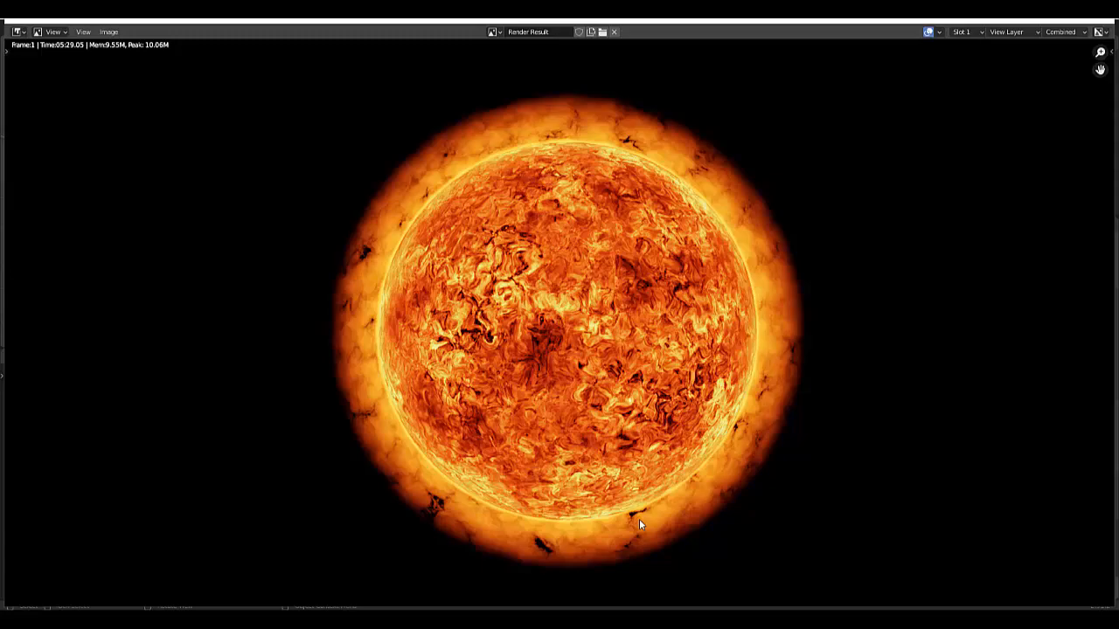
# - Leave the render result, widen the front view of the sun and switch that view to rendered shading
pyautogui.press('Escape')
pyautogui.scroll(-3, 566, 524)
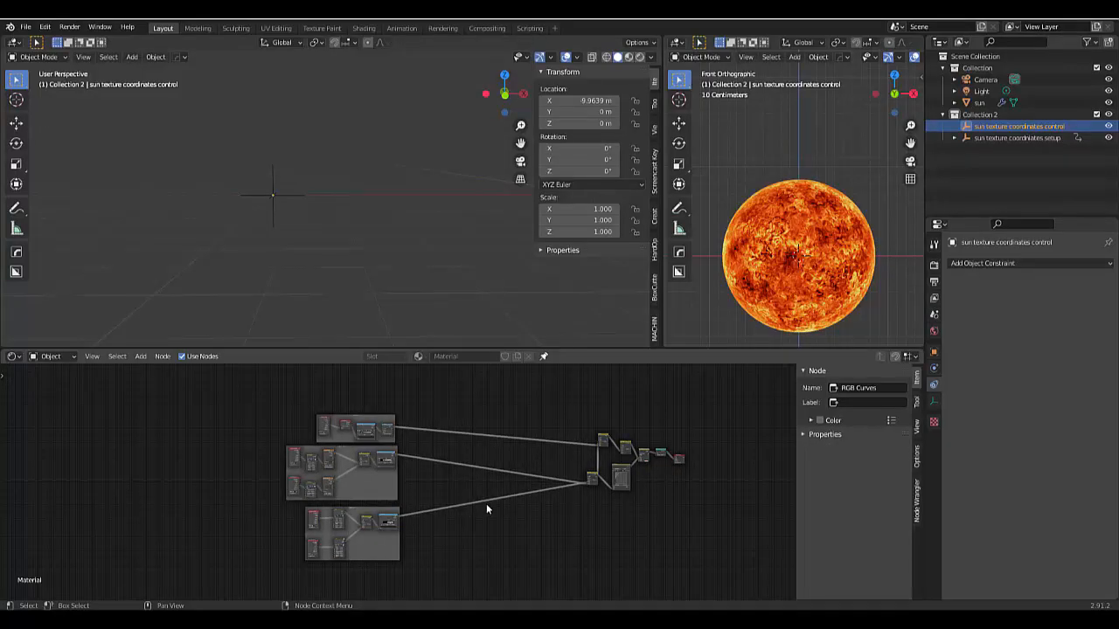
pyautogui.scroll(2, 683, 446)
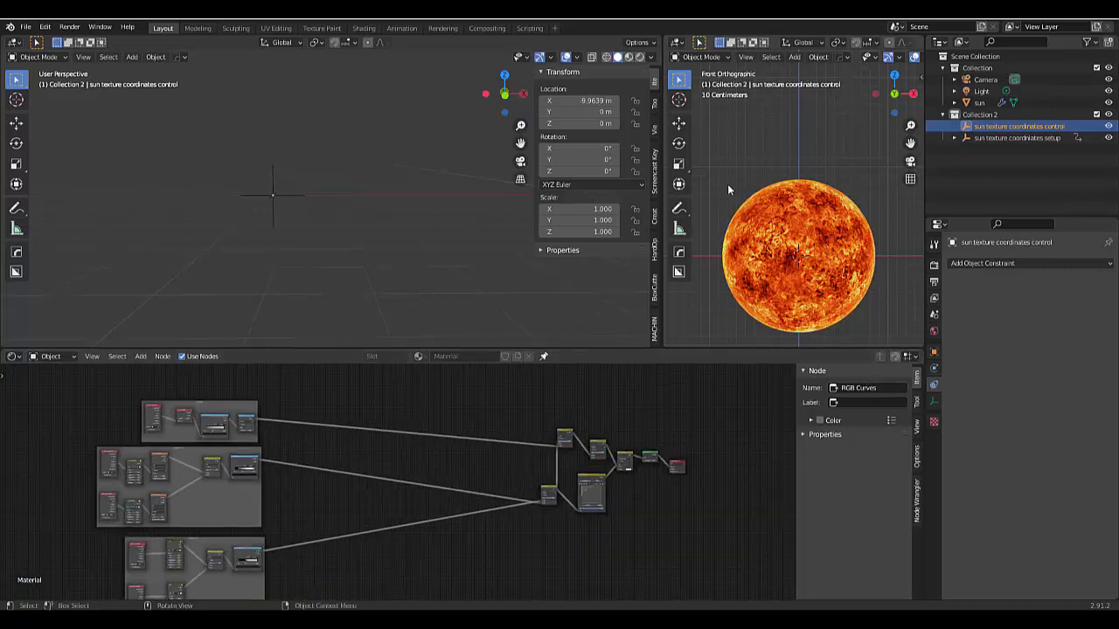
pyautogui.moveTo(663, 301); pyautogui.dragTo(437, 299)
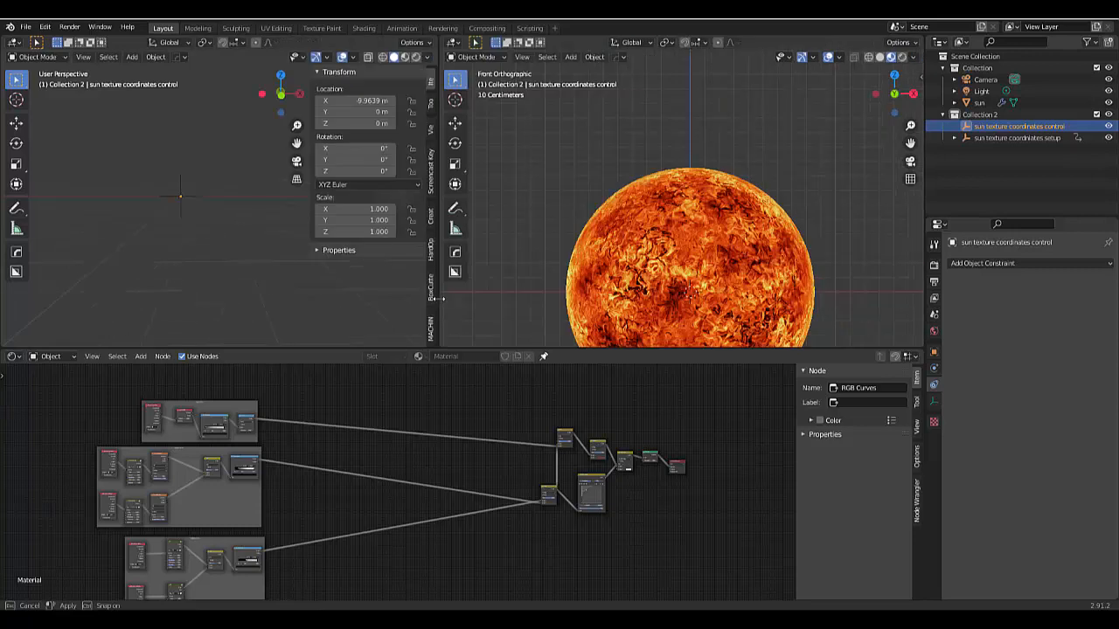
pyautogui.click(901, 58)
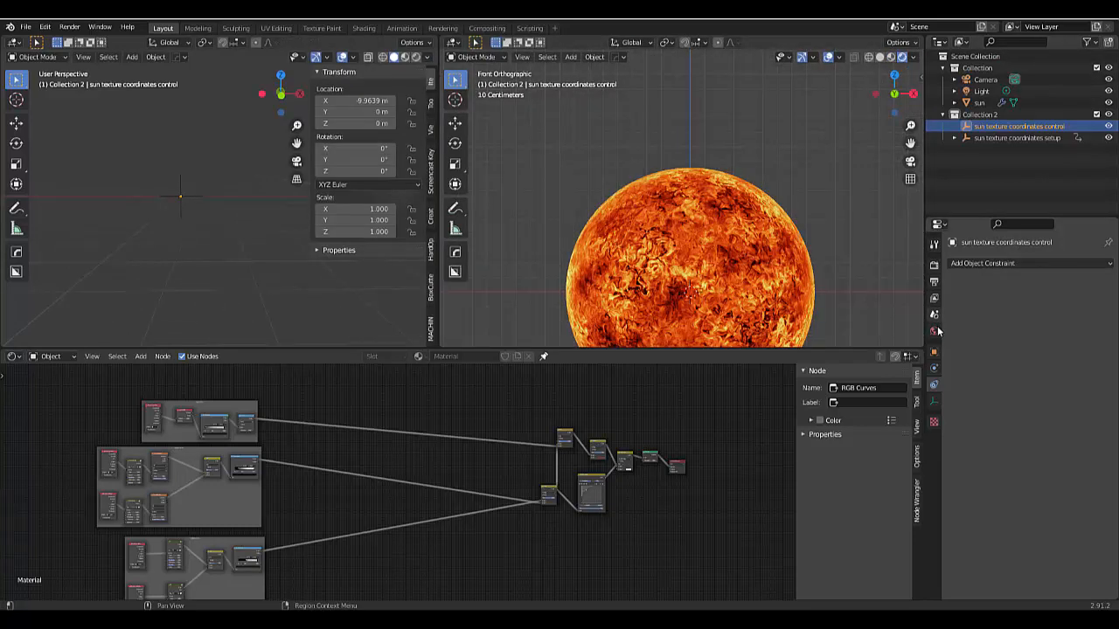
# - Set the world background colour to black (hex 000000)
pyautogui.click(933, 331)
pyautogui.click(1033, 341)
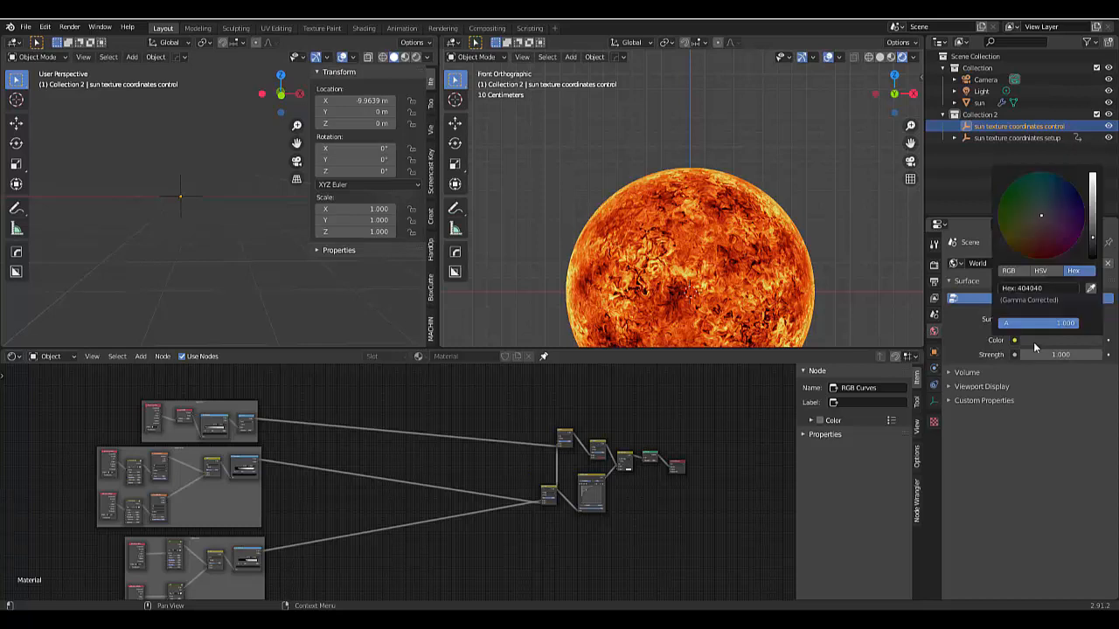
pyautogui.moveTo(1094, 244); pyautogui.dragTo(1093, 258)
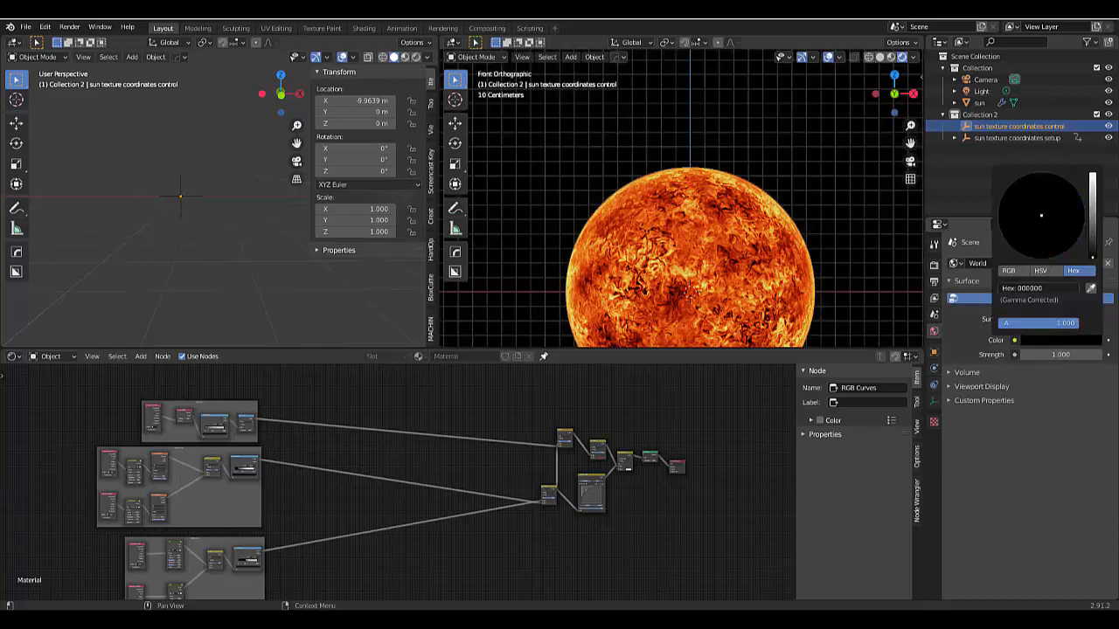
pyautogui.scroll(-4, 752, 152)
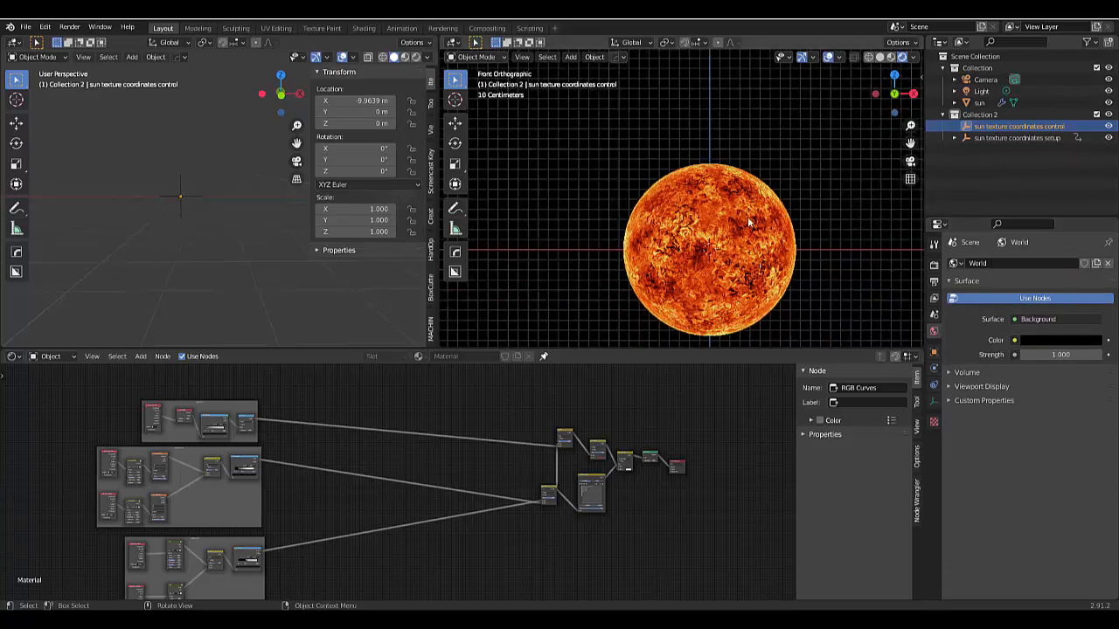
pyautogui.scroll(4, 738, 318)
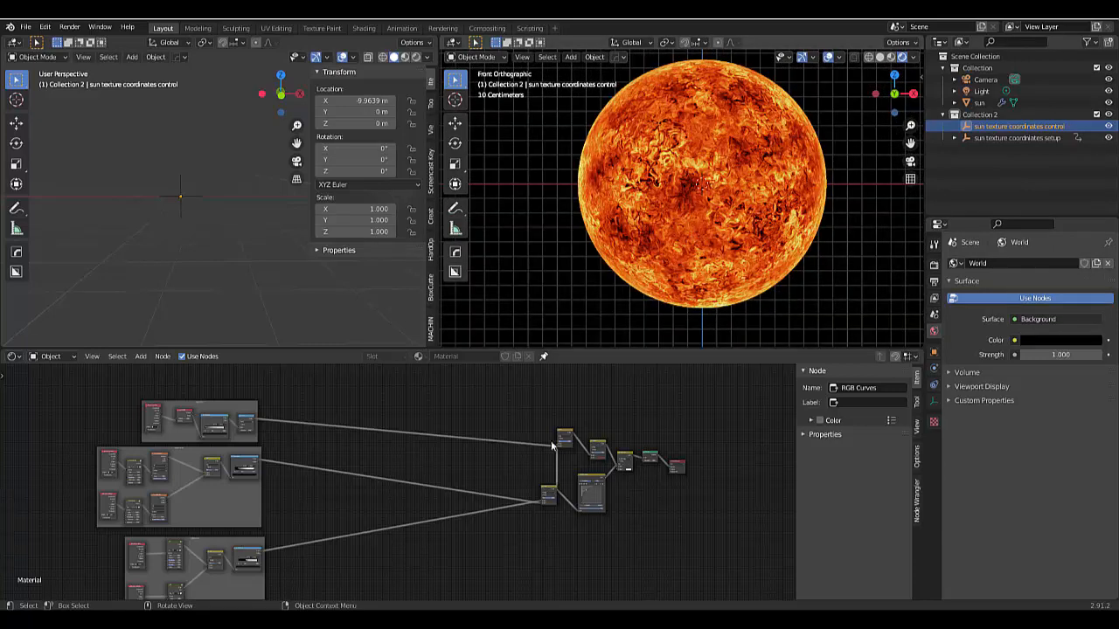
# - Examine the Multiply, Color Dodge and RGB Curves nodes that combine the colours near the sun material's output
pyautogui.scroll(6, 603, 468)
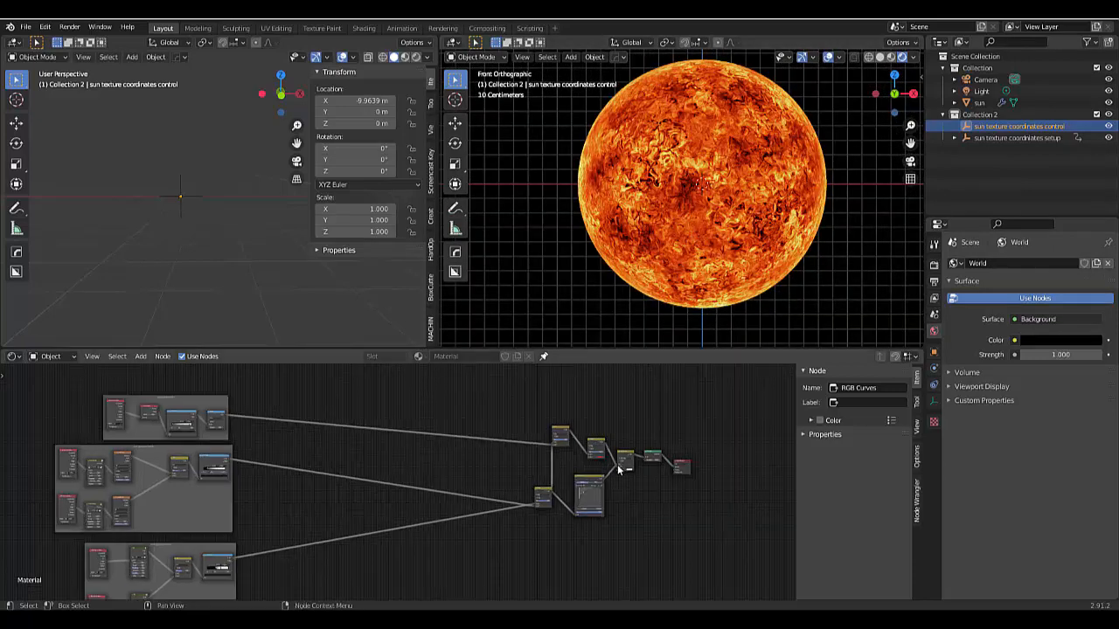
pyautogui.scroll(3, 582, 448)
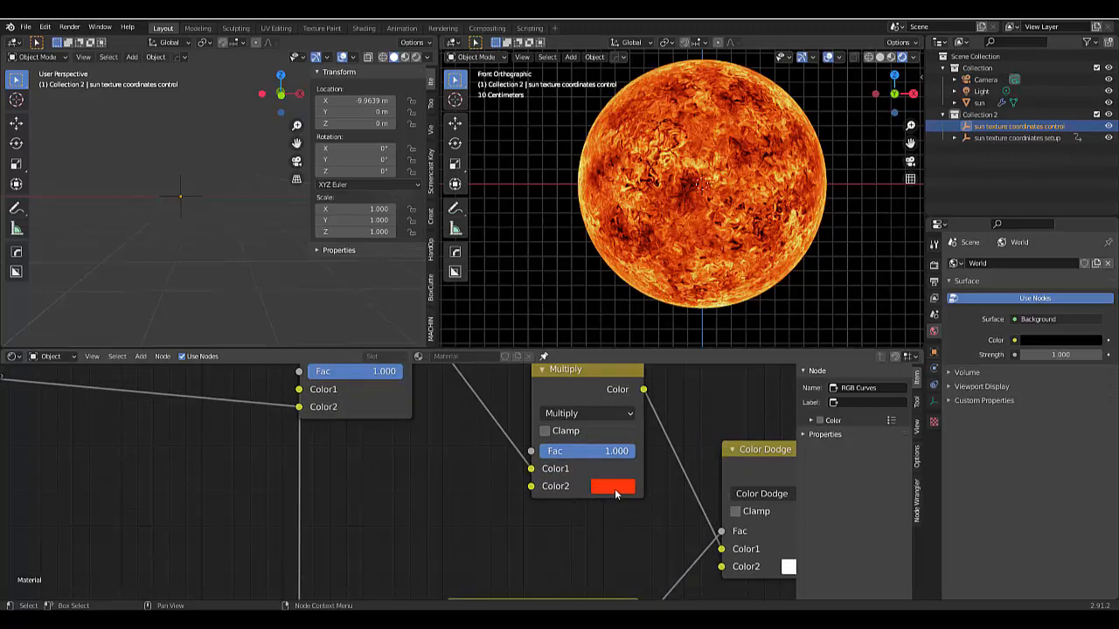
pyautogui.scroll(3, 614, 489)
pyautogui.scroll(-8, 618, 453)
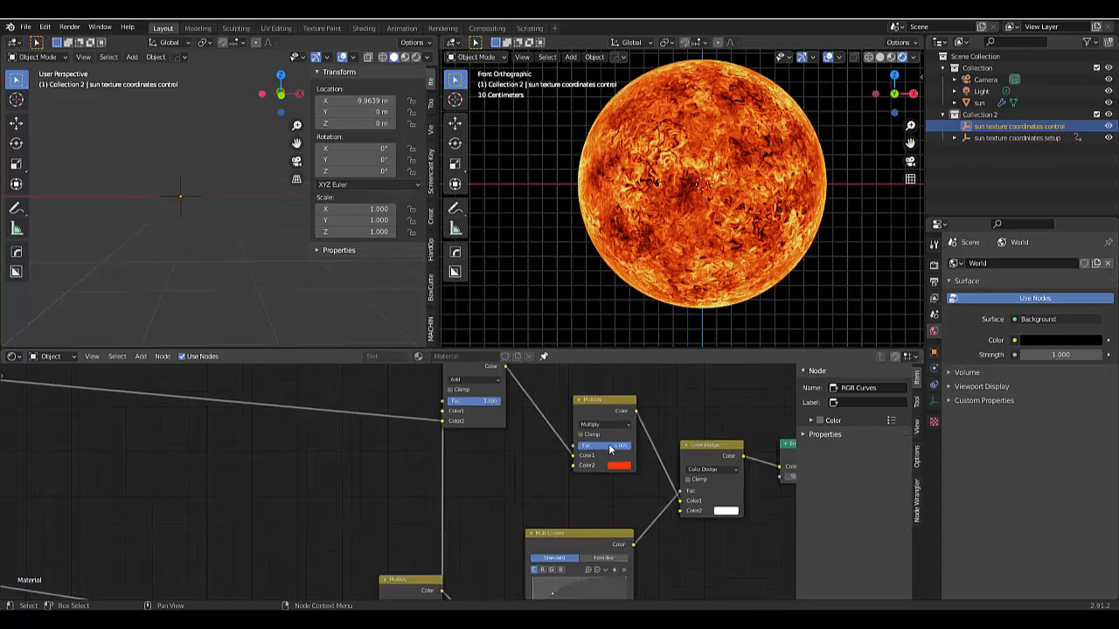
pyautogui.scroll(1, 704, 526)
pyautogui.scroll(-2, 713, 525)
pyautogui.scroll(4, 664, 502)
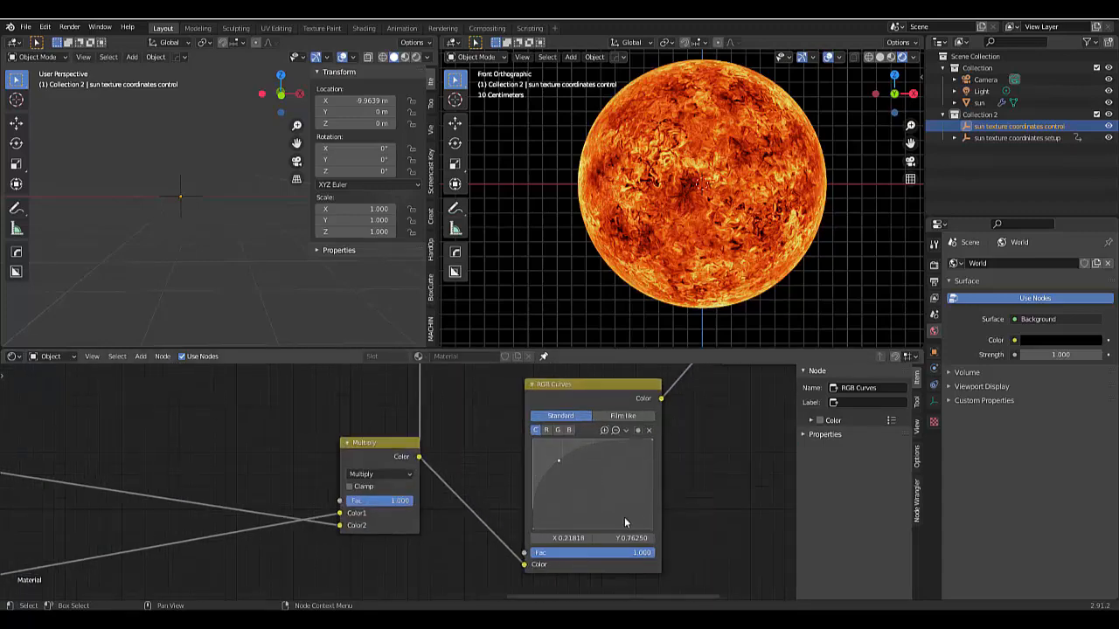
pyautogui.scroll(-6, 699, 489)
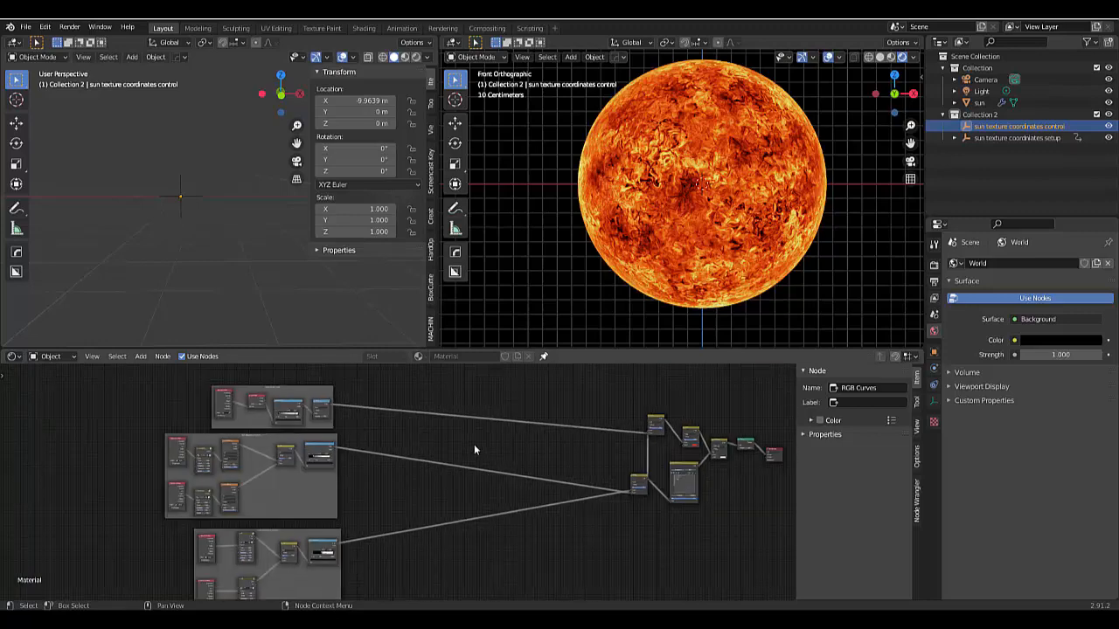
# - Examine the Texture Coordinate, Oil and Mix nodes in the material's High Frequency Noise frame
pyautogui.scroll(-3, 474, 444)
pyautogui.scroll(5, 267, 554)
pyautogui.scroll(6, 366, 539)
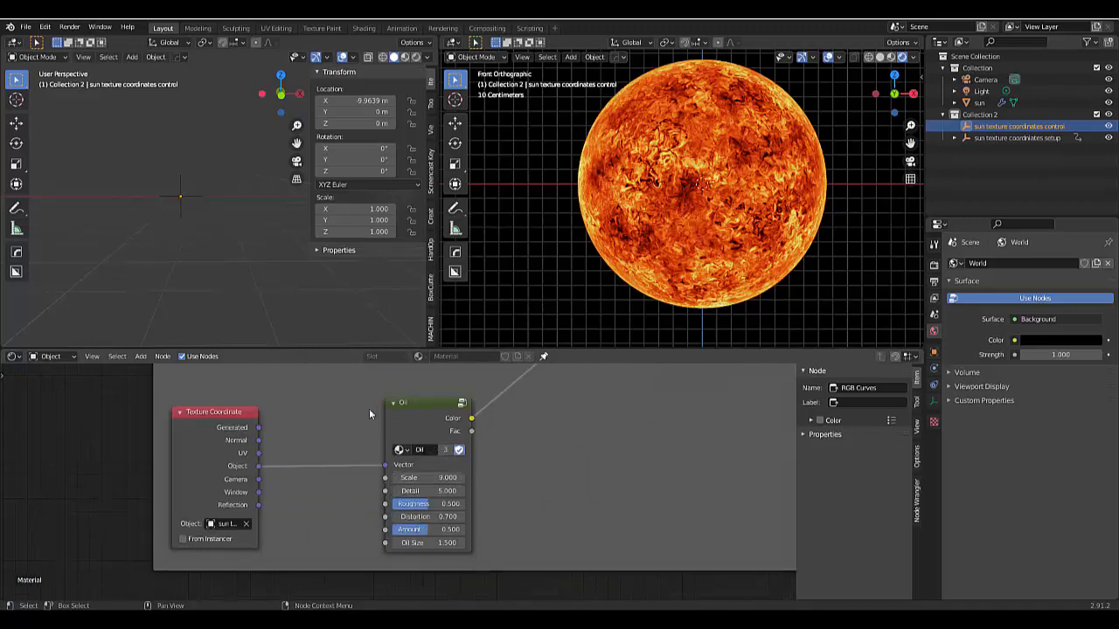
pyautogui.scroll(-4, 421, 539)
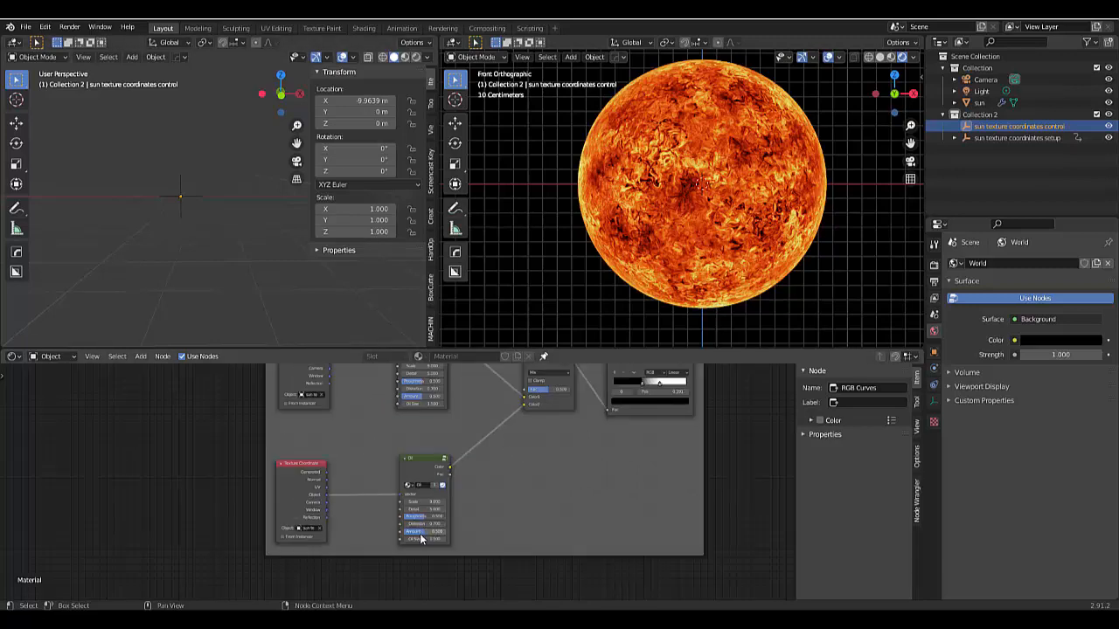
pyautogui.scroll(5, 412, 417)
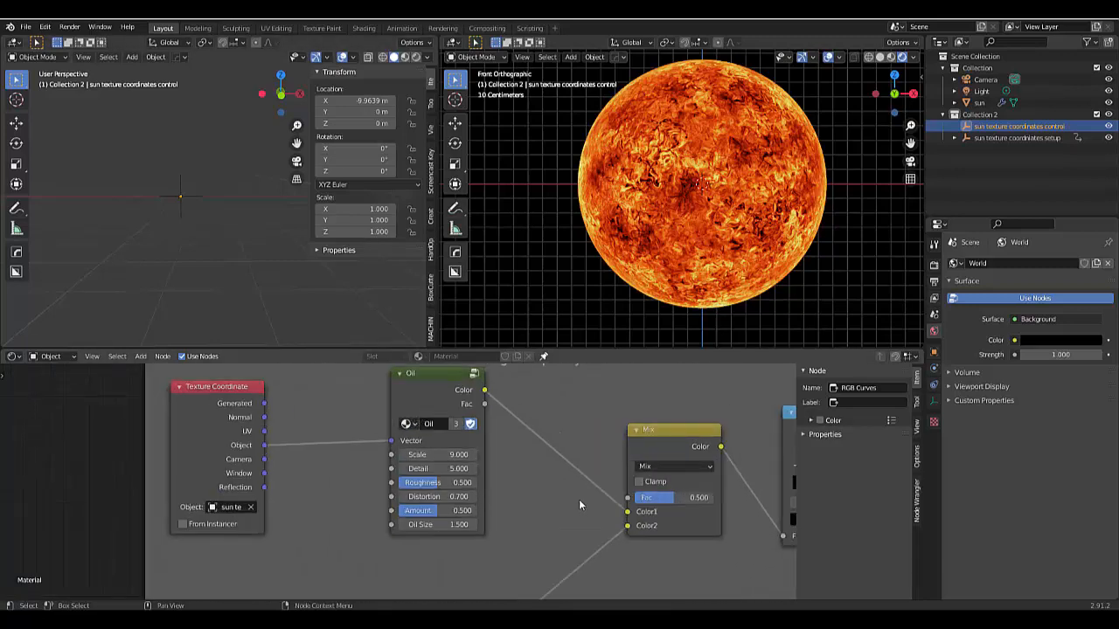
pyautogui.scroll(-5, 533, 511)
pyautogui.scroll(-3, 533, 511)
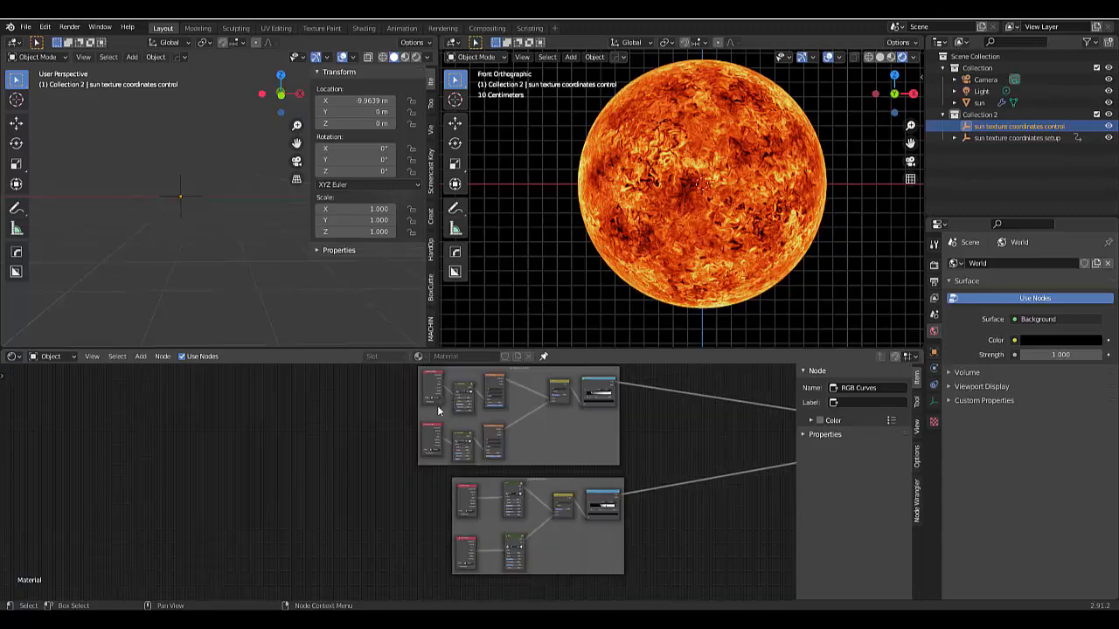
# - Examine the Vector Noise and Voronoi Texture nodes in the Low Frequency Noise frame and the nodes in the Edge High Light frame
pyautogui.scroll(3, 438, 384)
pyautogui.scroll(2, 465, 470)
pyautogui.scroll(2, 460, 544)
pyautogui.scroll(1, 457, 524)
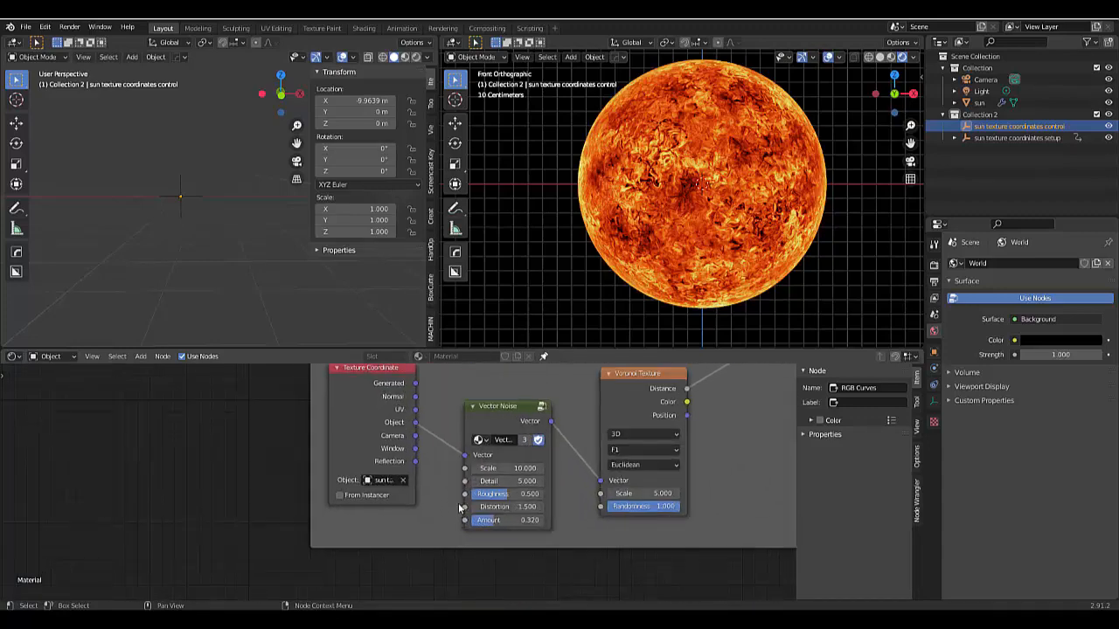
pyautogui.scroll(-5, 453, 507)
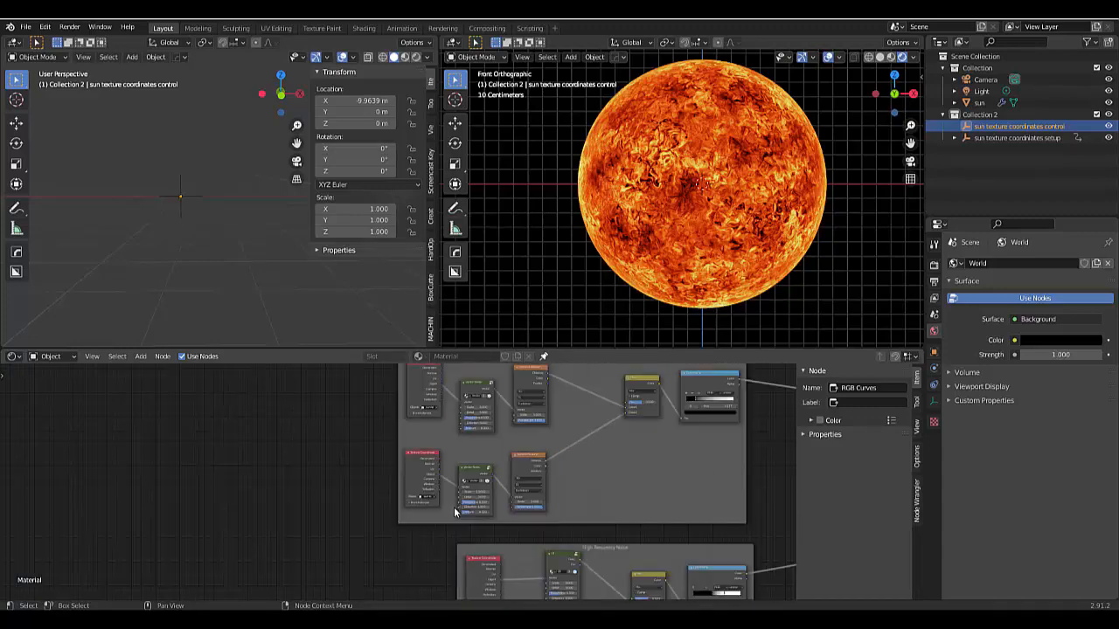
pyautogui.scroll(2, 480, 397)
pyautogui.scroll(3, 480, 397)
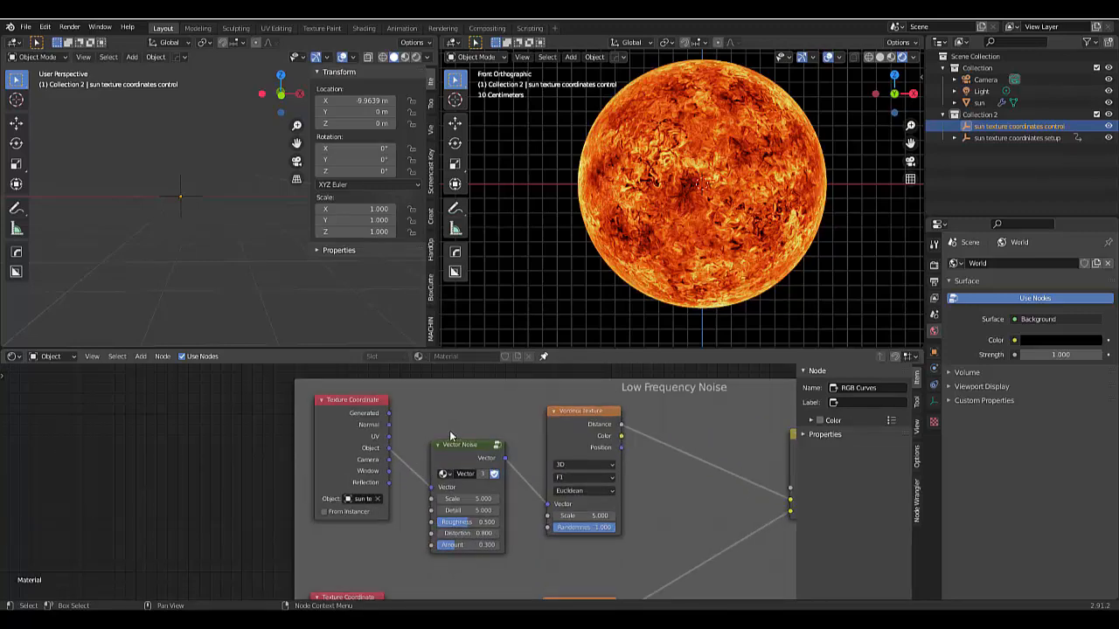
pyautogui.scroll(-6, 520, 423)
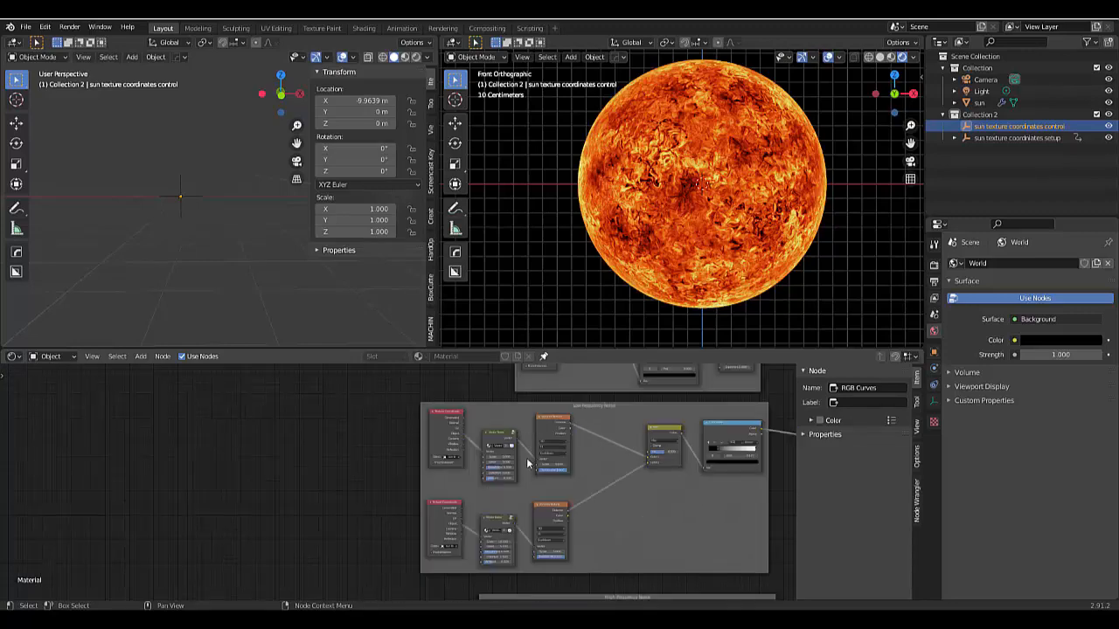
pyautogui.scroll(5, 591, 428)
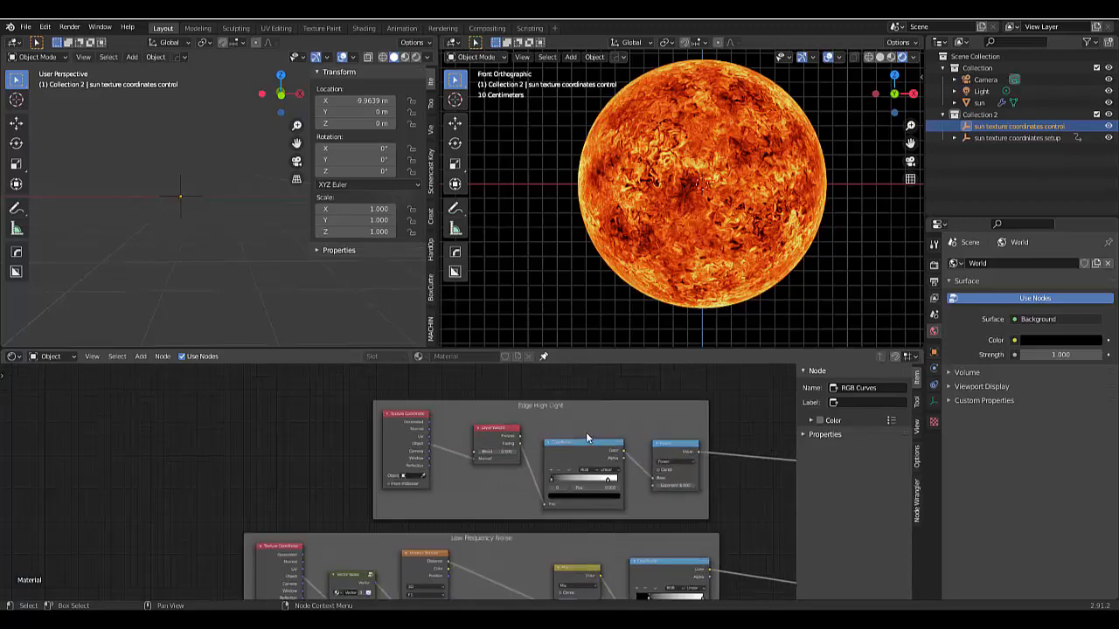
pyautogui.scroll(-7, 510, 480)
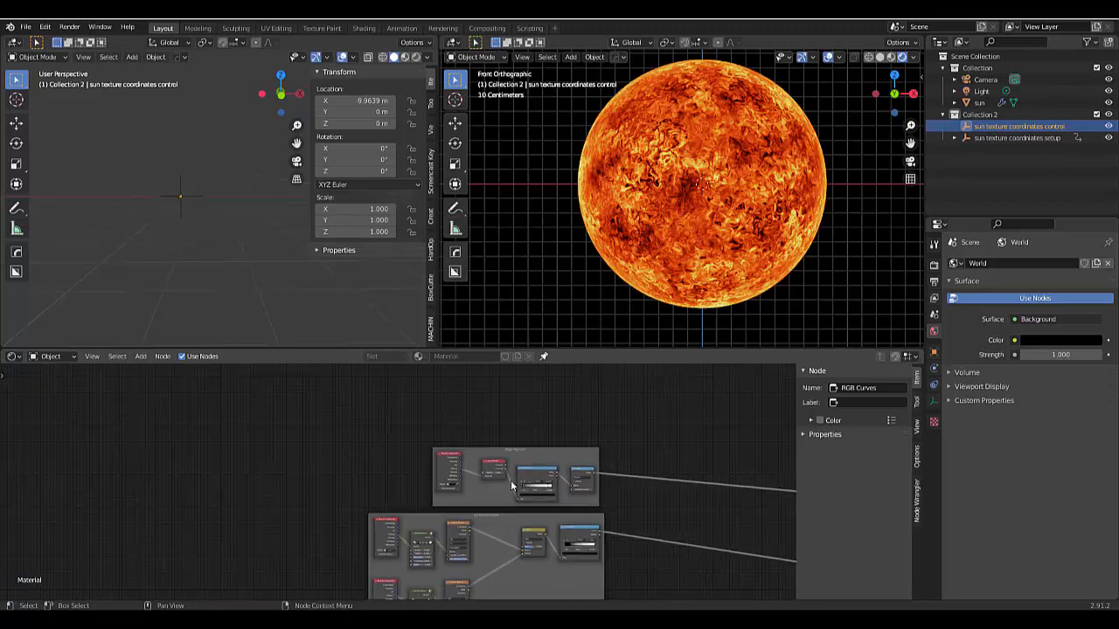
pyautogui.scroll(2, 686, 551)
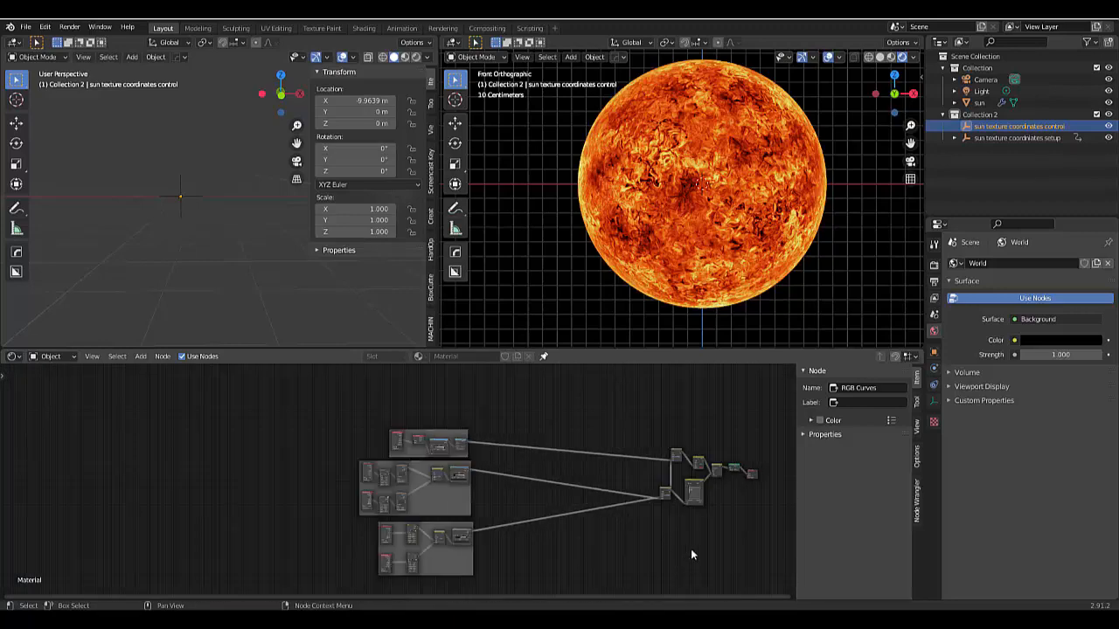
# - In the top view, add a mesh circle centred on the sun and scale it up to about 1.103
pyautogui.click(534, 289)
pyautogui.scroll(-4, 534, 289)
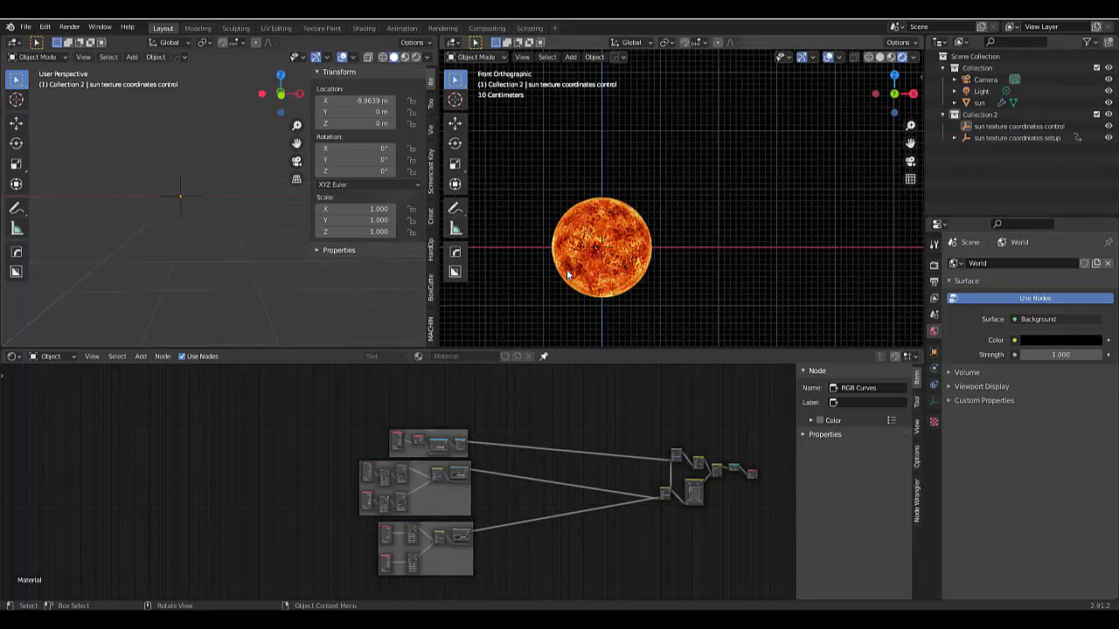
pyautogui.scroll(2, 567, 270)
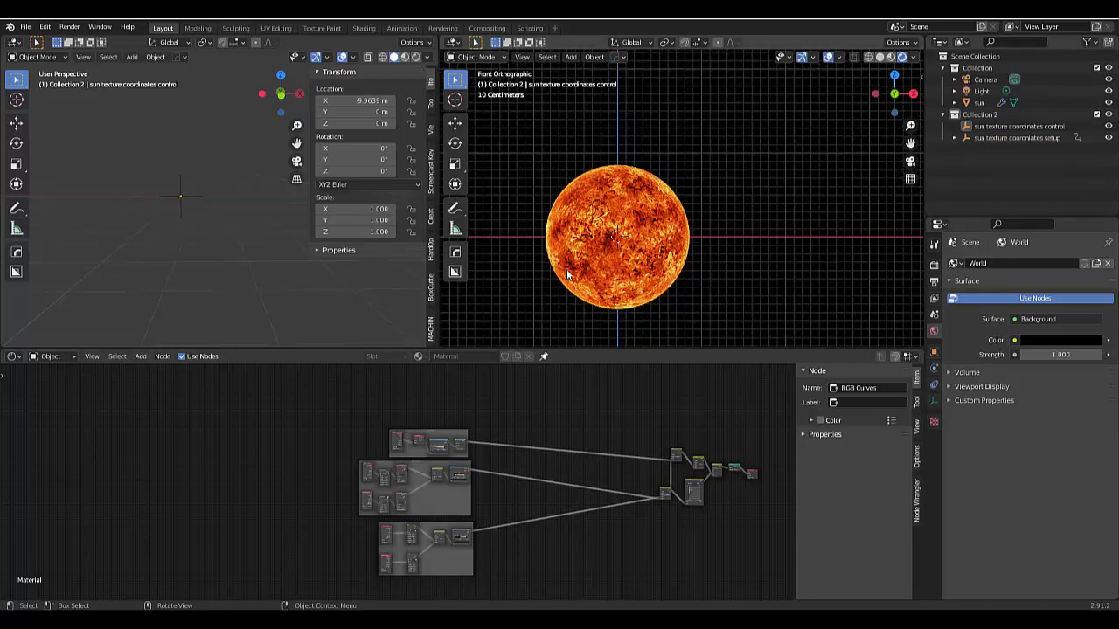
pyautogui.press('KP_7')
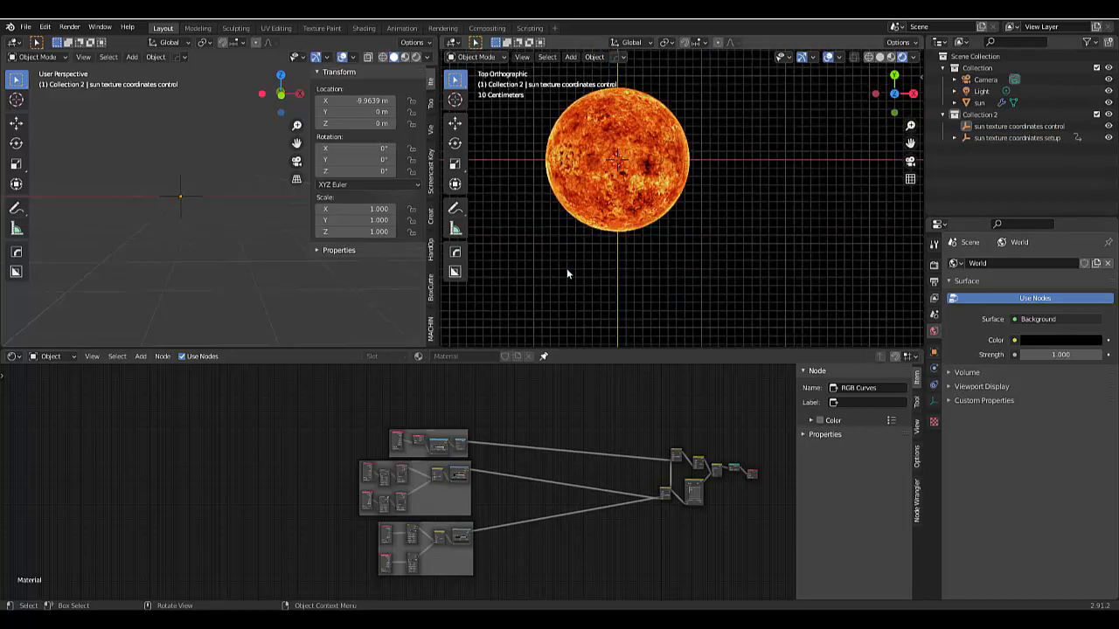
pyautogui.hotkey('shift', 'a')
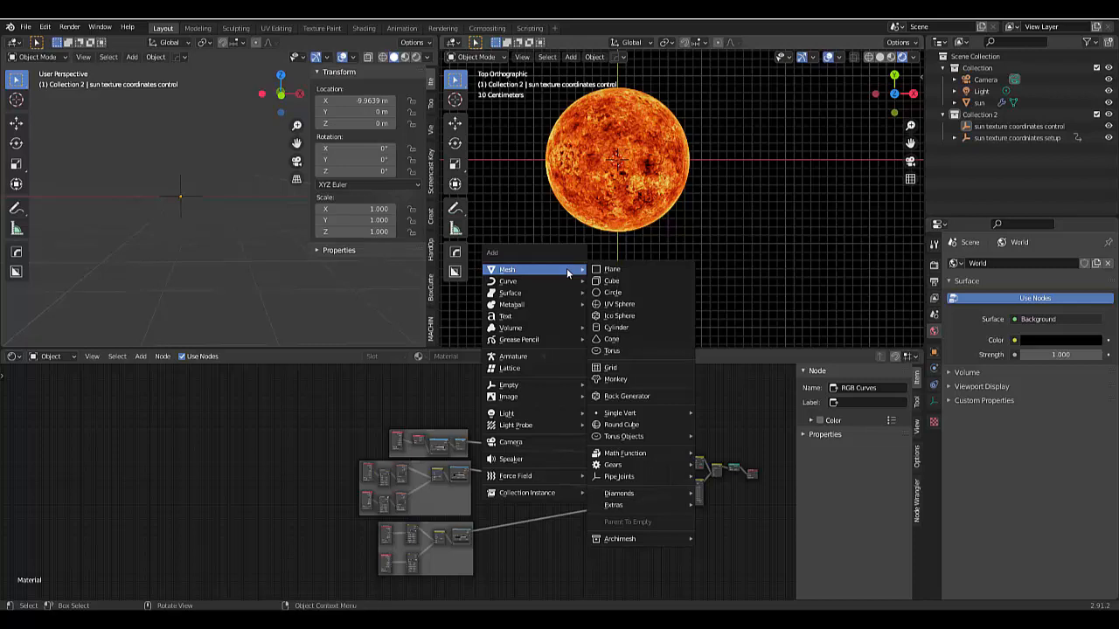
pyautogui.click(609, 294)
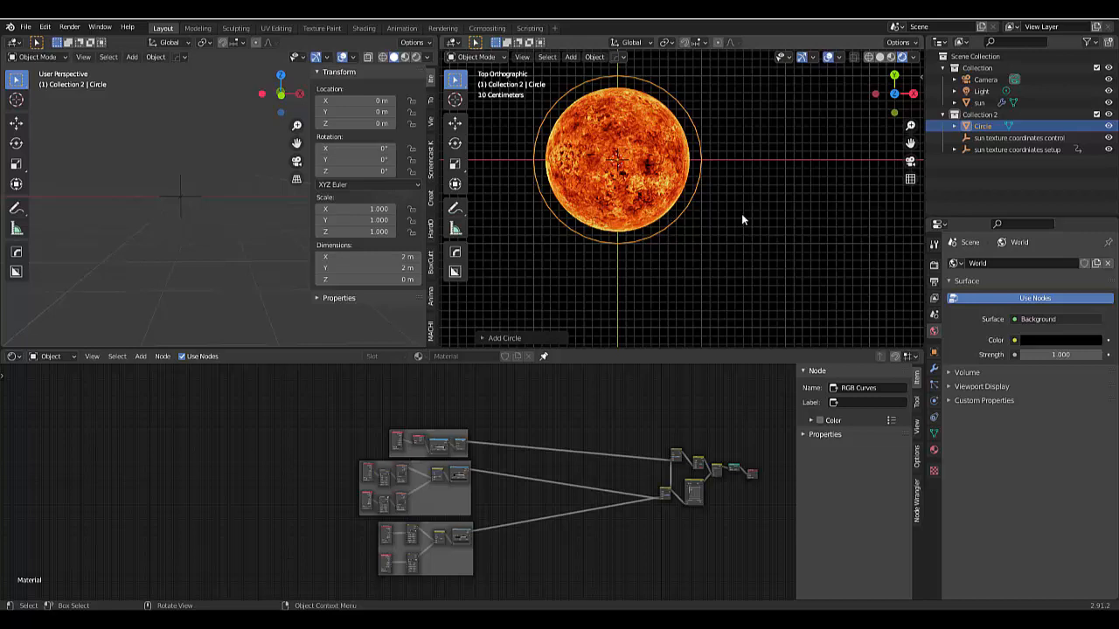
pyautogui.press('s')
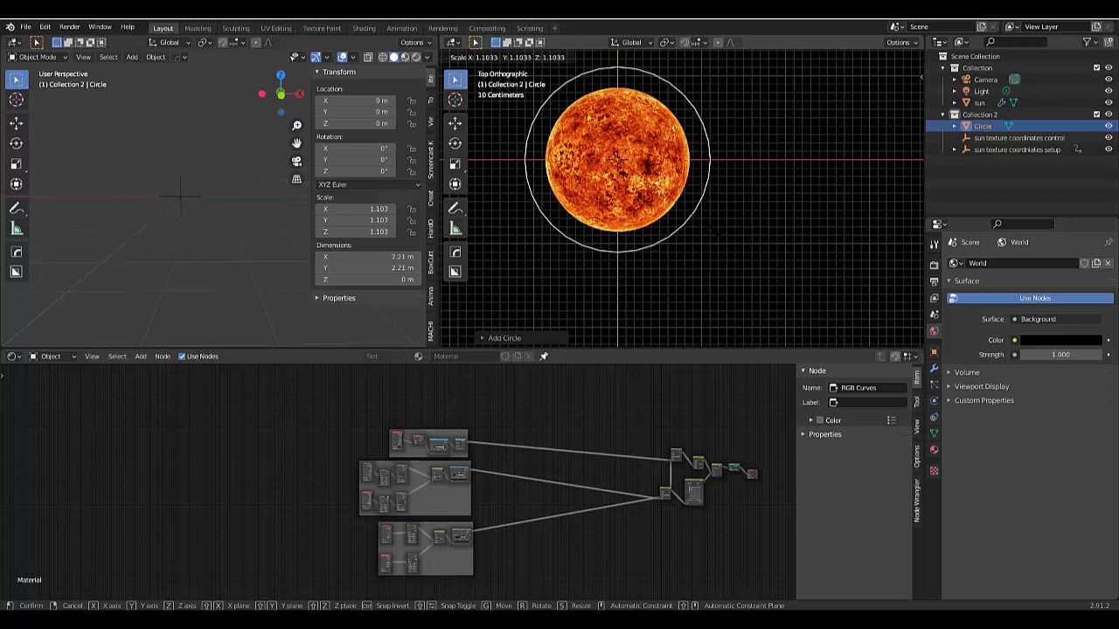
pyautogui.click(612, 266)
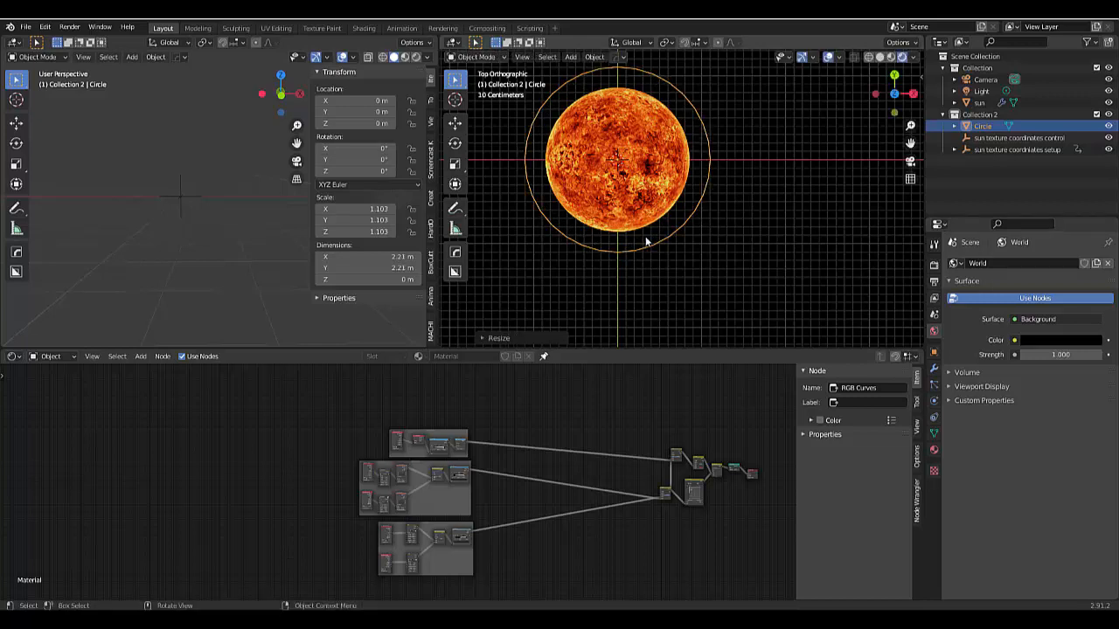
# - Extrude the circle's vertices and scale the new loop inward to about 0.754 to form a flat ring, and return to Object Mode
pyautogui.hotkey('ctrl', 'Tab')
pyautogui.click(697, 238)
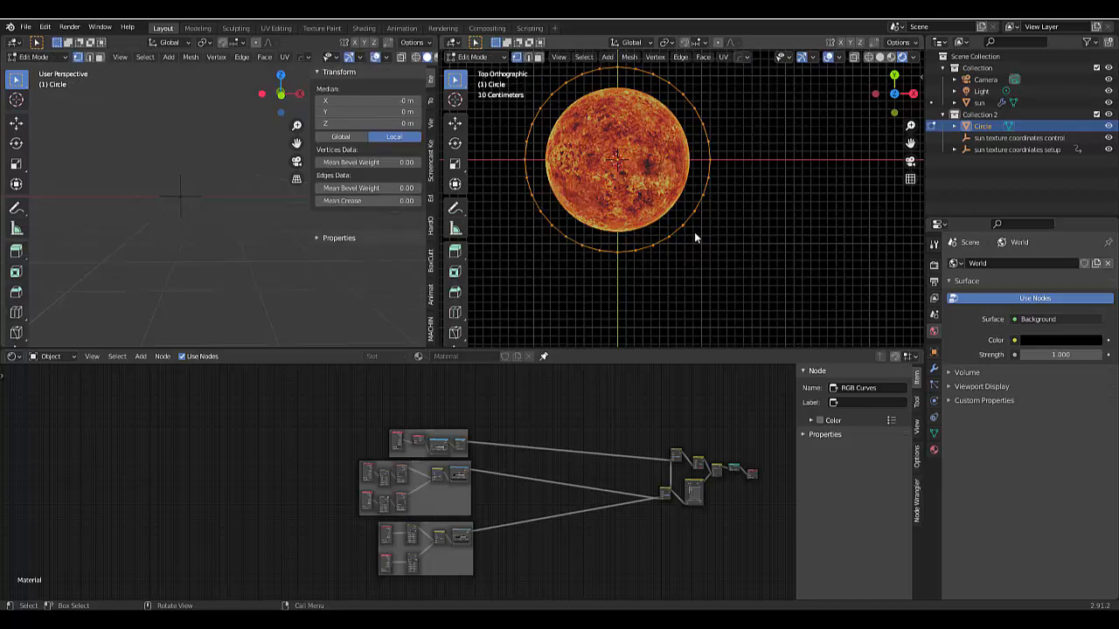
pyautogui.press('e')
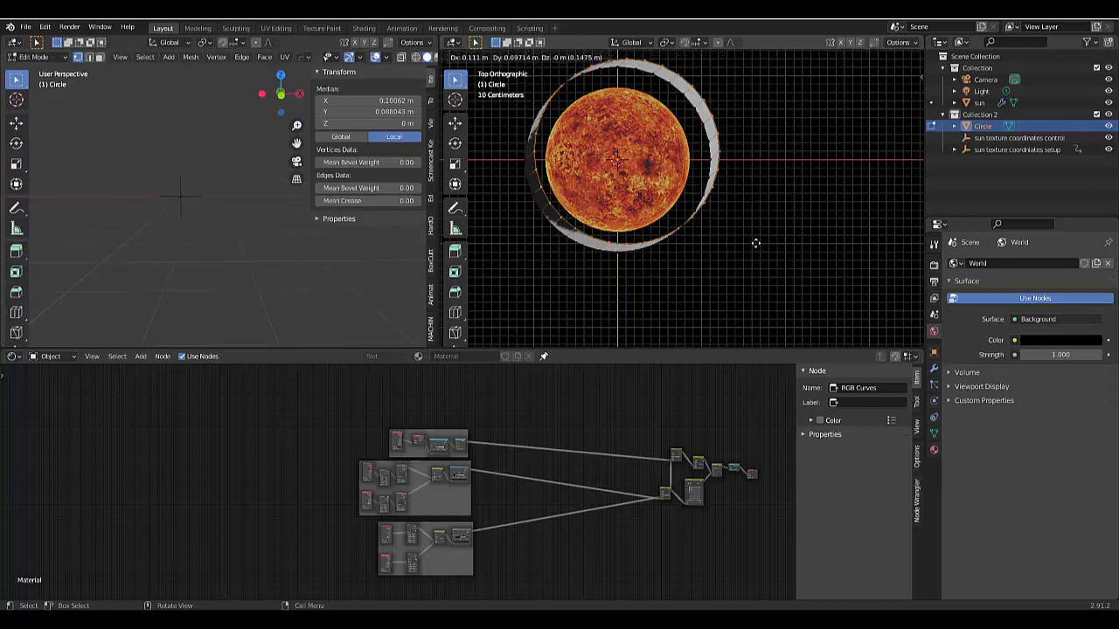
pyautogui.rightClick(763, 240)
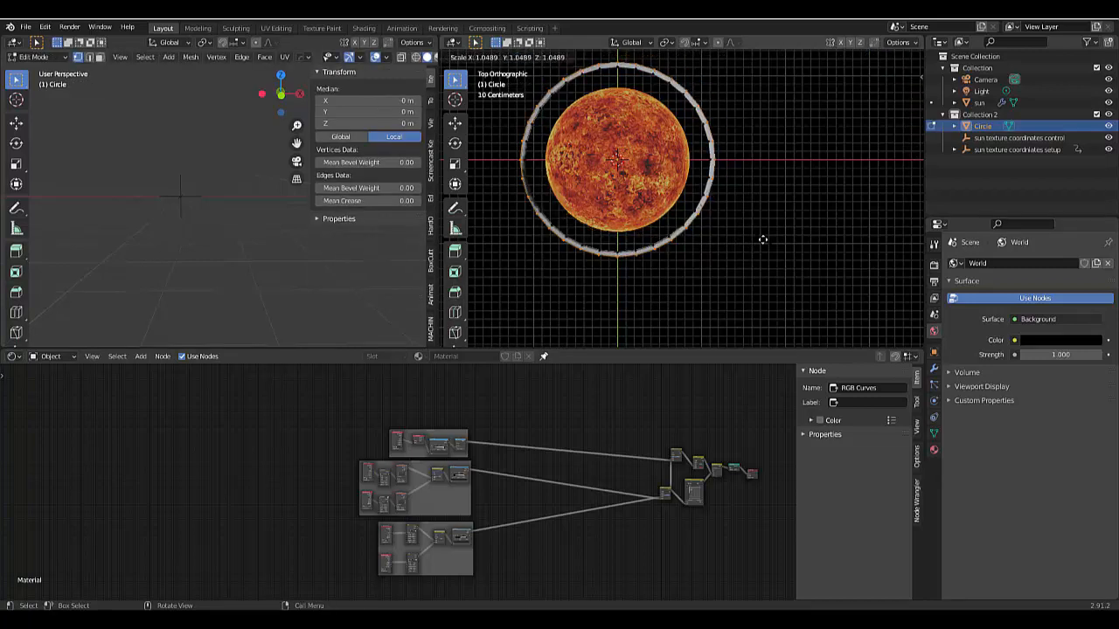
pyautogui.press('s')
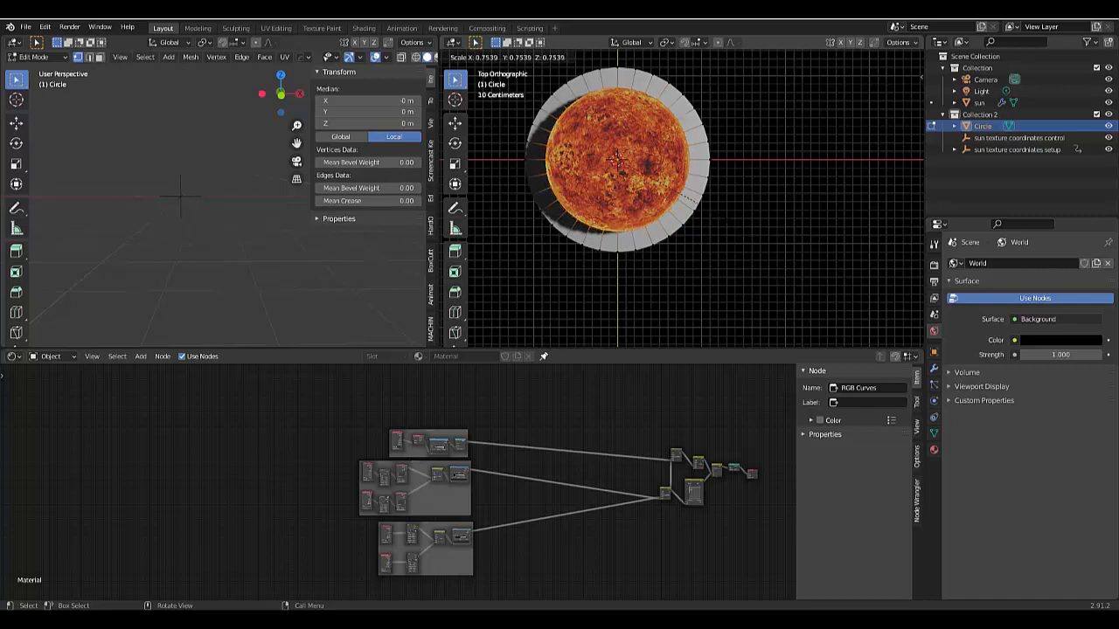
pyautogui.click(722, 217)
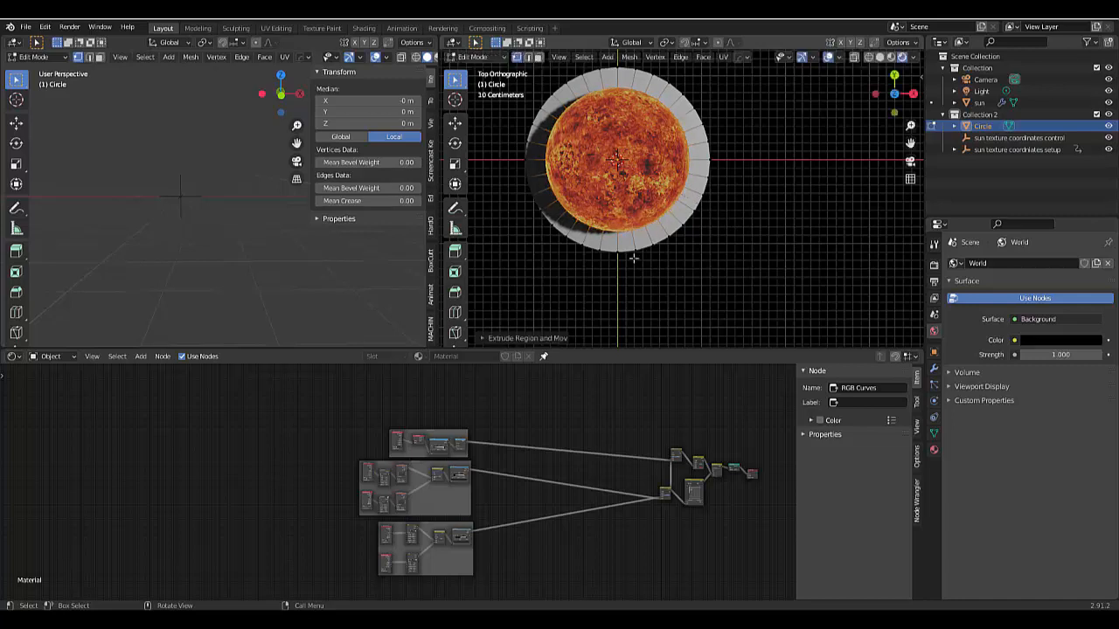
pyautogui.scroll(3, 641, 227)
pyautogui.scroll(-3, 641, 229)
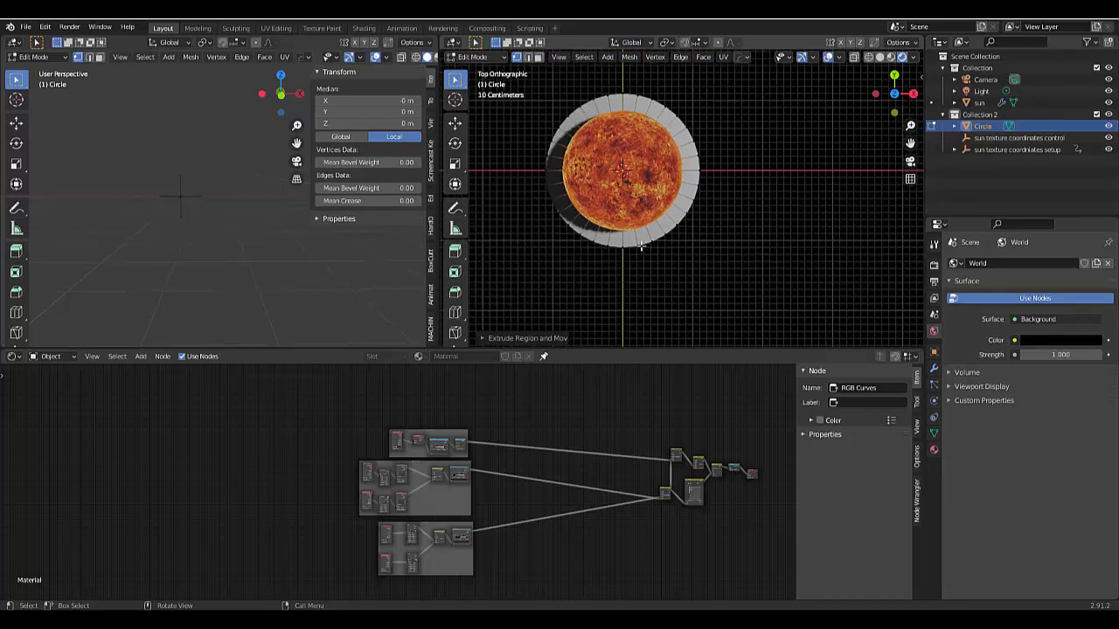
pyautogui.hotkey('ctrl', 'Tab')
pyautogui.click(556, 254)
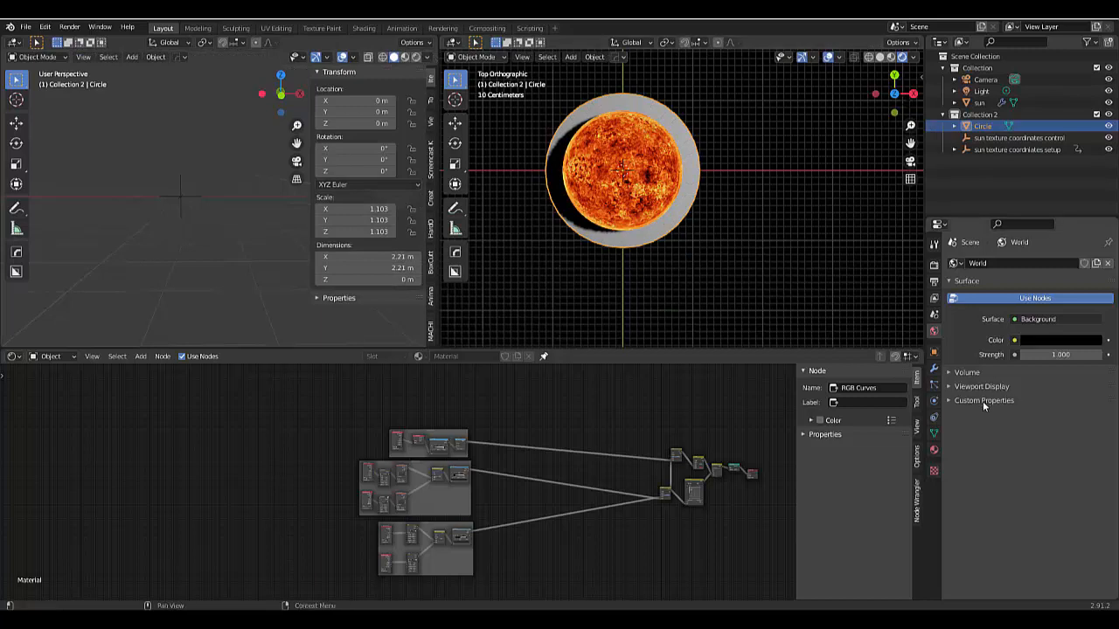
# - Rename the Circle object as Crown
pyautogui.keyDown('ctrl'); pyautogui.click(979, 127); pyautogui.keyUp('ctrl')
pyautogui.keyDown('ctrl'); pyautogui.click(979, 127); pyautogui.keyUp('ctrl')
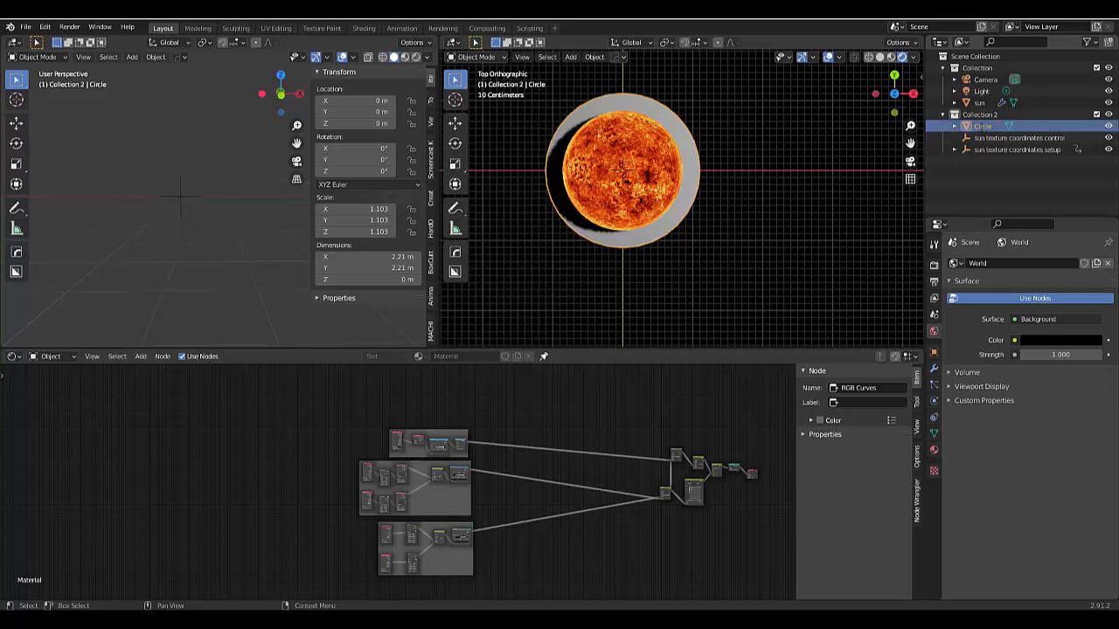
pyautogui.doubleClick(979, 127)
pyautogui.write('Ci')
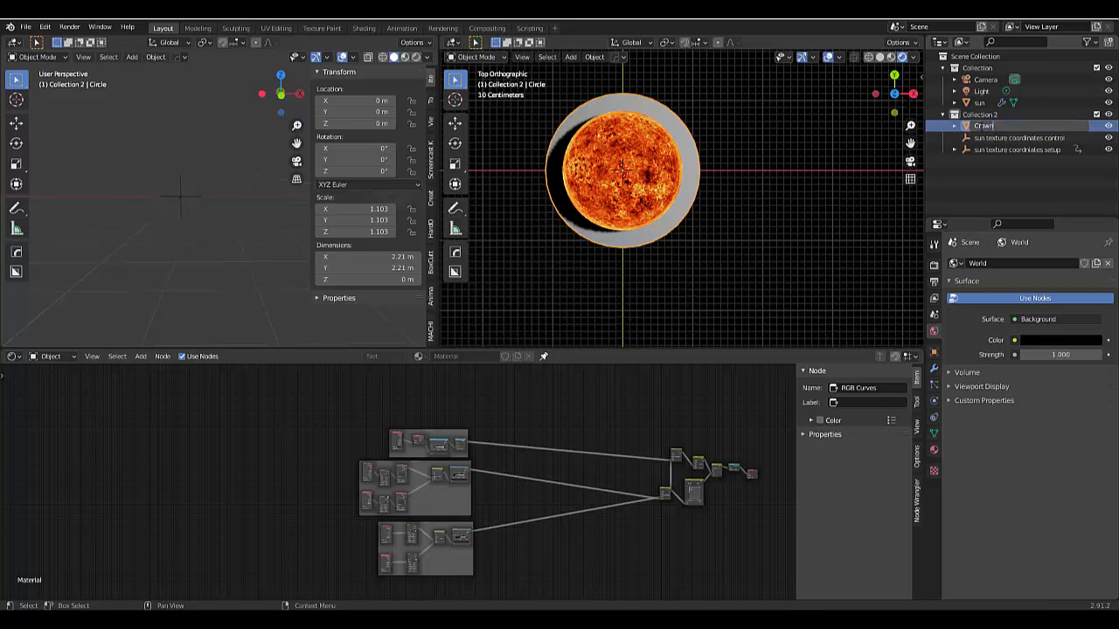
pyautogui.press('Return')
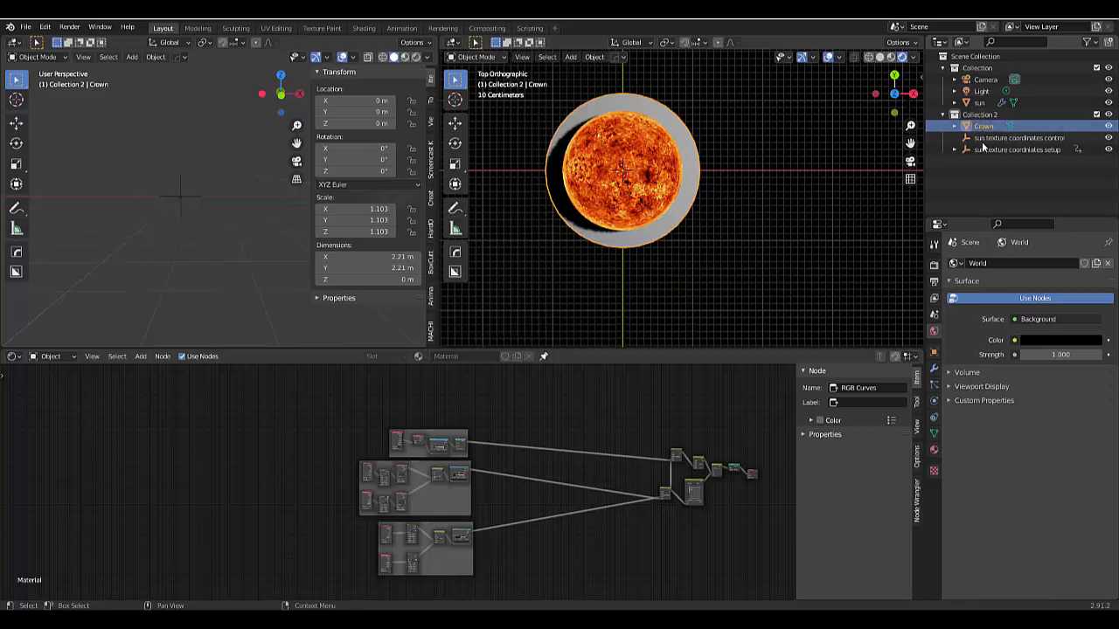
# - Create a new collection named Sun Carona and move the Crown object into it
pyautogui.rightClick(984, 167)
pyautogui.click(940, 168)
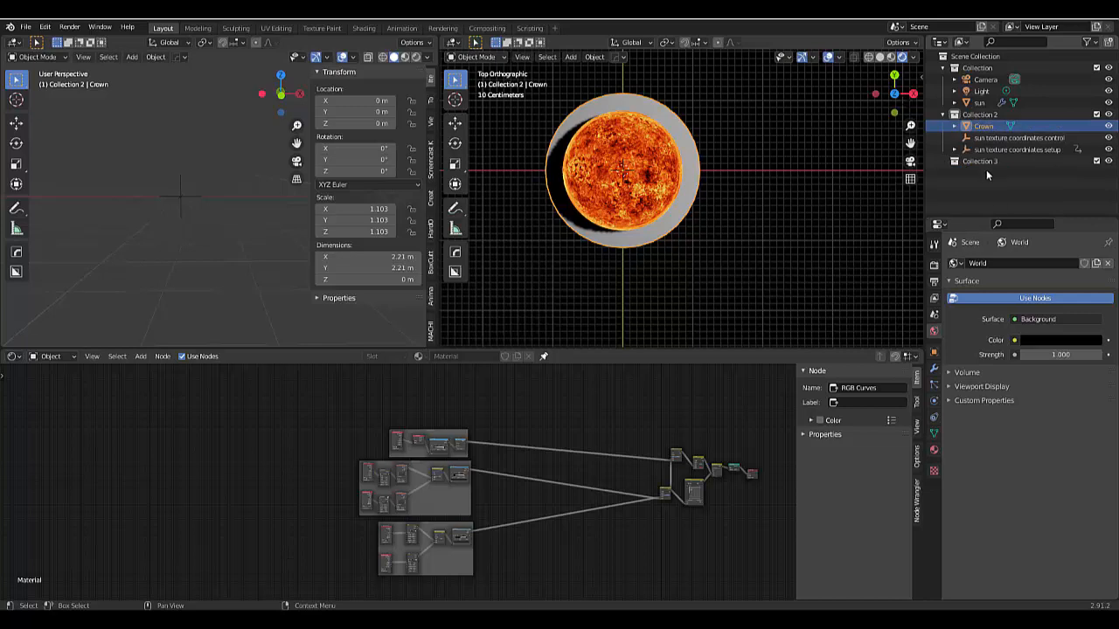
pyautogui.click(977, 162)
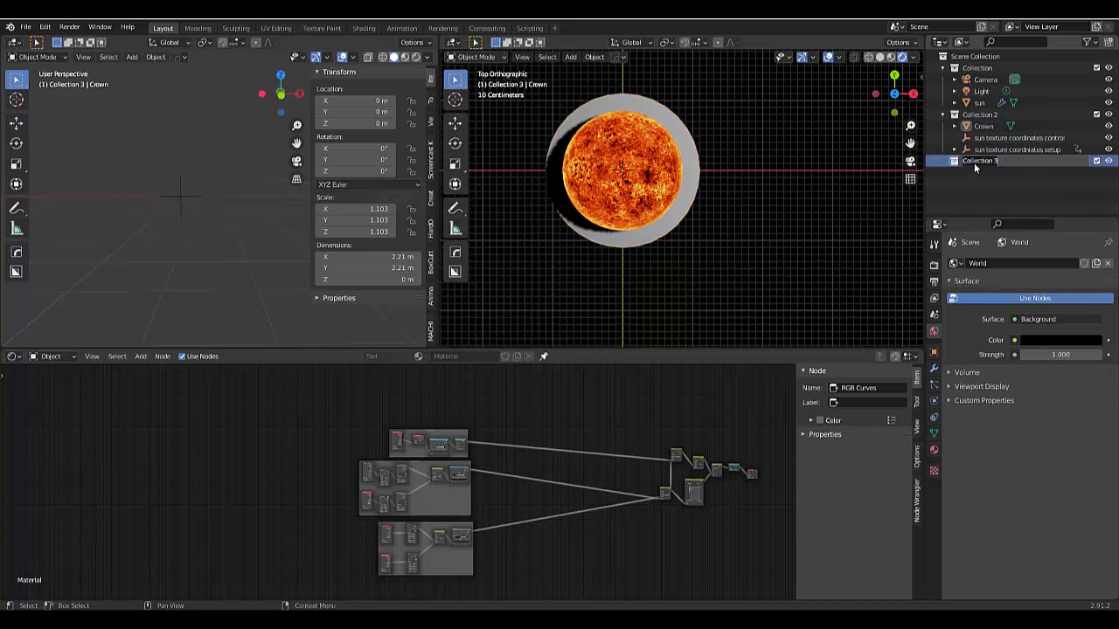
pyautogui.write('Sun Cr')
pyautogui.write('rona')
pyautogui.press('Return')
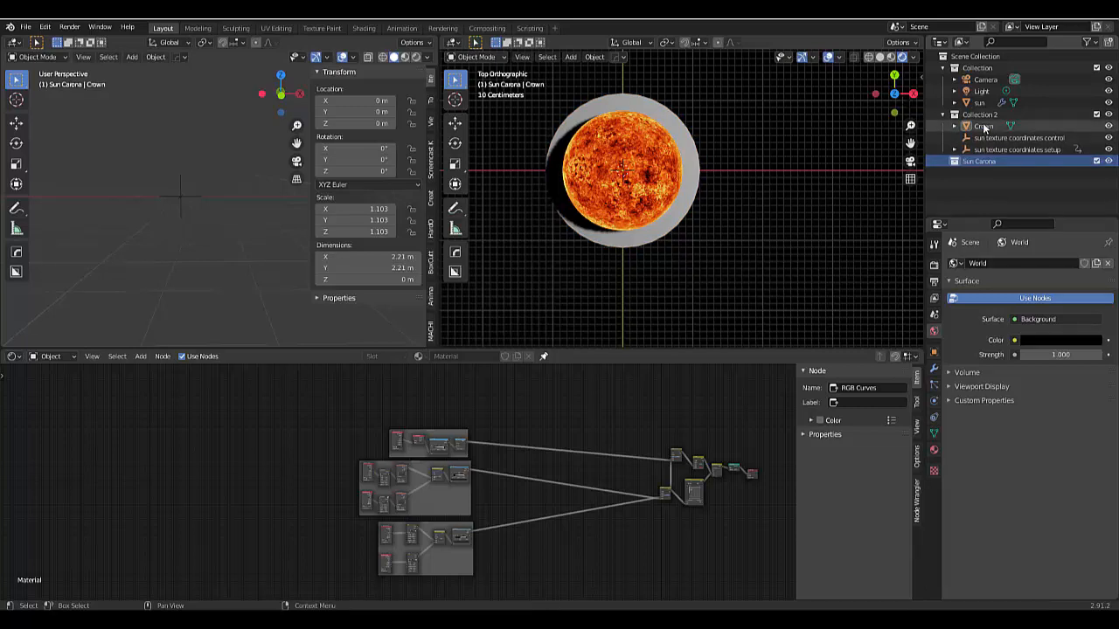
pyautogui.moveTo(984, 127); pyautogui.dragTo(982, 166)
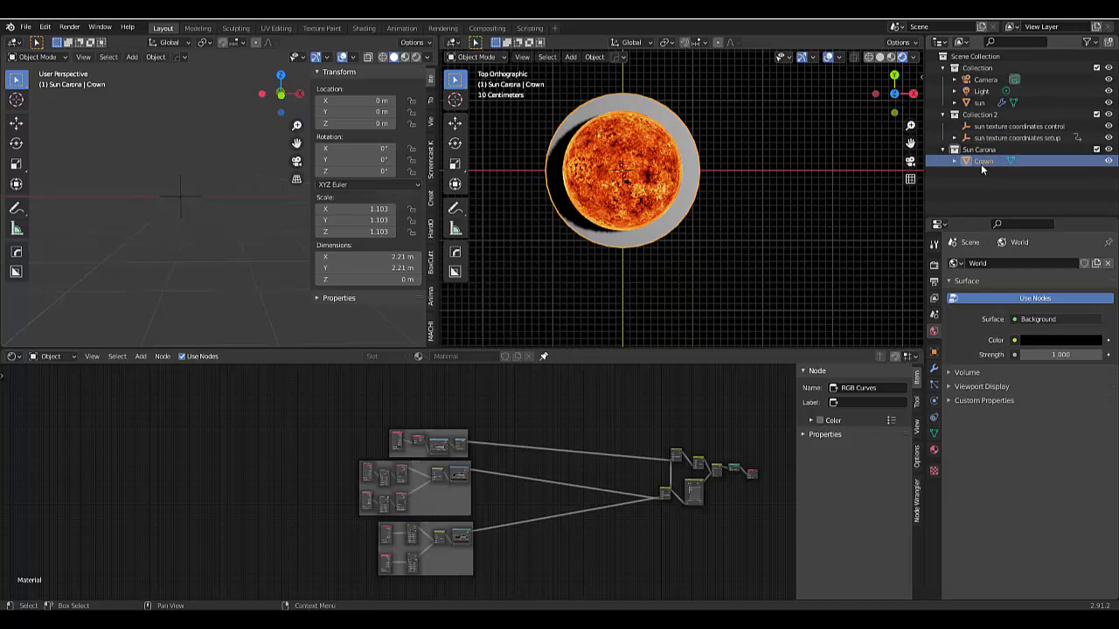
# - Unpin the sun's material in the node editor, create a new material for the Crown ring and delete its Principled BSDF node
pyautogui.click(543, 358)
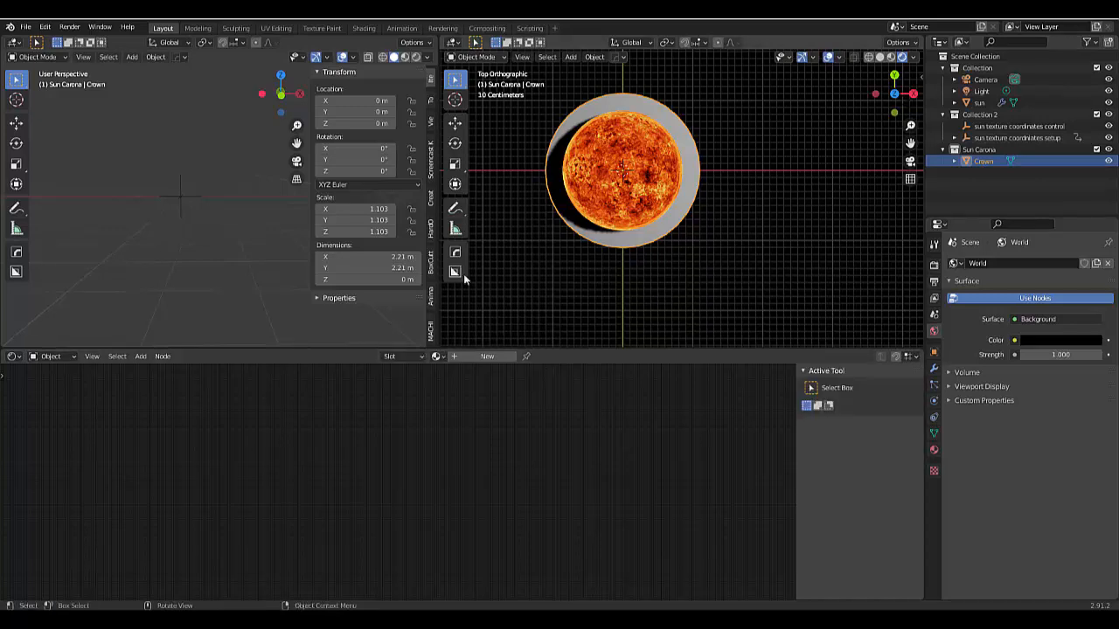
pyautogui.click(484, 358)
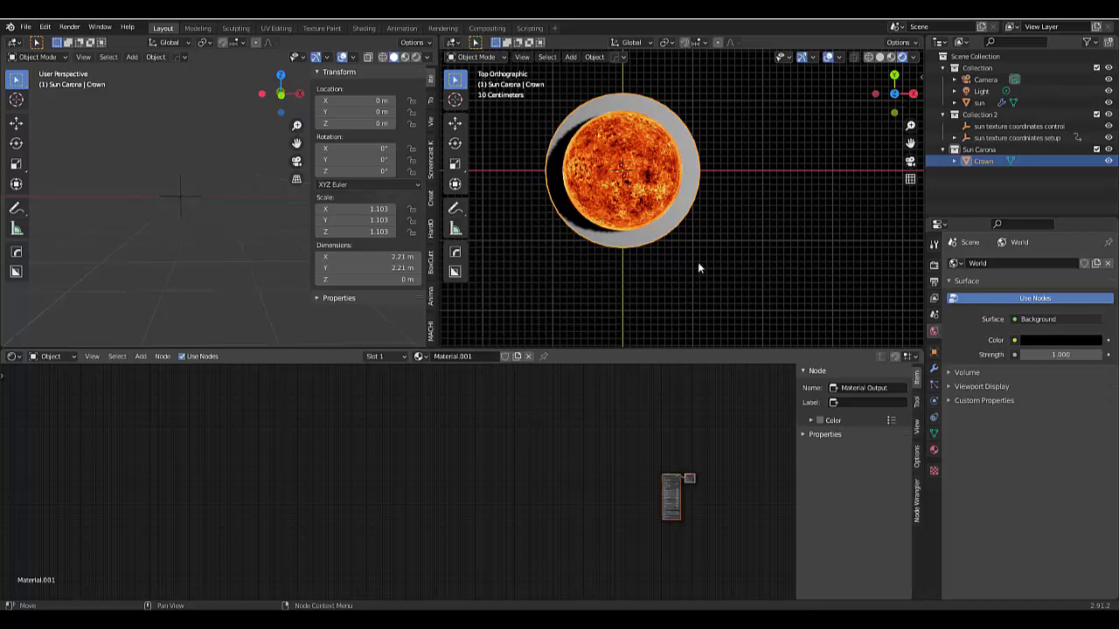
pyautogui.scroll(4, 699, 515)
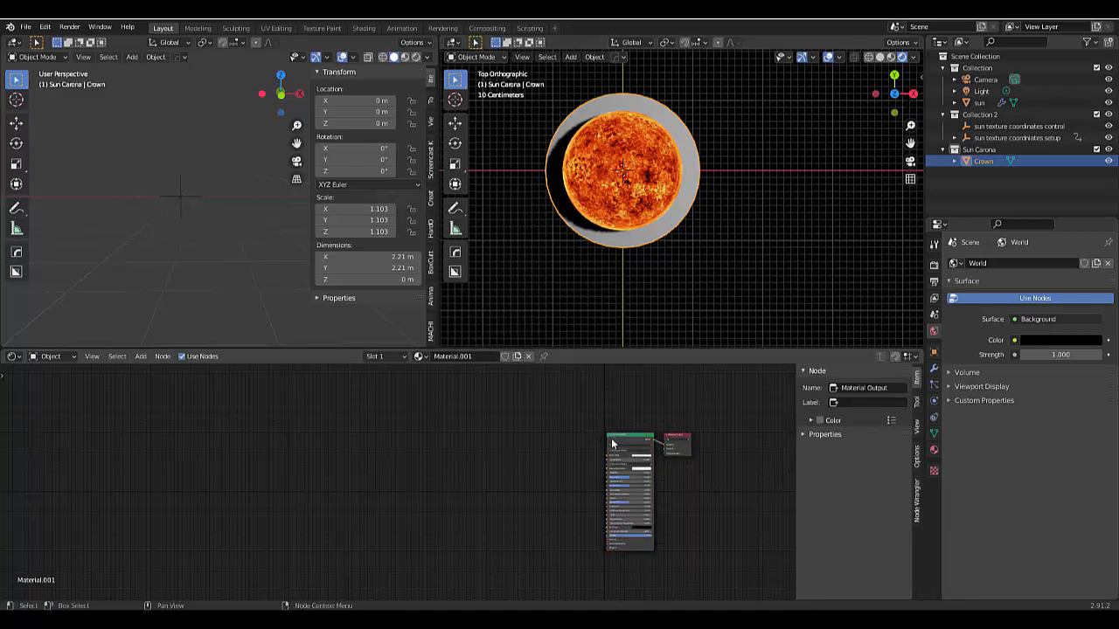
pyautogui.scroll(2, 622, 441)
pyautogui.click(630, 443)
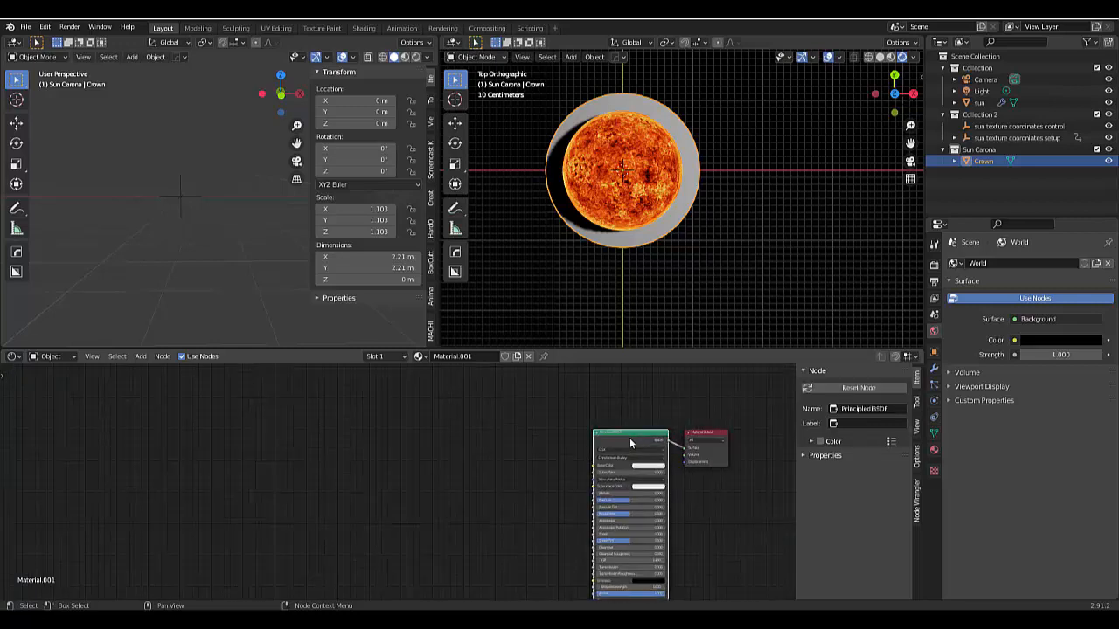
pyautogui.press('Delete')
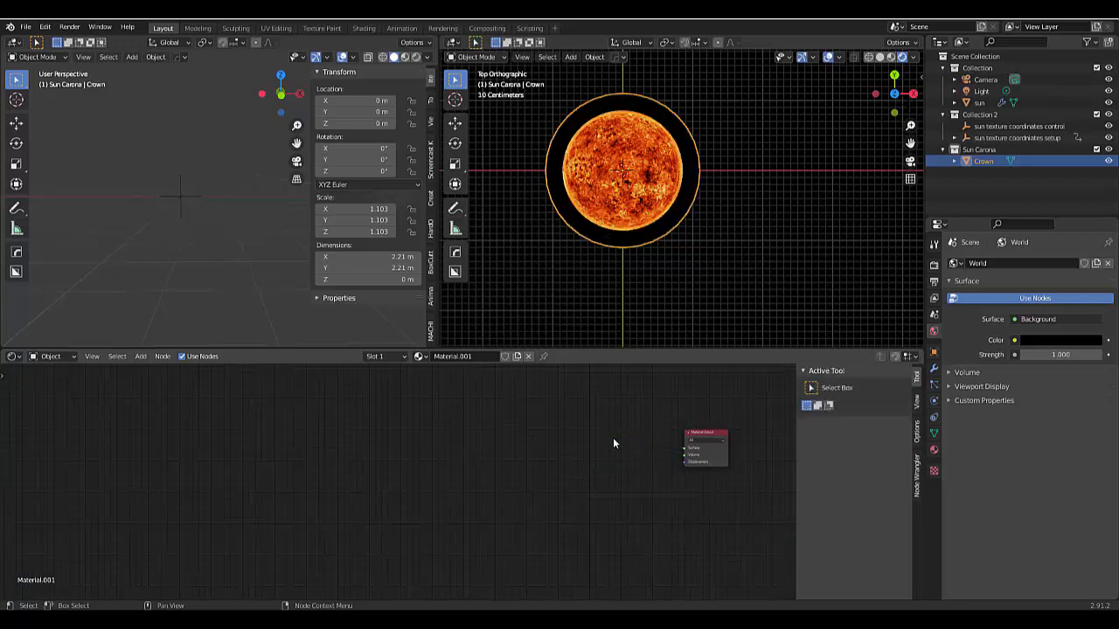
# - Add a Mix Shader node and connect it to the Material Output's Surface input
pyautogui.hotkey('shift', 'a')
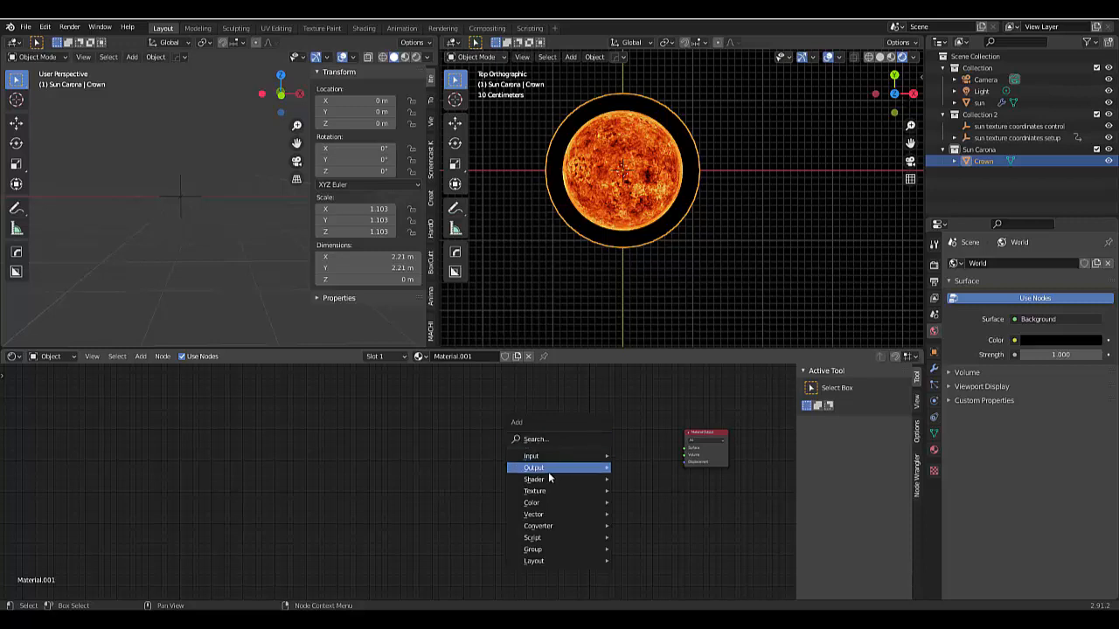
pyautogui.moveTo(574, 481)
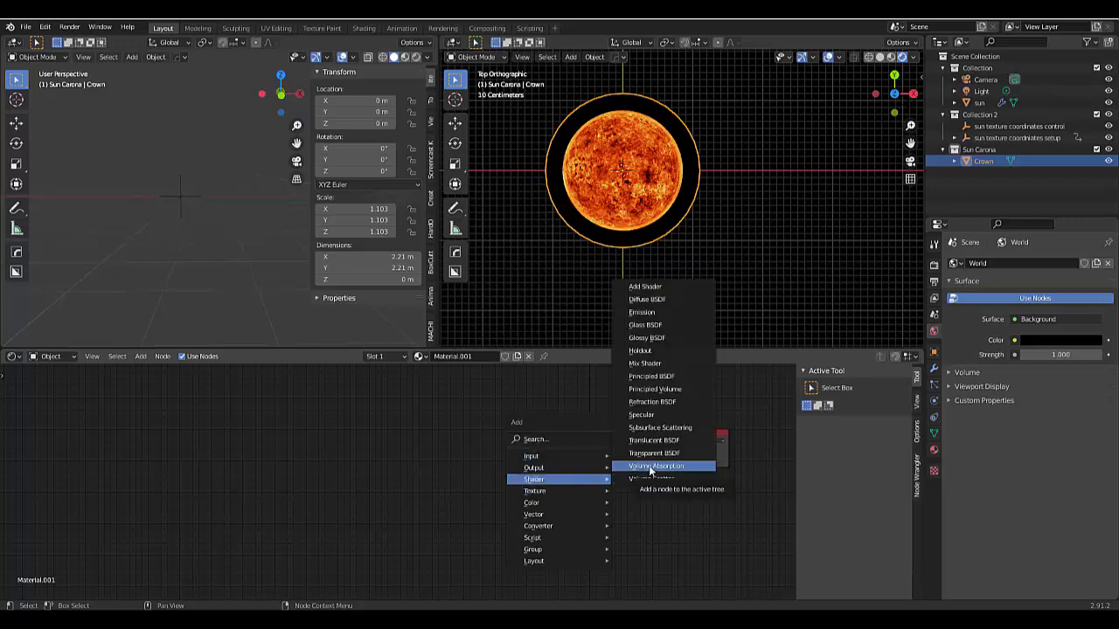
pyautogui.click(652, 367)
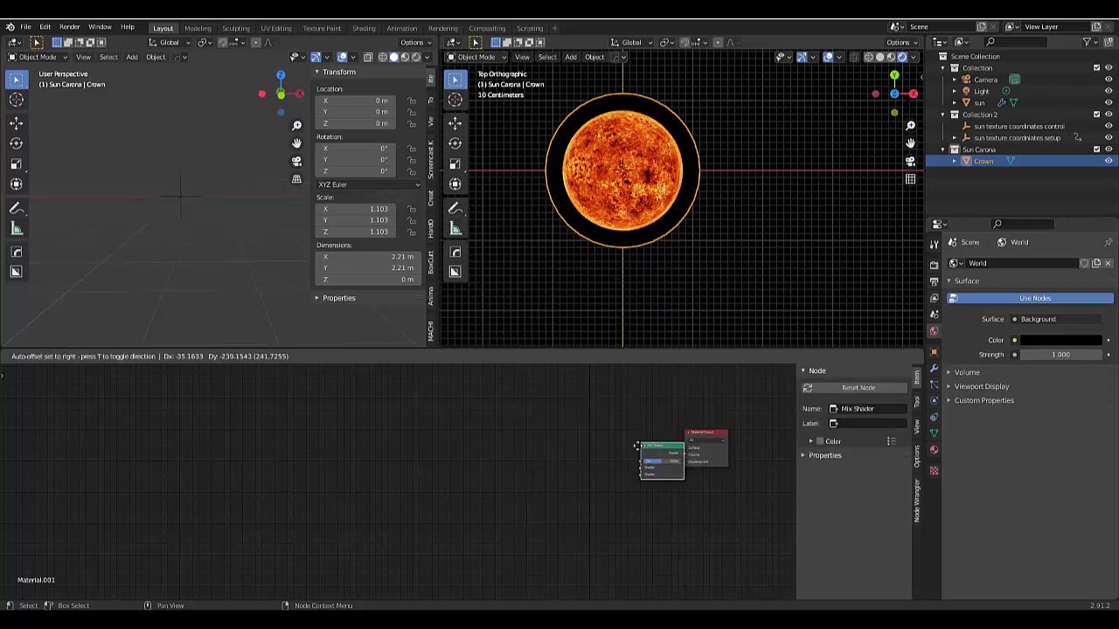
pyautogui.click(609, 437)
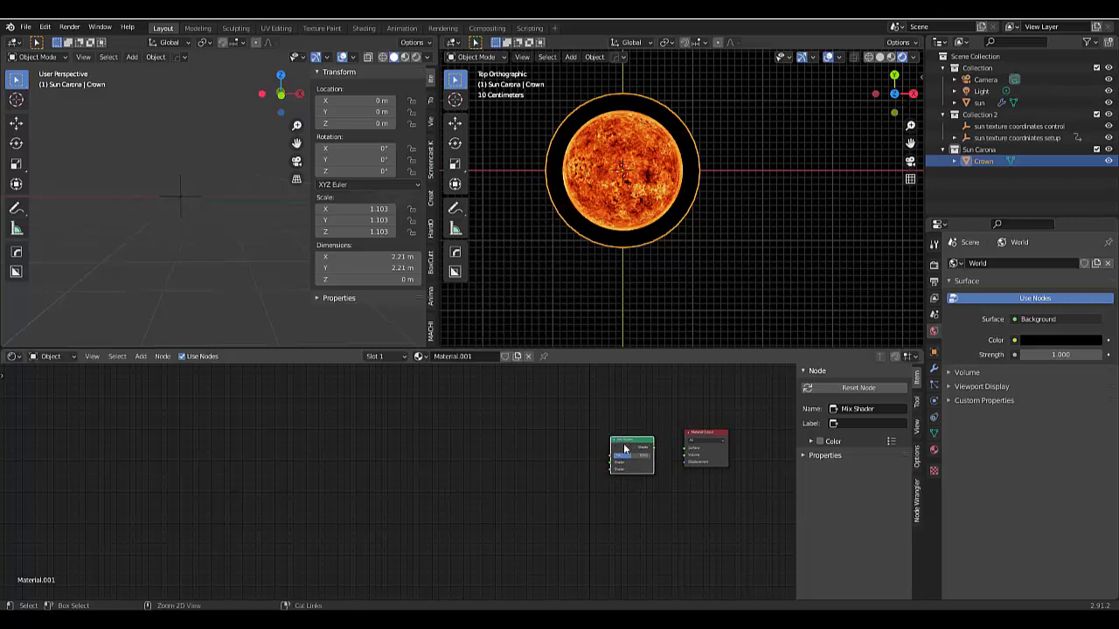
pyautogui.keyDown('ctrl'); pyautogui.keyDown('shift'); pyautogui.click(624, 448); pyautogui.keyUp('shift'); pyautogui.keyUp('ctrl')
# - Add a Transparent BSDF node and connect it to the Mix Shader's first shader input
pyautogui.hotkey('shift', 'a')
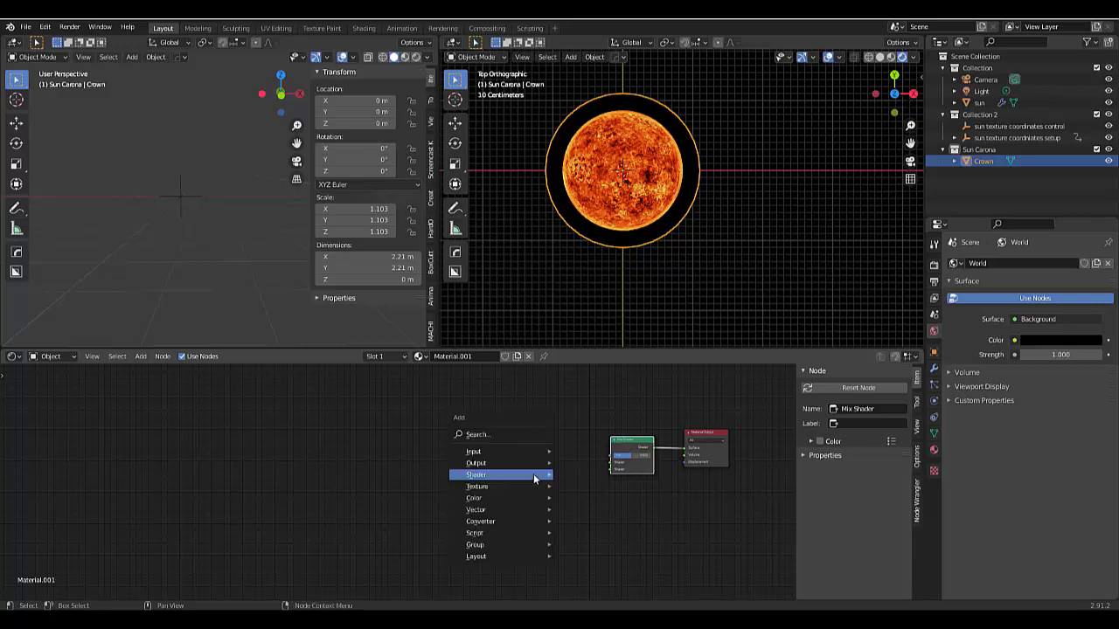
pyautogui.moveTo(533, 473)
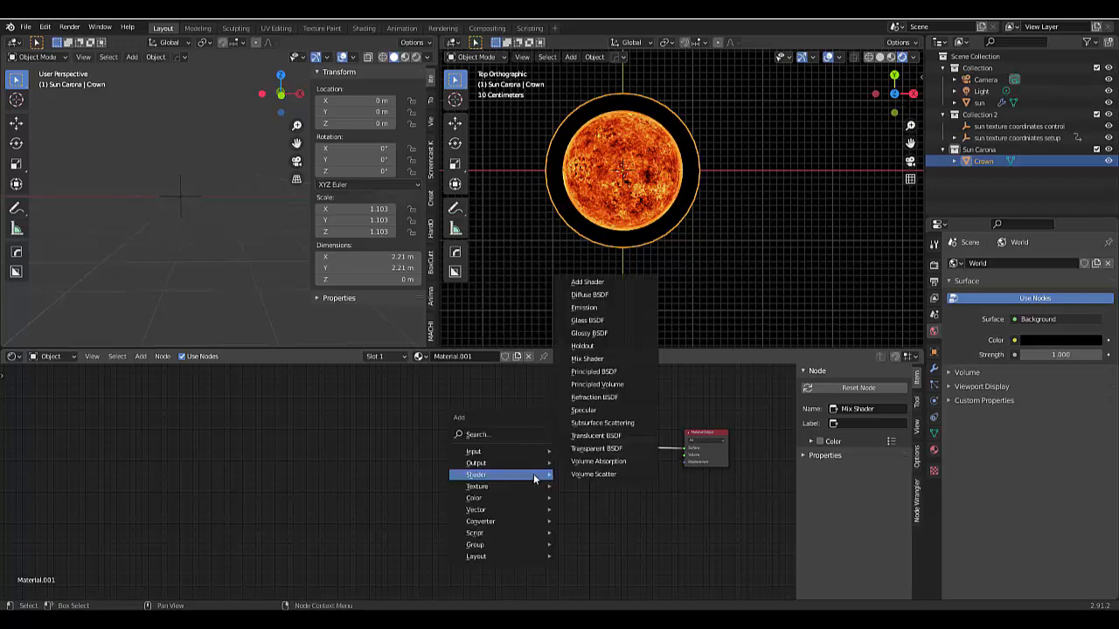
pyautogui.click(591, 450)
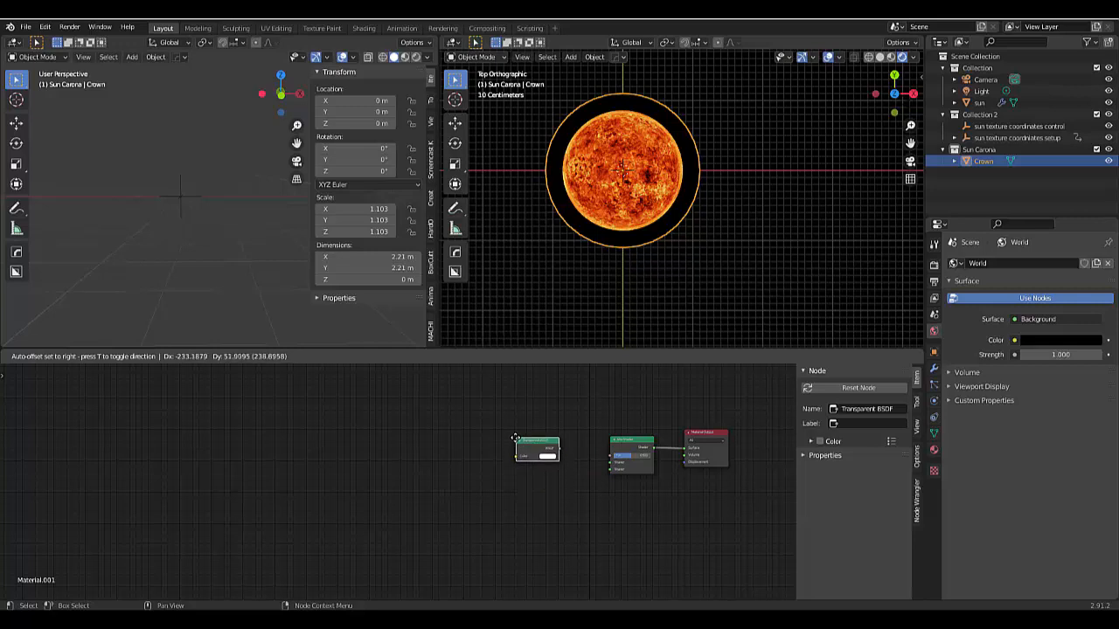
pyautogui.click(516, 438)
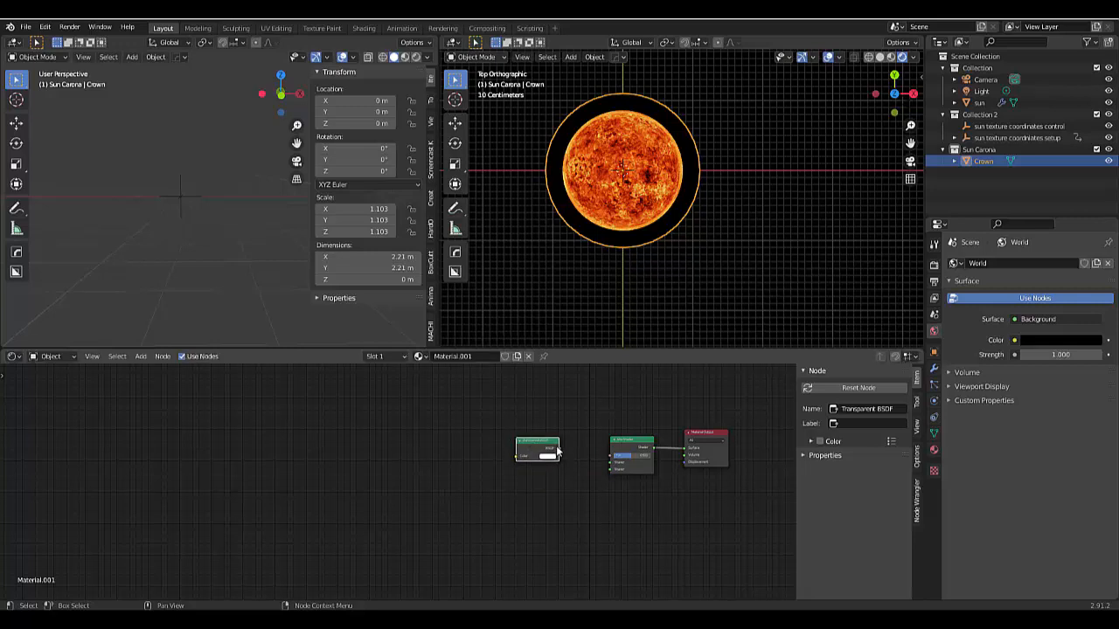
pyautogui.moveTo(559, 449); pyautogui.dragTo(612, 464)
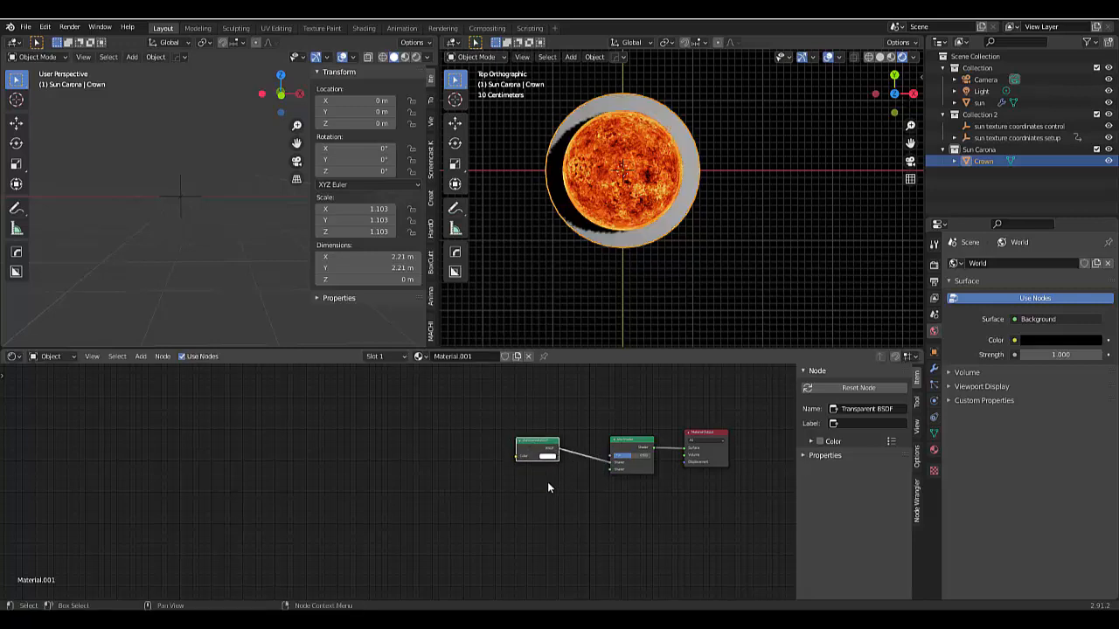
# - Add an Emission node, connect it to the Mix Shader's second shader input and test the mix factor
pyautogui.hotkey('shift', 'a')
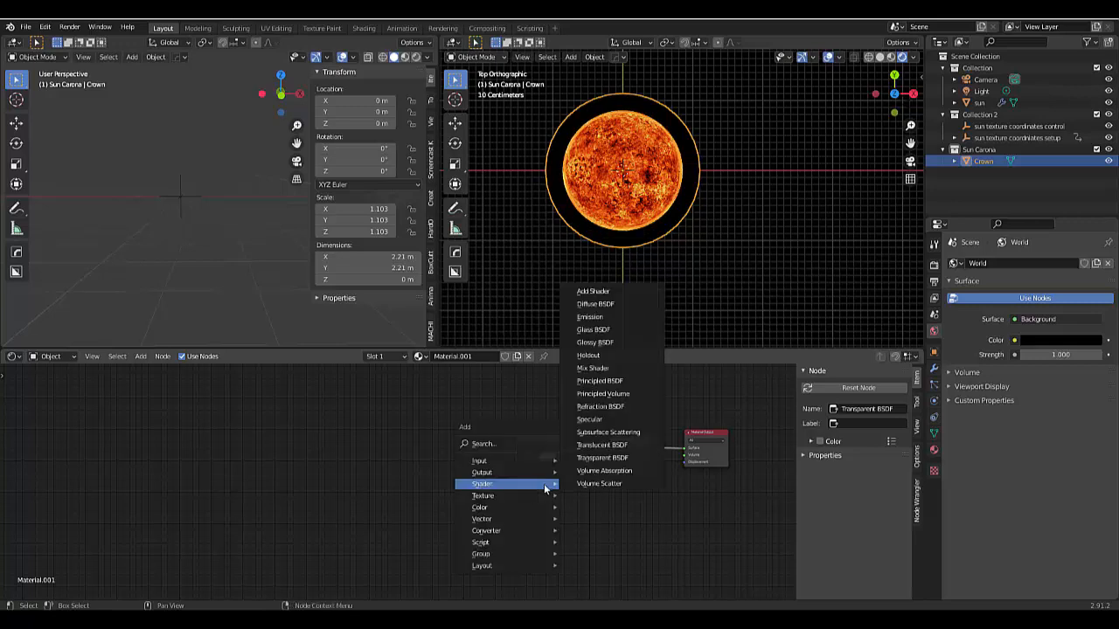
pyautogui.click(590, 317)
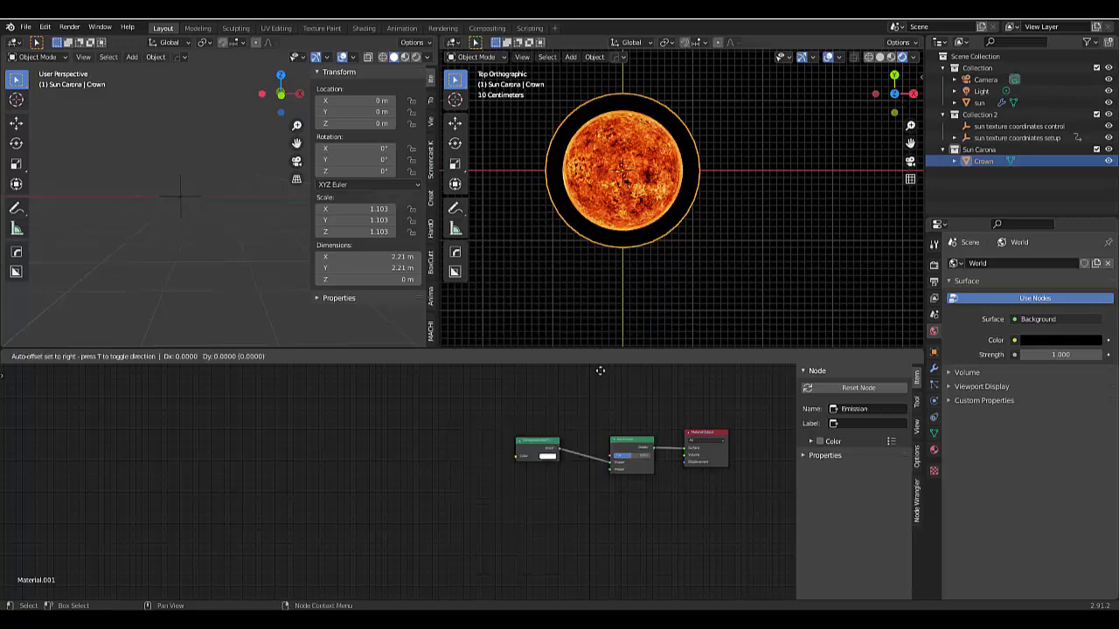
pyautogui.click(513, 469)
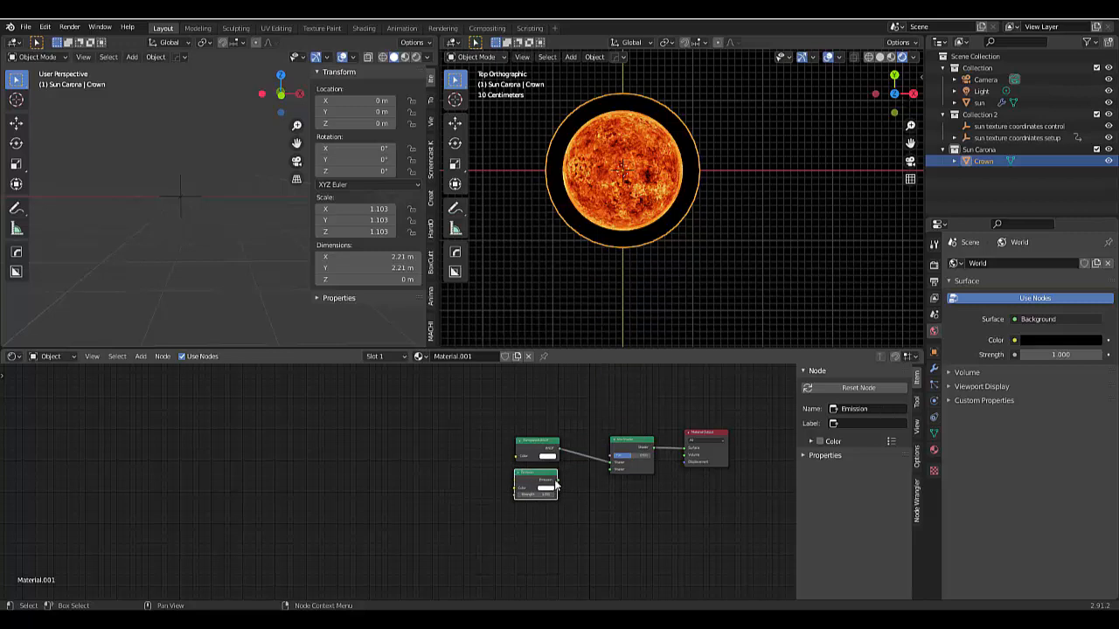
pyautogui.moveTo(609, 477)
pyautogui.mouseDown()
pyautogui.moveTo(608, 467)
pyautogui.moveTo(654, 456)
pyautogui.moveTo(613, 456)
pyautogui.mouseUp()
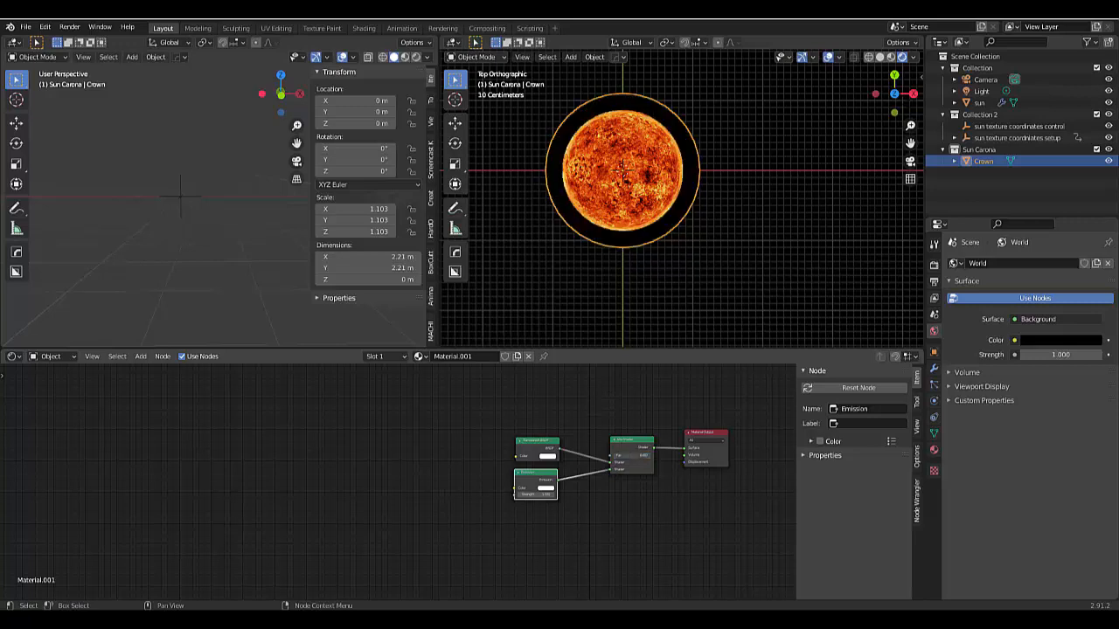
pyautogui.moveTo(615, 455); pyautogui.dragTo(624, 455)
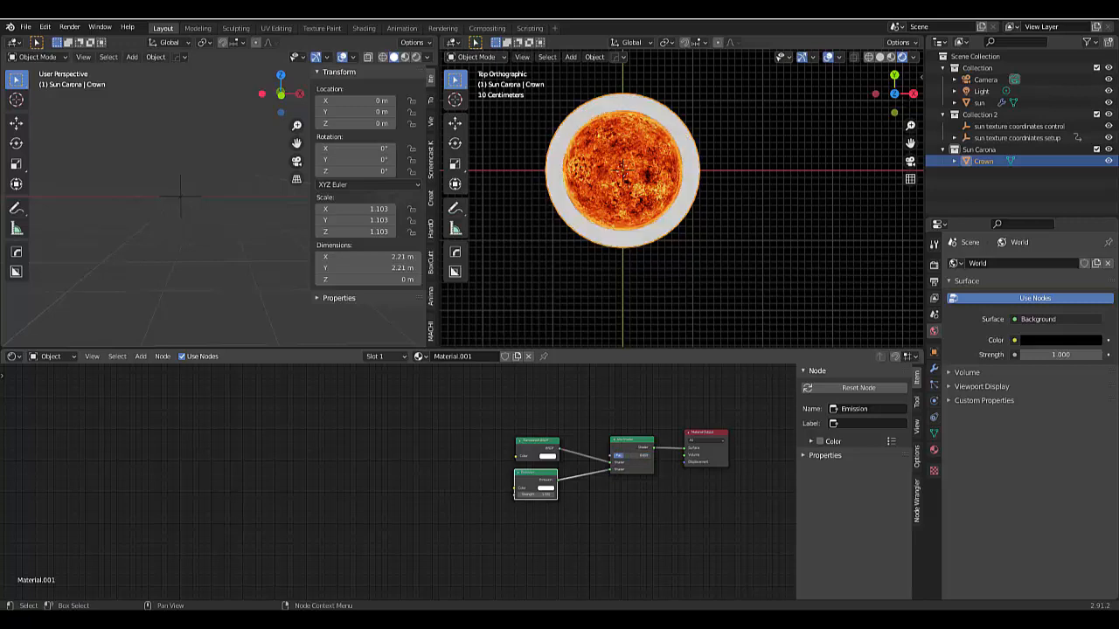
# - Swap the Mix Shader's two shader inputs and rearrange the nodes with Emission above Transparent BSDF
pyautogui.click(610, 468)
pyautogui.hotkey('alt', 's')
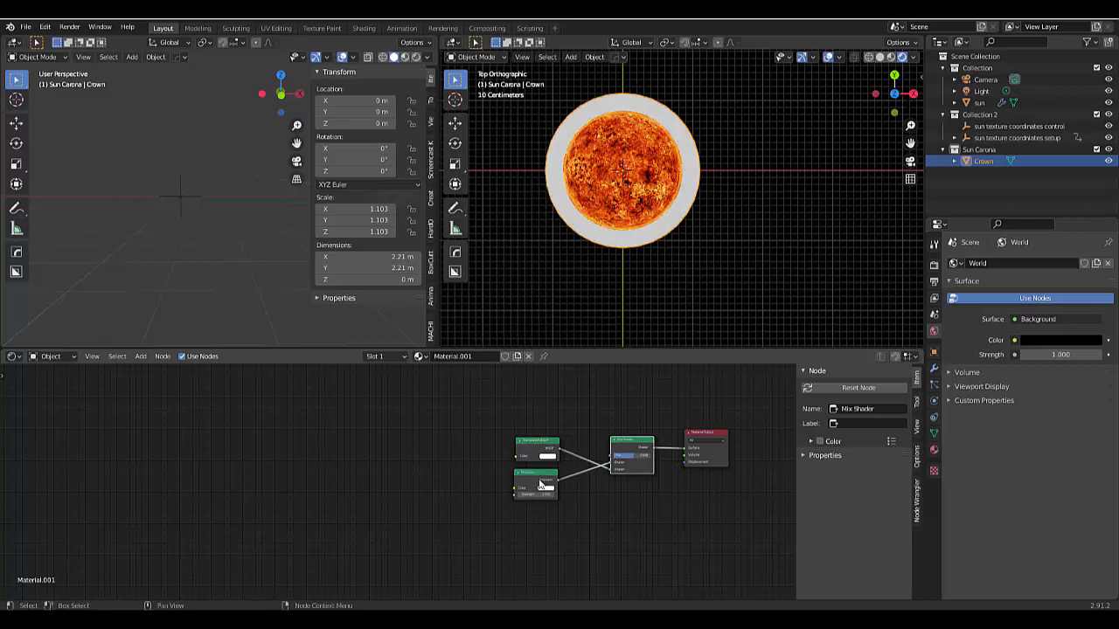
pyautogui.moveTo(533, 476); pyautogui.dragTo(539, 407)
pyautogui.moveTo(538, 450); pyautogui.dragTo(543, 532)
pyautogui.moveTo(548, 408); pyautogui.dragTo(534, 454)
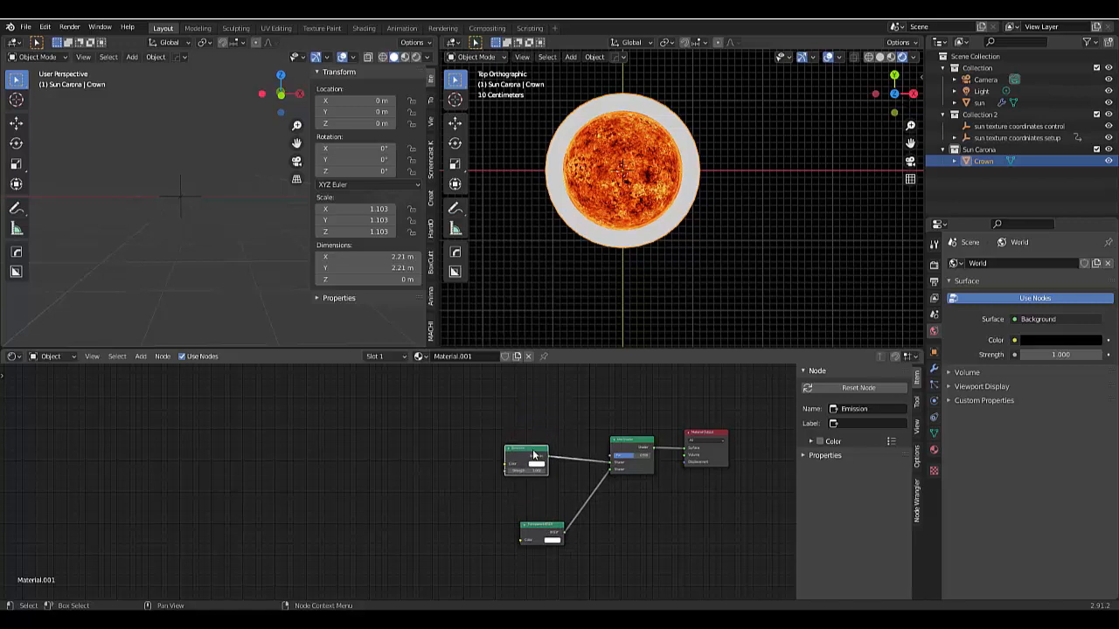
# - Try a Mix Shader factor of 0 and align the Transparent BSDF node beneath the Emission node
pyautogui.click(622, 455)
pyautogui.write('0')
pyautogui.press('Return')
pyautogui.moveTo(560, 527); pyautogui.dragTo(540, 519)
pyautogui.scroll(-5, 600, 533)
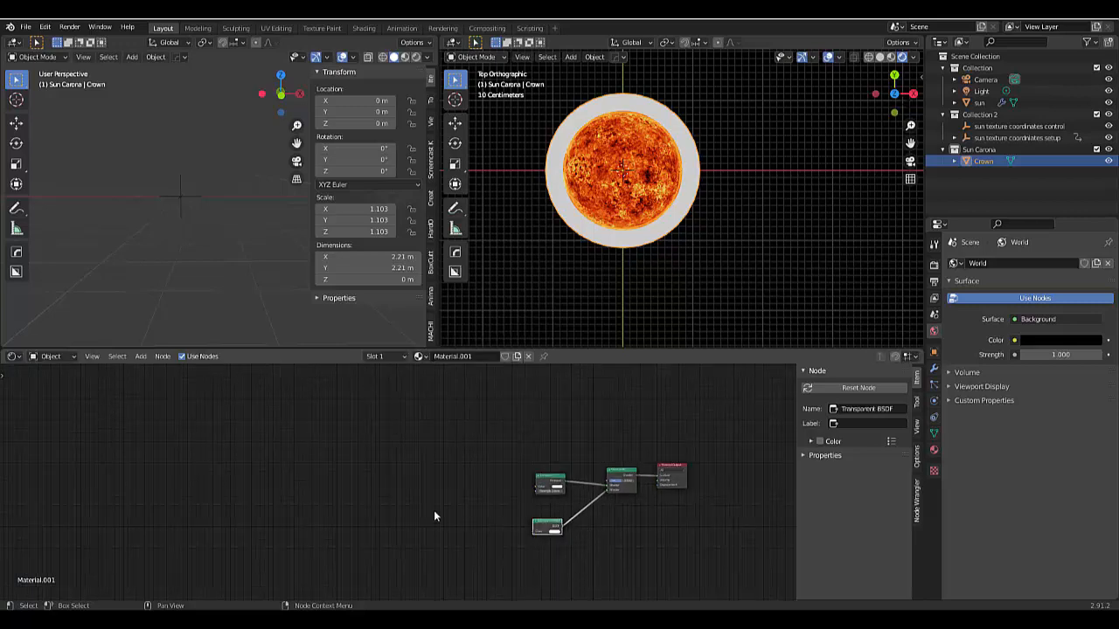
# - Examine the Crown ring around the sun from the top and front views
pyautogui.scroll(2, 389, 483)
pyautogui.scroll(-1, 554, 250)
pyautogui.keyDown('shift'); pyautogui.moveTo(554, 249); pyautogui.dragTo(573, 269, button='middle'); pyautogui.keyUp('shift')
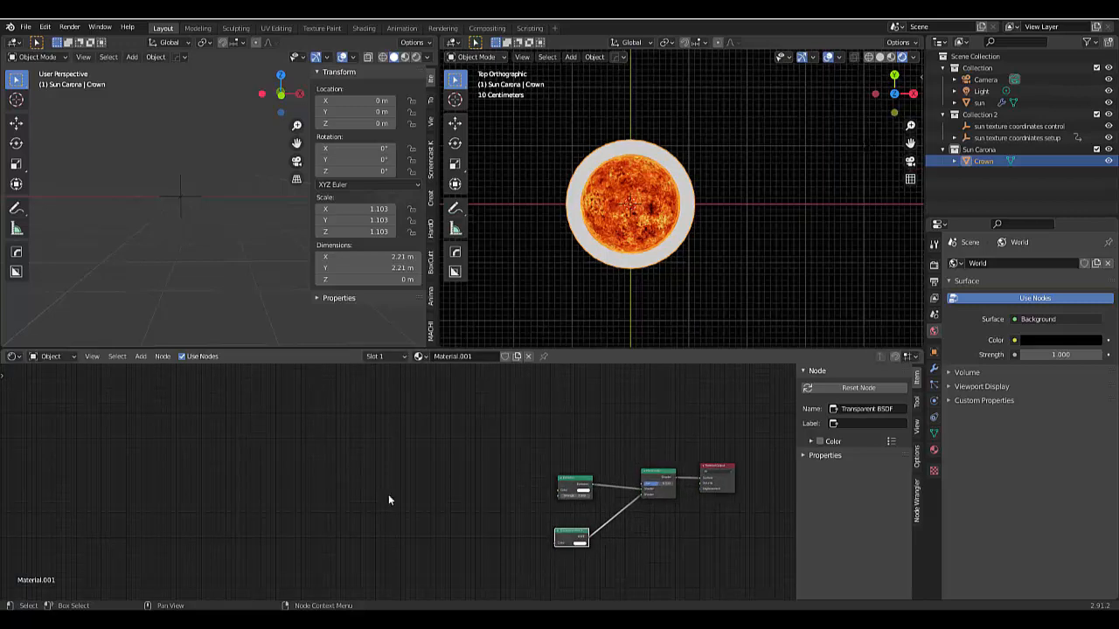
pyautogui.click(666, 260)
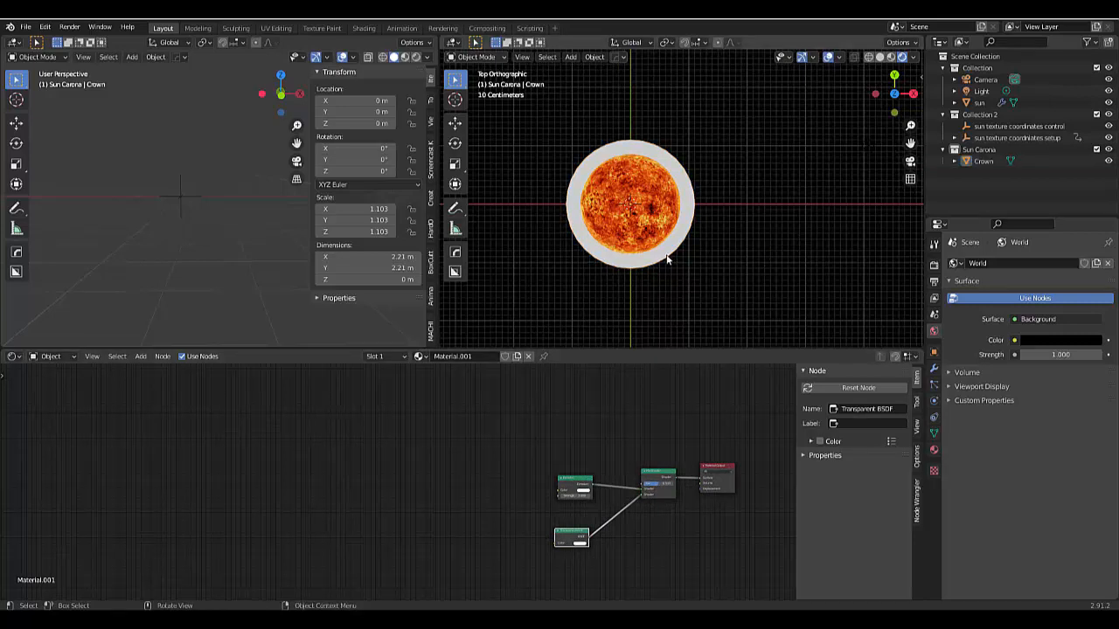
pyautogui.click(667, 260)
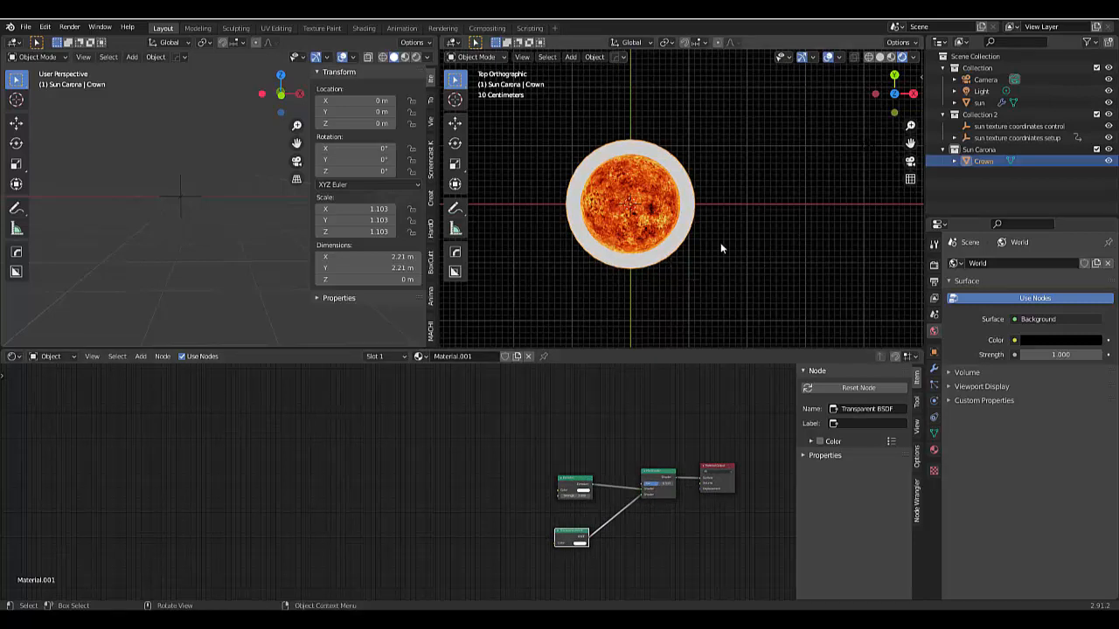
pyautogui.press('KP_1')
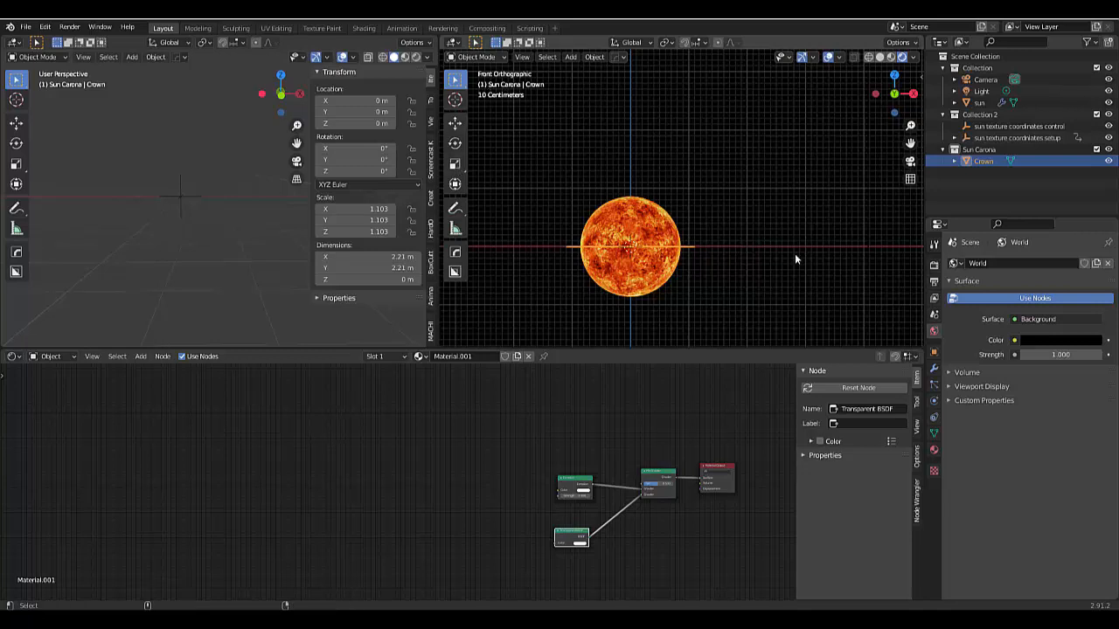
# - Move the camera about -0.91 m in X and -0.63 m in Z to centre the sun in its frame
pyautogui.press('KP_0')
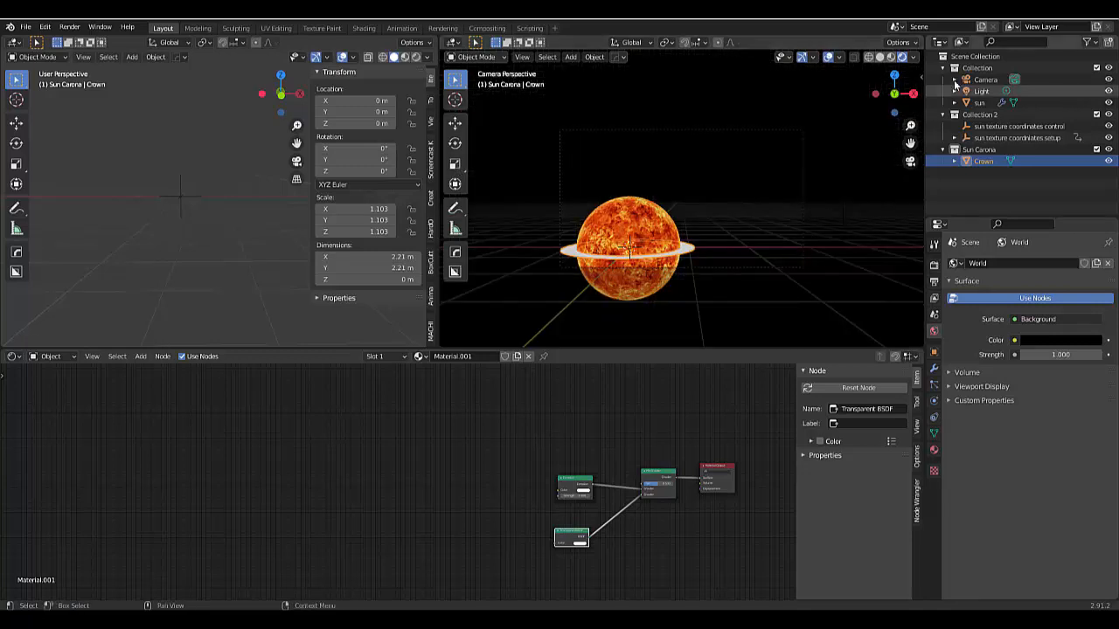
pyautogui.click(984, 80)
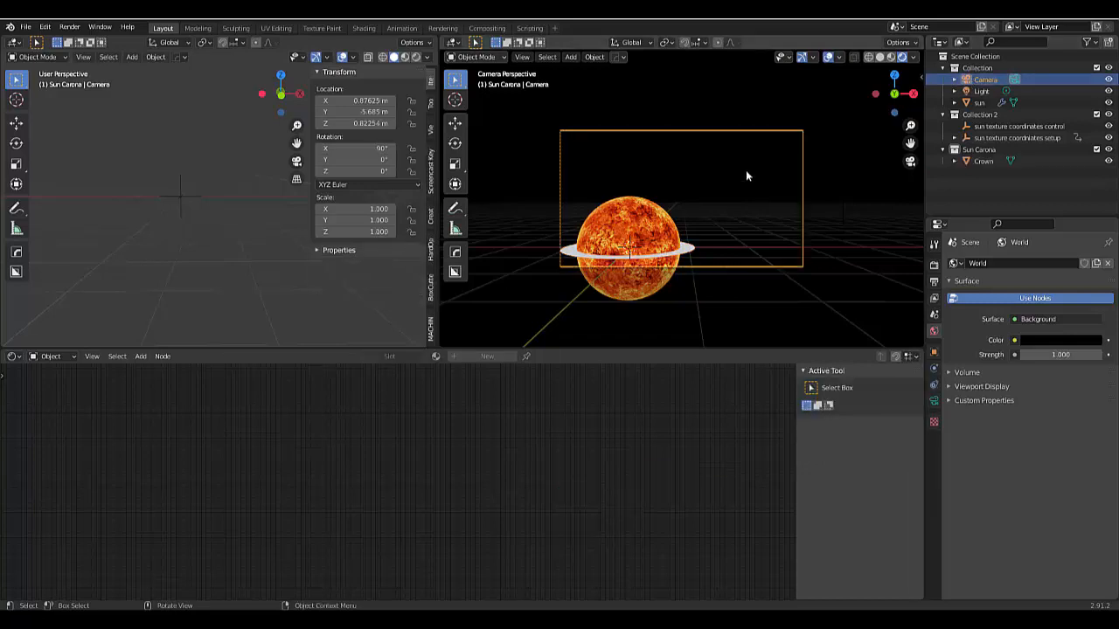
pyautogui.press('g')
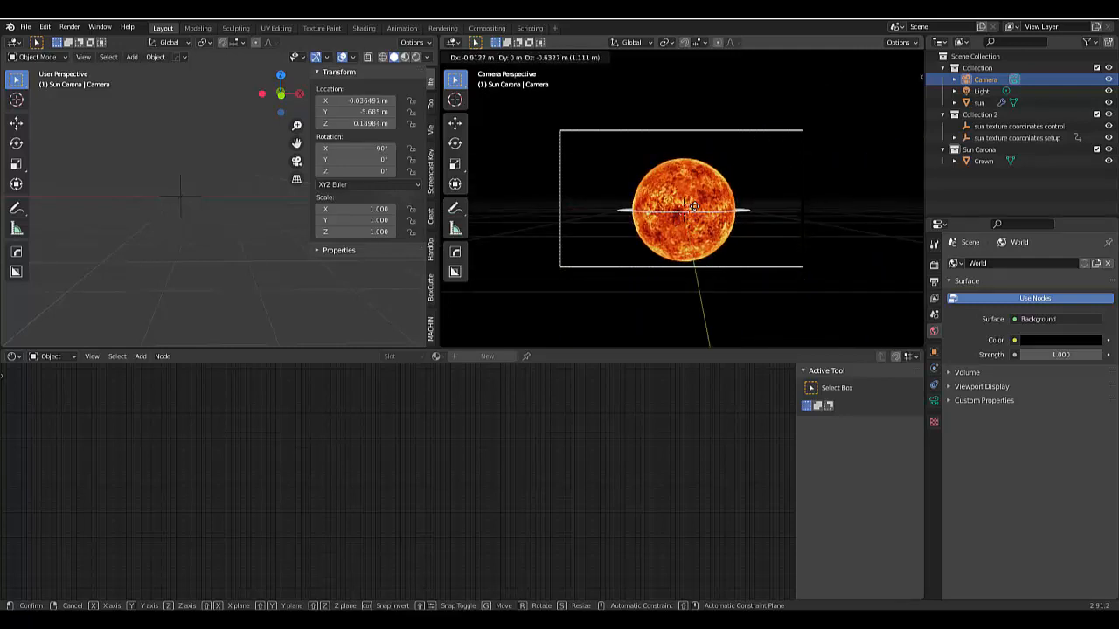
pyautogui.click(693, 207)
pyautogui.press('1')
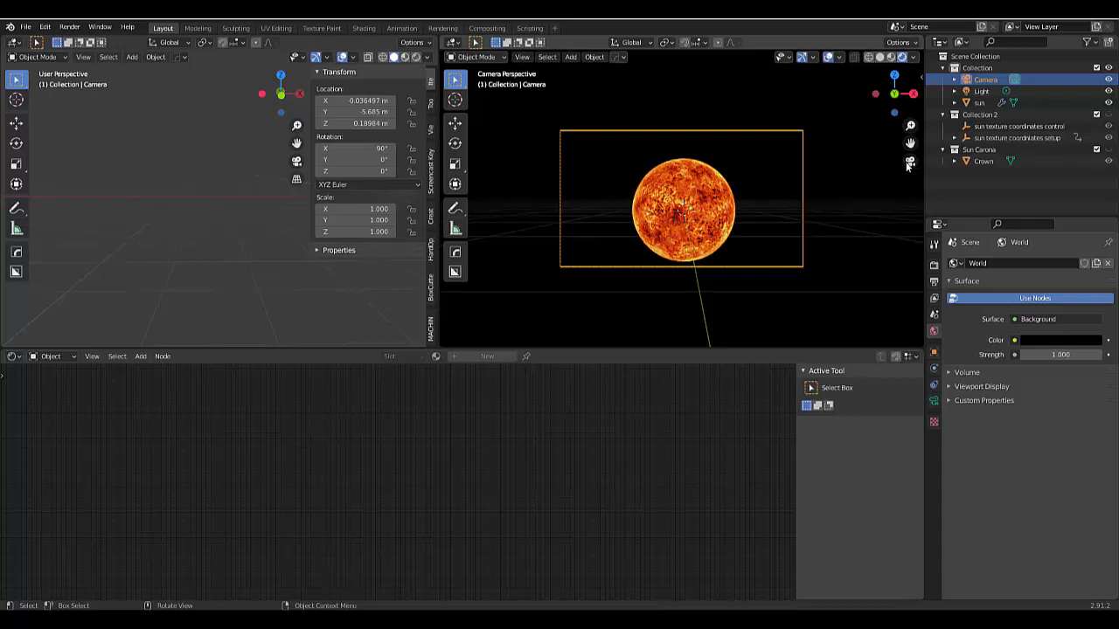
# - Add a Copy Rotation constraint to the Crown object with the Camera as its target
pyautogui.press('KP_1')
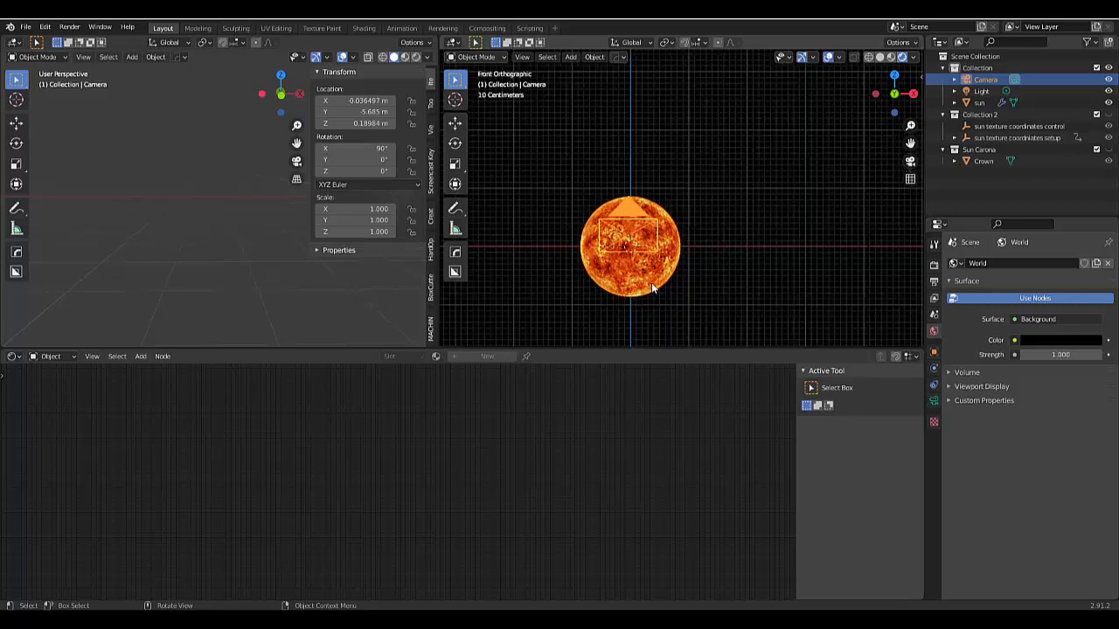
pyautogui.click(935, 386)
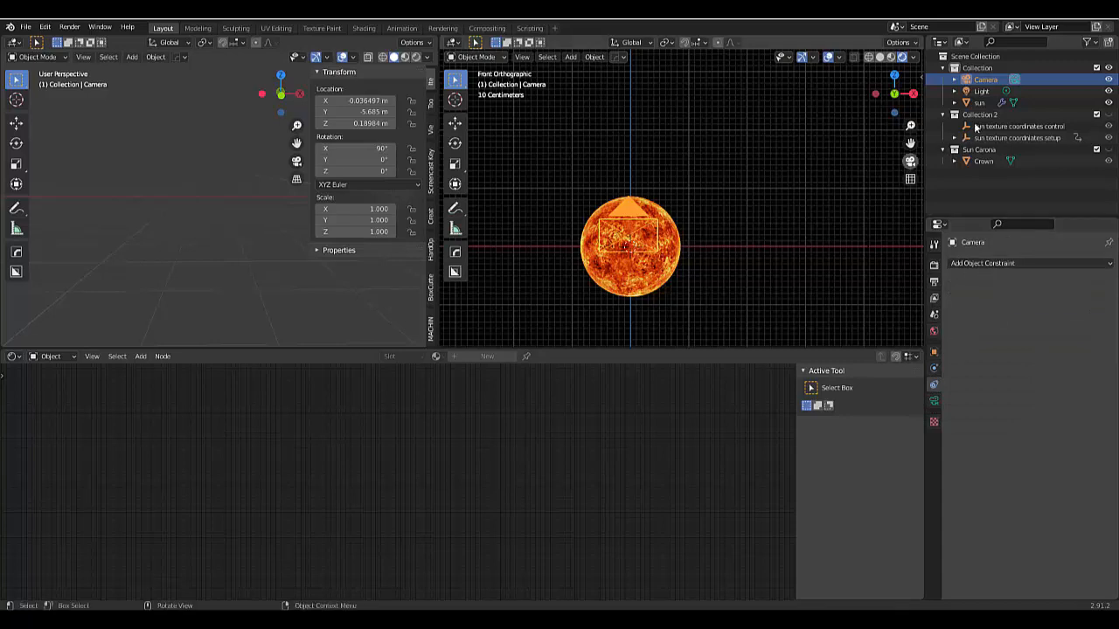
pyautogui.click(984, 162)
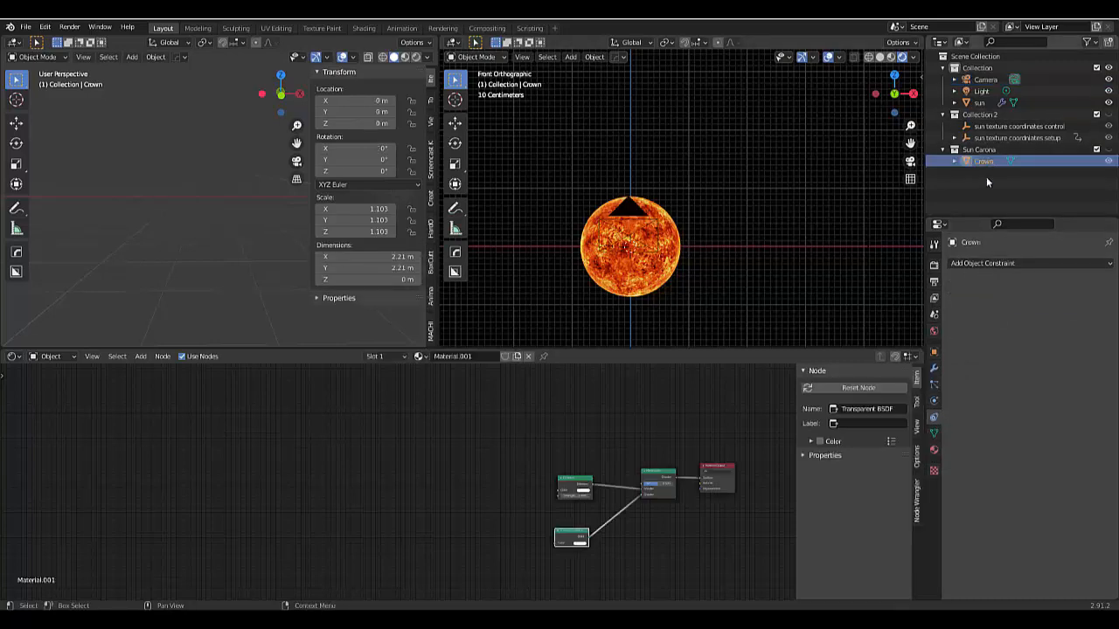
pyautogui.click(984, 263)
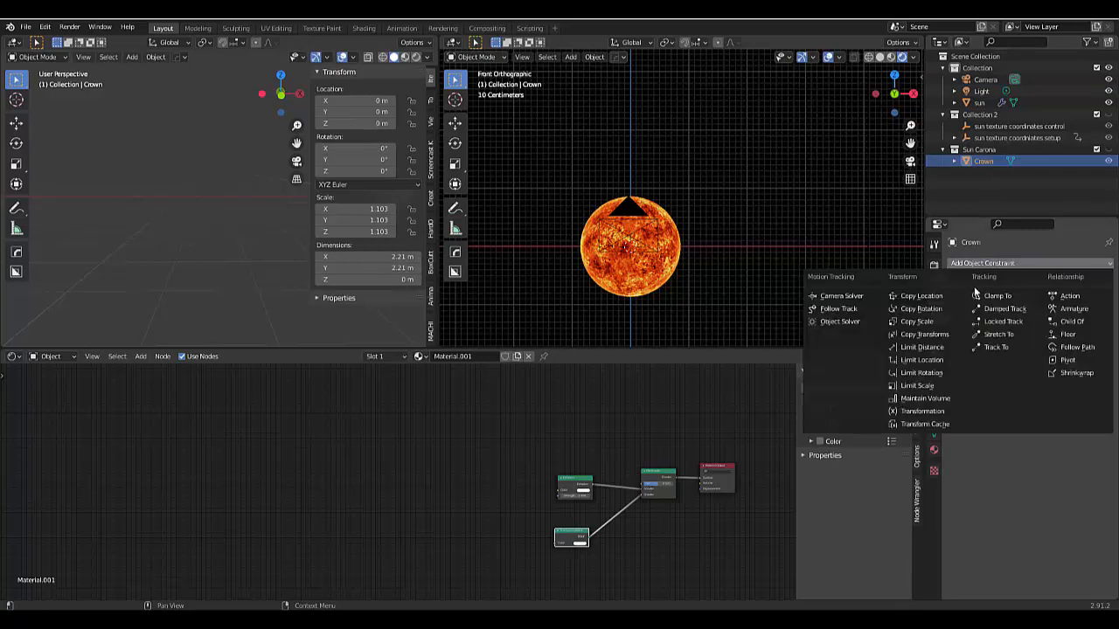
pyautogui.click(930, 310)
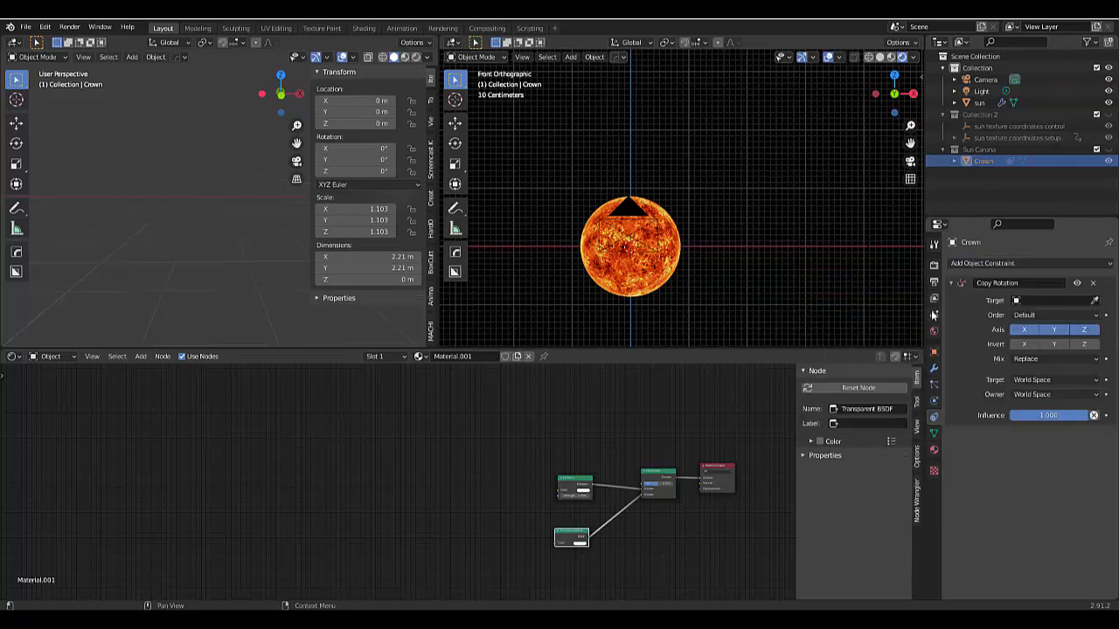
pyautogui.click(1042, 302)
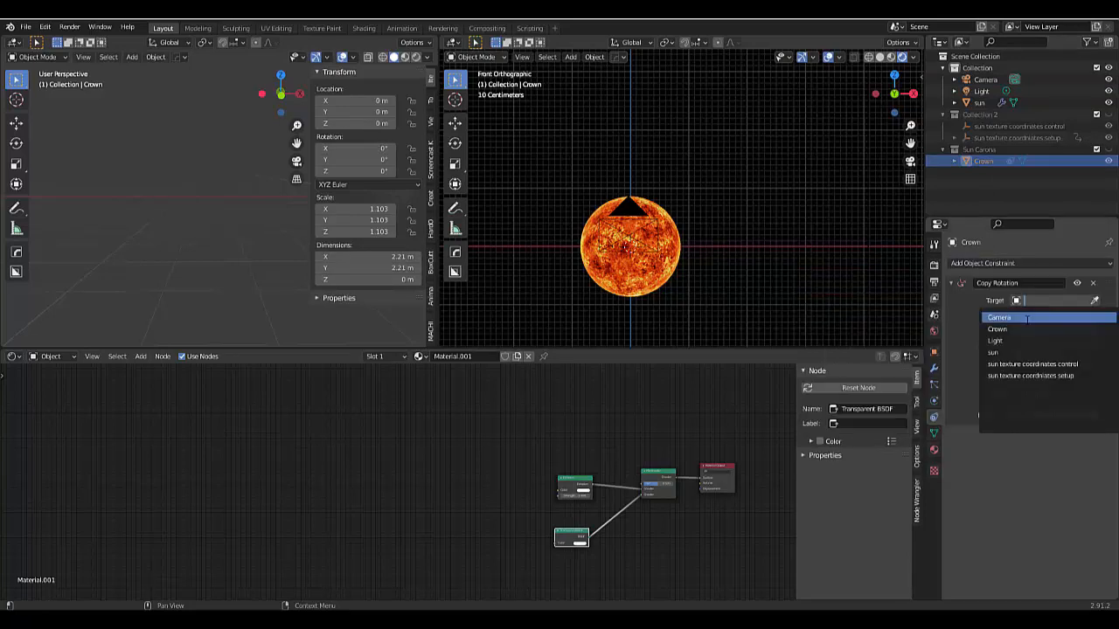
pyautogui.click(1027, 318)
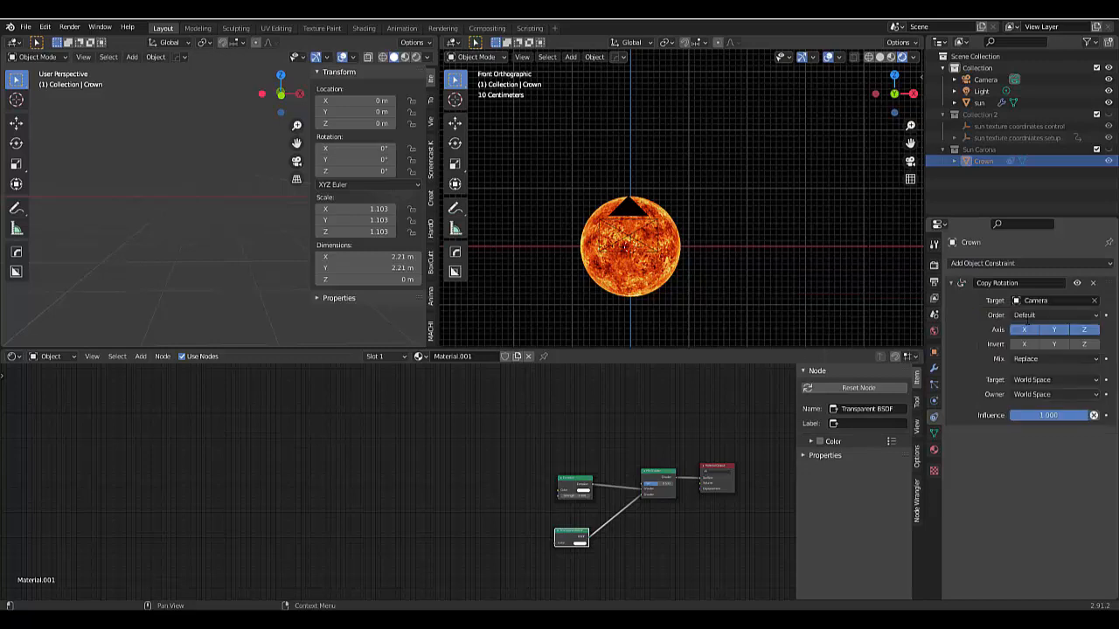
# - Unhide the Sun Carona collection and check the ring's orientation from the camera, perspective and front views
pyautogui.click(909, 163)
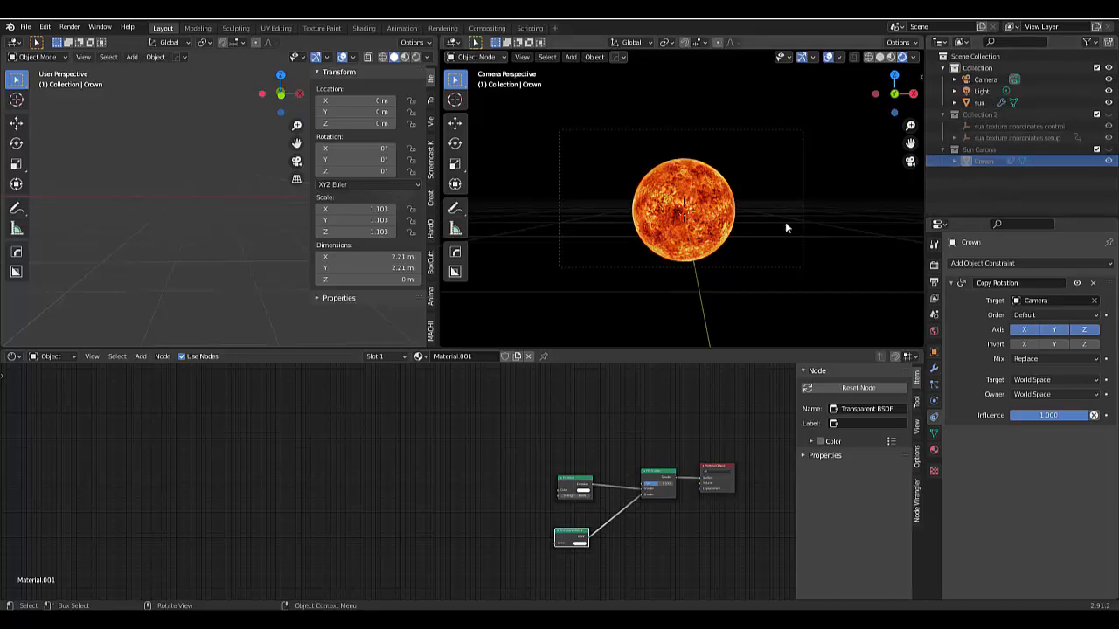
pyautogui.click(1108, 150)
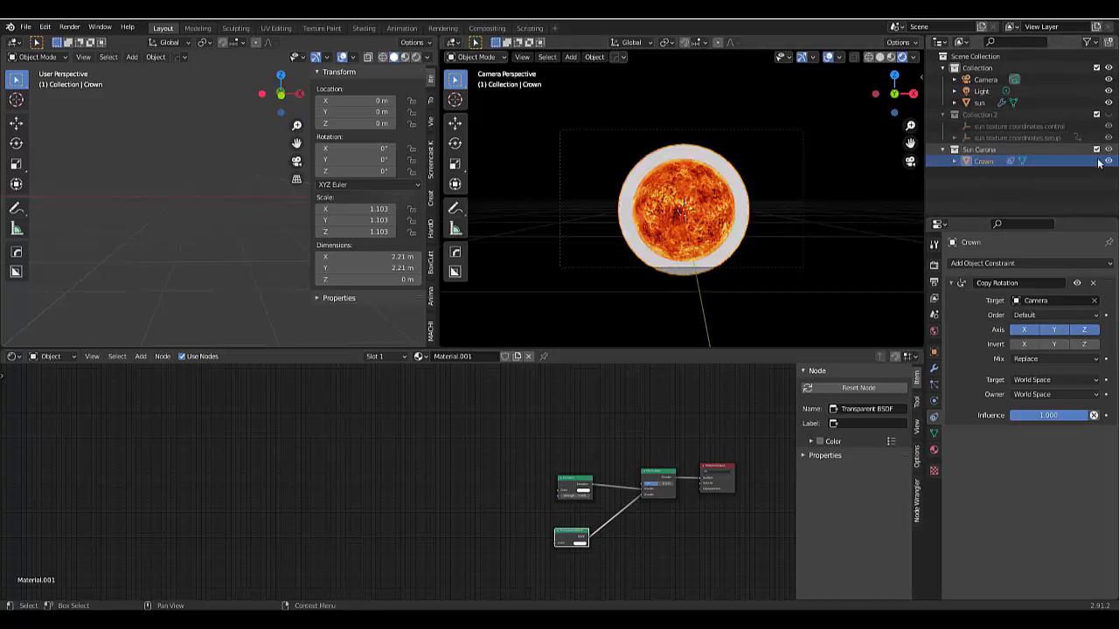
pyautogui.scroll(-1, 755, 252)
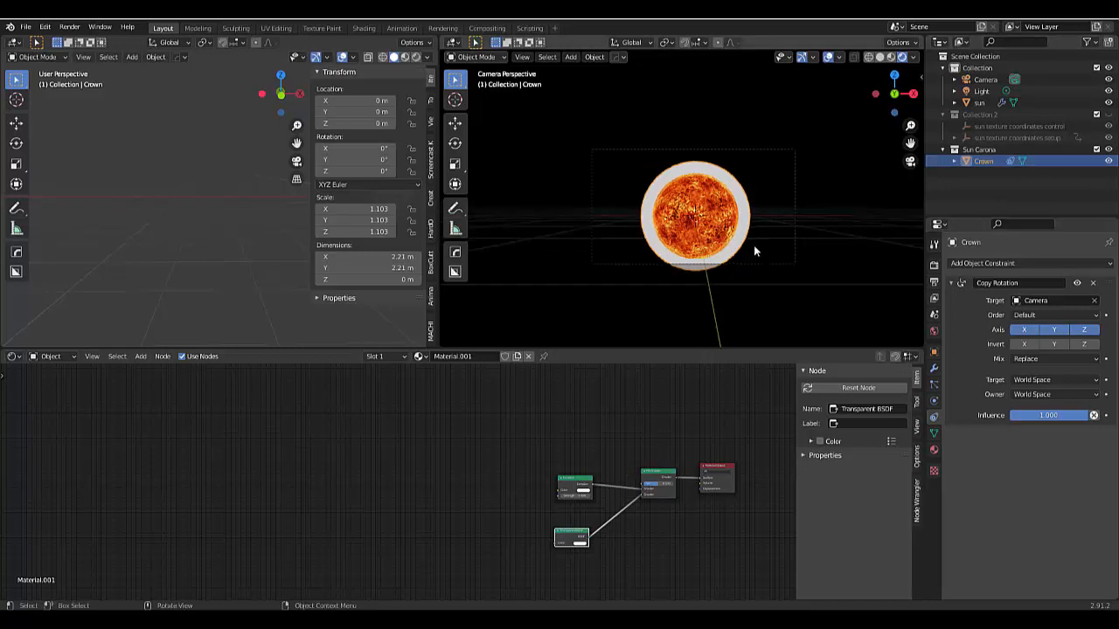
pyautogui.moveTo(755, 252); pyautogui.dragTo(552, 245, button='middle')
pyautogui.scroll(1, 552, 245)
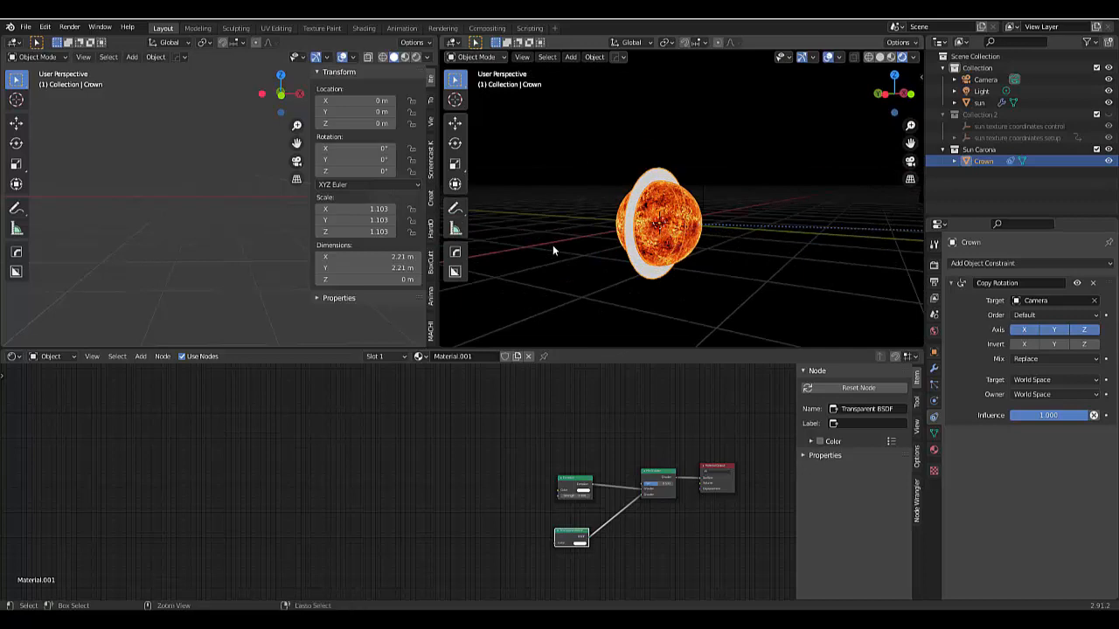
pyautogui.press('KP_0')
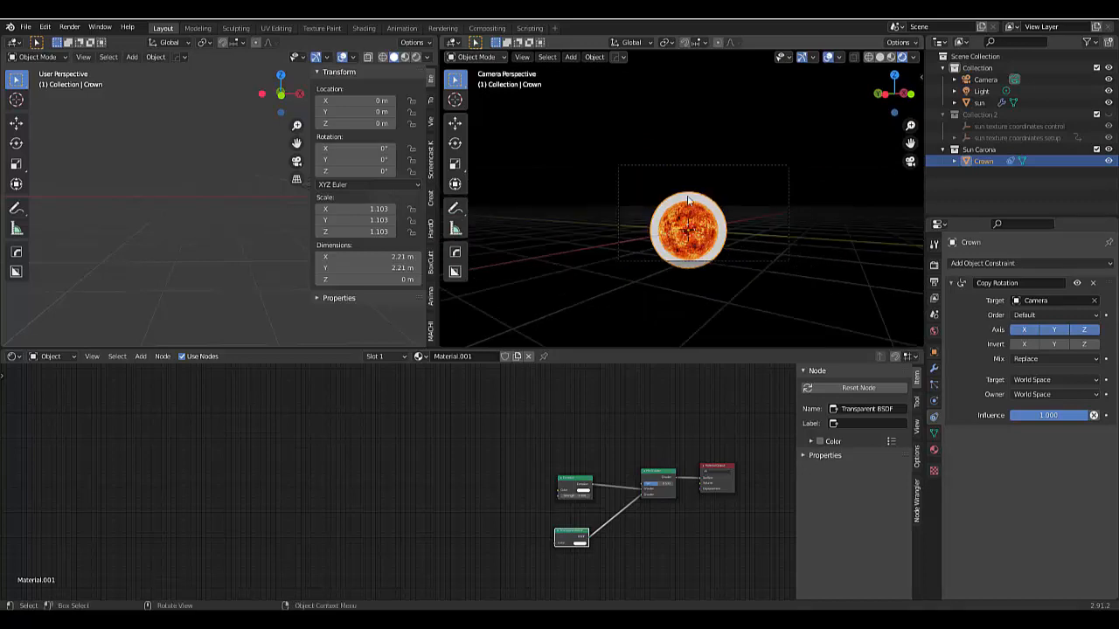
pyautogui.hotkey('ctrl', 'z')
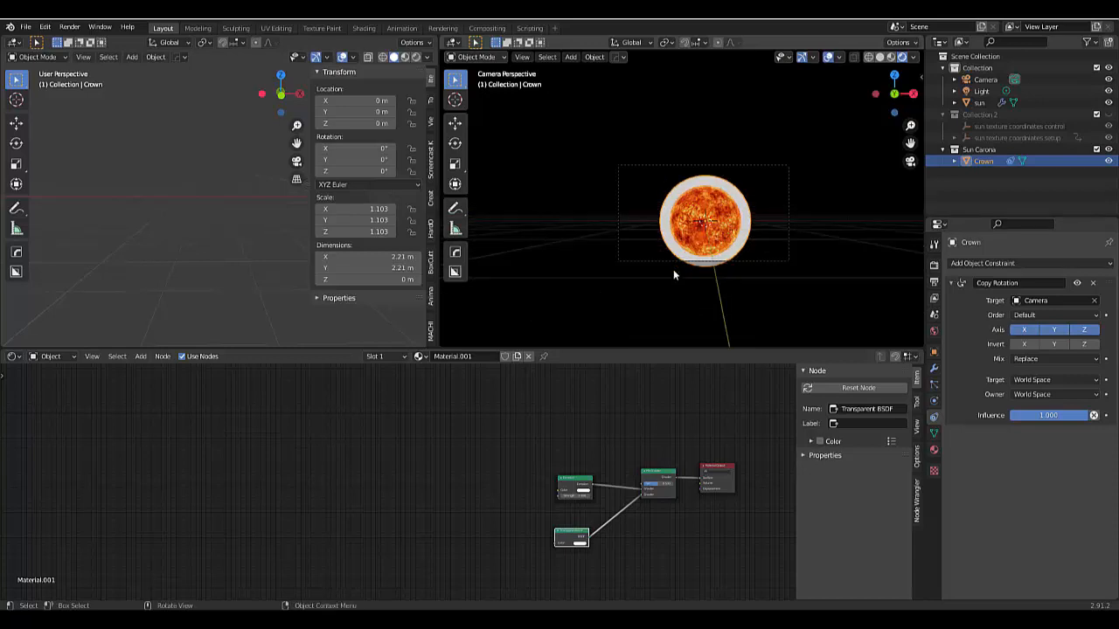
pyautogui.click(831, 260)
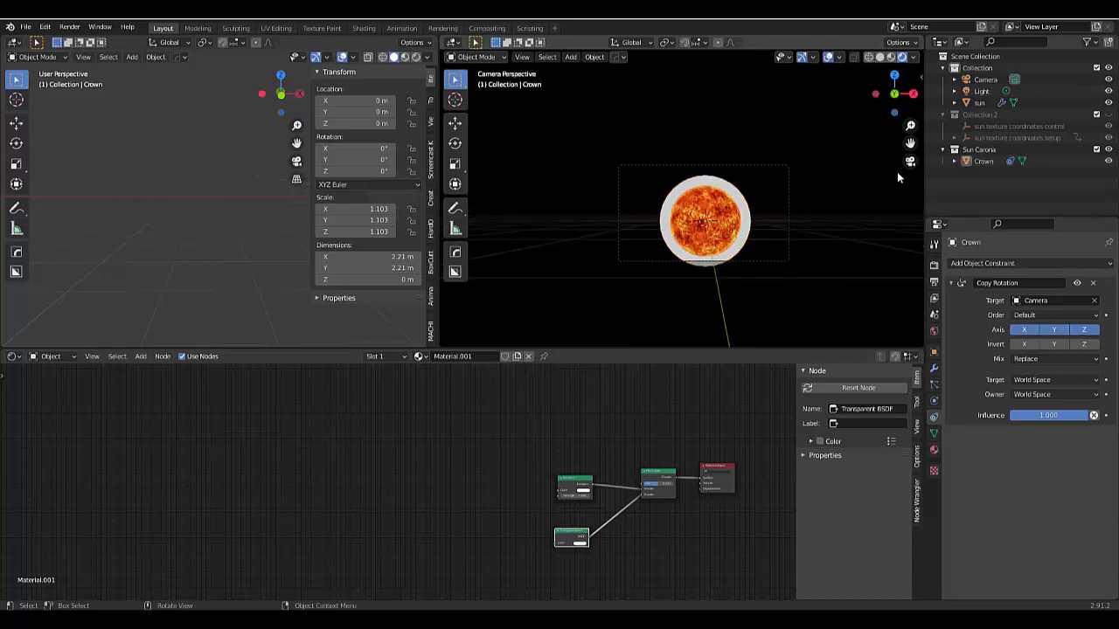
pyautogui.moveTo(896, 171); pyautogui.dragTo(758, 265, button='middle')
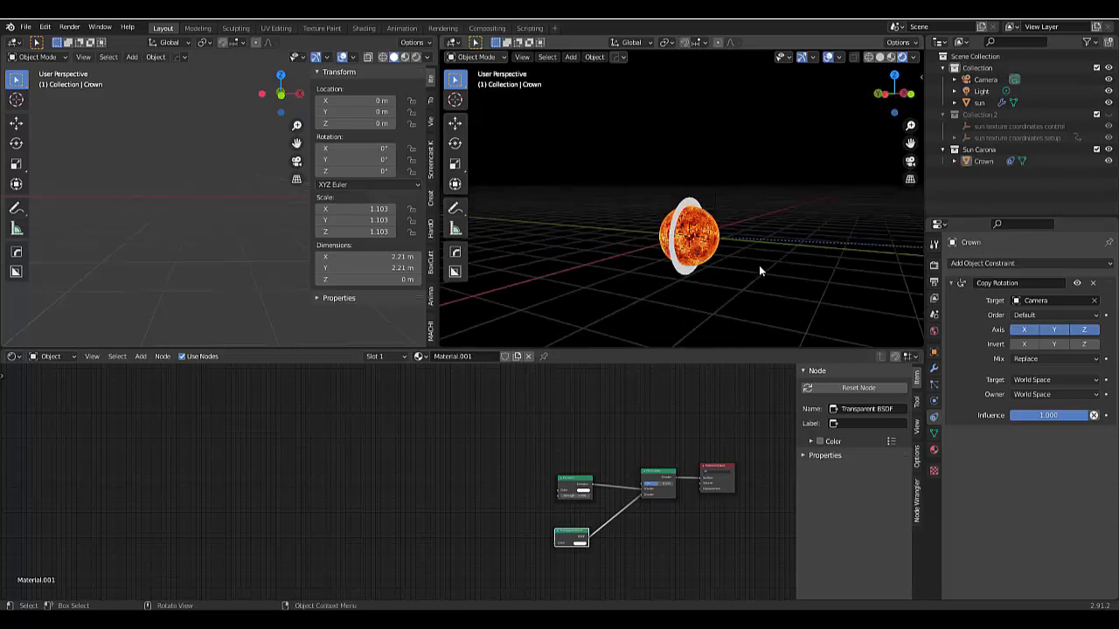
pyautogui.press('KP_1')
pyautogui.scroll(4, 678, 193)
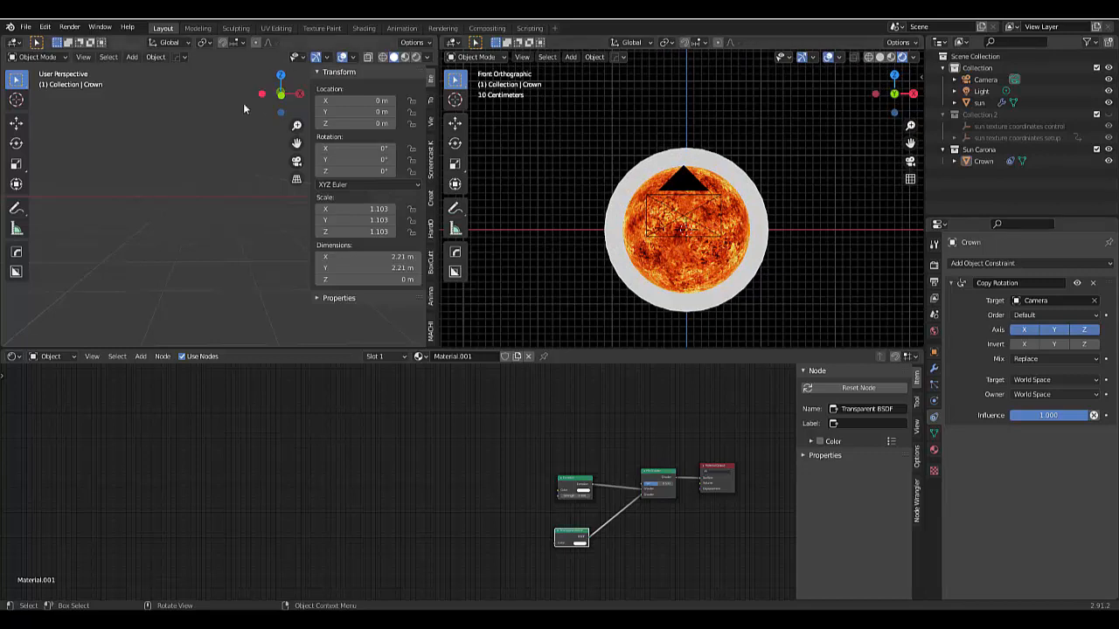
# - Turn the empty 3D viewport into a UV Editor and put the Crown ring into Edit Mode
pyautogui.click(15, 42)
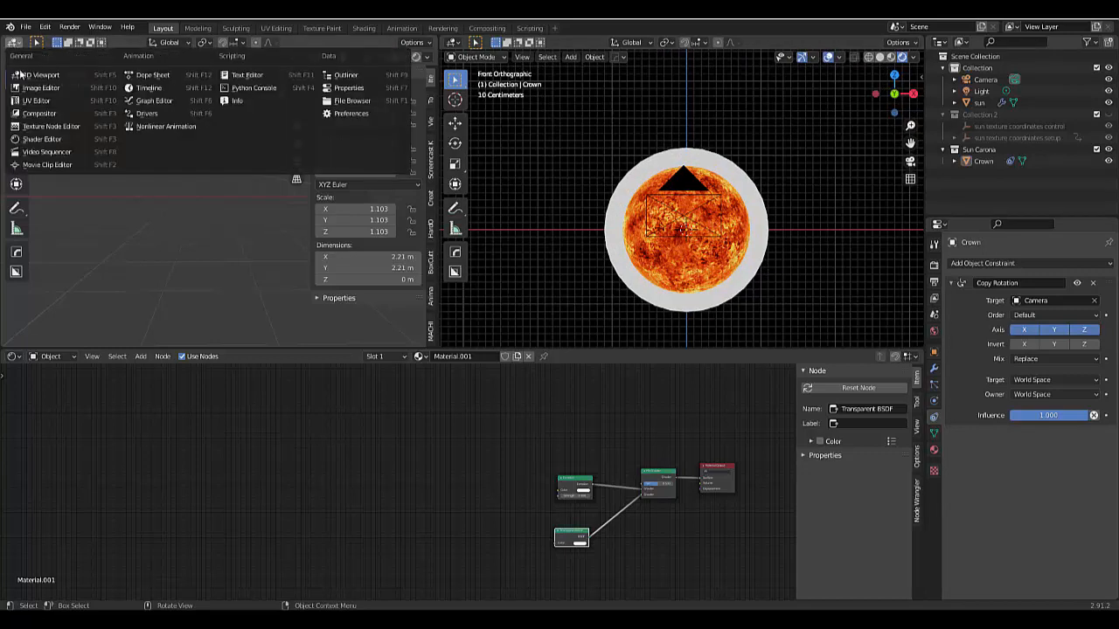
pyautogui.click(30, 102)
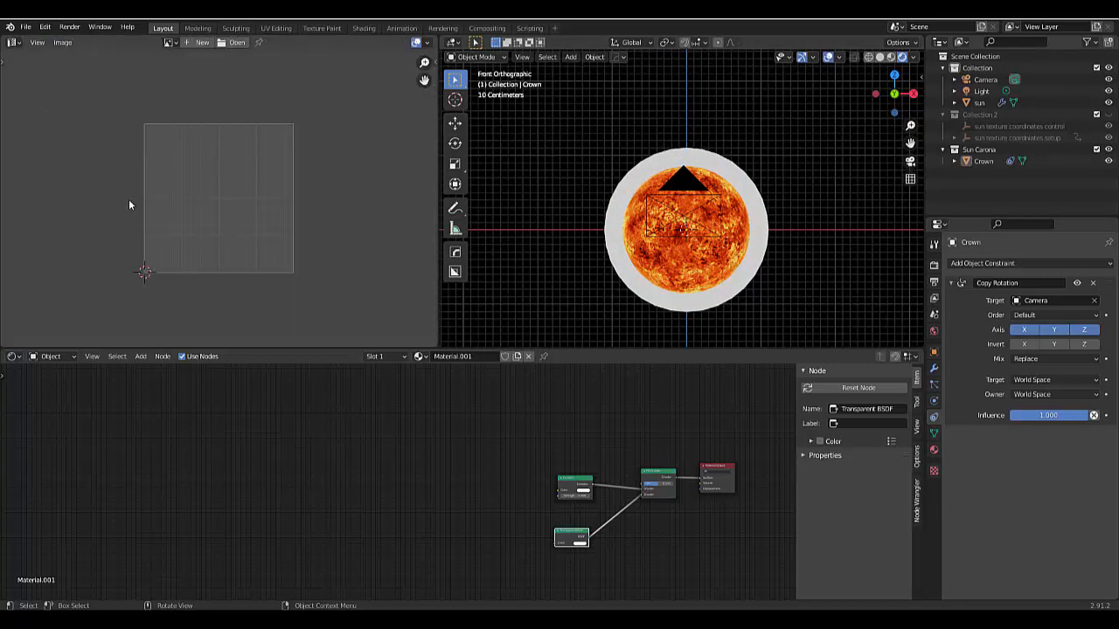
pyautogui.click(642, 298)
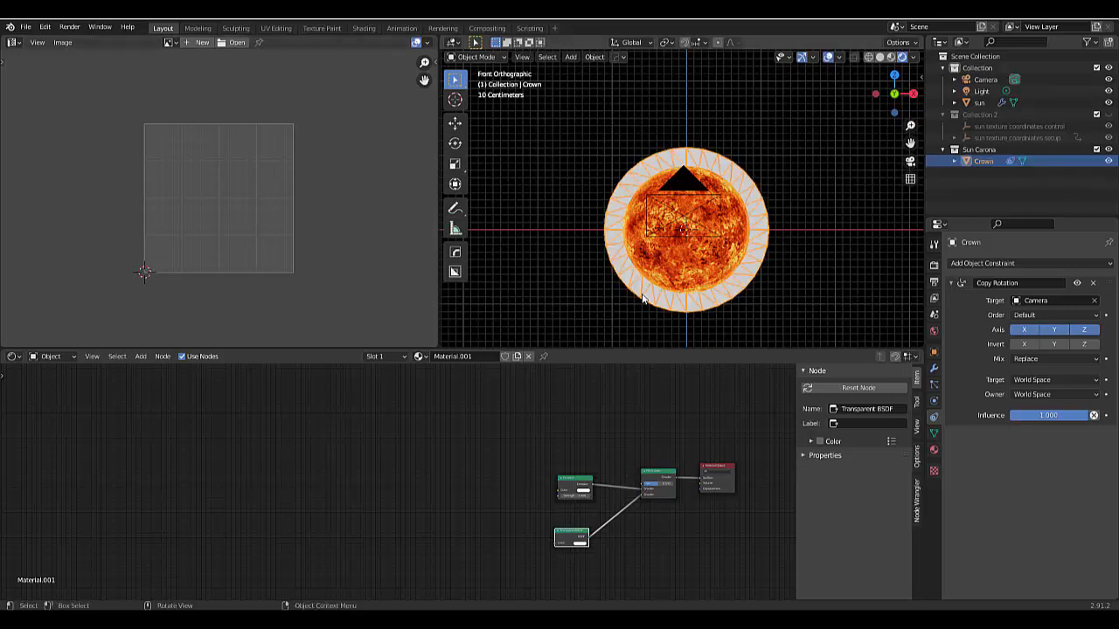
pyautogui.hotkey('ctrl', 'Tab')
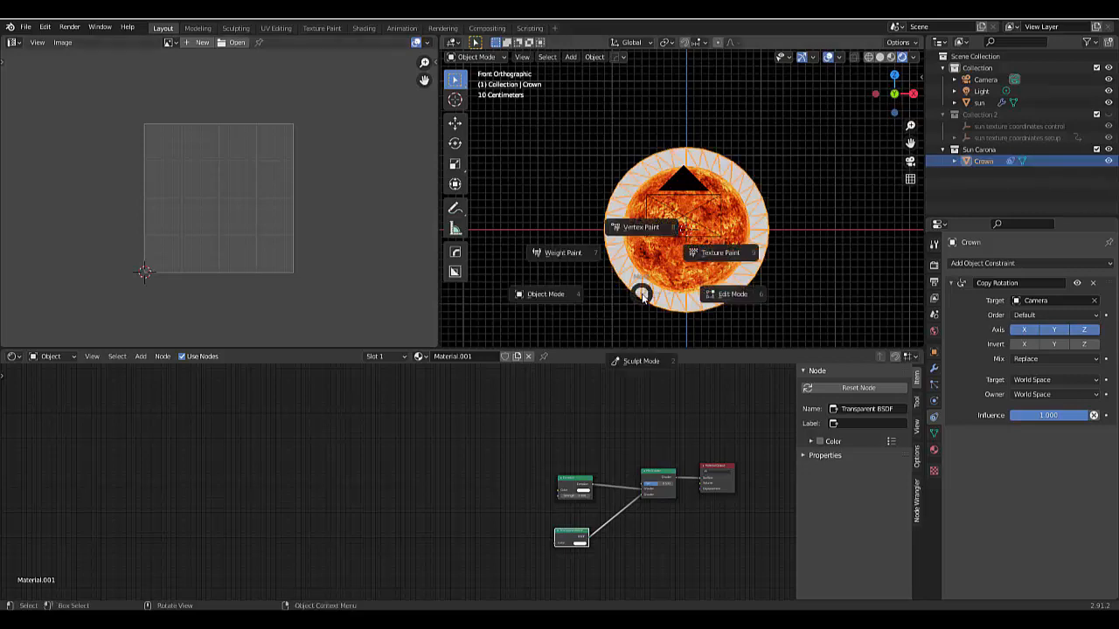
pyautogui.click(712, 300)
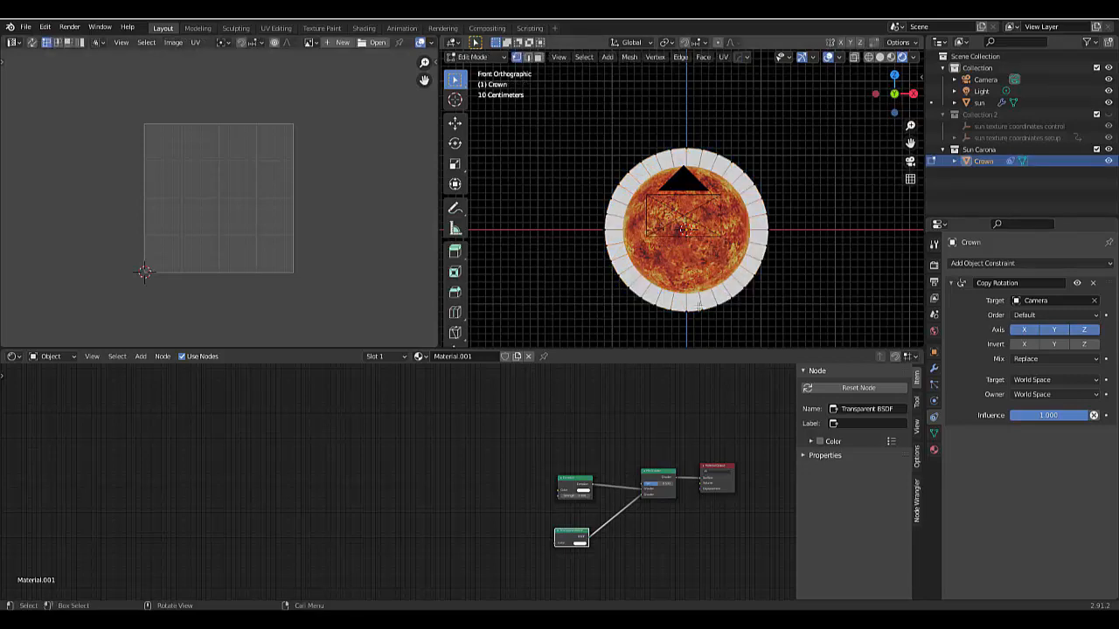
# - Select all faces of the Crown ring in face mode and unwrap them
pyautogui.scroll(4, 686, 312)
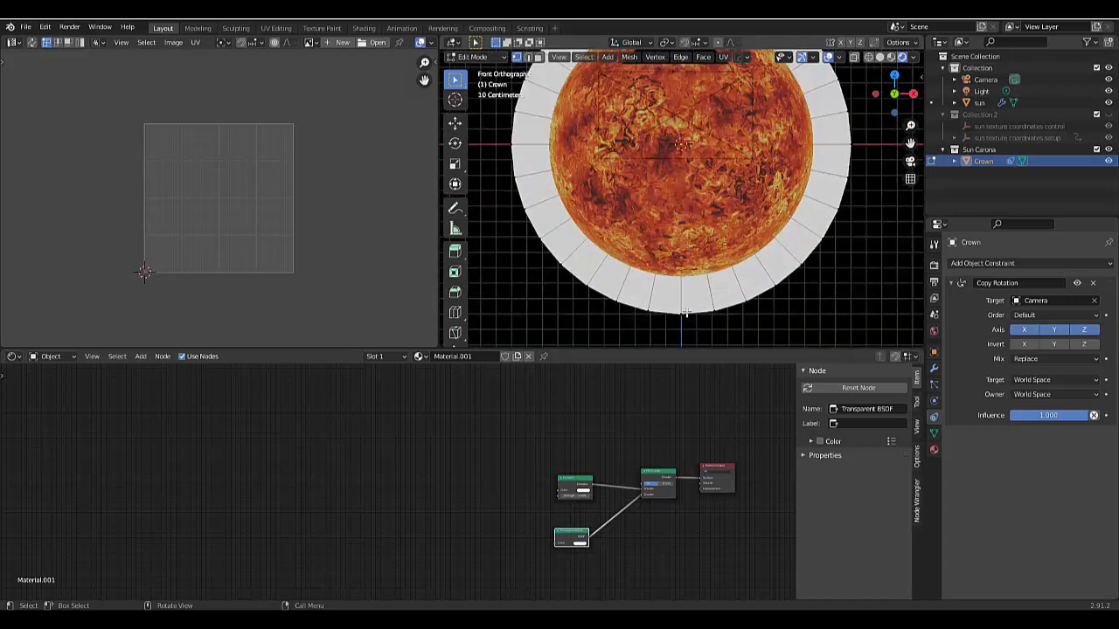
pyautogui.scroll(2, 686, 312)
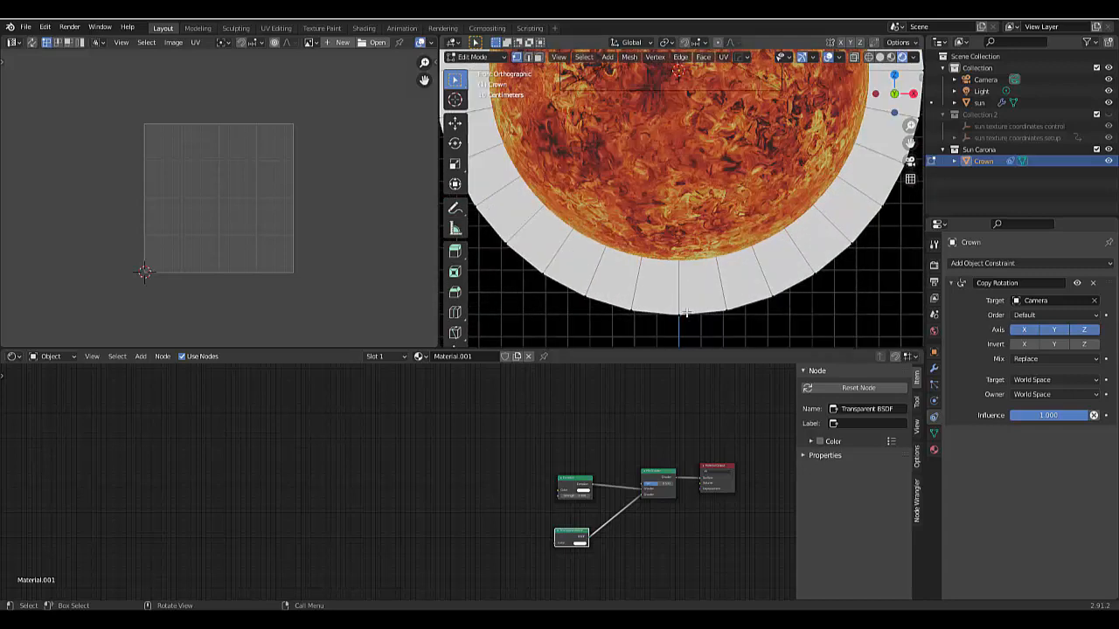
pyautogui.scroll(-7, 686, 312)
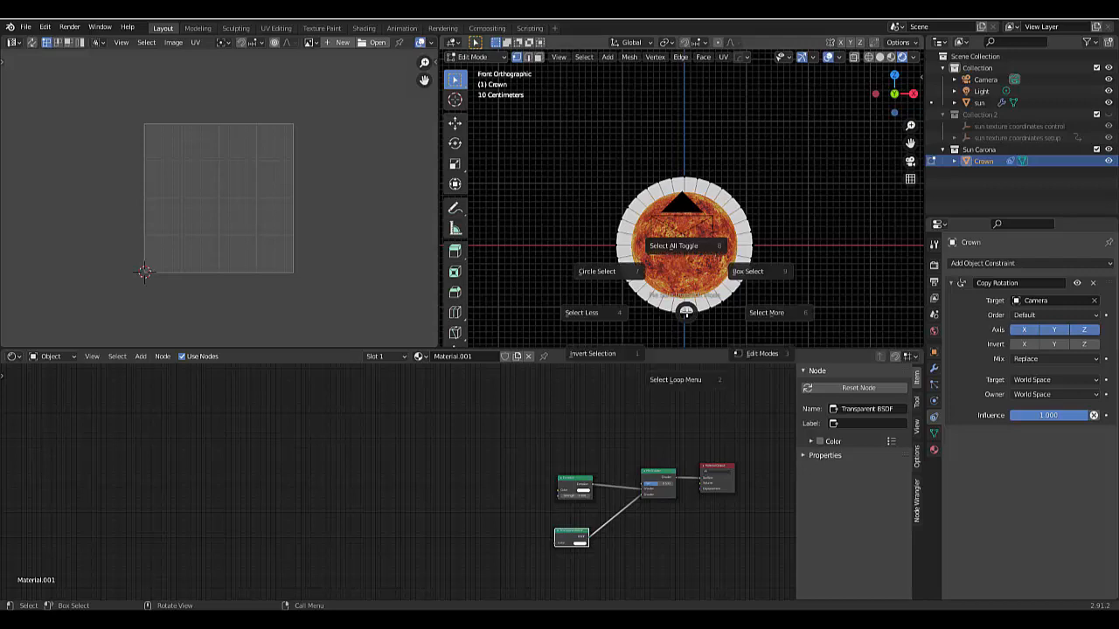
pyautogui.click(676, 248)
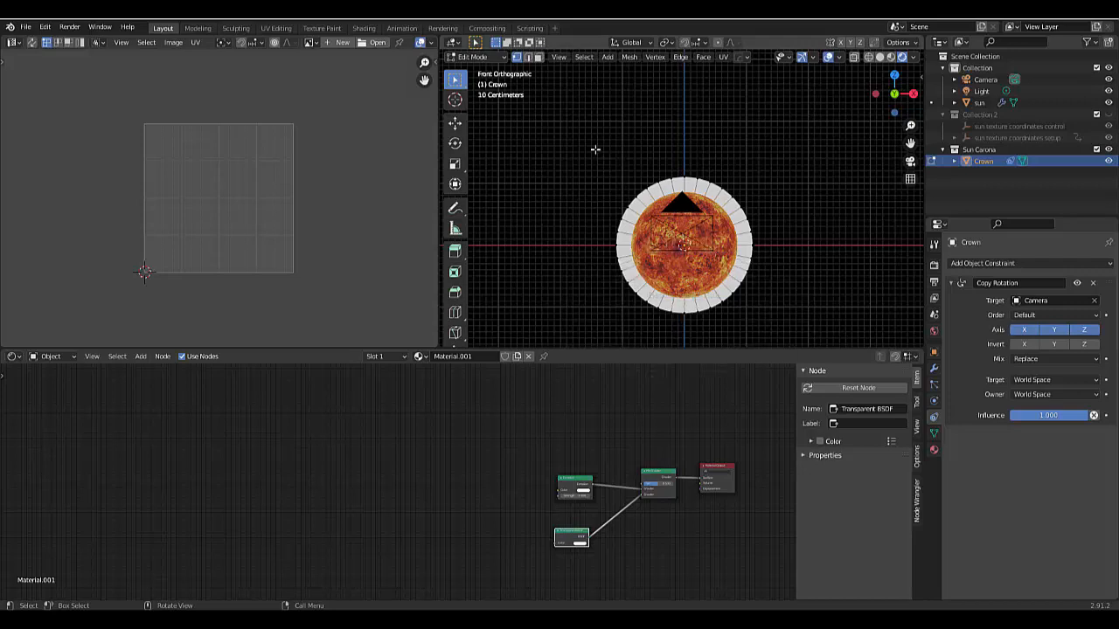
pyautogui.moveTo(574, 119); pyautogui.dragTo(809, 335)
pyautogui.click(538, 57)
pyautogui.moveTo(575, 140); pyautogui.dragTo(788, 339)
pyautogui.press('u')
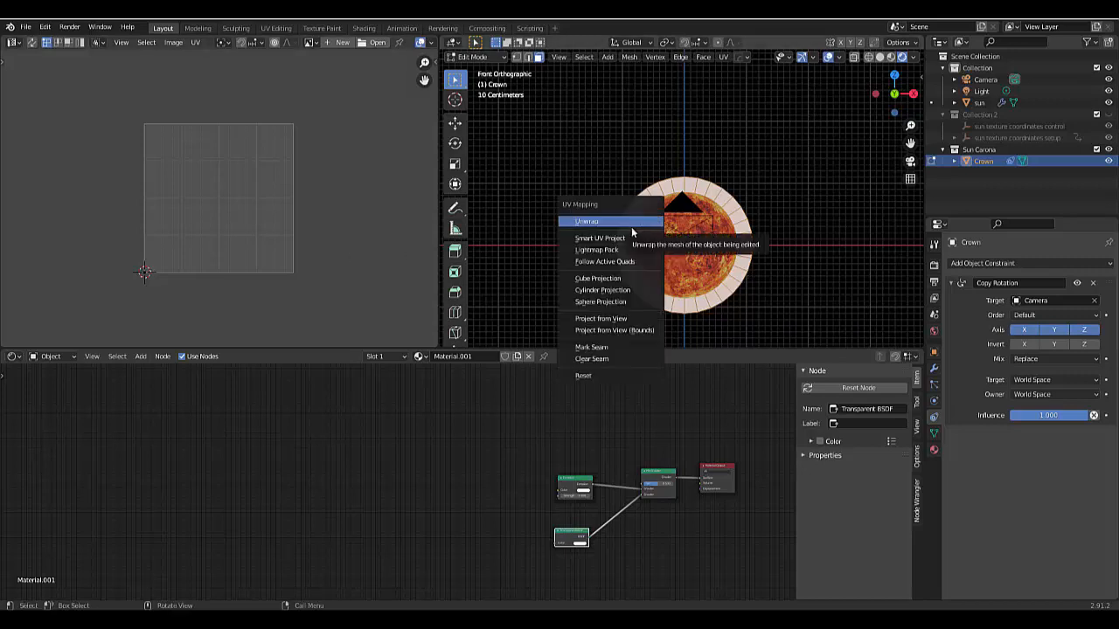
pyautogui.click(623, 221)
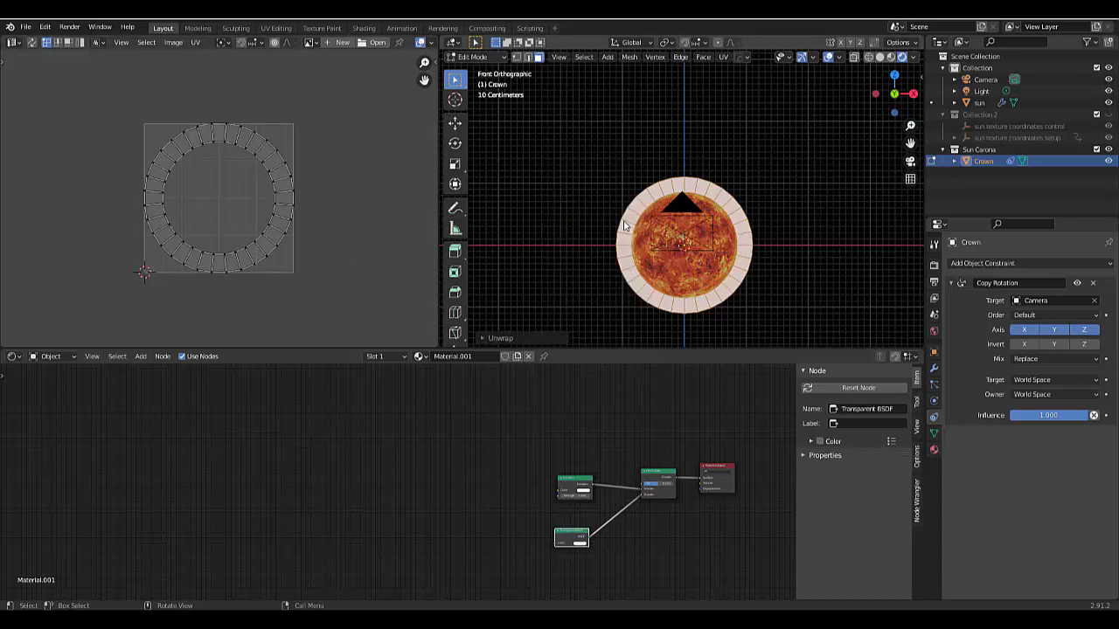
pyautogui.scroll(5, 197, 266)
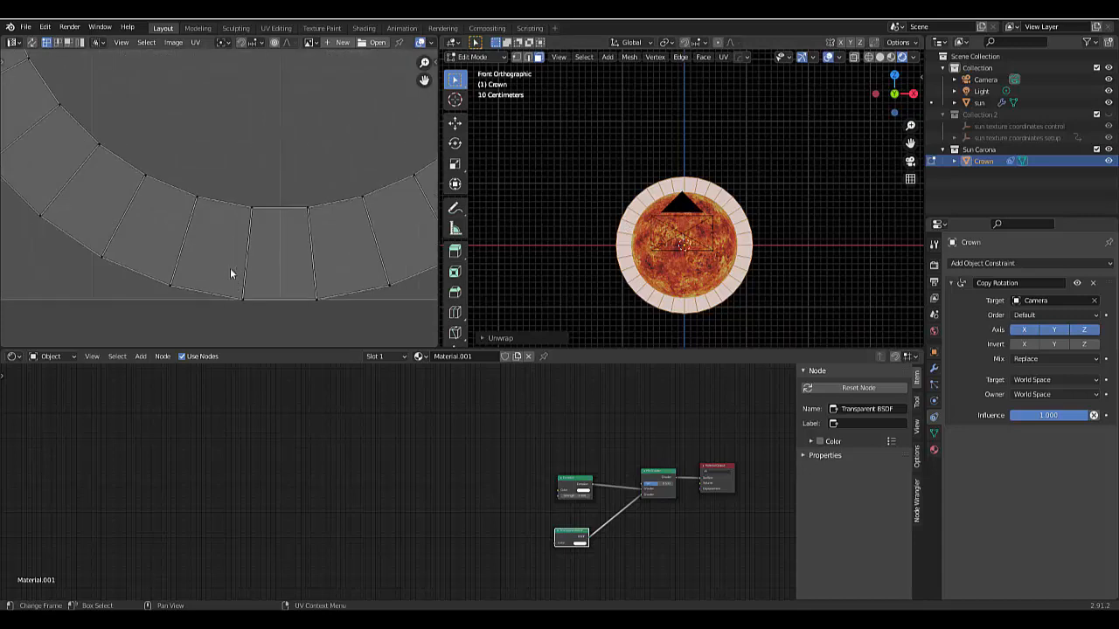
pyautogui.moveTo(229, 188); pyautogui.dragTo(318, 216)
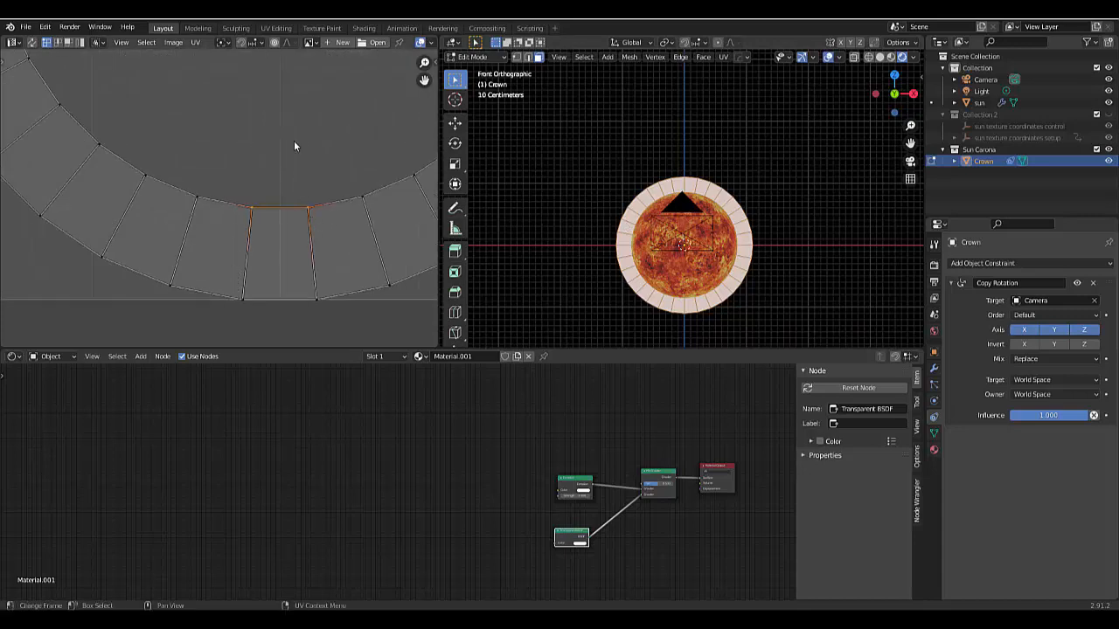
pyautogui.press('s')
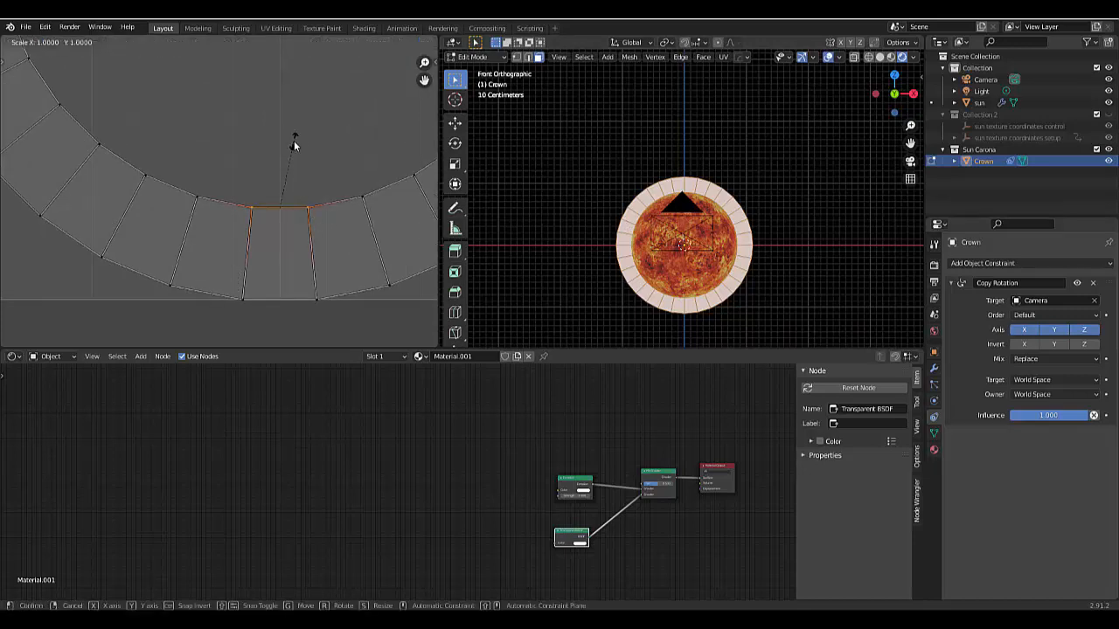
pyautogui.press('x')
pyautogui.press('0')
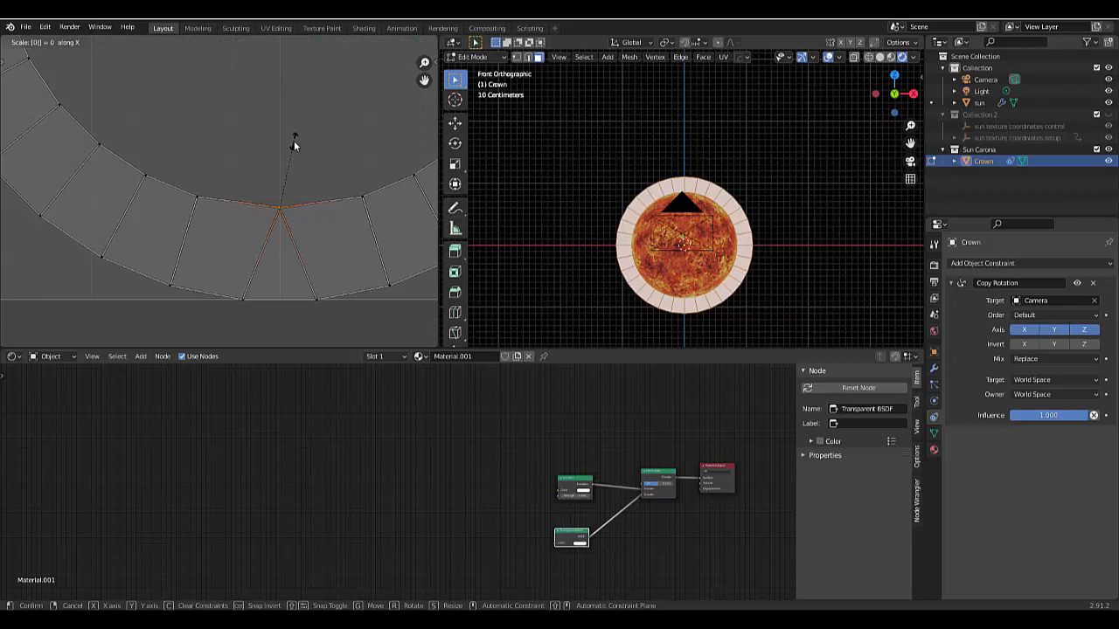
pyautogui.press('BackSpace')
pyautogui.press('Return')
# - Flatten the lower edge of the ring's bottommost UV face by scaling it to 0 along Y
pyautogui.moveTo(204, 286); pyautogui.dragTo(341, 314)
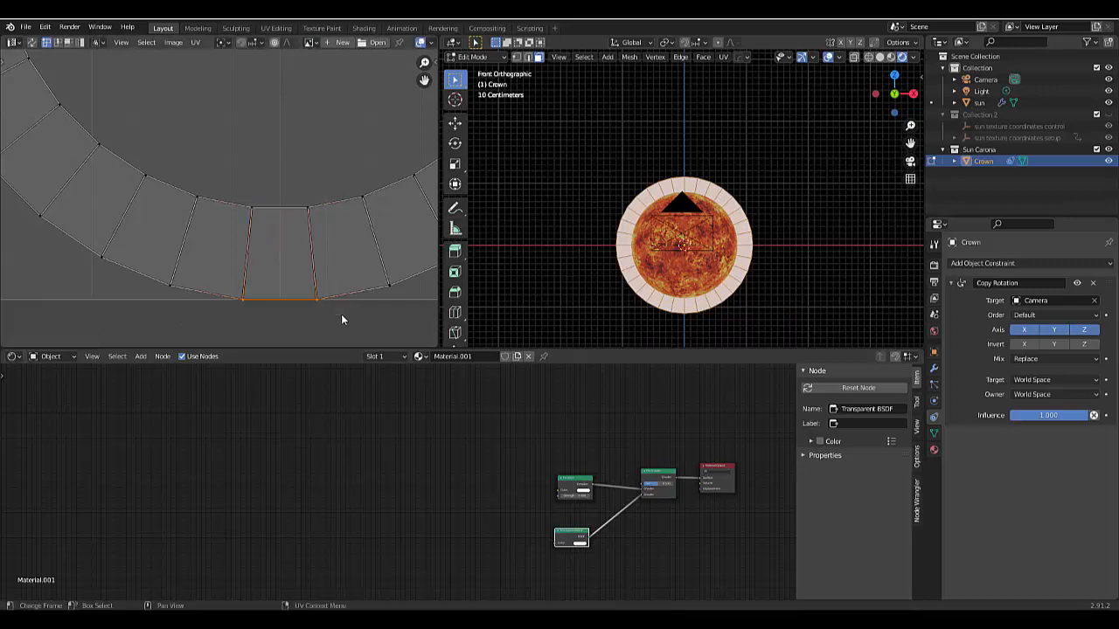
pyautogui.press('s')
pyautogui.press('y')
pyautogui.press('0')
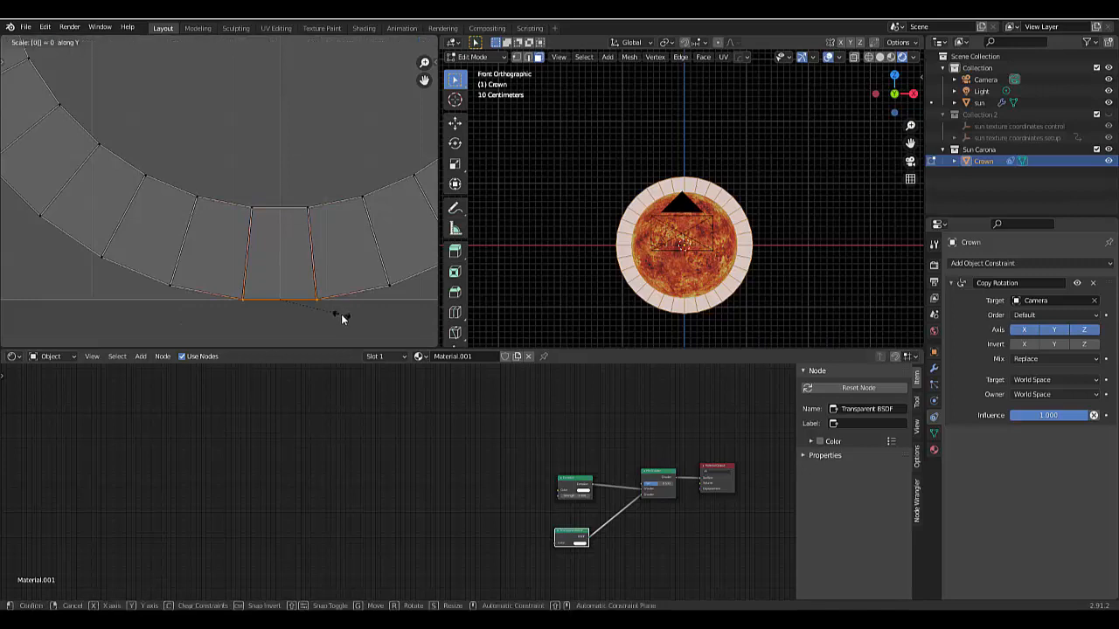
pyautogui.press('Return')
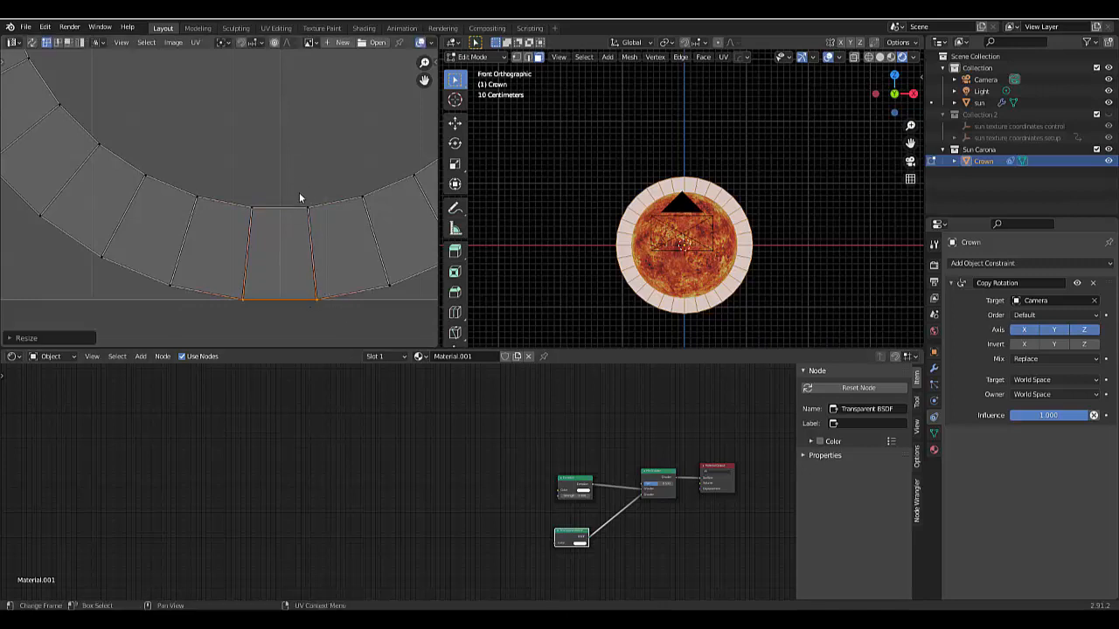
# - Straighten the right and left side edges of the bottommost UV face by scaling each to 0 along X
pyautogui.moveTo(298, 194); pyautogui.dragTo(328, 348)
pyautogui.press('s')
pyautogui.press('x')
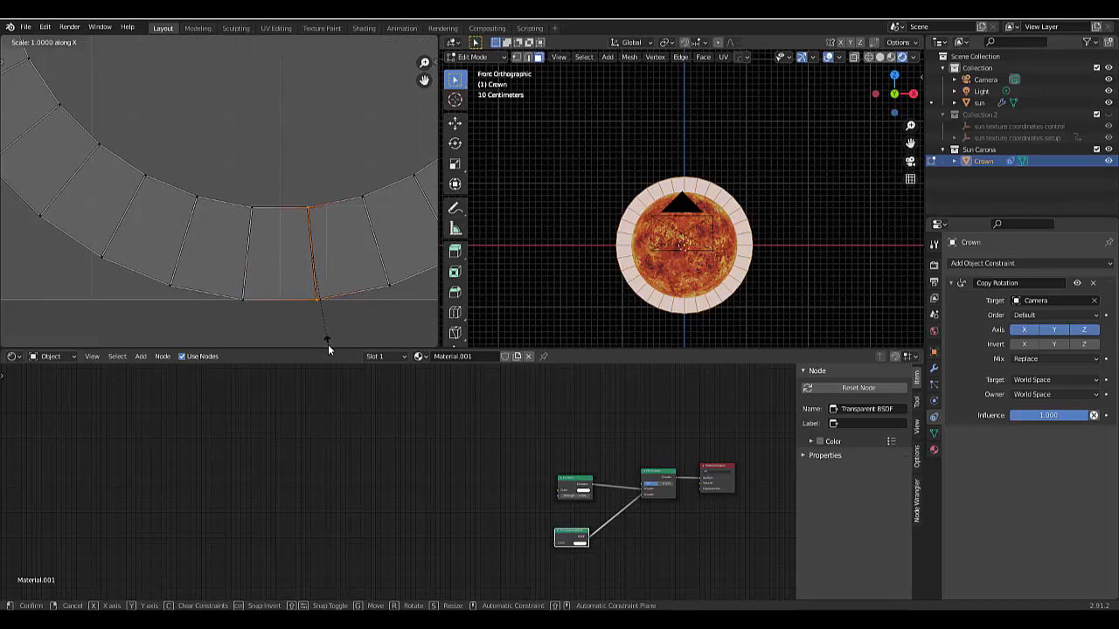
pyautogui.press('0')
pyautogui.press('Return')
pyautogui.moveTo(198, 139); pyautogui.dragTo(276, 308)
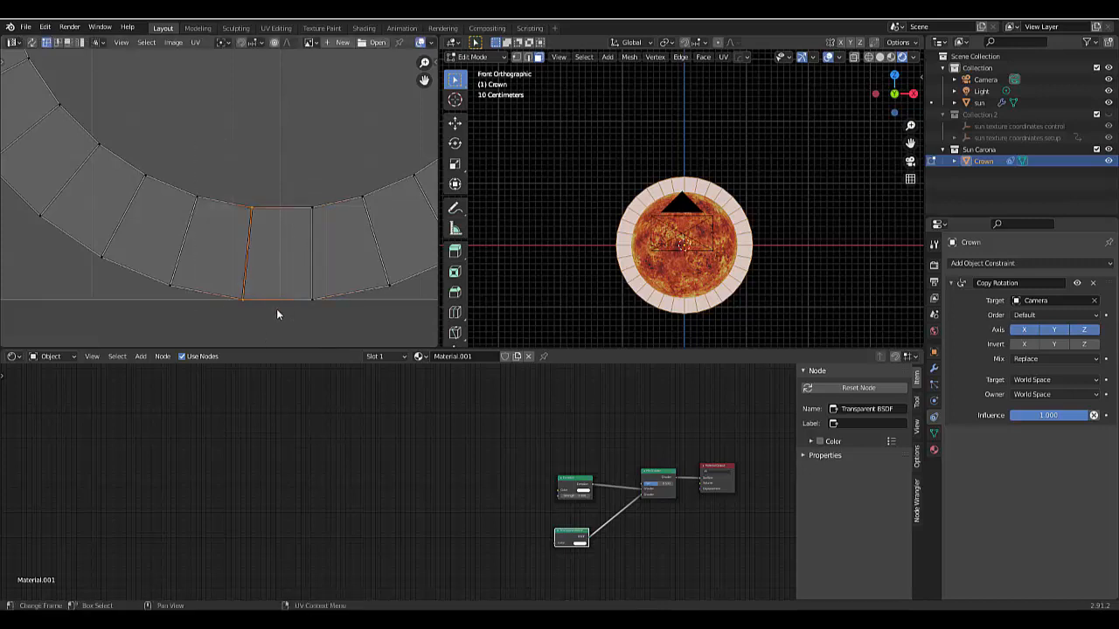
pyautogui.press('s')
pyautogui.press('x')
pyautogui.press('0')
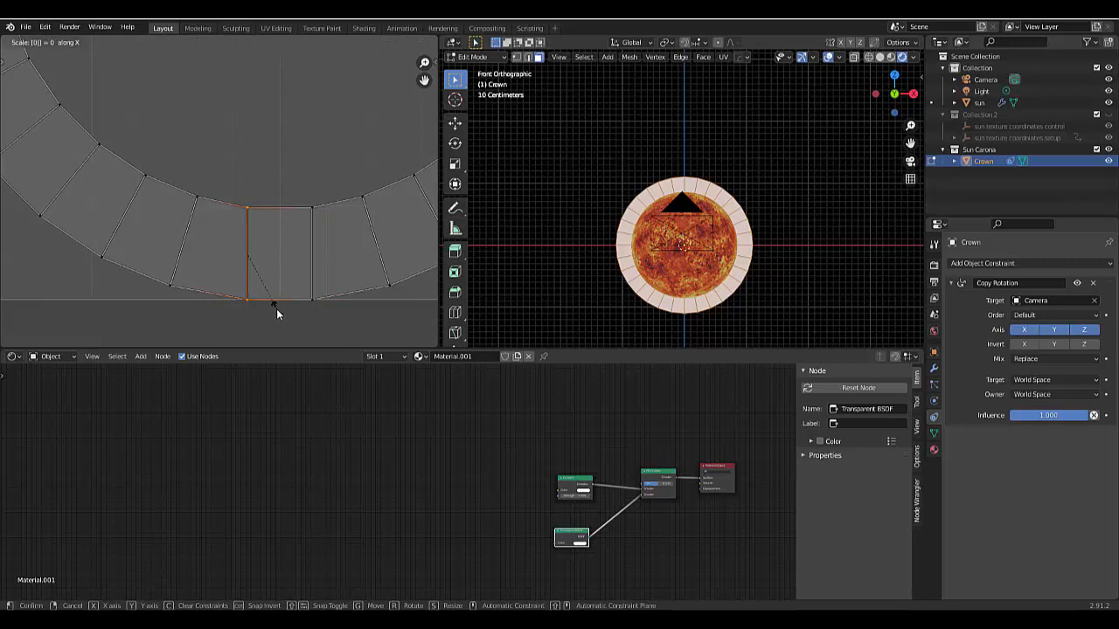
pyautogui.press('Return')
# - Make the squared bottom UV face active and unwrap the ring with Follow Active Quads, using Length Average
pyautogui.press('3')
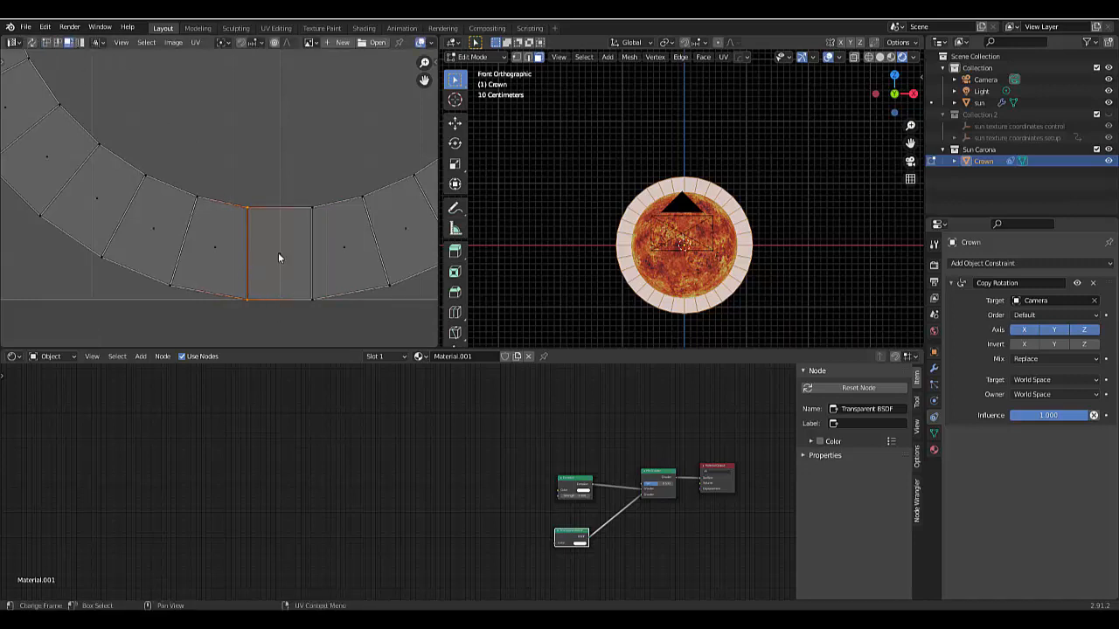
pyautogui.click(278, 253)
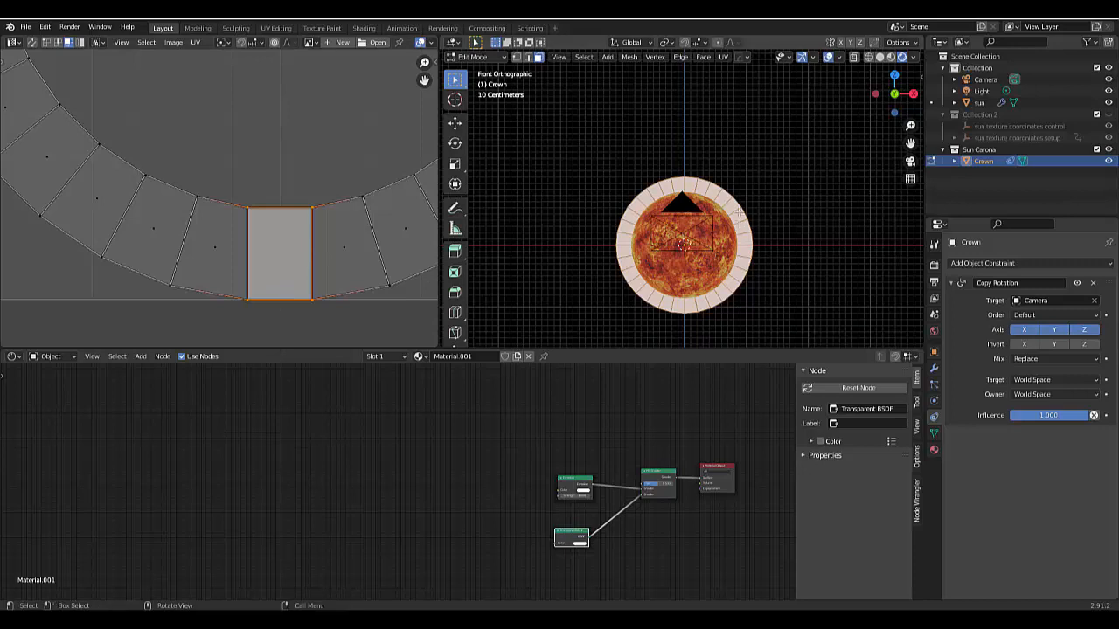
pyautogui.press('u')
pyautogui.click(729, 241)
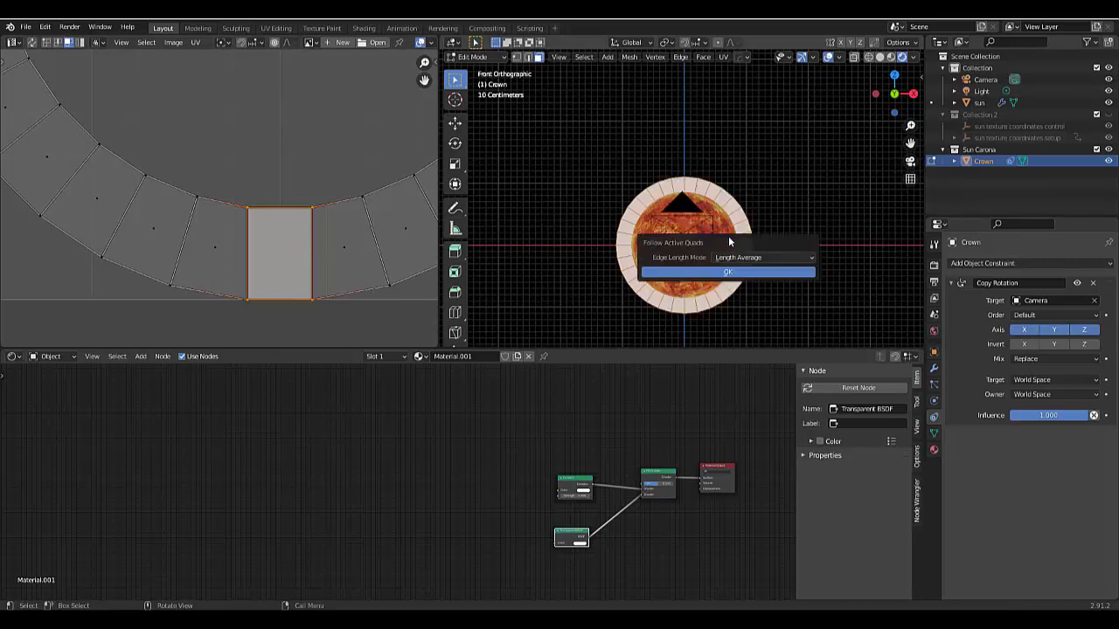
pyautogui.click(728, 271)
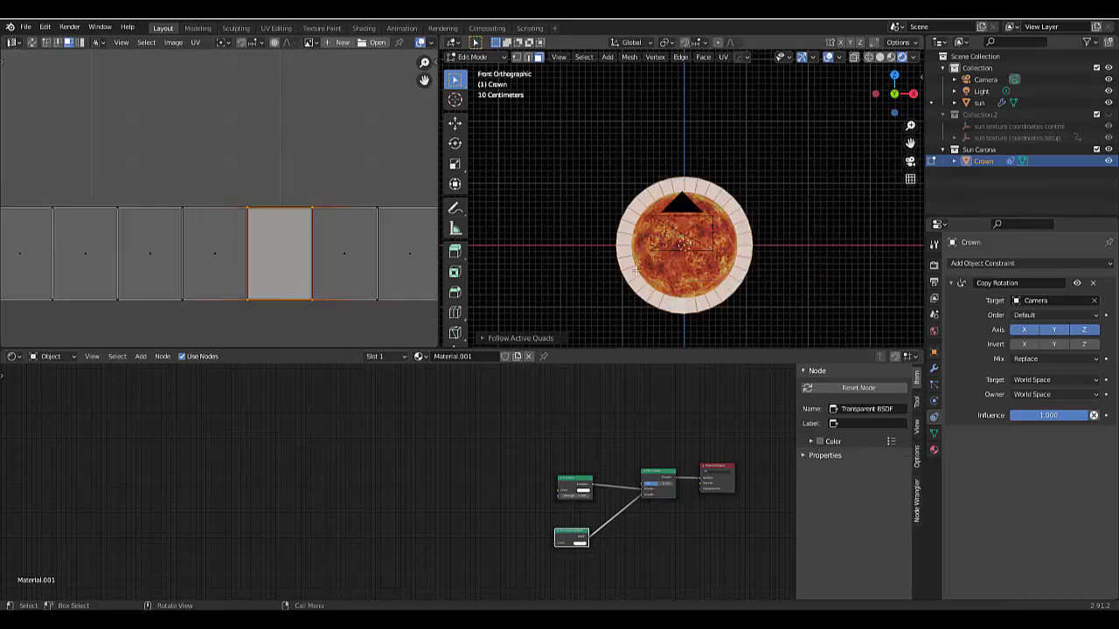
pyautogui.scroll(-6, 309, 299)
pyautogui.scroll(3, 304, 303)
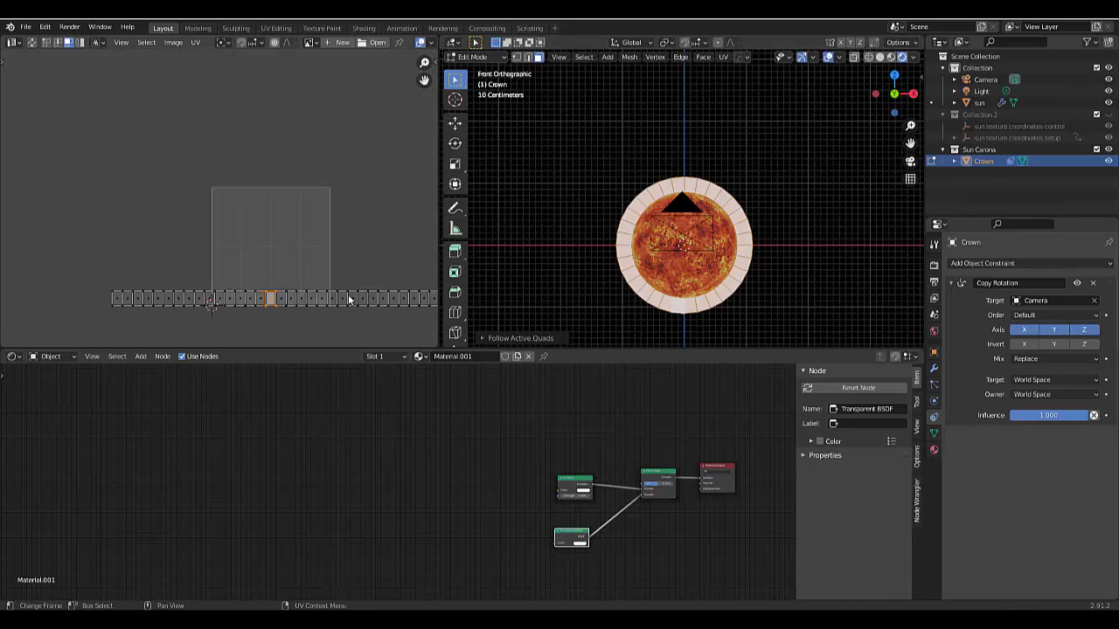
pyautogui.scroll(-5, 187, 293)
pyautogui.scroll(4, 187, 298)
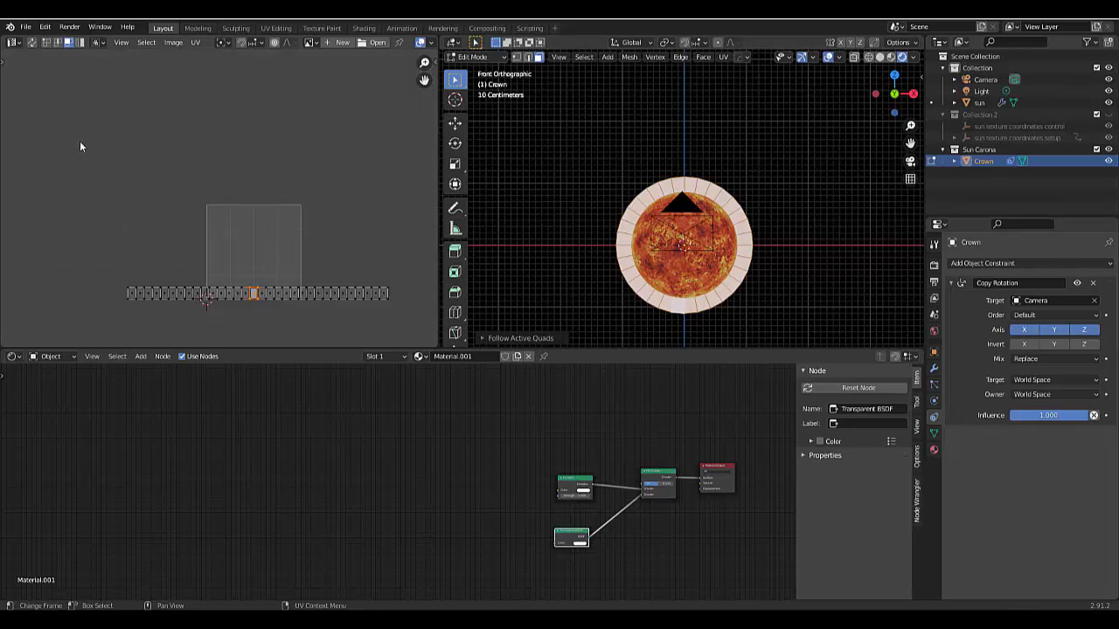
# - Select the whole UV strip in edge mode and scale it to about 0.376, close to the UV square's width
pyautogui.click(60, 42)
pyautogui.scroll(2, 360, 332)
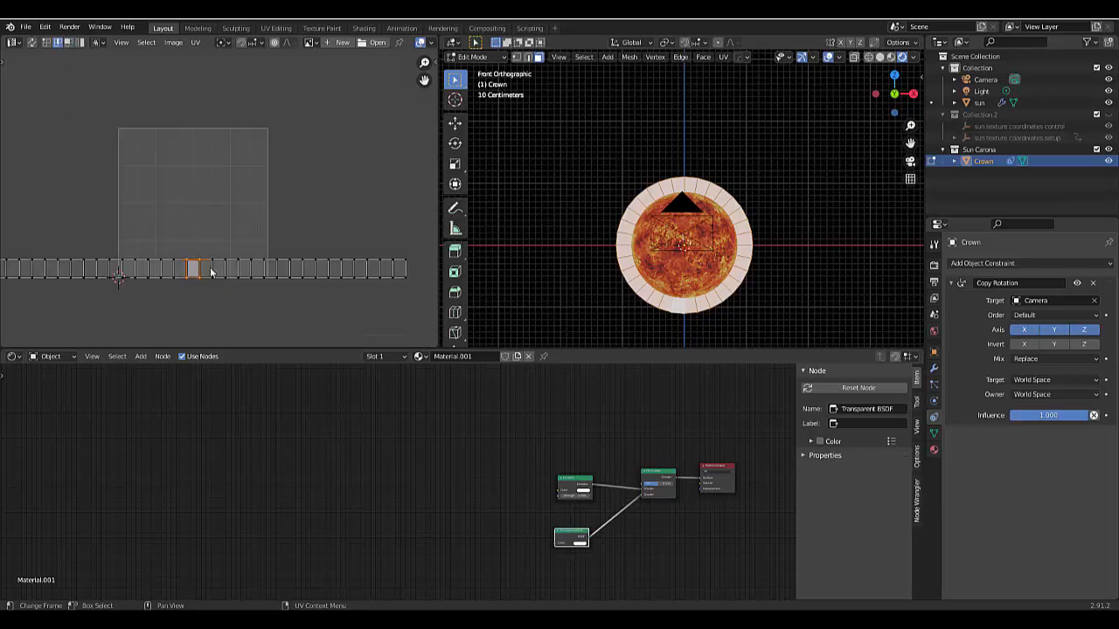
pyautogui.scroll(-4, 339, 301)
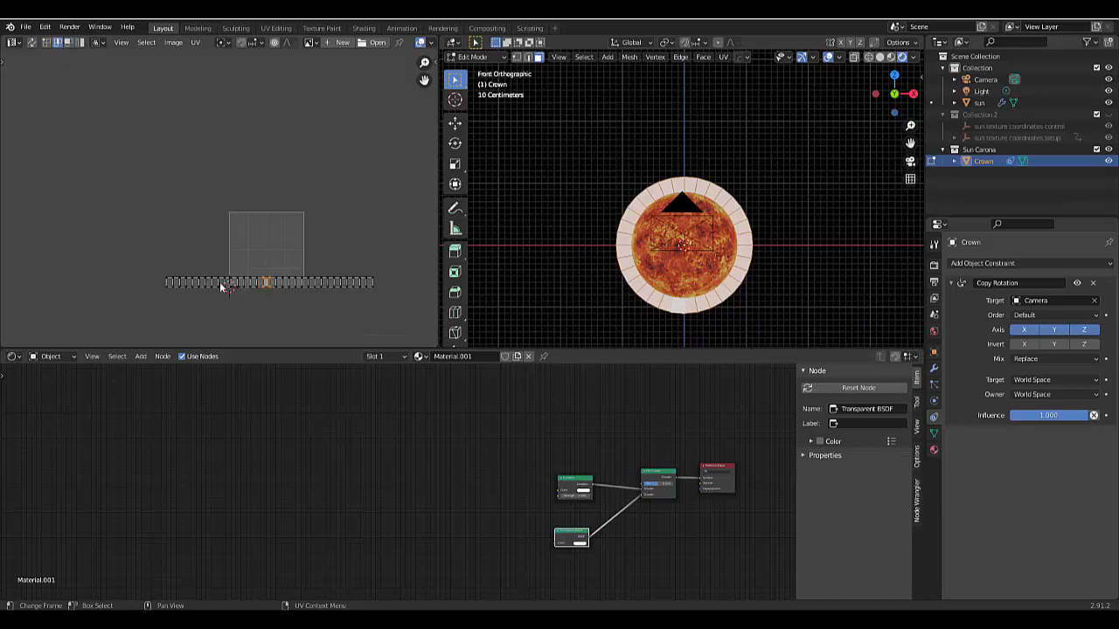
pyautogui.press('b')
pyautogui.moveTo(133, 246); pyautogui.dragTo(426, 319)
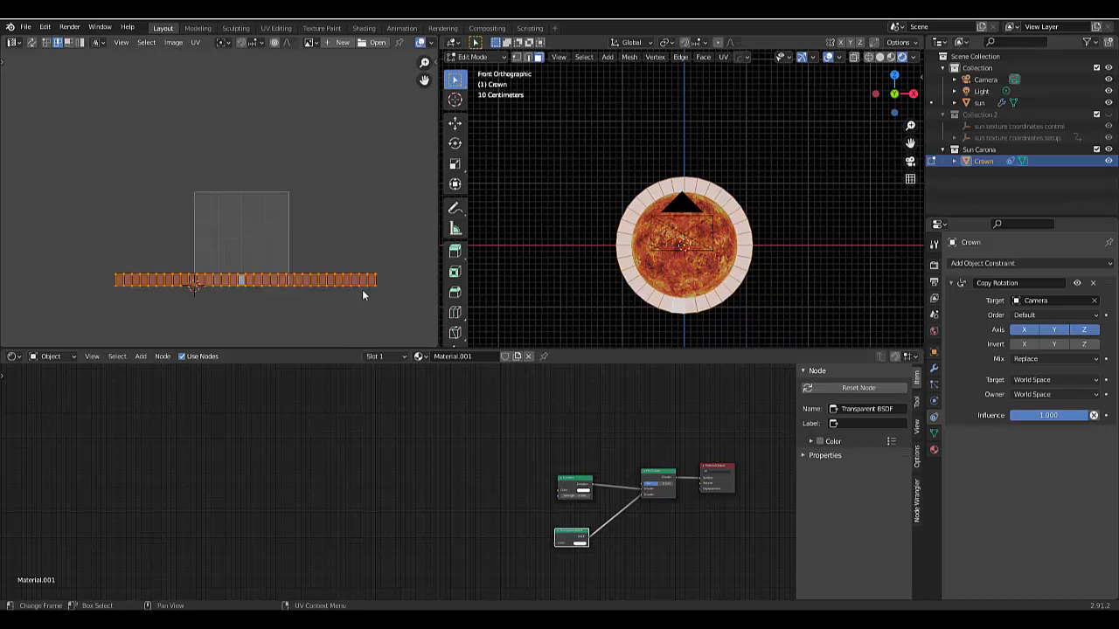
pyautogui.scroll(4, 323, 293)
pyautogui.scroll(1, 200, 276)
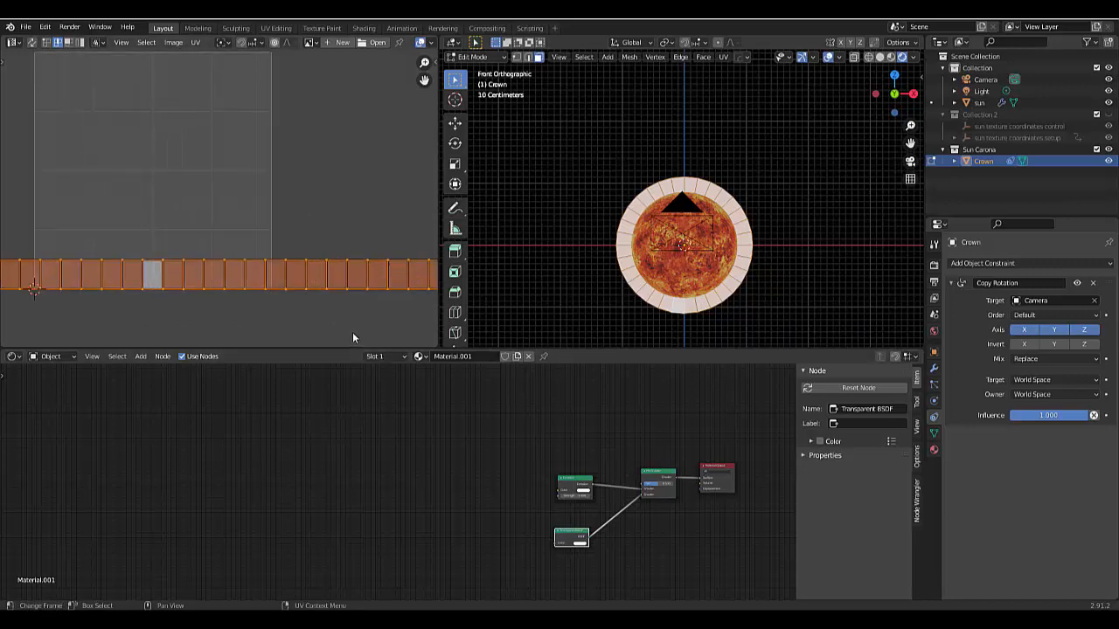
pyautogui.press('s')
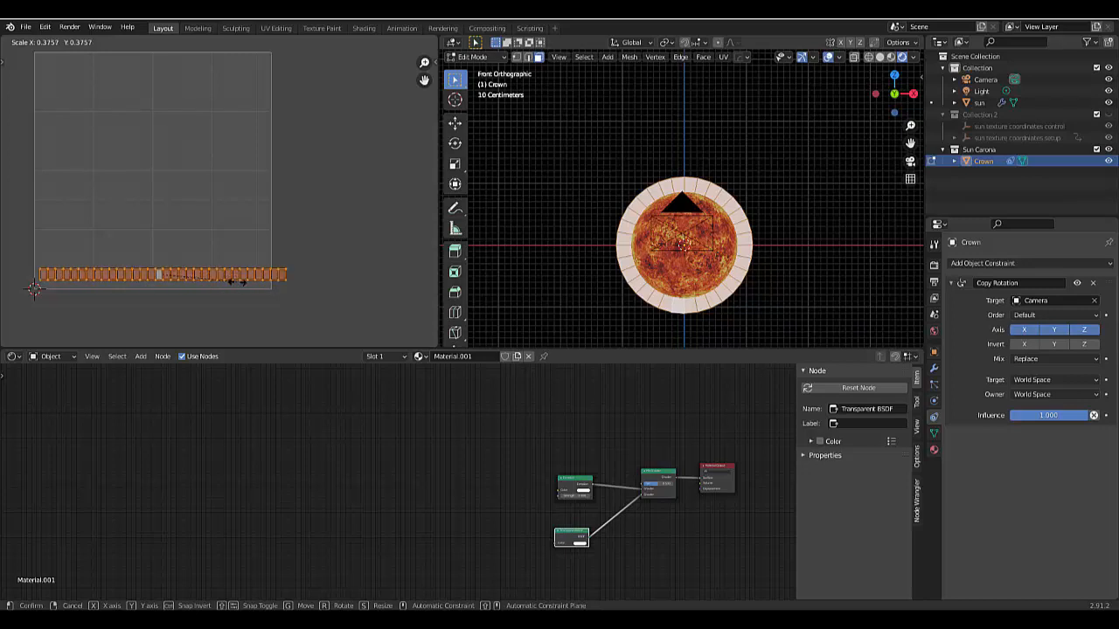
pyautogui.click(236, 281)
# - Move the UV strip about -0.025 in X and -0.037 in Y to the UV square's lower-left corner
pyautogui.scroll(-1, 226, 332)
pyautogui.scroll(4, 150, 315)
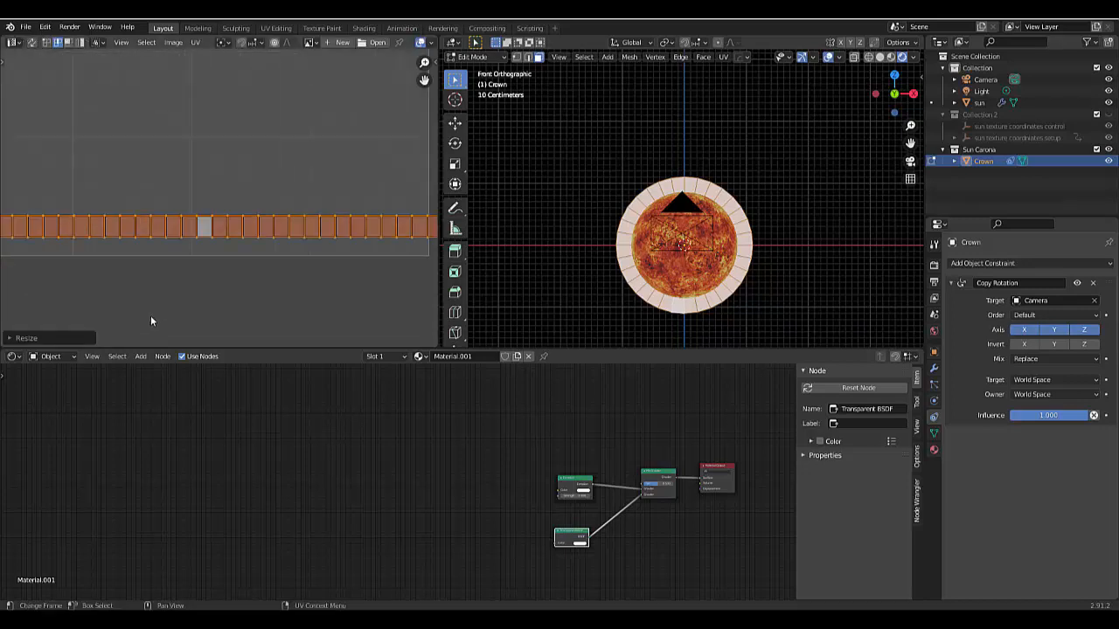
pyautogui.scroll(-3, 175, 330)
pyautogui.scroll(3, 125, 297)
pyautogui.scroll(-1, 164, 299)
pyautogui.scroll(-1, 163, 299)
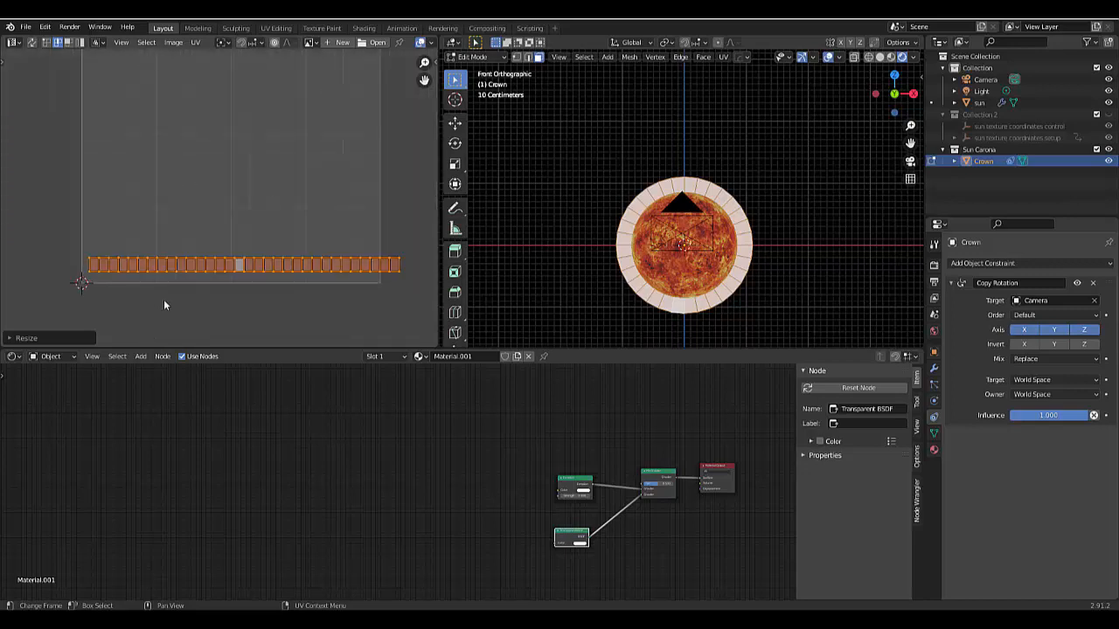
pyautogui.press('g')
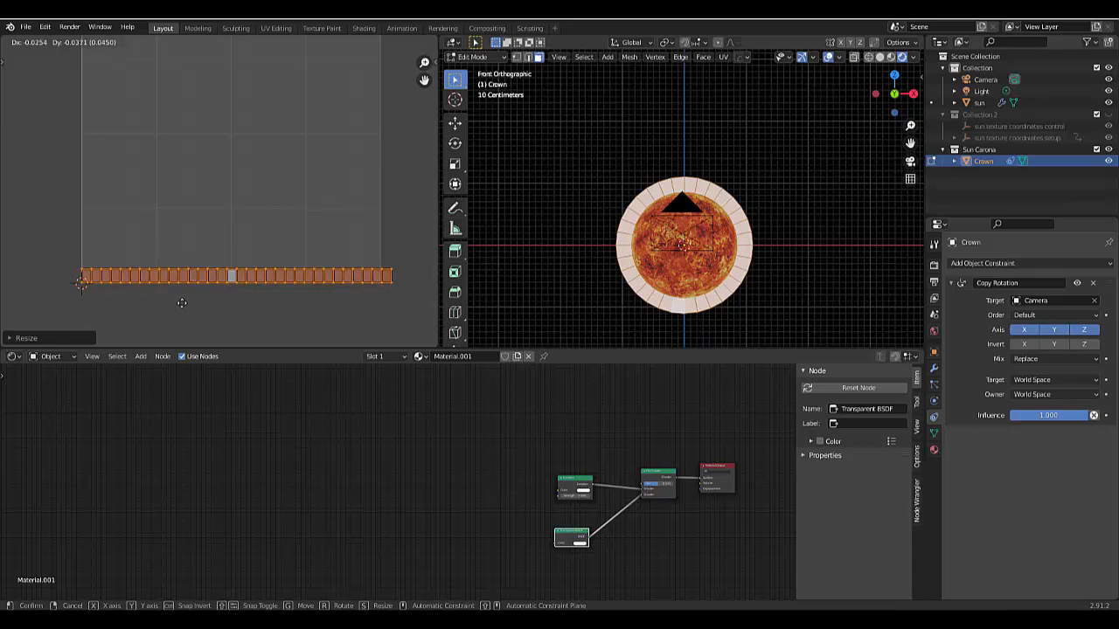
pyautogui.click(162, 307)
# - Examine how the UV strip's ends line up with the lower corners of the UV square
pyautogui.scroll(-3, 213, 320)
pyautogui.scroll(12, 157, 272)
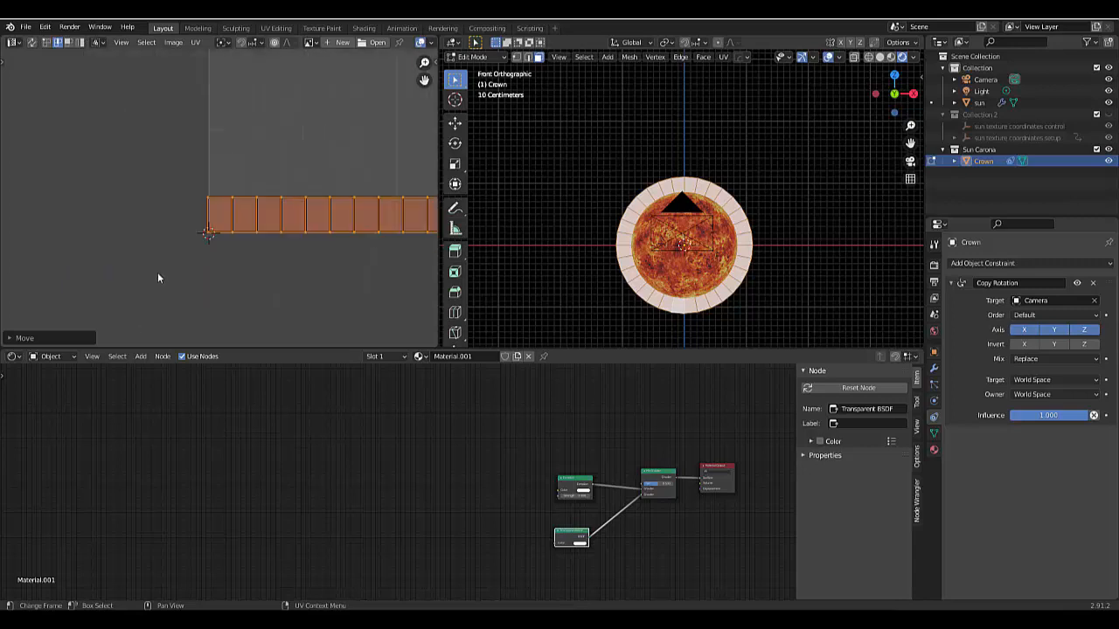
pyautogui.scroll(5, 263, 227)
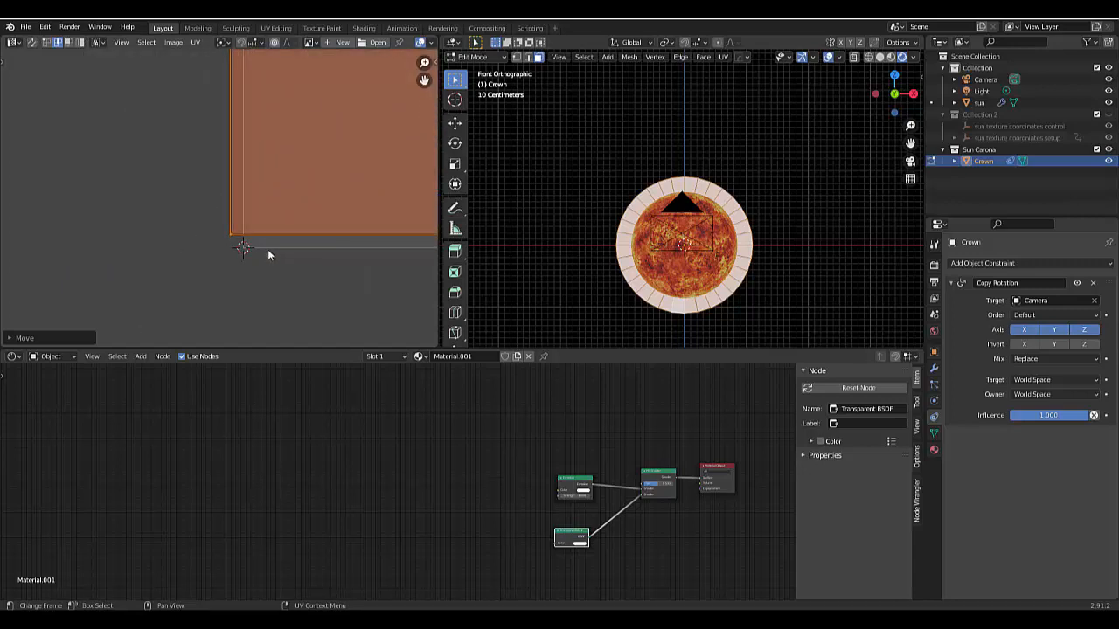
pyautogui.scroll(-10, 267, 252)
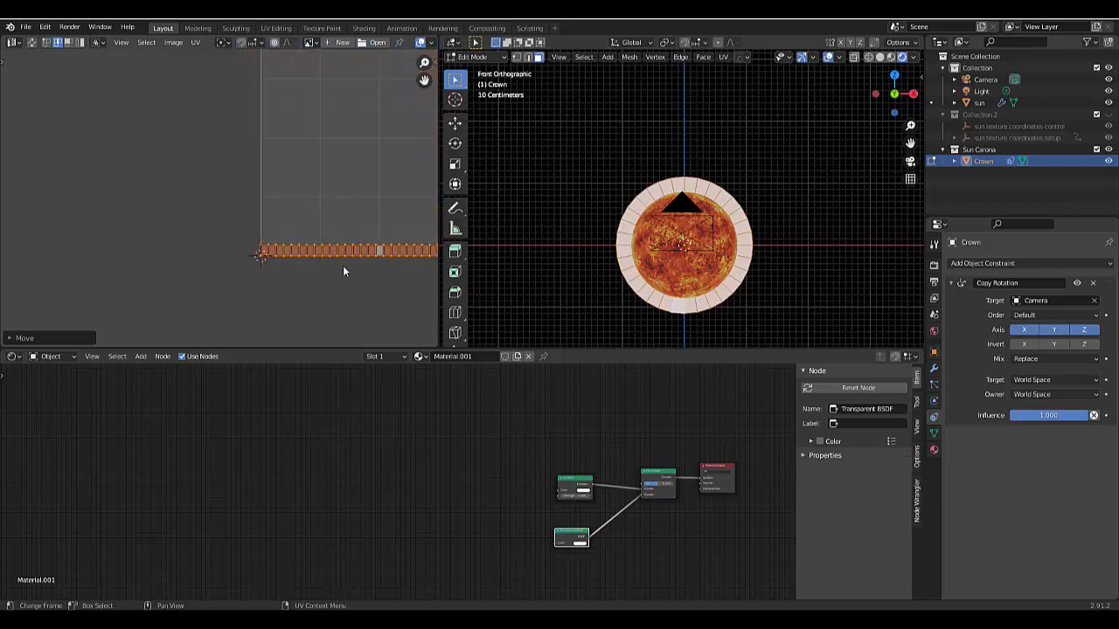
pyautogui.scroll(3, 367, 269)
pyautogui.scroll(2, 267, 212)
pyautogui.scroll(-5, 252, 277)
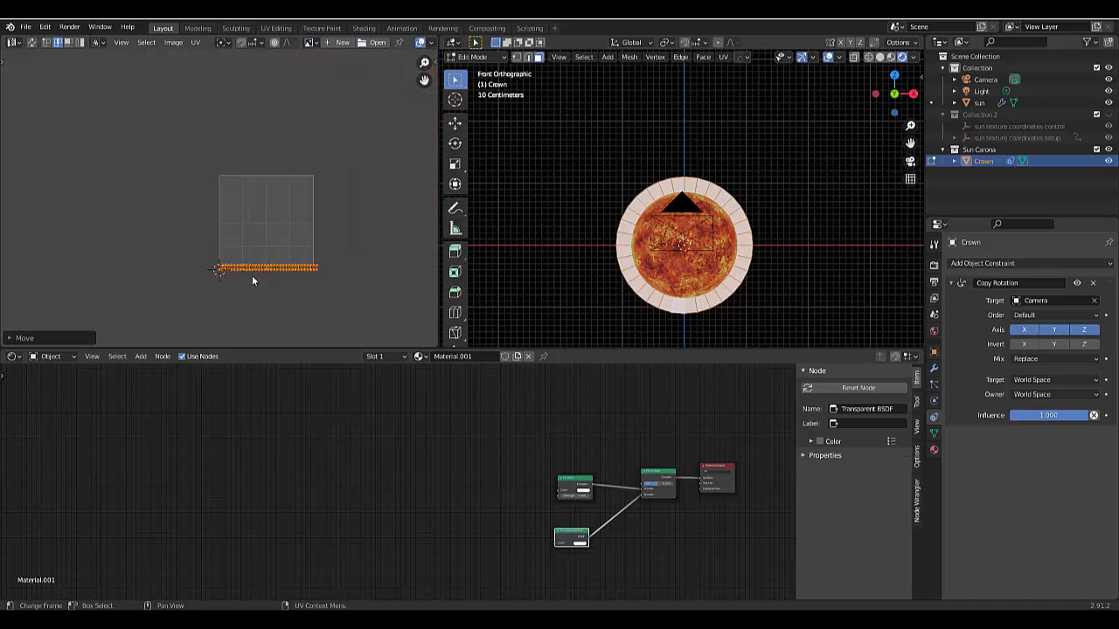
pyautogui.scroll(3, 318, 269)
pyautogui.scroll(3, 318, 268)
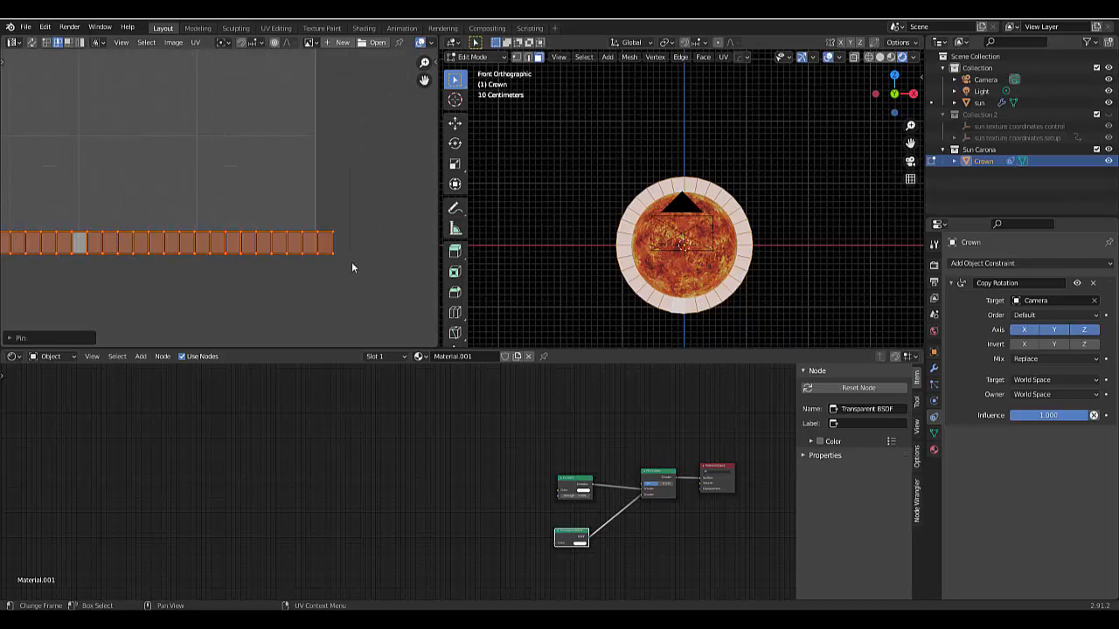
# - Unpin the UV strip and scale it to about 0.96 so its right end meets the UV square's edge
pyautogui.rightClick(275, 274)
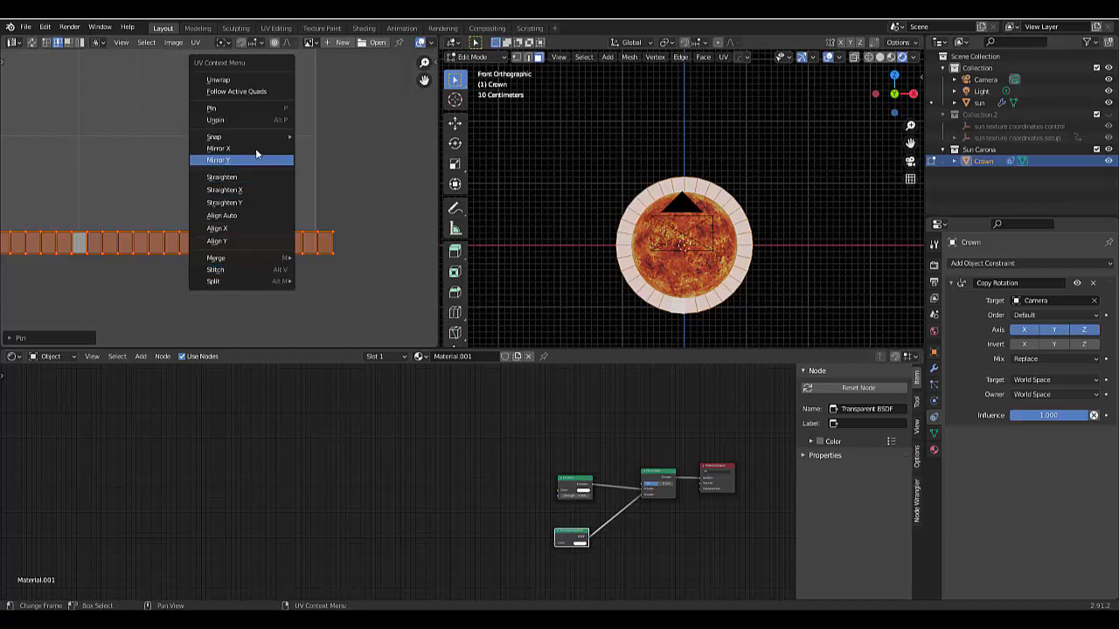
pyautogui.moveTo(264, 136)
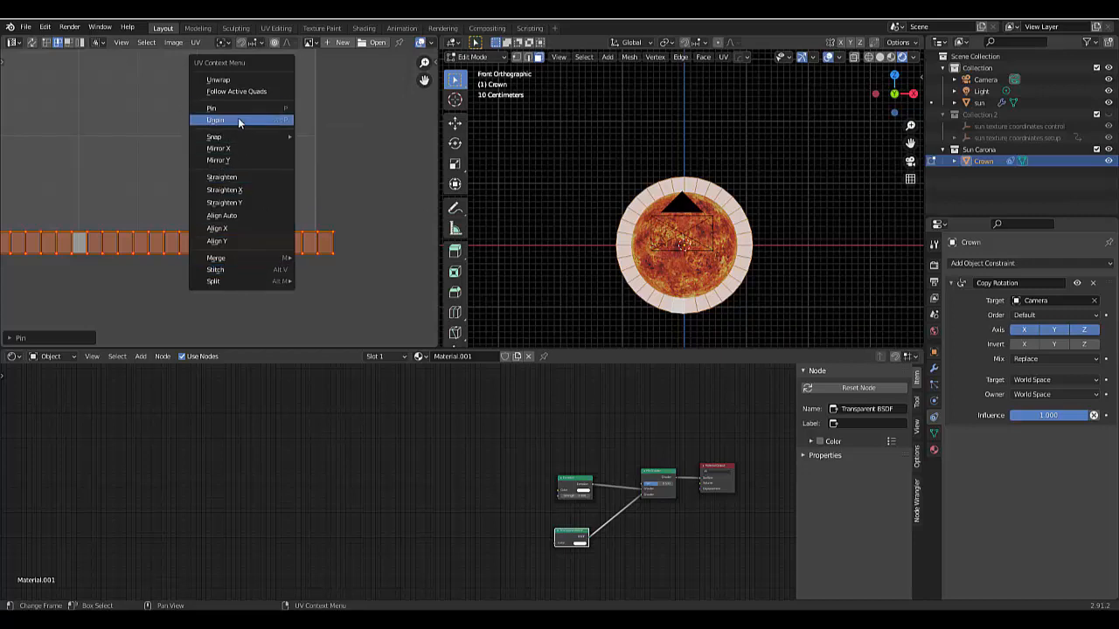
pyautogui.click(238, 120)
pyautogui.scroll(3, 280, 288)
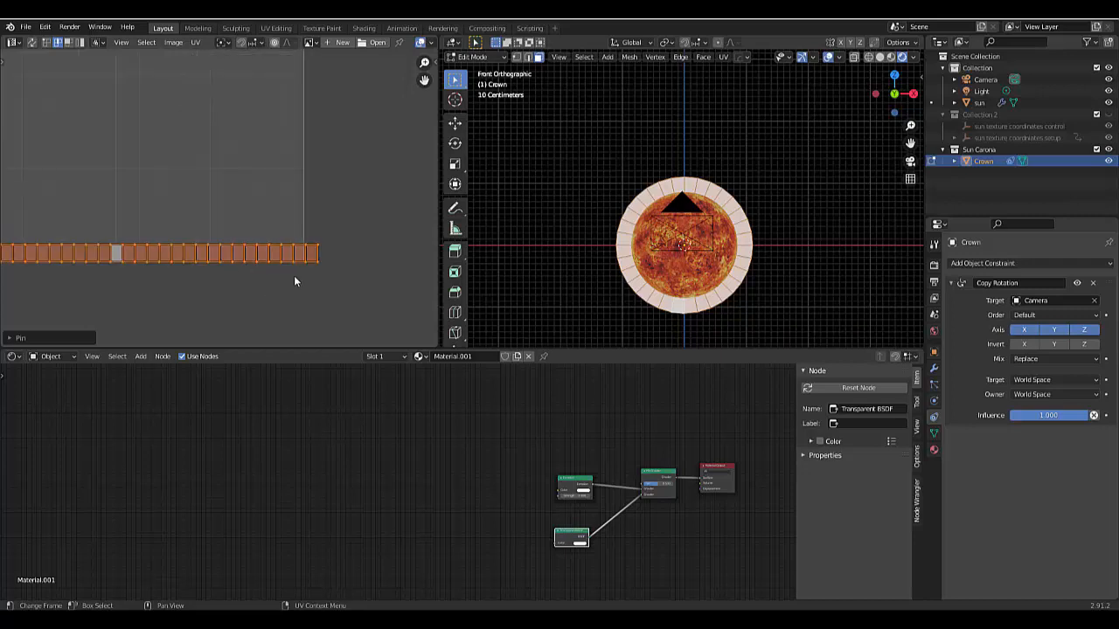
pyautogui.press('s')
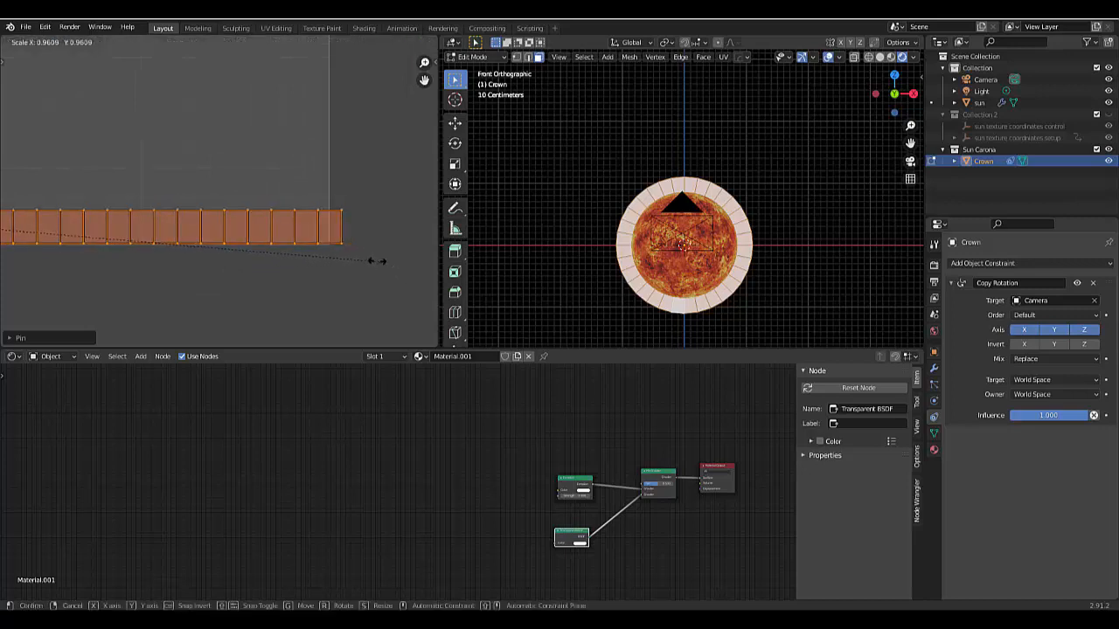
pyautogui.click(371, 265)
pyautogui.scroll(-4, 363, 267)
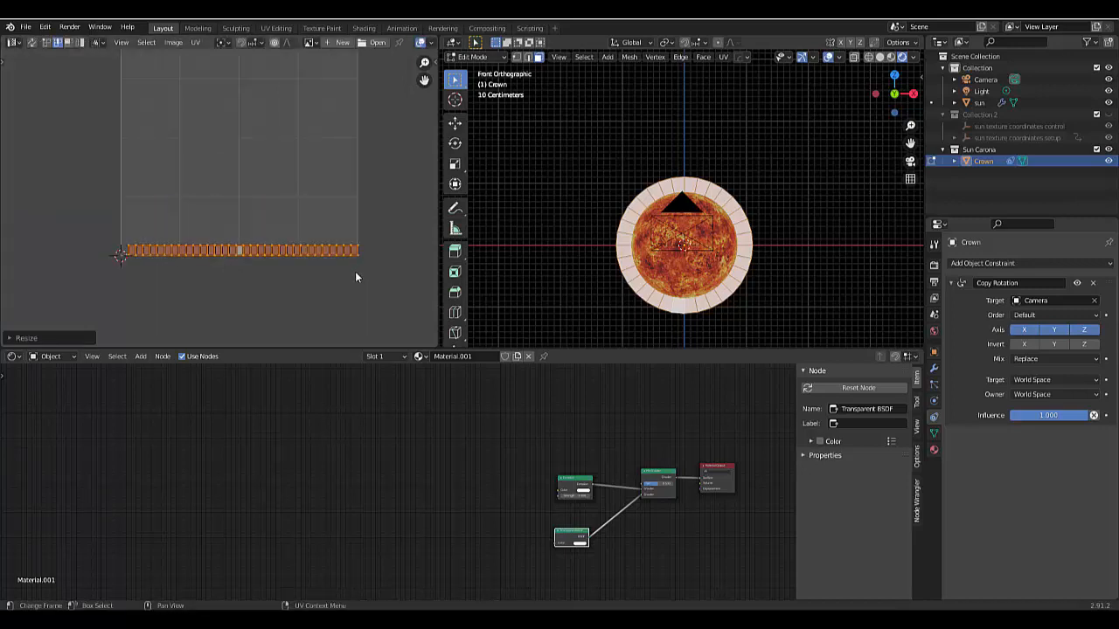
# - Move the UV strip along negative X toward the UV square's left edge
pyautogui.moveTo(205, 267); pyautogui.dragTo(327, 228, button='middle')
pyautogui.scroll(10, 327, 224)
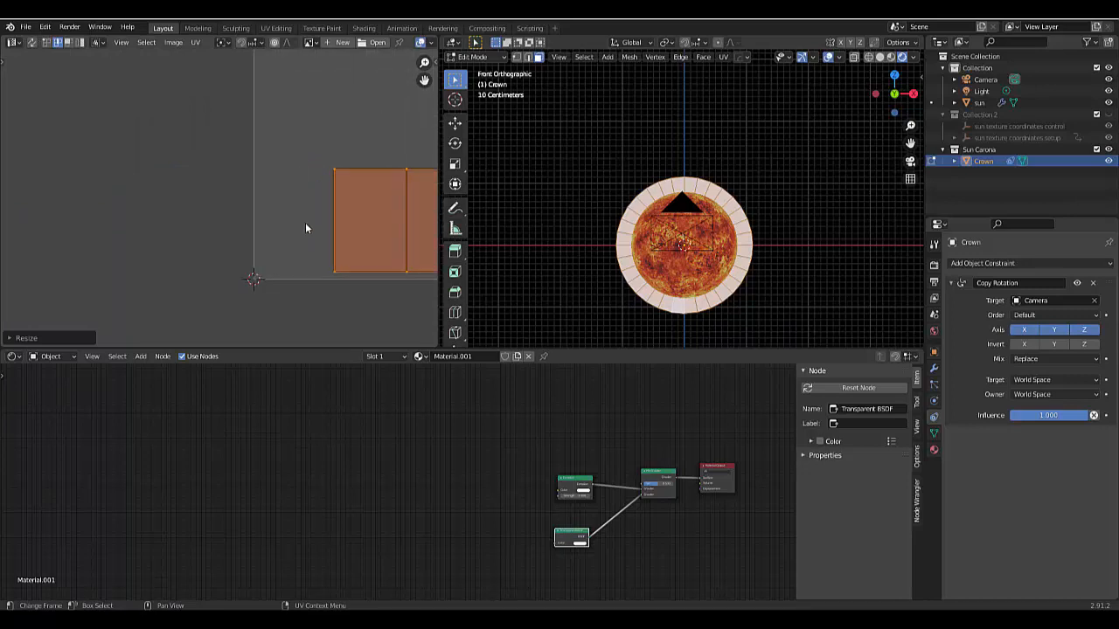
pyautogui.press('g')
pyautogui.press('x')
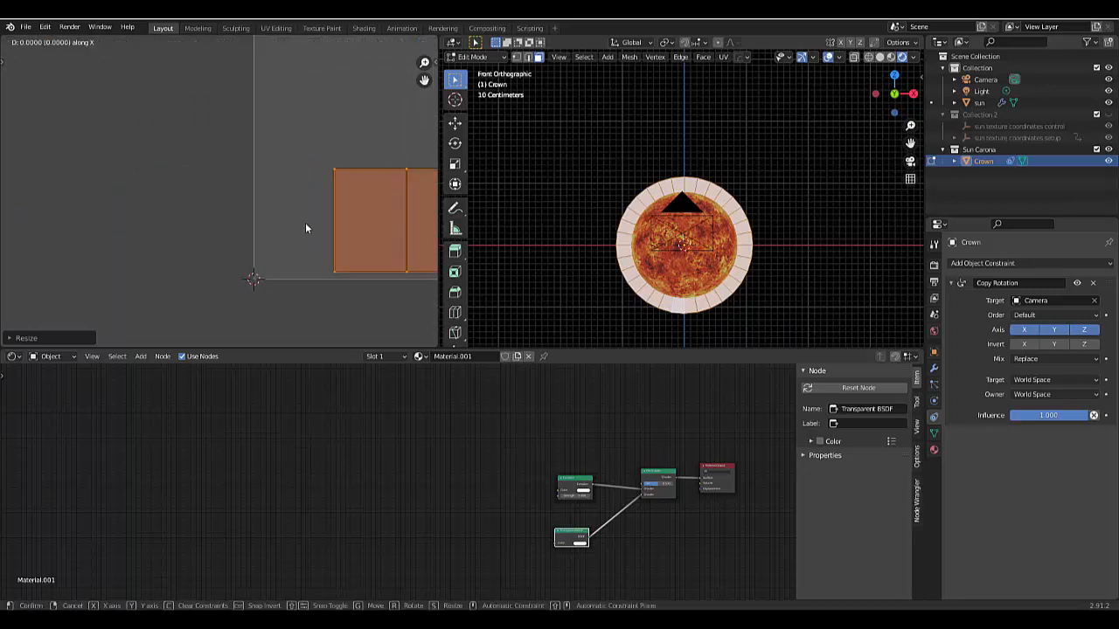
pyautogui.click(250, 247)
# - Stretch the UV strip along X by about 1.03 so its left end reaches the UV square's left edge
pyautogui.press('s')
pyautogui.press('x')
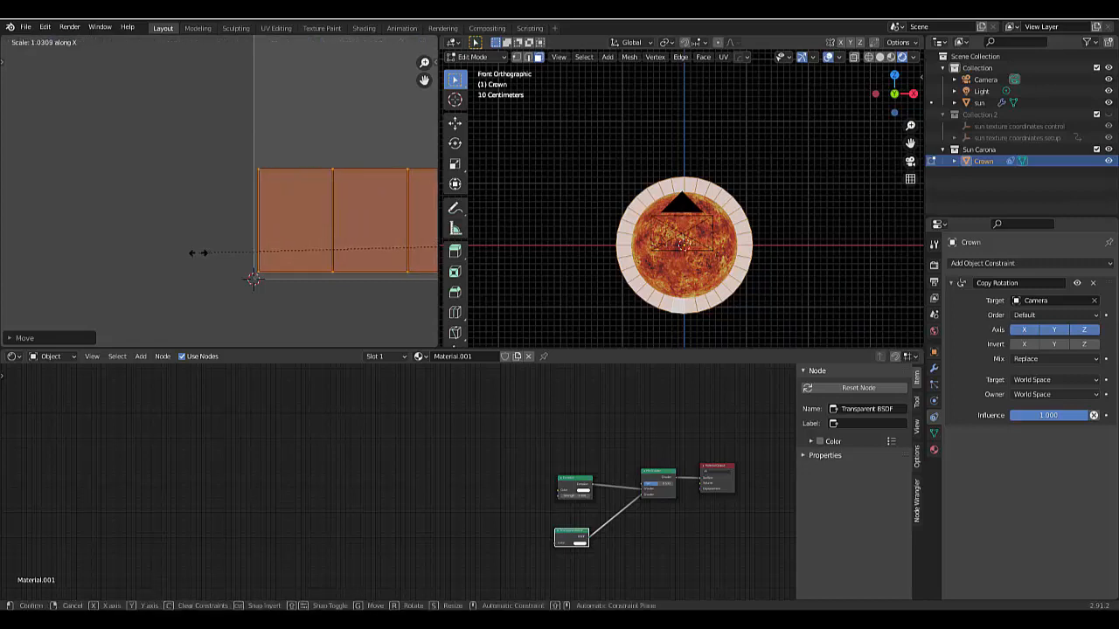
pyautogui.click(196, 253)
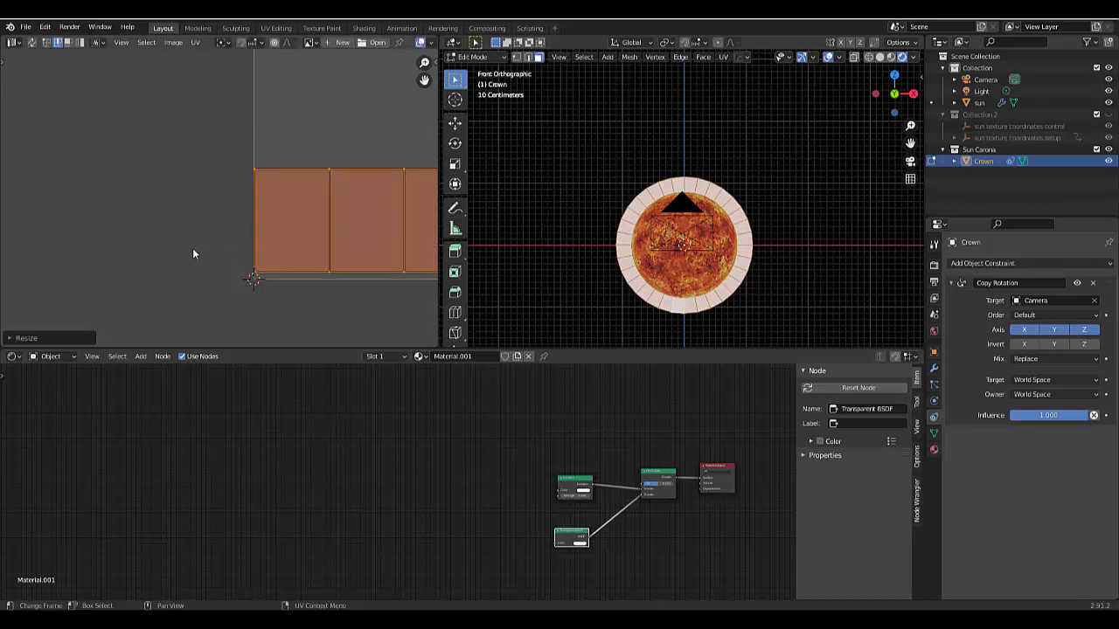
# - Fine-tune the UV strip's X scale against the UV square's right edge, finishing with a factor of about 1.0016
pyautogui.scroll(-16, 194, 252)
pyautogui.scroll(12, 330, 270)
pyautogui.scroll(6, 357, 224)
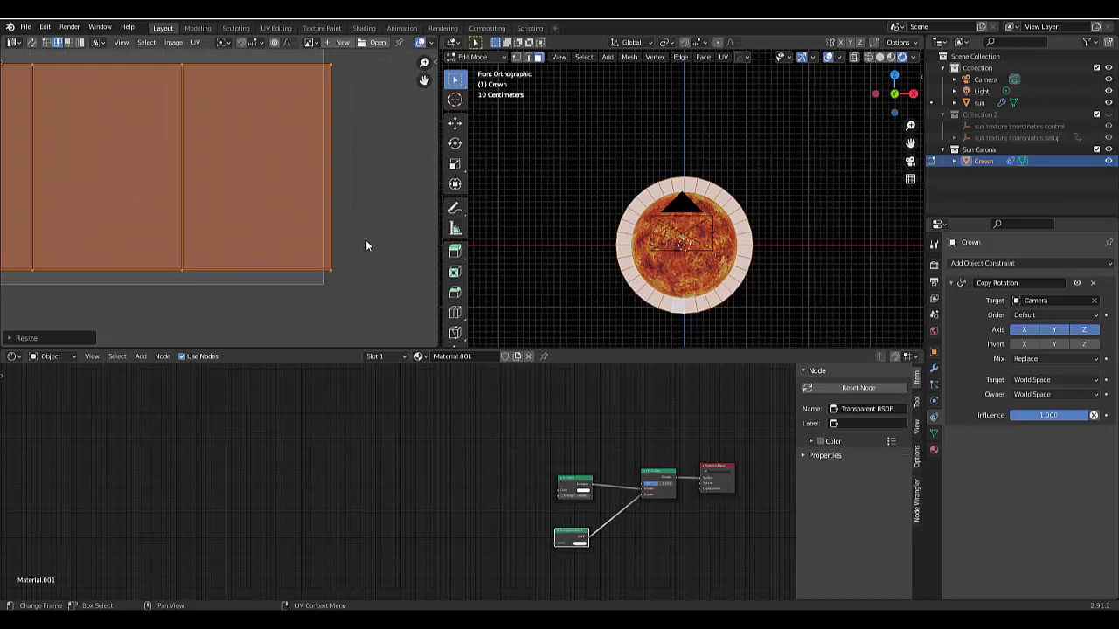
pyautogui.press('s')
pyautogui.press('x')
pyautogui.click(357, 241)
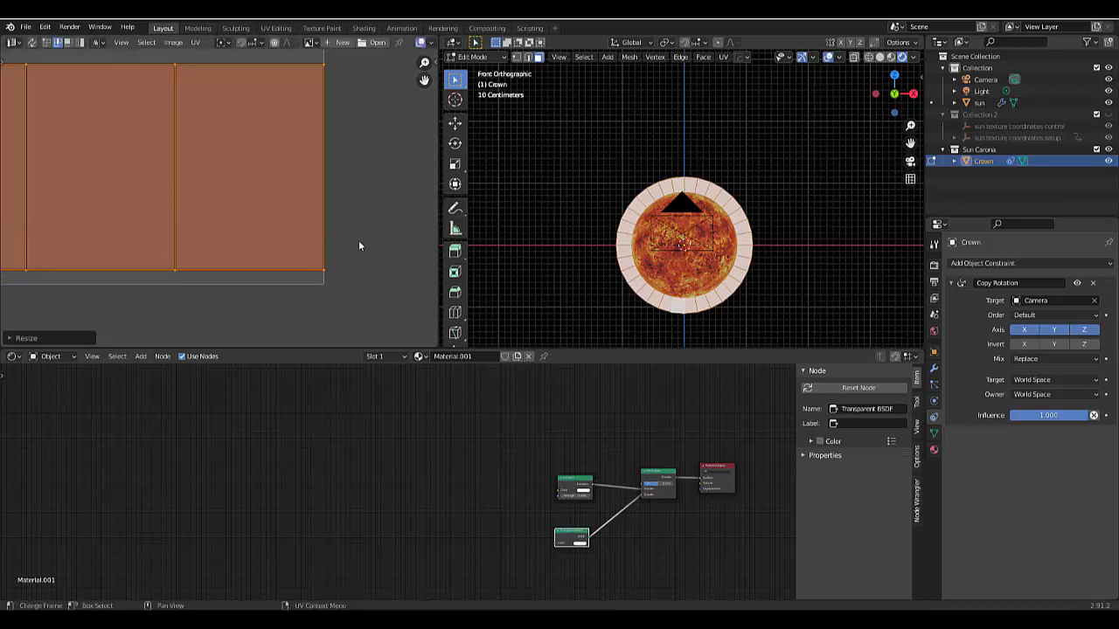
pyautogui.press('s')
pyautogui.press('x')
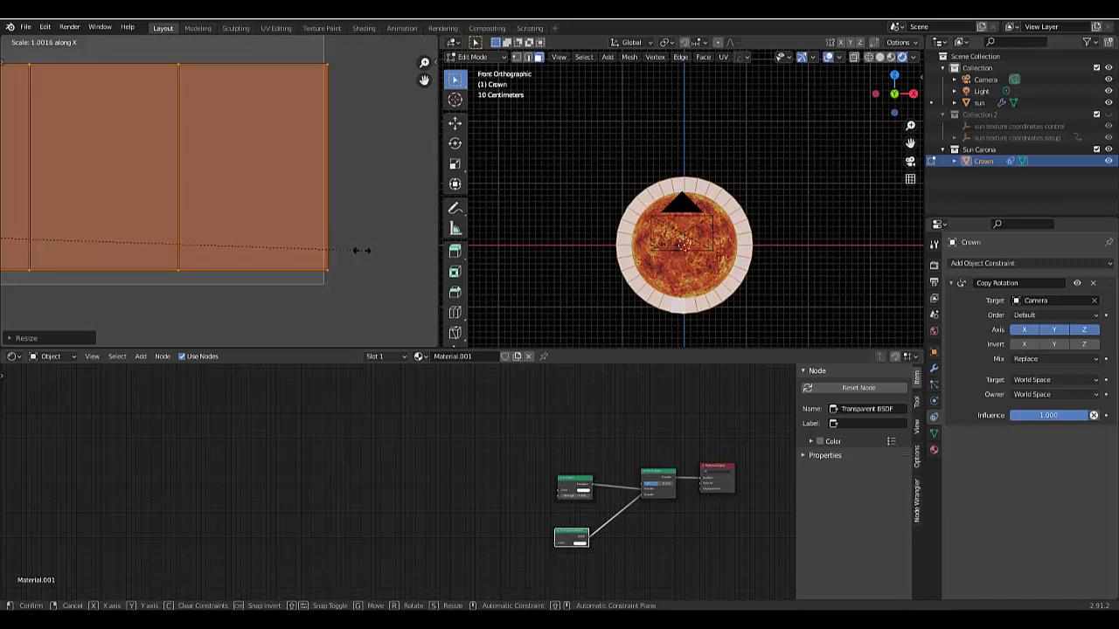
pyautogui.click(362, 250)
# - Shift the UV strip about -0.0009 in X to align its left end with the UV square's left edge
pyautogui.scroll(-9, 349, 262)
pyautogui.scroll(-4, 222, 252)
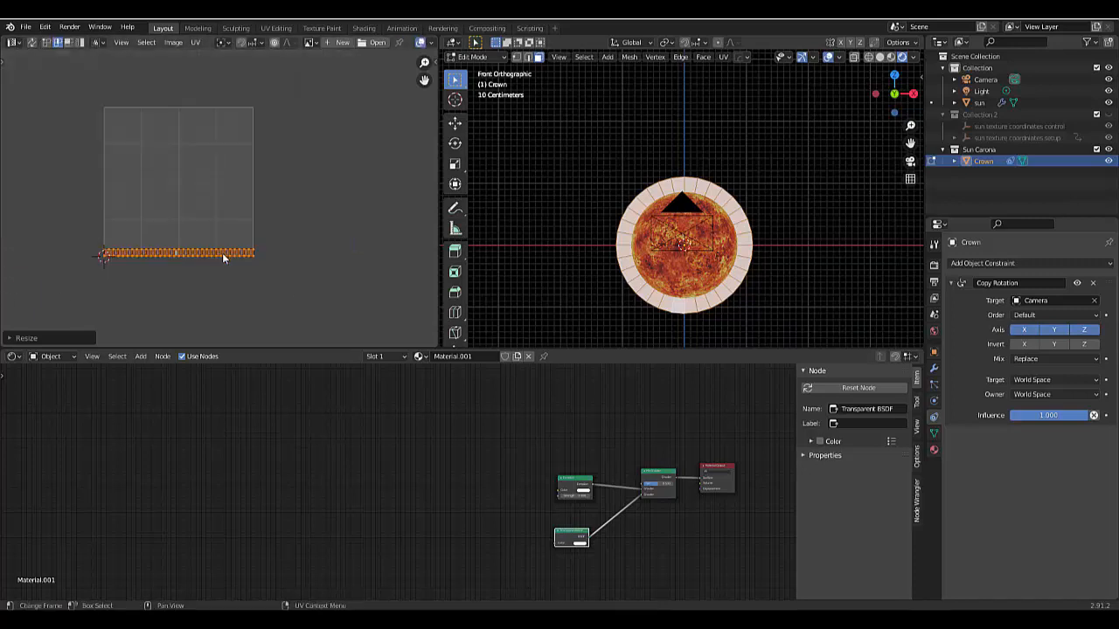
pyautogui.scroll(14, 23, 252)
pyautogui.scroll(4, 114, 266)
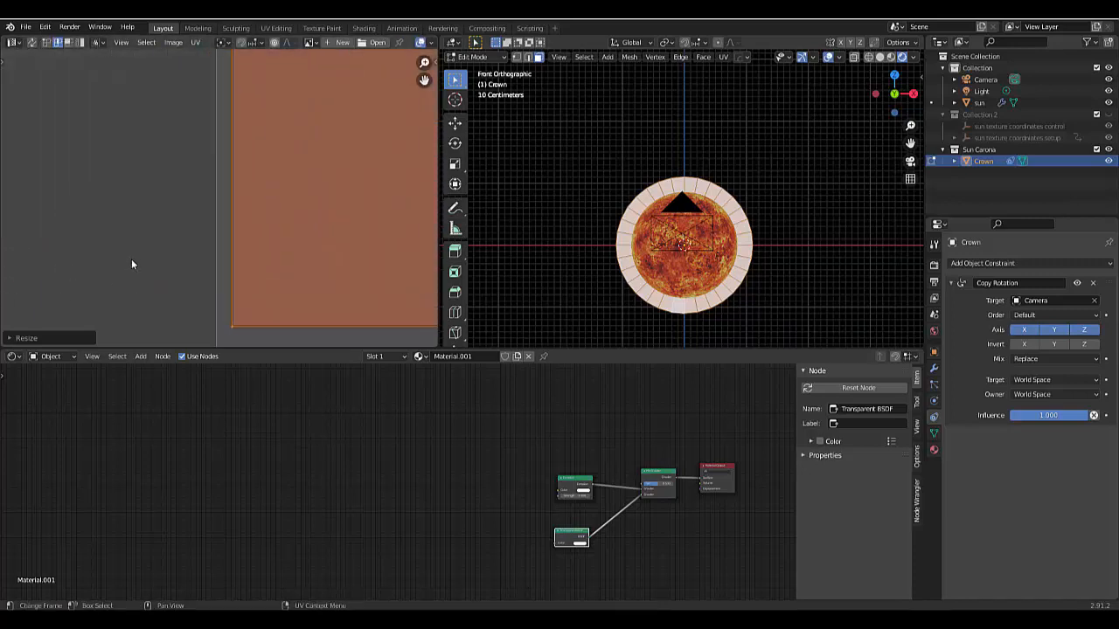
pyautogui.press('g')
pyautogui.press('x')
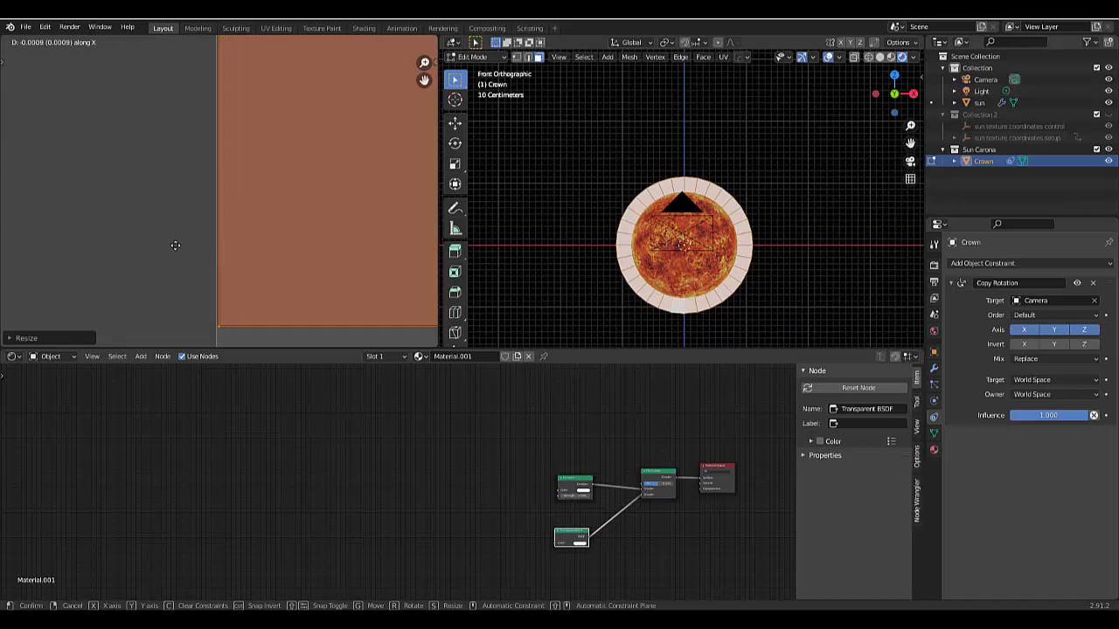
pyautogui.click(175, 245)
pyautogui.scroll(-6, 190, 250)
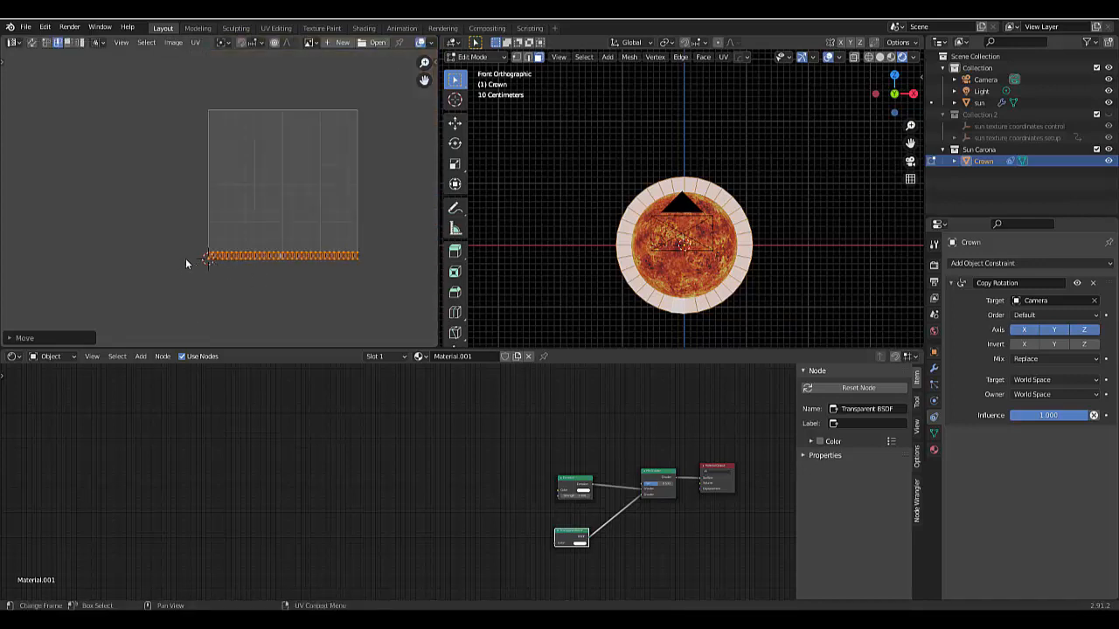
# - Select the UV strip's bottom edge and move it about -0.0029 in Y onto the UV square's lower border
pyautogui.moveTo(189, 257); pyautogui.dragTo(355, 296)
pyautogui.scroll(8, 275, 262)
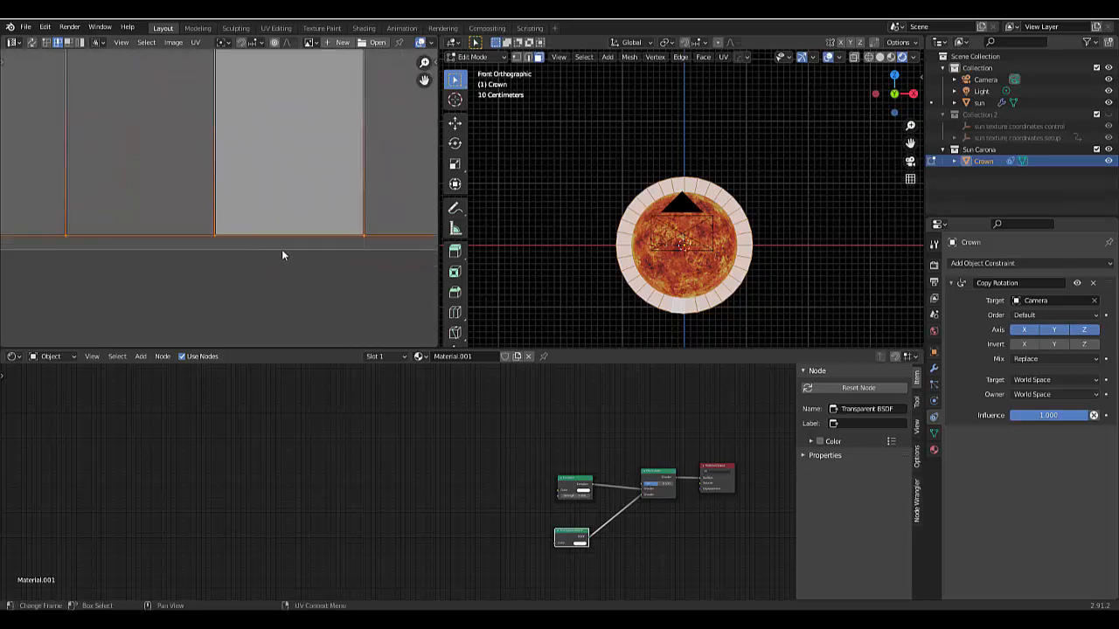
pyautogui.scroll(5, 281, 249)
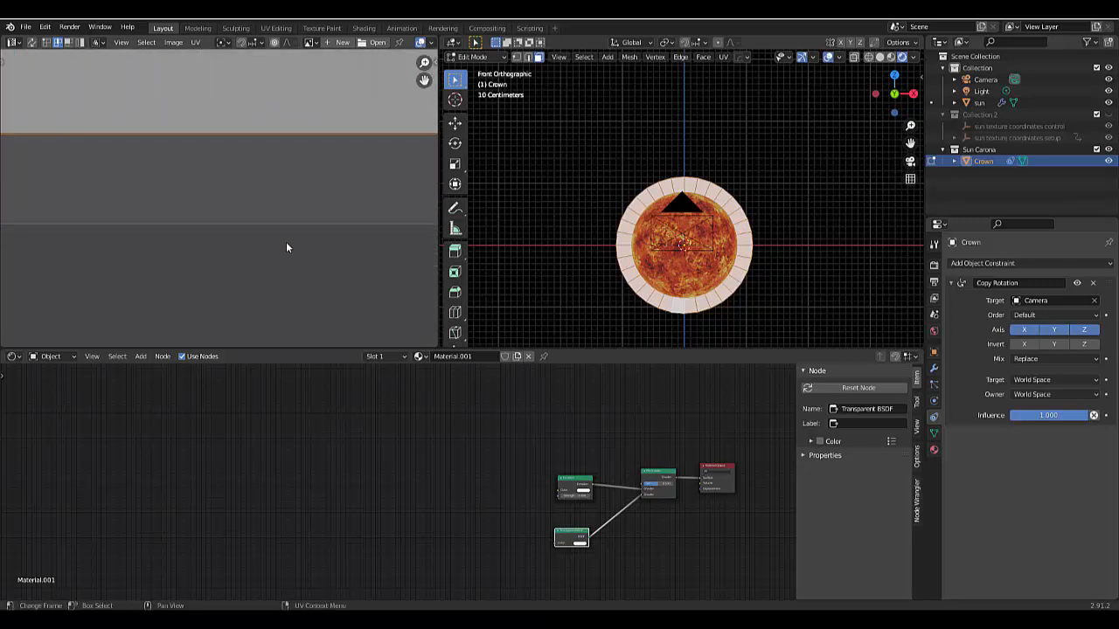
pyautogui.press('g')
pyautogui.press('y')
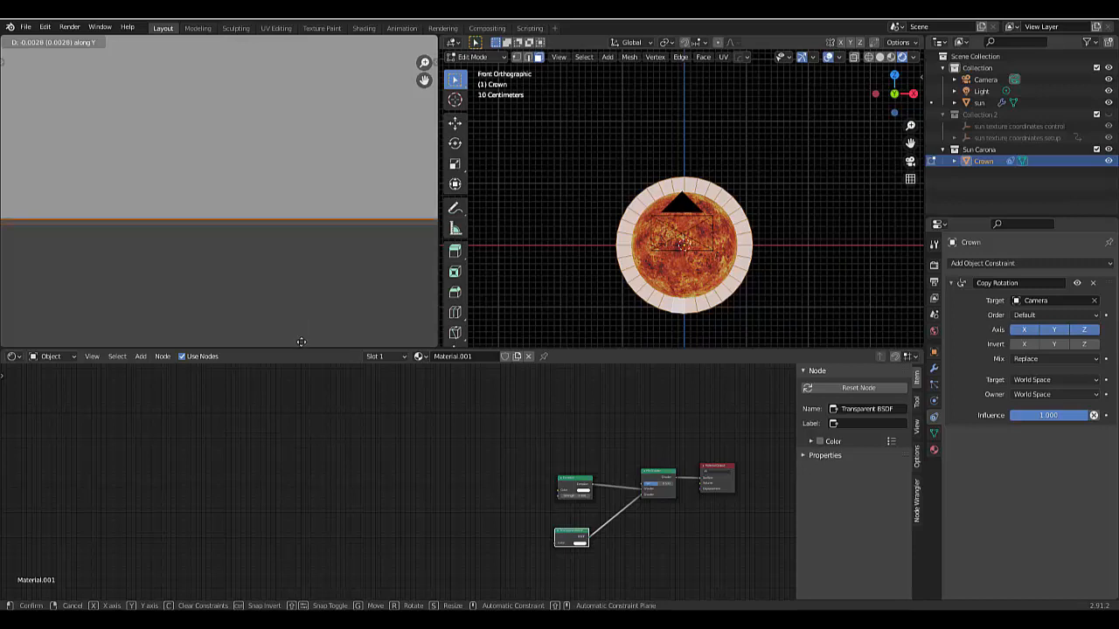
pyautogui.click(305, 58)
pyautogui.scroll(-4, 251, 207)
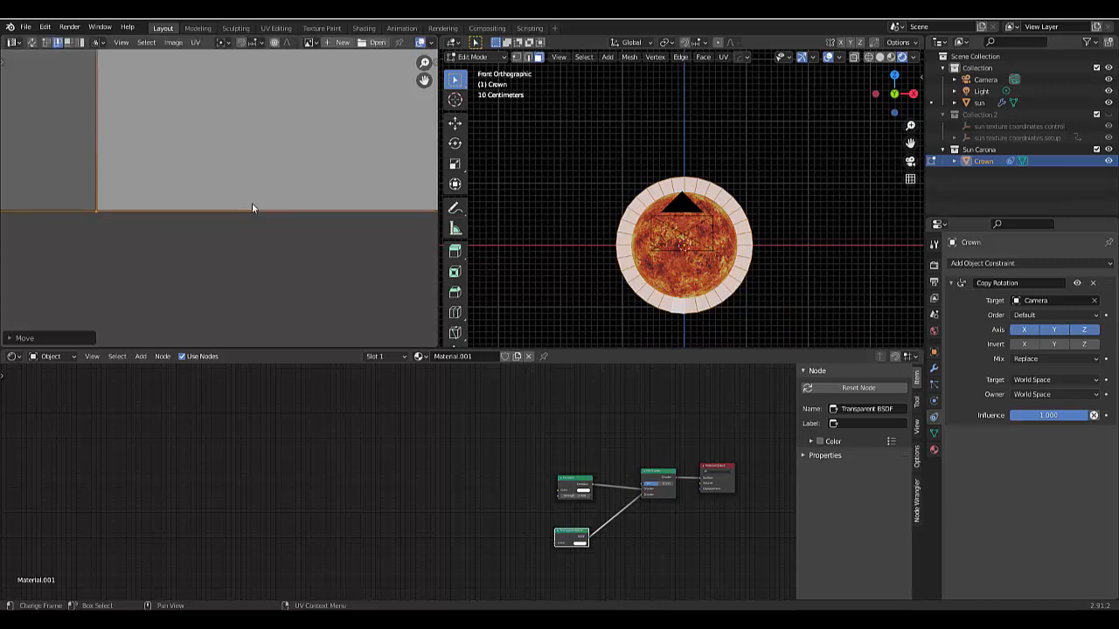
pyautogui.scroll(-3, 176, 208)
# - Select the UV strip's top edge and move it about 0.96 in Y to the top of the UV square
pyautogui.scroll(1, 174, 182)
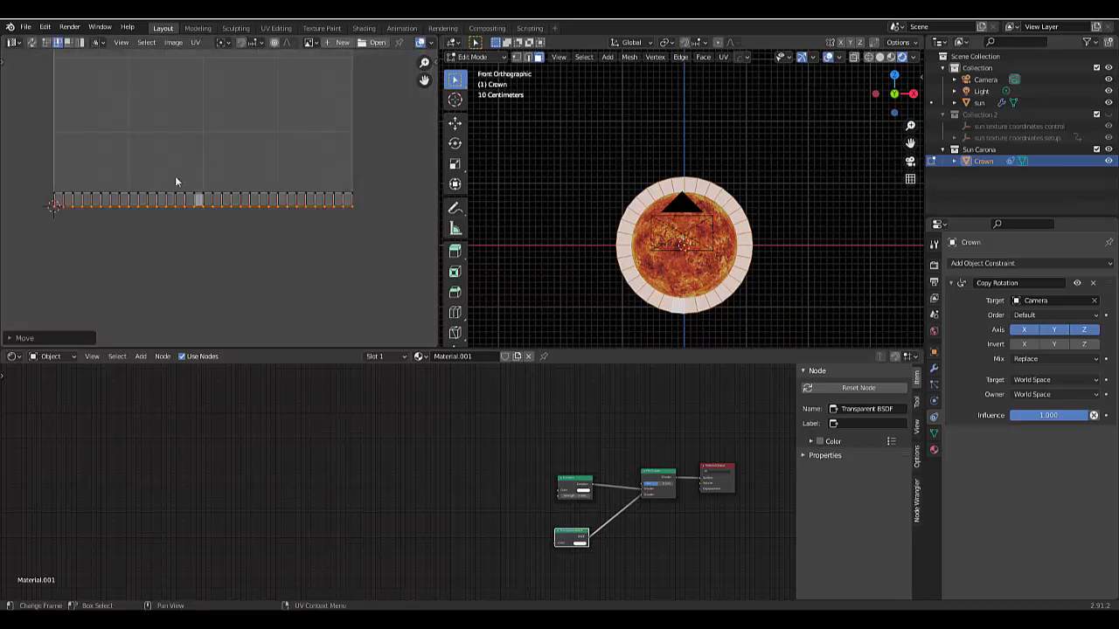
pyautogui.moveTo(33, 155); pyautogui.dragTo(362, 197)
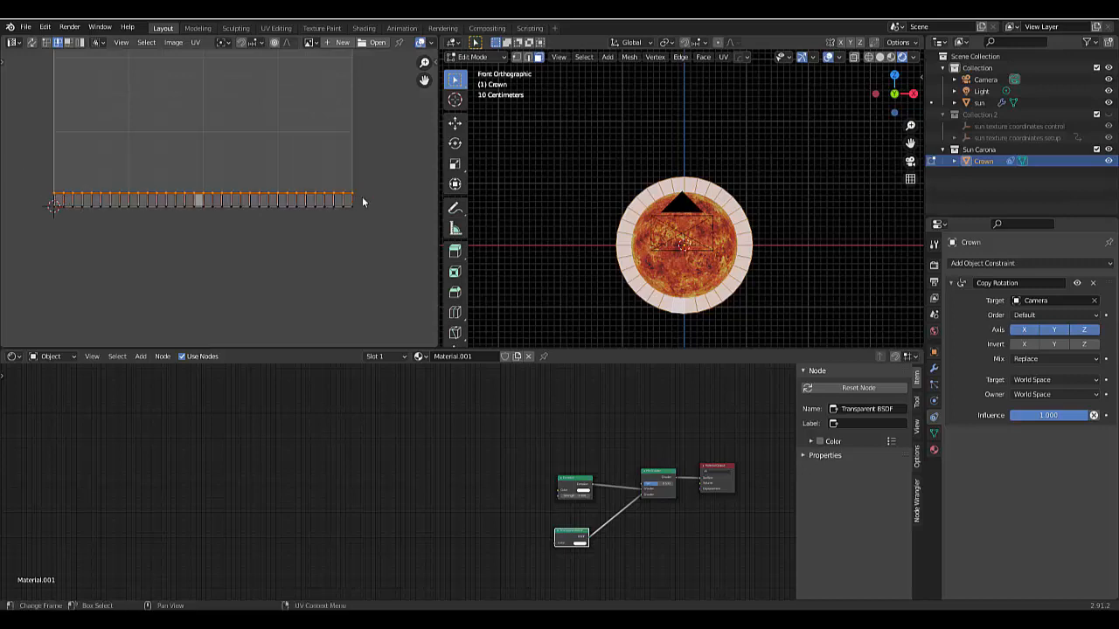
pyautogui.scroll(-4, 330, 231)
pyautogui.moveTo(279, 89); pyautogui.dragTo(298, 134, button='middle')
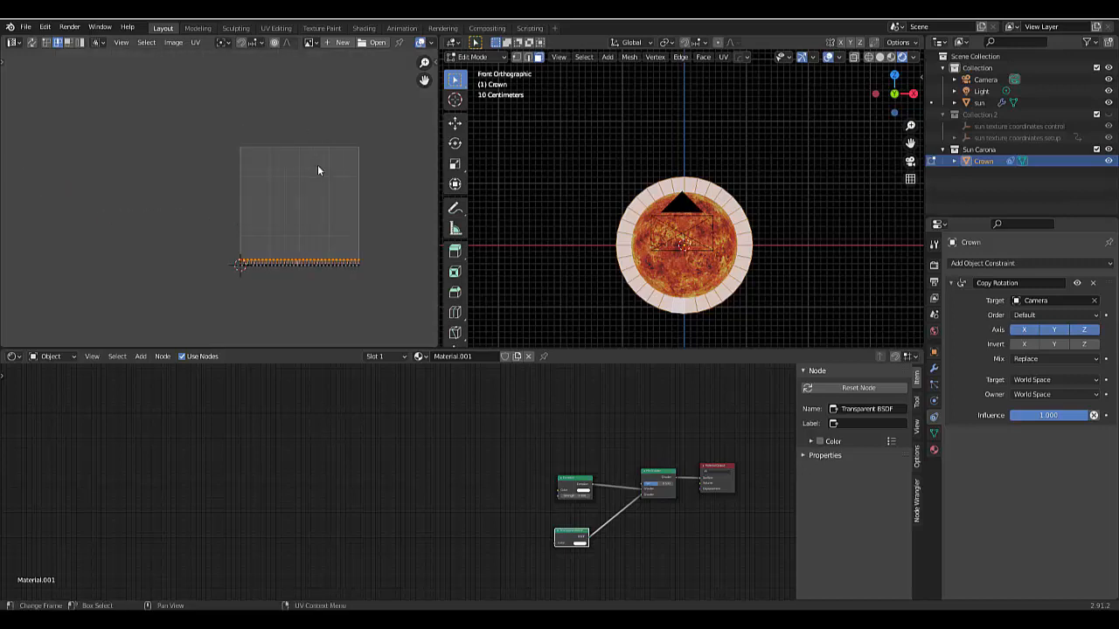
pyautogui.press('g')
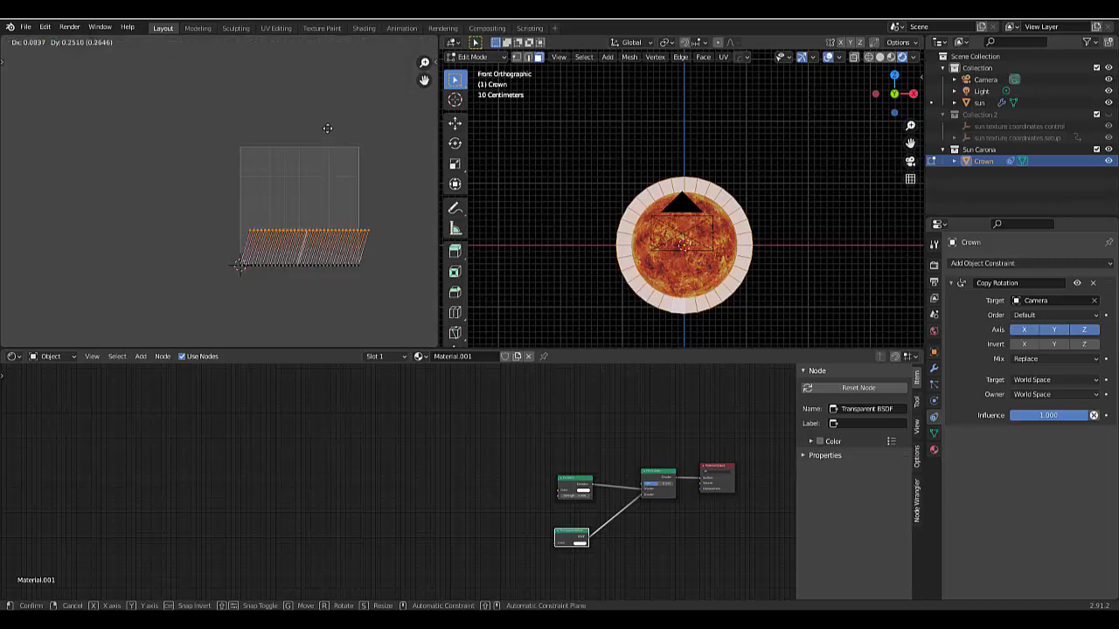
pyautogui.press('y')
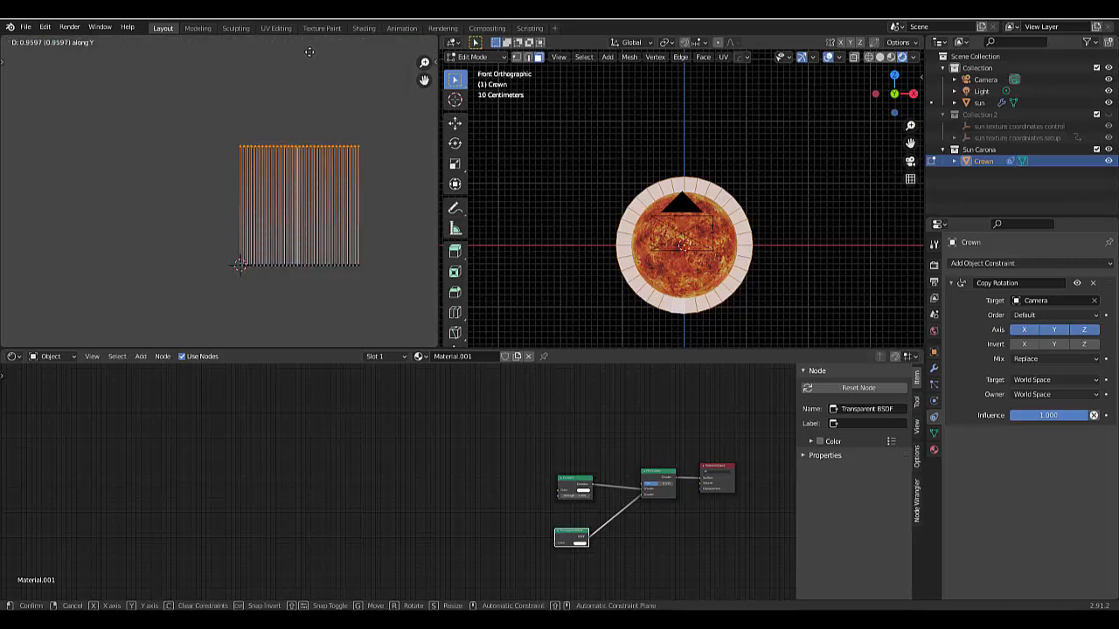
pyautogui.click(309, 56)
# - Lower the UV strip's top edge about 0.0057 in Y onto the UV square's upper border and deselect it
pyautogui.scroll(4, 297, 139)
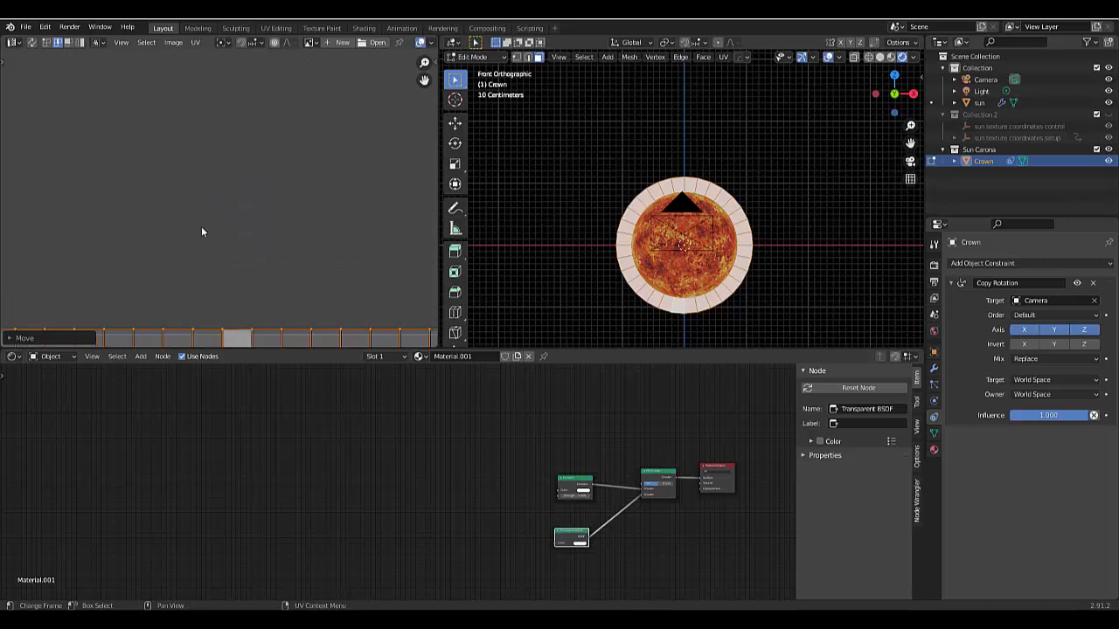
pyautogui.scroll(-1, 200, 259)
pyautogui.scroll(7, 200, 259)
pyautogui.scroll(3, 209, 289)
pyautogui.scroll(3, 323, 174)
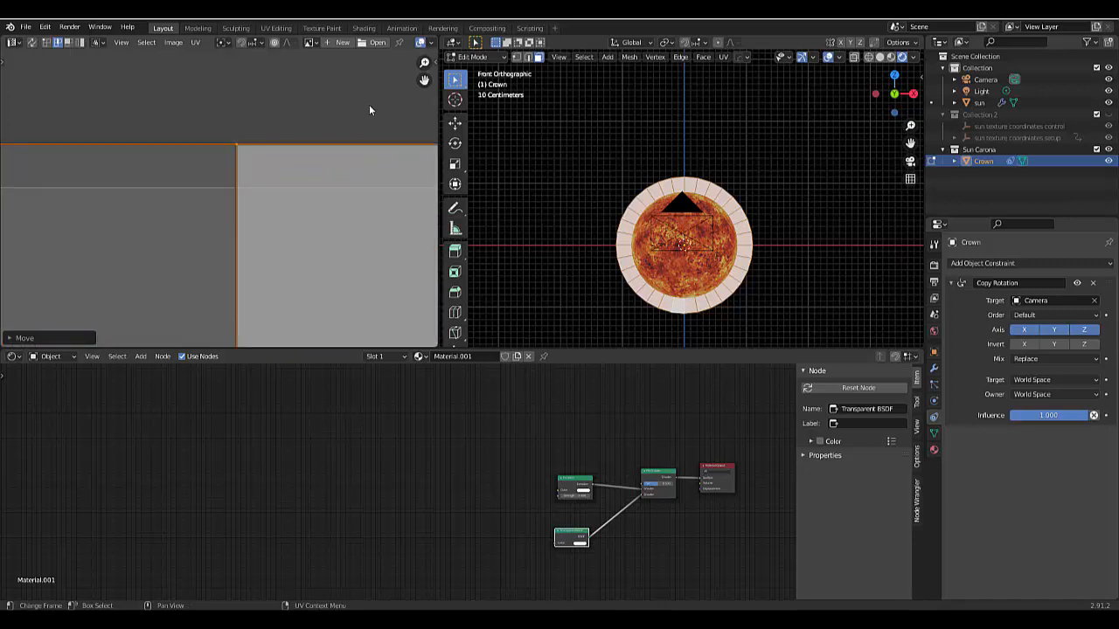
pyautogui.press('g')
pyautogui.press('y')
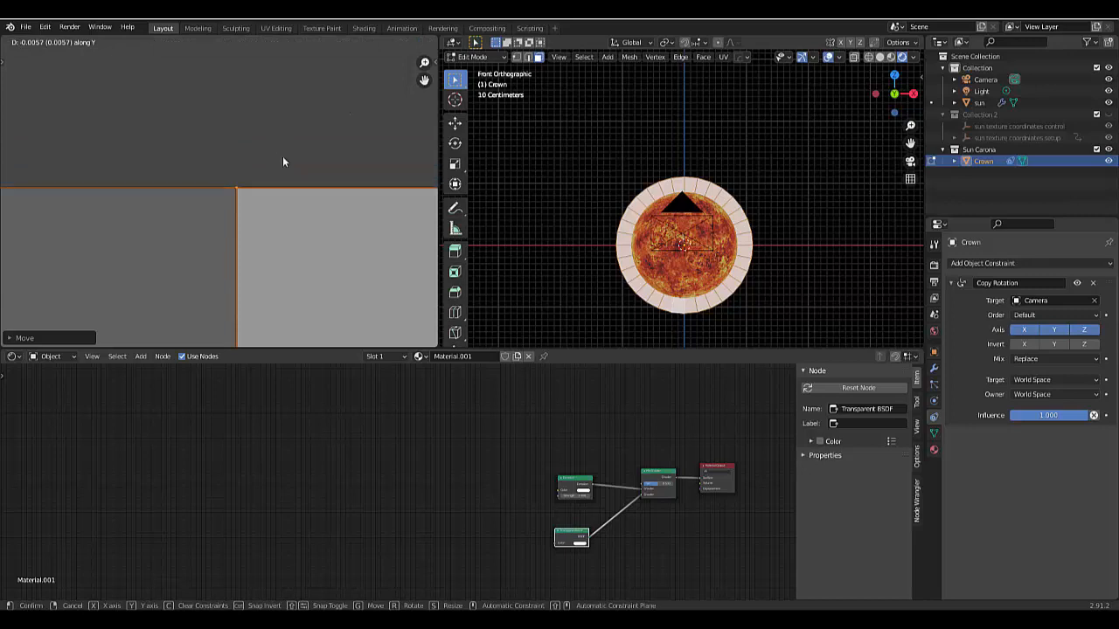
pyautogui.click(282, 161)
pyautogui.scroll(-10, 282, 161)
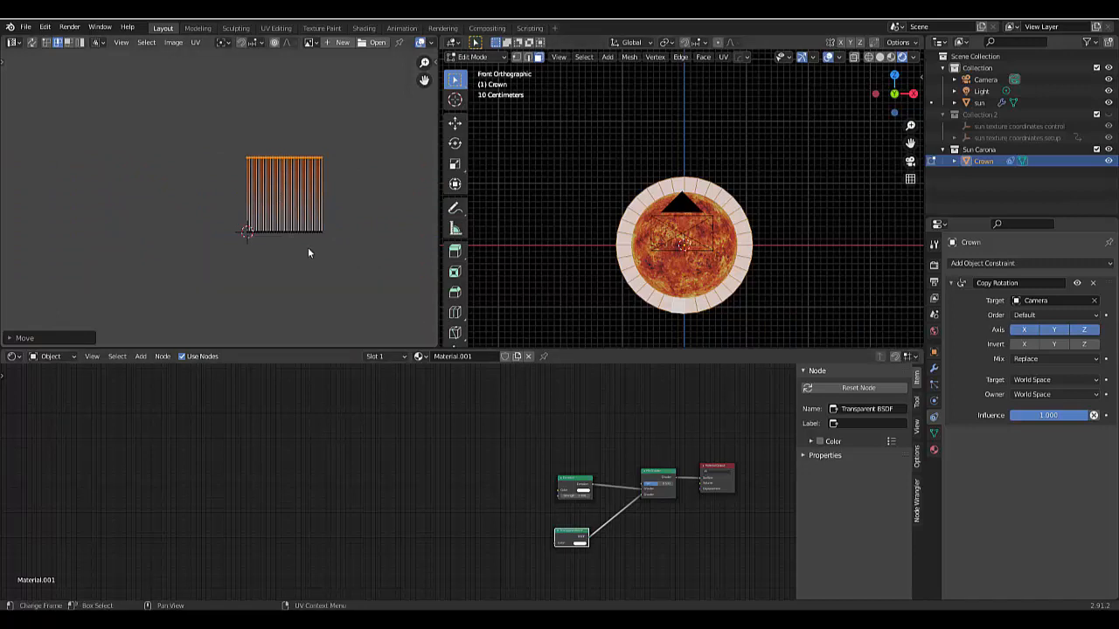
pyautogui.click(308, 273)
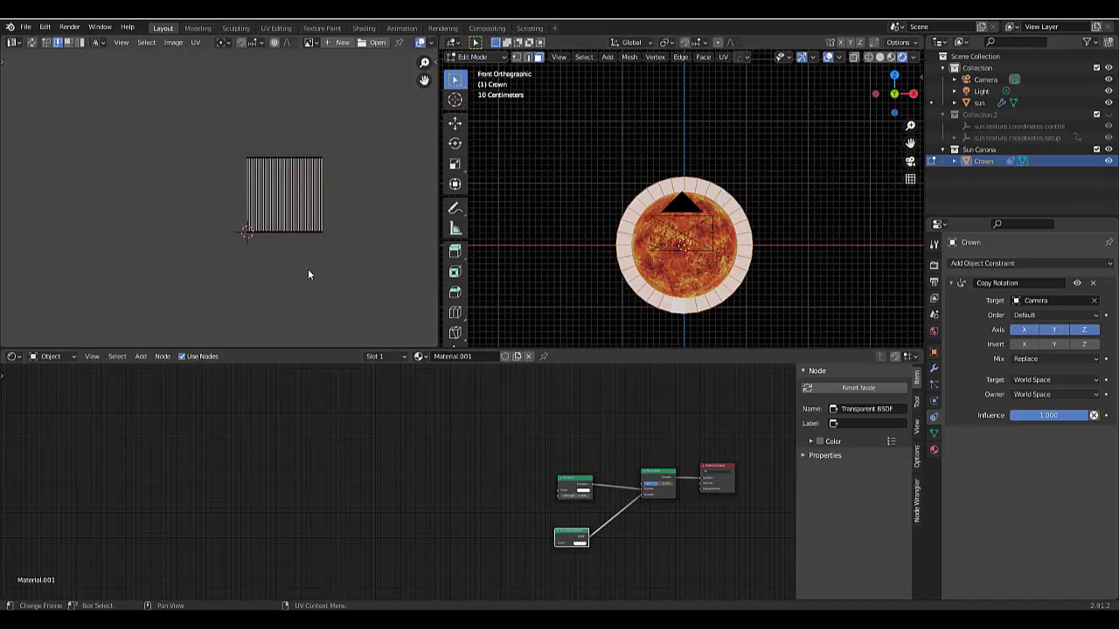
# - Swap the two Mix Shader inputs so Transparent BSDF comes first, and arrange its node above the Emission node
pyautogui.scroll(3, 499, 518)
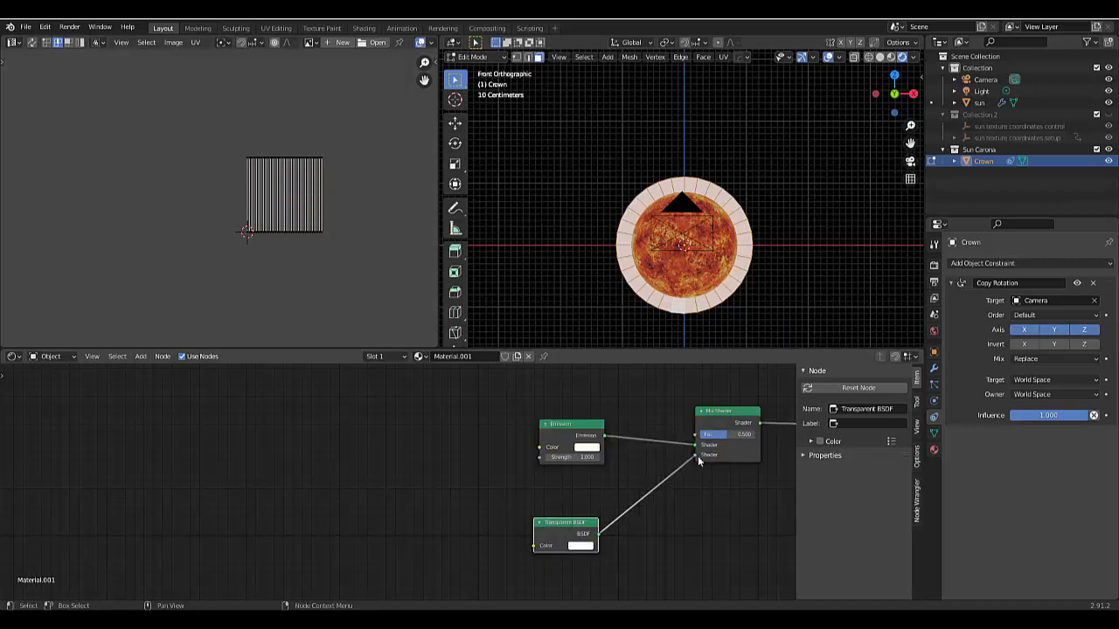
pyautogui.moveTo(697, 456); pyautogui.dragTo(695, 445)
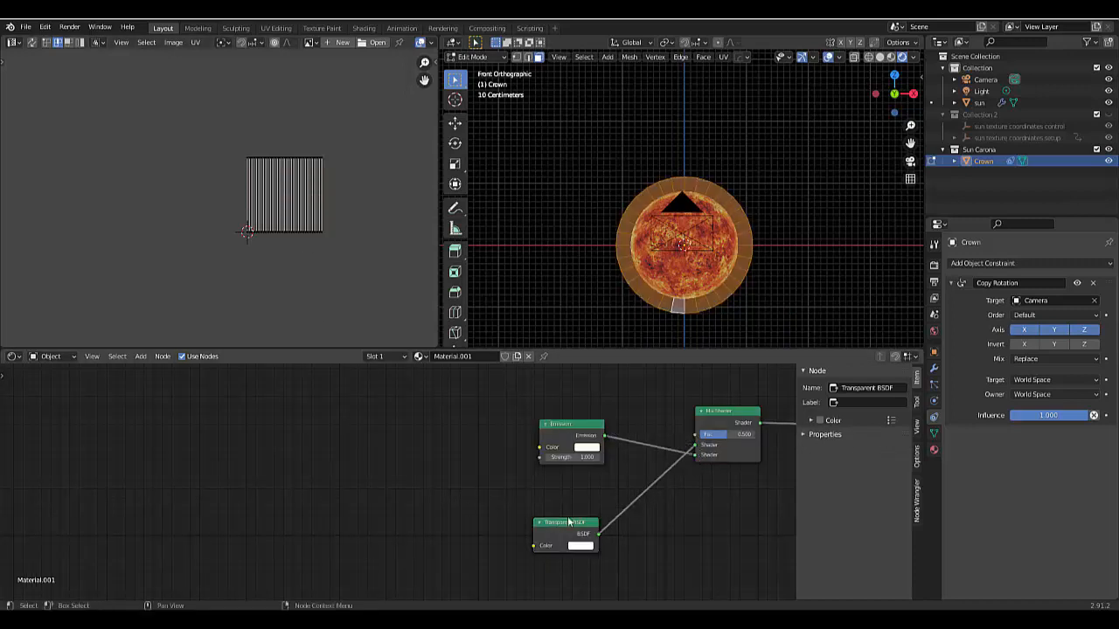
pyautogui.moveTo(557, 530); pyautogui.dragTo(557, 399)
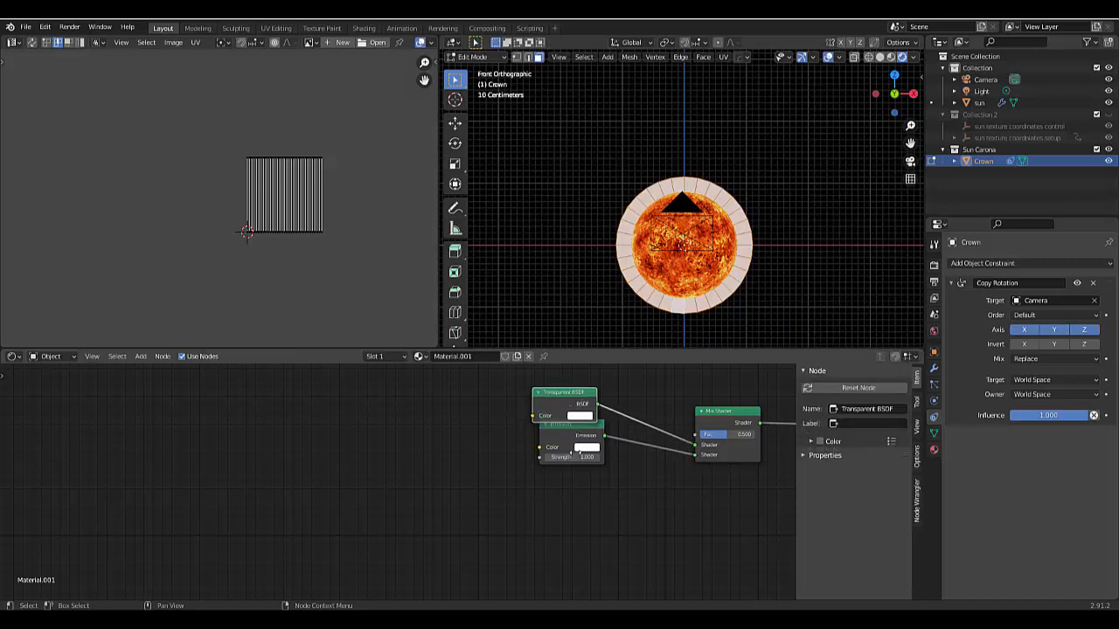
pyautogui.moveTo(564, 437); pyautogui.dragTo(564, 526)
pyautogui.moveTo(550, 393); pyautogui.dragTo(554, 441)
pyautogui.click(559, 516)
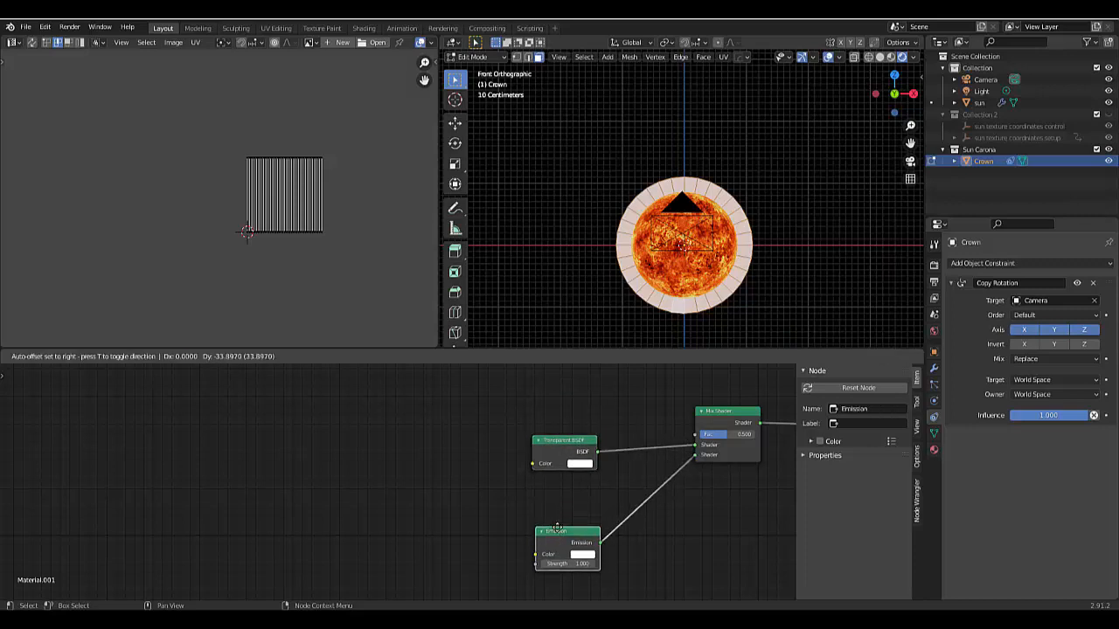
pyautogui.scroll(-3, 682, 542)
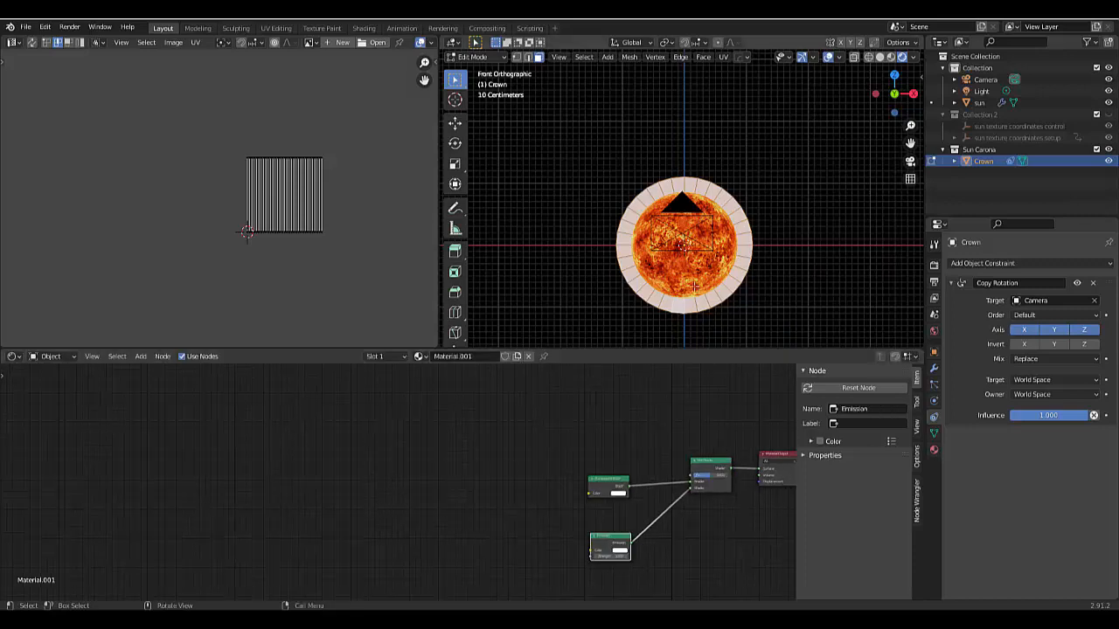
# - Return to Object Mode, select the sun, and copy all nodes inside its material's Low Frequency Noise frame
pyautogui.hotkey('ctrl', 'Tab')
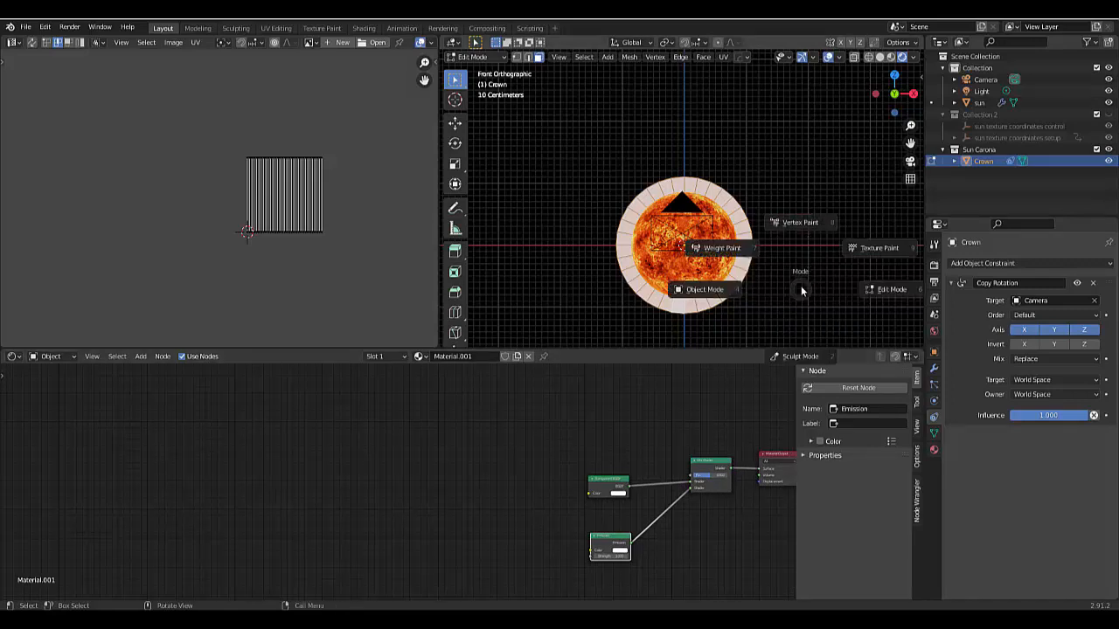
pyautogui.click(715, 265)
pyautogui.click(715, 265)
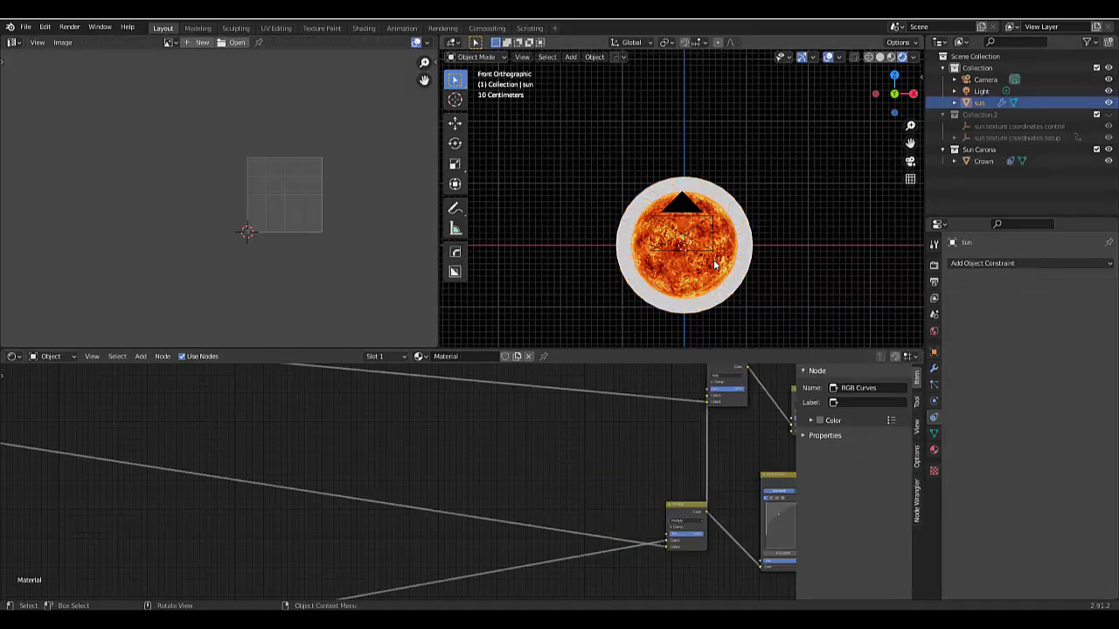
pyautogui.scroll(-5, 692, 529)
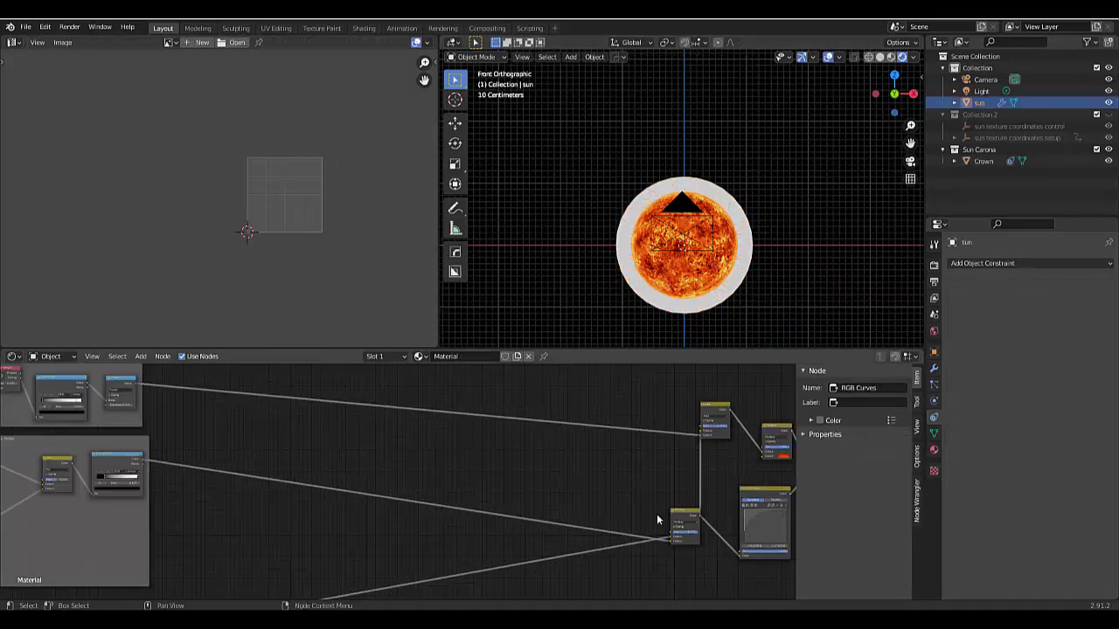
pyautogui.scroll(4, 225, 500)
pyautogui.scroll(1, 226, 500)
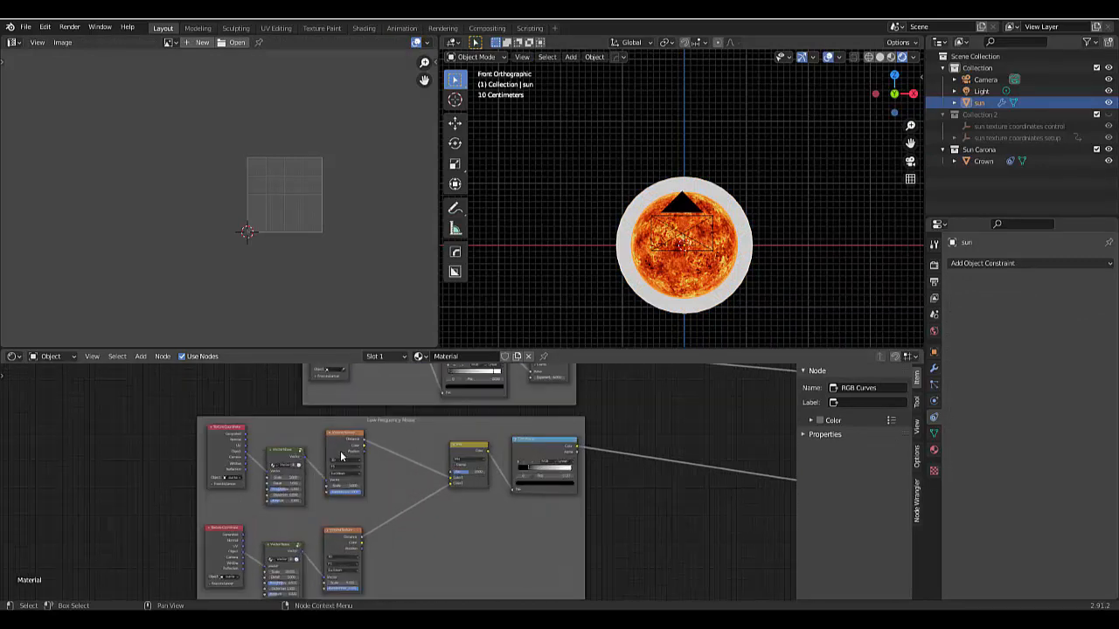
pyautogui.scroll(-1, 321, 489)
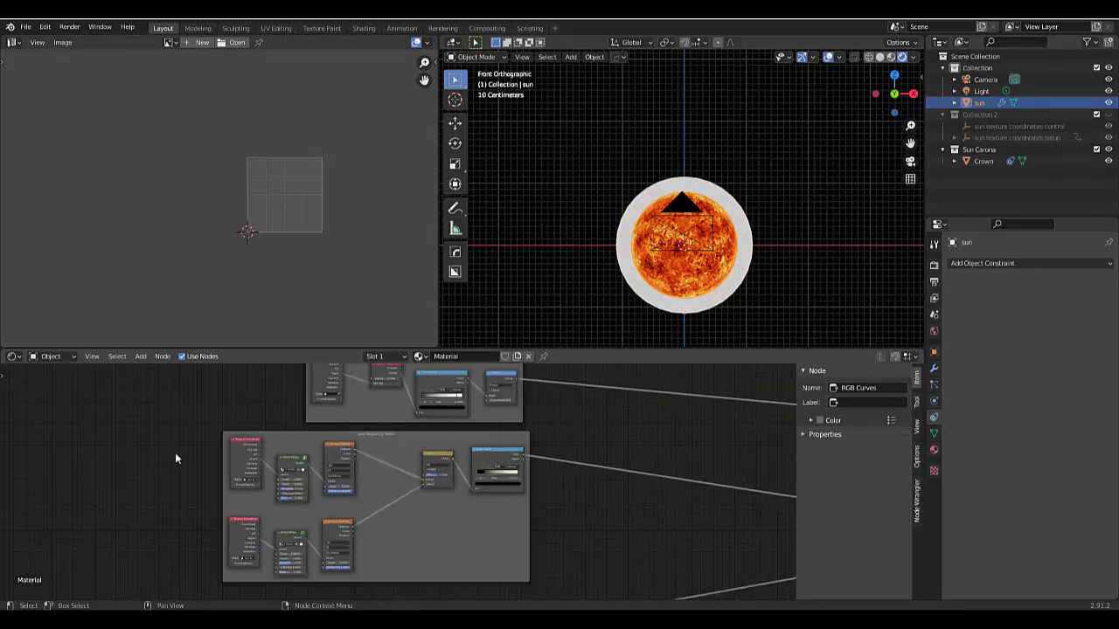
pyautogui.moveTo(175, 438); pyautogui.dragTo(571, 578)
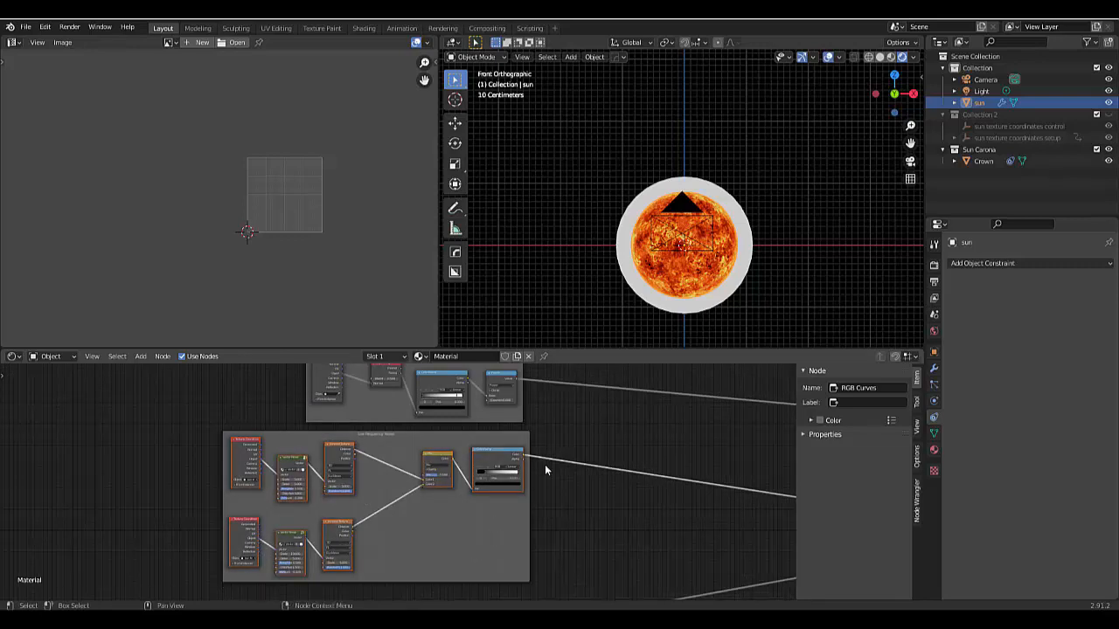
# - Paste the copied noise nodes into the Crown's Material.001 and place them to the upper left of its shader nodes
pyautogui.click(743, 279)
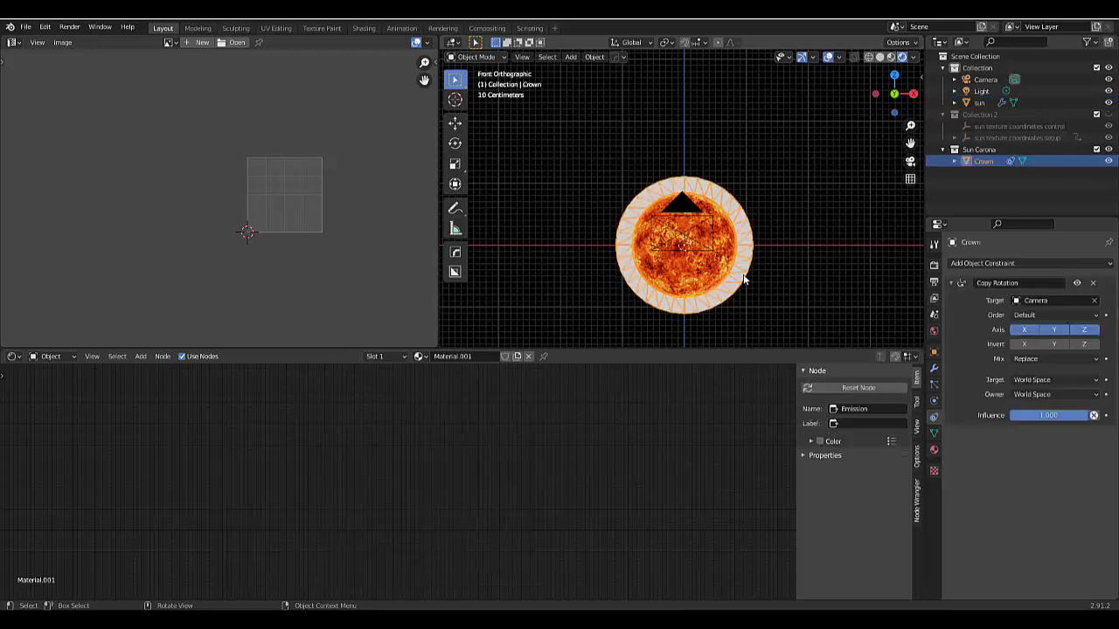
pyautogui.scroll(-10, 496, 551)
pyautogui.scroll(3, 627, 547)
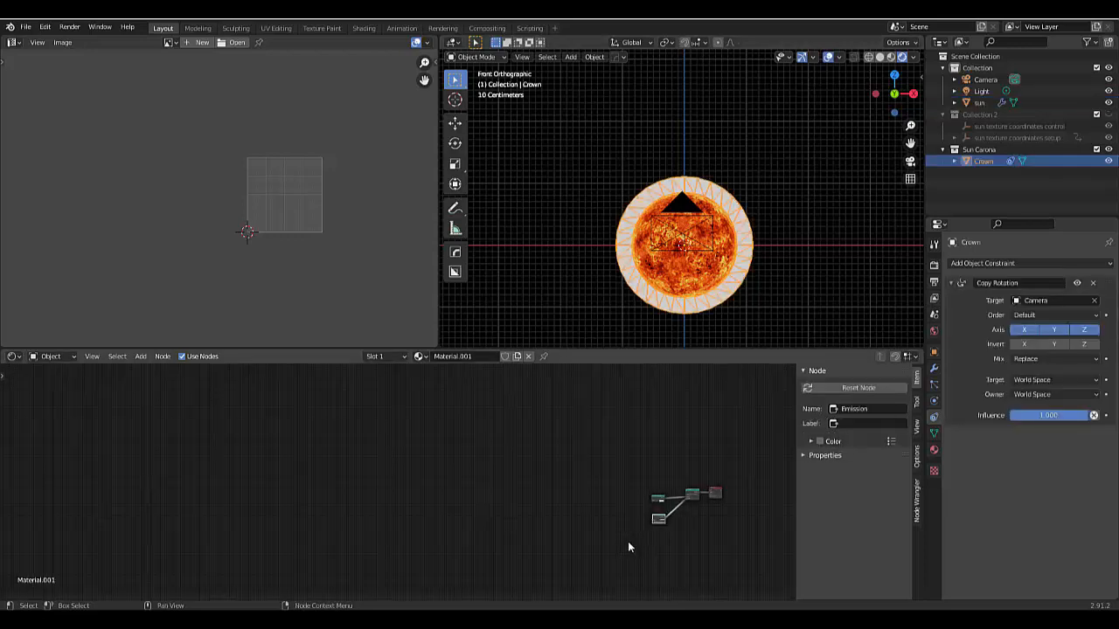
pyautogui.scroll(1, 628, 542)
pyautogui.hotkey('ctrl', 'v')
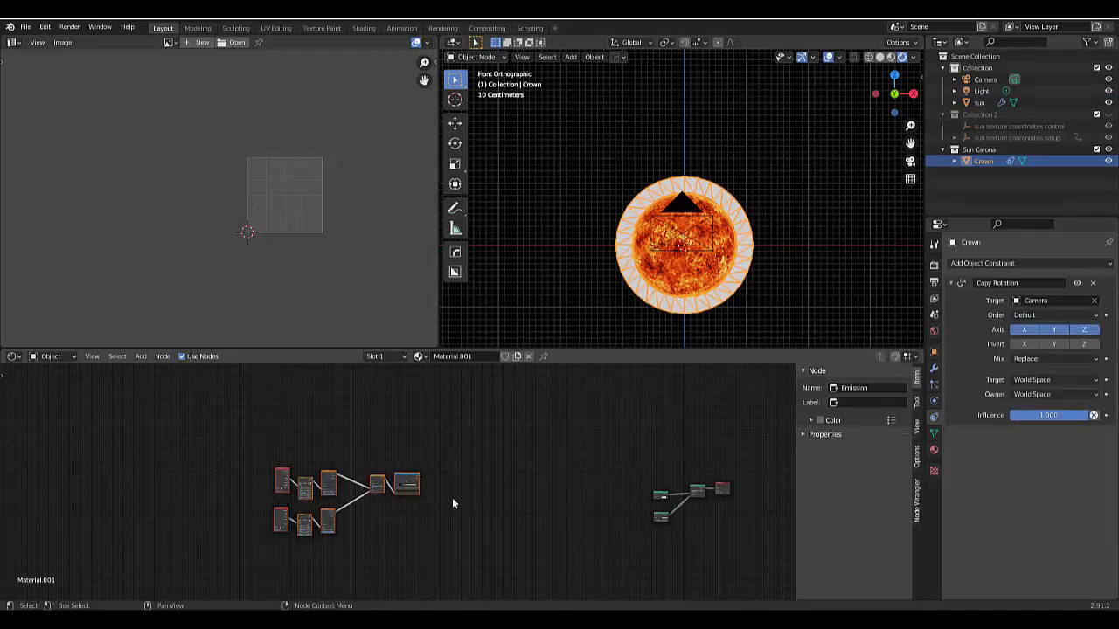
pyautogui.press('g')
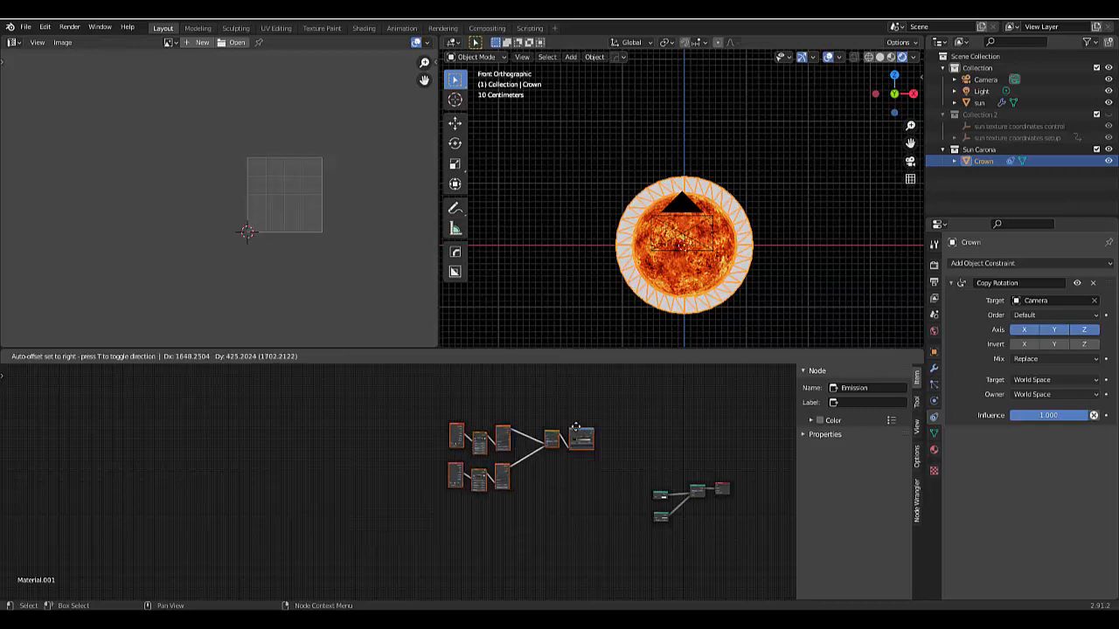
pyautogui.click(634, 450)
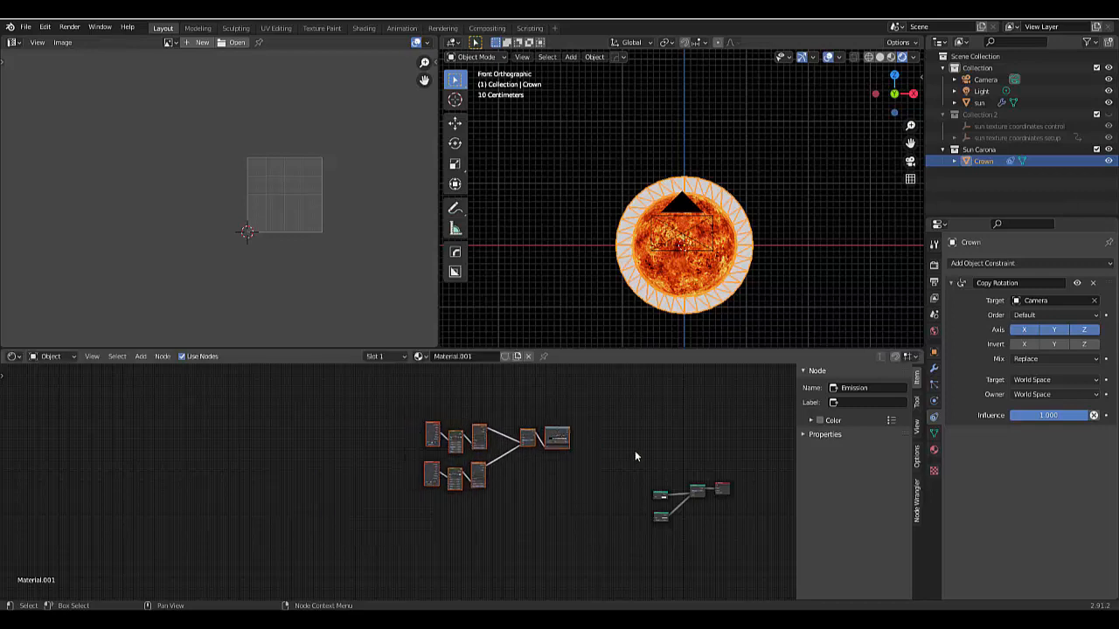
# - Connect the pasted ColorRamp's Color output to the Mix Shader's Fac input
pyautogui.scroll(2, 636, 450)
pyautogui.scroll(3, 635, 450)
pyautogui.scroll(3, 521, 426)
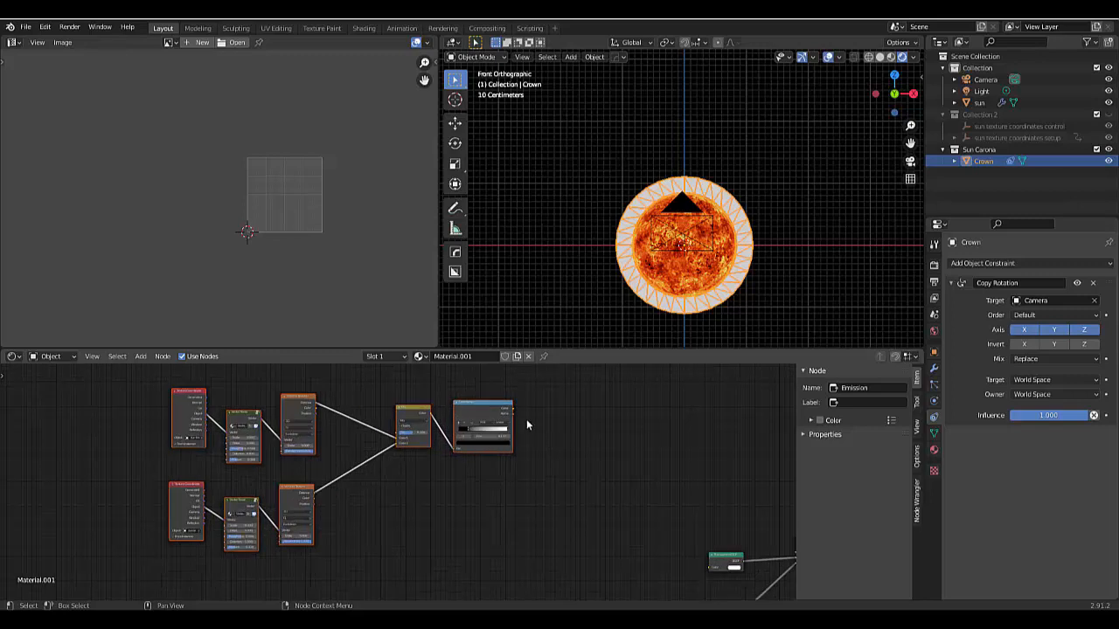
pyautogui.scroll(-4, 562, 426)
pyautogui.scroll(1, 704, 503)
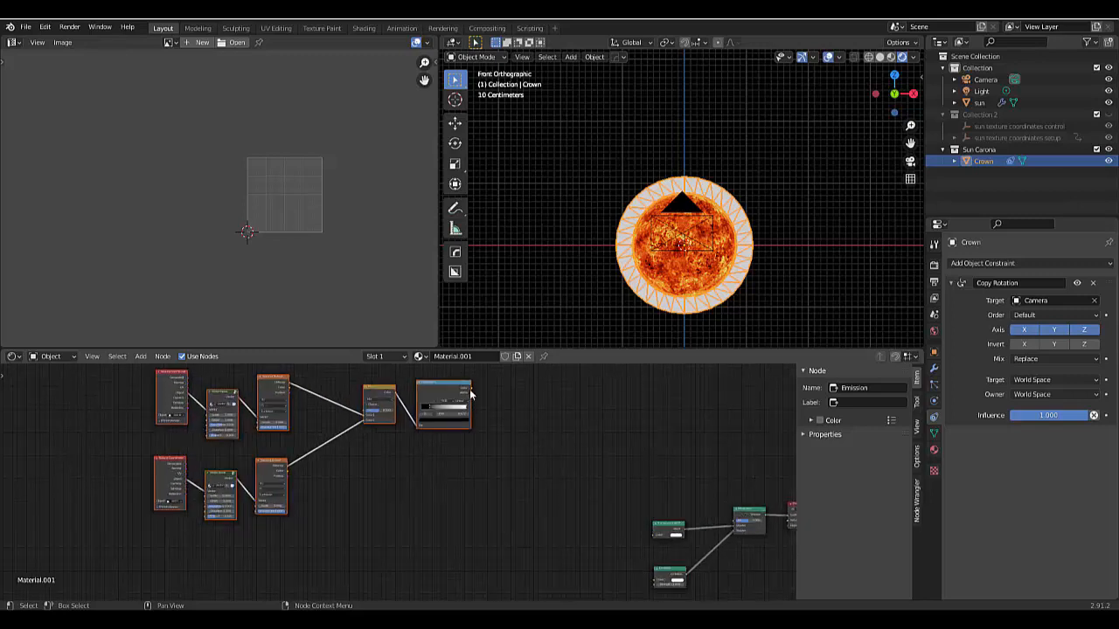
pyautogui.moveTo(471, 385); pyautogui.dragTo(710, 518)
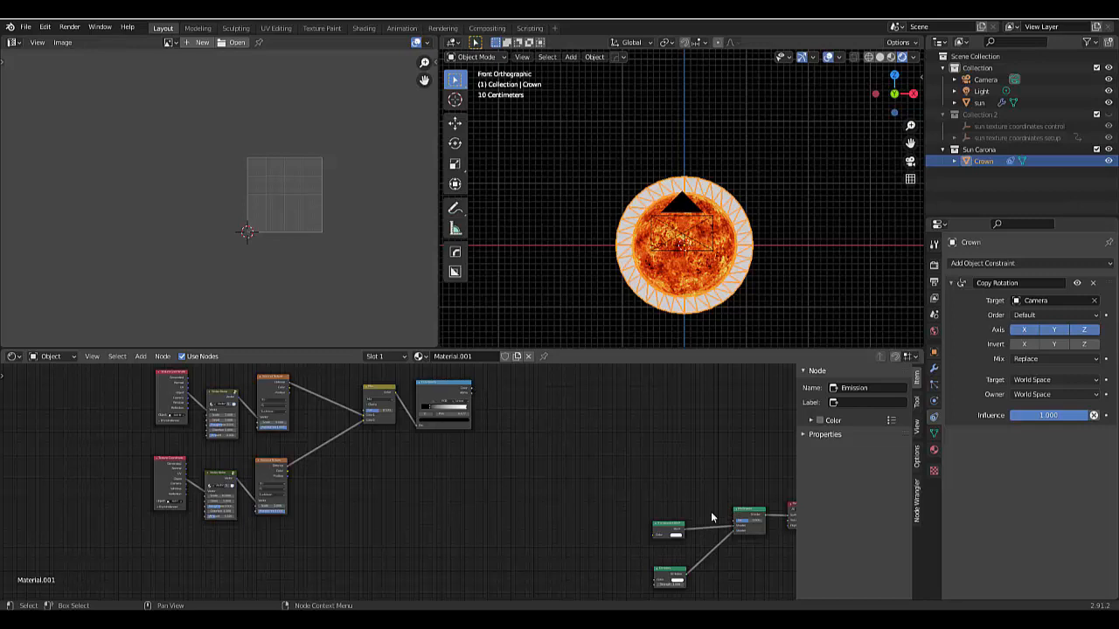
pyautogui.click(470, 393)
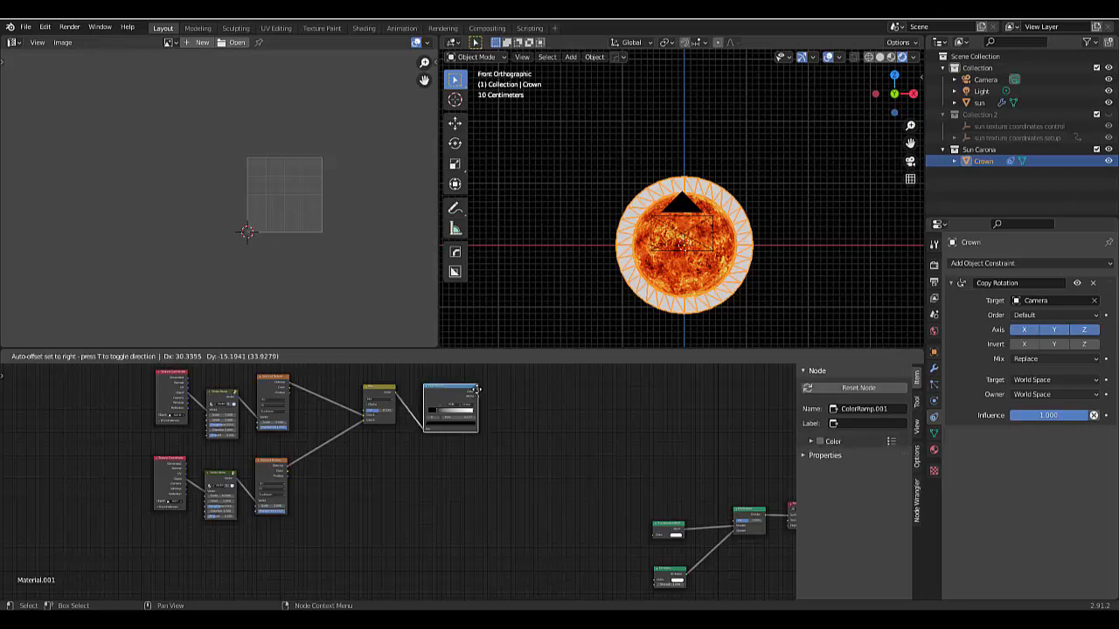
pyautogui.scroll(2, 474, 394)
pyautogui.scroll(-5, 719, 475)
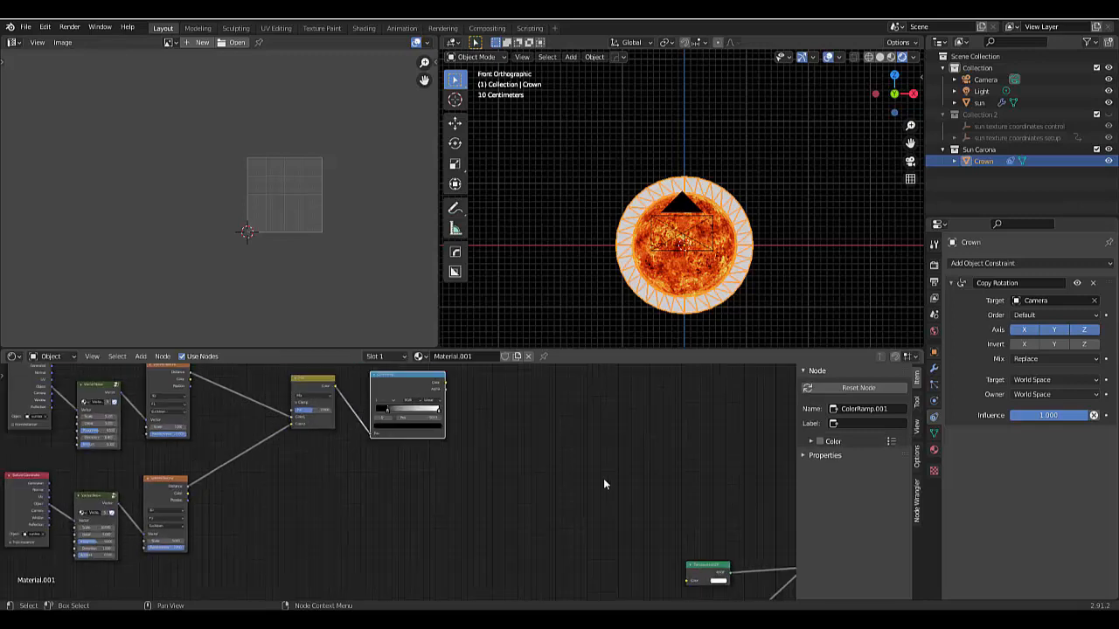
pyautogui.scroll(2, 771, 510)
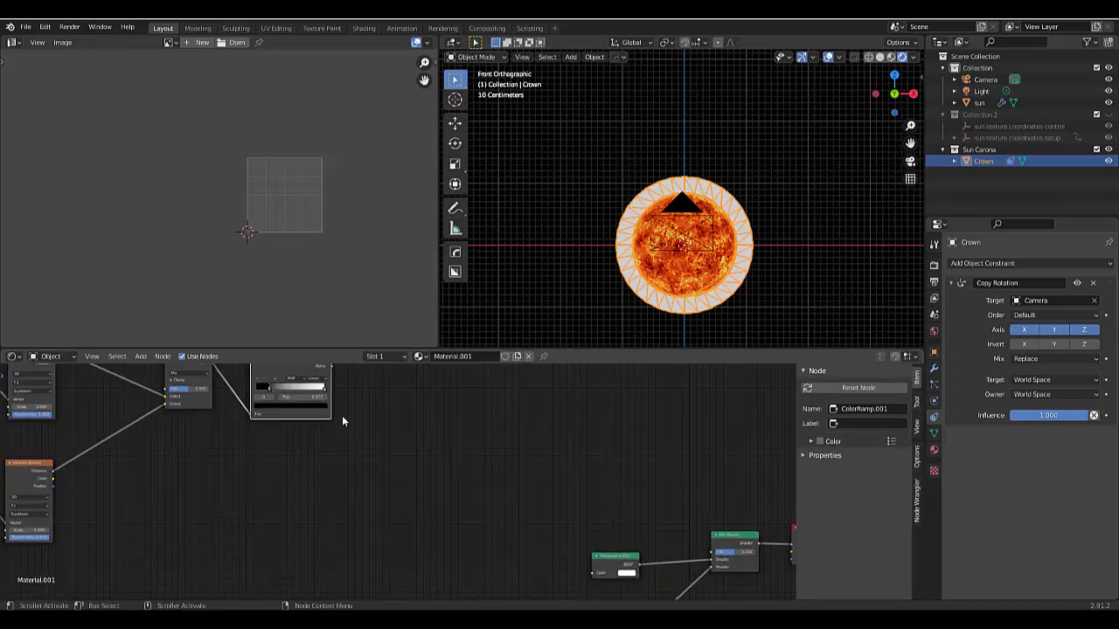
pyautogui.scroll(2, 470, 510)
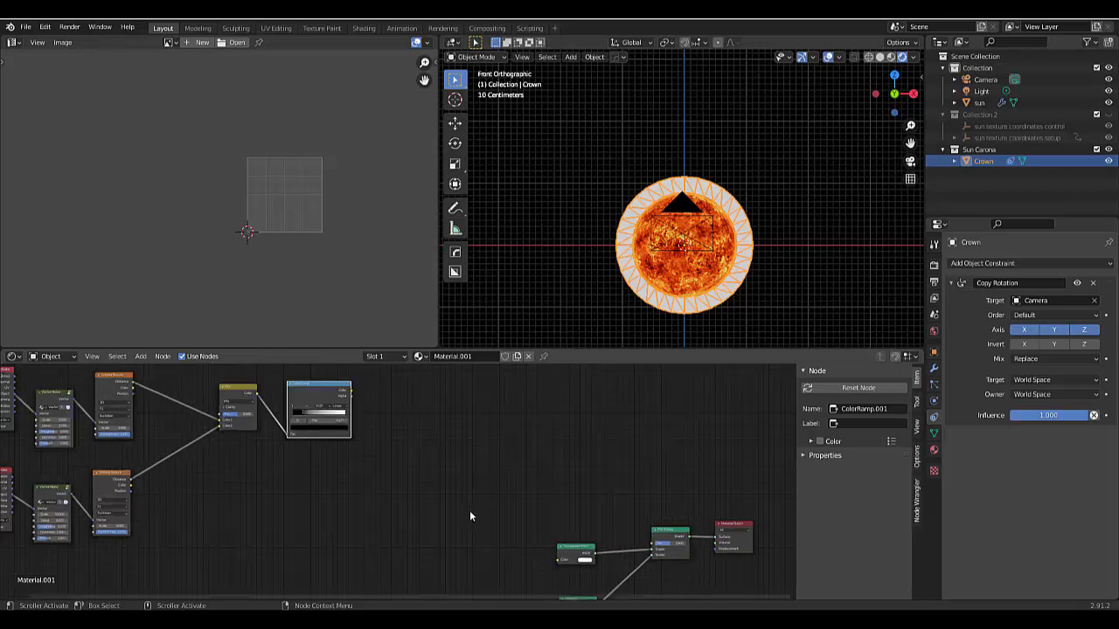
pyautogui.click(335, 376)
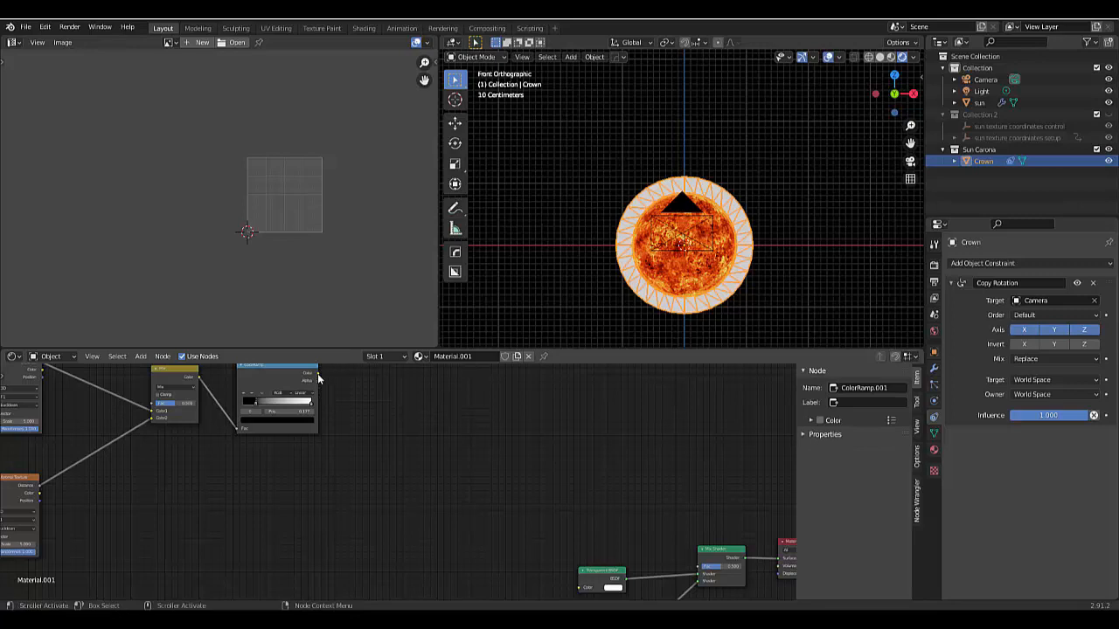
pyautogui.moveTo(318, 374); pyautogui.dragTo(700, 567)
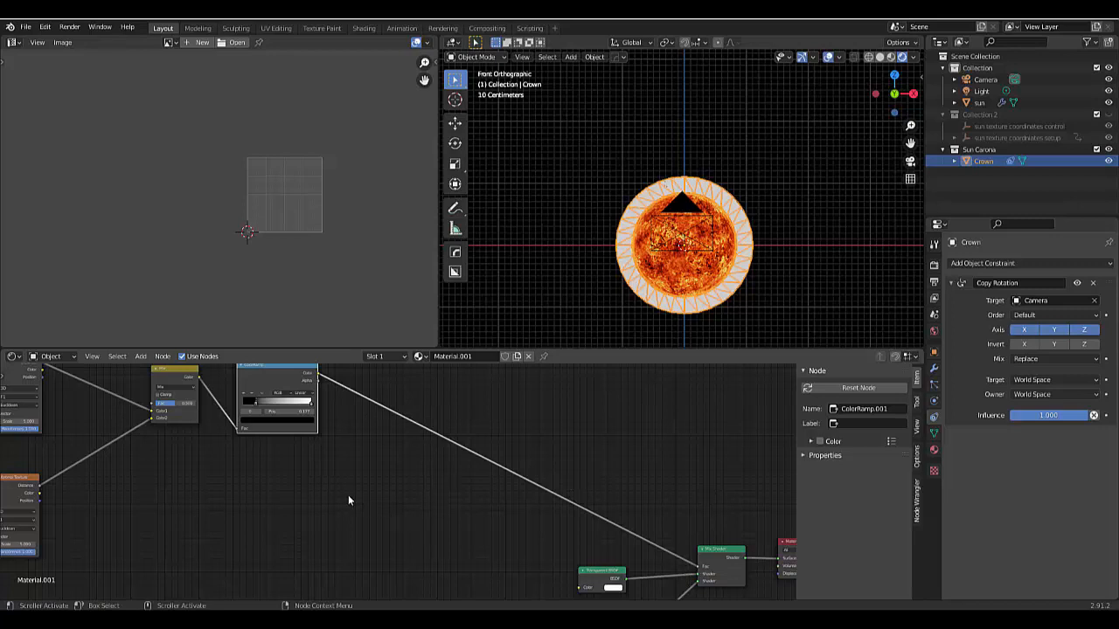
# - Delete the lower Texture Coordinate node and clear the object reference on the remaining one
pyautogui.scroll(-5, 348, 500)
pyautogui.scroll(4, 81, 492)
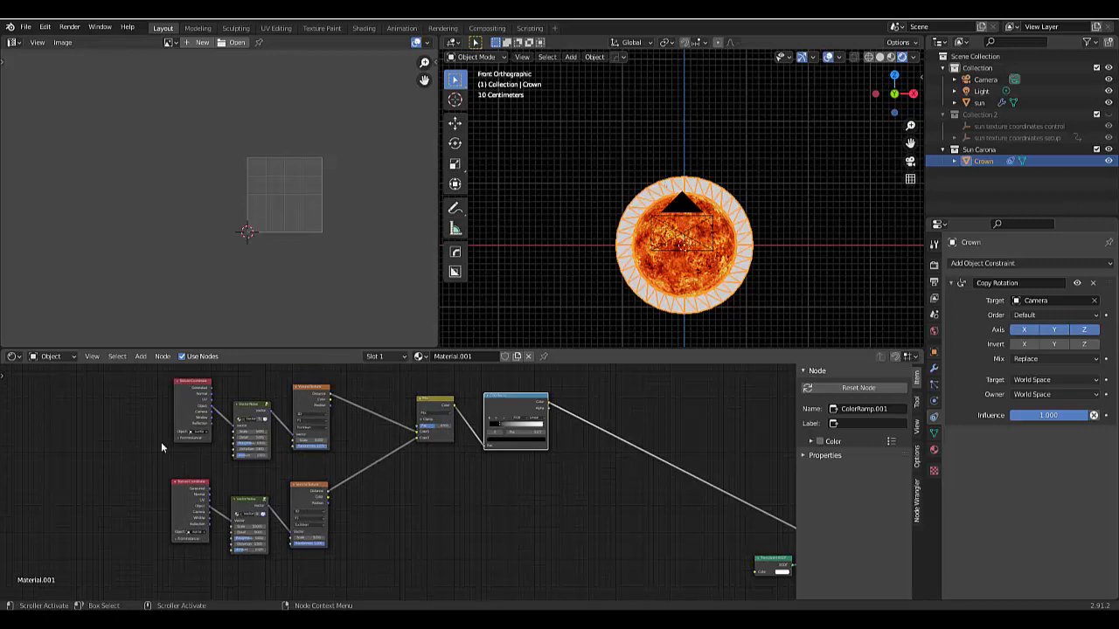
pyautogui.scroll(-1, 188, 489)
pyautogui.scroll(2, 177, 527)
pyautogui.scroll(3, 210, 515)
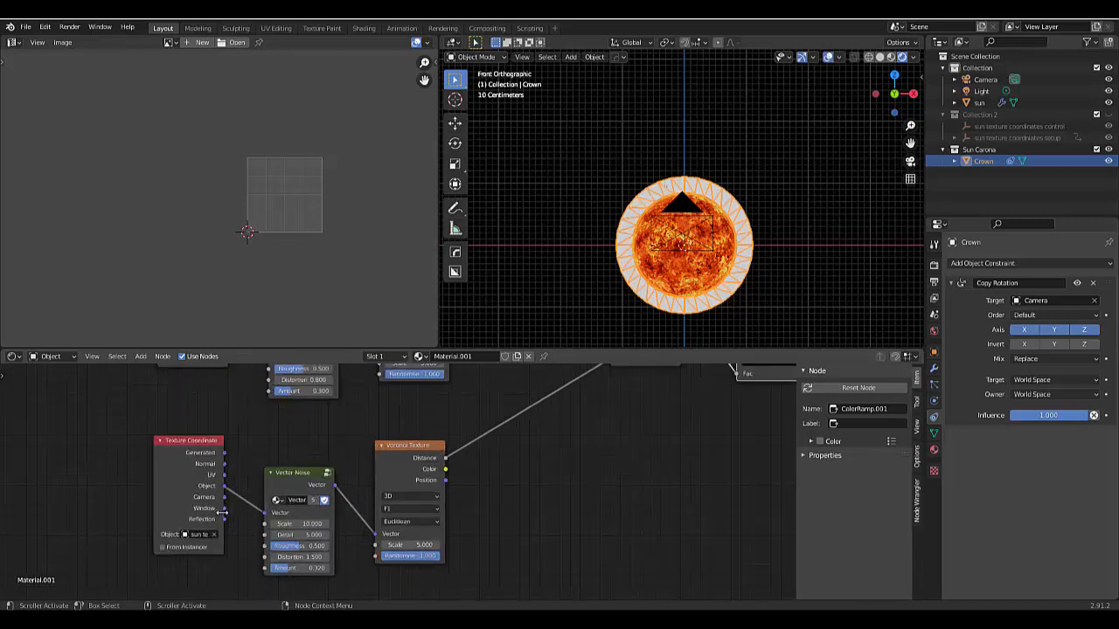
pyautogui.scroll(-3, 223, 513)
pyautogui.scroll(2, 189, 470)
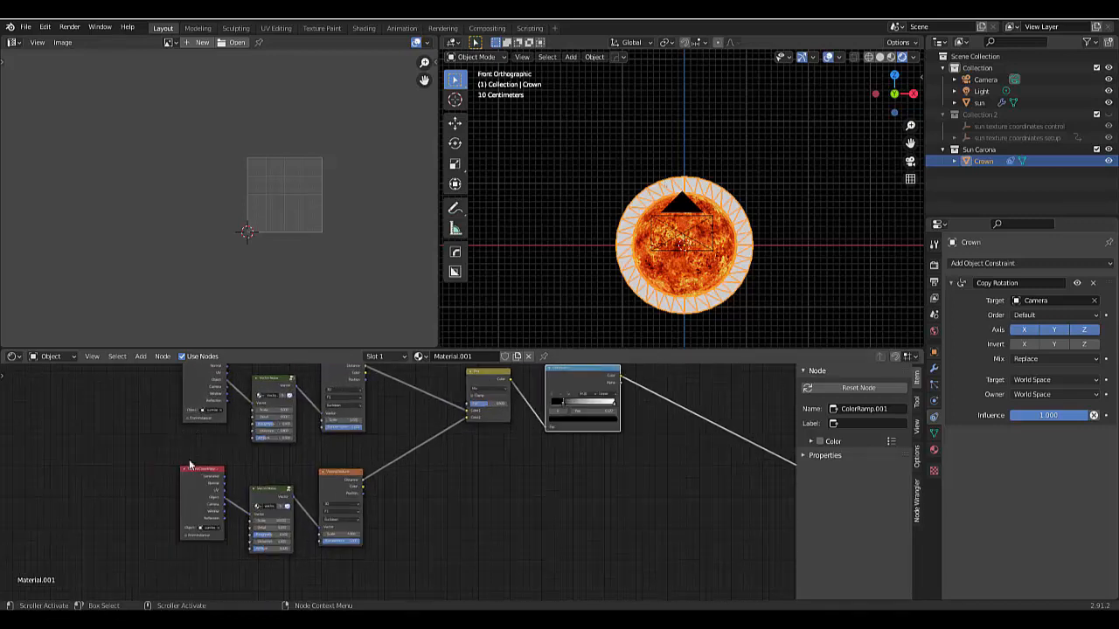
pyautogui.click(192, 498)
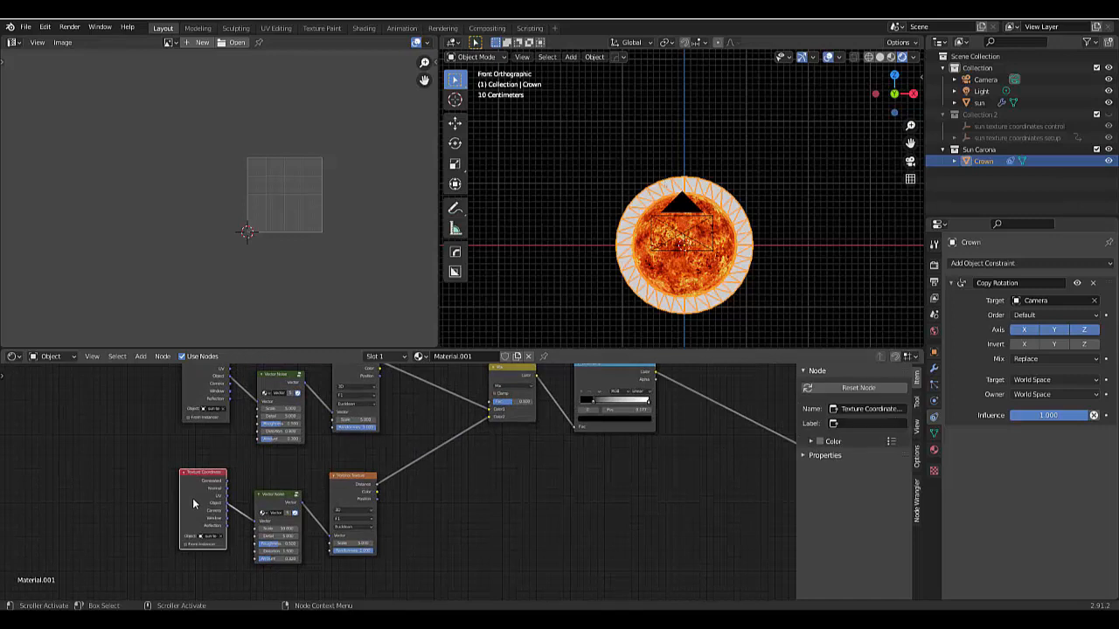
pyautogui.press('x')
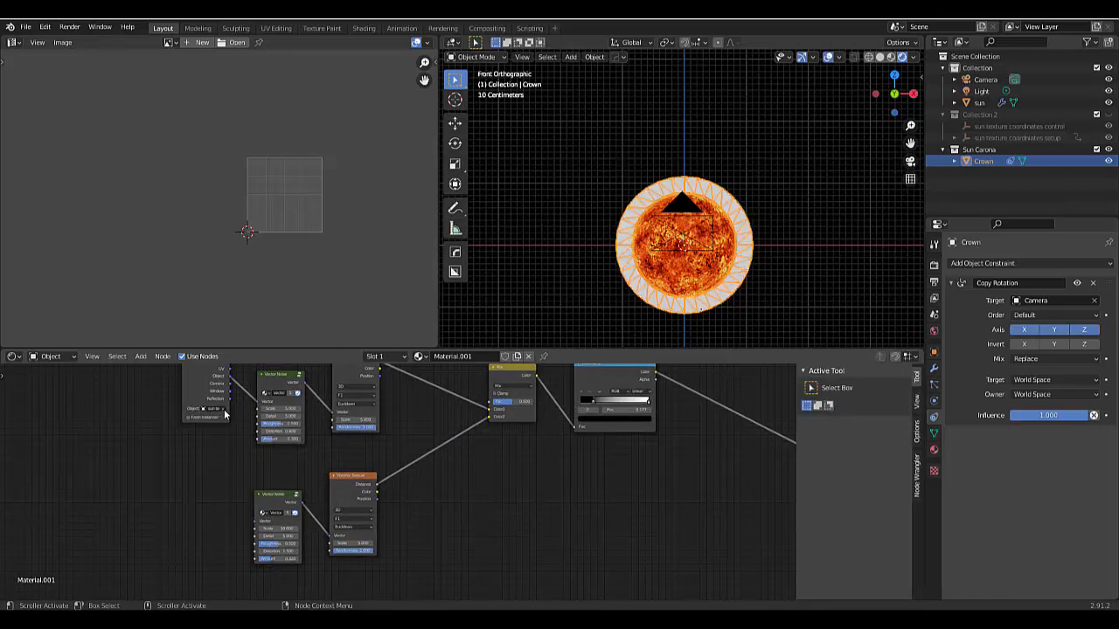
pyautogui.click(225, 411)
pyautogui.scroll(-2, 227, 454)
pyautogui.scroll(-1, 198, 508)
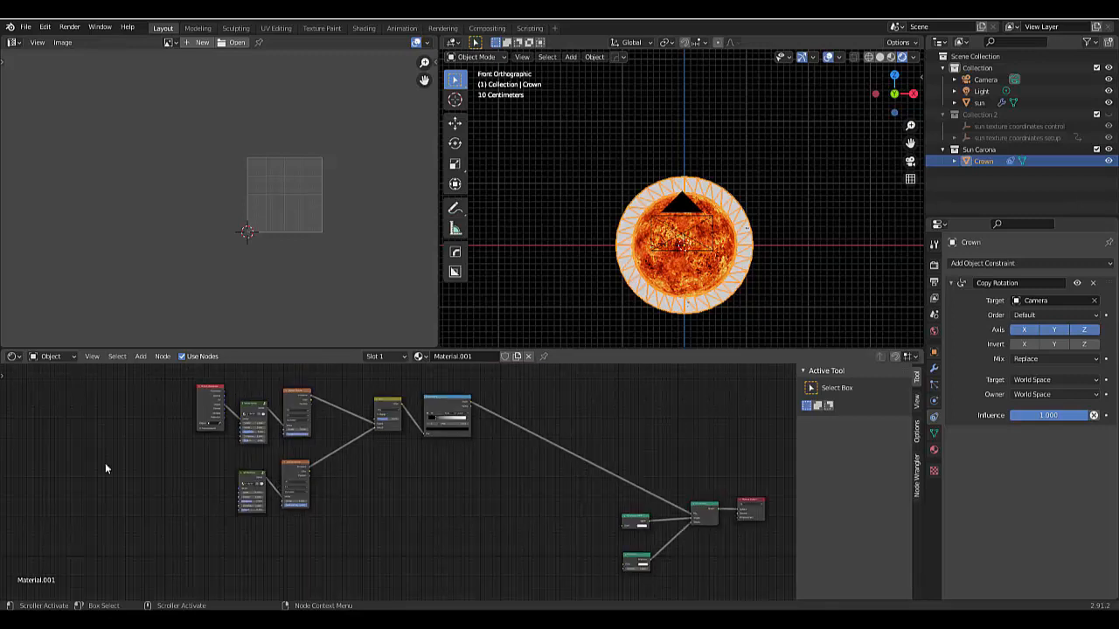
# - Move the Texture Coordinate node further left and connect its UV output to the Vector inputs of both Vector Noise nodes
pyautogui.scroll(3, 113, 433)
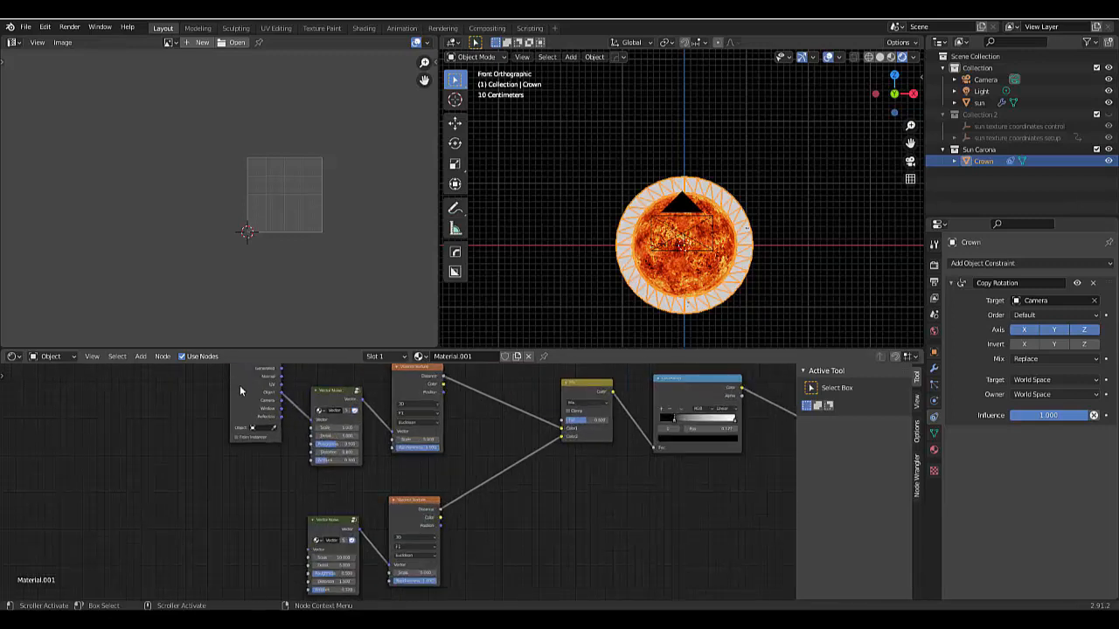
pyautogui.moveTo(239, 390); pyautogui.dragTo(311, 421)
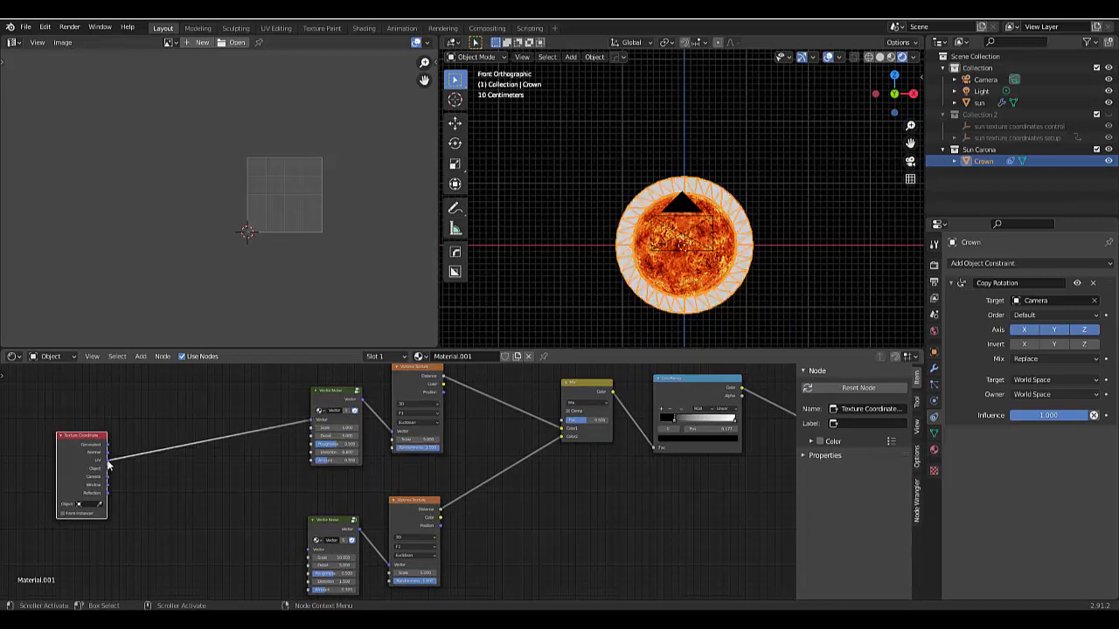
pyautogui.moveTo(107, 468); pyautogui.dragTo(305, 555)
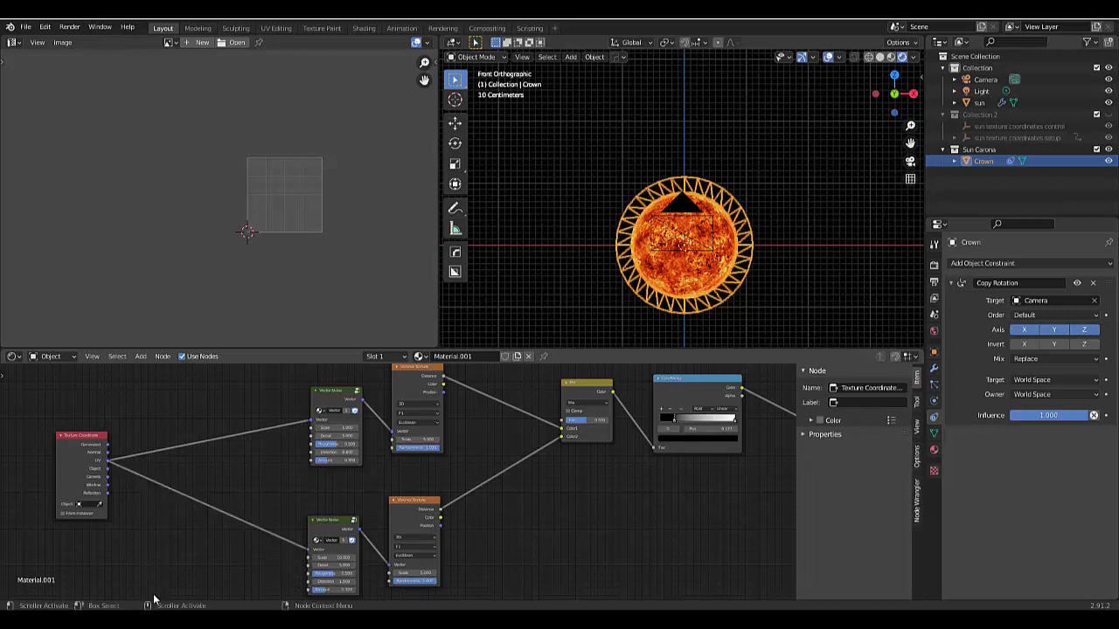
pyautogui.rightClick(179, 430)
pyautogui.keyDown('shift'); pyautogui.moveTo(186, 413); pyautogui.dragTo(187, 470, button='right'); pyautogui.keyUp('shift')
pyautogui.keyDown('shift'); pyautogui.moveTo(169, 409); pyautogui.dragTo(182, 569, button='right'); pyautogui.keyUp('shift')
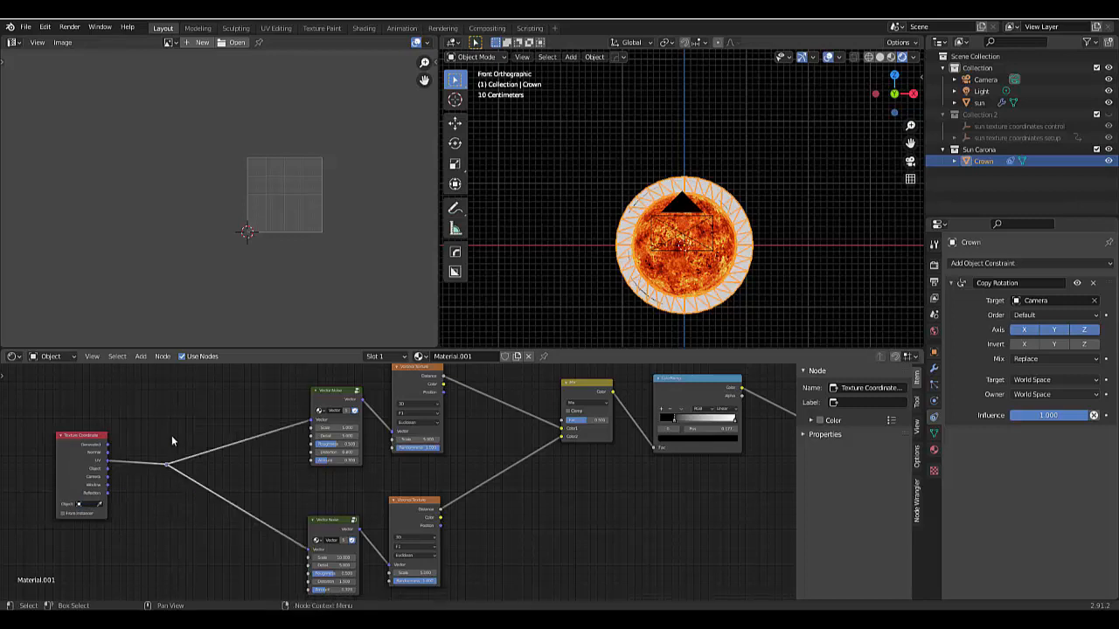
pyautogui.hotkey('ctrl', 'x')
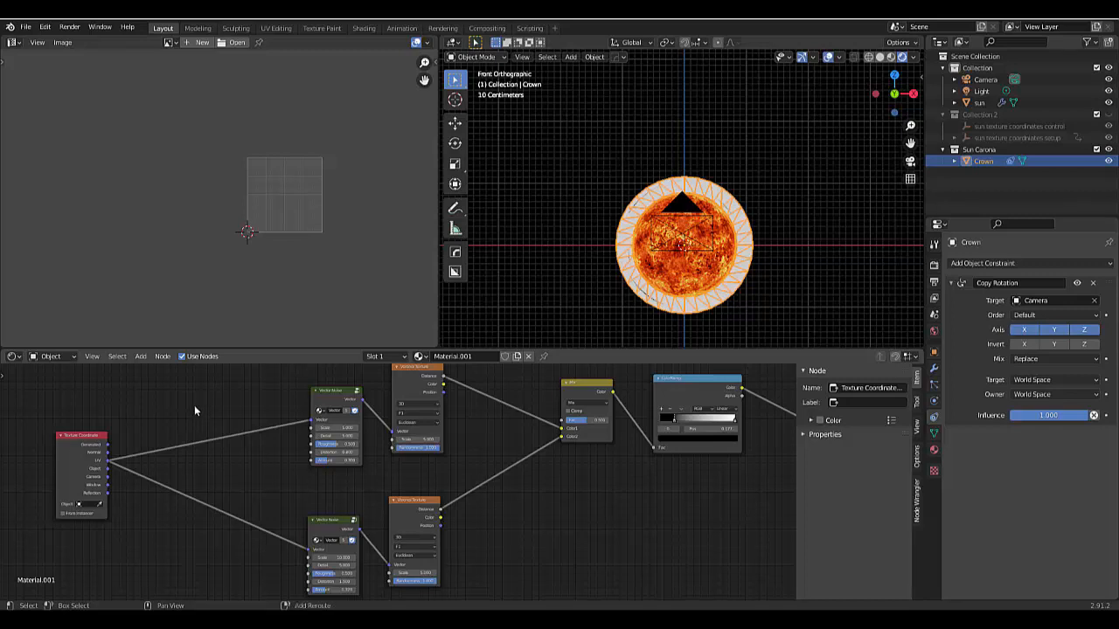
# - Insert one shared reroute point across both UV links and move it close to the Vector Noise nodes
pyautogui.keyDown('shift'); pyautogui.moveTo(192, 407); pyautogui.dragTo(179, 531, button='right'); pyautogui.keyUp('shift')
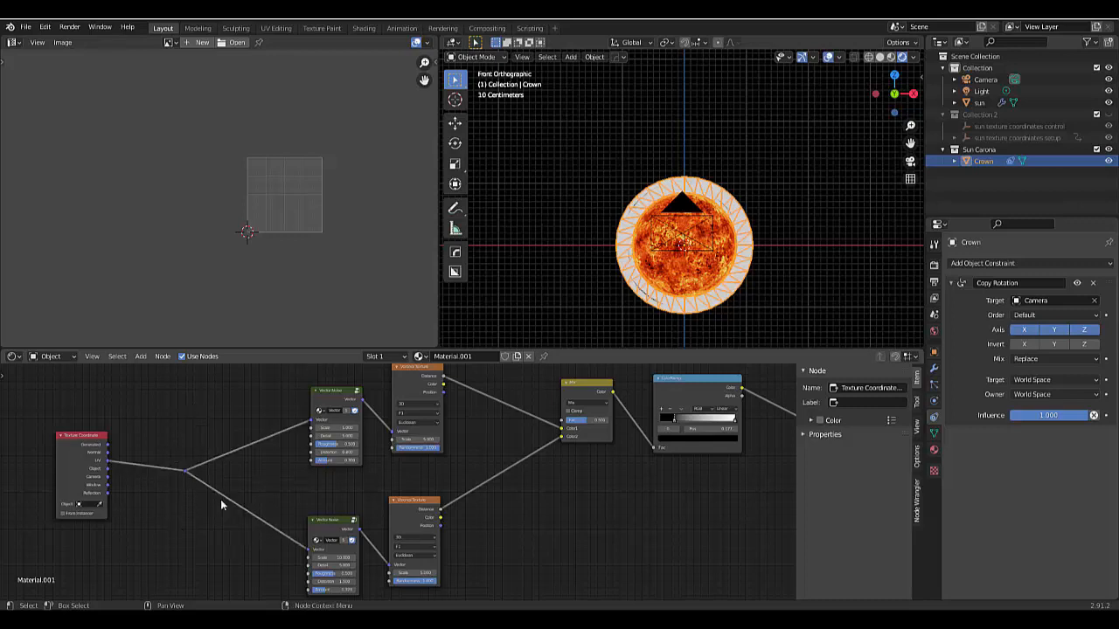
pyautogui.press('g')
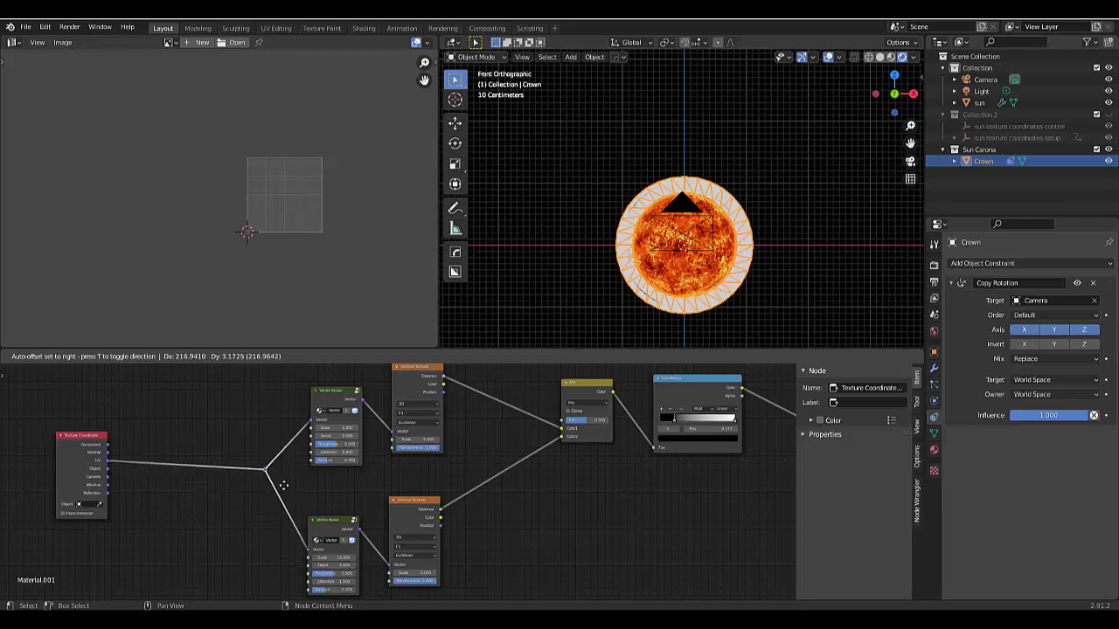
pyautogui.click(283, 485)
pyautogui.scroll(-5, 134, 536)
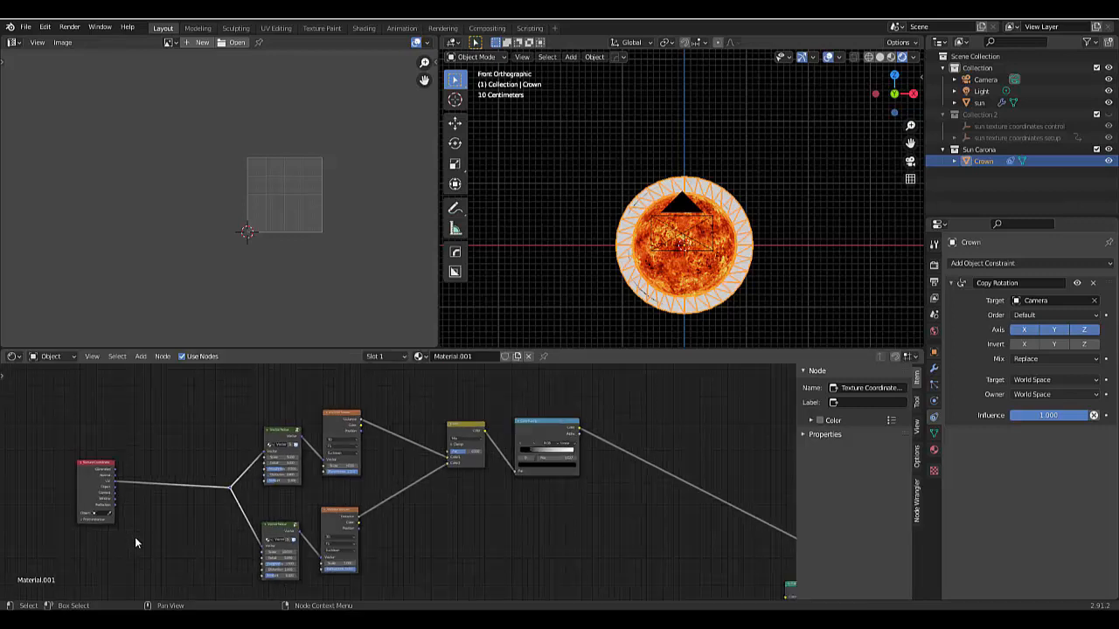
pyautogui.scroll(2, 36, 506)
pyautogui.scroll(2, 36, 511)
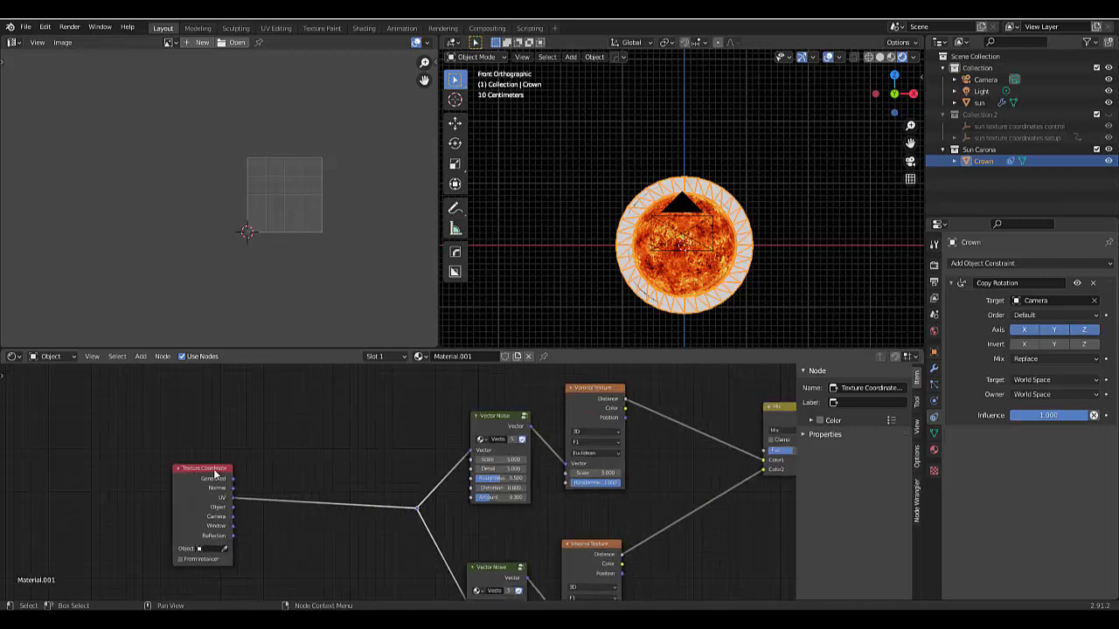
# - Move the Texture Coordinate node much further left, leaving room for more nodes before the reroute point
pyautogui.moveTo(210, 472); pyautogui.dragTo(45, 476)
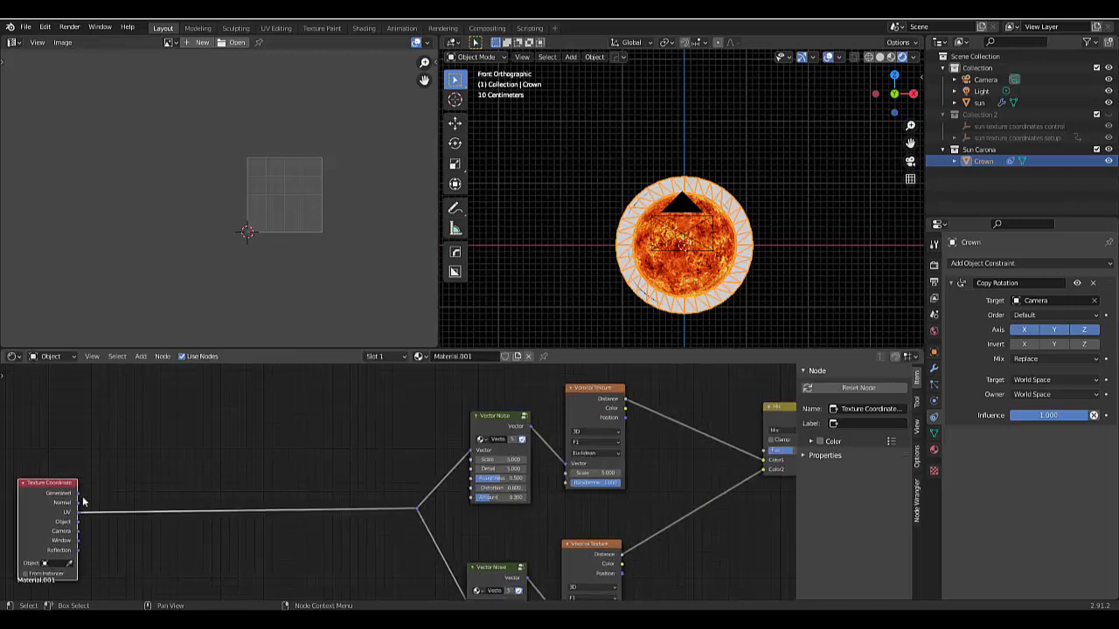
pyautogui.scroll(-2, 297, 499)
pyautogui.scroll(-1, 332, 523)
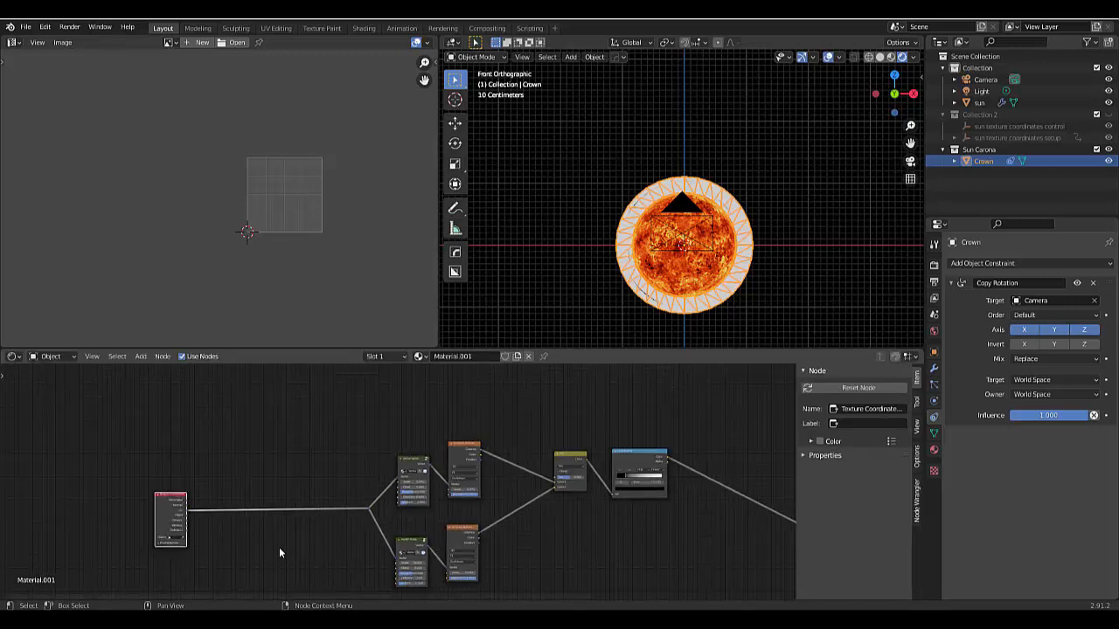
pyautogui.scroll(3, 676, 313)
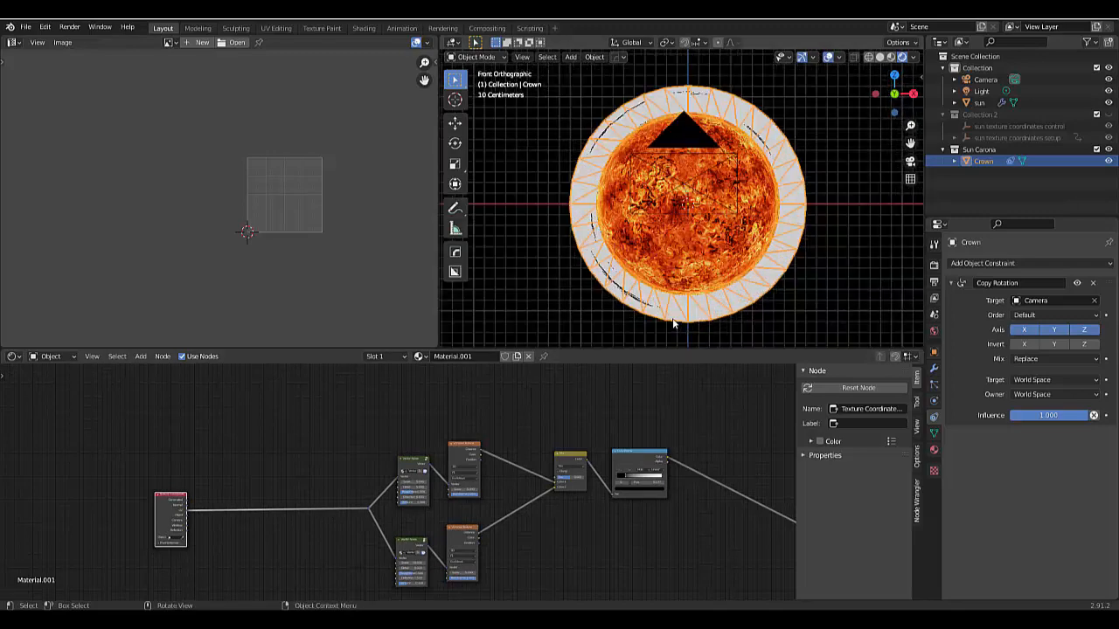
pyautogui.scroll(3, 673, 324)
pyautogui.scroll(-1, 597, 341)
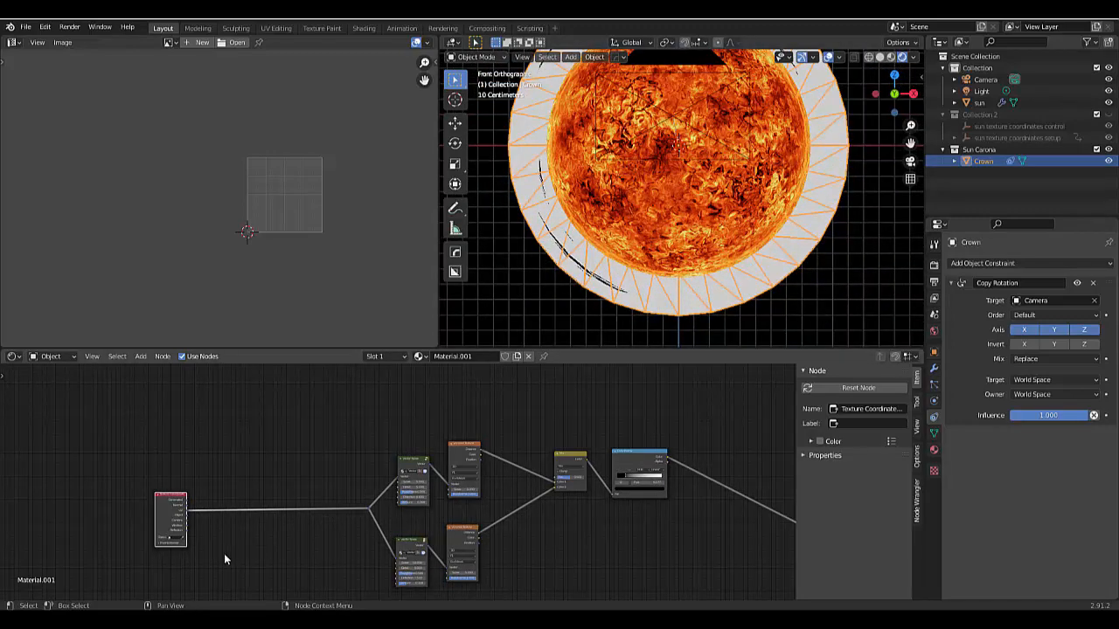
# - Insert a Separate XYZ node on the UV link directly after the Texture Coordinate node
pyautogui.scroll(-2, 208, 541)
pyautogui.scroll(3, 223, 530)
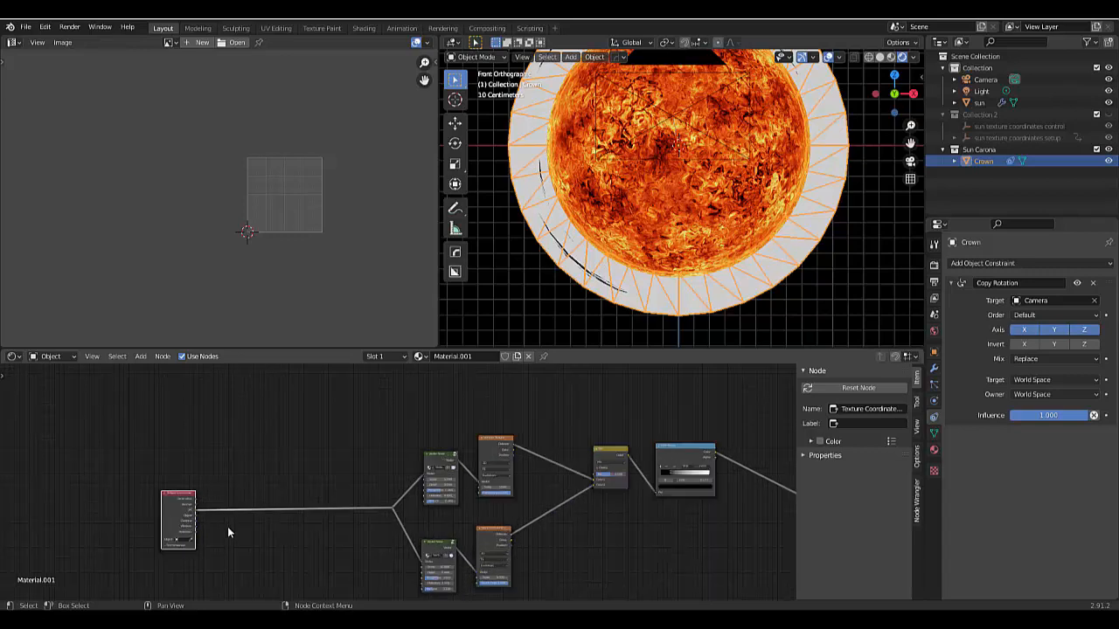
pyautogui.hotkey('shift', 'a')
pyautogui.moveTo(211, 550)
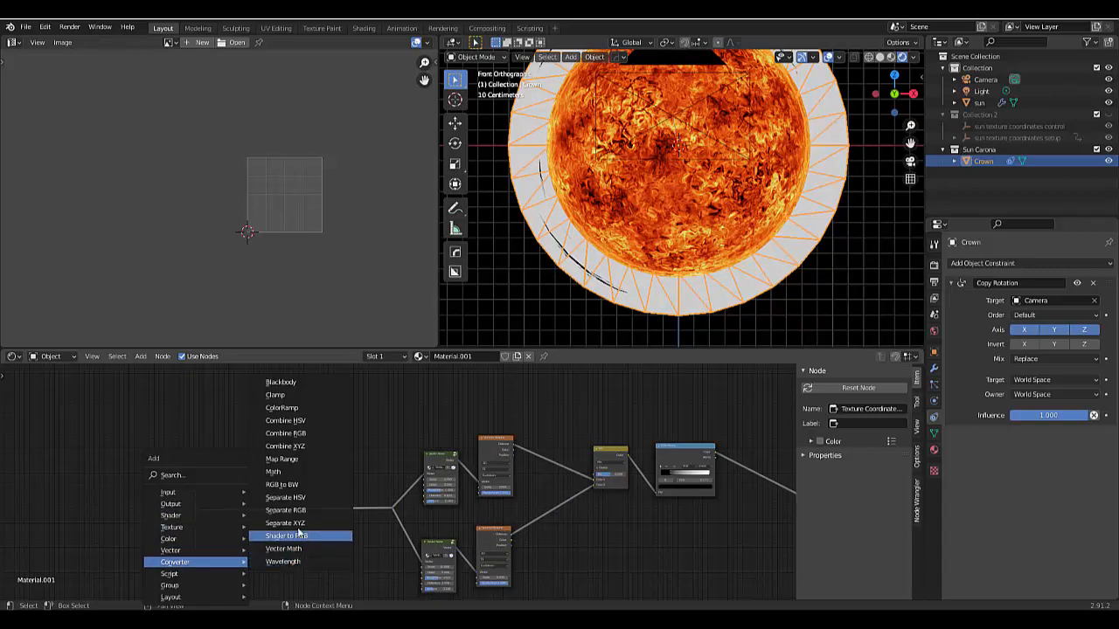
pyautogui.click(288, 522)
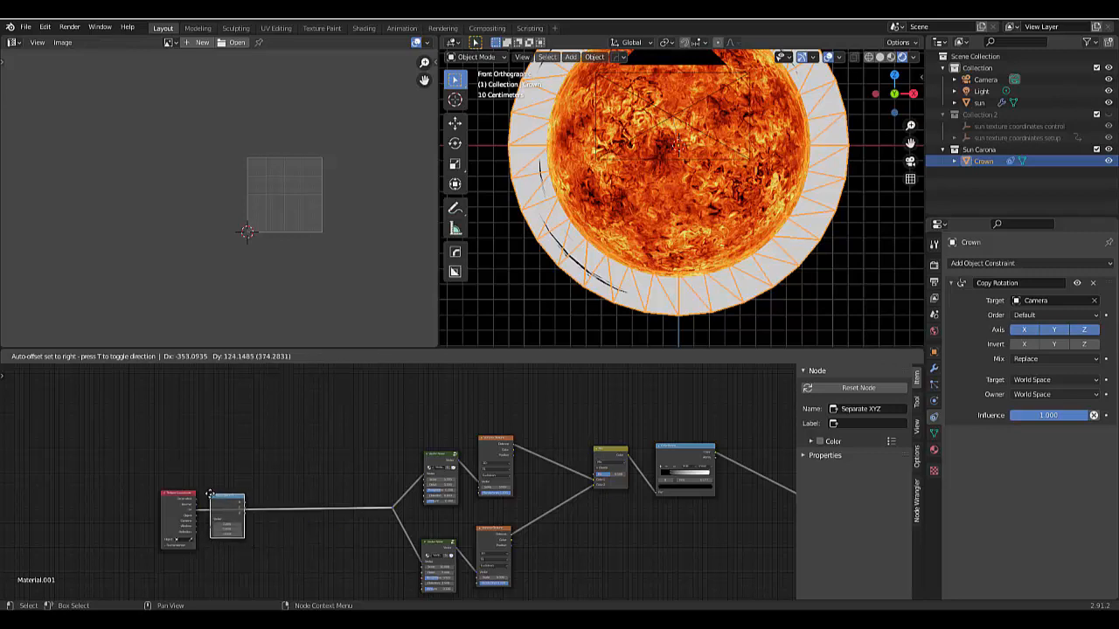
pyautogui.click(211, 495)
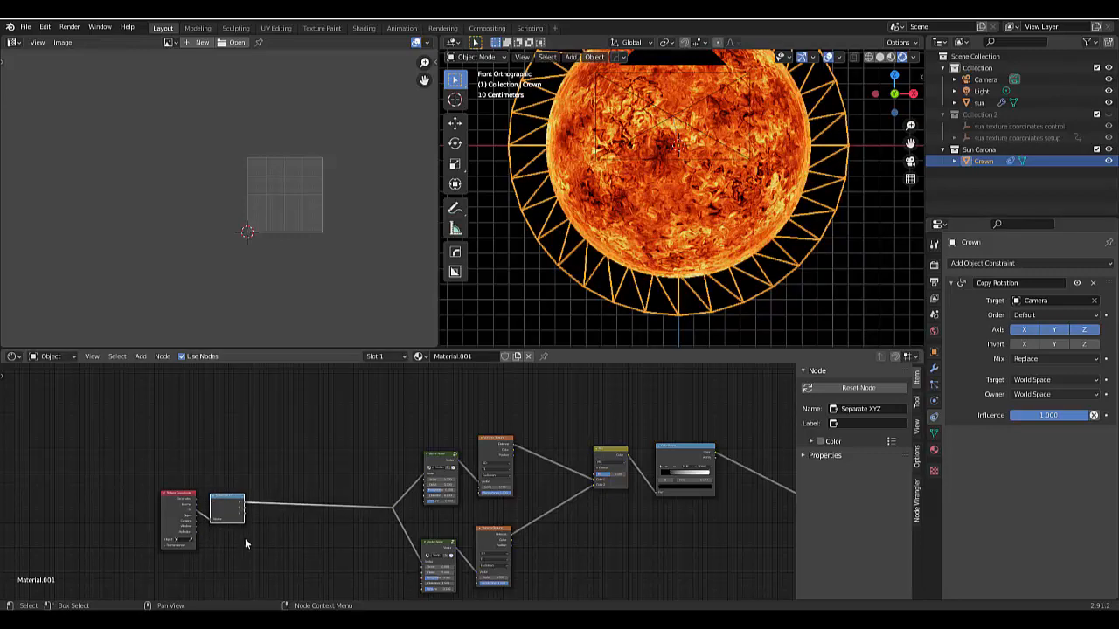
# - Insert a Combine XYZ node on the link between the Separate XYZ node and the reroute point
pyautogui.hotkey('shift', 'a')
pyautogui.moveTo(244, 538)
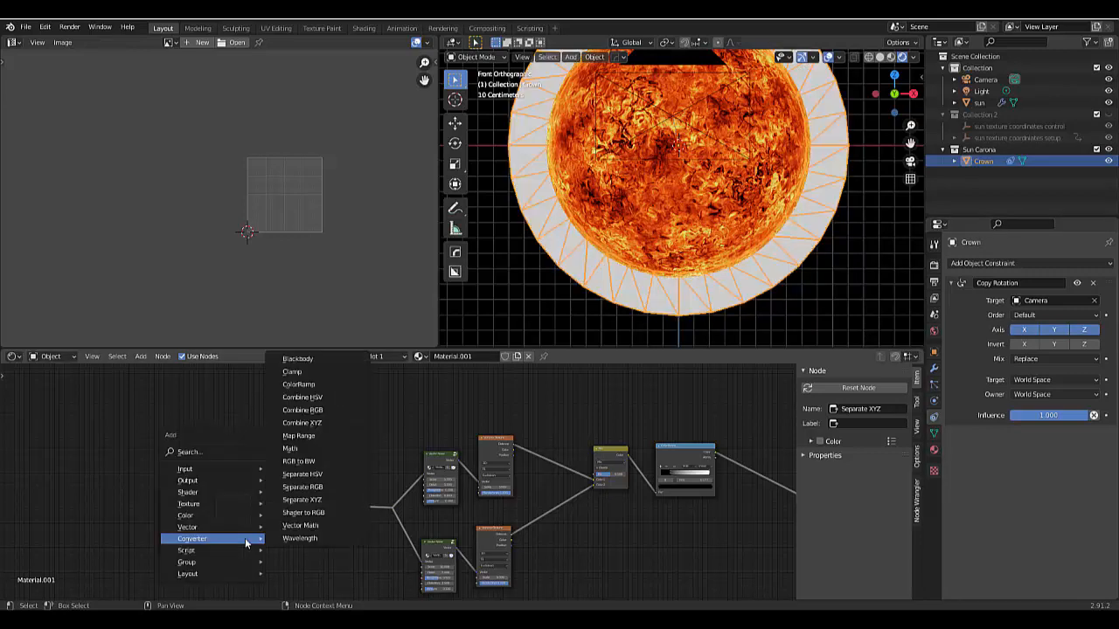
pyautogui.click(320, 423)
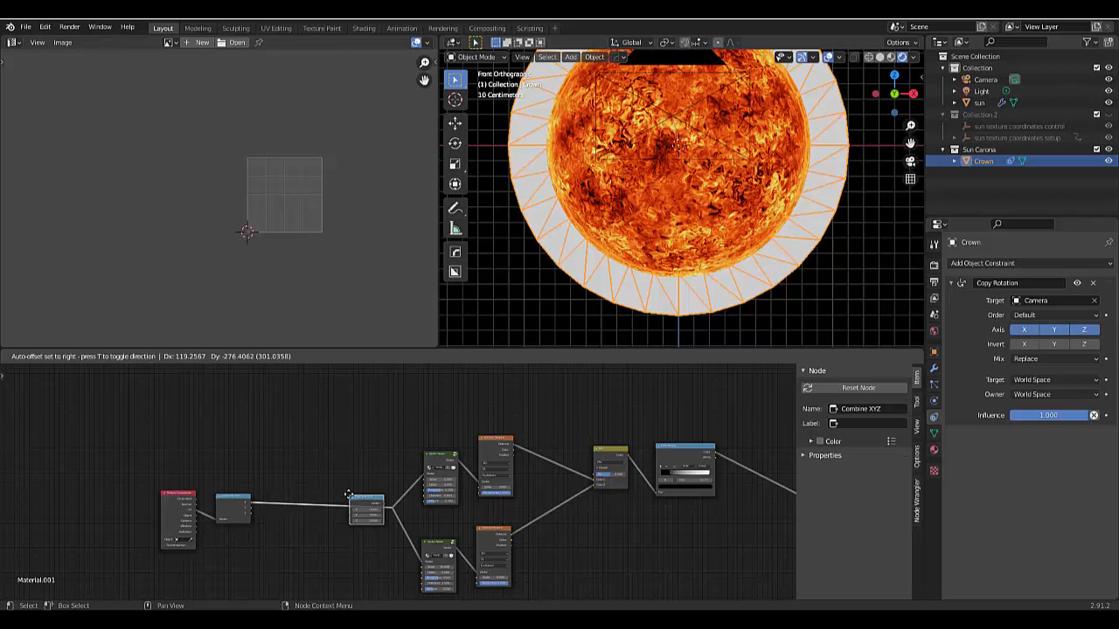
pyautogui.click(348, 495)
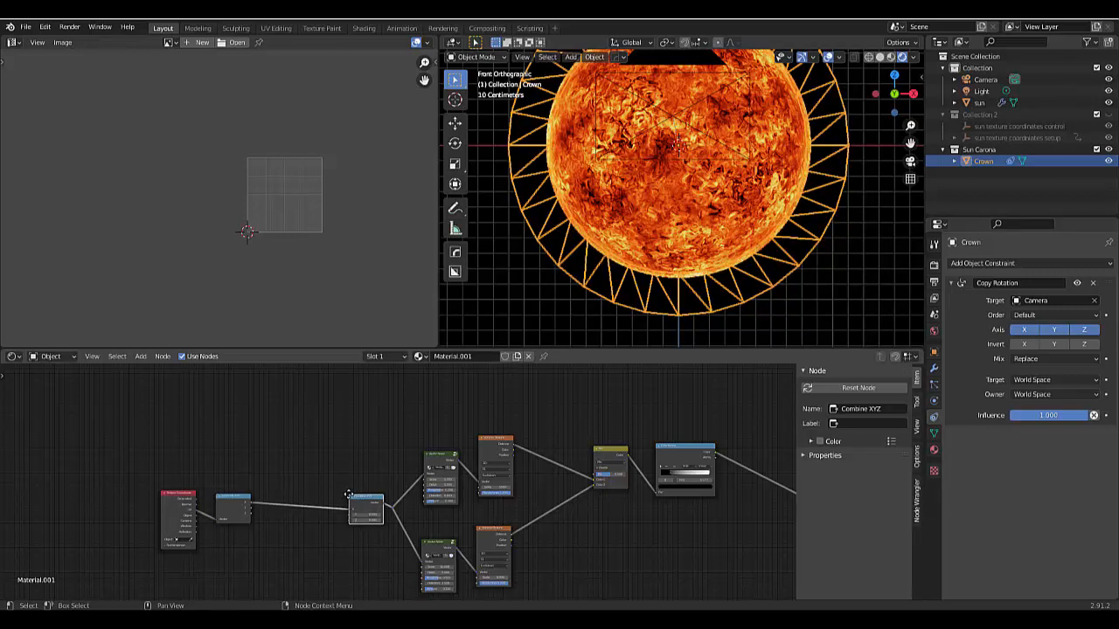
pyautogui.hotkey('ctrl', 'z')
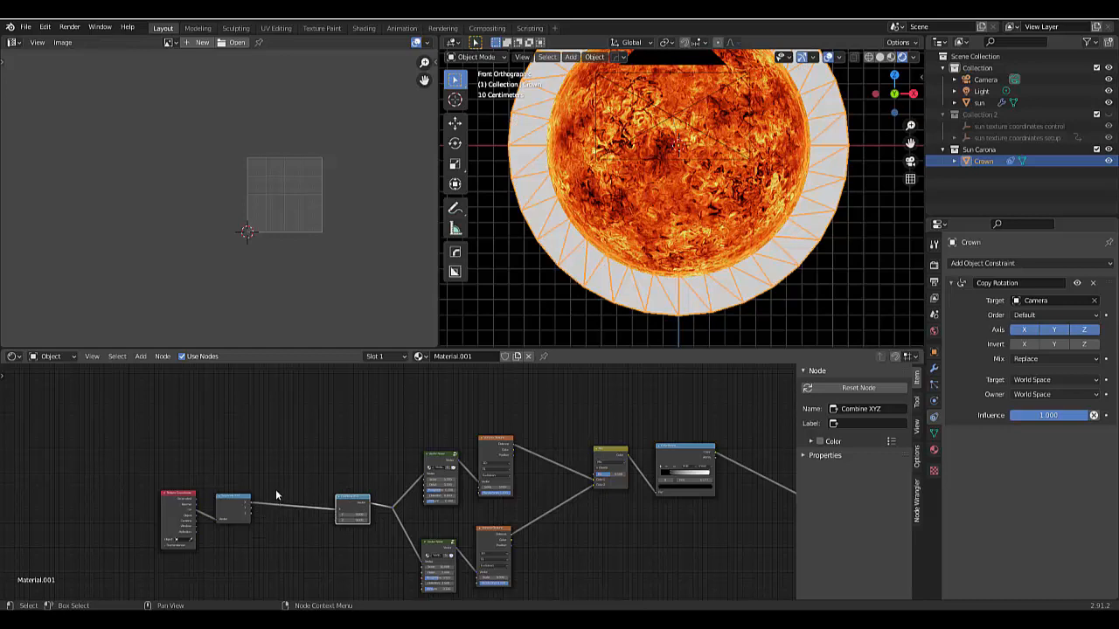
# - Insert a Math node on the X link between Separate XYZ and Combine XYZ, and raise it above them
pyautogui.hotkey('shift', 'a')
pyautogui.moveTo(295, 491)
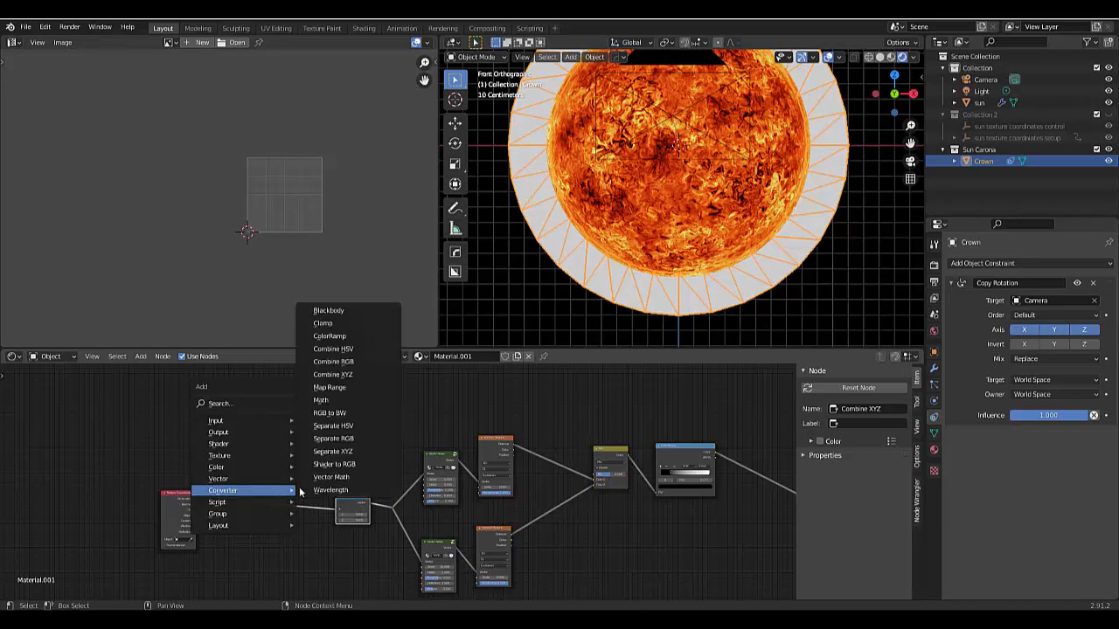
pyautogui.click(327, 399)
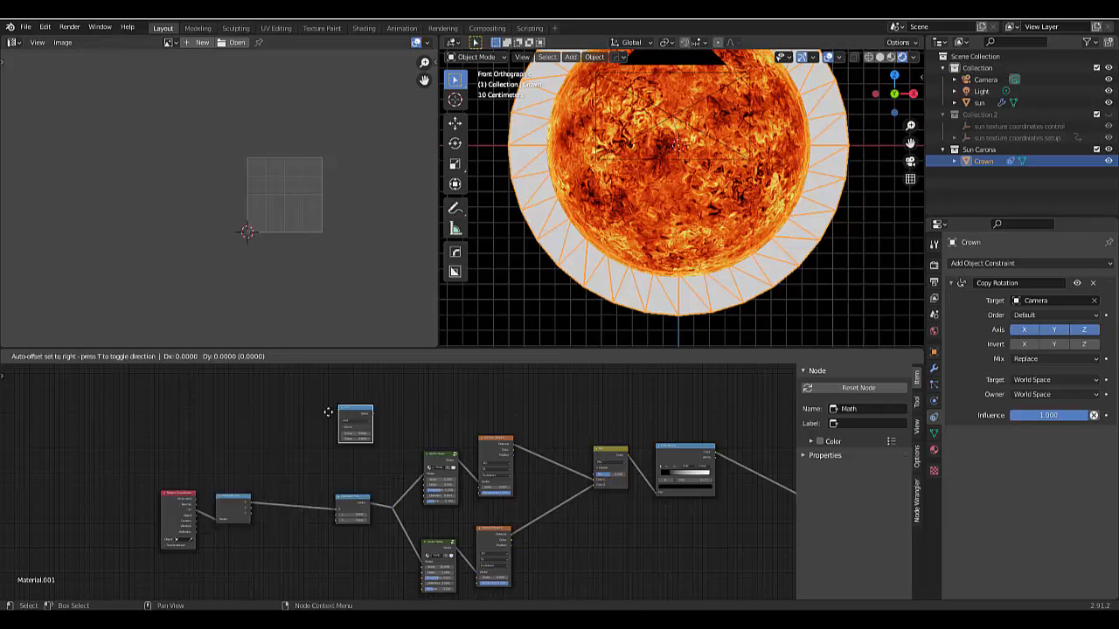
pyautogui.click(287, 481)
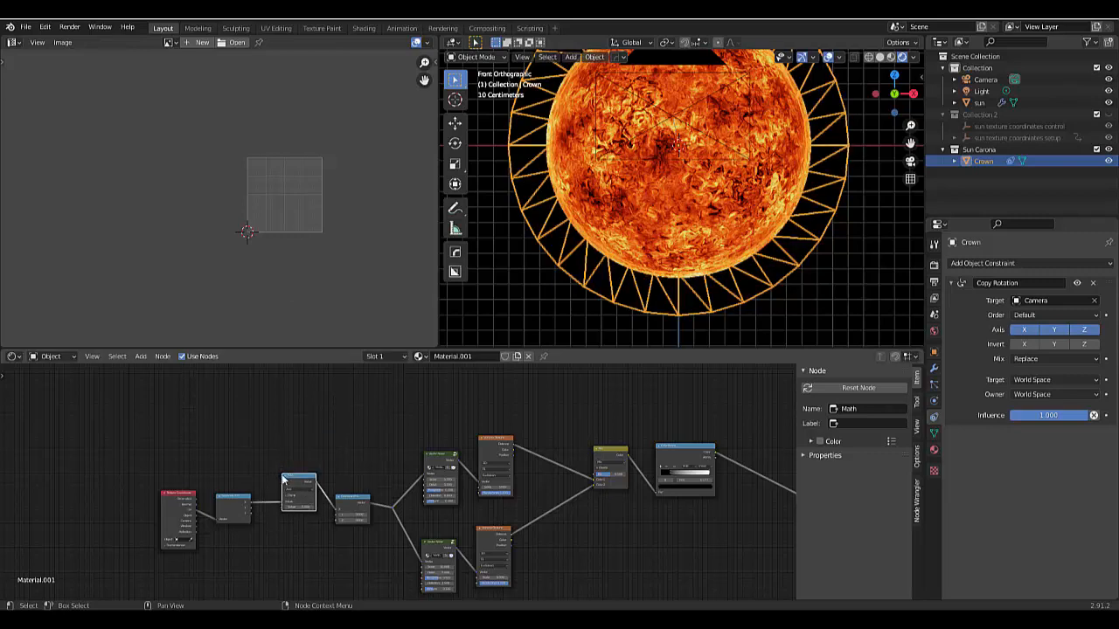
pyautogui.click(288, 426)
pyautogui.moveTo(294, 477); pyautogui.dragTo(295, 425)
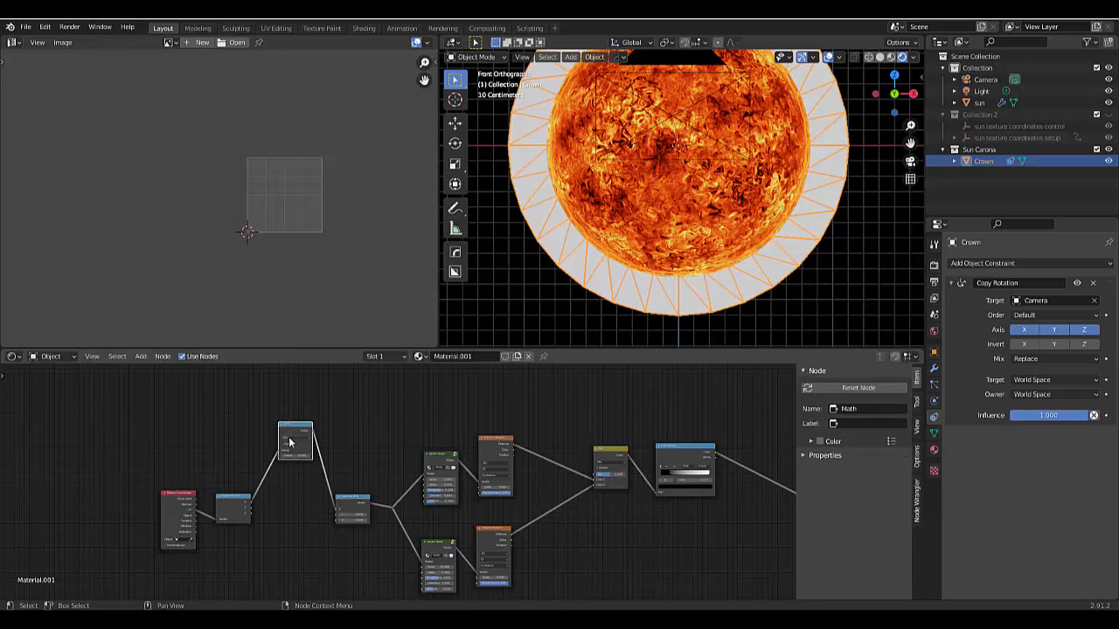
# - Switch the Math node's operation to Multiply and set its second value to 13
pyautogui.click(290, 440)
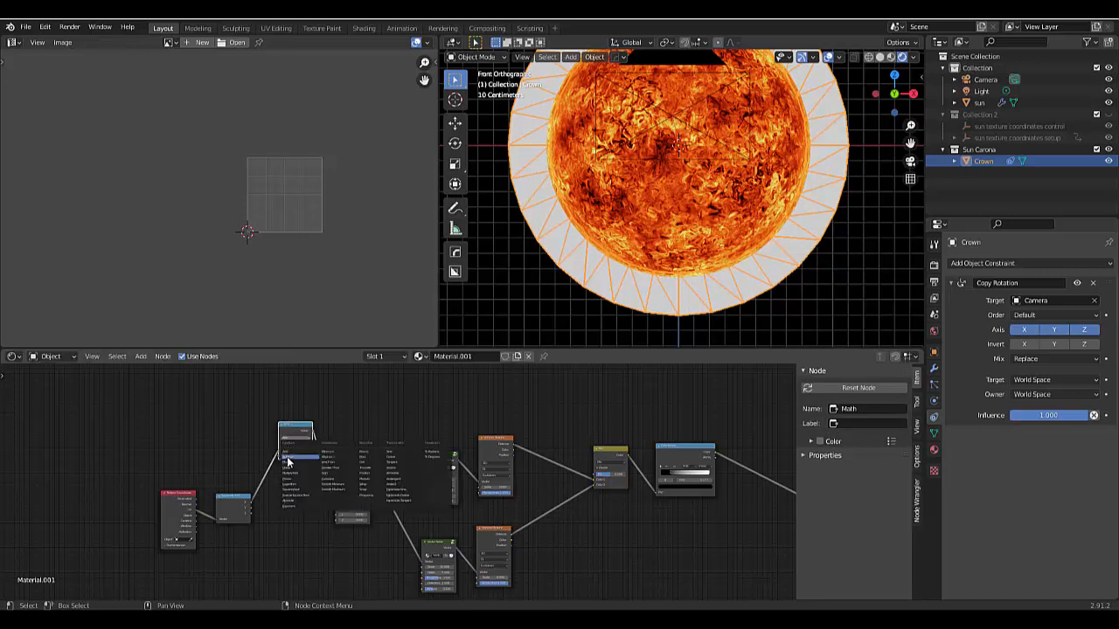
pyautogui.click(287, 465)
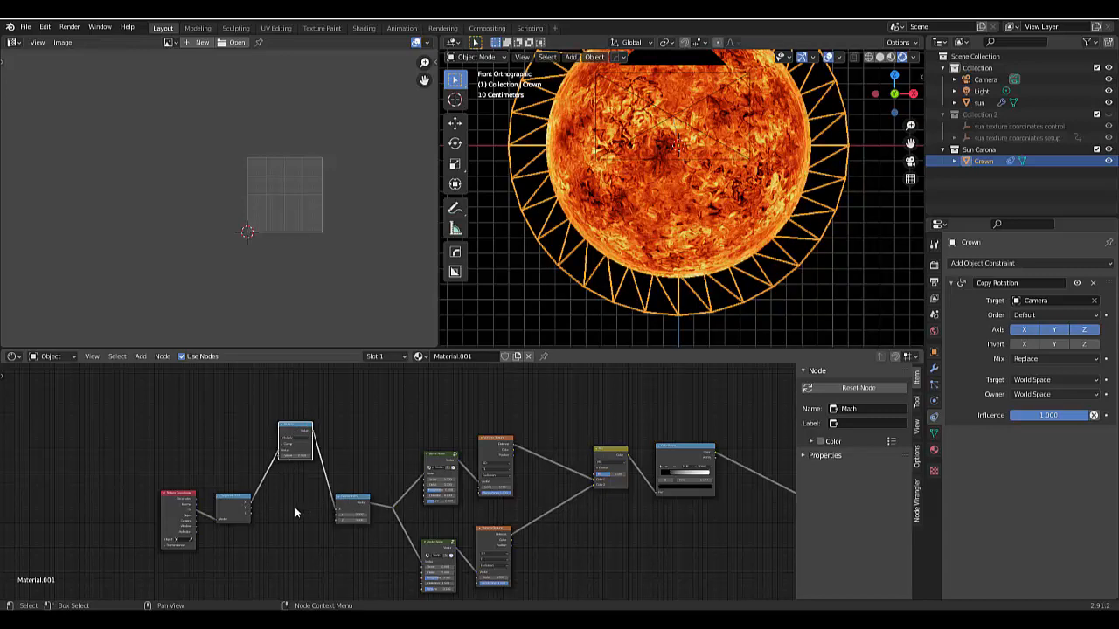
pyautogui.scroll(2, 295, 512)
pyautogui.scroll(1, 295, 513)
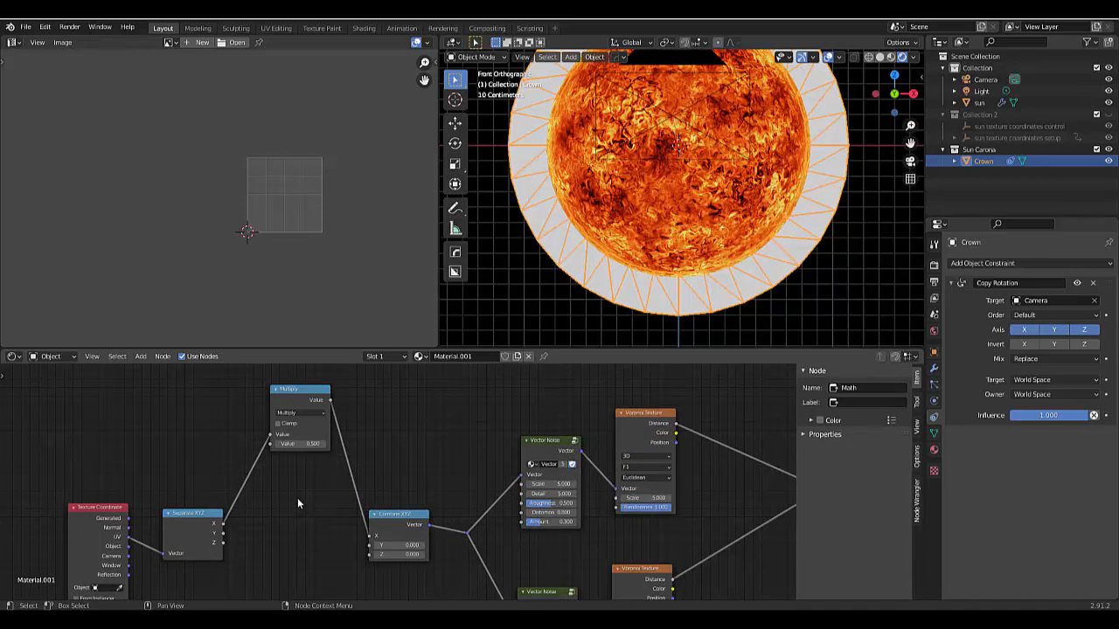
pyautogui.scroll(1, 297, 498)
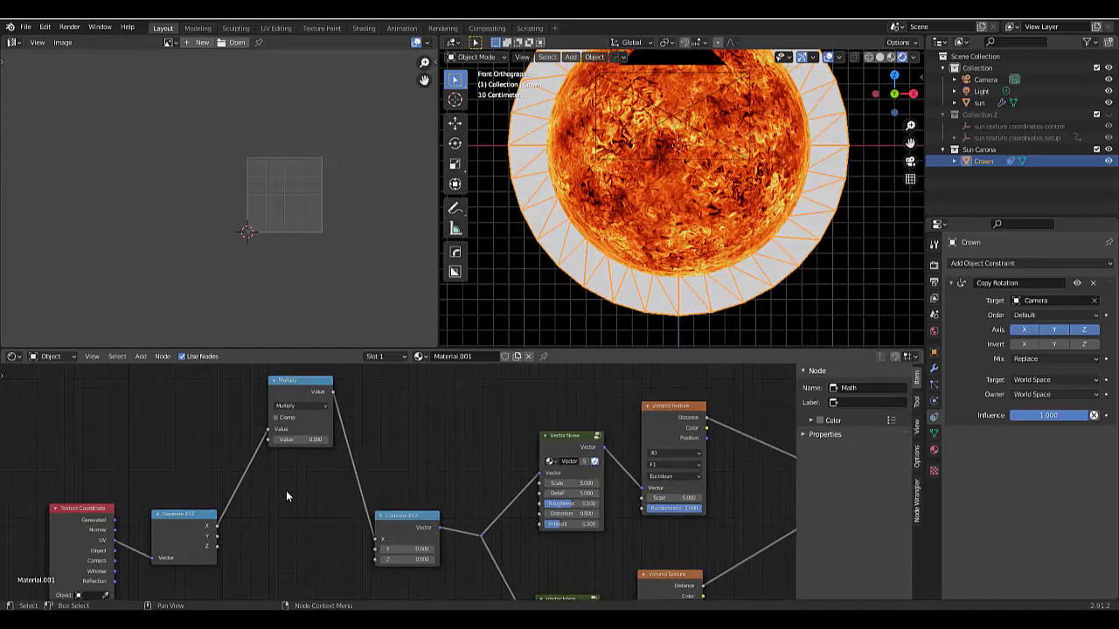
pyautogui.click(304, 440)
pyautogui.write('13')
pyautogui.press('Return')
# - Connect the Y and Z outputs of Separate XYZ to the matching inputs of Combine XYZ
pyautogui.moveTo(216, 535); pyautogui.dragTo(375, 549)
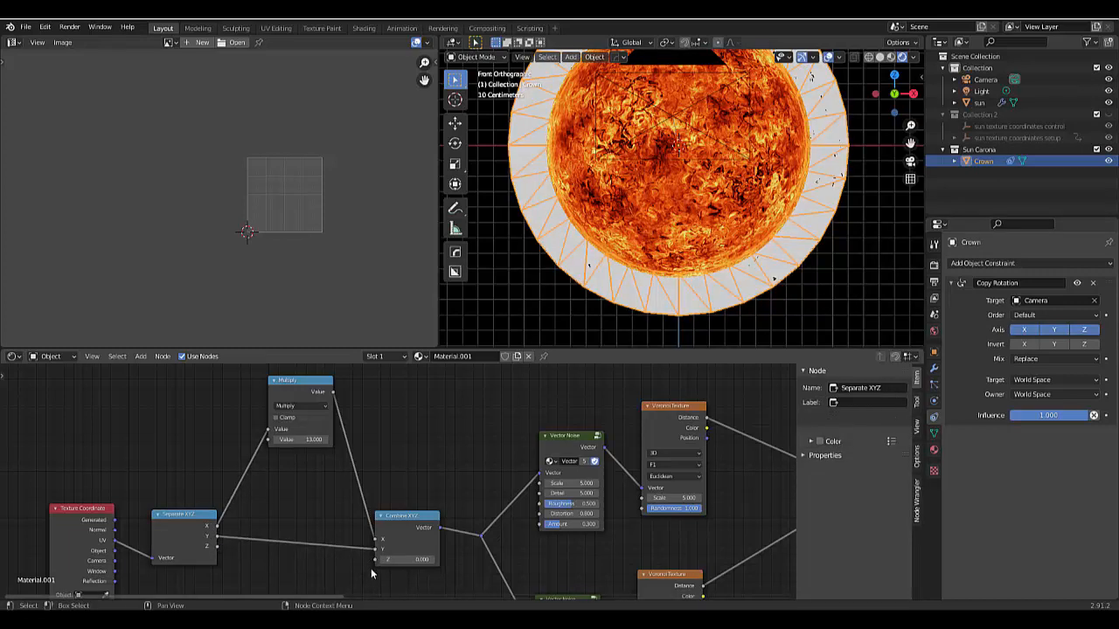
pyautogui.moveTo(352, 568)
pyautogui.keyDown('ctrl'); pyautogui.mouseDown(button='right')
pyautogui.moveTo(371, 566)
pyautogui.moveTo(219, 561)
pyautogui.mouseUp(button='right'); pyautogui.keyUp('ctrl')
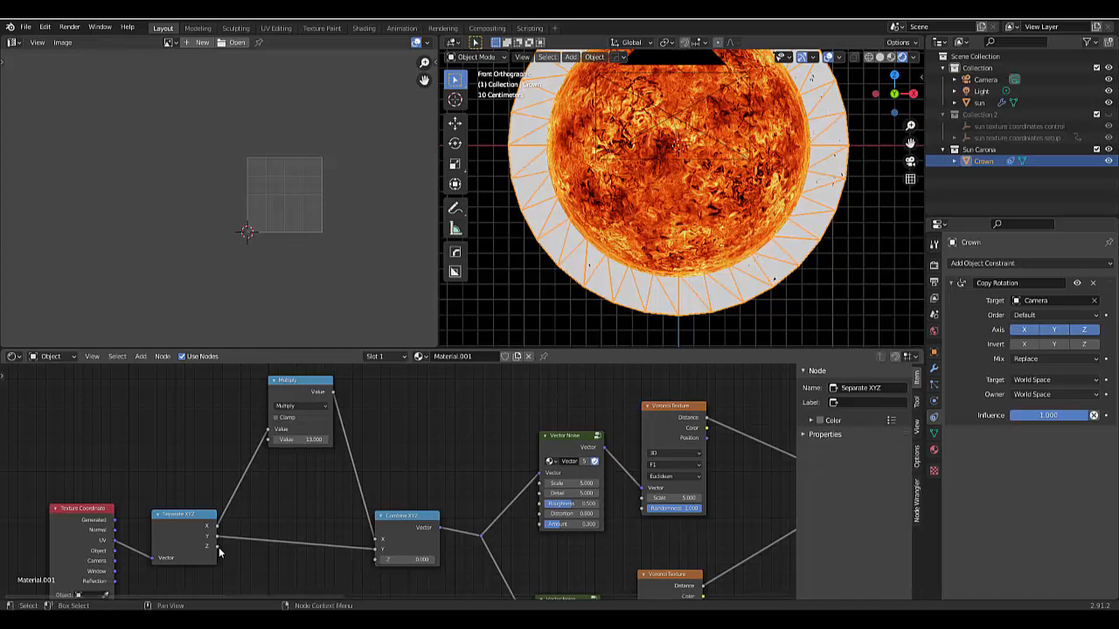
pyautogui.moveTo(306, 560); pyautogui.dragTo(379, 559)
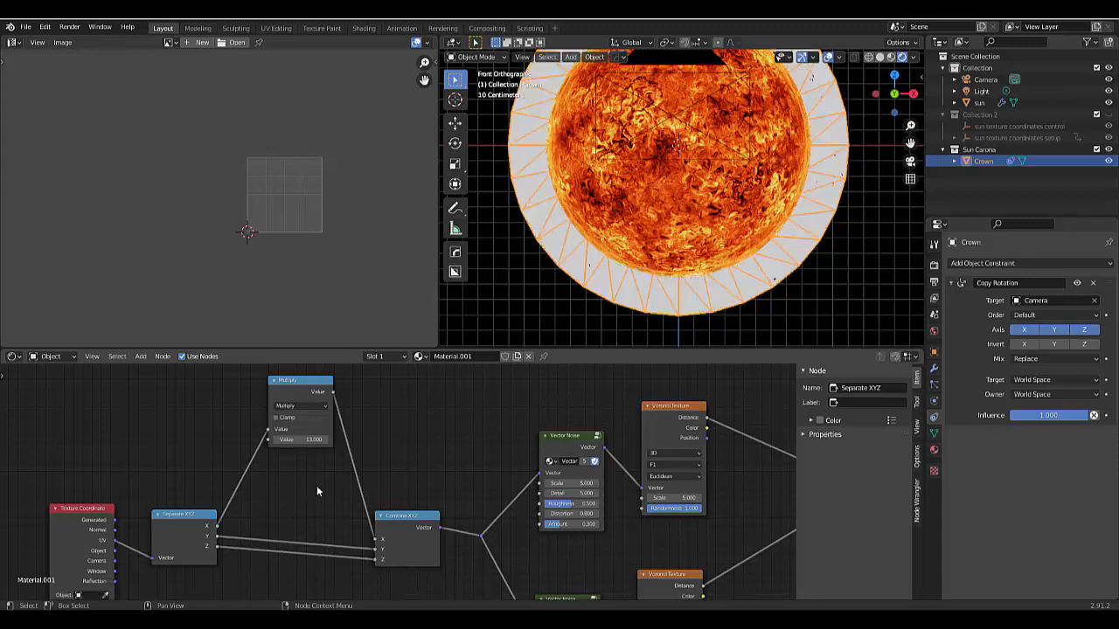
# - Preview the ColorRamp's Color output directly on the crown ring
pyautogui.scroll(-4, 313, 490)
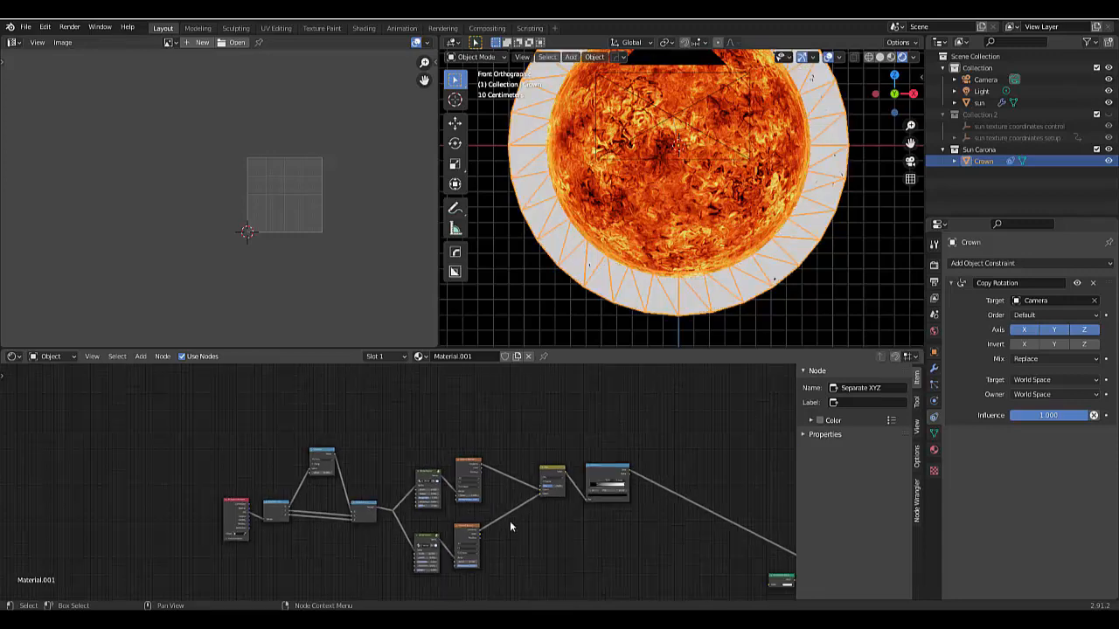
pyautogui.scroll(1, 624, 495)
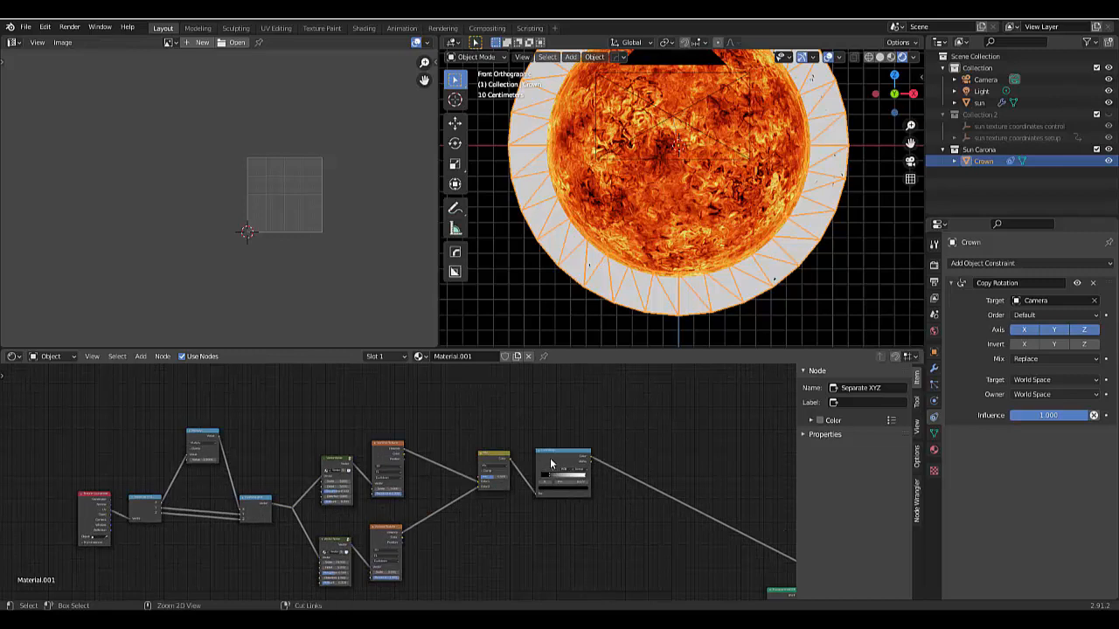
pyautogui.keyDown('ctrl'); pyautogui.keyDown('shift'); pyautogui.click(550, 463); pyautogui.keyUp('shift'); pyautogui.keyUp('ctrl')
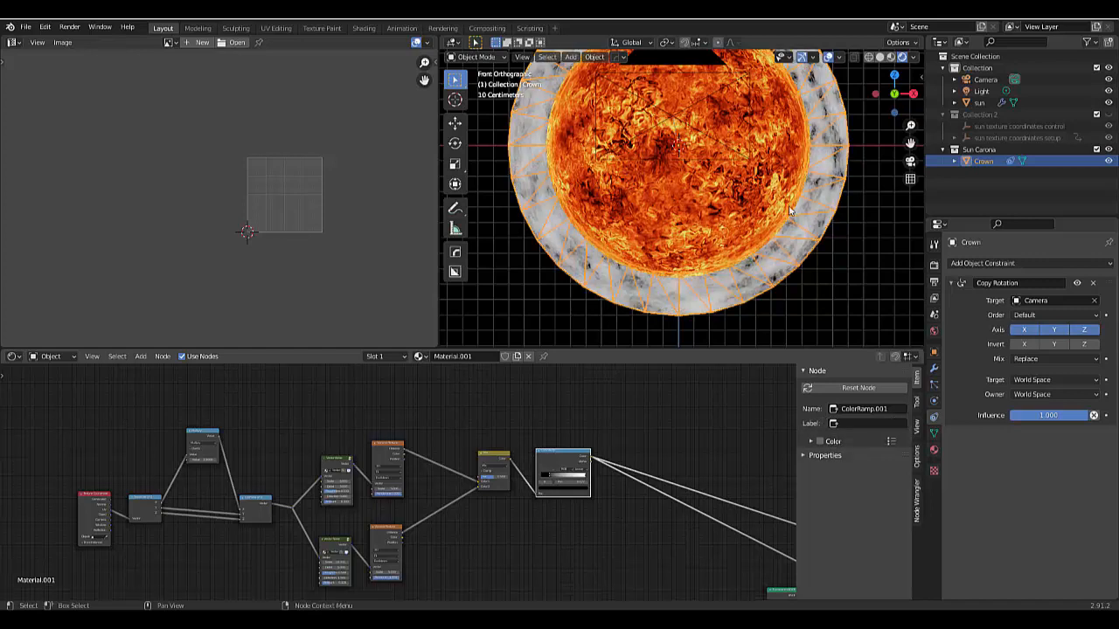
pyautogui.scroll(-2, 789, 209)
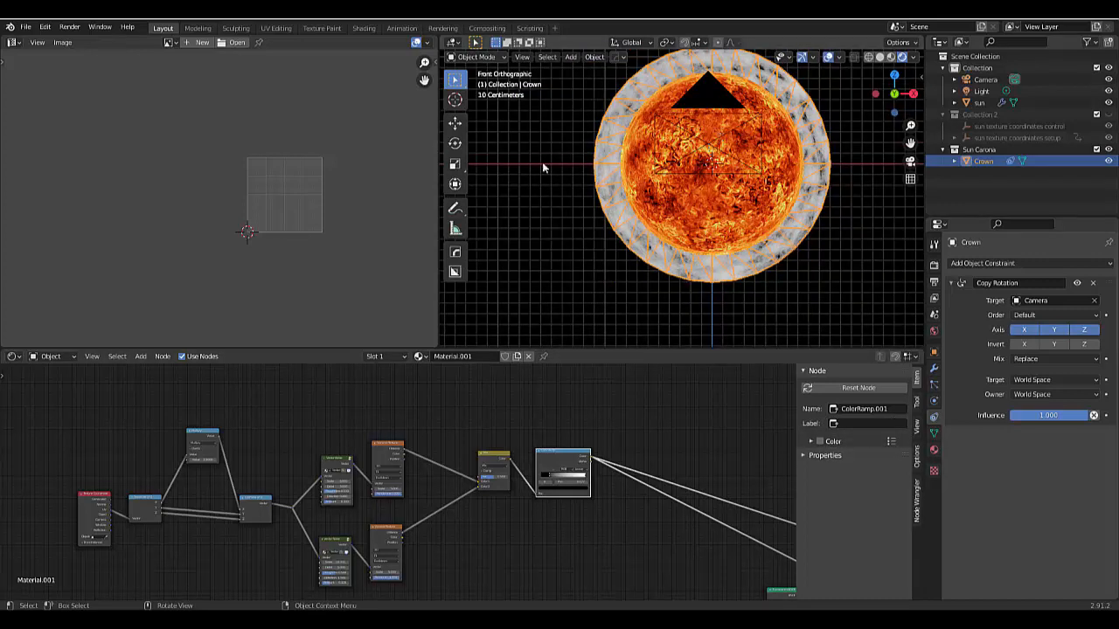
# - Try a value of 1 in the Multiply node, and set it back to 13 for comparison
pyautogui.scroll(3, 166, 515)
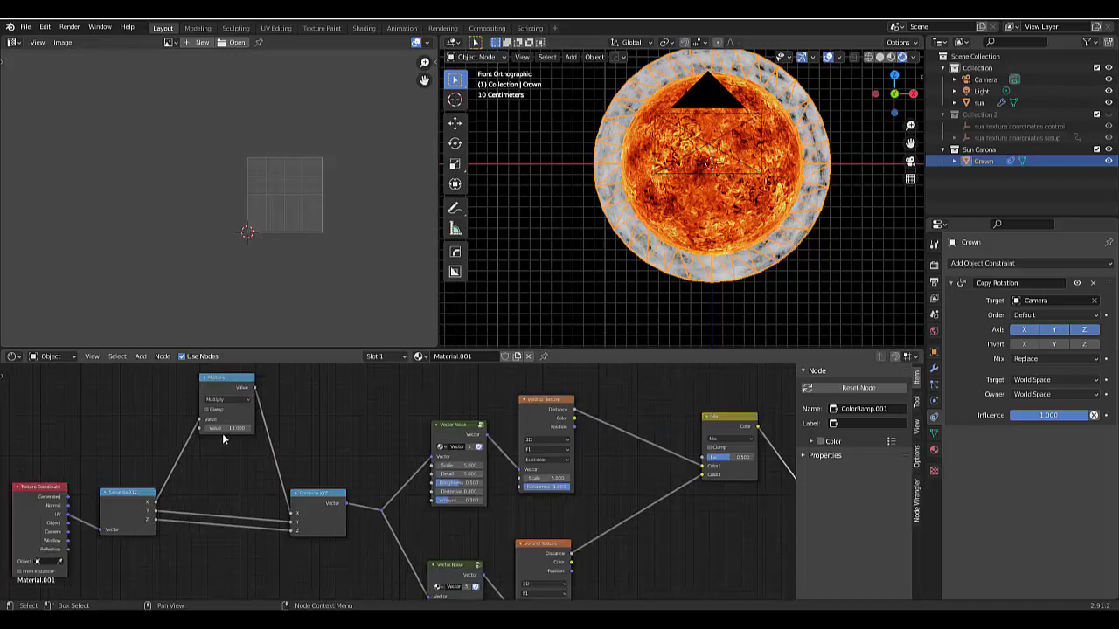
pyautogui.doubleClick(226, 428)
pyautogui.write('1')
pyautogui.press('Return')
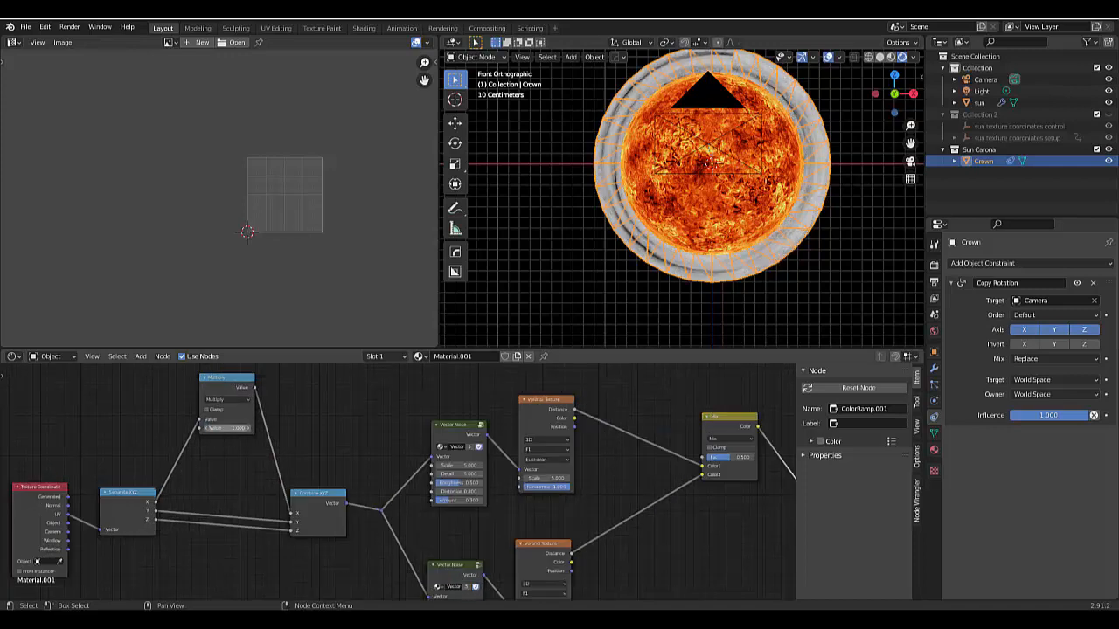
pyautogui.doubleClick(227, 428)
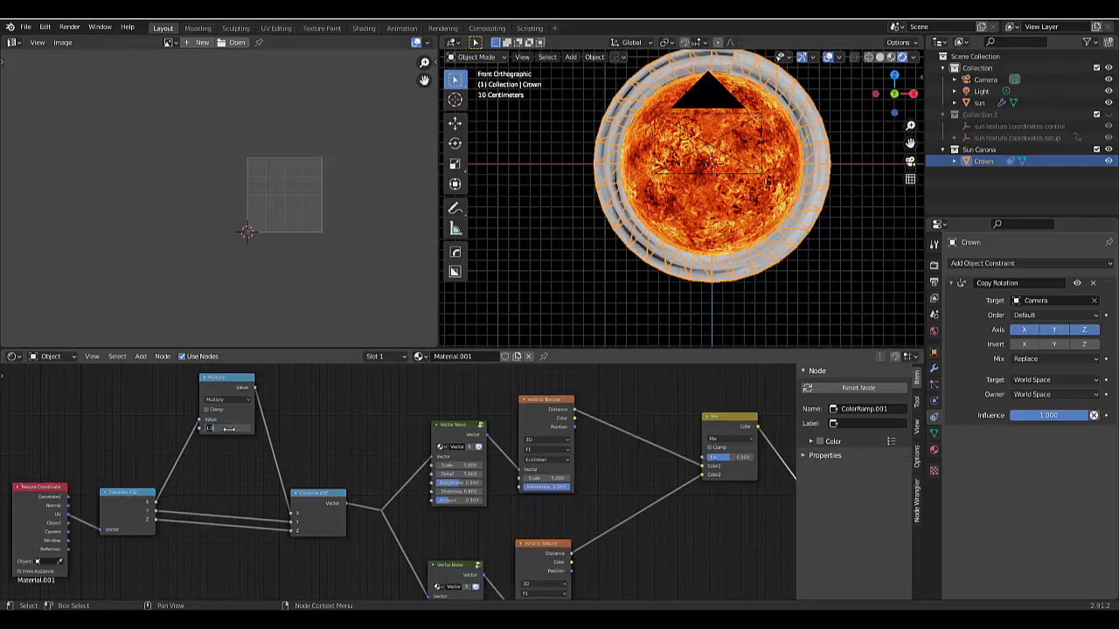
pyautogui.write('13')
pyautogui.press('Return')
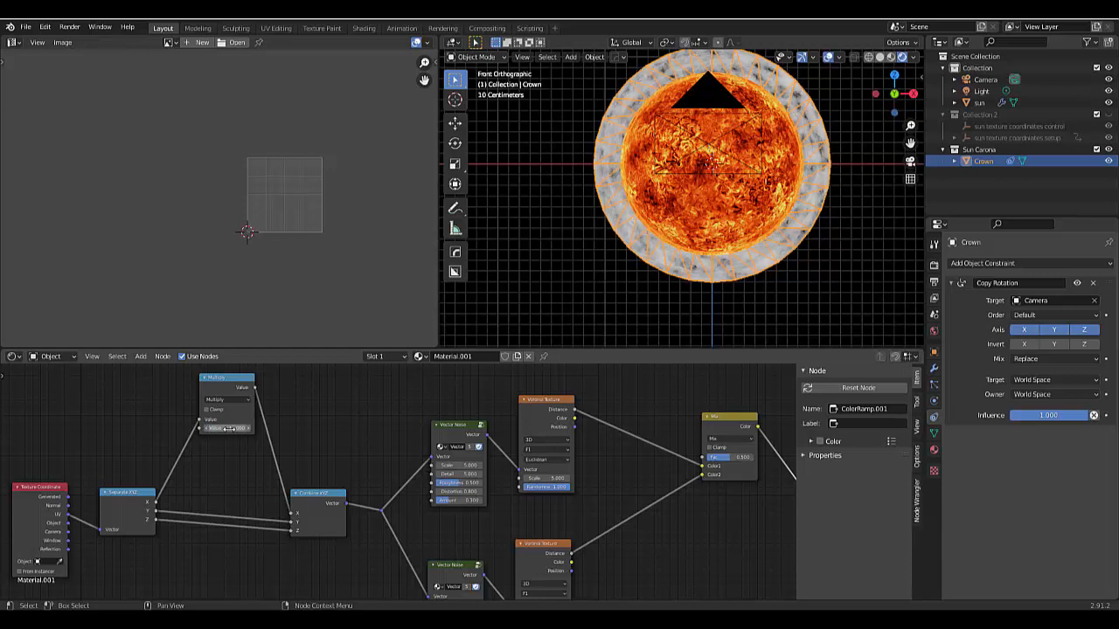
# - Try values of 12 and 25 in the Multiply node to compare the ring's noise pattern
pyautogui.doubleClick(228, 428)
pyautogui.write('12')
pyautogui.press('Return')
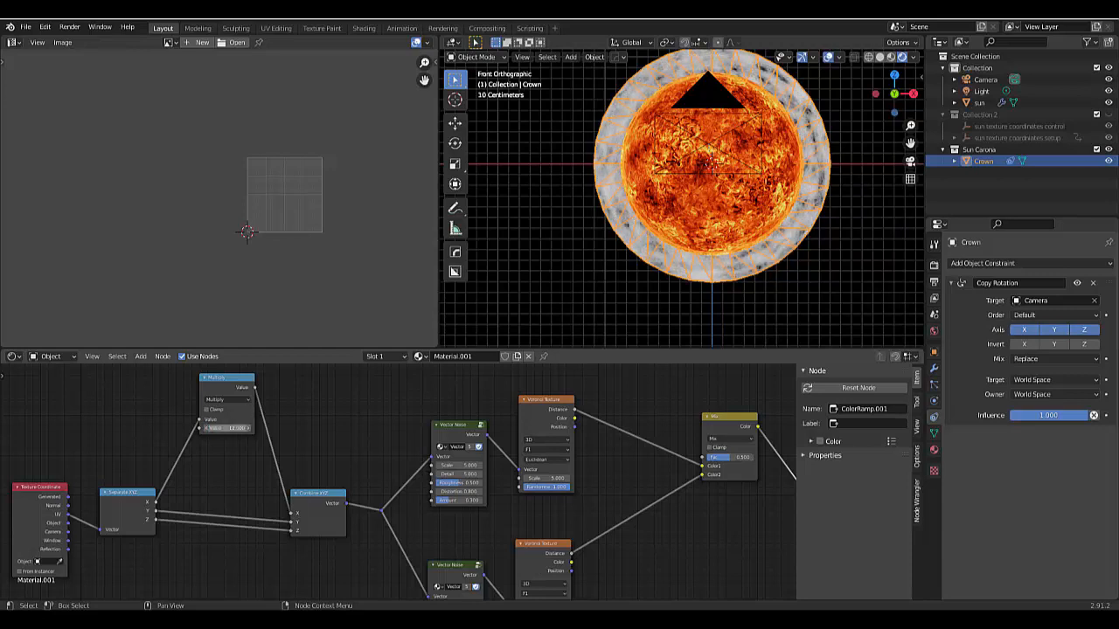
pyautogui.doubleClick(228, 429)
pyautogui.write('25')
pyautogui.press('Return')
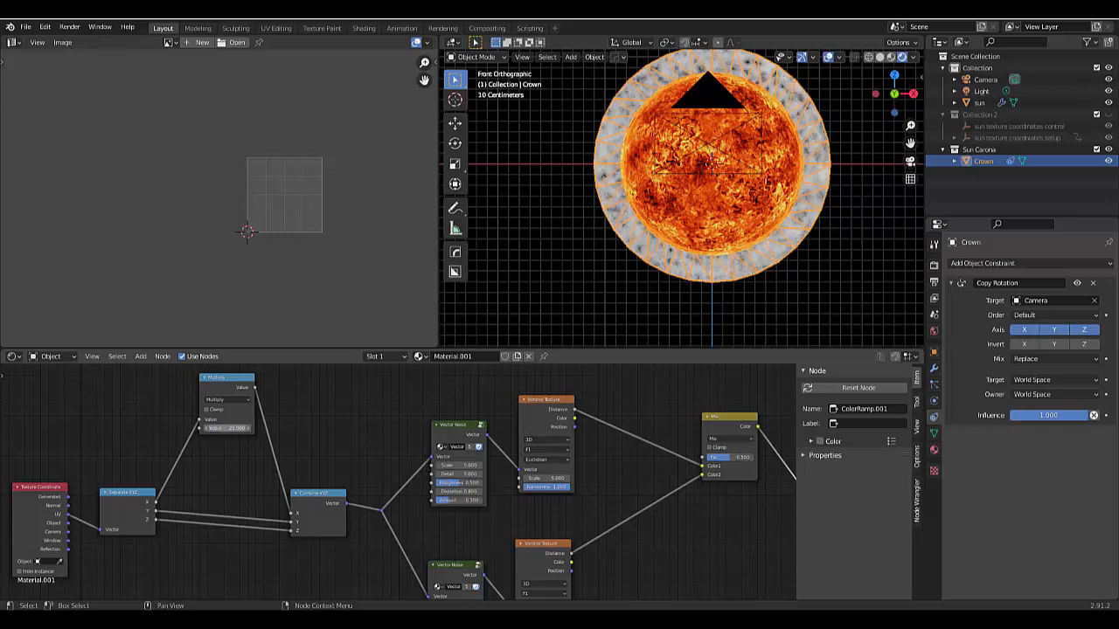
# - Set the Multiply node's value to 15 and select the node
pyautogui.doubleClick(227, 428)
pyautogui.write('2')
pyautogui.press('Return')
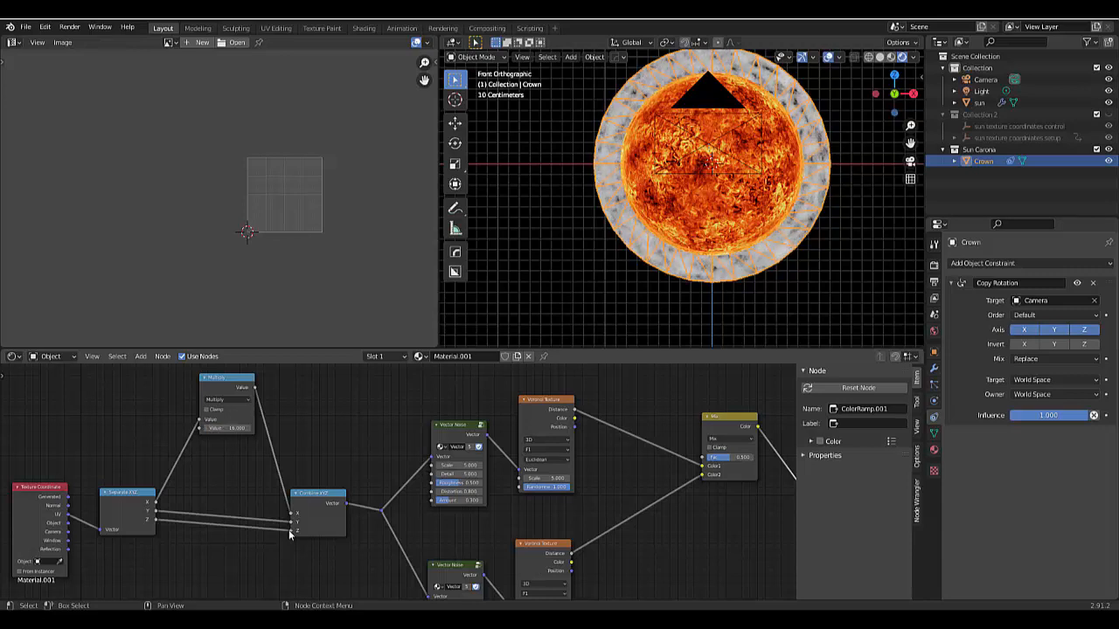
pyautogui.click(217, 385)
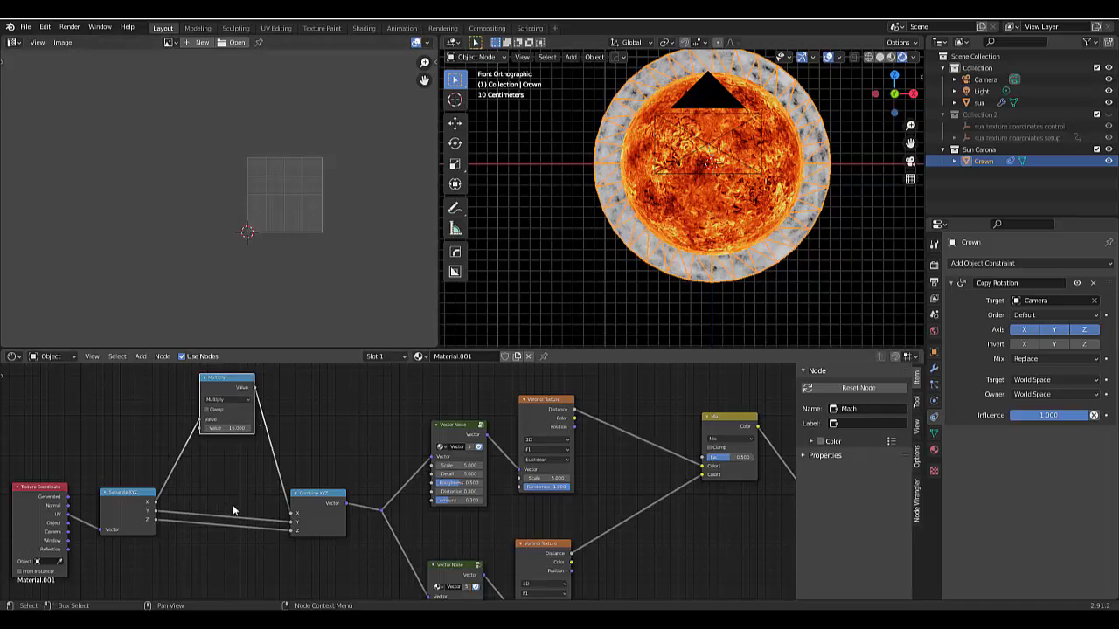
# - Duplicate the Multiply node and insert the copy into the Y link between Separate XYZ and Combine XYZ
pyautogui.hotkey('shift', 'd')
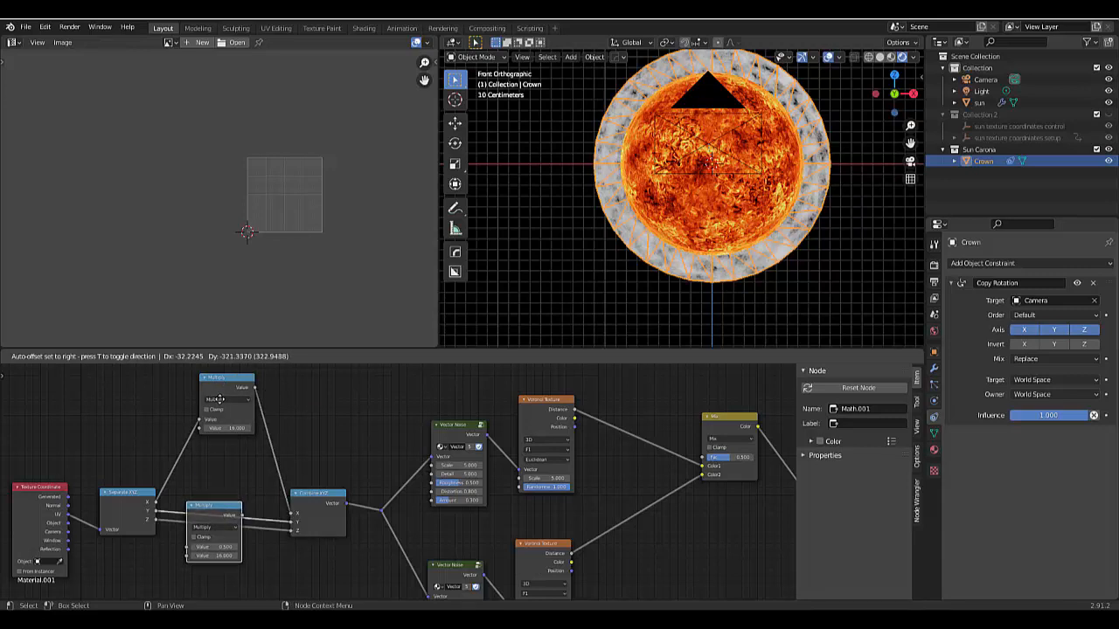
pyautogui.click(218, 398)
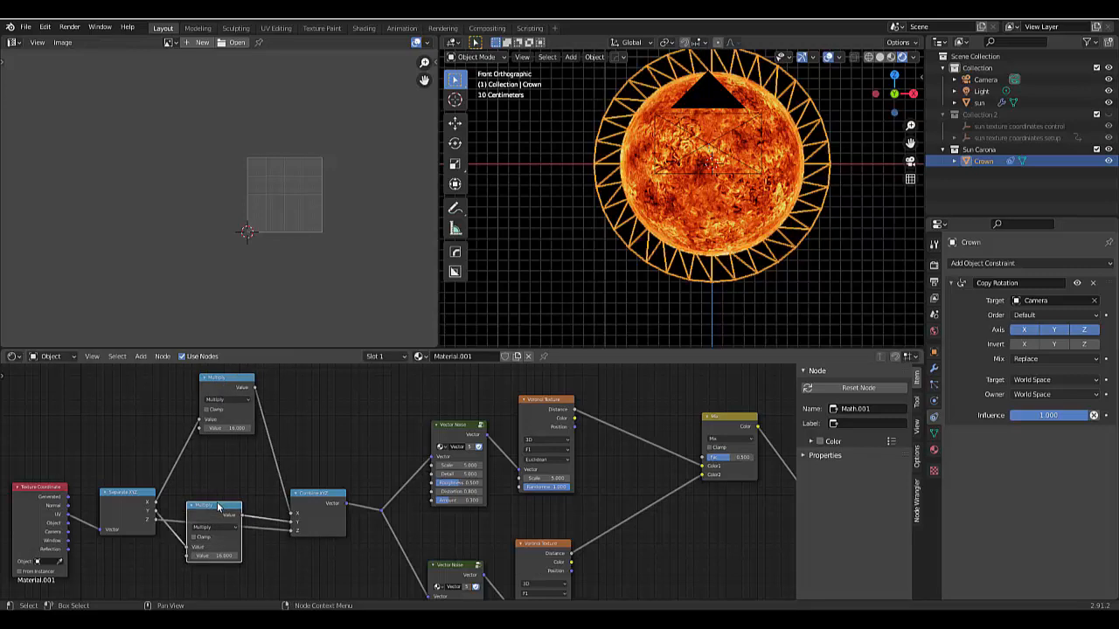
pyautogui.click(226, 463)
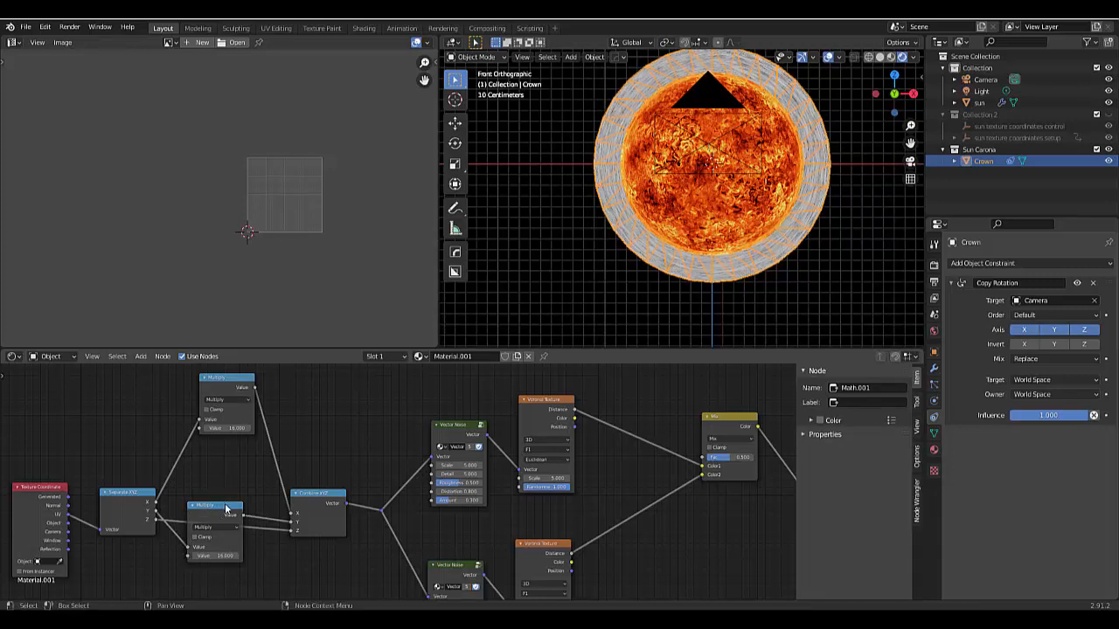
pyautogui.moveTo(225, 508); pyautogui.dragTo(235, 457)
pyautogui.scroll(2, 230, 478)
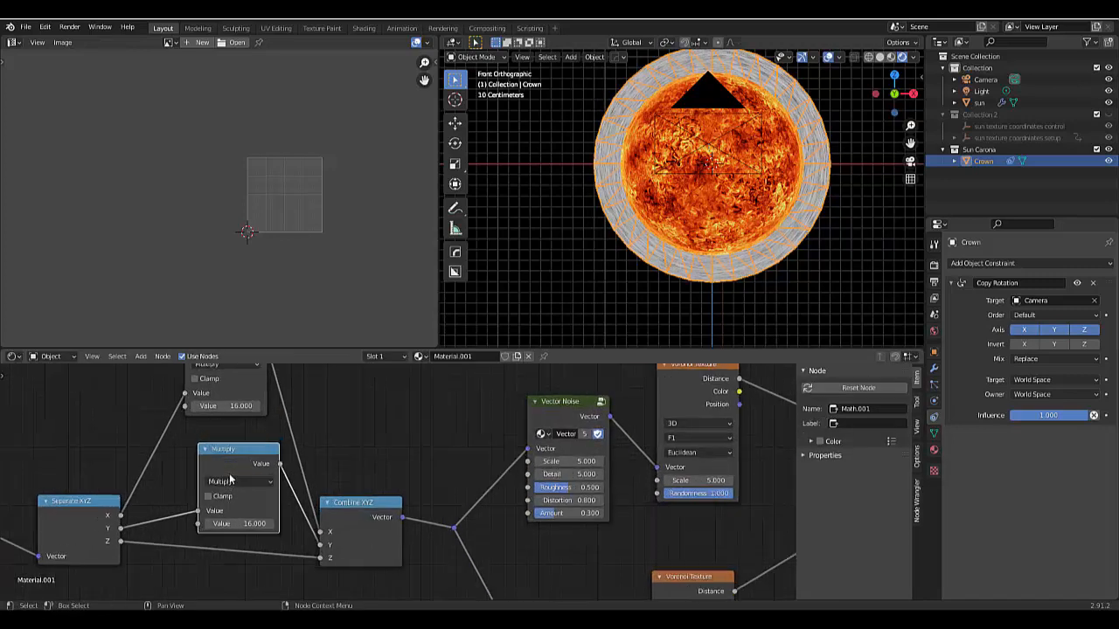
# - Change the duplicated math node's operation to Add and set its value to 1
pyautogui.scroll(3, 230, 478)
pyautogui.click(230, 481)
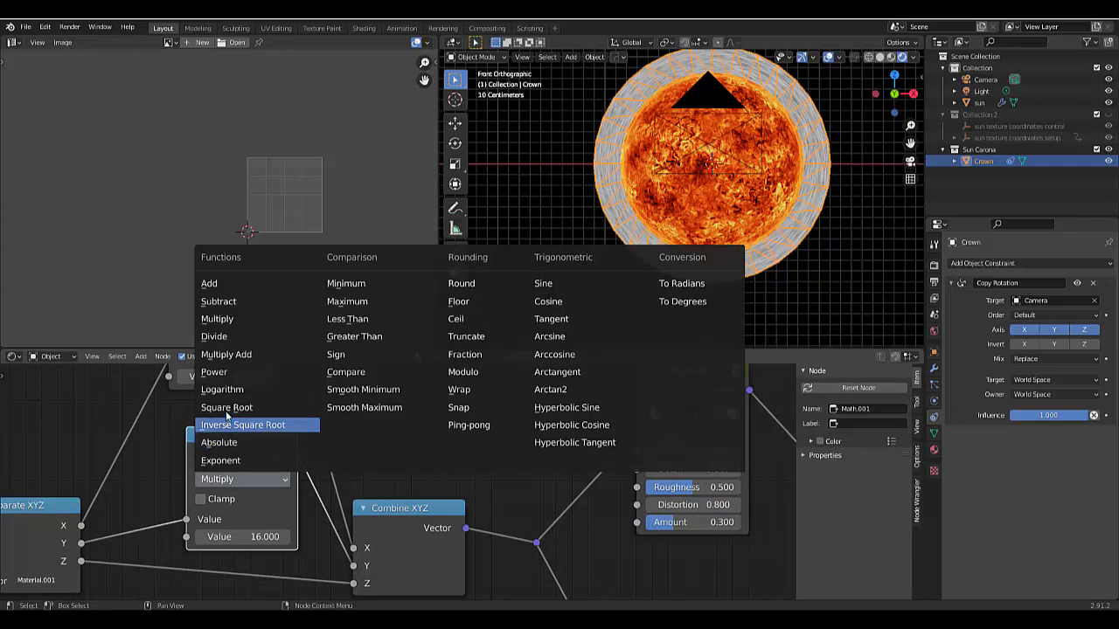
pyautogui.click(212, 283)
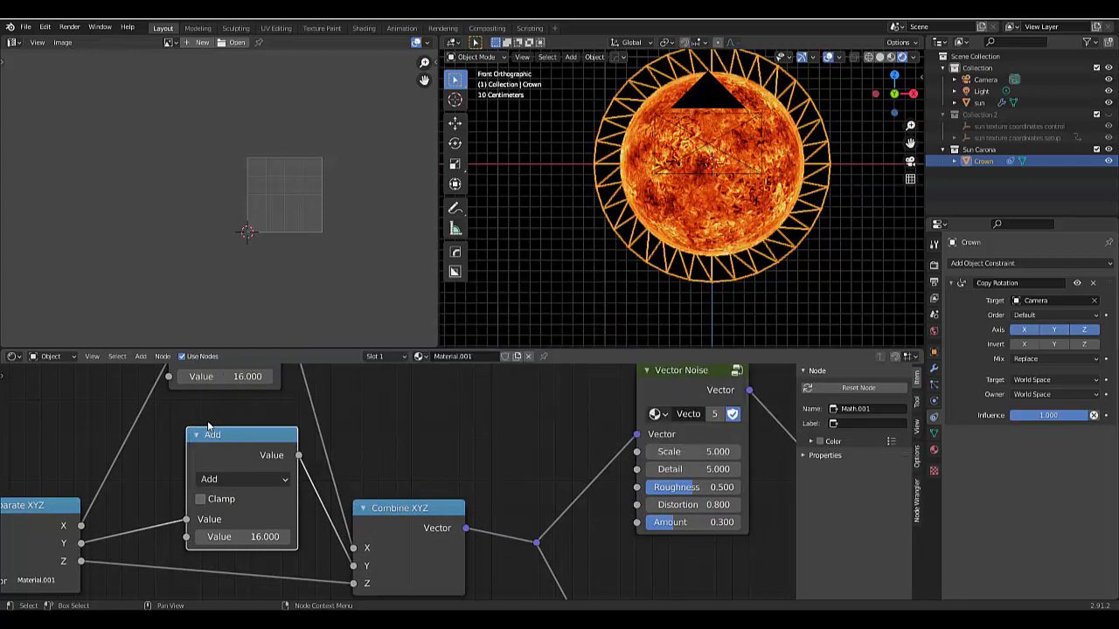
pyautogui.click(247, 537)
pyautogui.write('1')
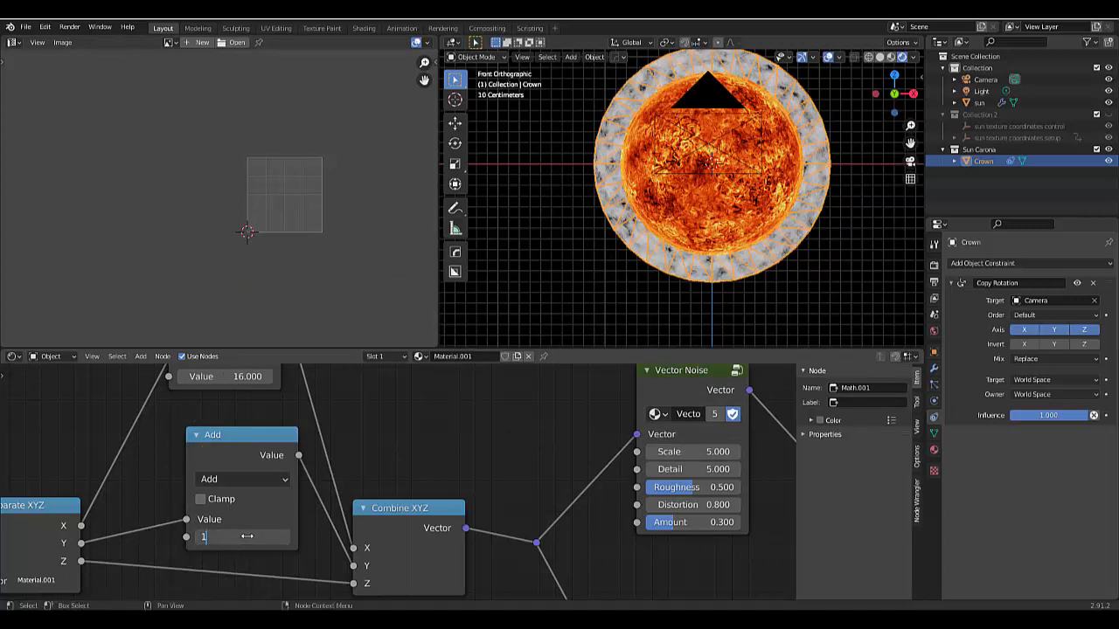
pyautogui.press('Return')
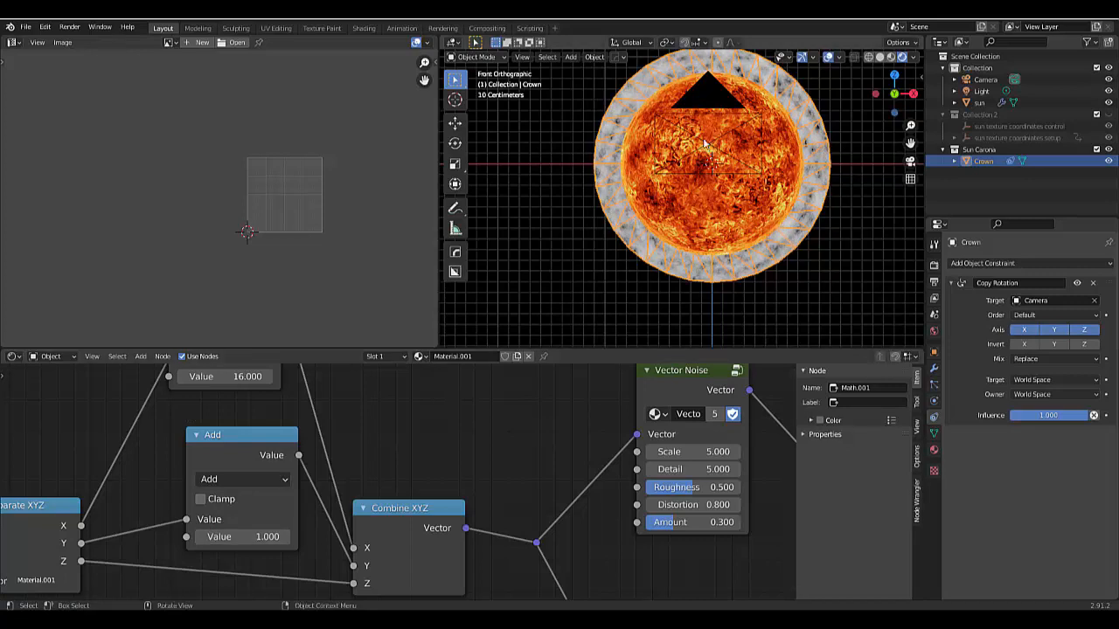
# - Set the Add node's value to 2.3 and reposition the node slightly
pyautogui.click(254, 536)
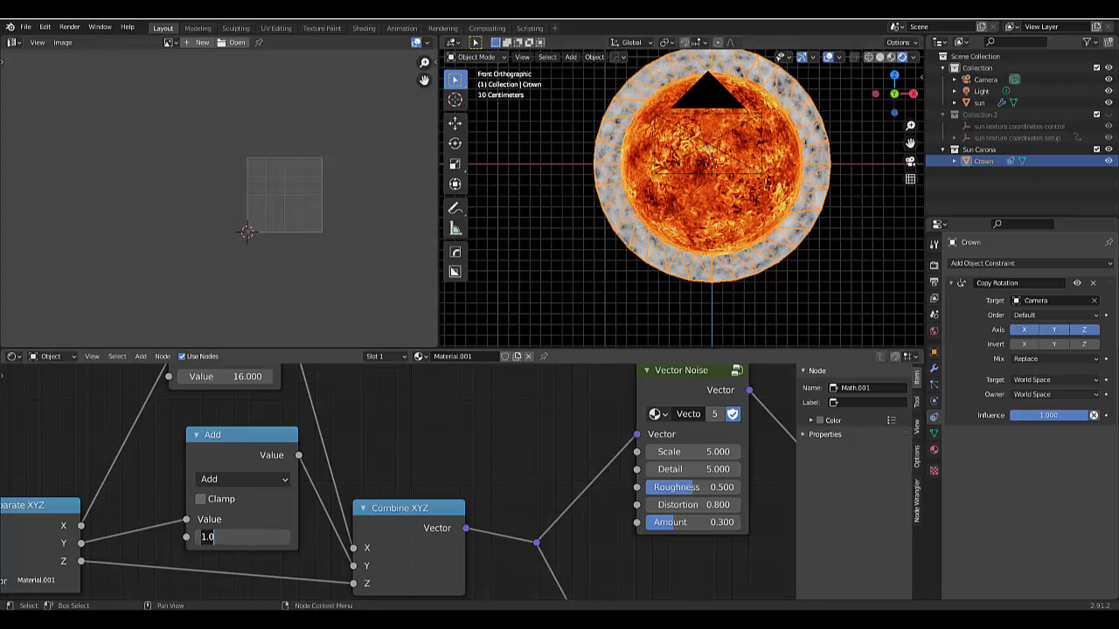
pyautogui.write('2.3')
pyautogui.press('Return')
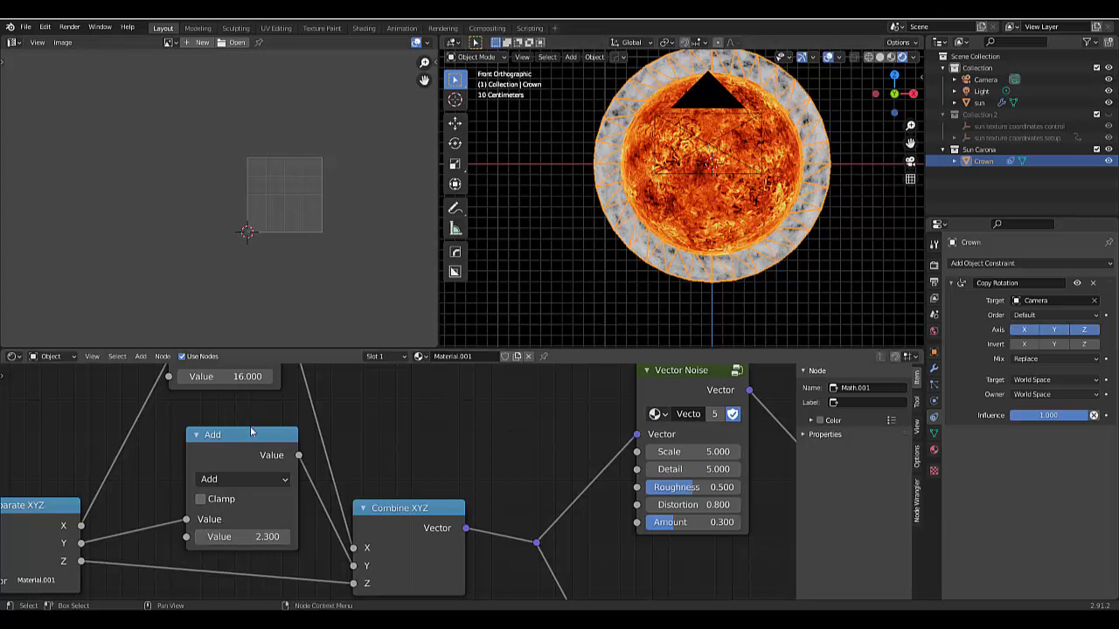
pyautogui.moveTo(253, 431); pyautogui.dragTo(229, 423)
pyautogui.scroll(-3, 250, 491)
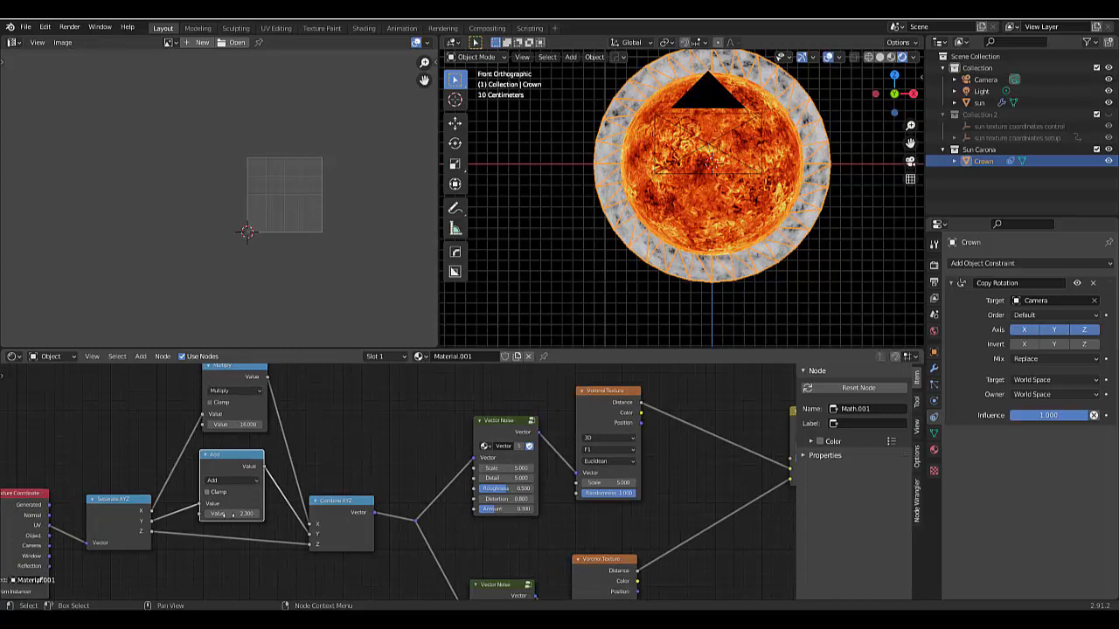
# - Vary the Add node's value to compare how the noise pattern shifts across the crown ring
pyautogui.scroll(2, 756, 112)
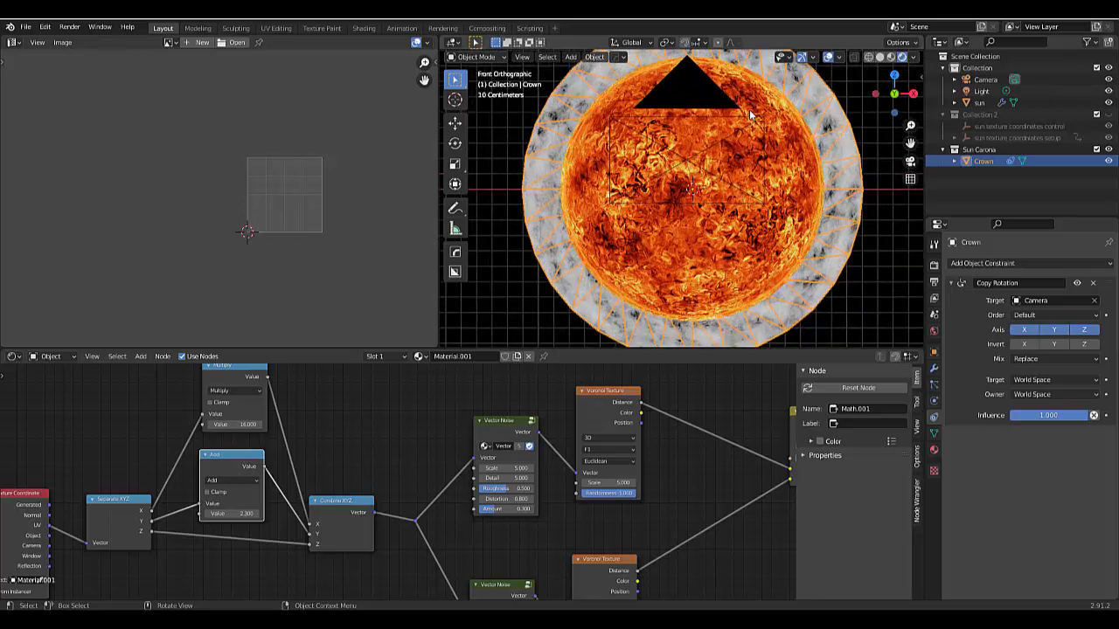
pyautogui.scroll(2, 749, 114)
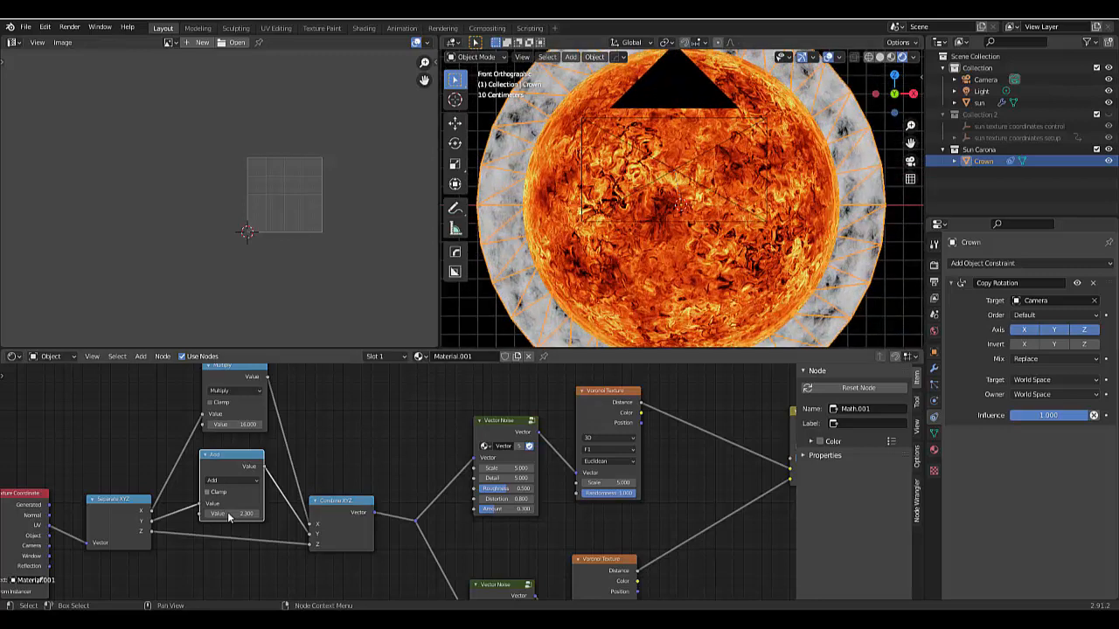
pyautogui.moveTo(229, 517); pyautogui.dragTo(282, 517)
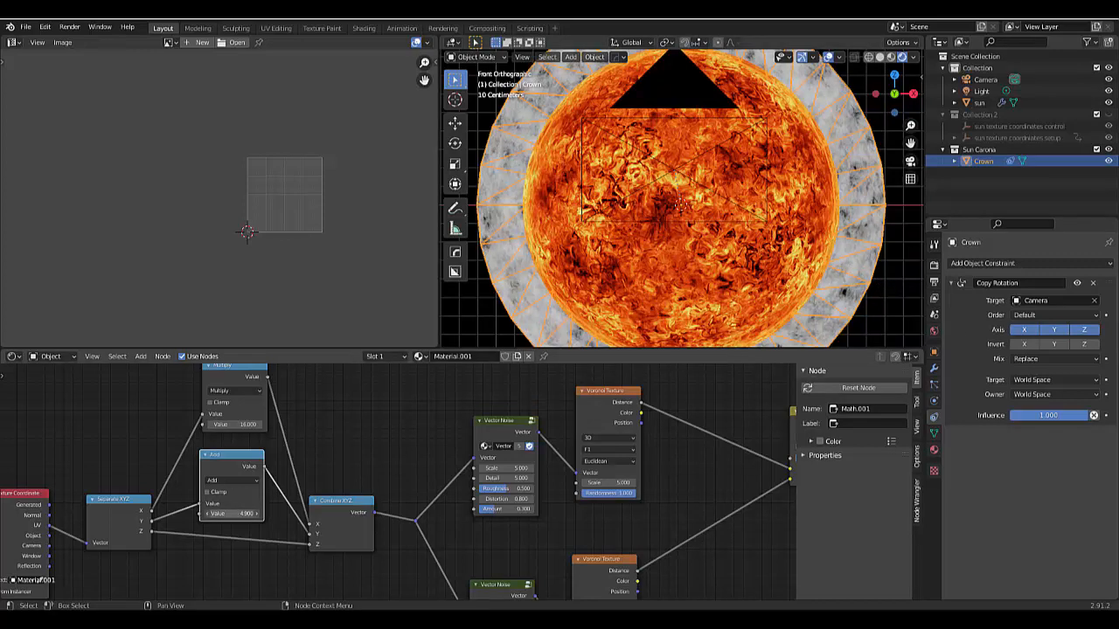
pyautogui.moveTo(235, 514)
pyautogui.mouseDown()
pyautogui.moveTo(278, 514)
pyautogui.moveTo(256, 513)
pyautogui.mouseUp()
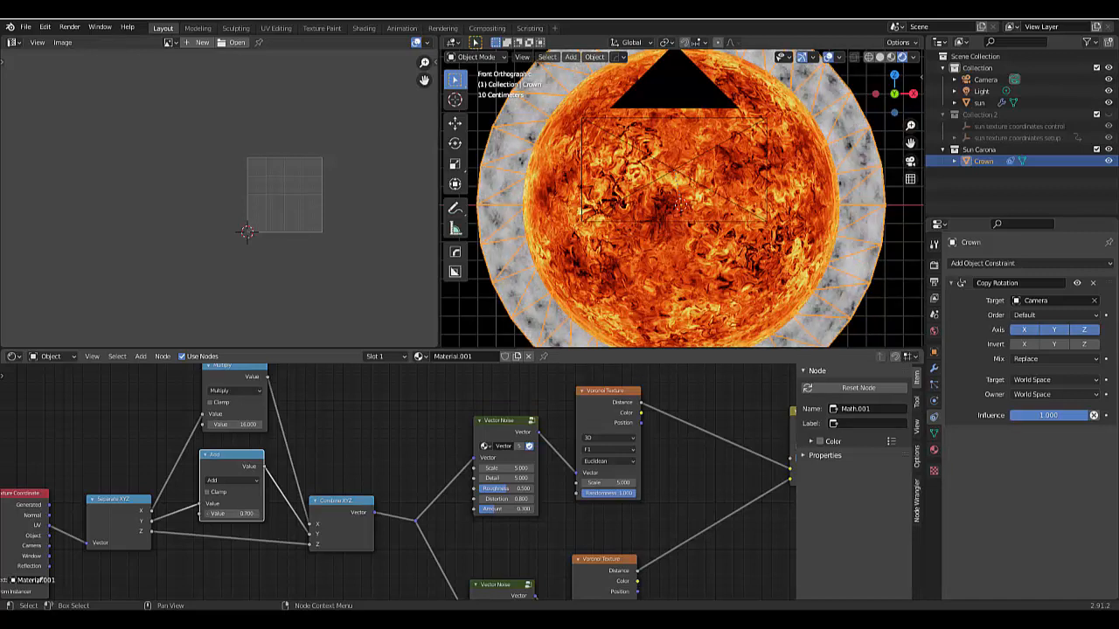
# - Set the Add node's value to 1
pyautogui.doubleClick(234, 514)
pyautogui.write('0.7')
pyautogui.press('Return')
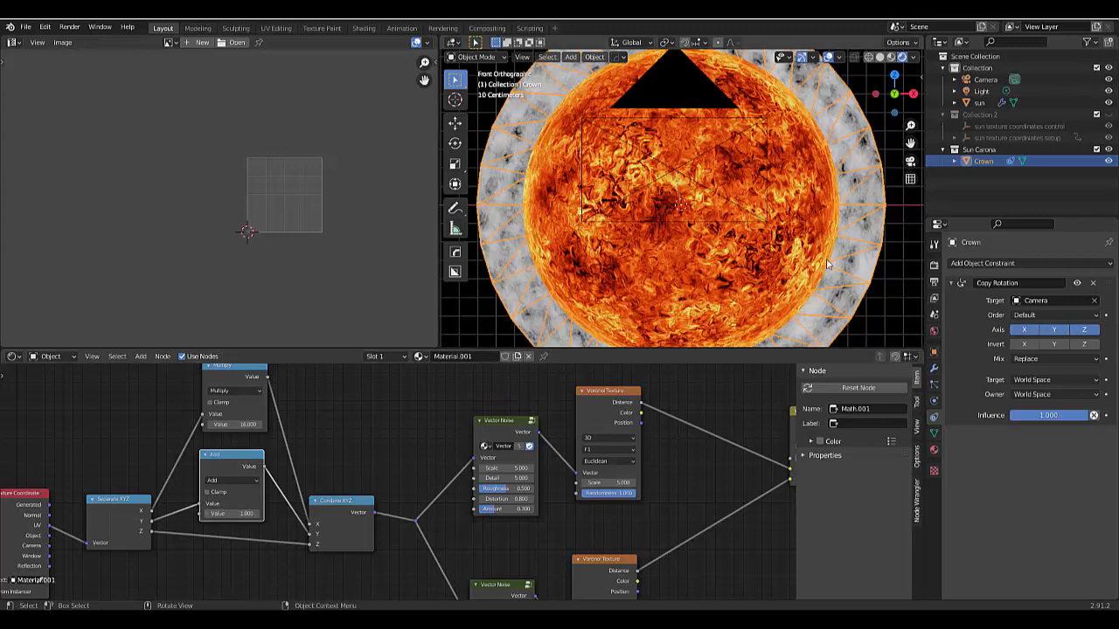
pyautogui.scroll(-4, 282, 456)
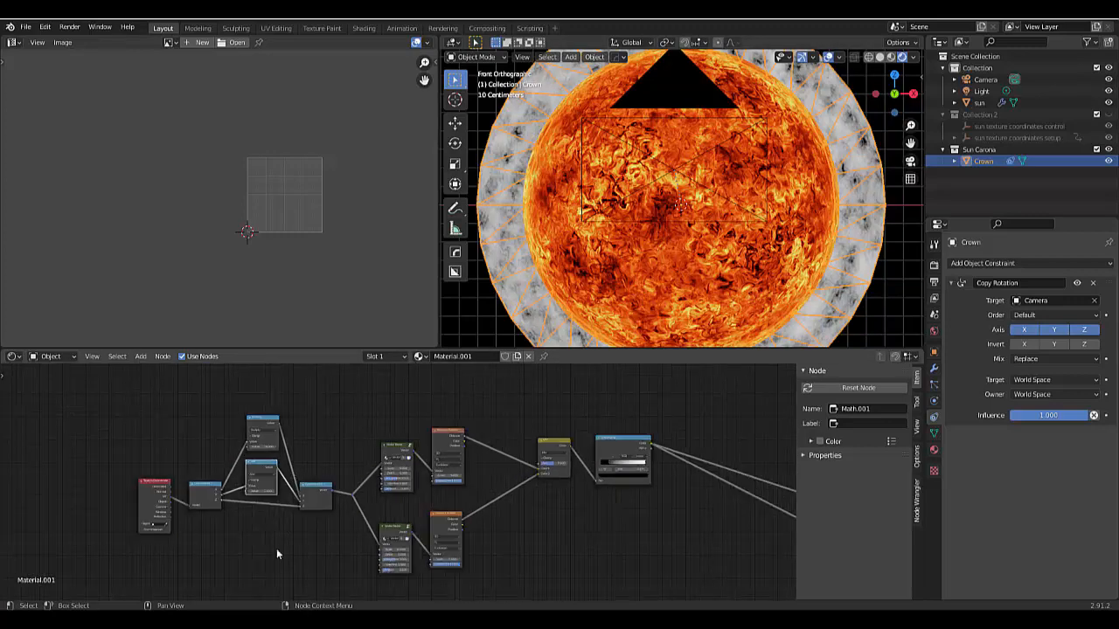
pyautogui.scroll(-2, 274, 550)
pyautogui.scroll(3, 274, 550)
pyautogui.moveTo(174, 397); pyautogui.dragTo(333, 529)
pyautogui.scroll(-3, 277, 400)
pyautogui.scroll(4, 239, 525)
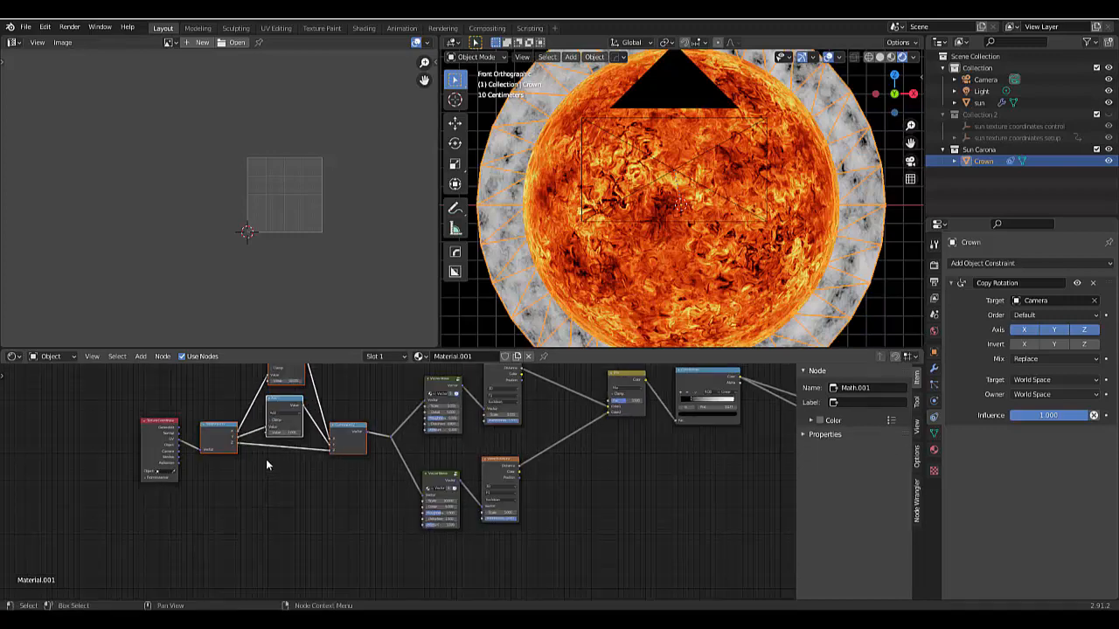
pyautogui.scroll(-2, 262, 459)
pyautogui.scroll(3, 253, 460)
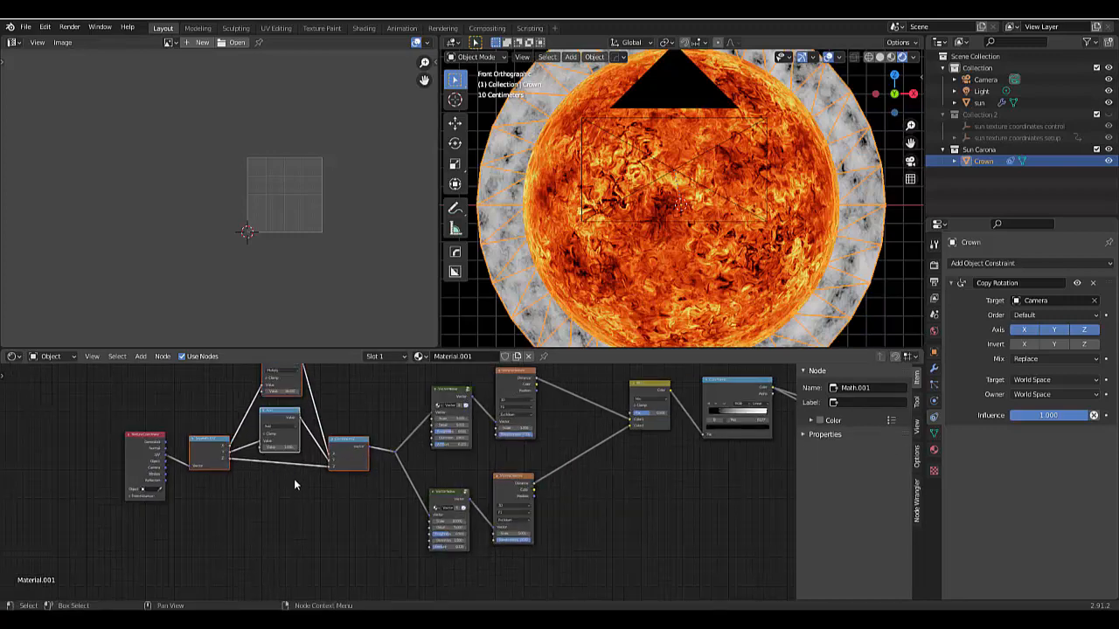
pyautogui.scroll(-2, 294, 478)
pyautogui.scroll(1, 282, 479)
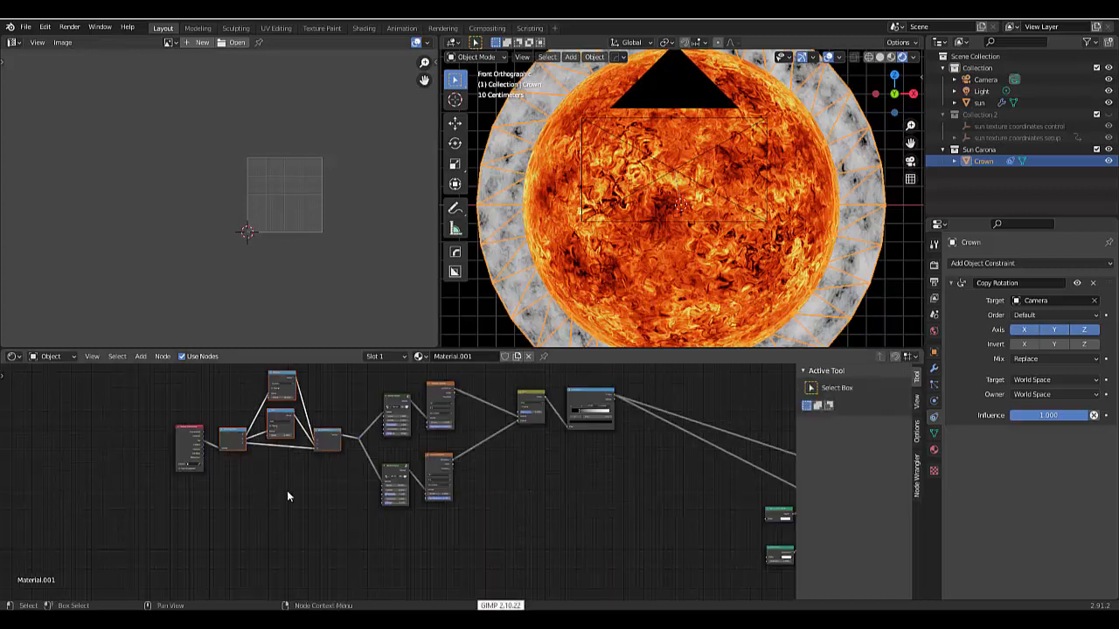
pyautogui.click(285, 490)
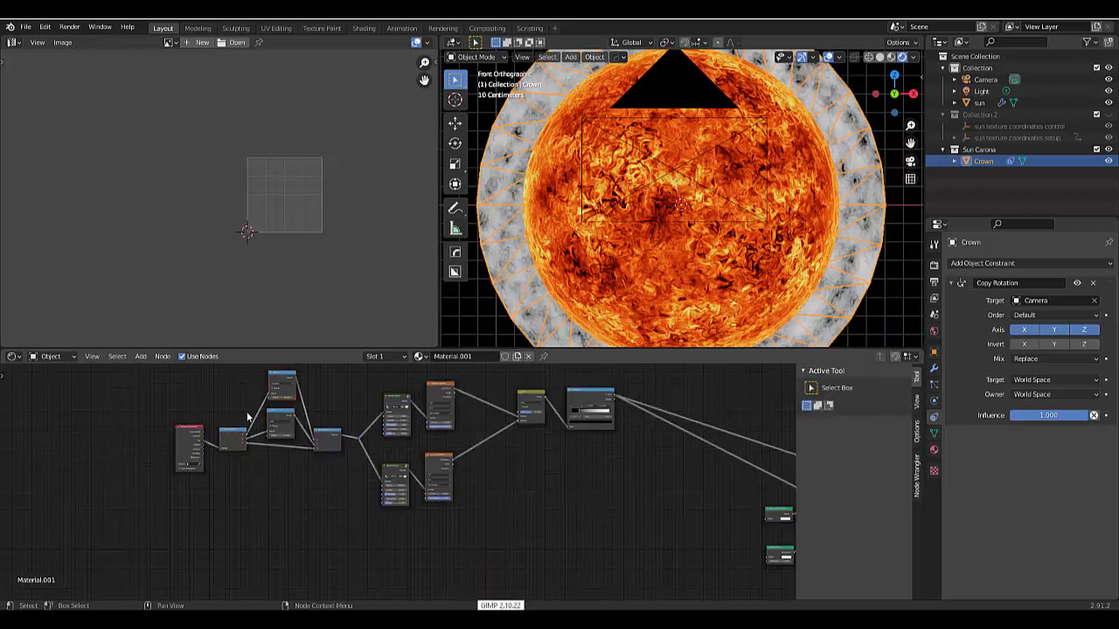
# - Duplicate the Separate XYZ, Multiply, Add and Combine XYZ nodes together and place the copies below the originals
pyautogui.moveTo(227, 396); pyautogui.dragTo(321, 477)
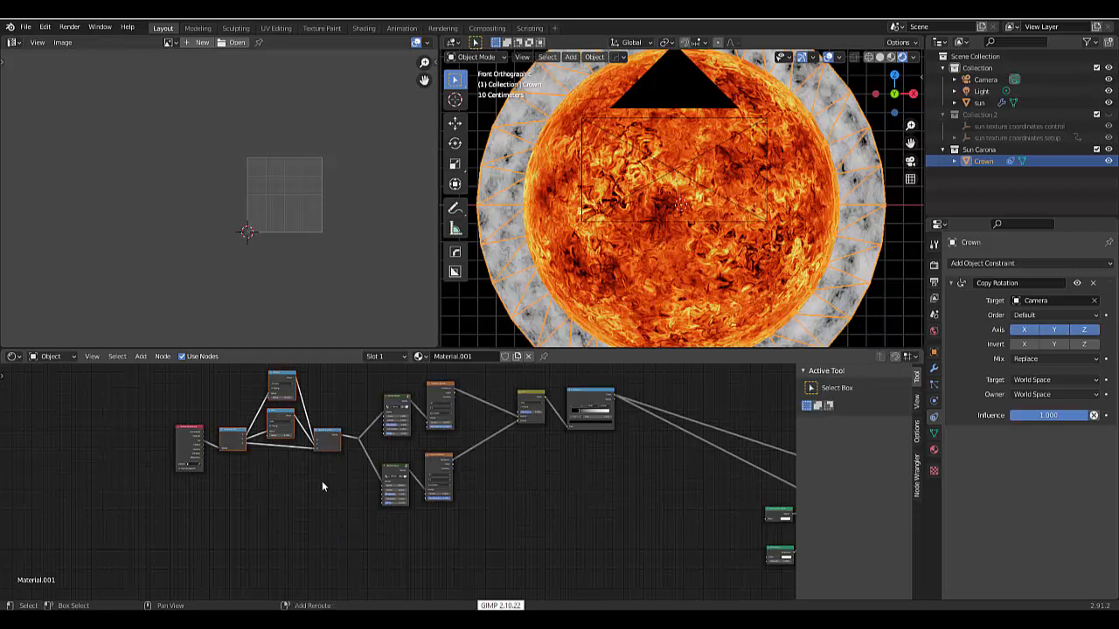
pyautogui.hotkey('shift', 'd')
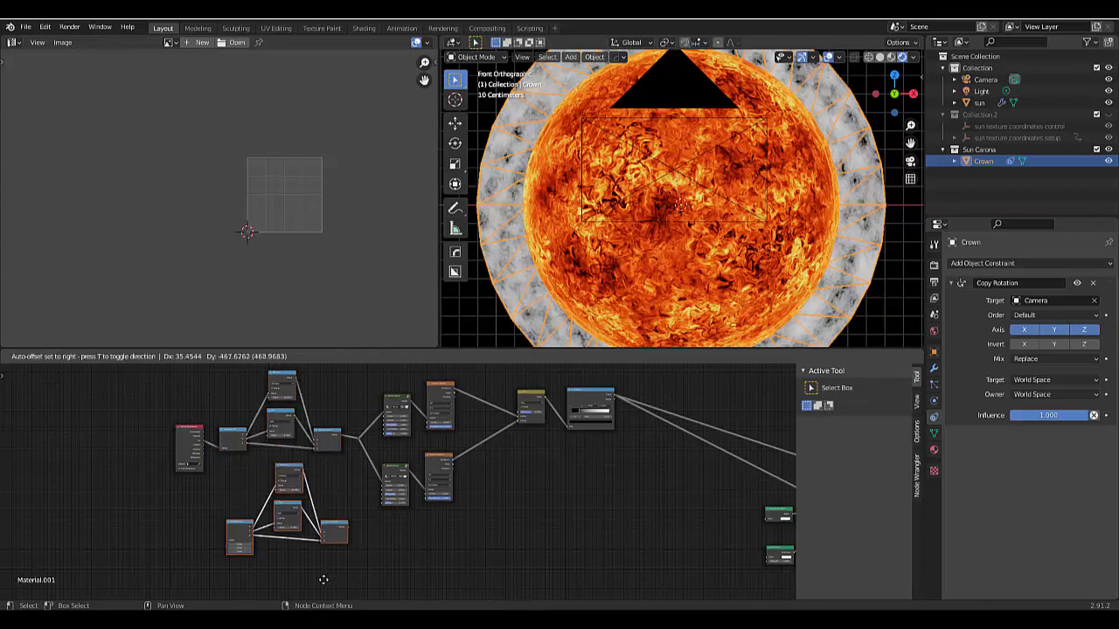
pyautogui.click(329, 574)
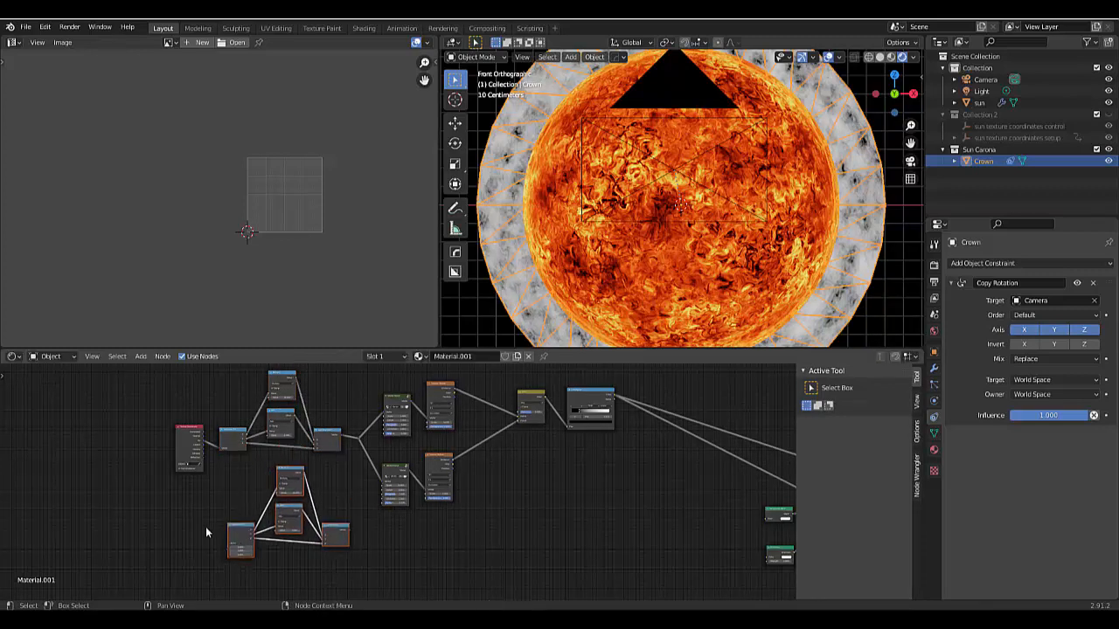
# - Move the Texture Coordinate node down beside the duplicated chain and connect its UV output to the duplicated Separate XYZ
pyautogui.scroll(2, 173, 525)
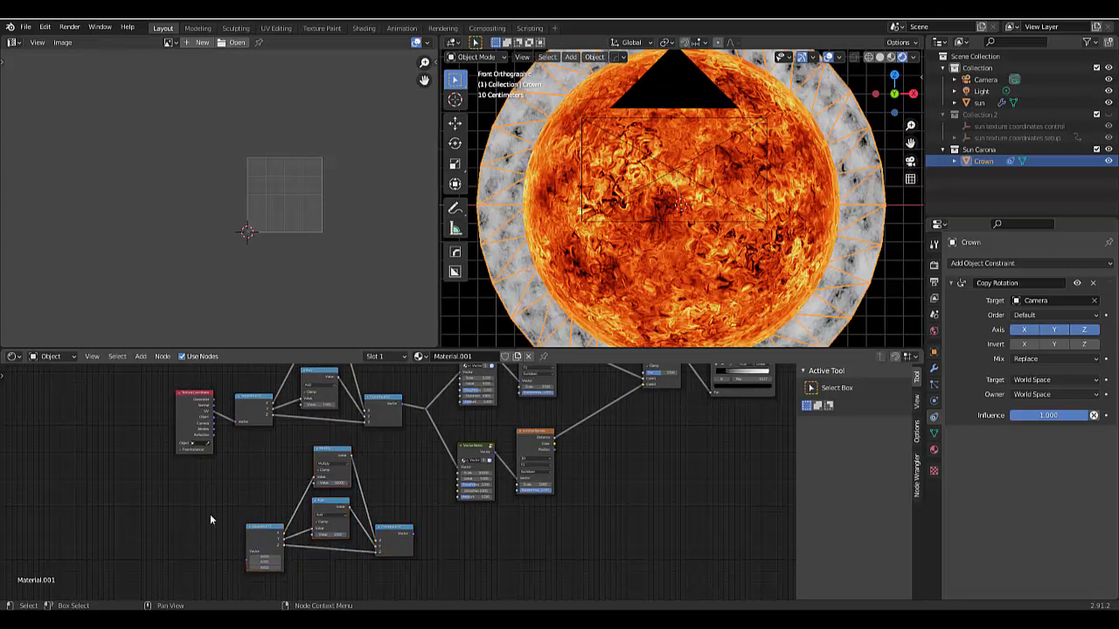
pyautogui.moveTo(196, 392); pyautogui.dragTo(173, 491)
pyautogui.scroll(3, 208, 546)
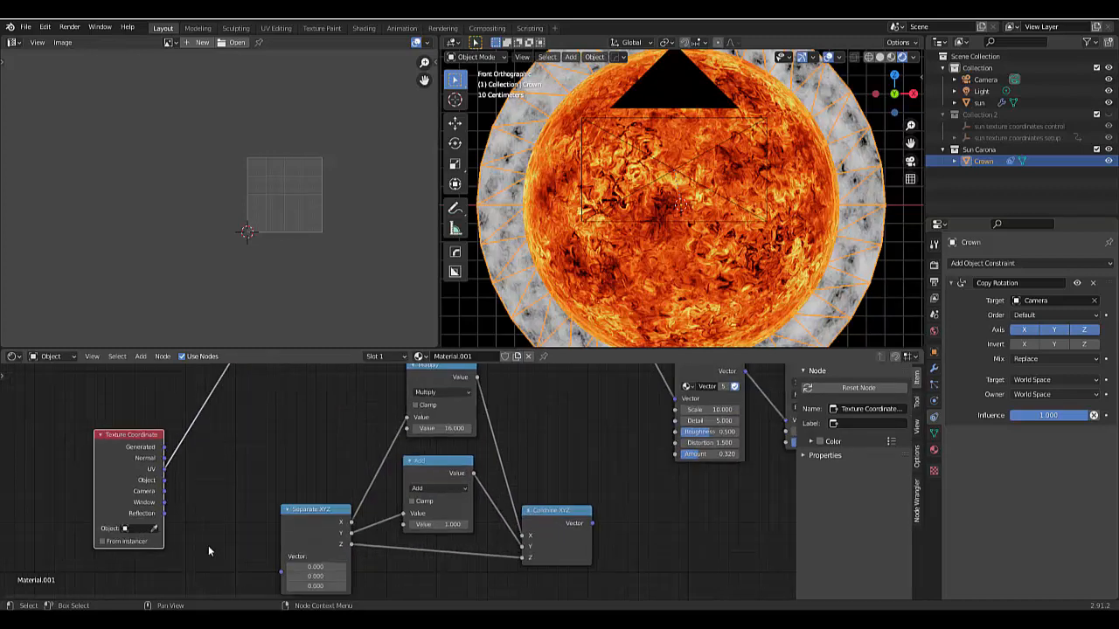
pyautogui.moveTo(160, 462); pyautogui.dragTo(284, 560)
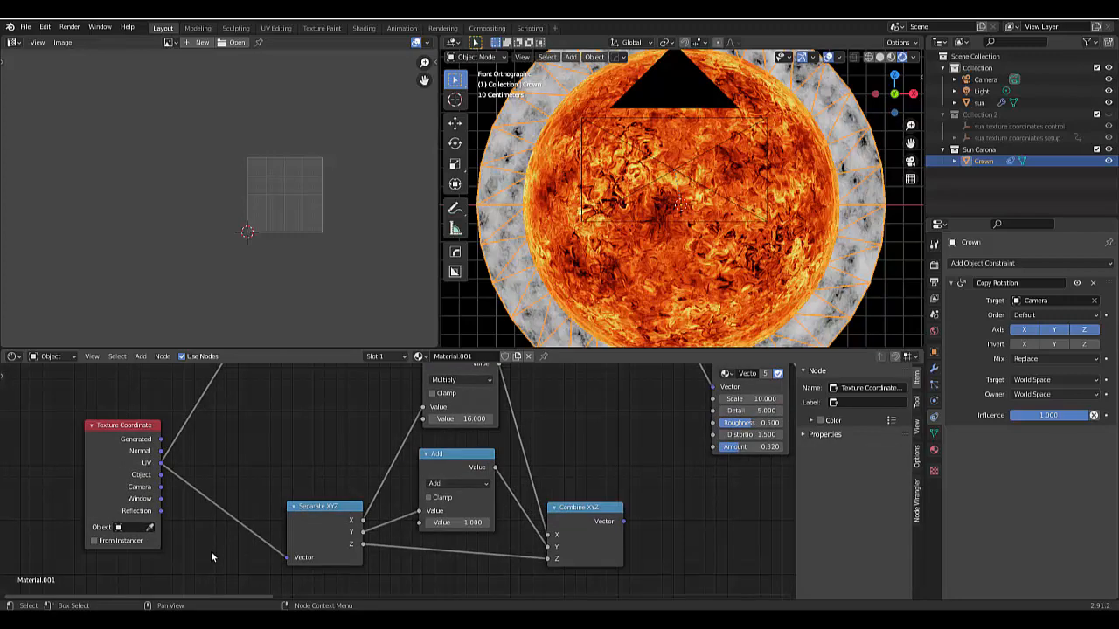
# - Connect the duplicated Combine XYZ to the lower Vector Noise node and dissolve the reroute point on the upper chain's link
pyautogui.scroll(-6, 211, 550)
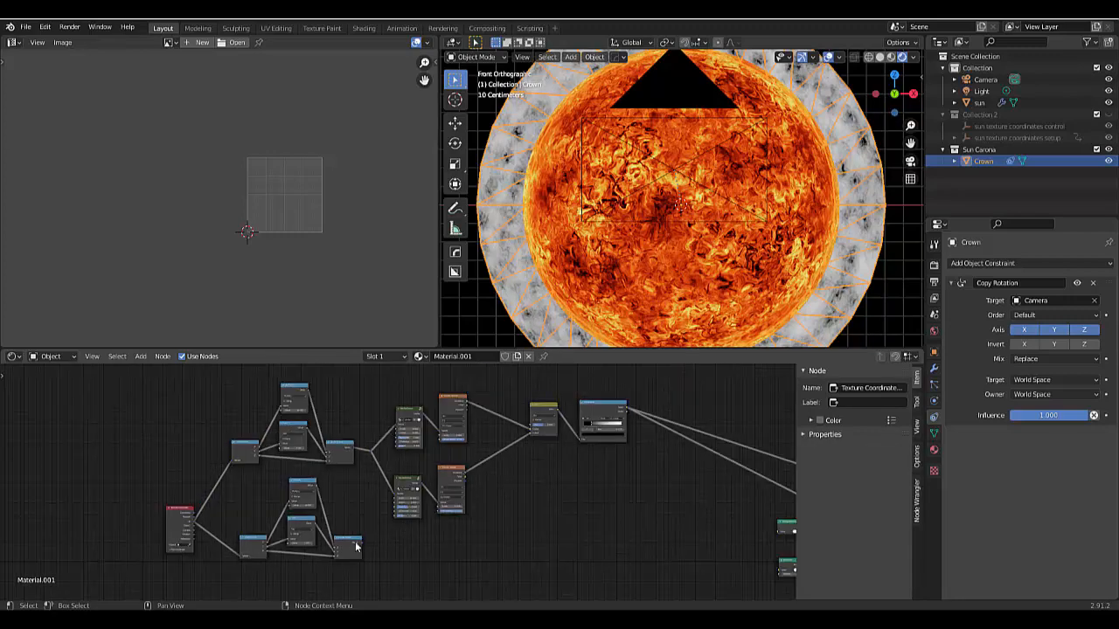
pyautogui.scroll(3, 335, 546)
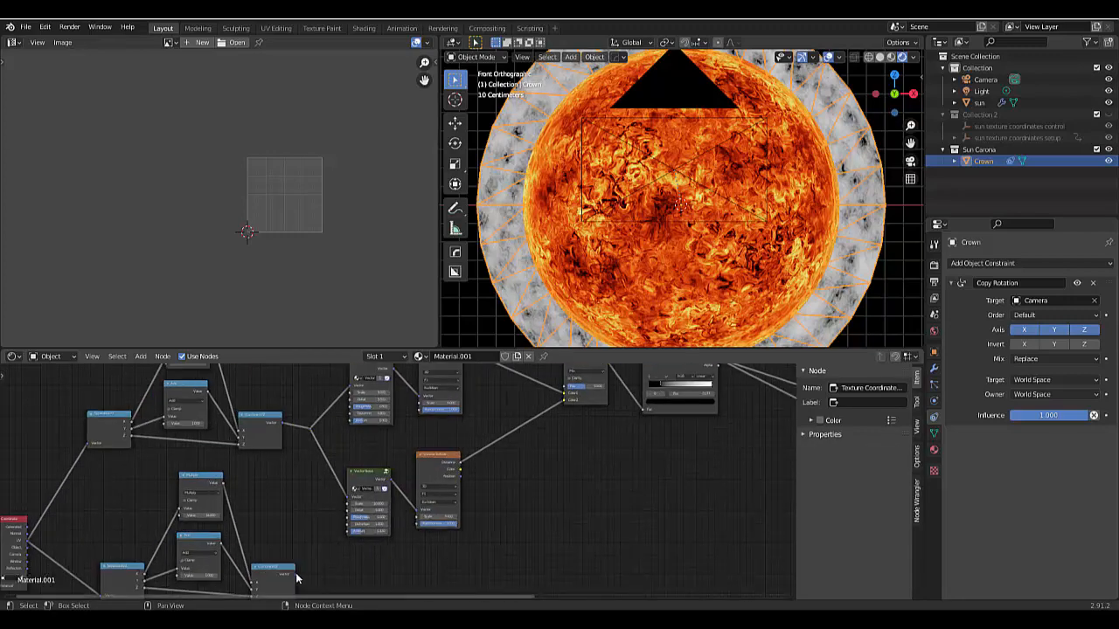
pyautogui.moveTo(295, 574); pyautogui.dragTo(347, 504)
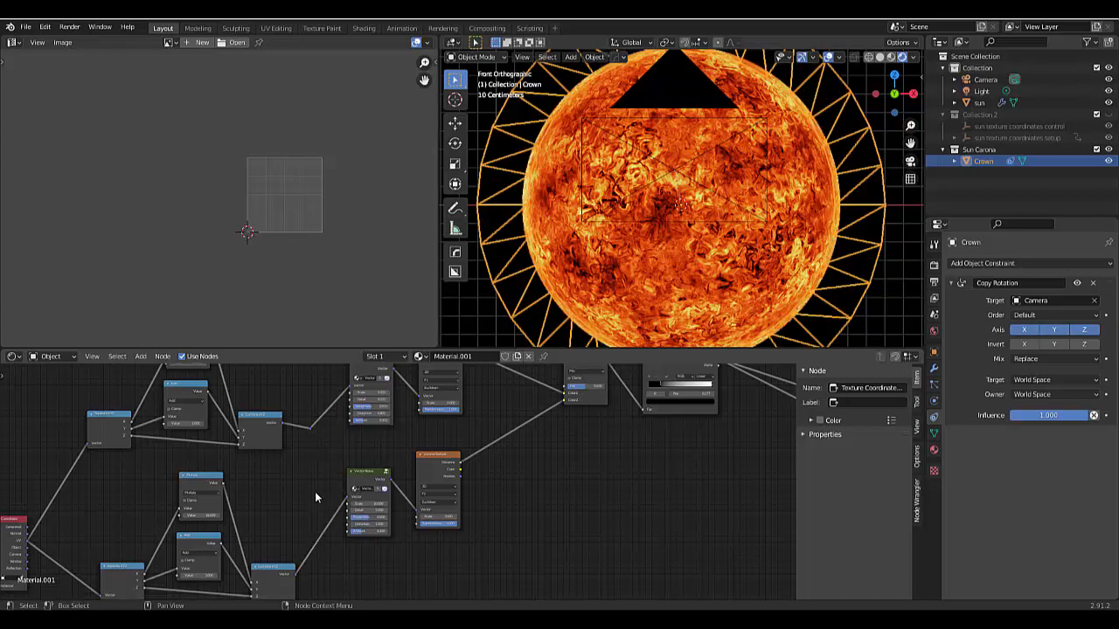
pyautogui.click(310, 429)
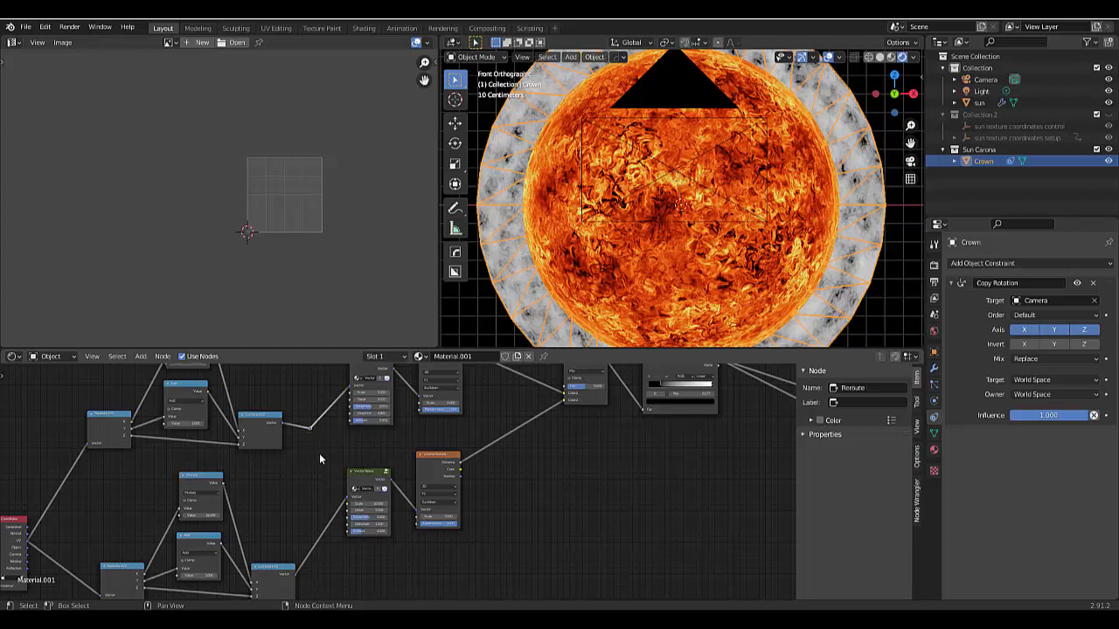
pyautogui.hotkey('ctrl', 'x')
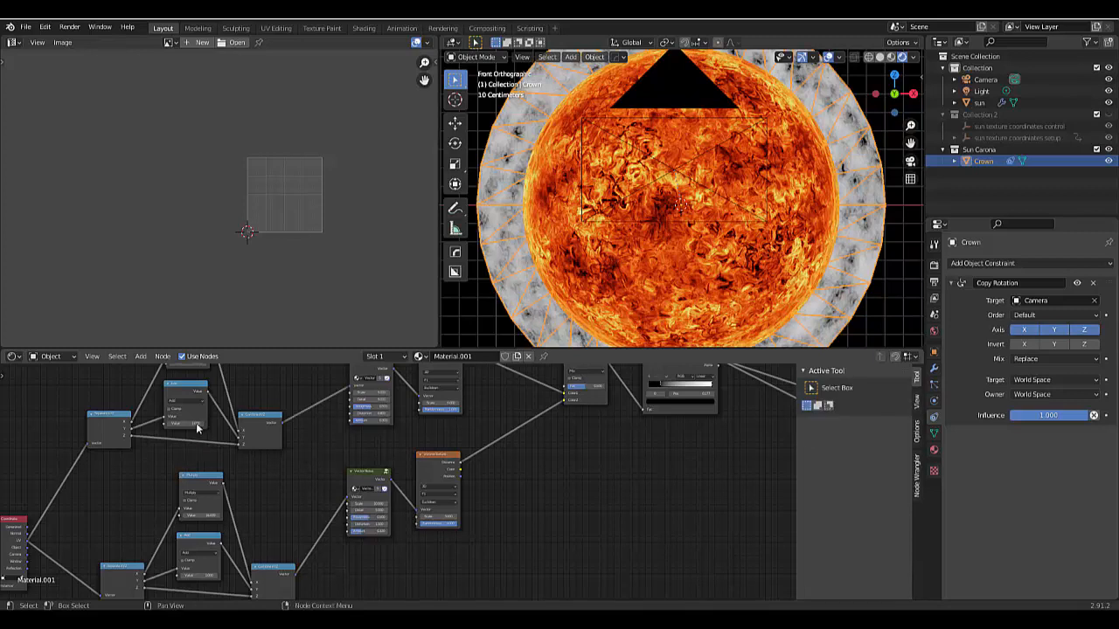
# - Change the value of the upper chain's Add node to offset its noise pattern on the crown ring
pyautogui.moveTo(186, 424); pyautogui.dragTo(212, 424)
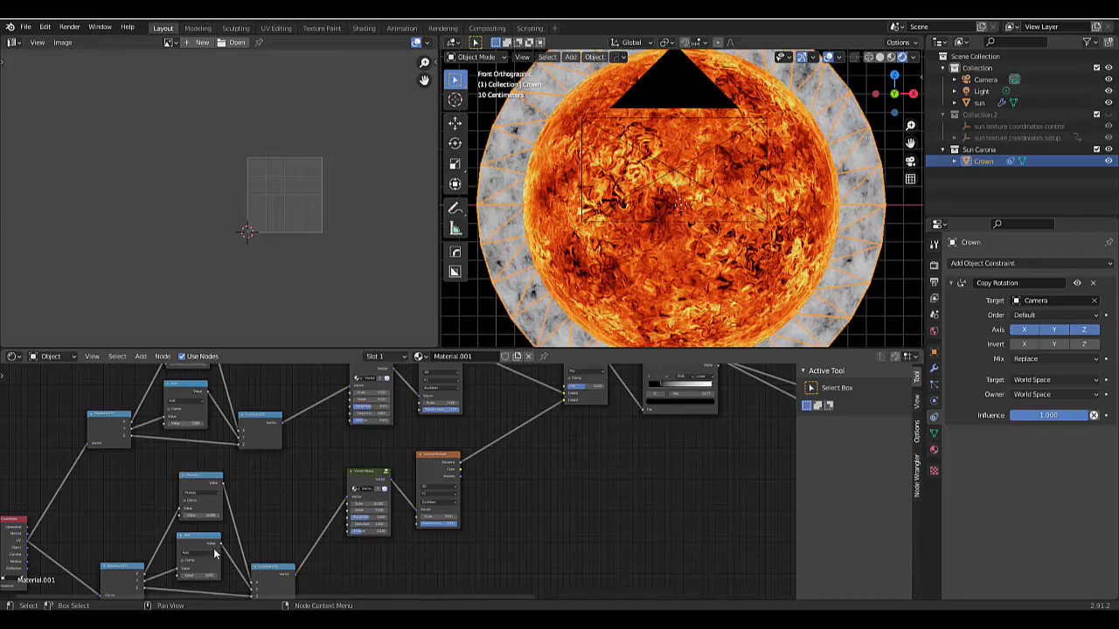
pyautogui.scroll(-5, 206, 484)
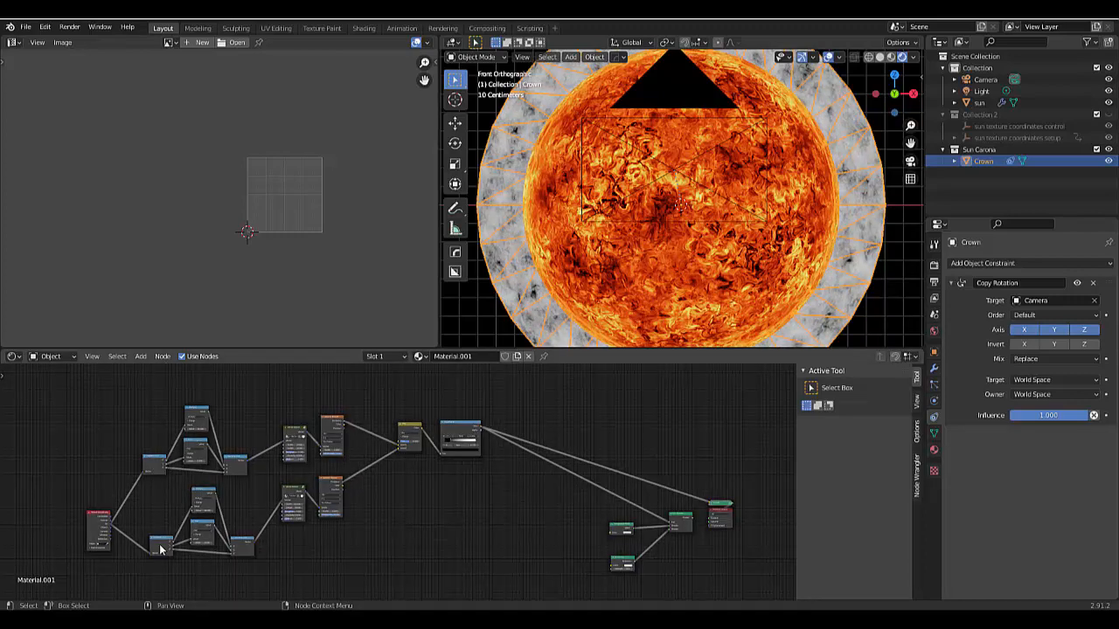
pyautogui.scroll(-2, 109, 573)
pyautogui.scroll(3, 133, 548)
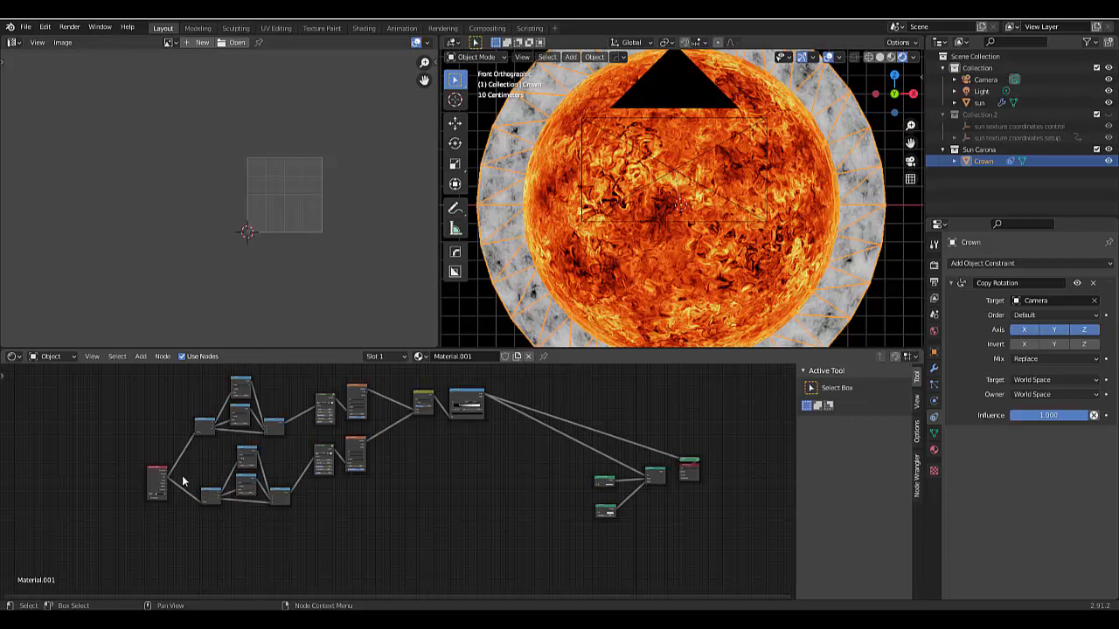
pyautogui.scroll(1, 182, 478)
pyautogui.scroll(3, 179, 471)
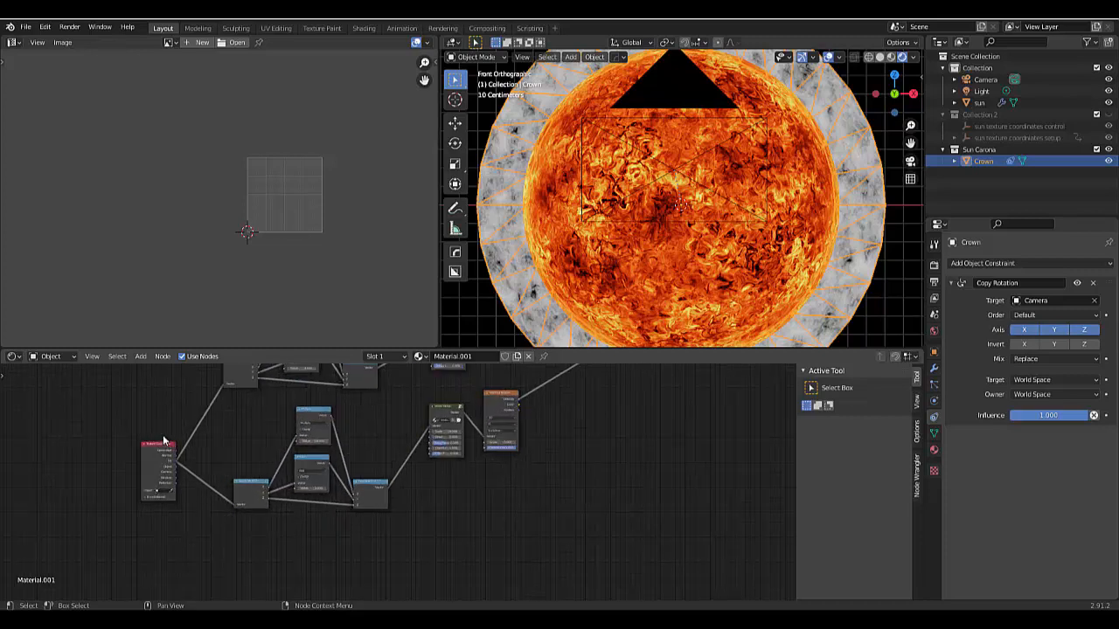
# - Move the Texture Coordinate node further left and change the lower chain's Add node to the Subtract operation
pyautogui.moveTo(157, 446); pyautogui.dragTo(91, 405)
pyautogui.scroll(4, 323, 436)
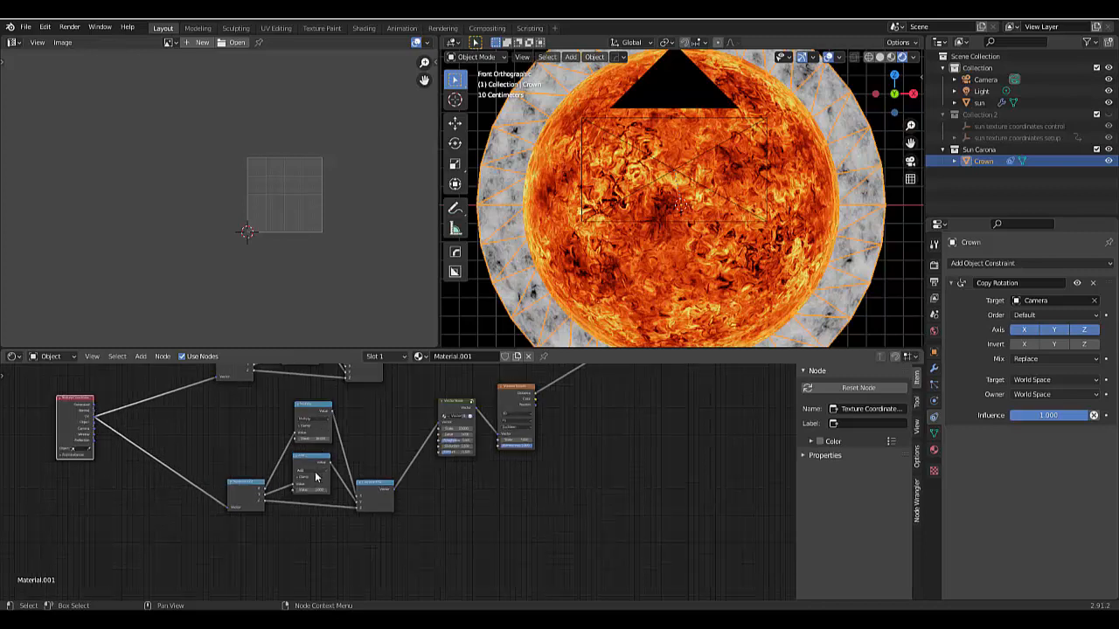
pyautogui.click(313, 471)
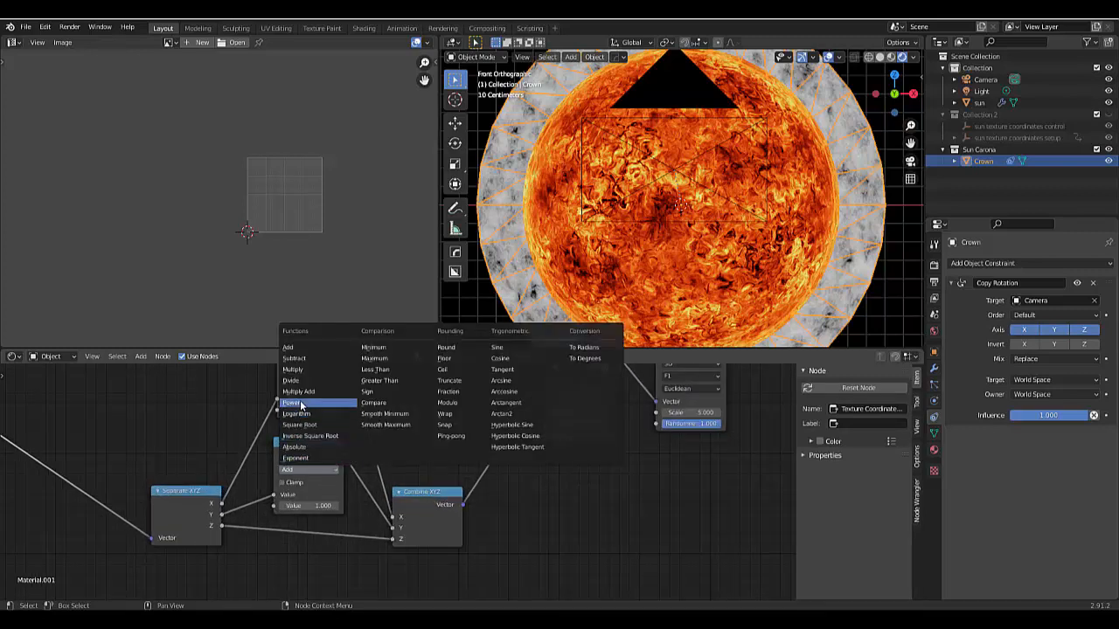
pyautogui.click(294, 358)
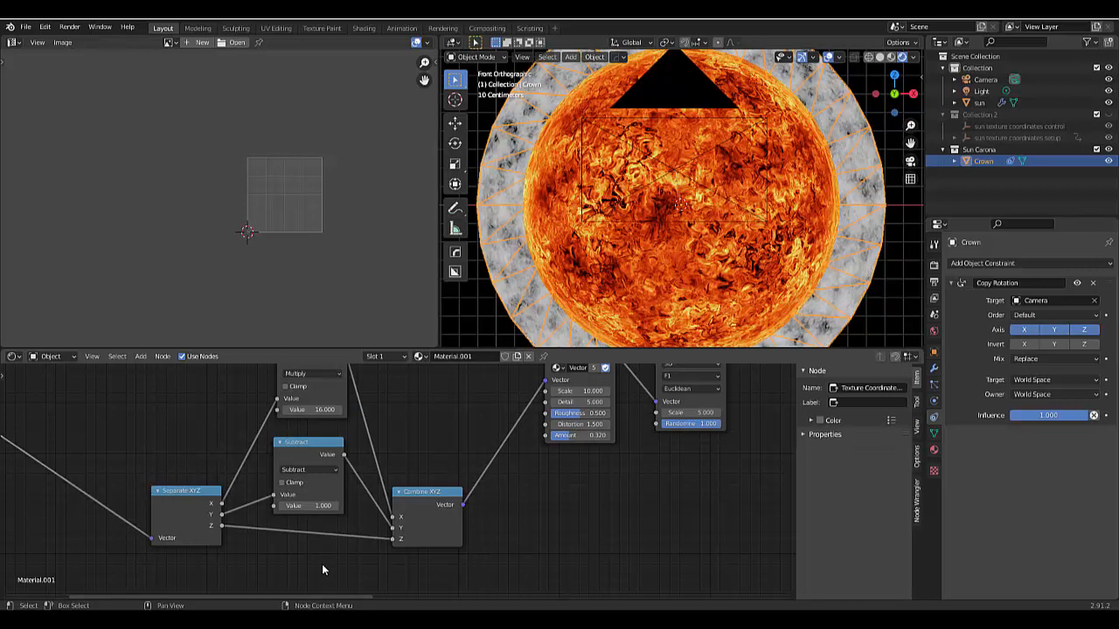
# - Add a Value input node and place it between the Texture Coordinate node and the two noise chains
pyautogui.scroll(-2, 321, 564)
pyautogui.scroll(-2, 320, 560)
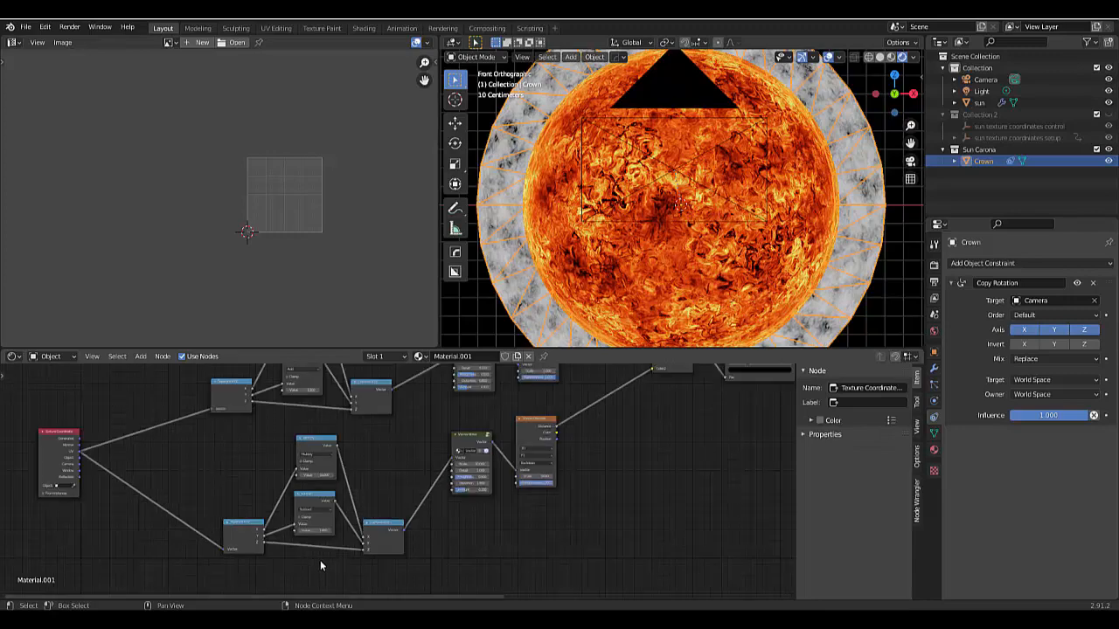
pyautogui.scroll(1, 186, 470)
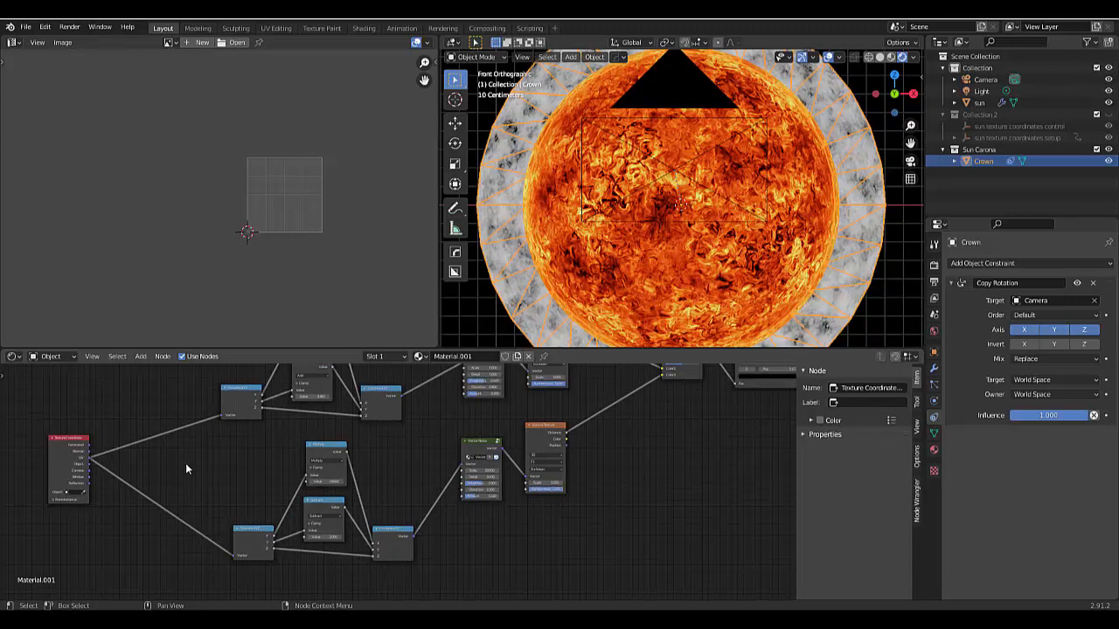
pyautogui.hotkey('shift', 'a')
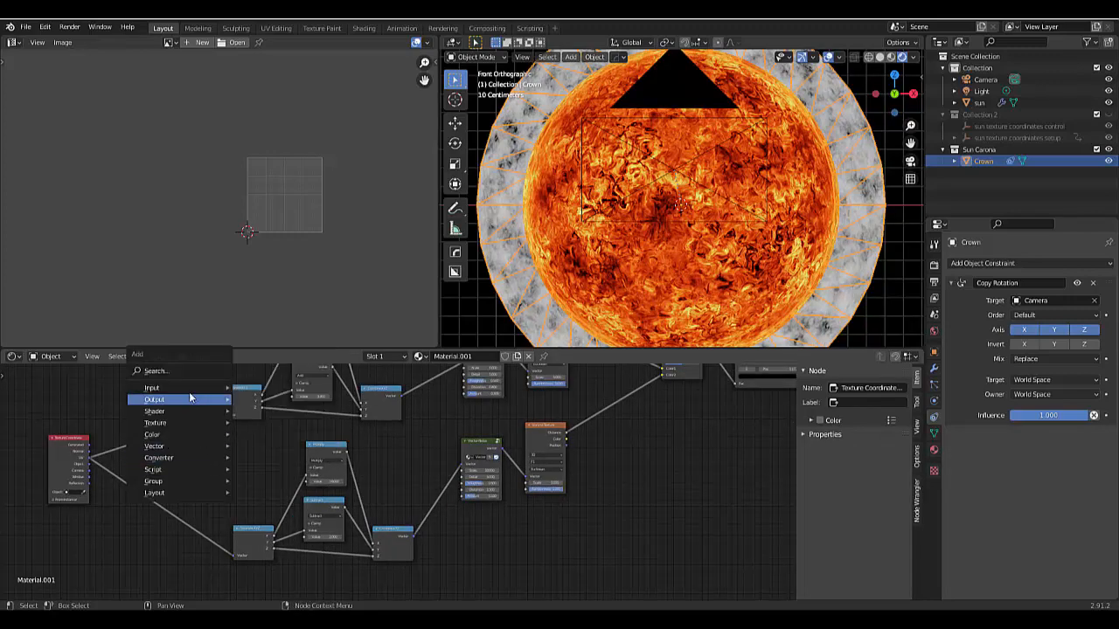
pyautogui.moveTo(189, 390)
pyautogui.click(257, 348)
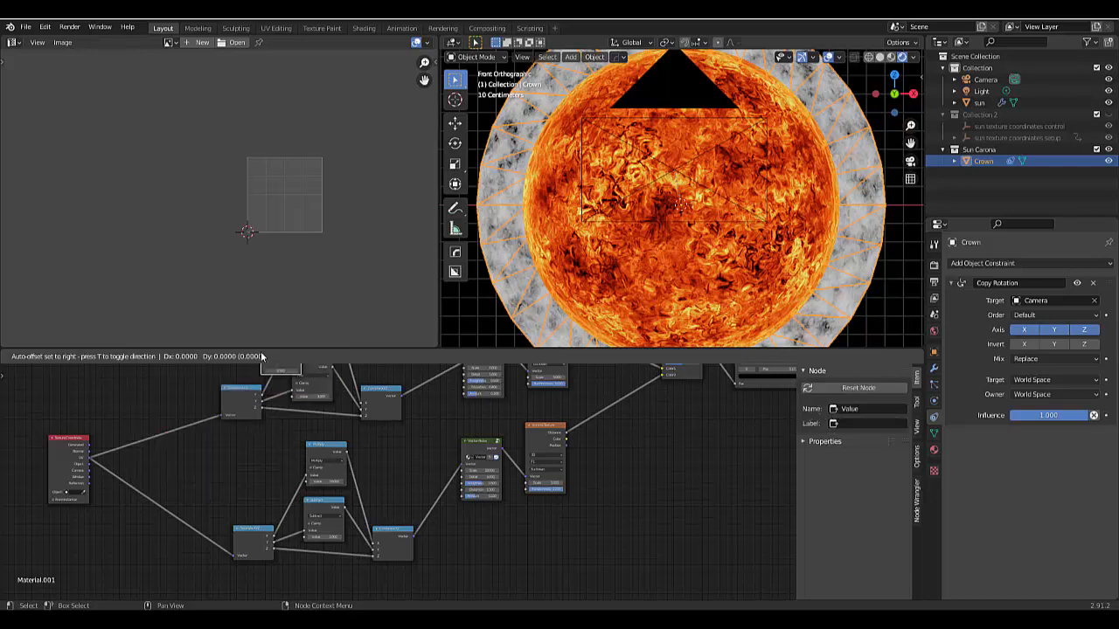
pyautogui.click(145, 449)
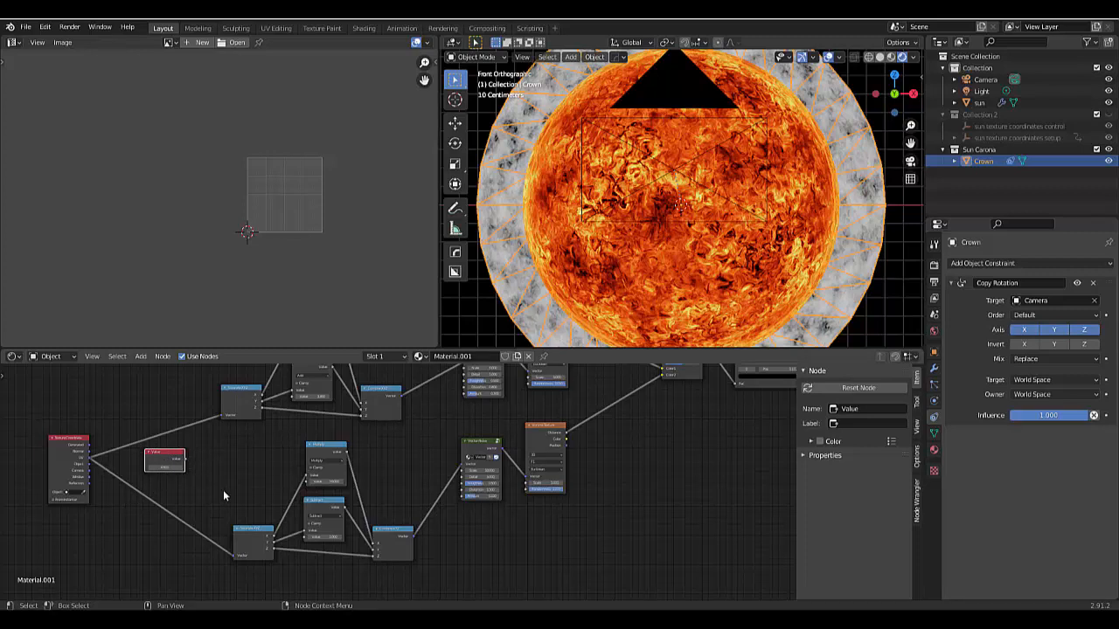
# - Connect the Value node's output to the second value inputs of the lower chain's Subtract node and the upper chain's Add node
pyautogui.scroll(3, 235, 507)
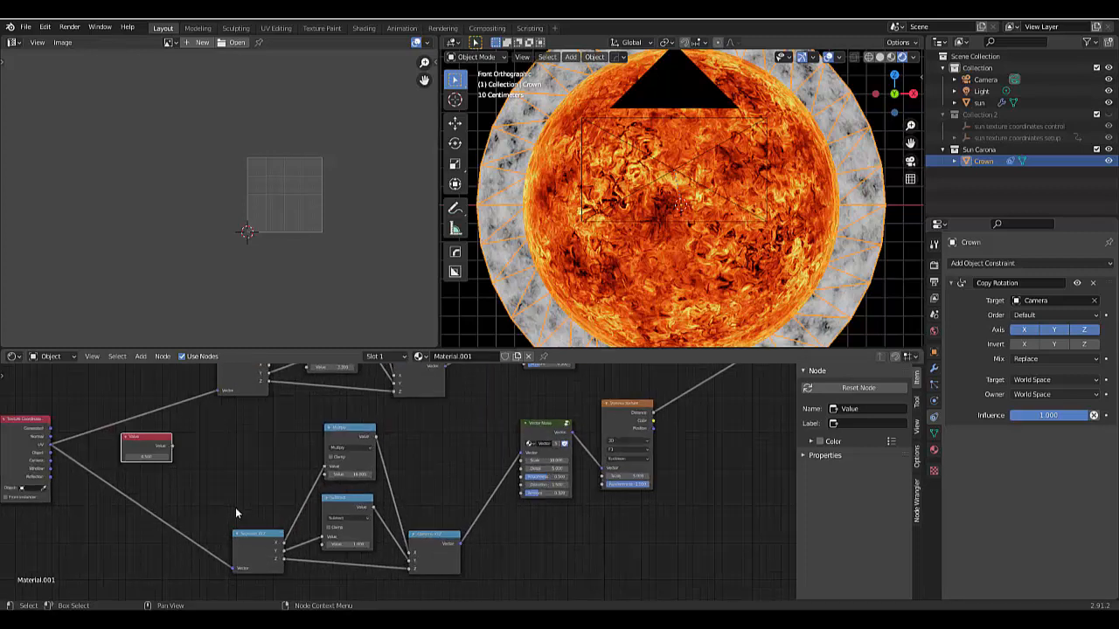
pyautogui.moveTo(156, 429); pyautogui.dragTo(236, 538)
pyautogui.scroll(-3, 235, 538)
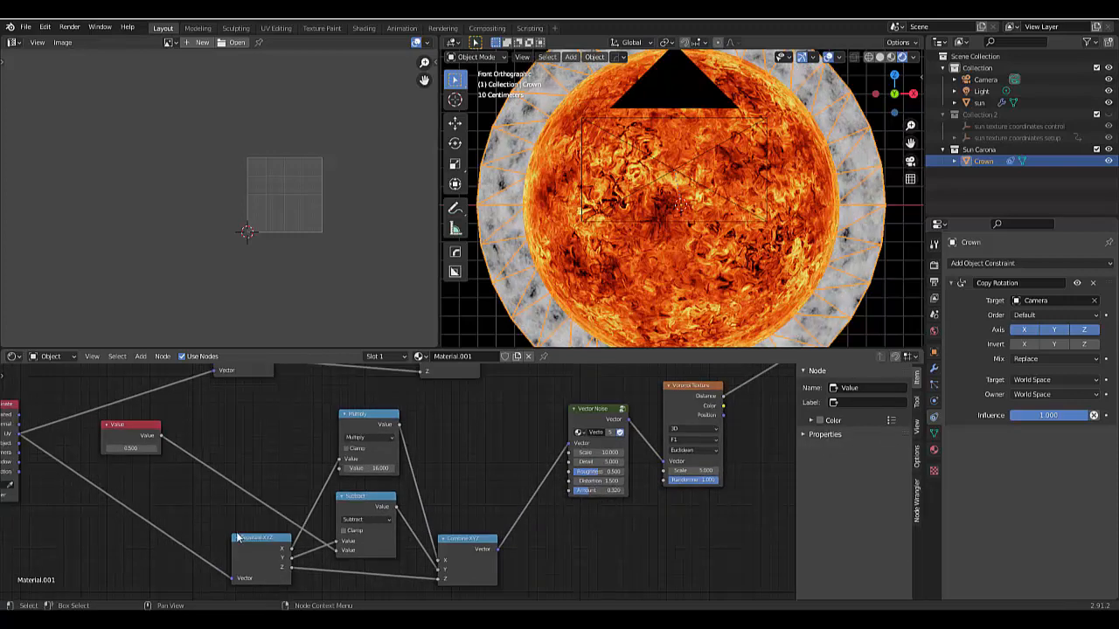
pyautogui.scroll(-3, 215, 449)
pyautogui.scroll(3, 183, 437)
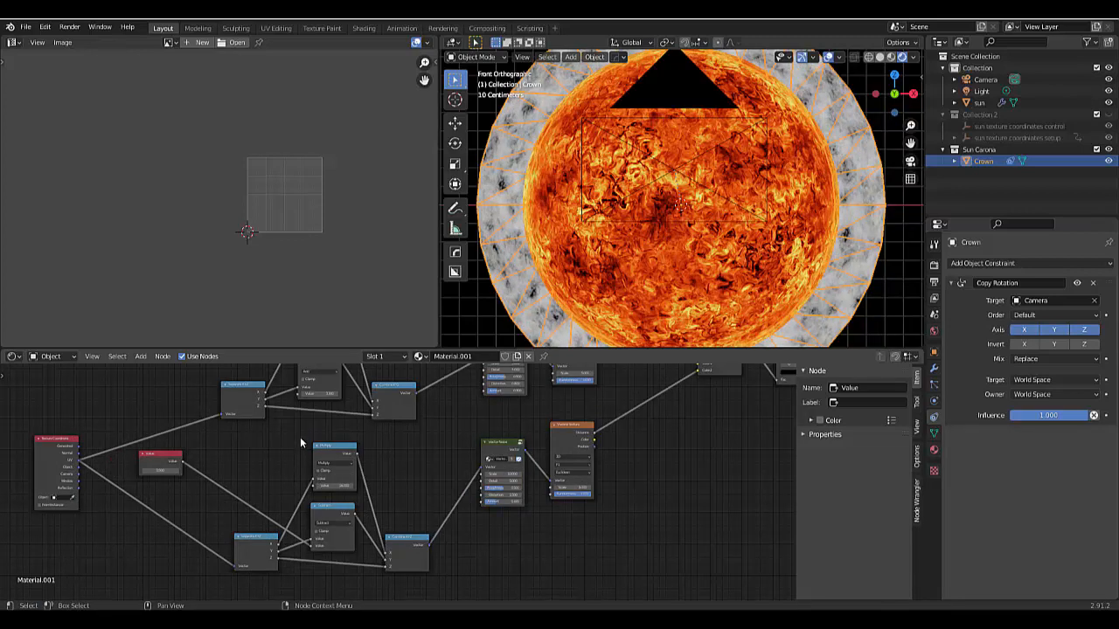
pyautogui.moveTo(181, 458); pyautogui.dragTo(300, 394)
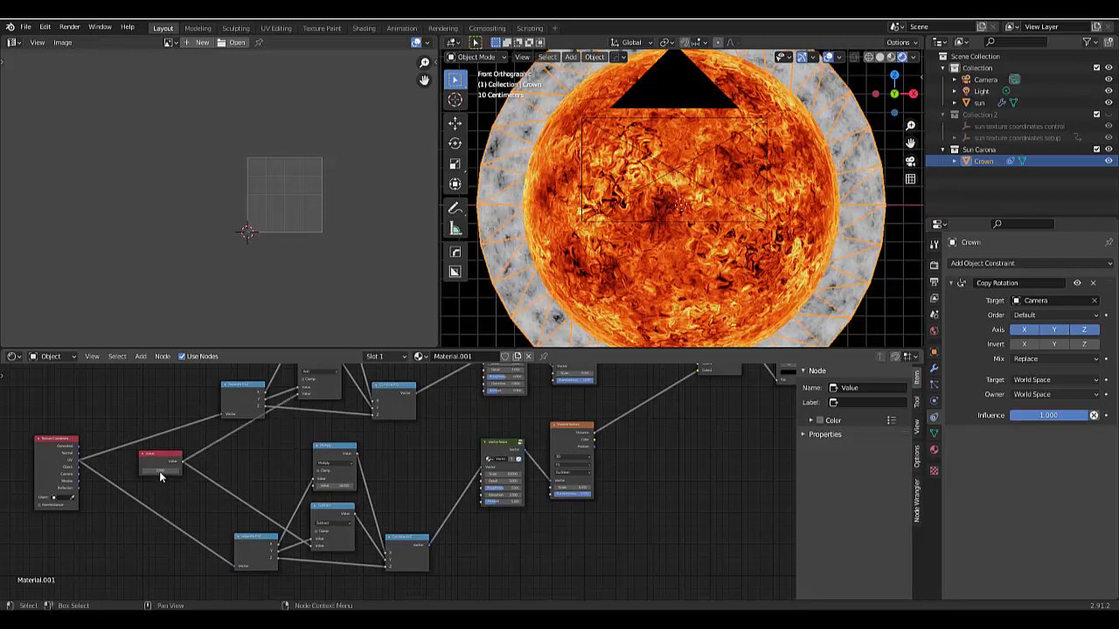
# - Change the Value node's number to shift both noise chains in opposite directions on the crown ring
pyautogui.moveTo(160, 477); pyautogui.dragTo(186, 476)
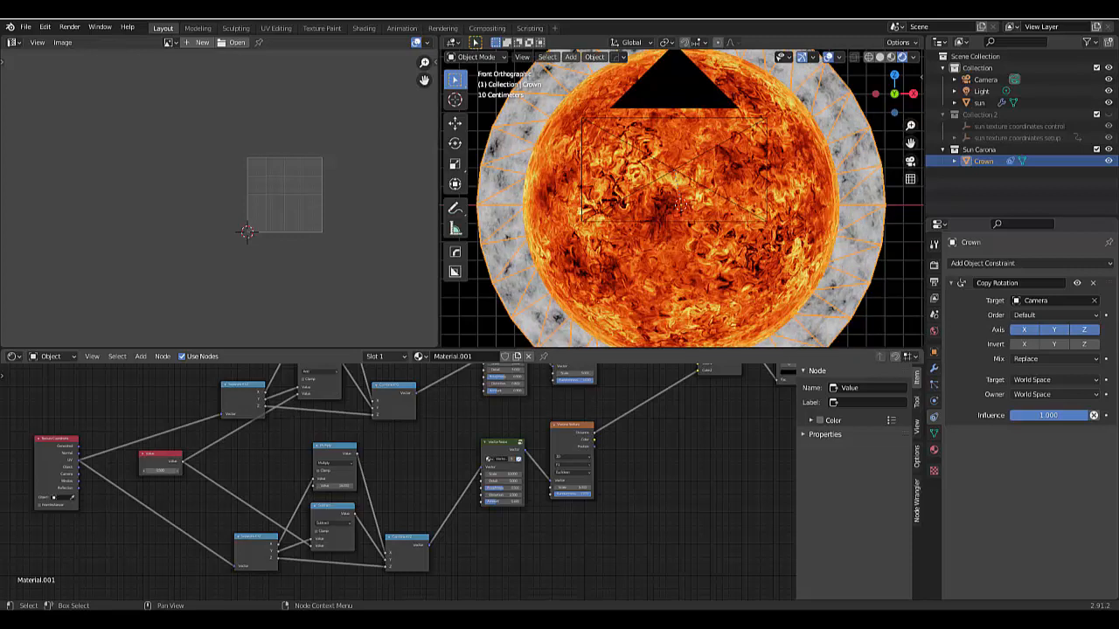
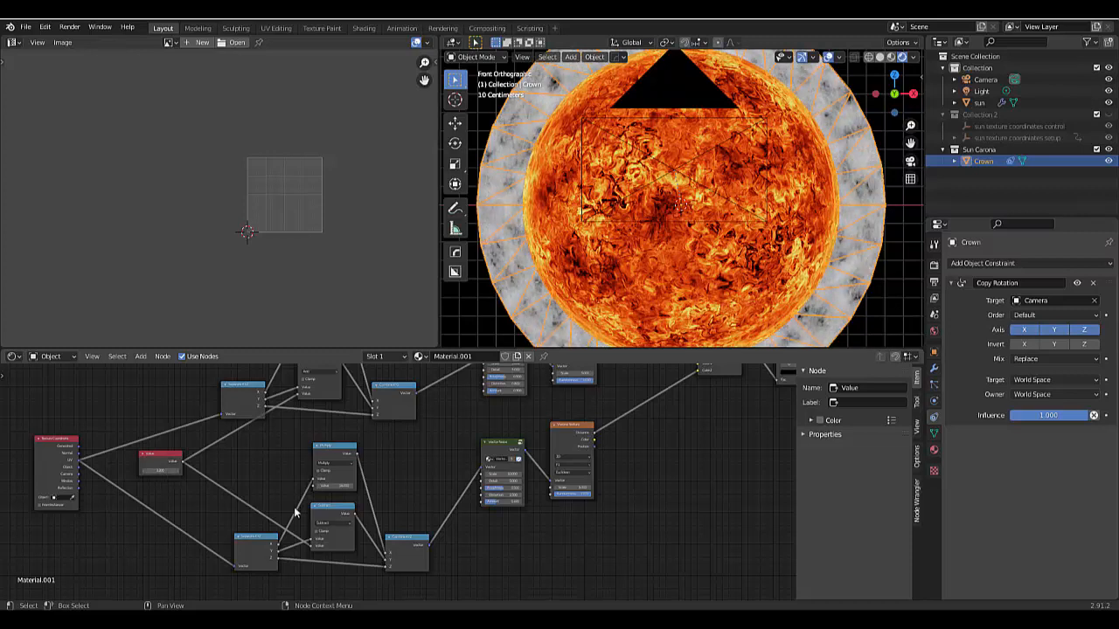
# - Change the blending mode of the Mix node that combines the two Voronoi textures to Add
pyautogui.scroll(-3, 295, 513)
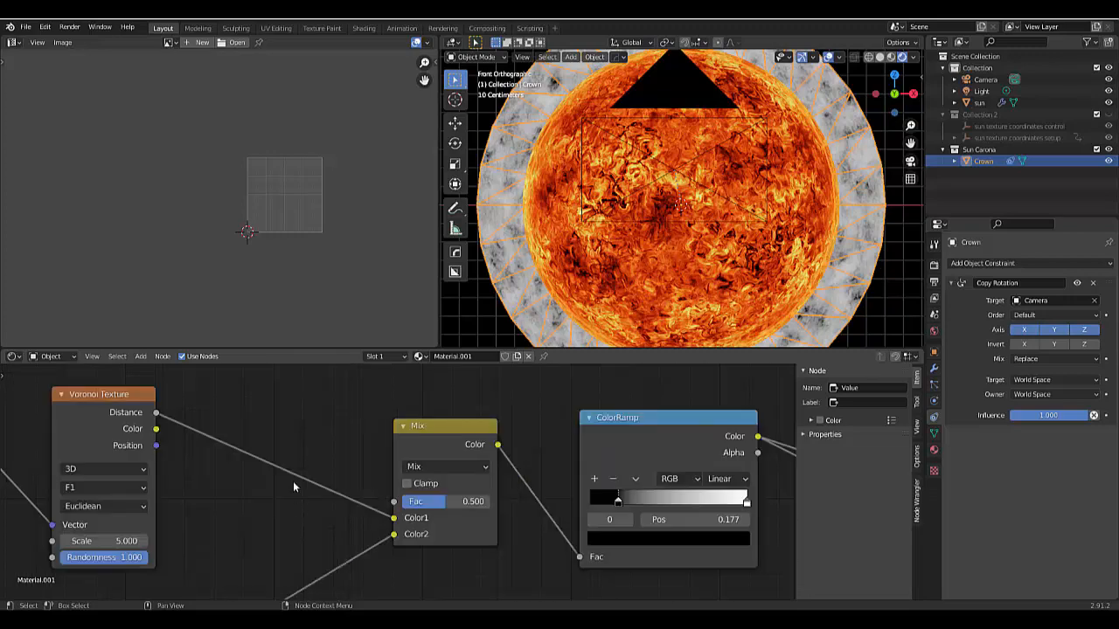
pyautogui.scroll(-12, 291, 477)
pyautogui.scroll(-3, 279, 476)
pyautogui.scroll(5, 78, 547)
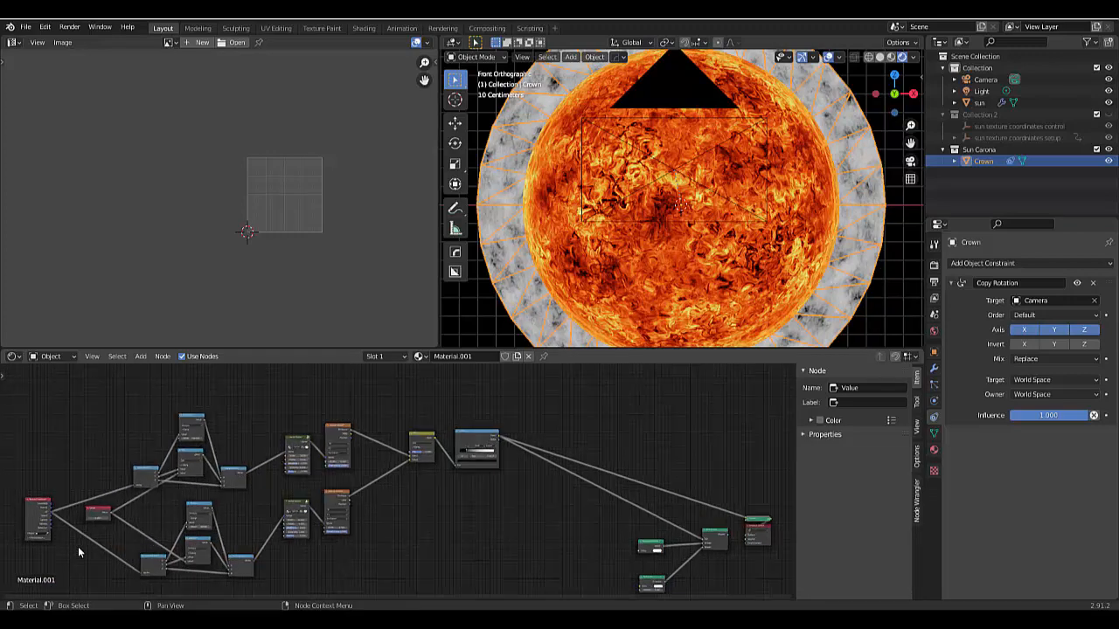
pyautogui.scroll(7, 520, 411)
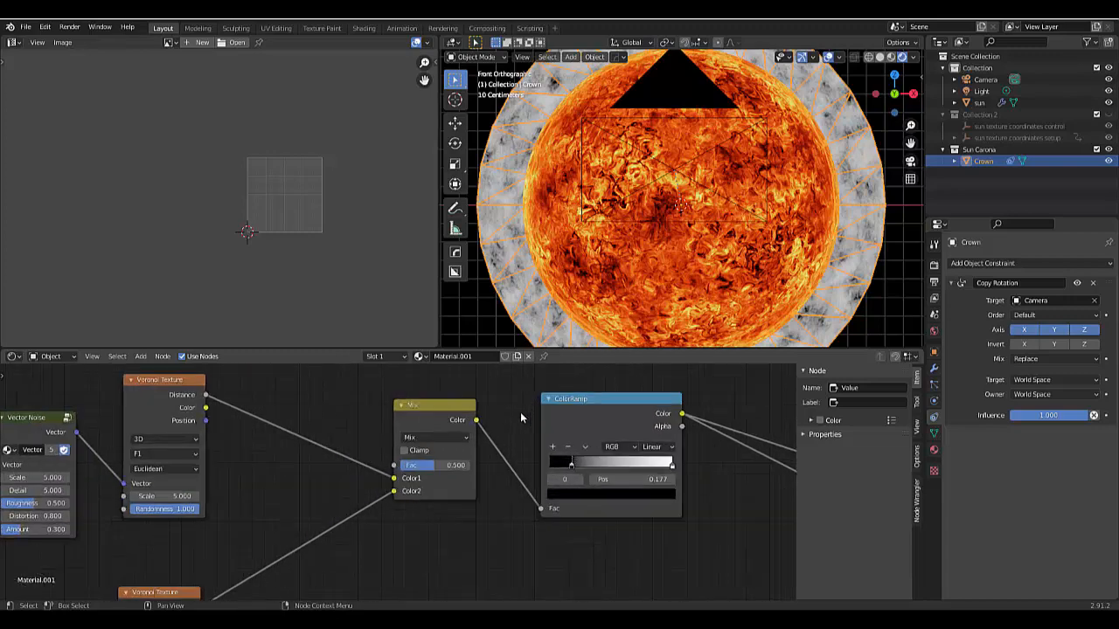
pyautogui.click(400, 453)
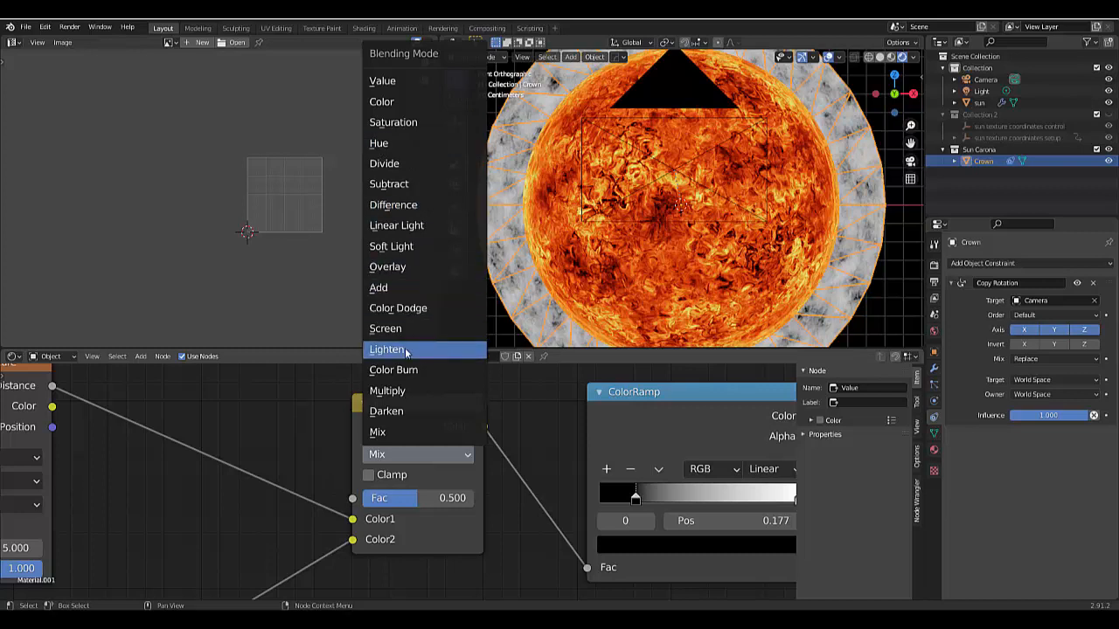
pyautogui.click(406, 289)
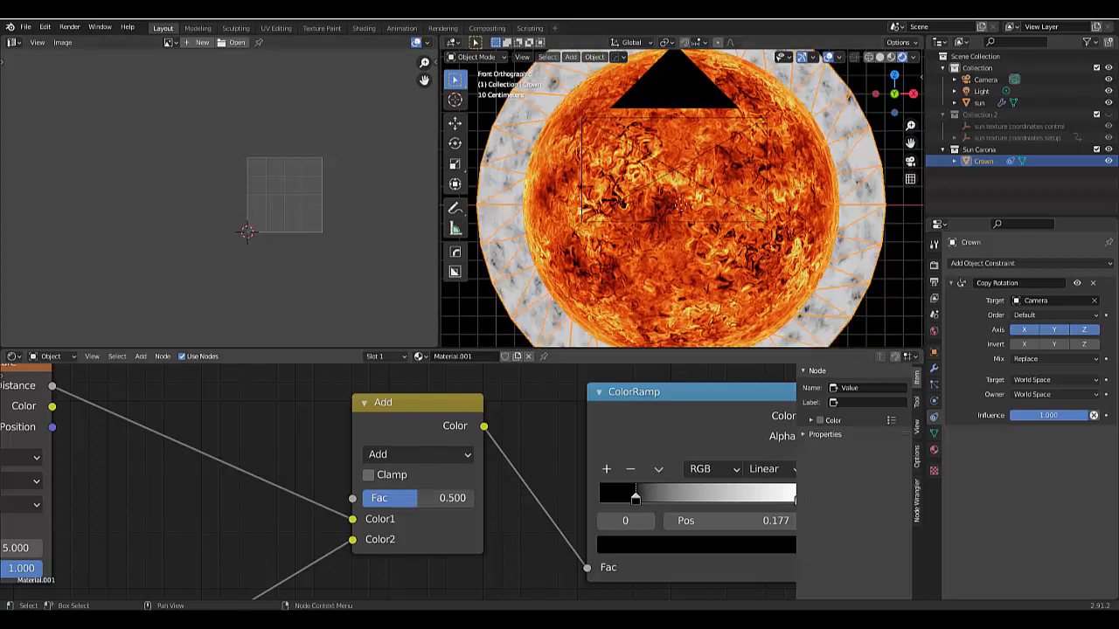
# - Test the Add color node's factor at 1.0 and set it back to 0.5
pyautogui.moveTo(422, 497); pyautogui.dragTo(474, 503)
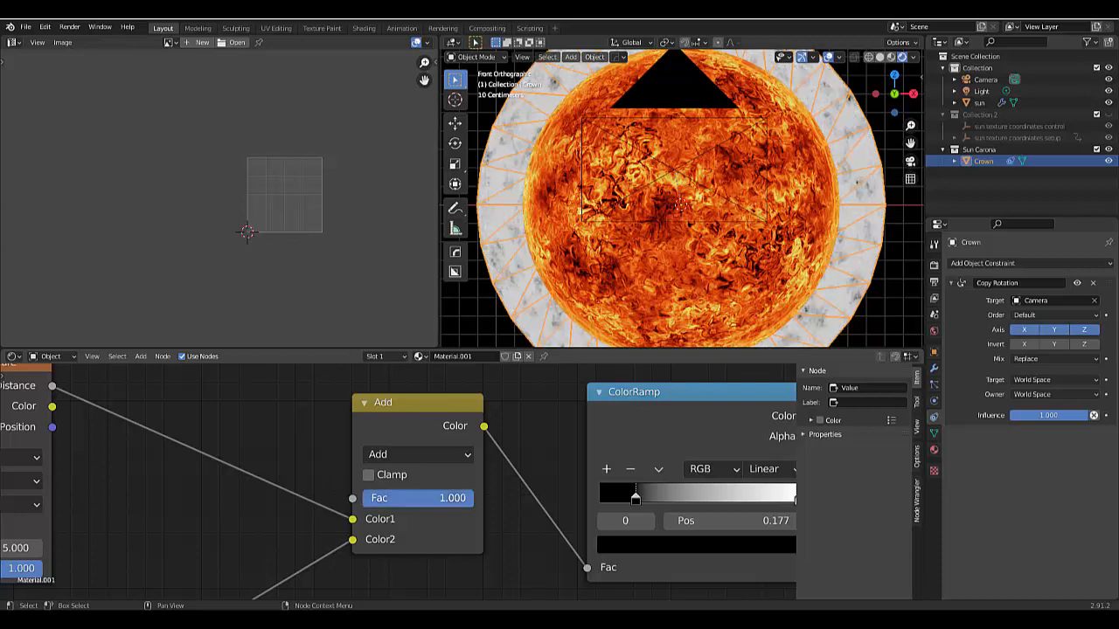
pyautogui.click(437, 499)
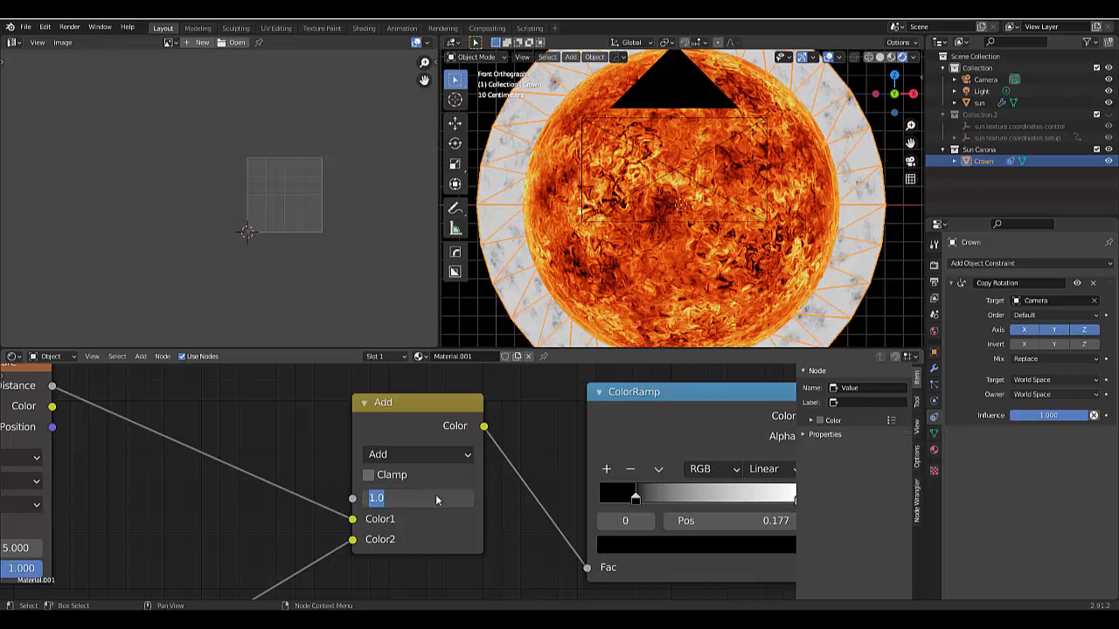
pyautogui.write('0.5')
pyautogui.press('Return')
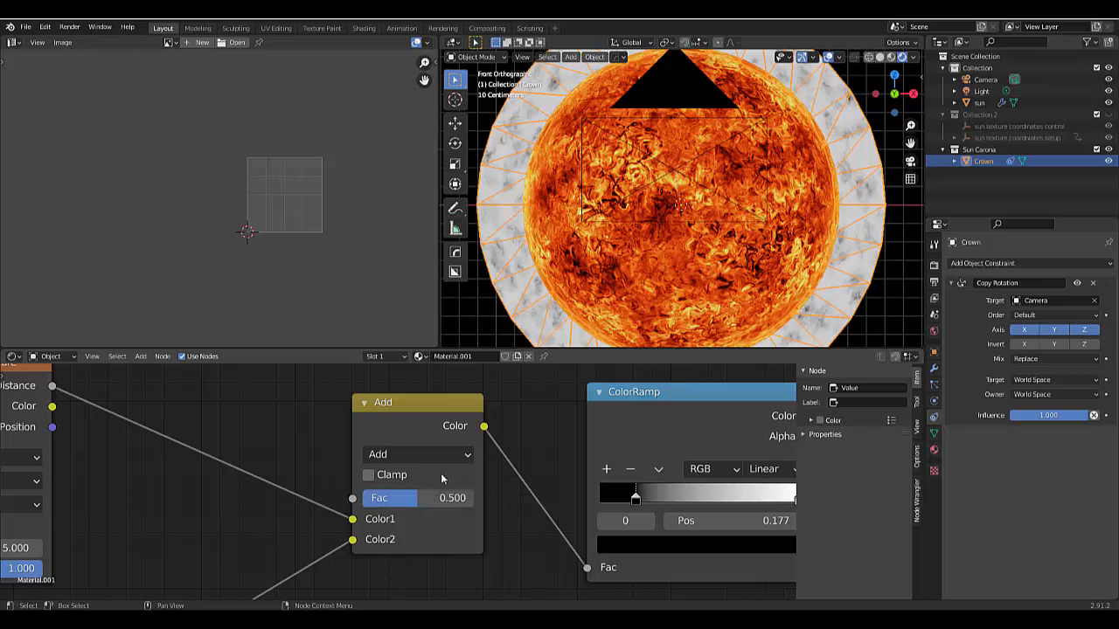
# - Switch the color mix node before the ColorRamp to Multiply and raise its factor to 1.0
pyautogui.click(439, 456)
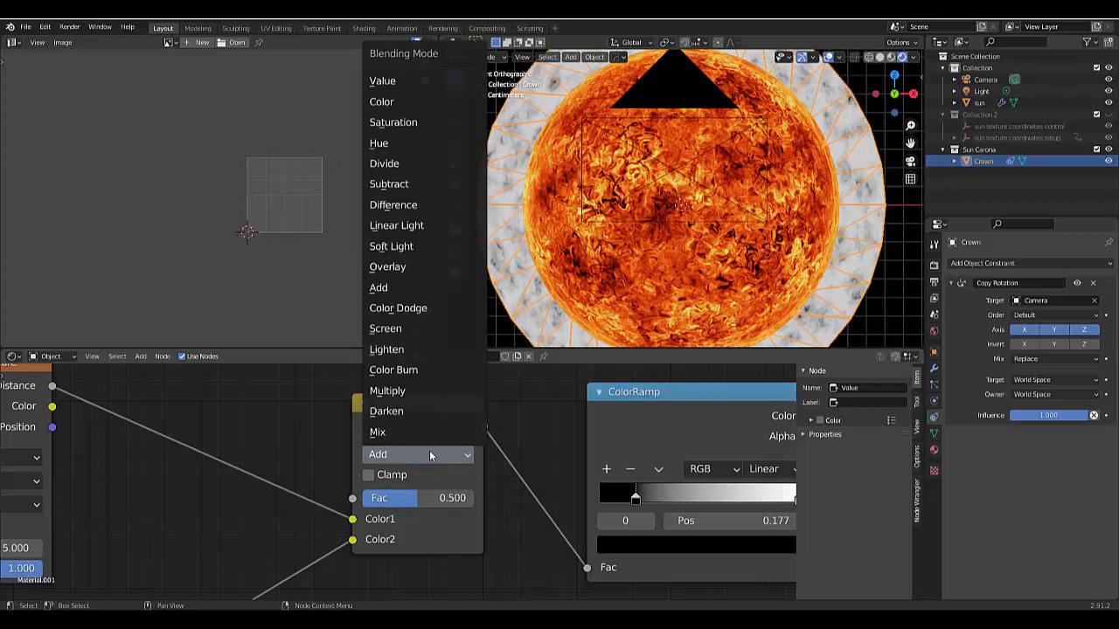
pyautogui.click(384, 394)
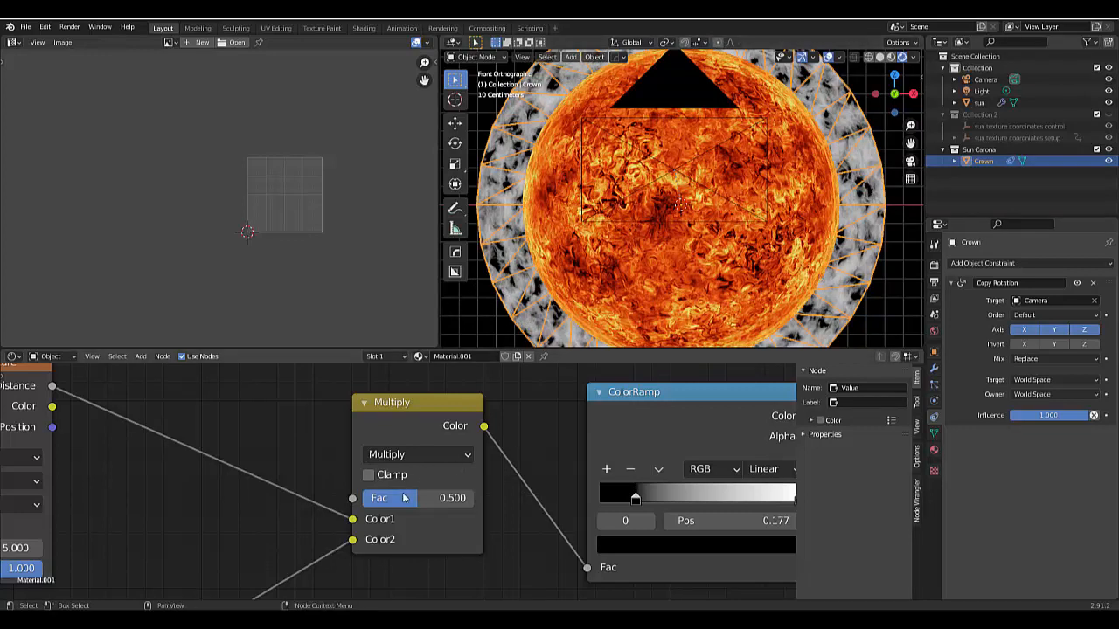
pyautogui.click(464, 507)
pyautogui.moveTo(464, 506)
pyautogui.mouseDown()
pyautogui.moveTo(382, 500)
pyautogui.moveTo(472, 491)
pyautogui.mouseUp()
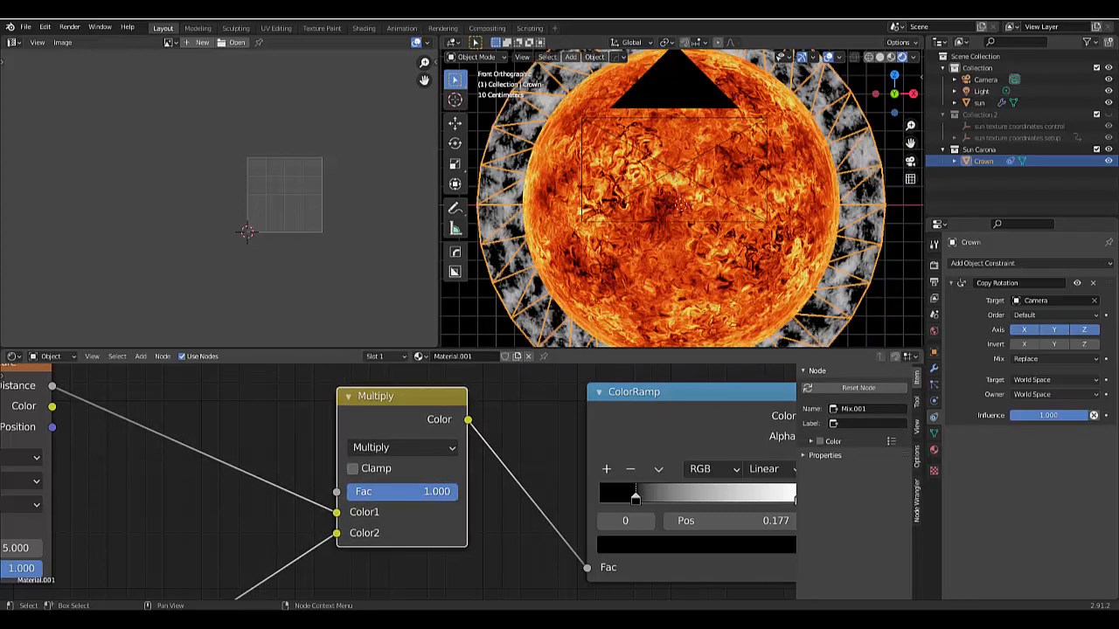
# - Try factors of 0.3 and 0.6 on the Multiply color node to compare the crown's contrast
pyautogui.scroll(-3, 654, 131)
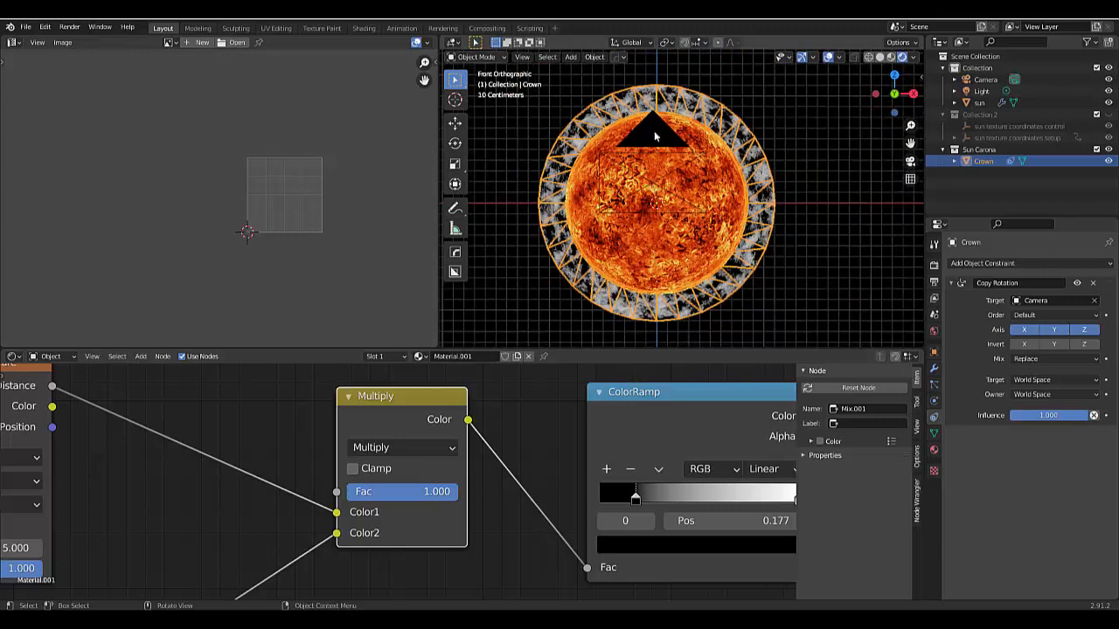
pyautogui.click(427, 493)
pyautogui.write('0.3')
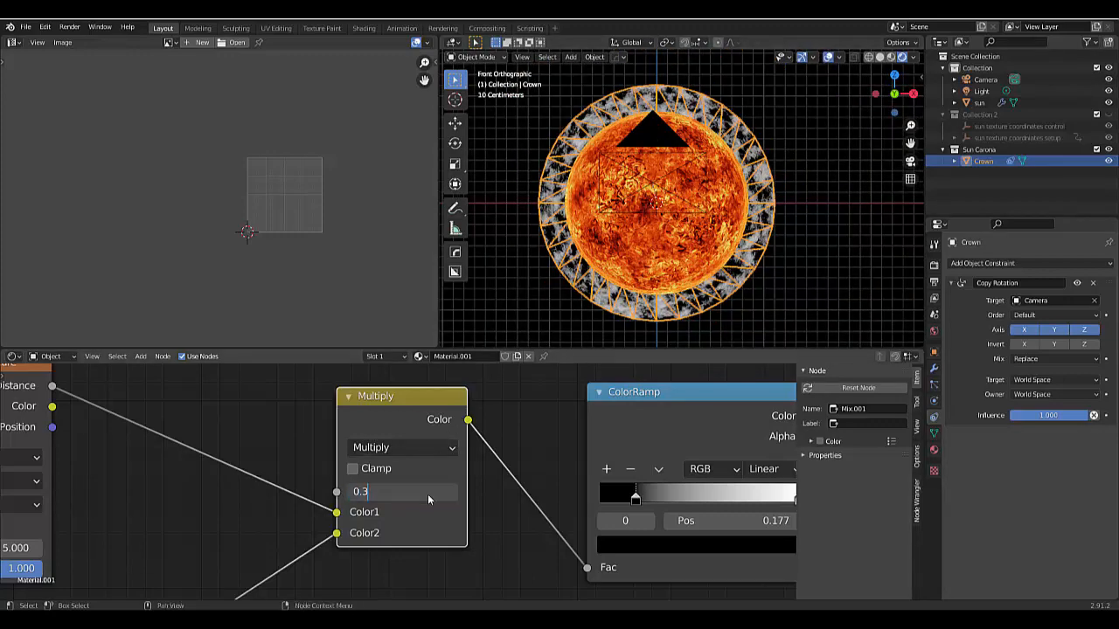
pyautogui.press('Return')
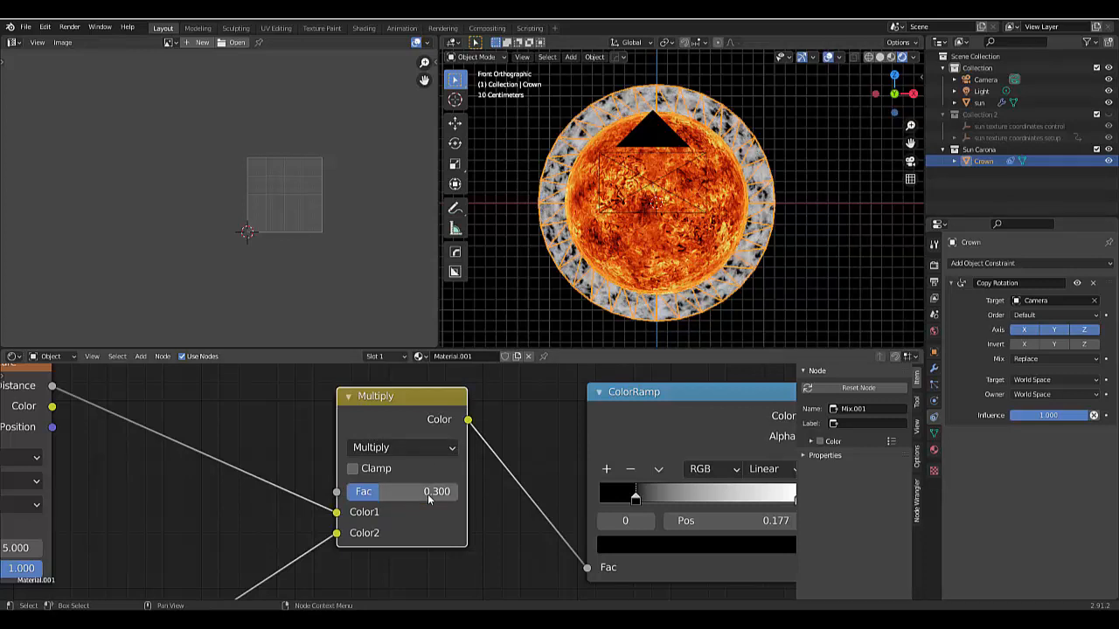
pyautogui.click(427, 494)
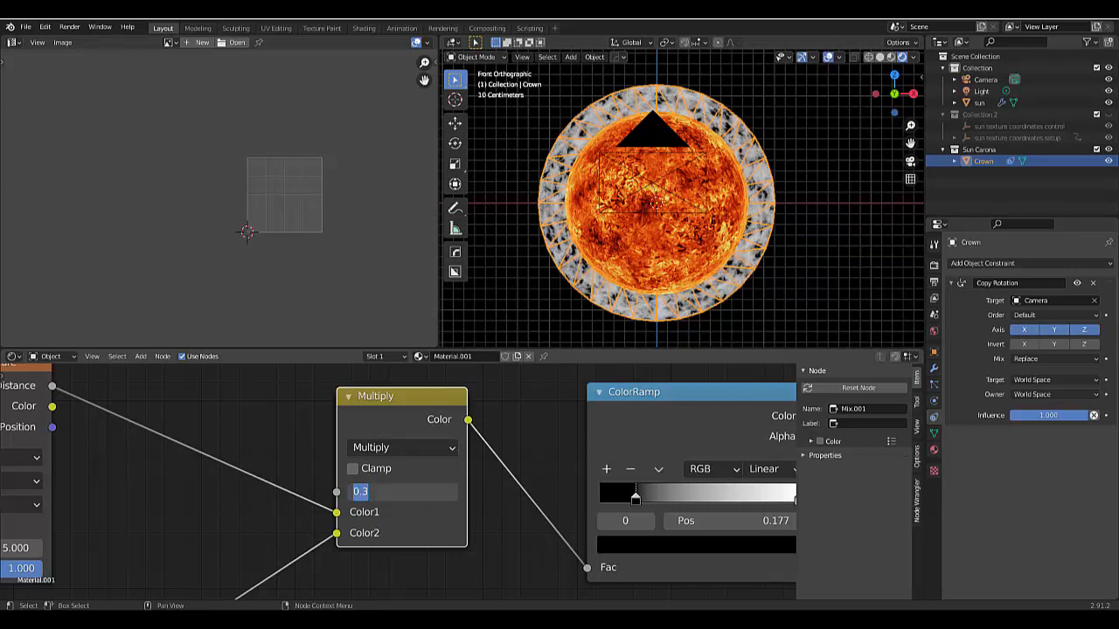
pyautogui.write('0.6')
pyautogui.press('Return')
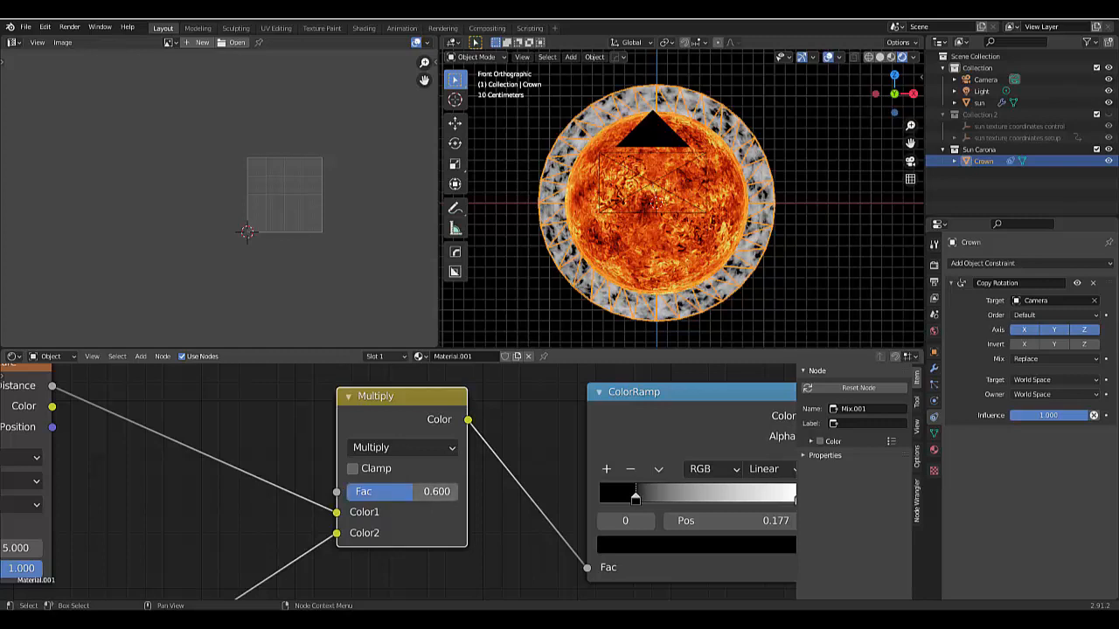
# - Set the Multiply color node's factor to 1 and check the crown ring around the sun
pyautogui.click(426, 492)
pyautogui.write('1')
pyautogui.press('Return')
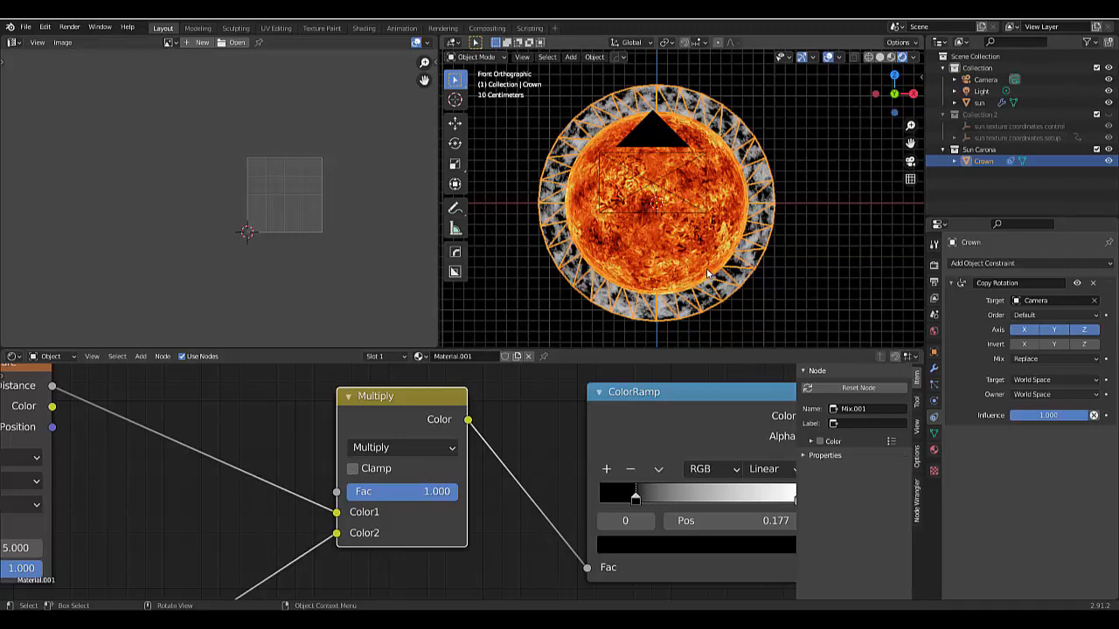
pyautogui.scroll(2, 706, 273)
pyautogui.scroll(-3, 726, 299)
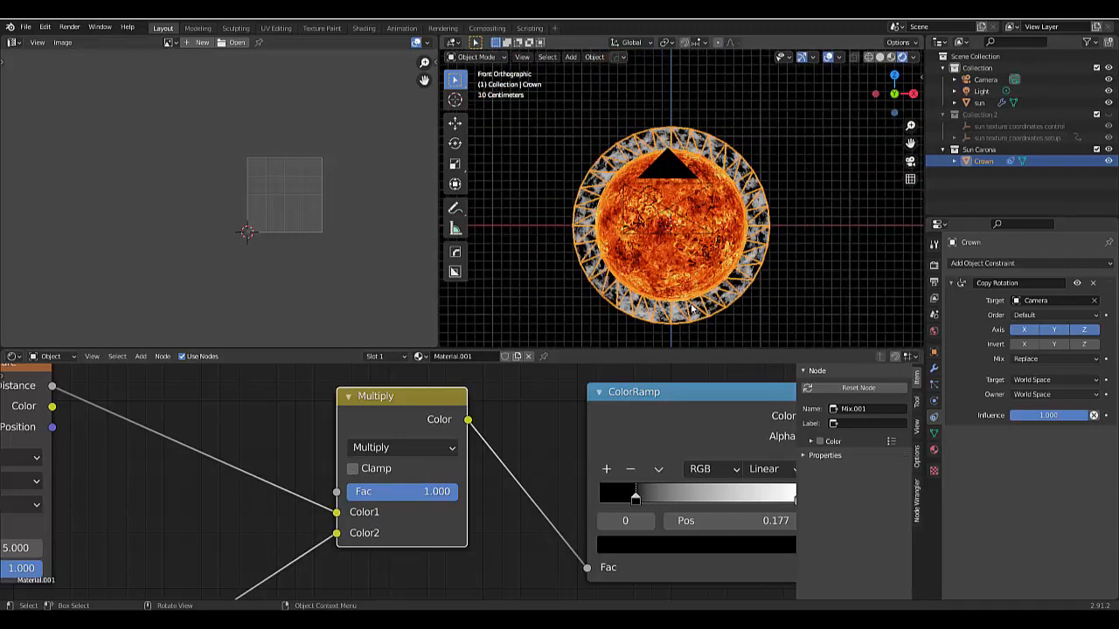
# - Join all nodes from the Texture Coordinate node through the ColorRamp into one new frame
pyautogui.scroll(-2, 514, 507)
pyautogui.scroll(-6, 515, 541)
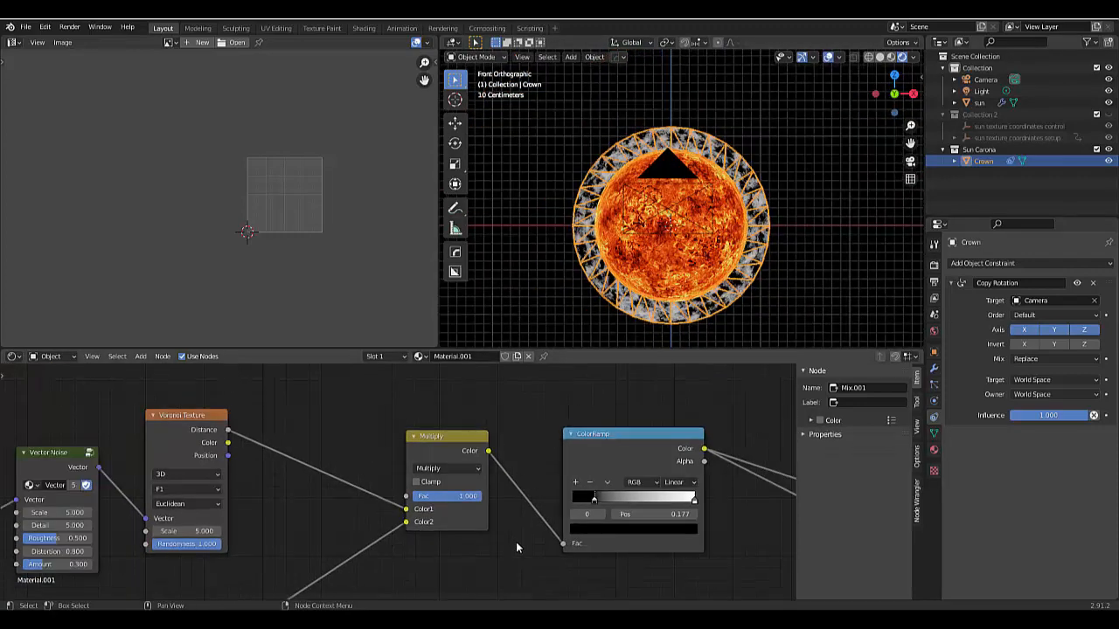
pyautogui.scroll(-3, 472, 459)
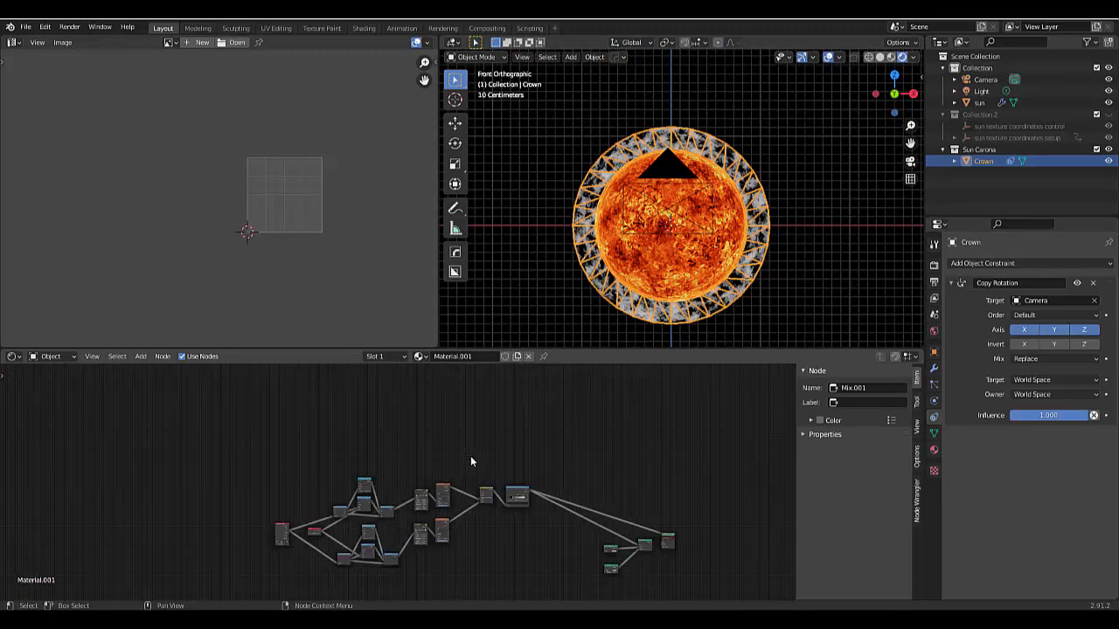
pyautogui.scroll(2, 442, 551)
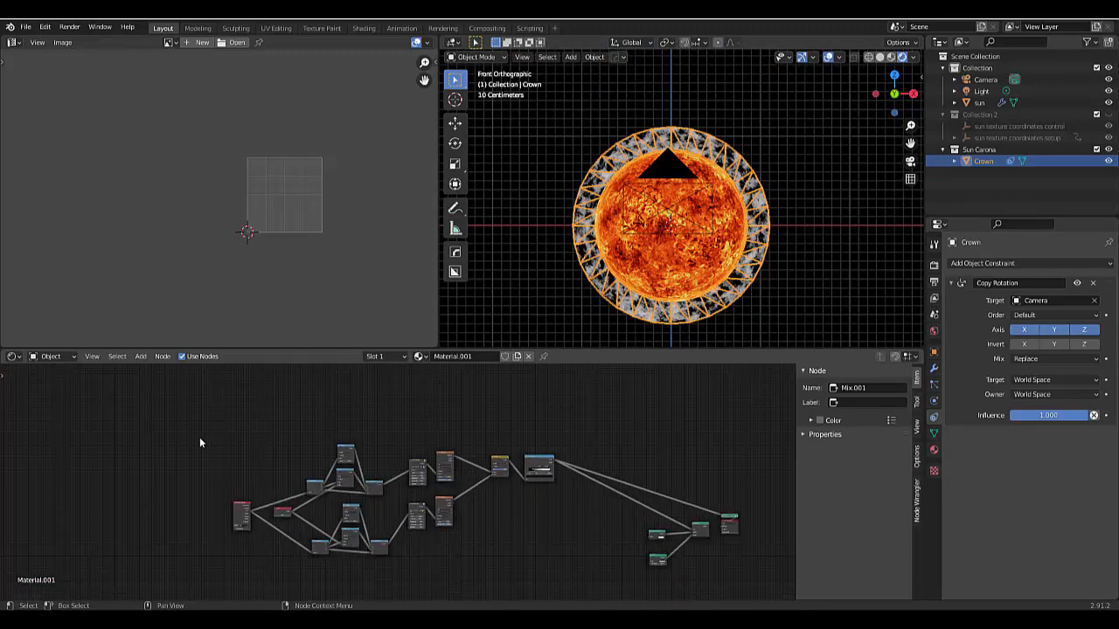
pyautogui.moveTo(184, 409); pyautogui.dragTo(551, 567)
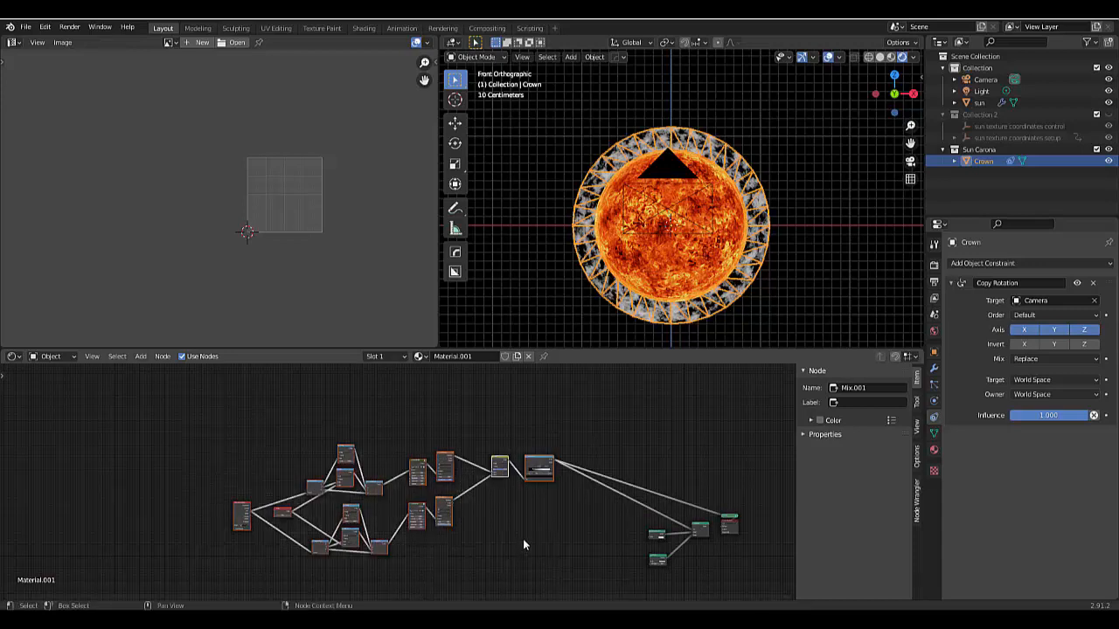
pyautogui.press('p')
pyautogui.moveTo(181, 418); pyautogui.dragTo(564, 570)
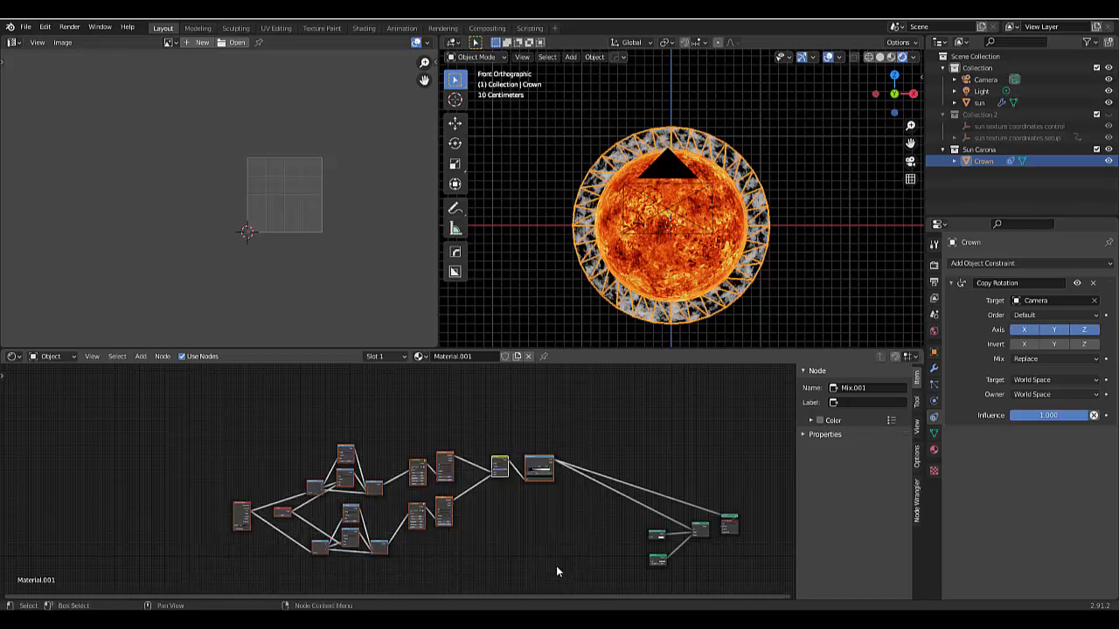
pyautogui.hotkey('ctrl', 'j')
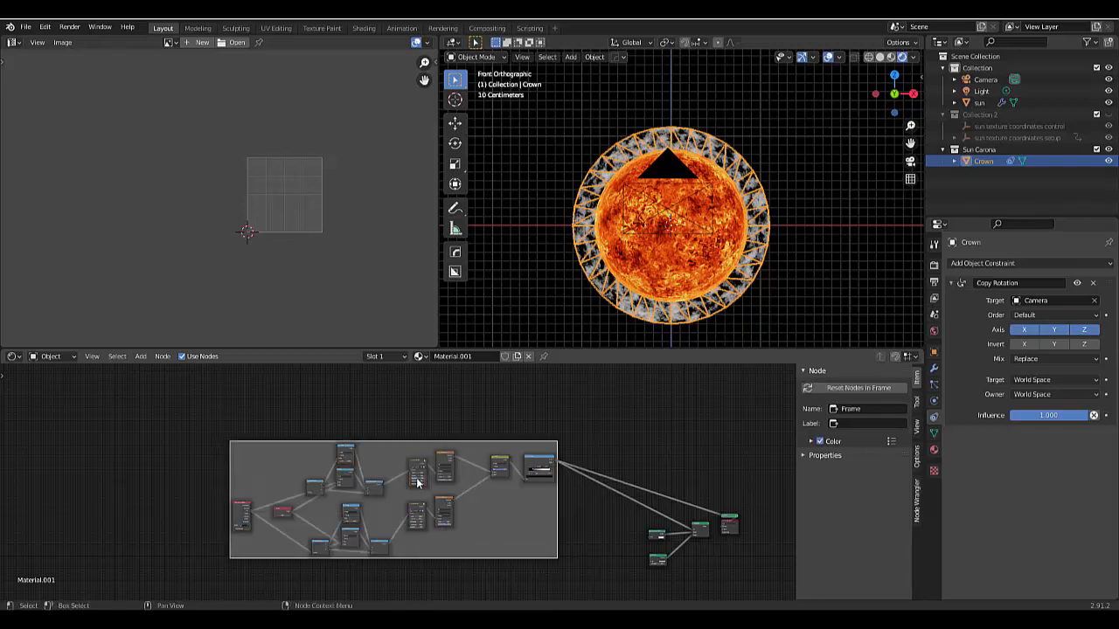
# - Label the new node frame "Carona animation" and deselect it
pyautogui.click(860, 418)
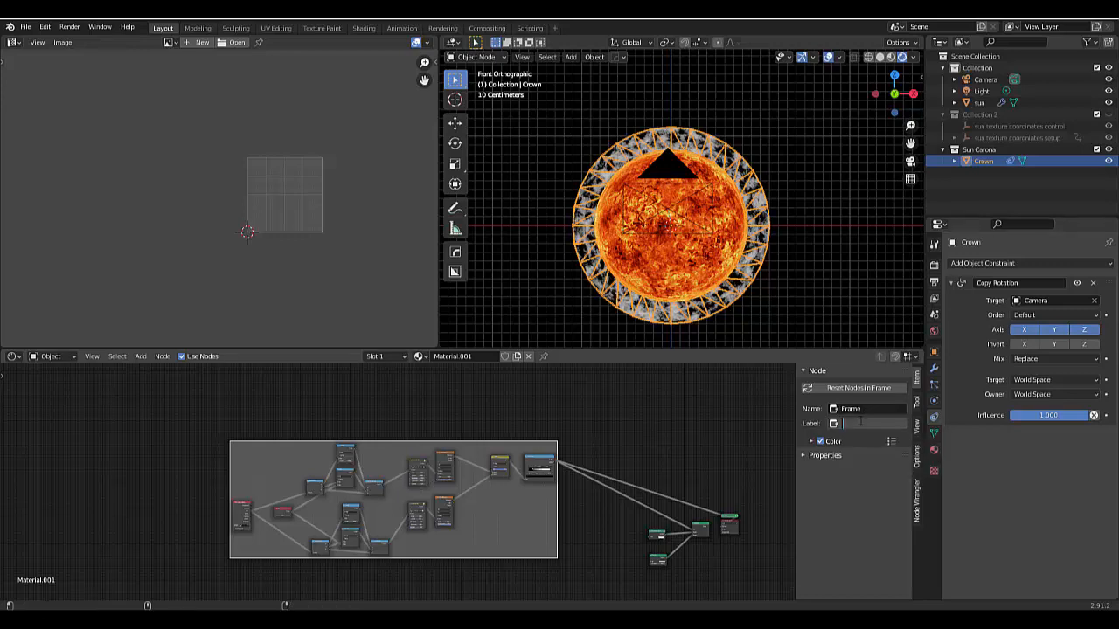
pyautogui.write('Carona animation')
pyautogui.press('Return')
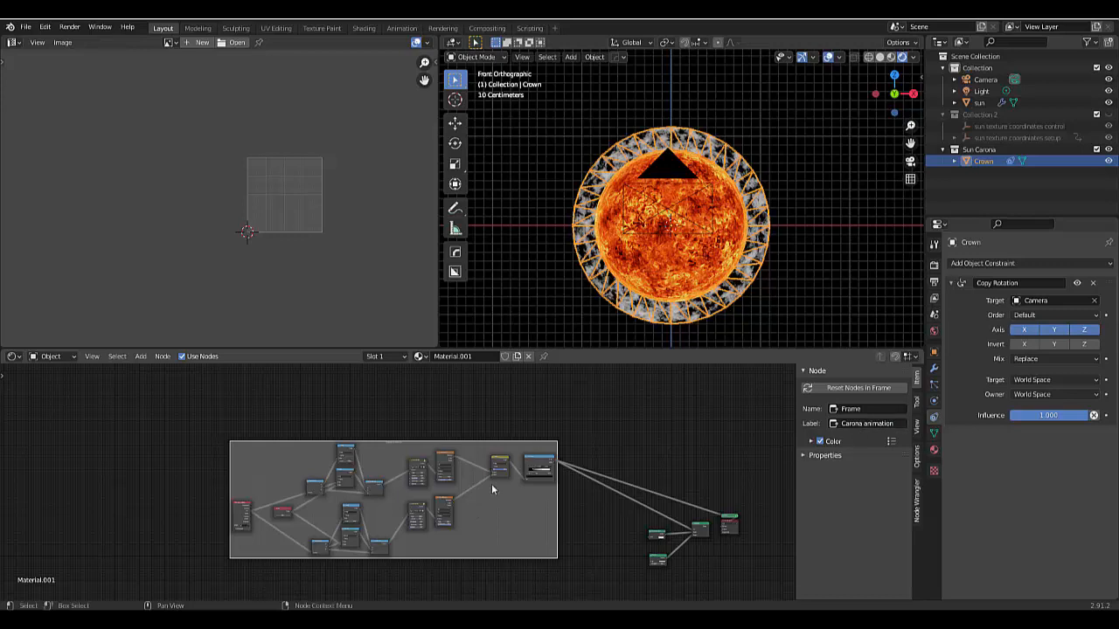
pyautogui.click(581, 501)
# - Change the framed Multiply color node's blending mode to Add and set its factor to 0
pyautogui.scroll(5, 503, 464)
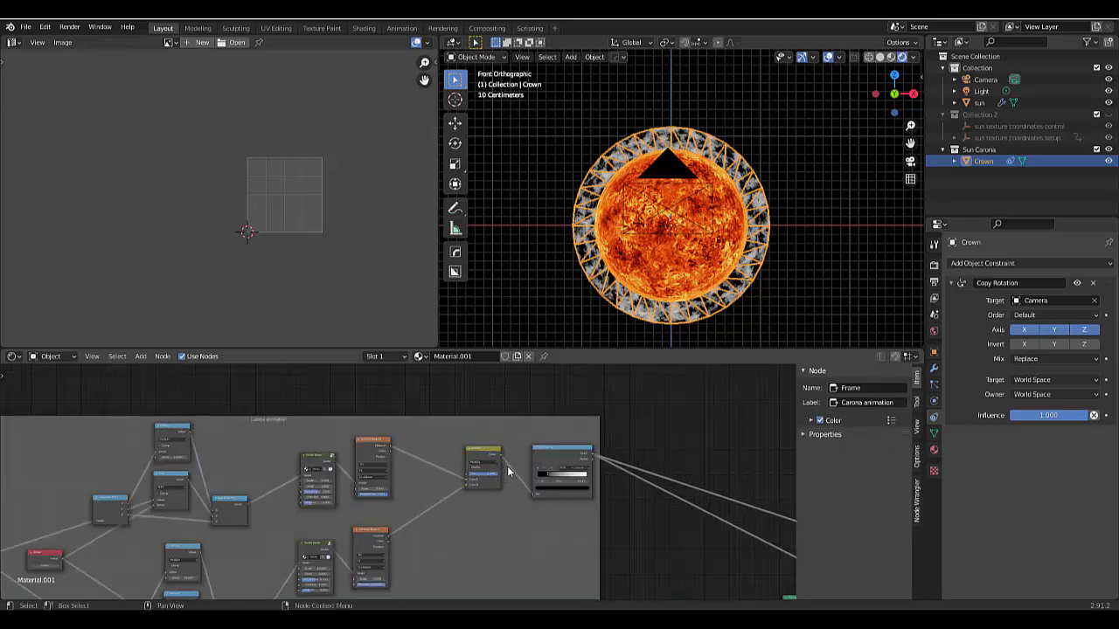
pyautogui.scroll(4, 503, 465)
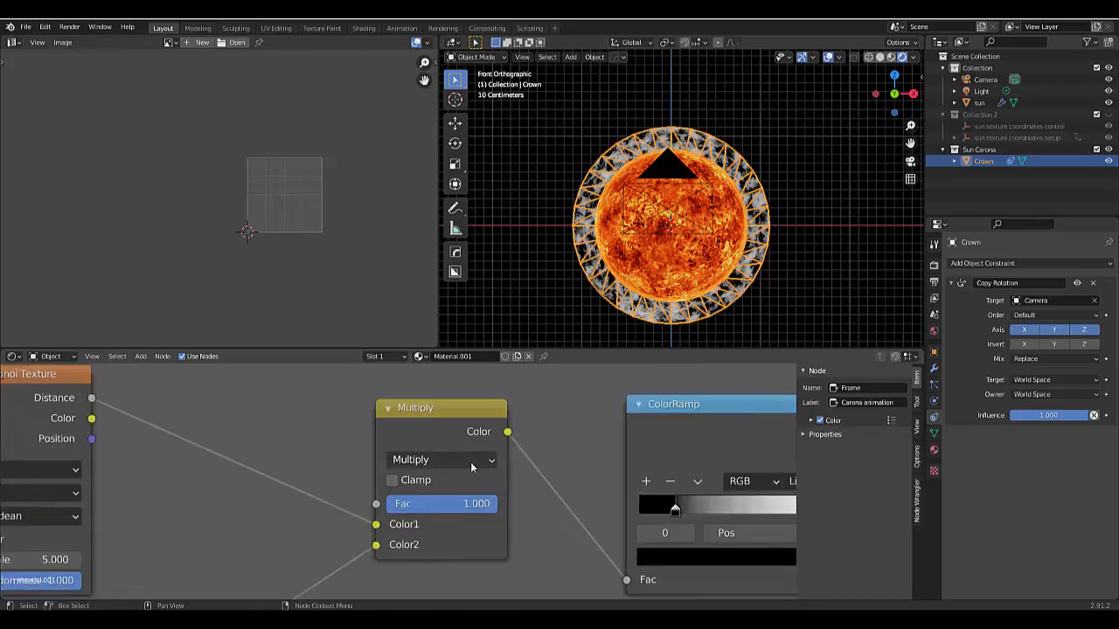
pyautogui.click(471, 466)
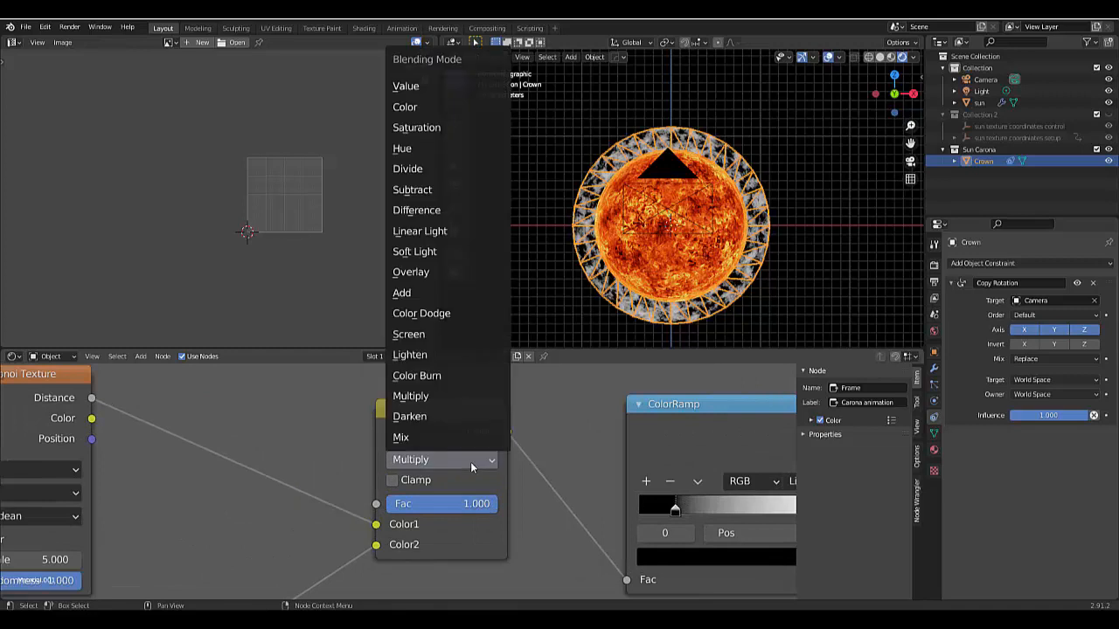
pyautogui.click(407, 294)
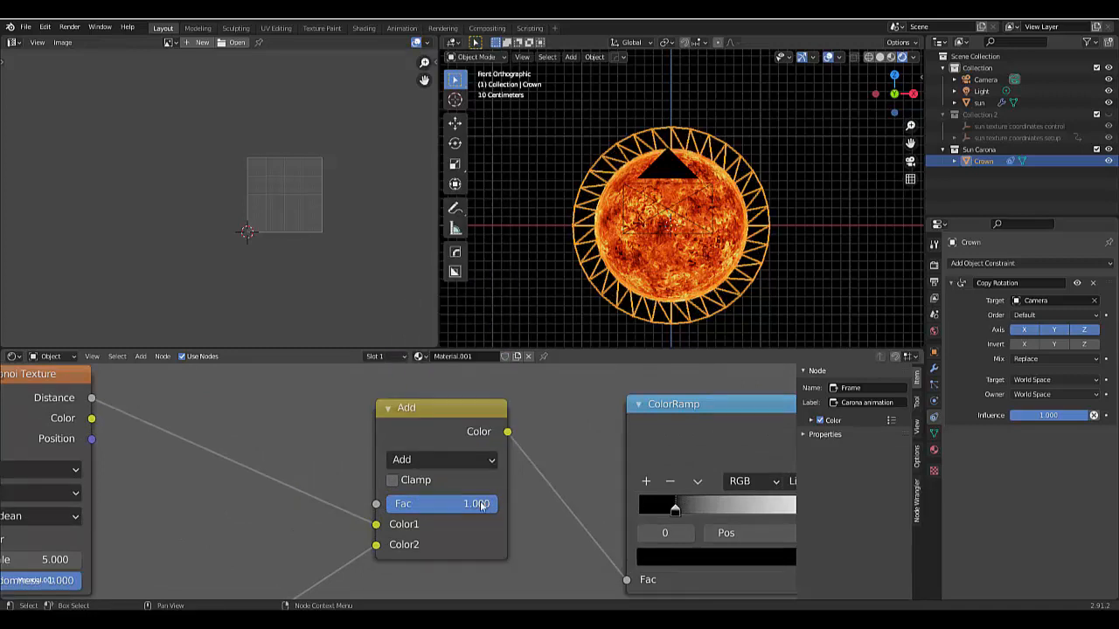
pyautogui.click(379, 509)
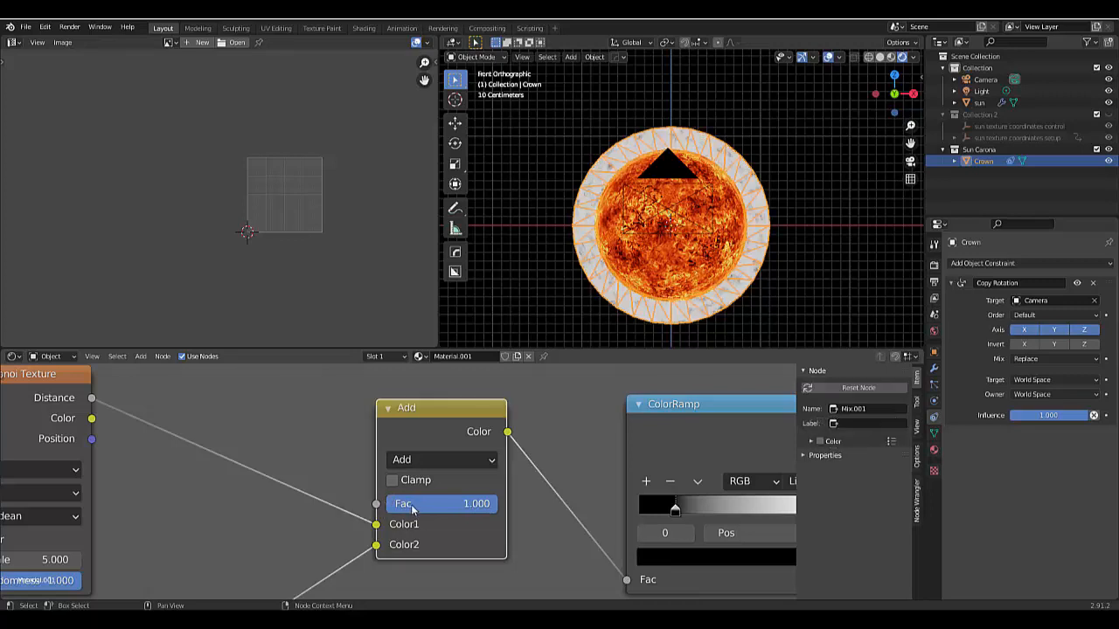
pyautogui.click(412, 505)
pyautogui.write('0')
pyautogui.press('Return')
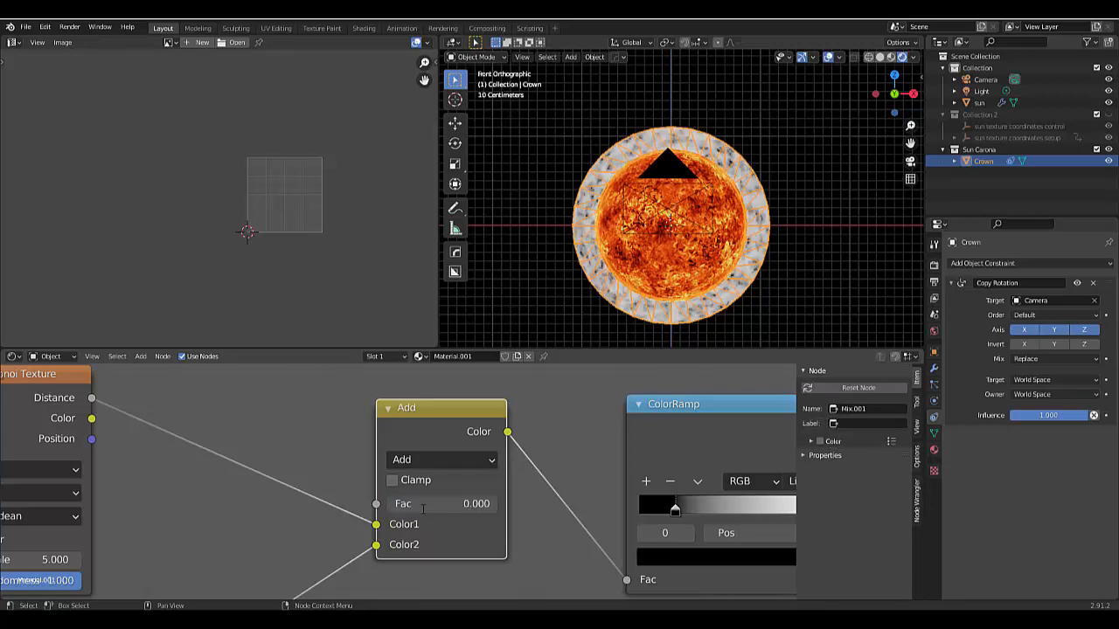
# - Raise the Value node's number to about 5 to shift both noise chains on the crown ring
pyautogui.scroll(-5, 559, 520)
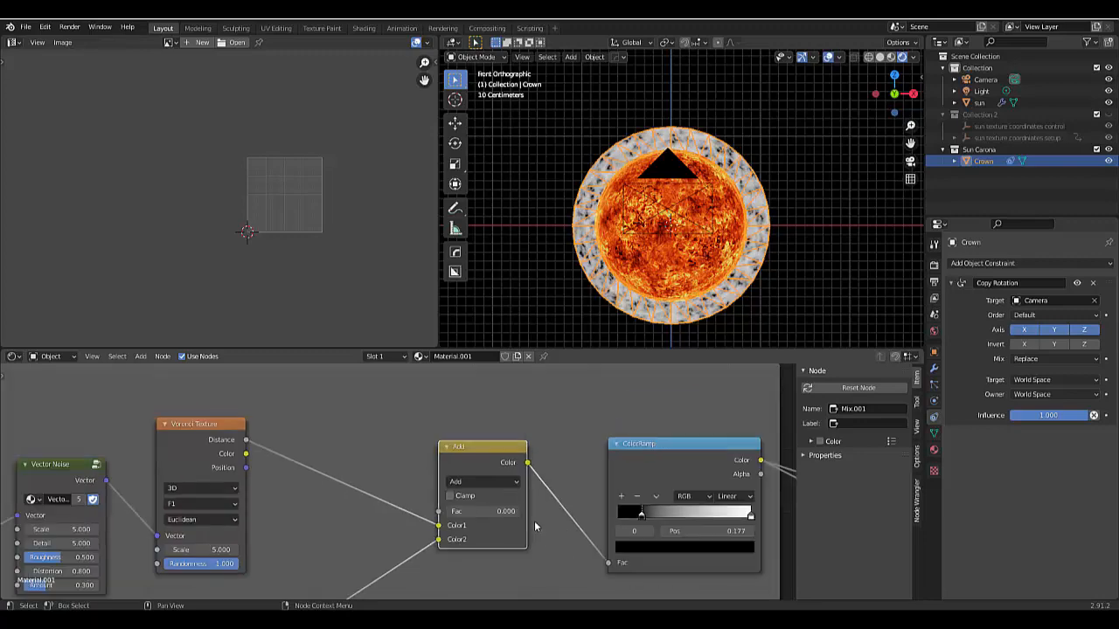
pyautogui.scroll(-5, 357, 483)
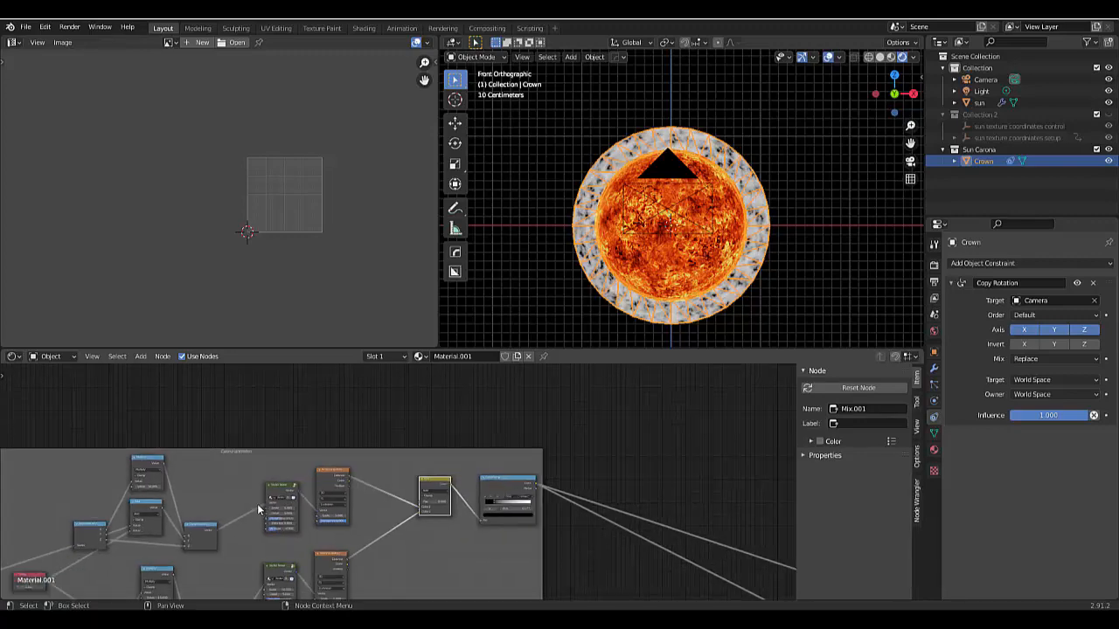
pyautogui.scroll(8, 115, 559)
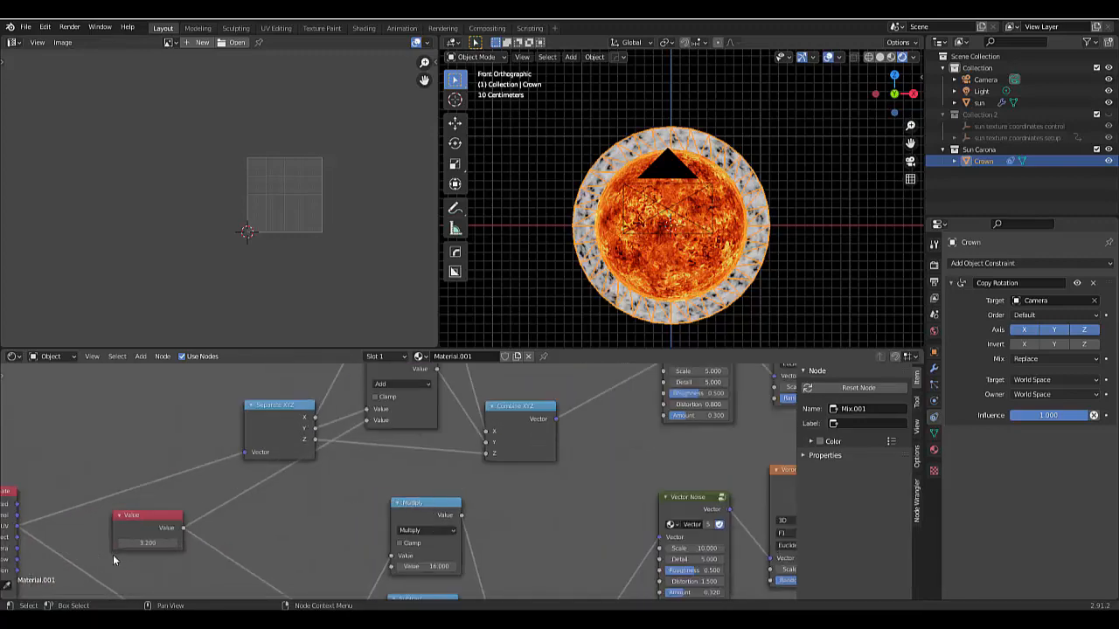
pyautogui.moveTo(158, 537); pyautogui.dragTo(201, 537)
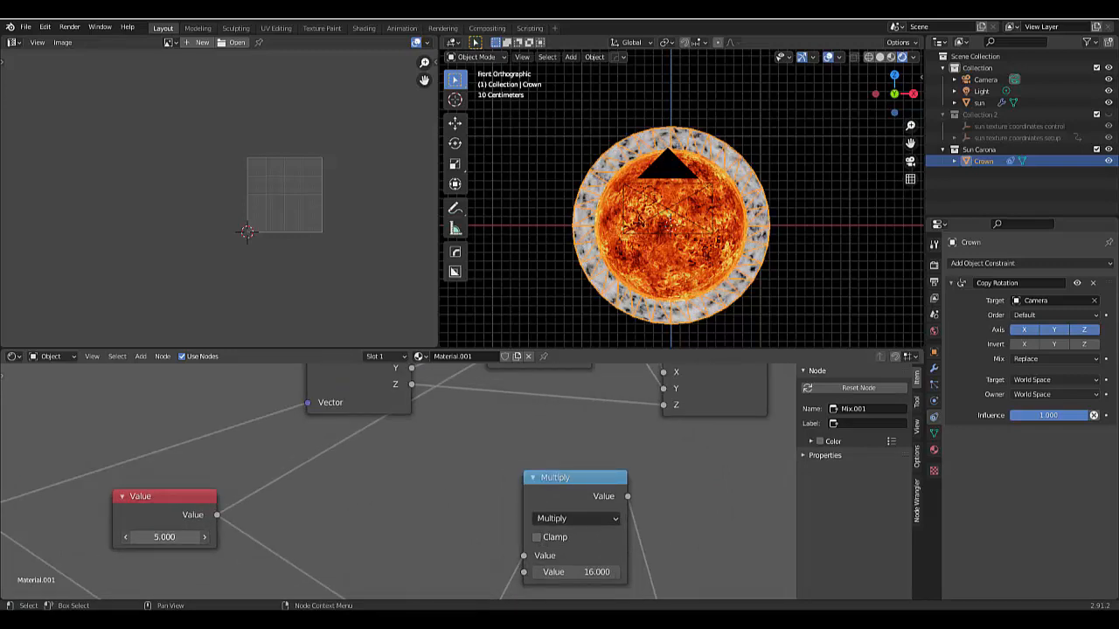
pyautogui.scroll(-10, 314, 521)
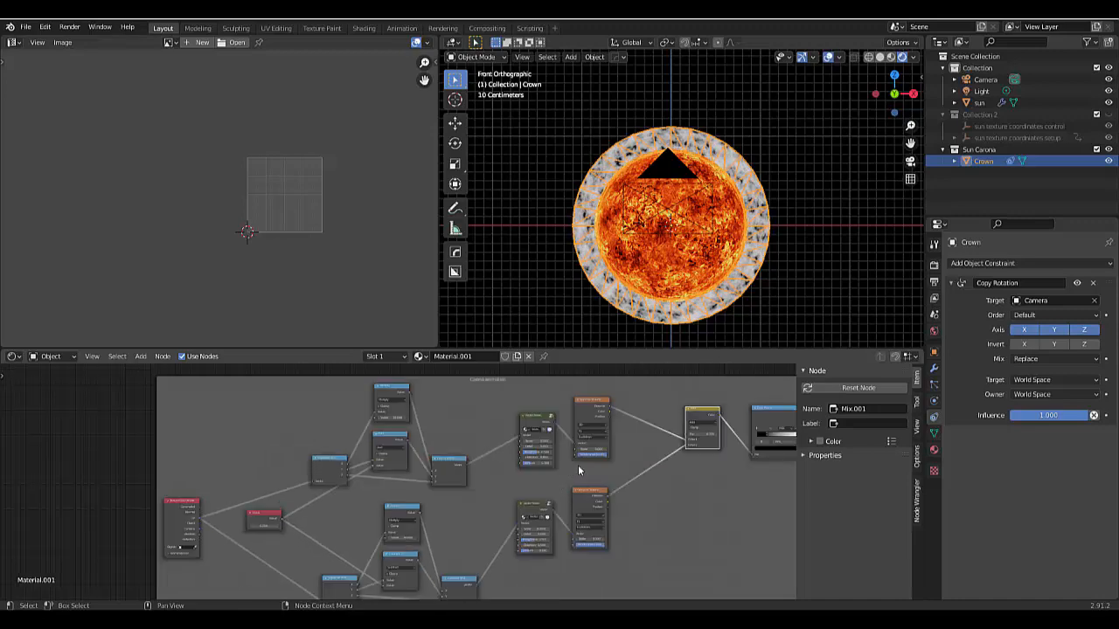
# - Set the factor of the framed Add color node to 0.35
pyautogui.scroll(6, 716, 455)
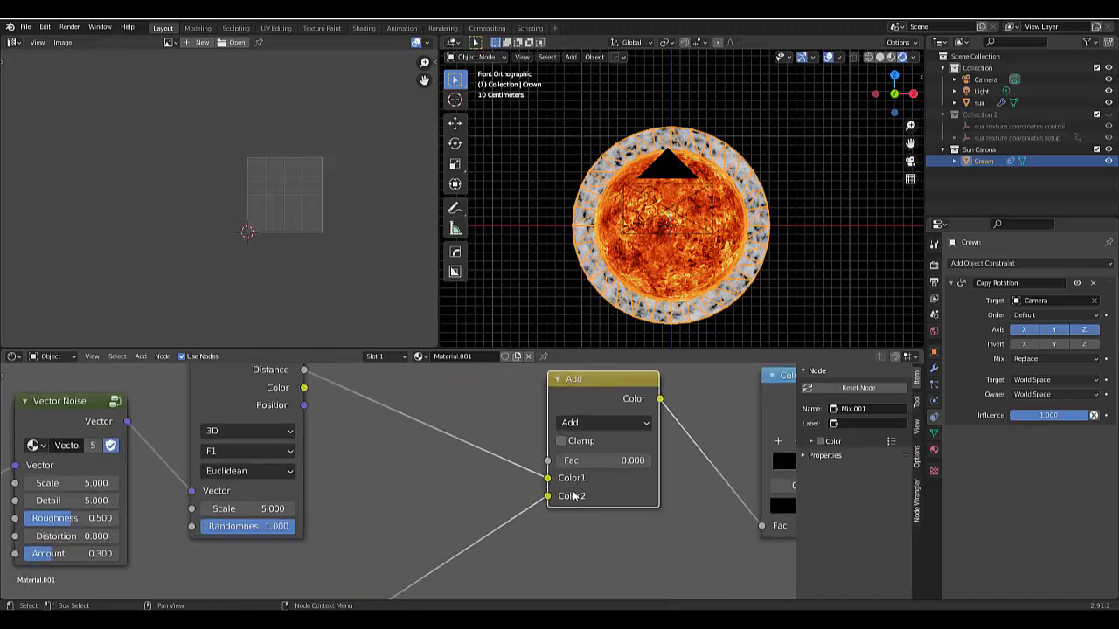
pyautogui.scroll(-5, 573, 496)
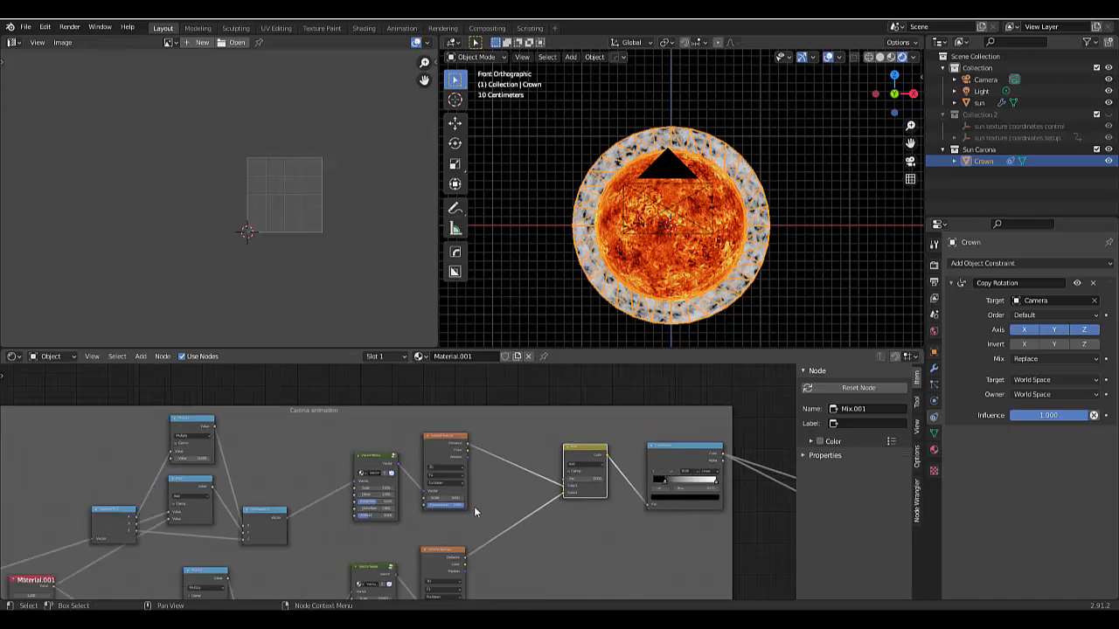
pyautogui.scroll(6, 591, 483)
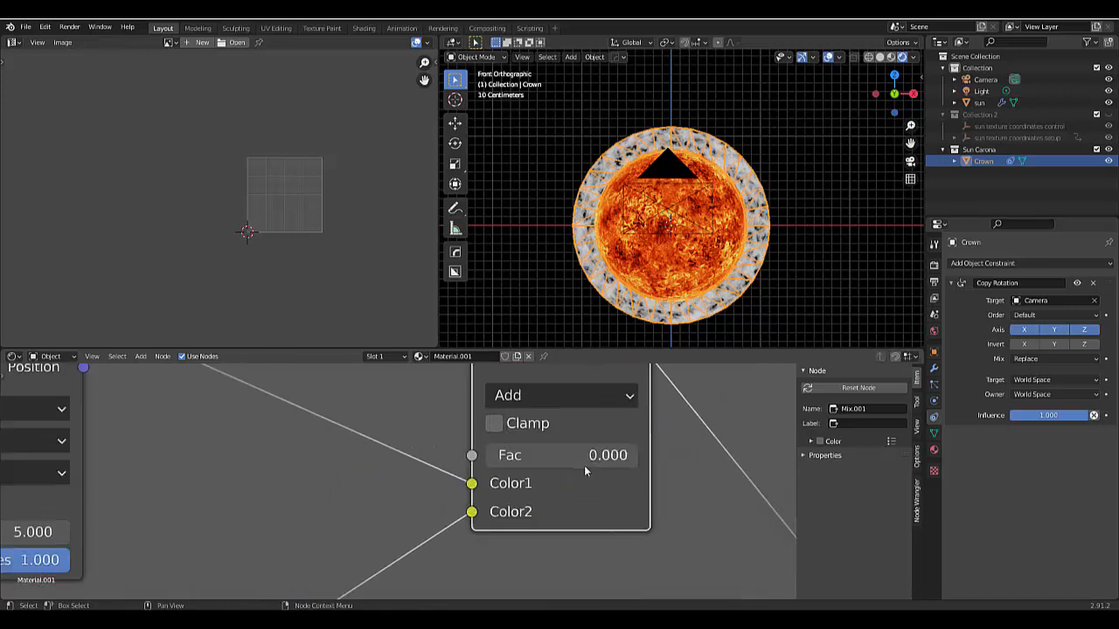
pyautogui.click(584, 462)
pyautogui.write('0.35')
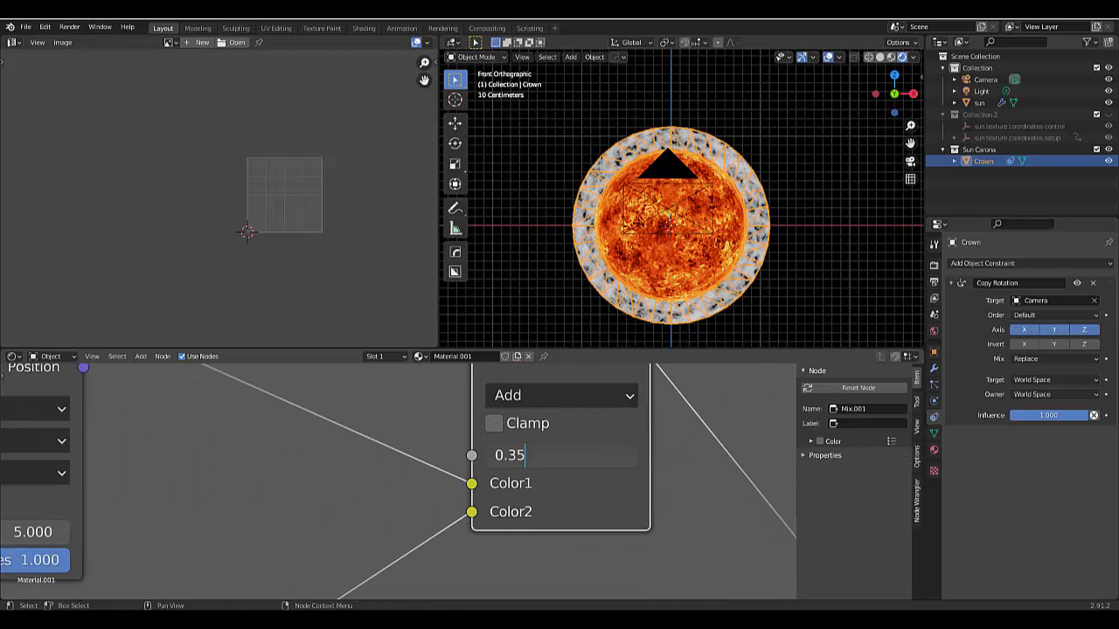
pyautogui.press('Return')
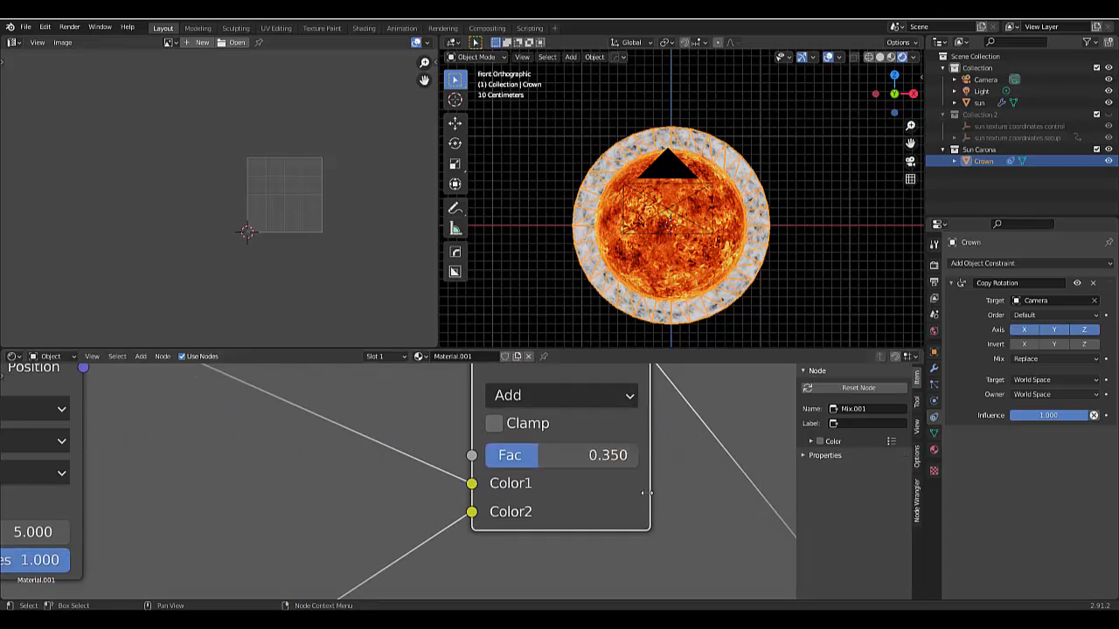
# - Raise the Value node's number to 10.4 to shift the noise on the crown ring
pyautogui.scroll(-8, 649, 481)
pyautogui.scroll(-4, 480, 475)
pyautogui.scroll(-2, 480, 475)
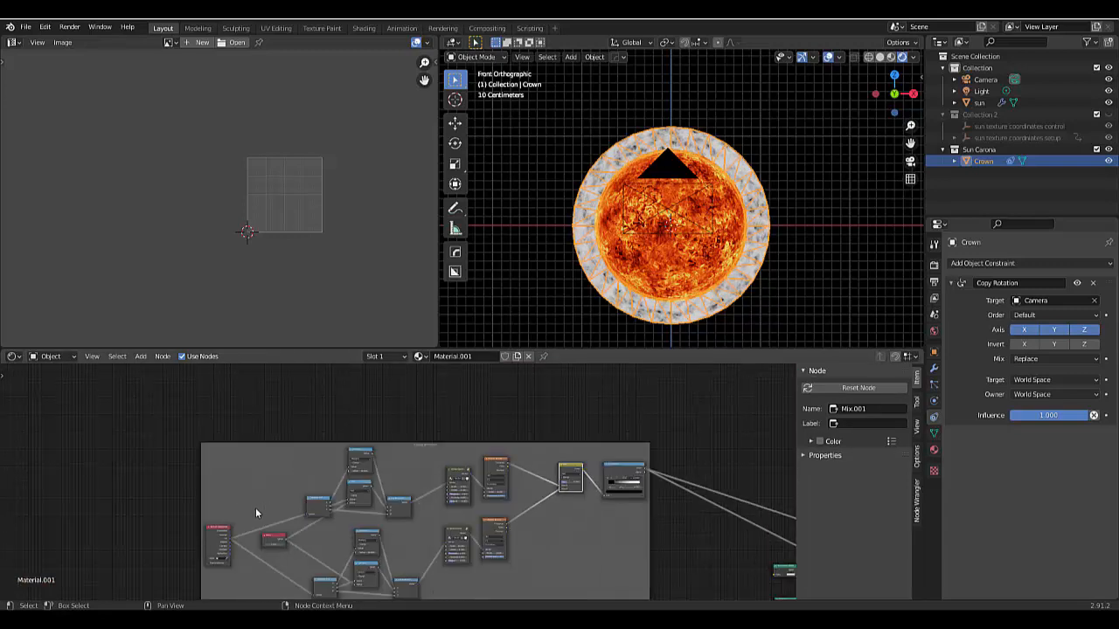
pyautogui.scroll(9, 251, 557)
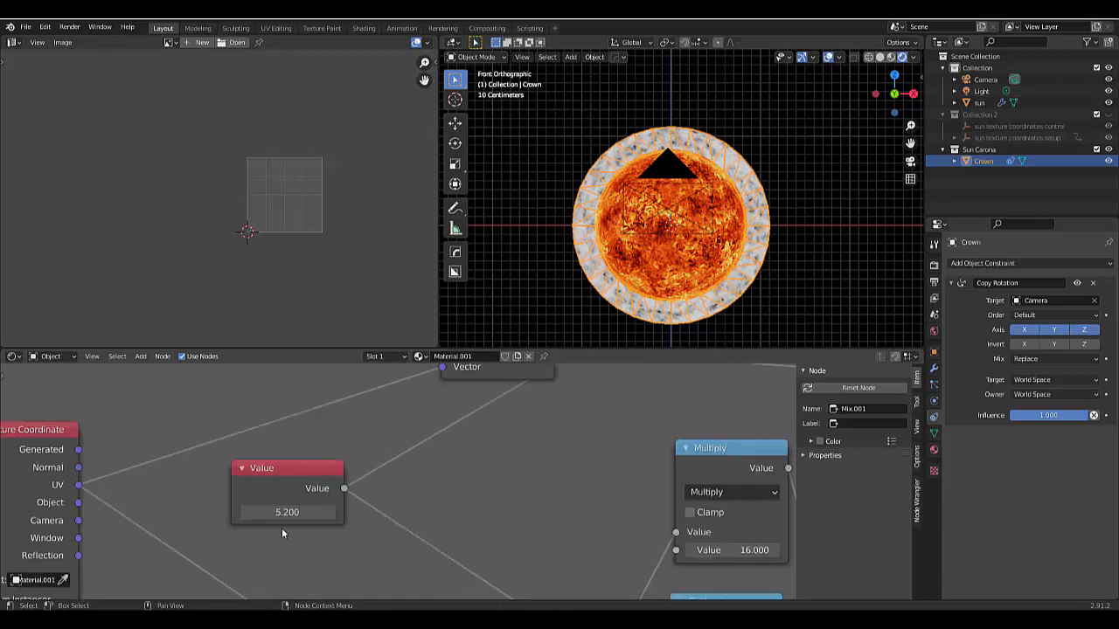
pyautogui.moveTo(282, 515); pyautogui.dragTo(737, 515)
pyautogui.scroll(-4, 548, 477)
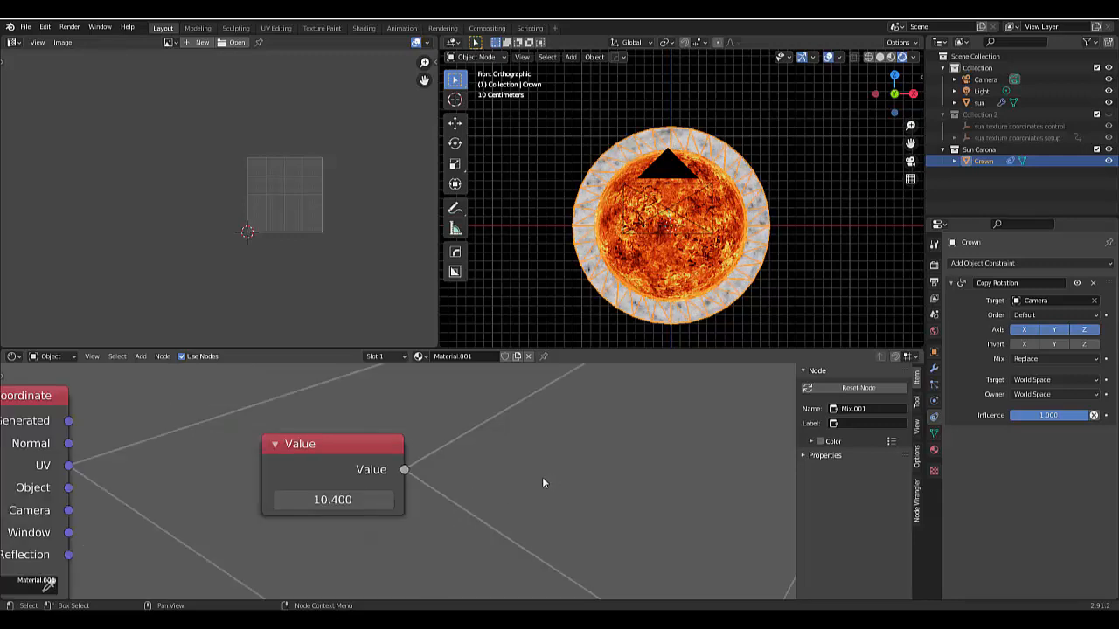
# - Set the Add color node's factor to 0.2 to adjust the blend of the two noise chains
pyautogui.scroll(-6, 539, 488)
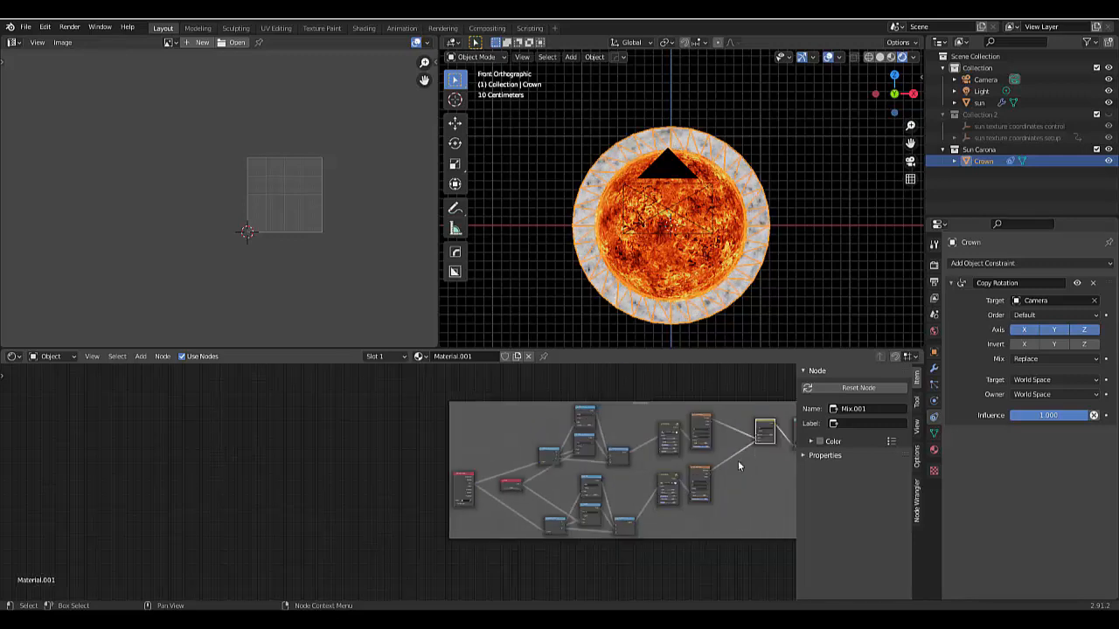
pyautogui.scroll(6, 754, 448)
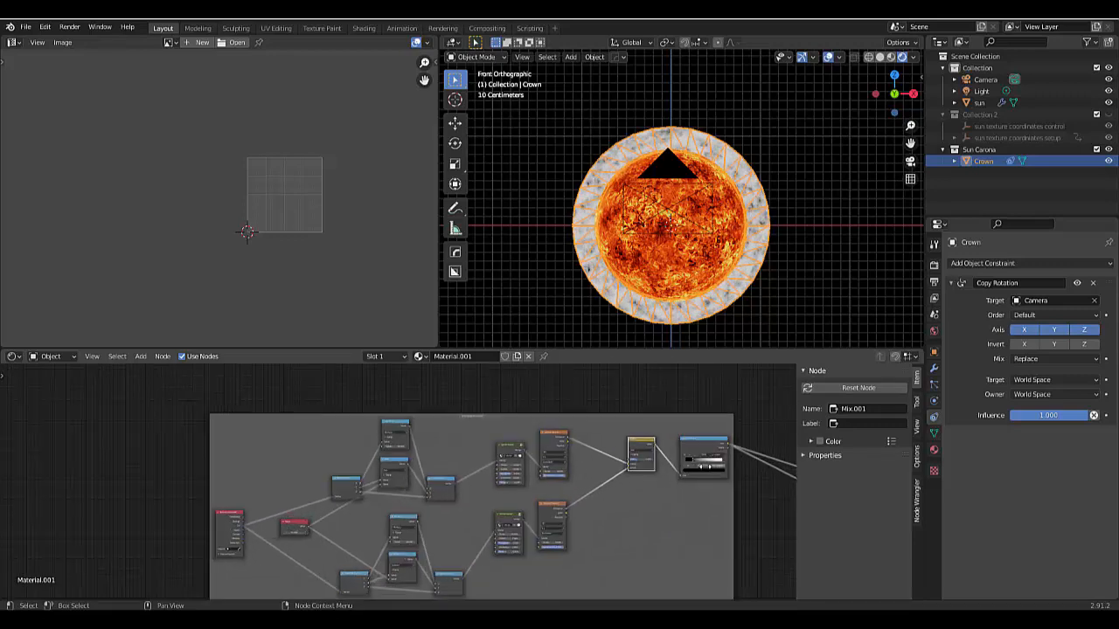
pyautogui.scroll(3, 609, 463)
pyautogui.click(573, 446)
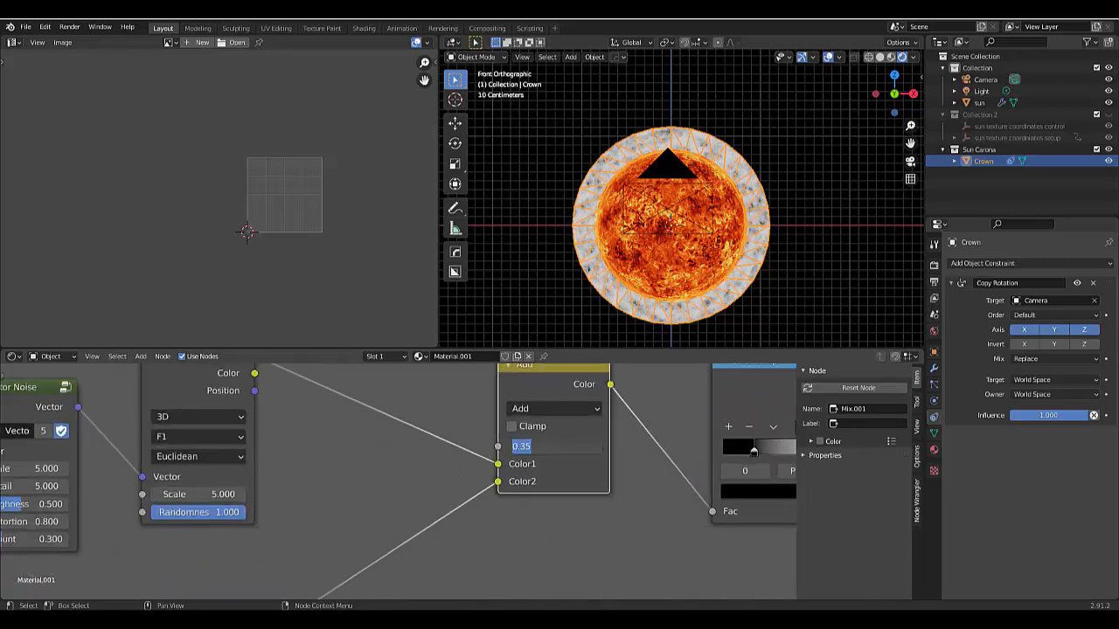
pyautogui.write('0')
pyautogui.press('Return')
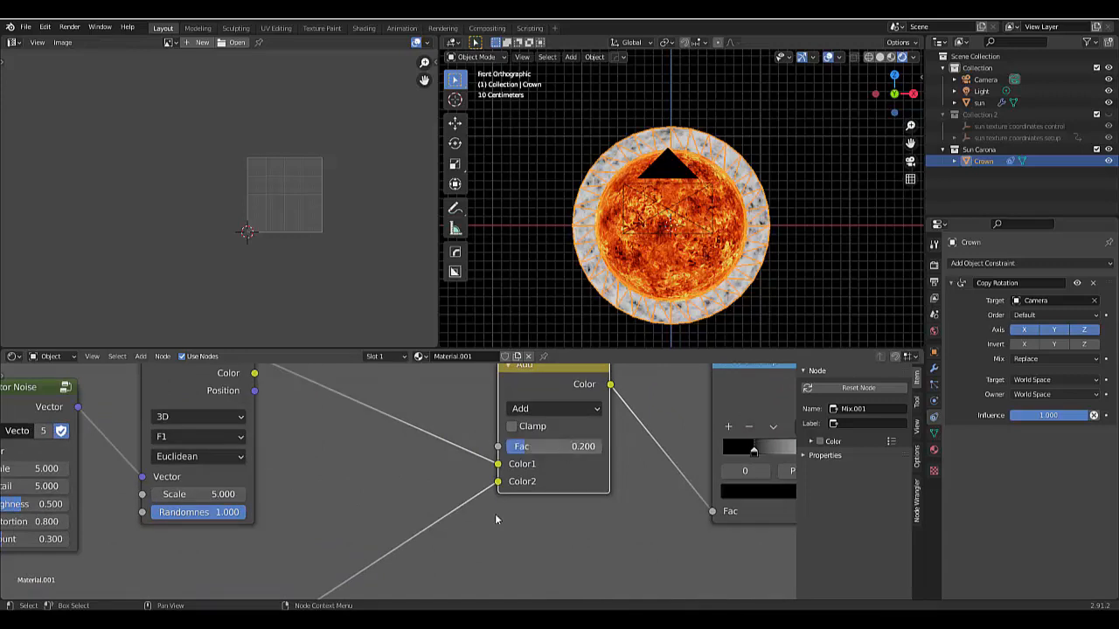
# - Add a Gradient Texture node above the animation frame and preview its color output on the crown ring
pyautogui.scroll(-6, 482, 514)
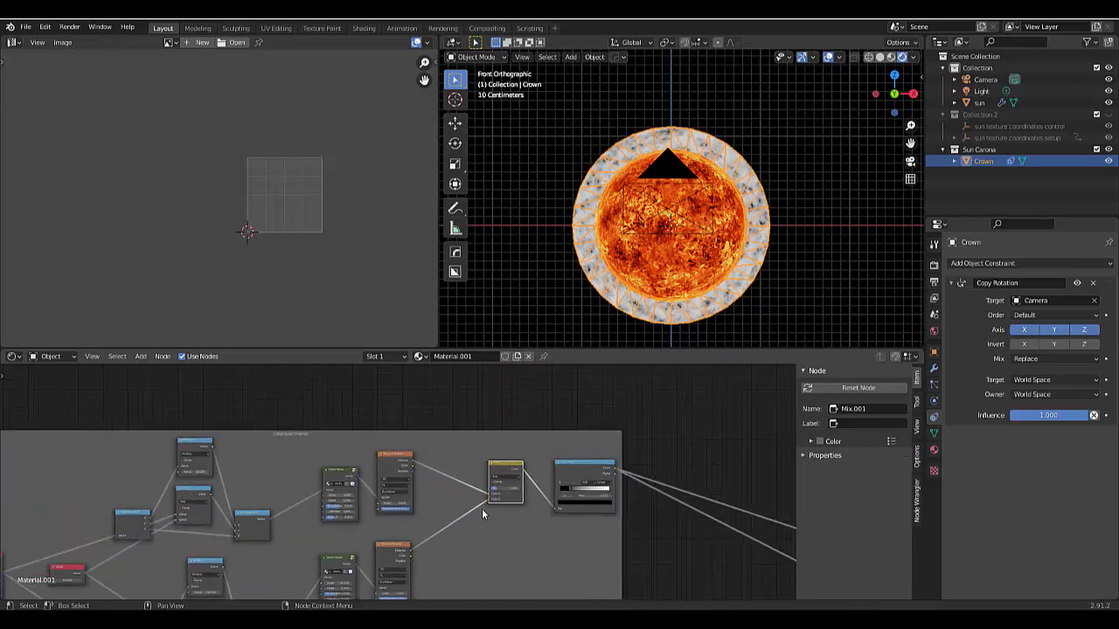
pyautogui.scroll(-2, 482, 514)
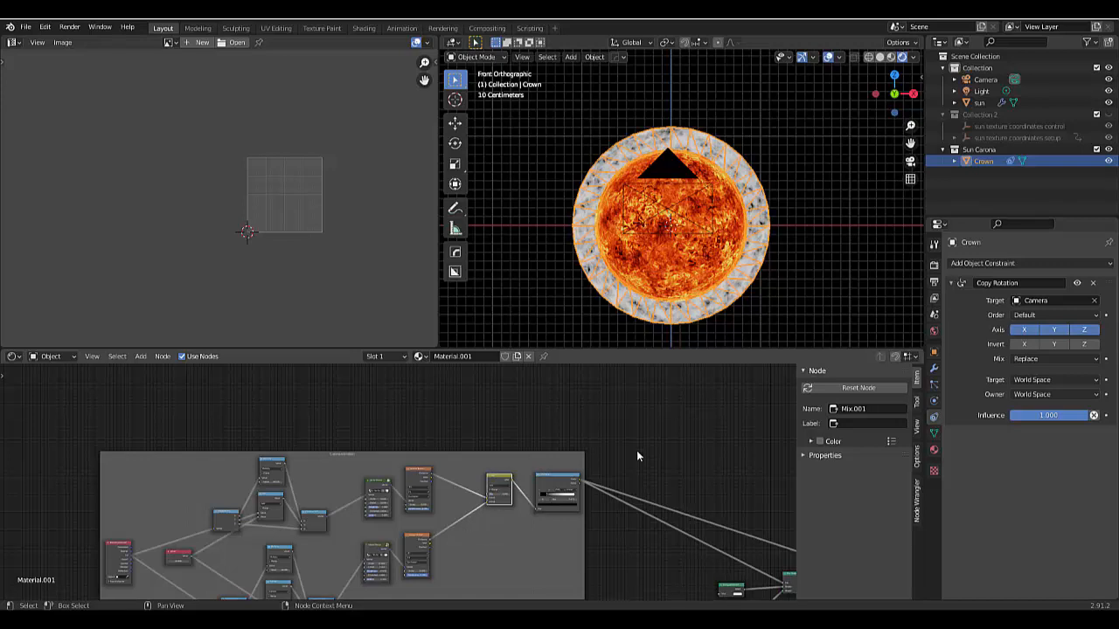
pyautogui.scroll(-2, 615, 570)
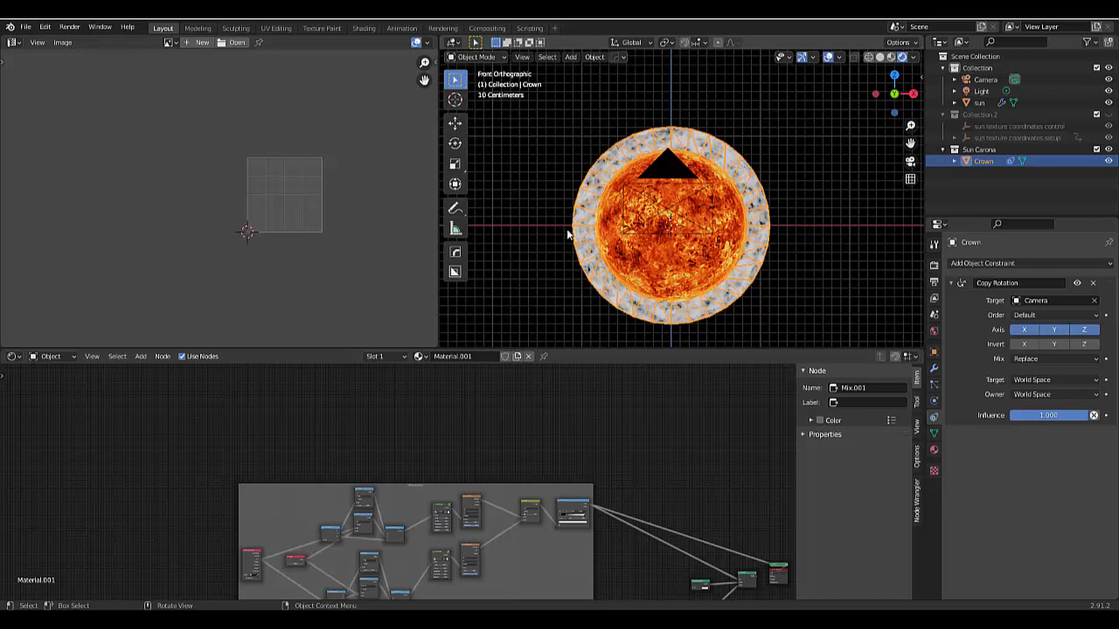
pyautogui.scroll(3, 437, 444)
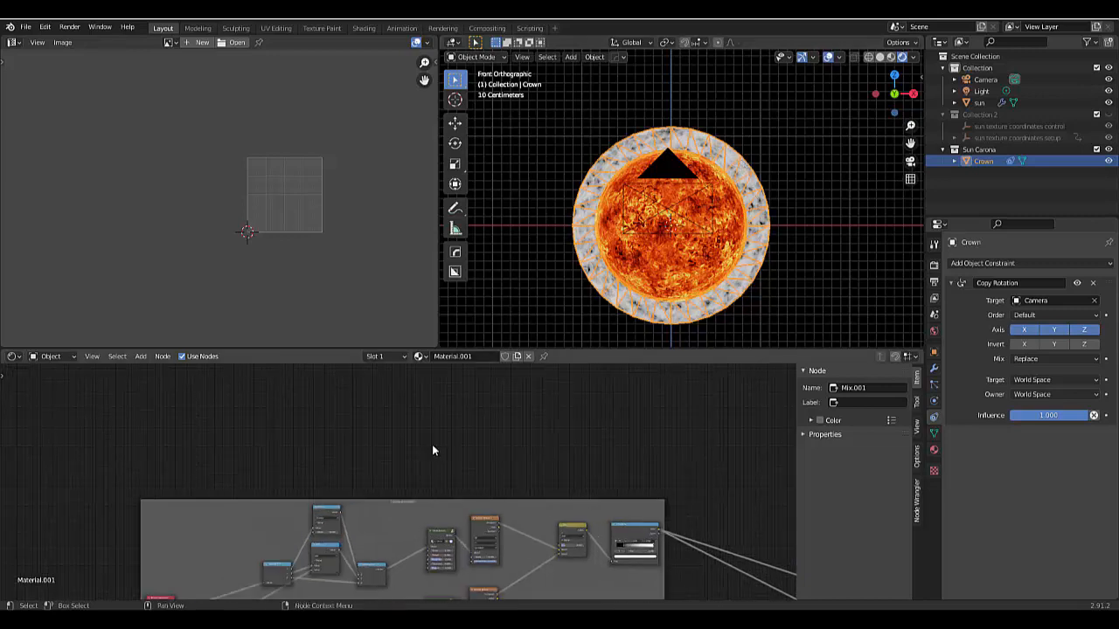
pyautogui.hotkey('shift', 'a')
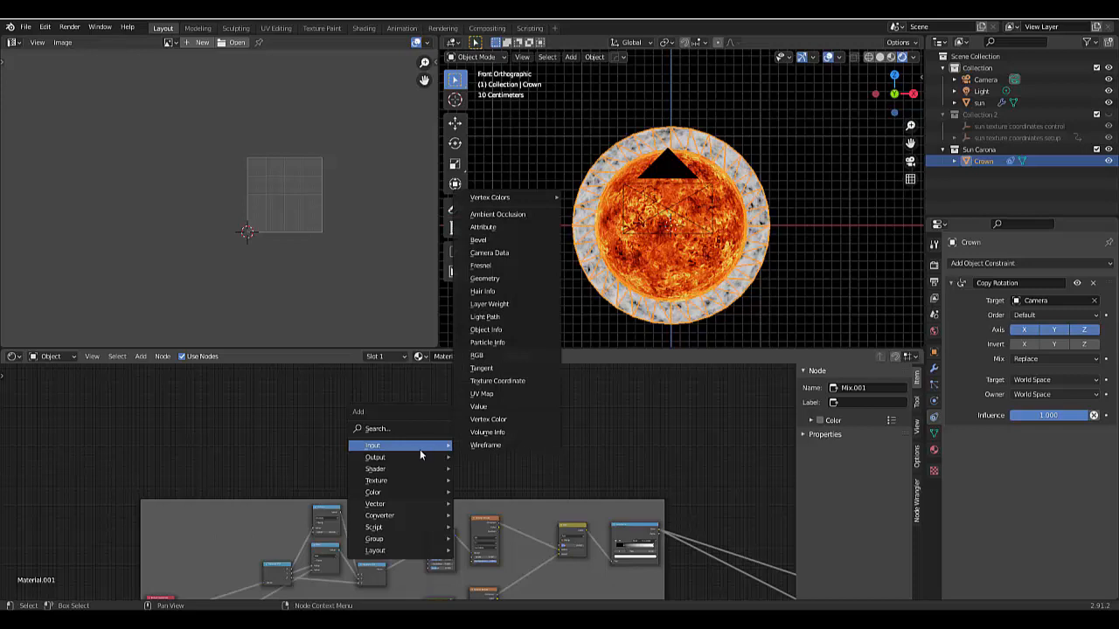
pyautogui.moveTo(402, 481)
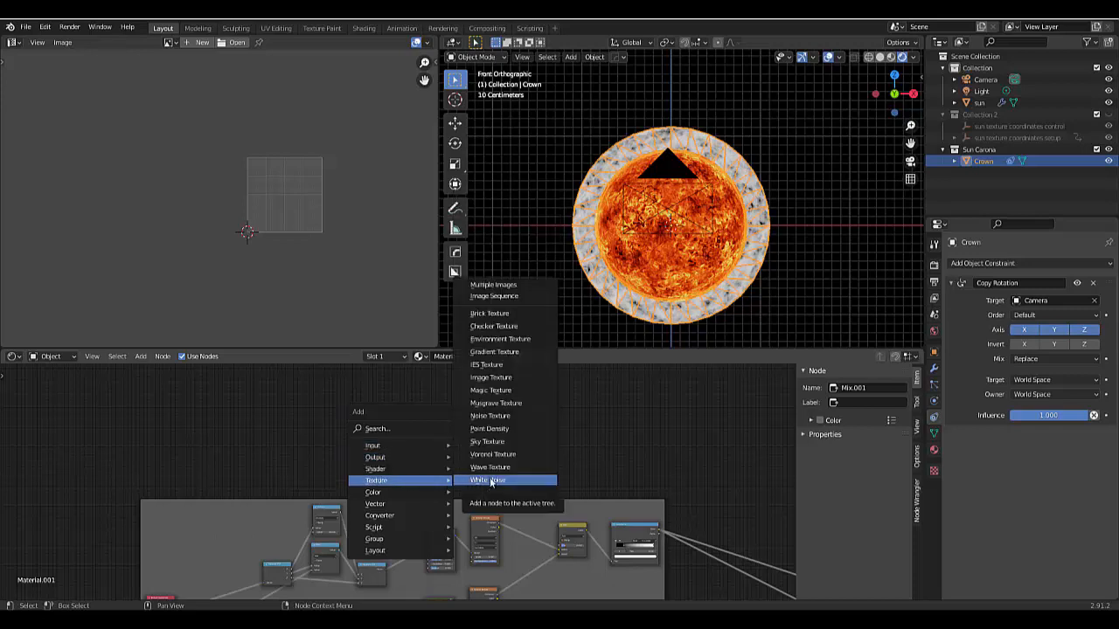
pyautogui.click(492, 351)
pyautogui.click(510, 452)
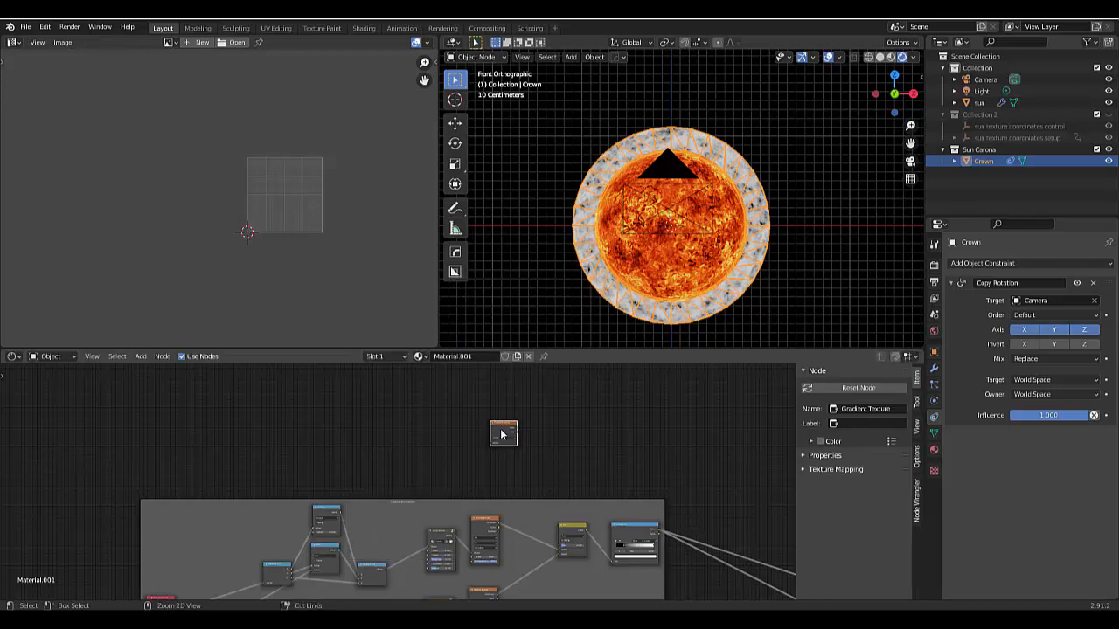
pyautogui.keyDown('ctrl'); pyautogui.keyDown('shift'); pyautogui.click(502, 433); pyautogui.keyUp('shift'); pyautogui.keyUp('ctrl')
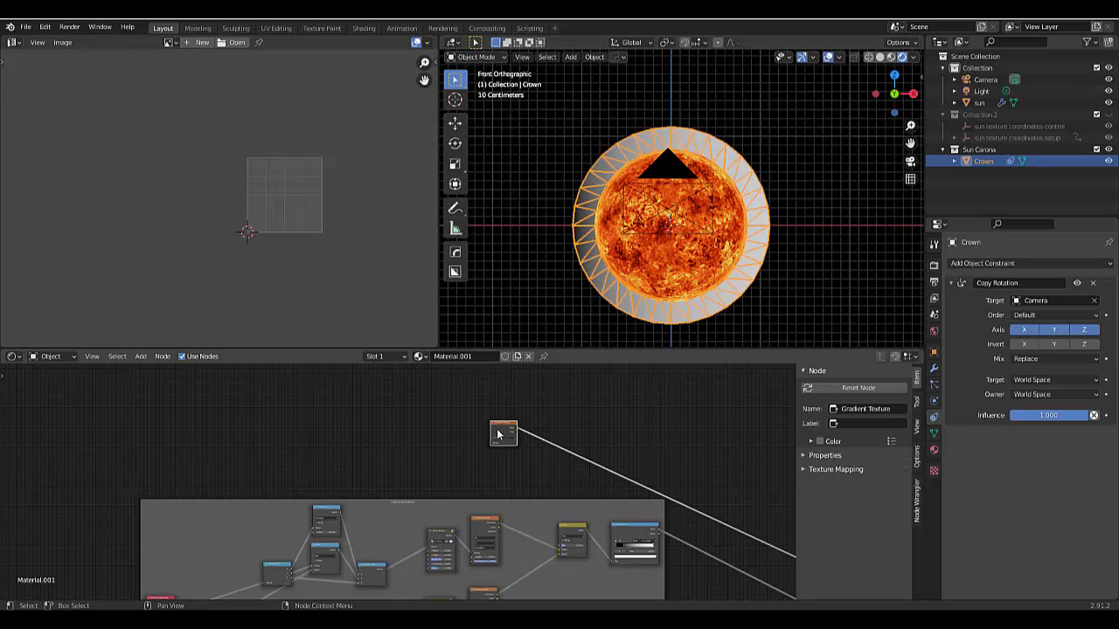
# - Attach Texture Coordinate and Mapping nodes to the Gradient Texture and feed the UV output into the Mapping vector
pyautogui.scroll(1, 498, 434)
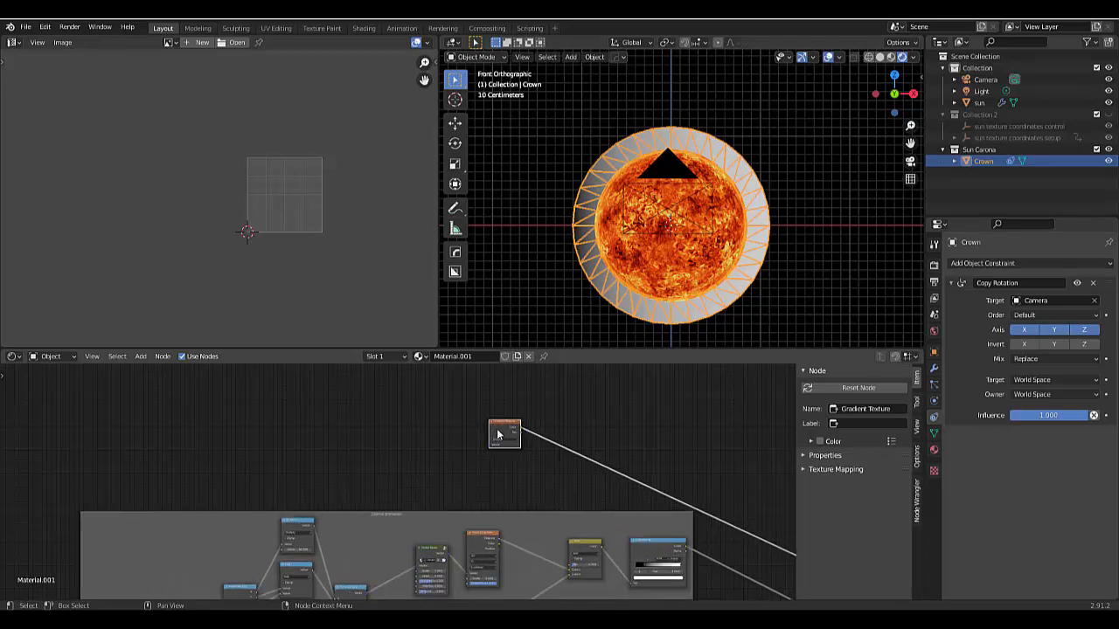
pyautogui.hotkey('ctrl', 't')
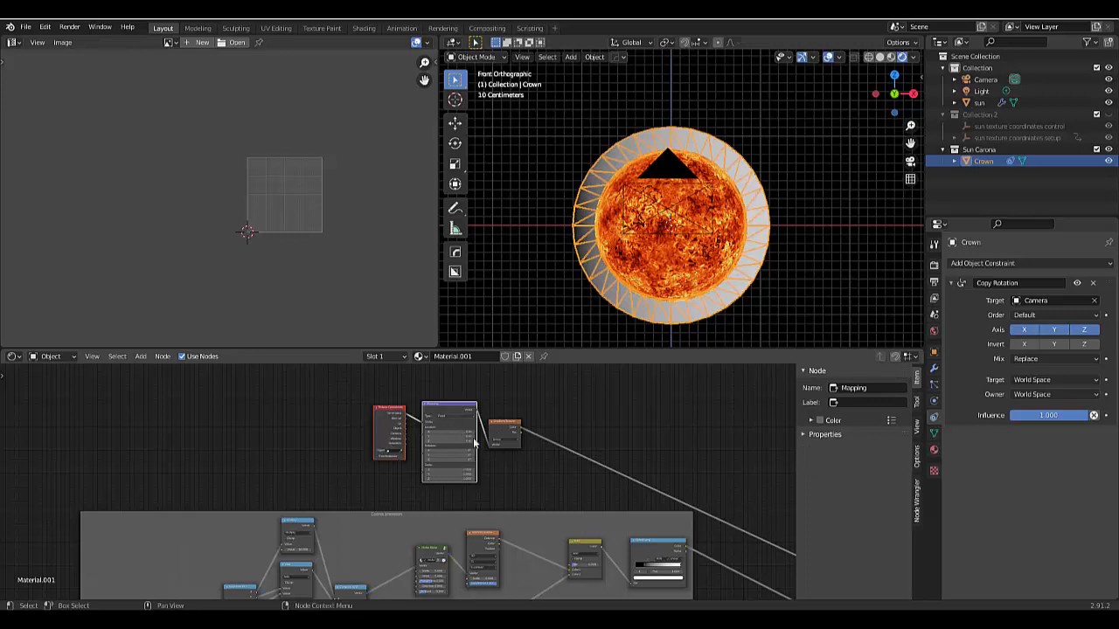
pyautogui.moveTo(377, 407); pyautogui.dragTo(302, 405)
pyautogui.scroll(1, 313, 423)
pyautogui.scroll(4, 313, 423)
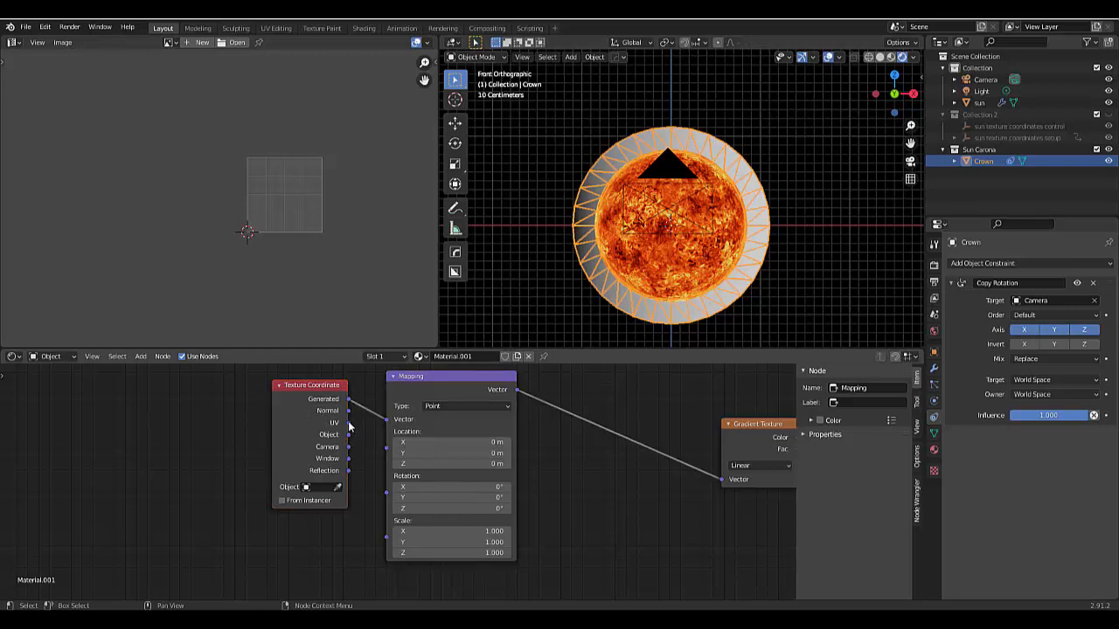
pyautogui.moveTo(348, 422); pyautogui.dragTo(388, 420)
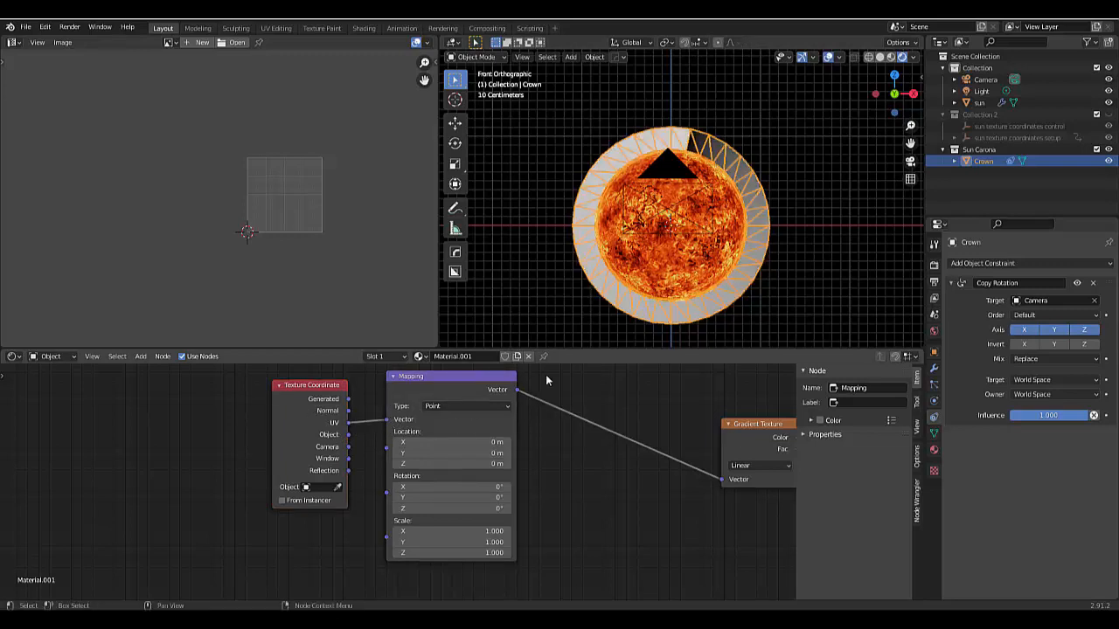
# - Try inserting a ColorRamp node on the link between the Mapping and Gradient Texture nodes
pyautogui.scroll(4, 698, 150)
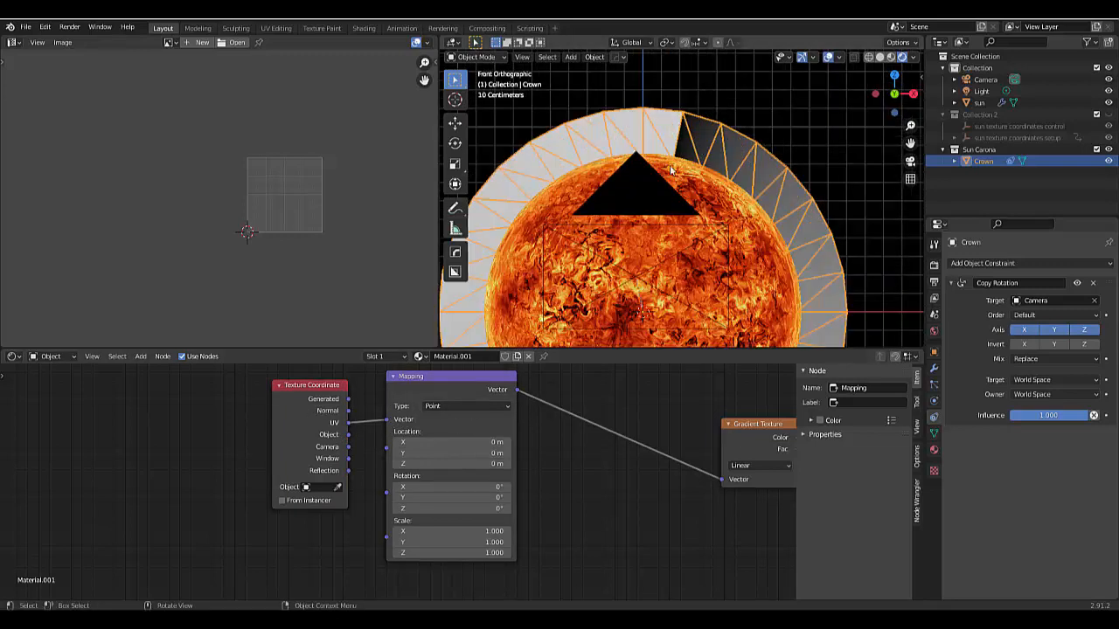
pyautogui.scroll(-5, 690, 201)
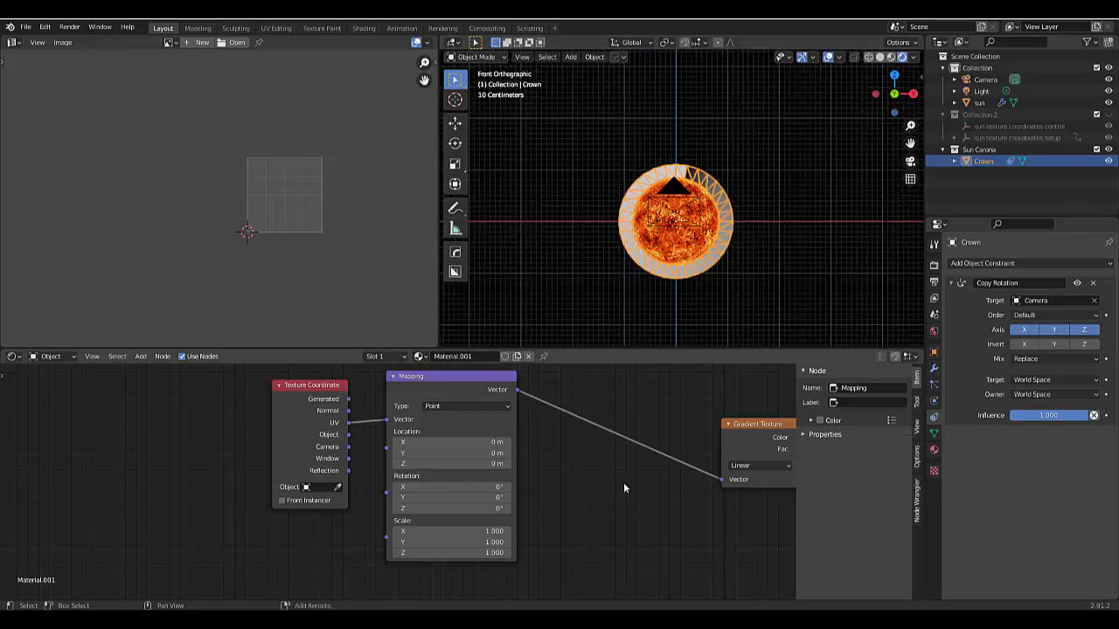
pyautogui.hotkey('shift', 'a')
pyautogui.click(604, 432)
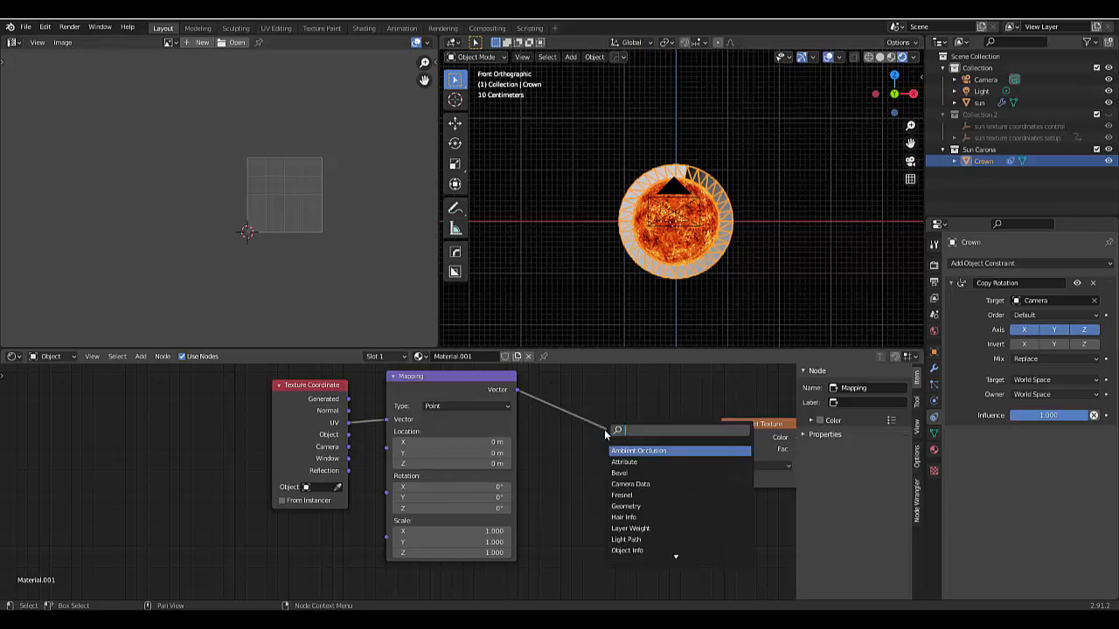
pyautogui.write('colo')
pyautogui.press('Down')
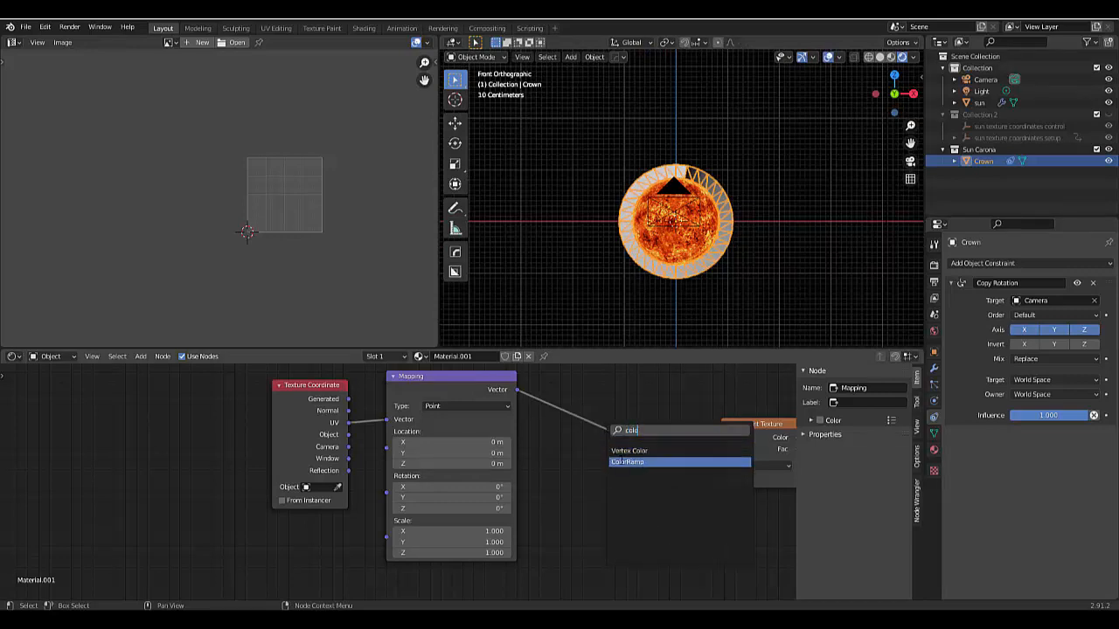
pyautogui.press('Return')
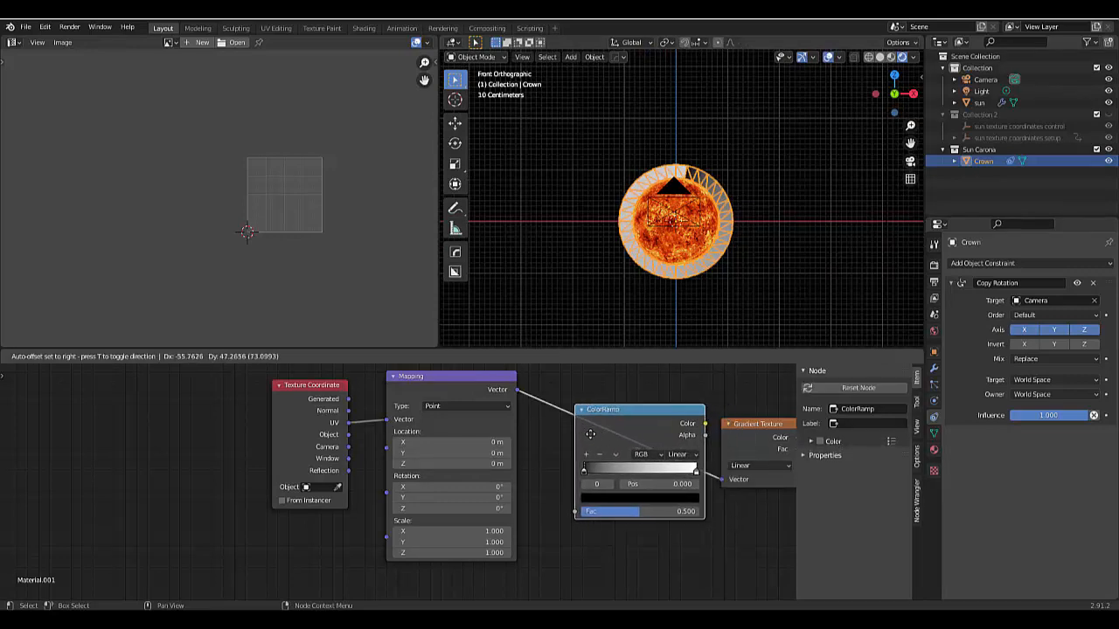
pyautogui.click(591, 439)
pyautogui.scroll(-3, 563, 472)
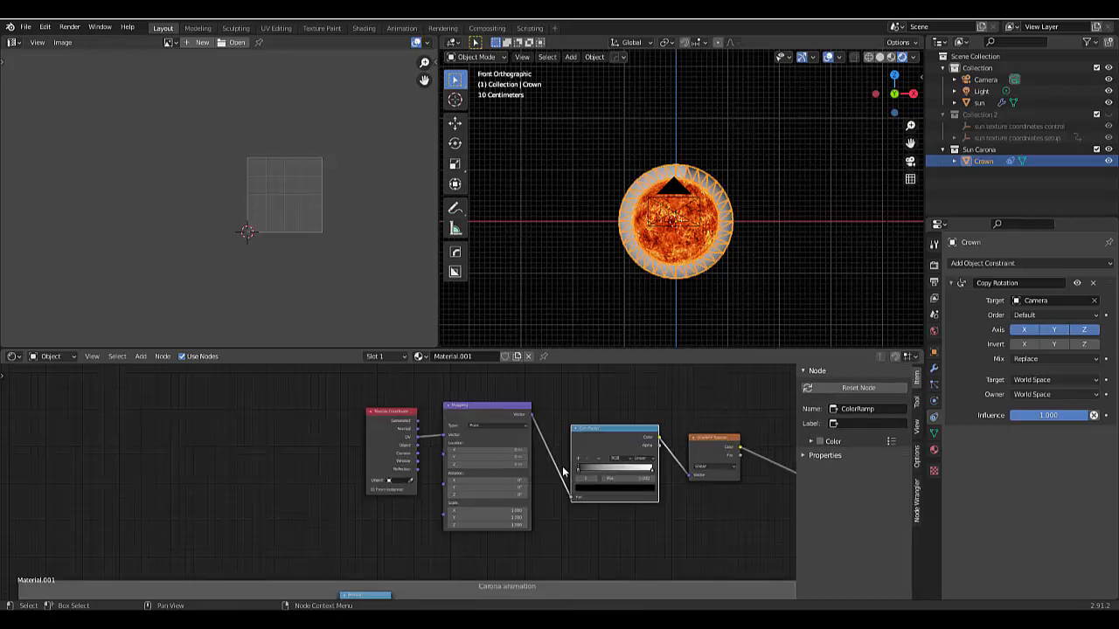
# - Delete the ColorRamp while keeping the link intact, and rearrange the Texture Coordinate, Mapping and Gradient Texture nodes side by side
pyautogui.moveTo(305, 395); pyautogui.dragTo(457, 509)
pyautogui.moveTo(461, 405); pyautogui.dragTo(279, 407)
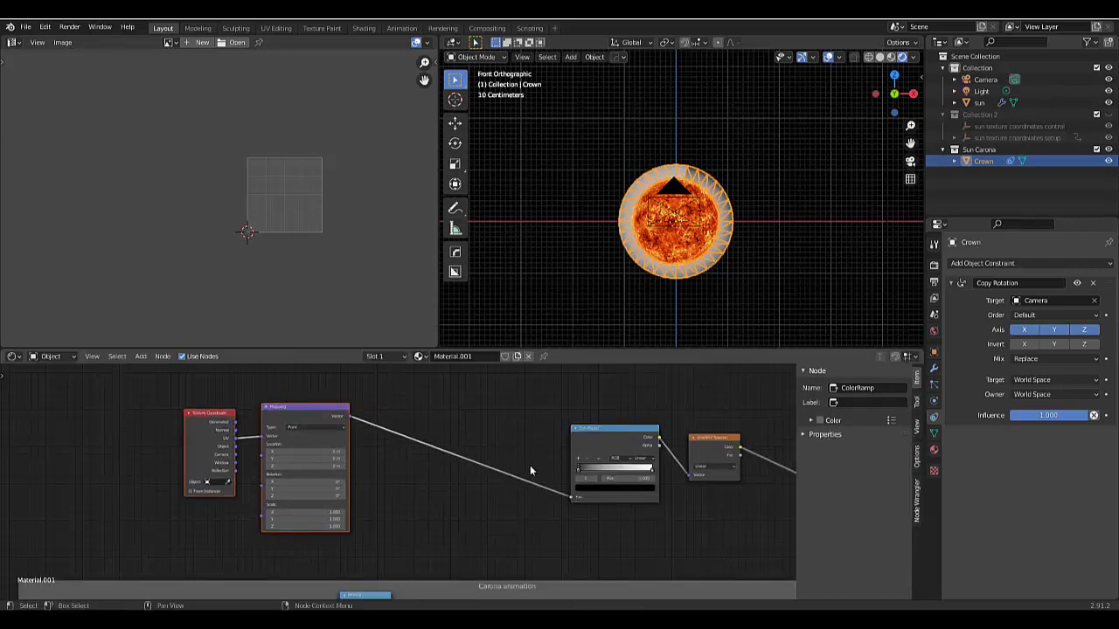
pyautogui.click(606, 431)
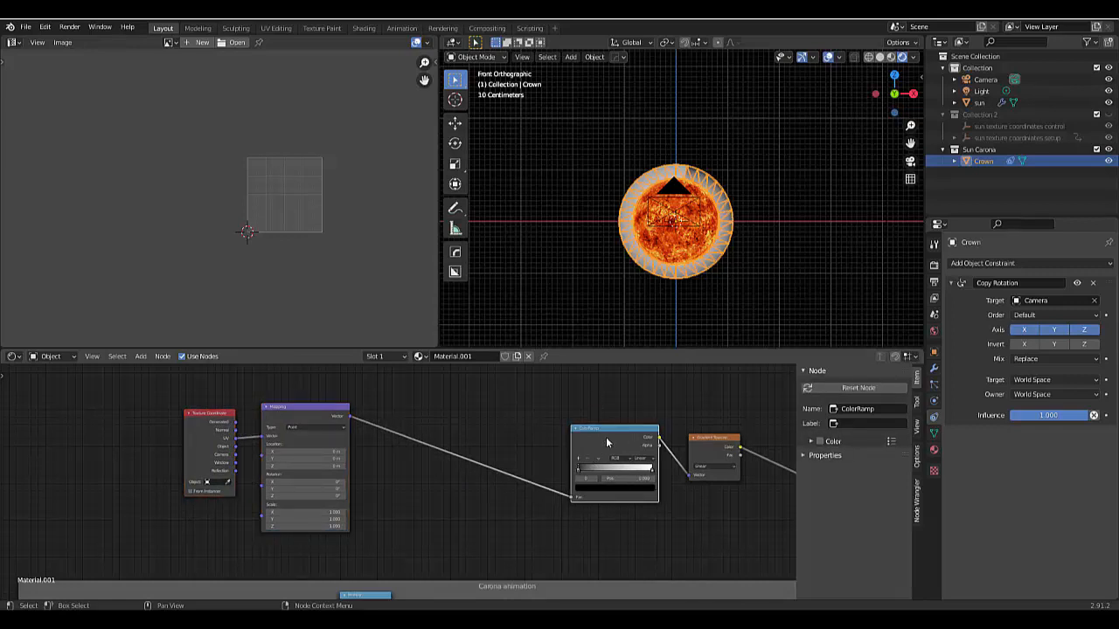
pyautogui.hotkey('ctrl', 'x')
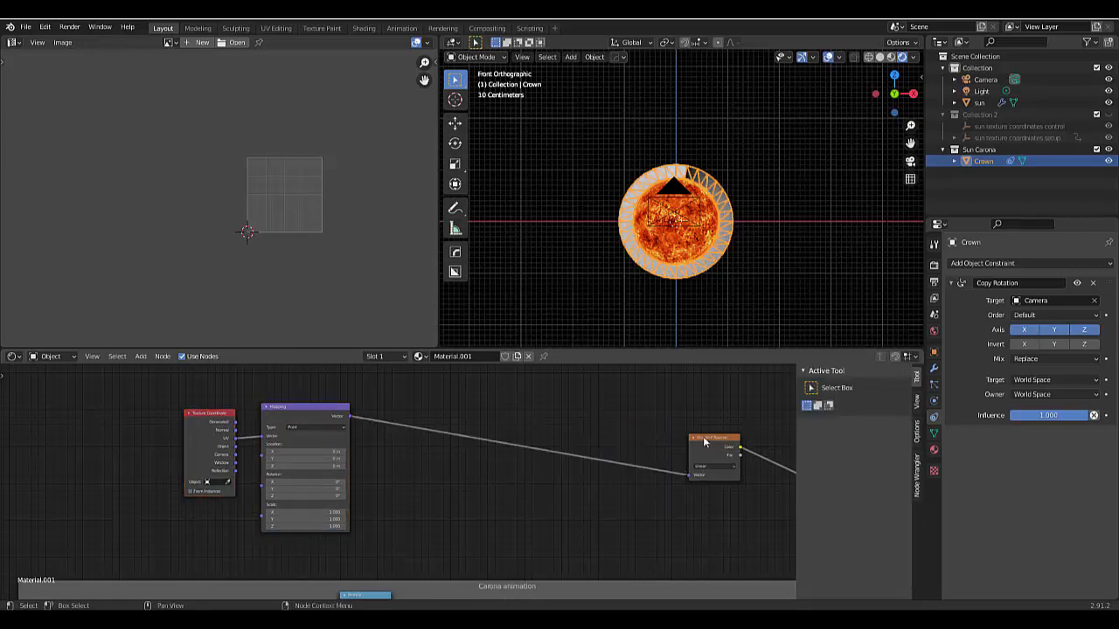
pyautogui.moveTo(704, 442); pyautogui.dragTo(445, 416)
# - Insert a ColorRamp node on the Gradient Texture's color output link and place it well away from the gradient to leave a gap
pyautogui.hotkey('shift', 'a')
pyautogui.moveTo(562, 535)
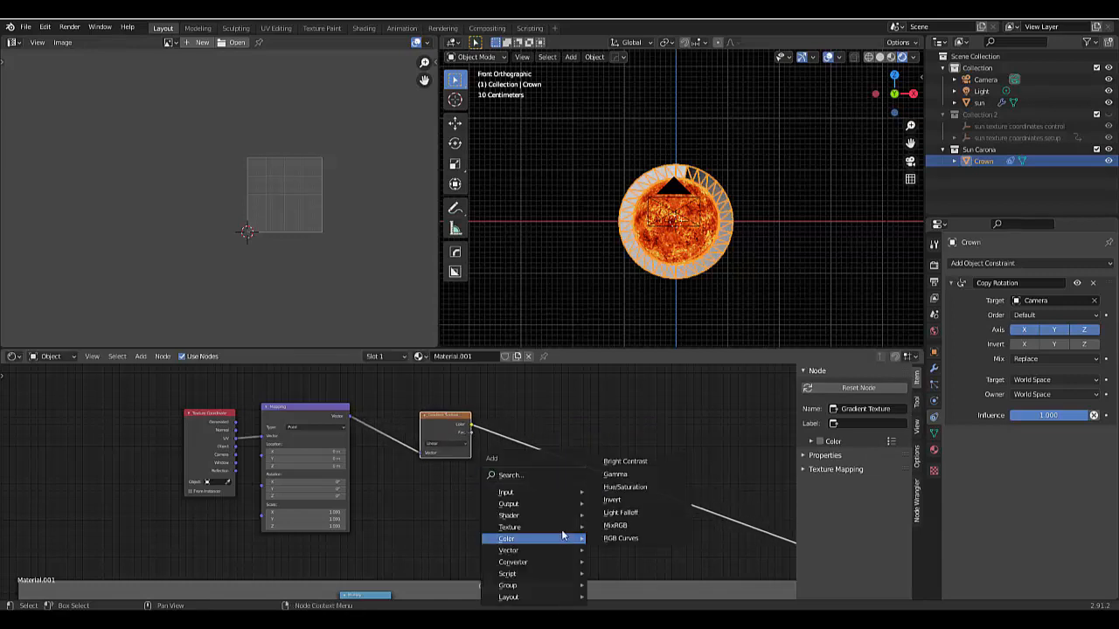
pyautogui.moveTo(519, 549)
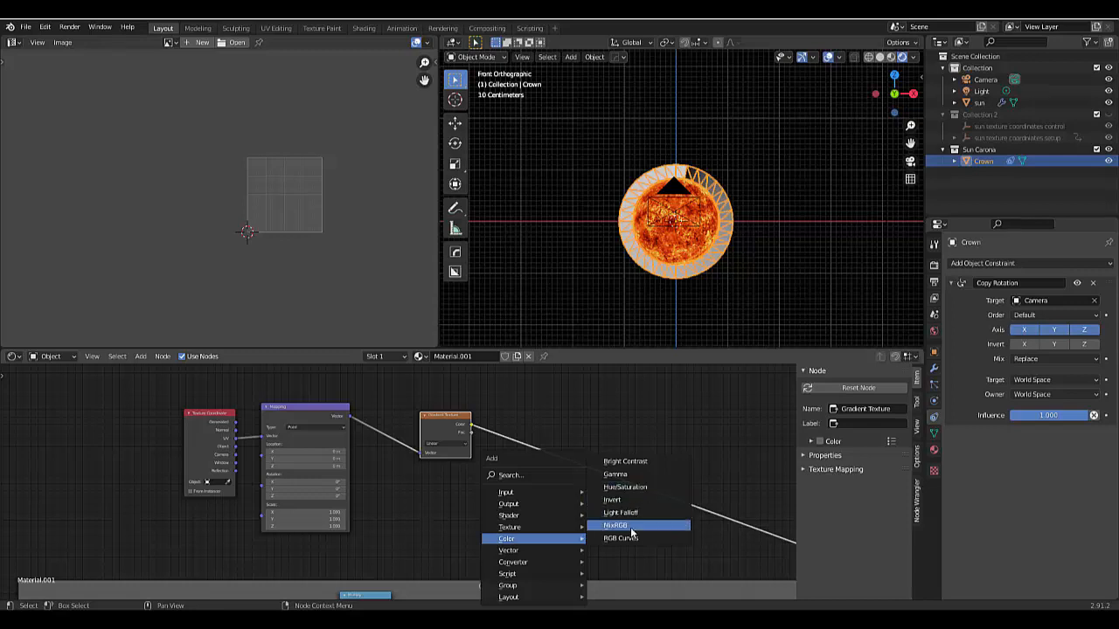
pyautogui.click(510, 474)
pyautogui.write('colo')
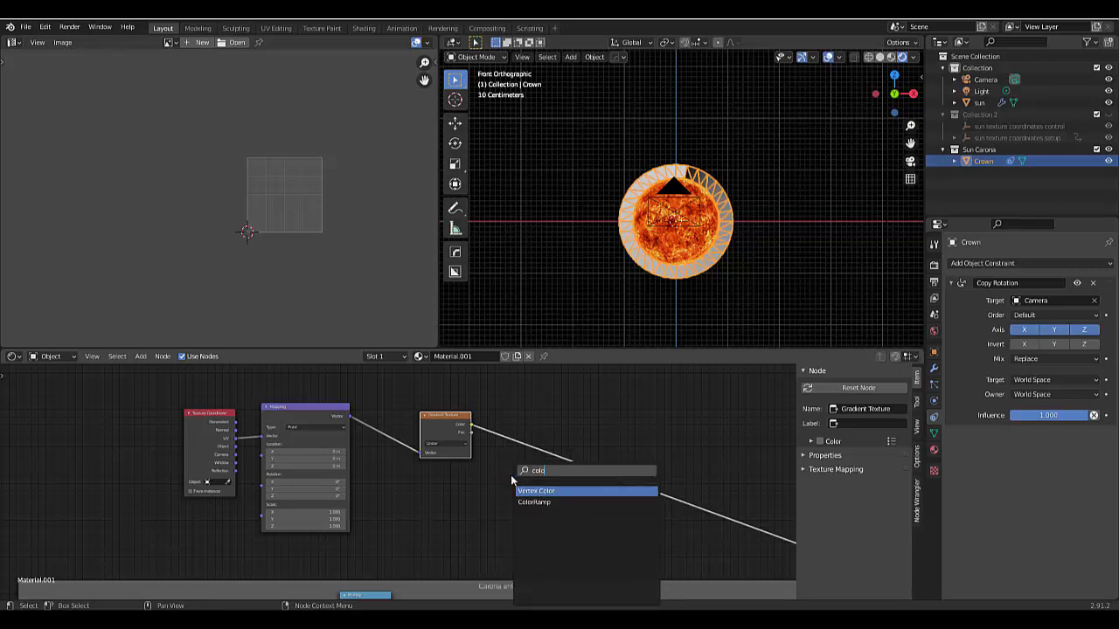
pyautogui.click(528, 502)
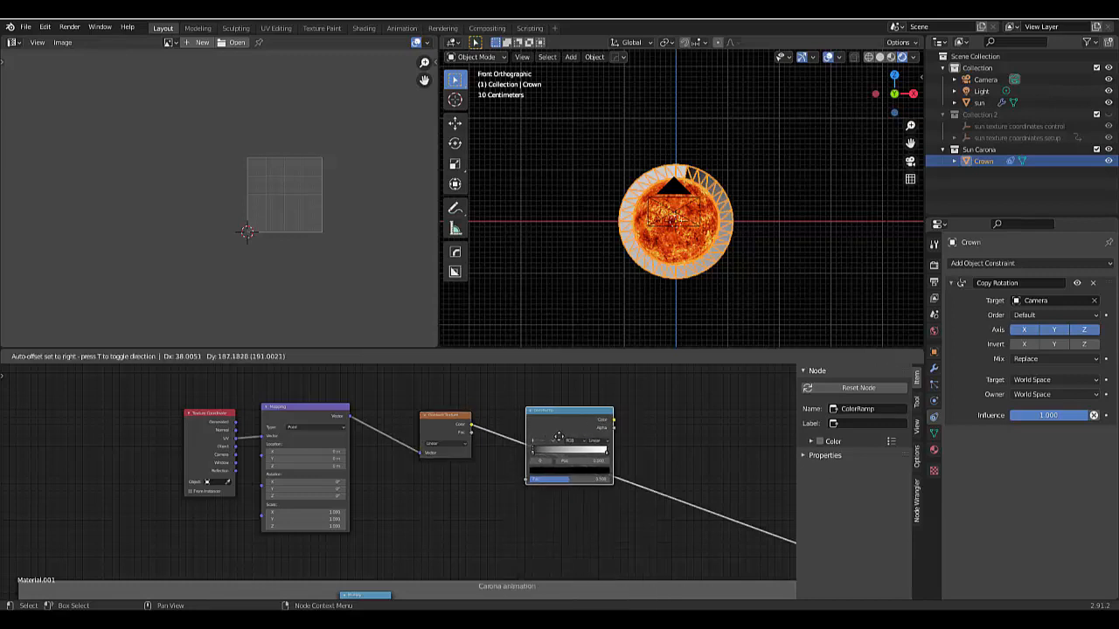
pyautogui.click(631, 457)
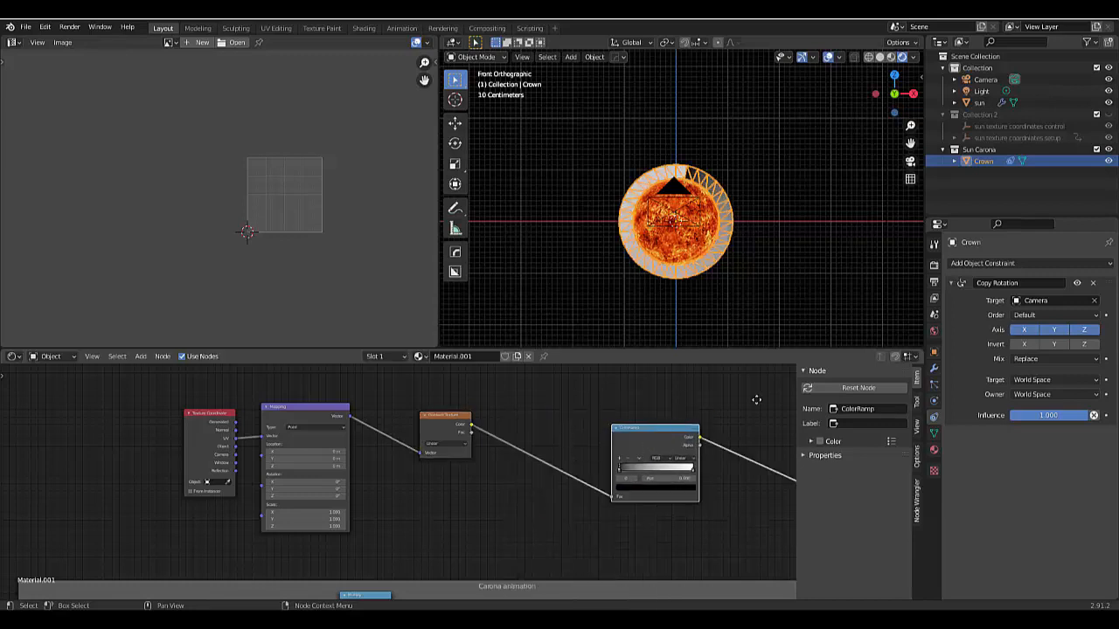
pyautogui.moveTo(652, 425); pyautogui.dragTo(732, 394)
pyautogui.moveTo(723, 384); pyautogui.dragTo(710, 390)
# - Insert a Math node between the Gradient Texture and the ColorRamp, and set its operation to Power
pyautogui.hotkey('shift', 'a')
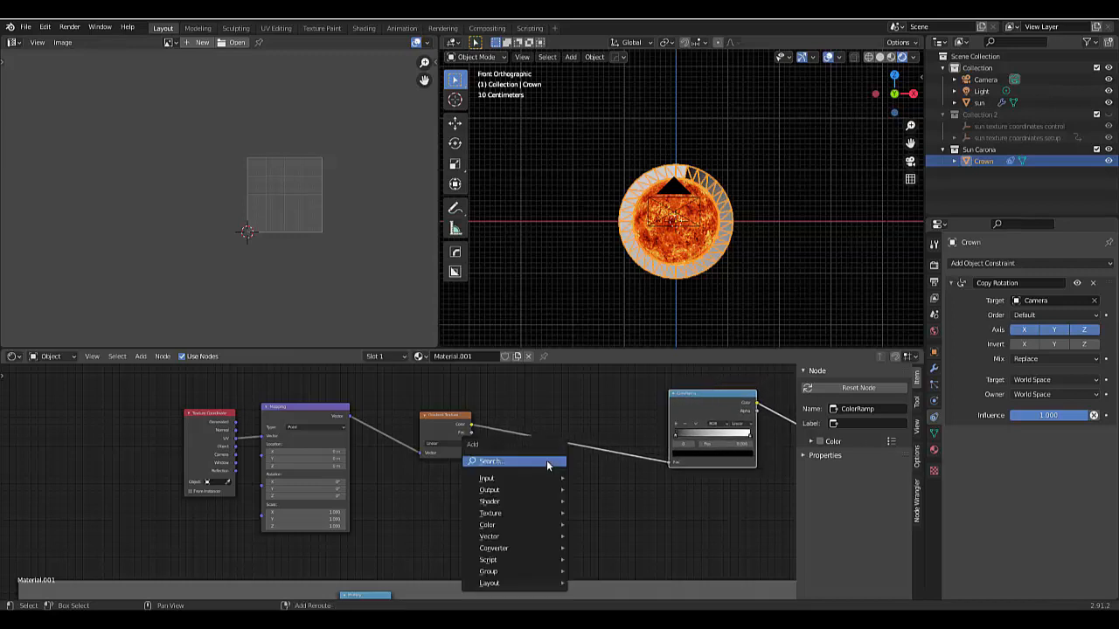
pyautogui.moveTo(527, 549)
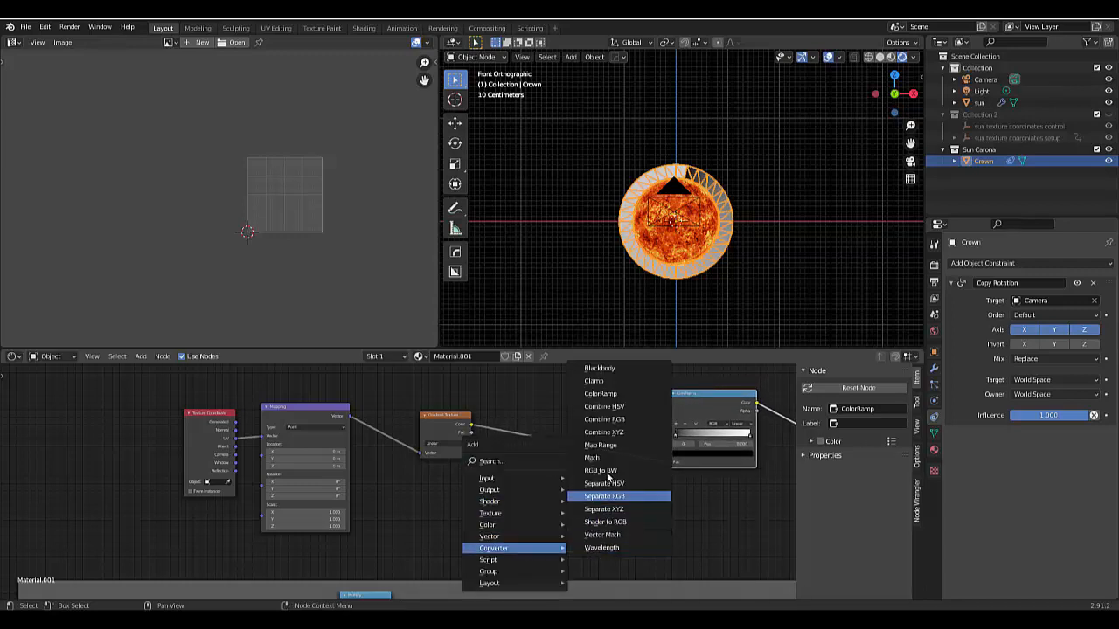
pyautogui.click(594, 458)
pyautogui.click(543, 429)
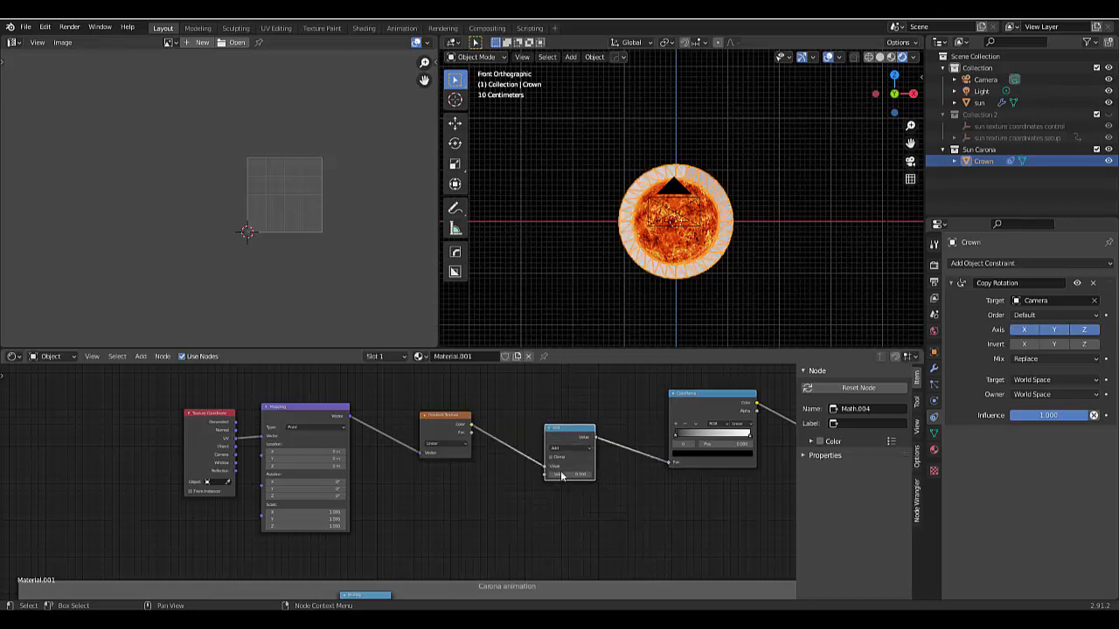
pyautogui.click(573, 449)
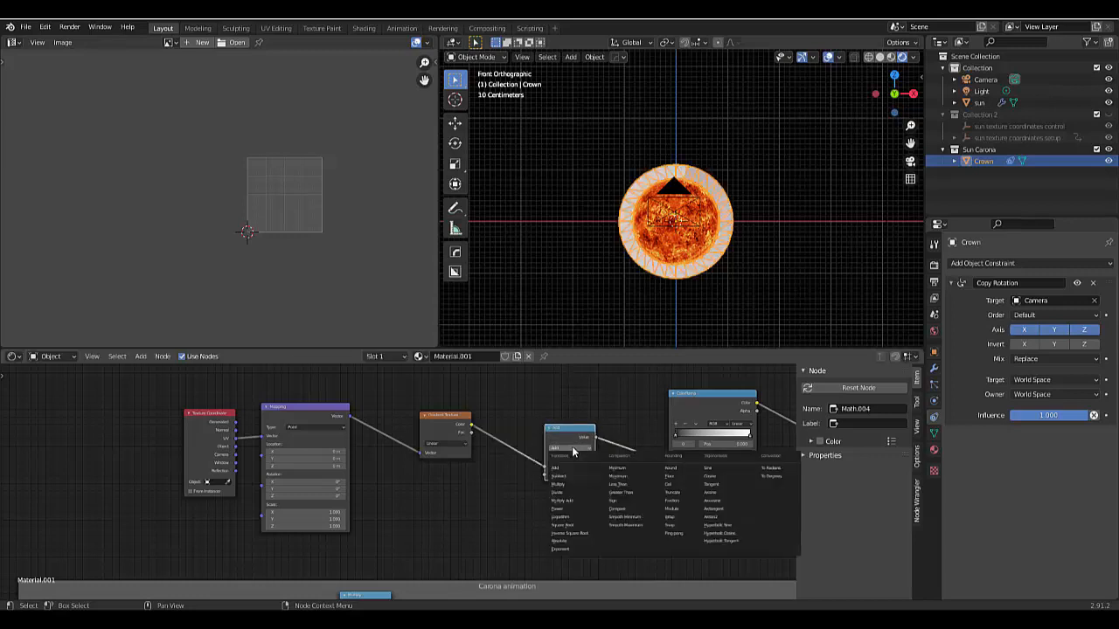
pyautogui.click(562, 507)
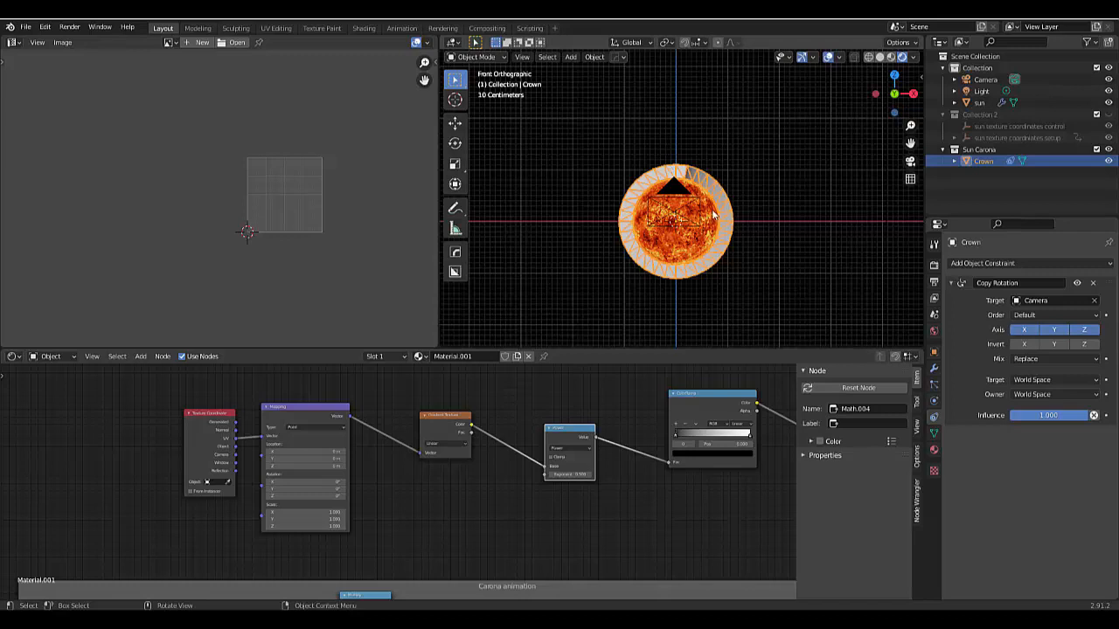
# - Try a Z rotation of 90° on the Mapping node that feeds the Gradient Texture
pyautogui.moveTo(287, 405); pyautogui.dragTo(314, 409)
pyautogui.scroll(3, 285, 424)
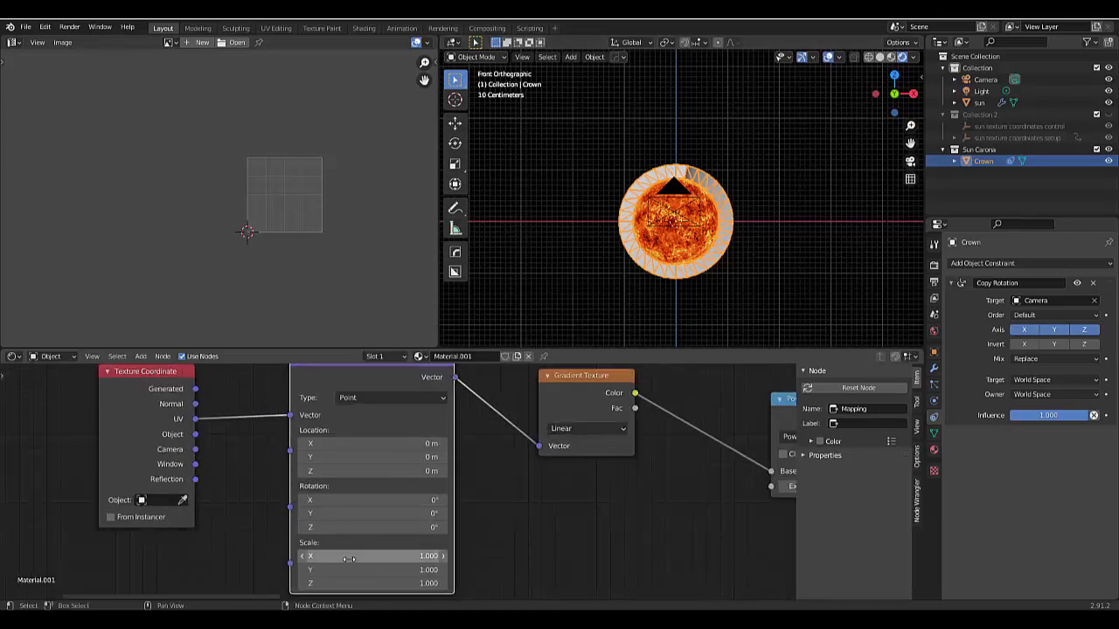
pyautogui.scroll(1, 350, 559)
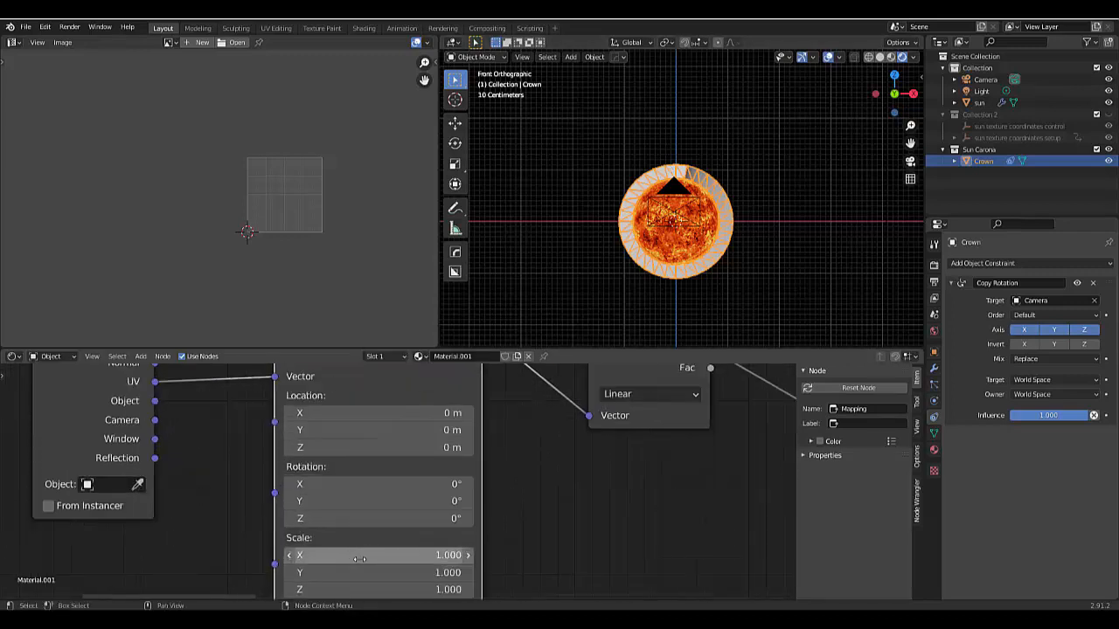
pyautogui.click(405, 521)
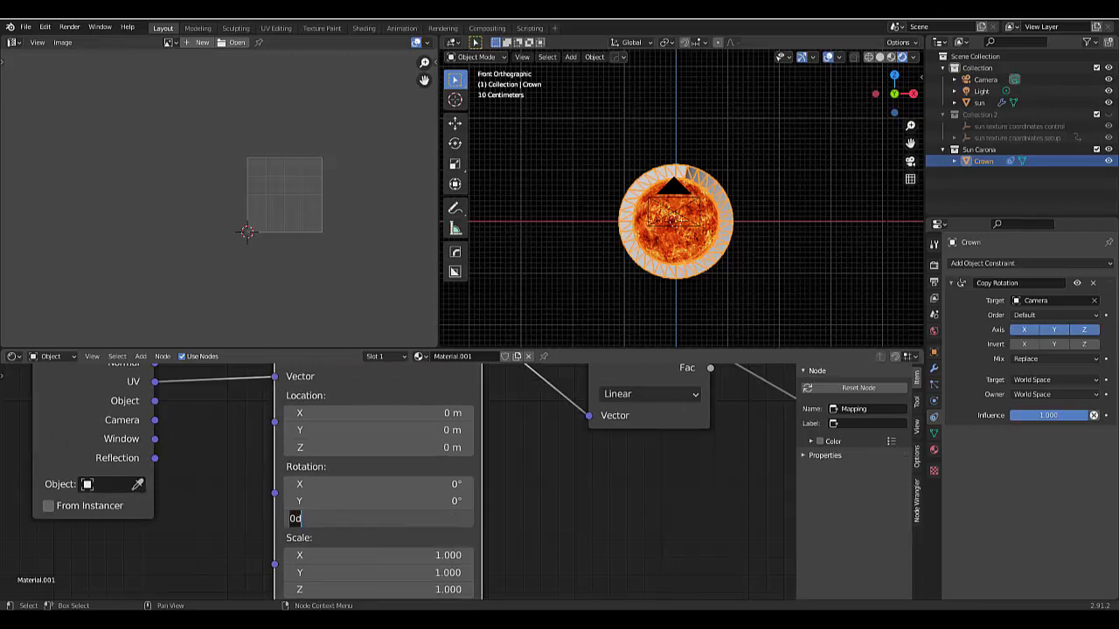
pyautogui.write('90')
pyautogui.press('Return')
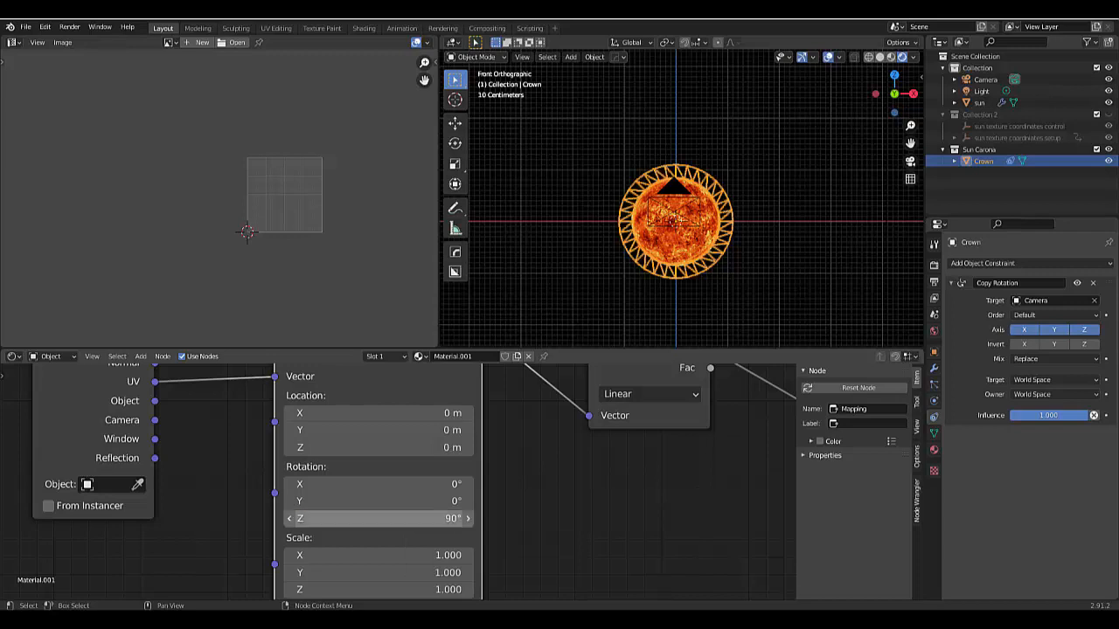
# - Set the Mapping node's Z rotation to -90° to flip the gradient's direction across the crown ring
pyautogui.moveTo(405, 522); pyautogui.dragTo(402, 517)
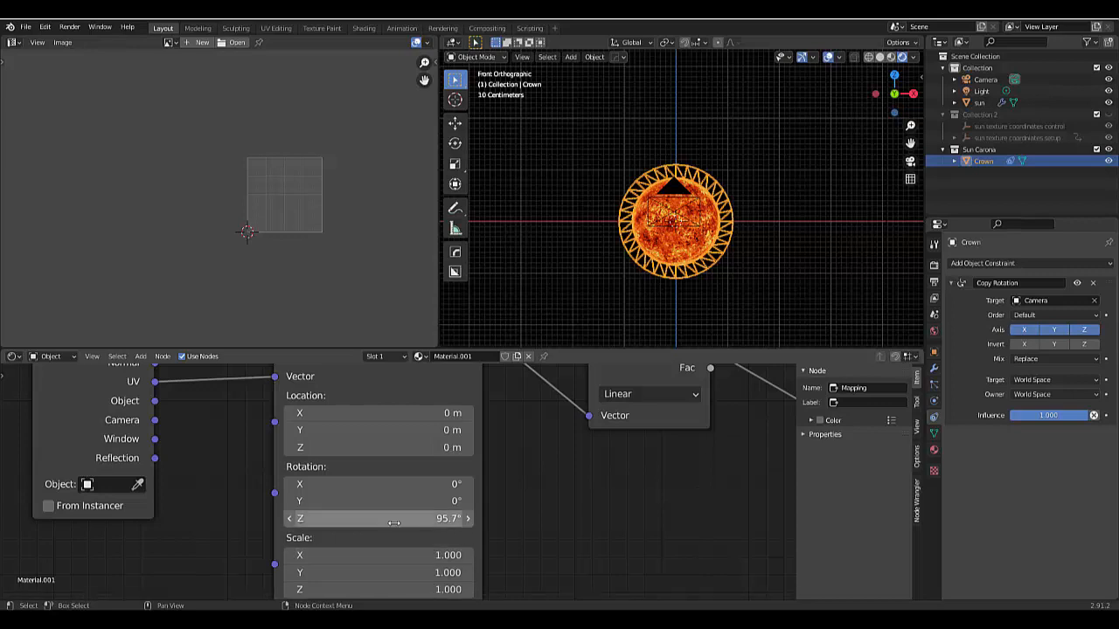
pyautogui.click(394, 523)
pyautogui.press('BackSpace')
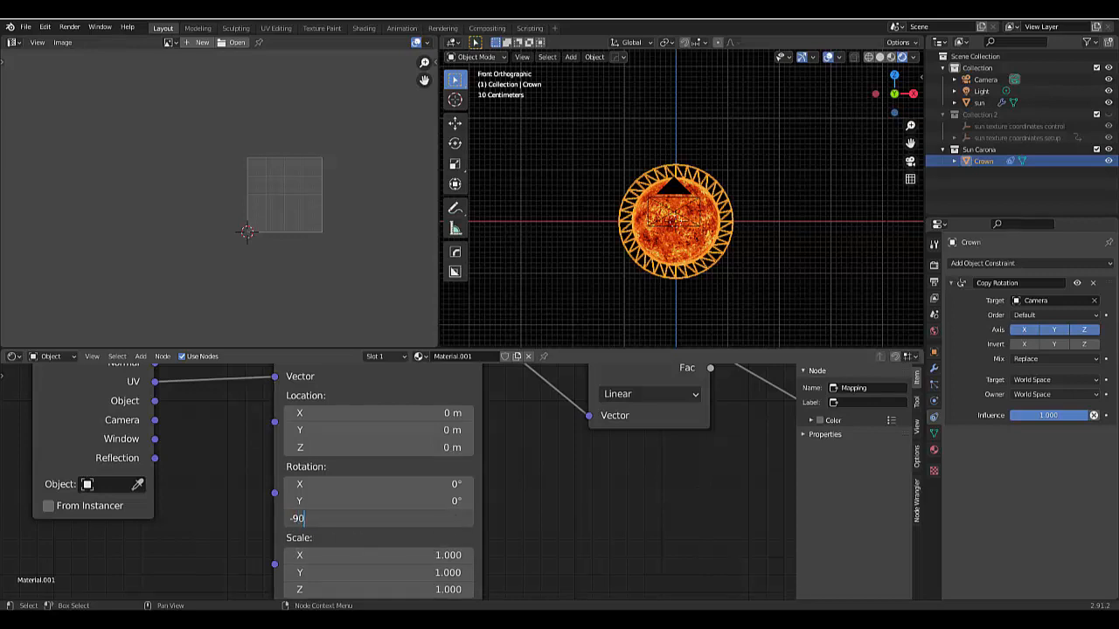
pyautogui.press('Return')
pyautogui.scroll(3, 661, 231)
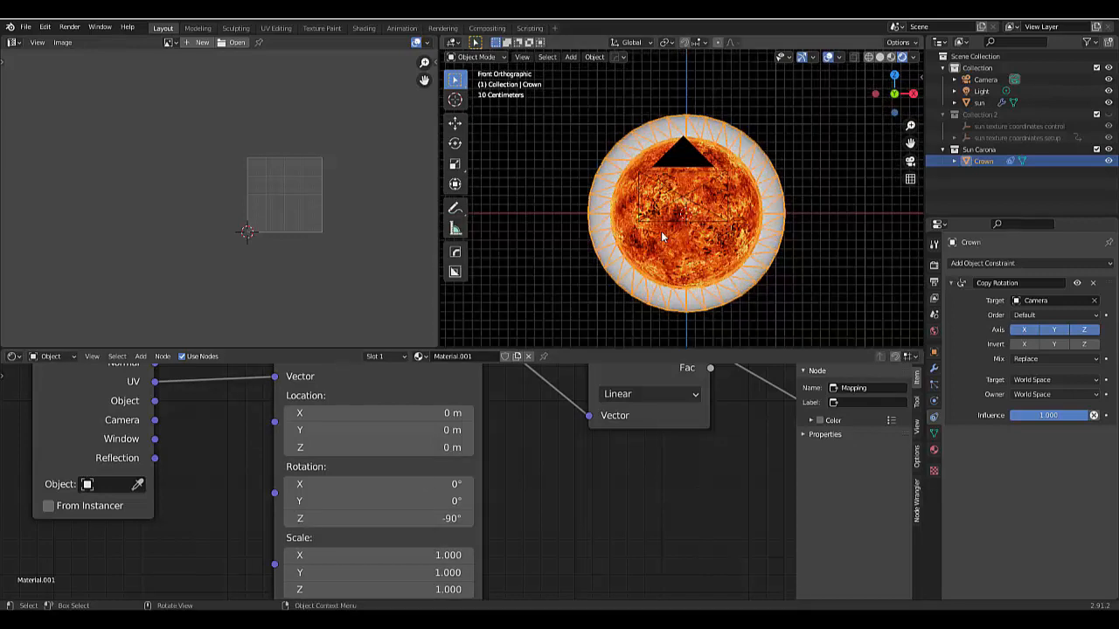
# - Try an Exponent of 1 on the Power node behind the Gradient Texture
pyautogui.scroll(-12, 511, 526)
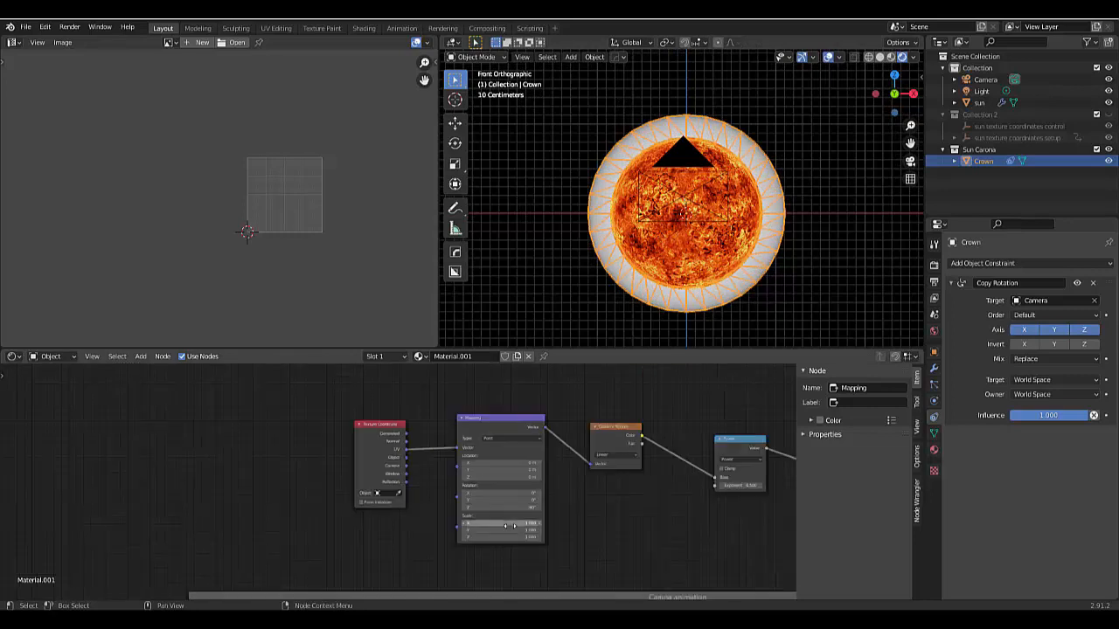
pyautogui.scroll(-3, 559, 525)
pyautogui.scroll(2, 713, 498)
pyautogui.scroll(8, 717, 495)
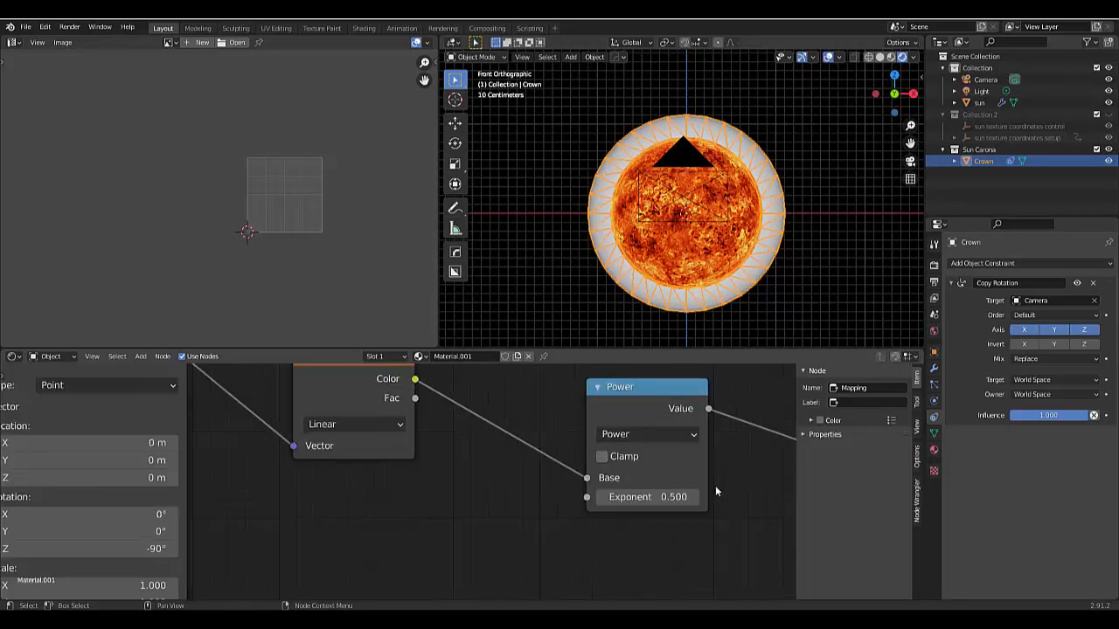
pyautogui.click(682, 501)
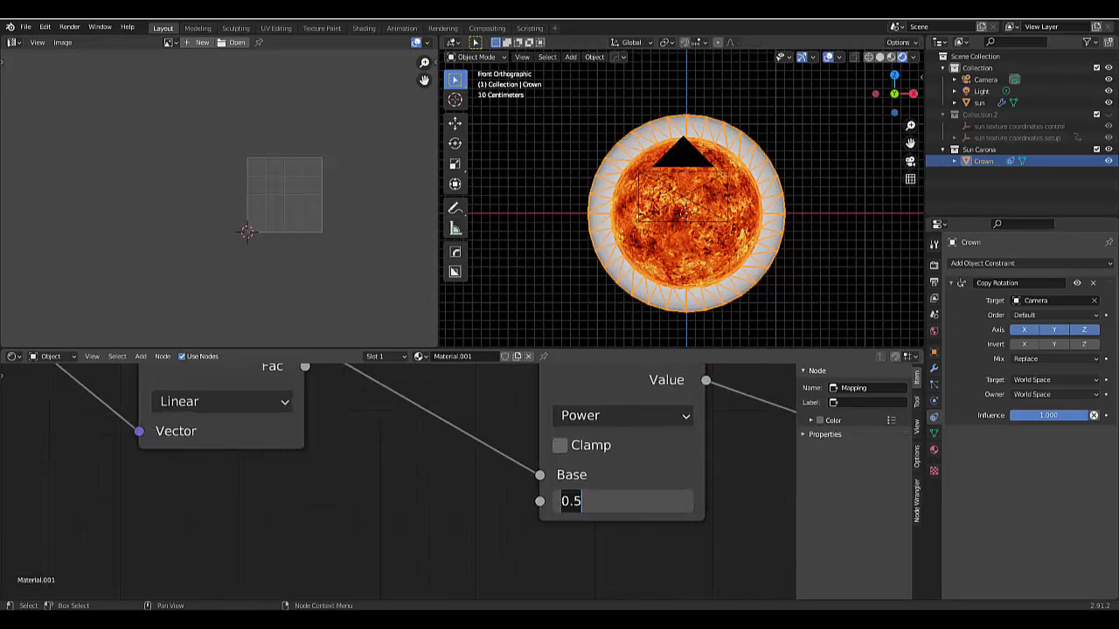
pyautogui.write('1')
pyautogui.press('Return')
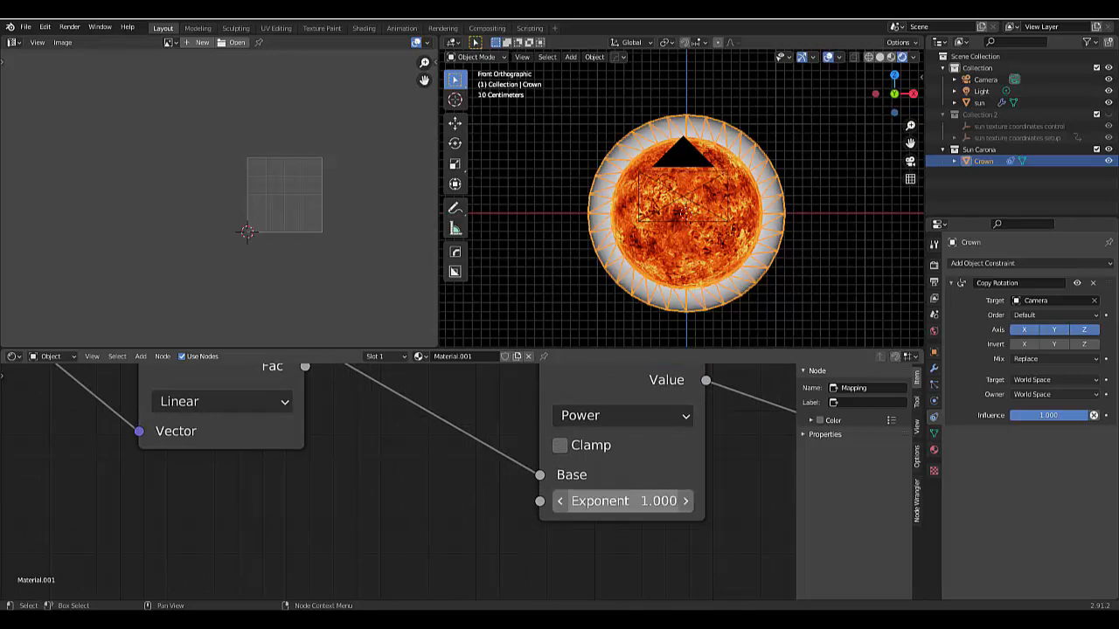
# - Raise the Power node's Exponent to 3 to tighten the gradient falloff around the sun
pyautogui.moveTo(623, 501); pyautogui.dragTo(668, 501)
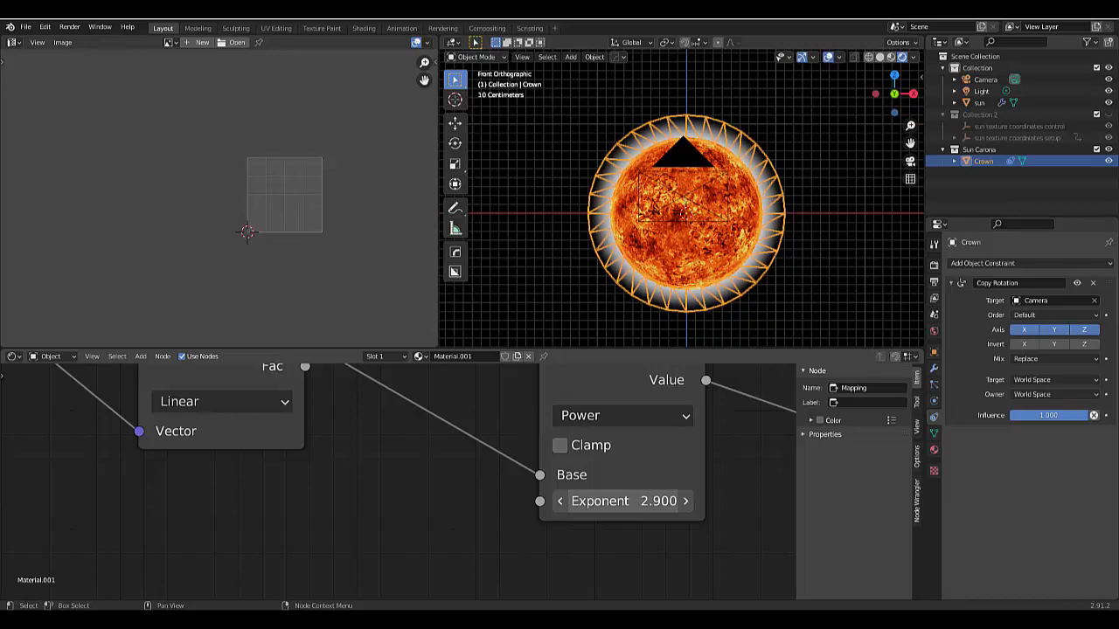
pyautogui.doubleClick(622, 501)
pyautogui.write('3')
pyautogui.press('Return')
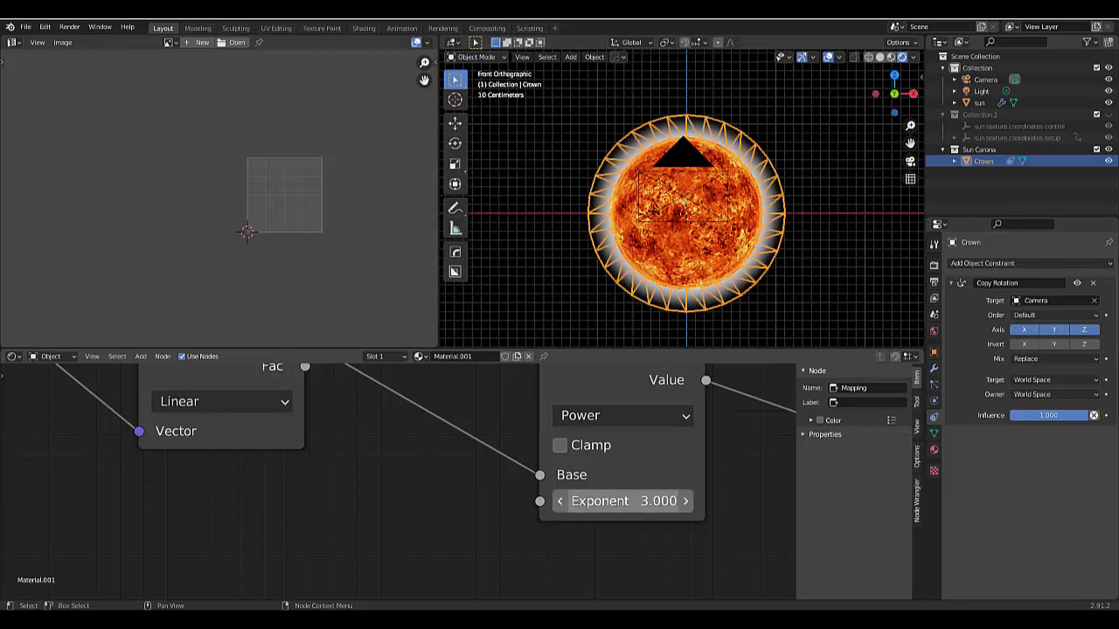
pyautogui.scroll(-1, 447, 520)
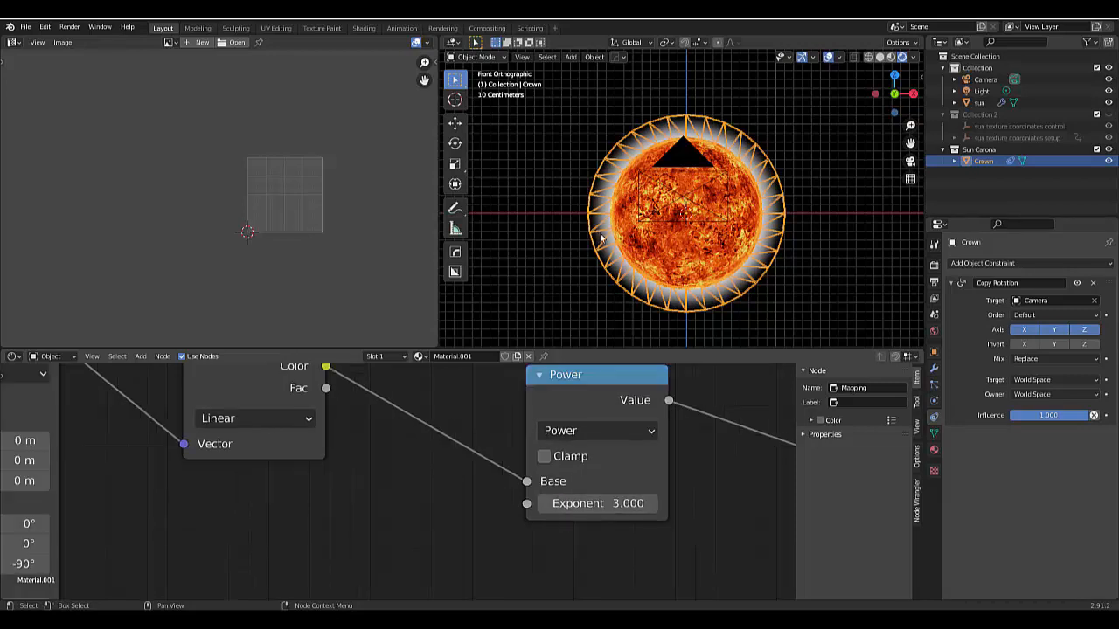
pyautogui.scroll(-4, 665, 202)
pyautogui.scroll(-1, 513, 497)
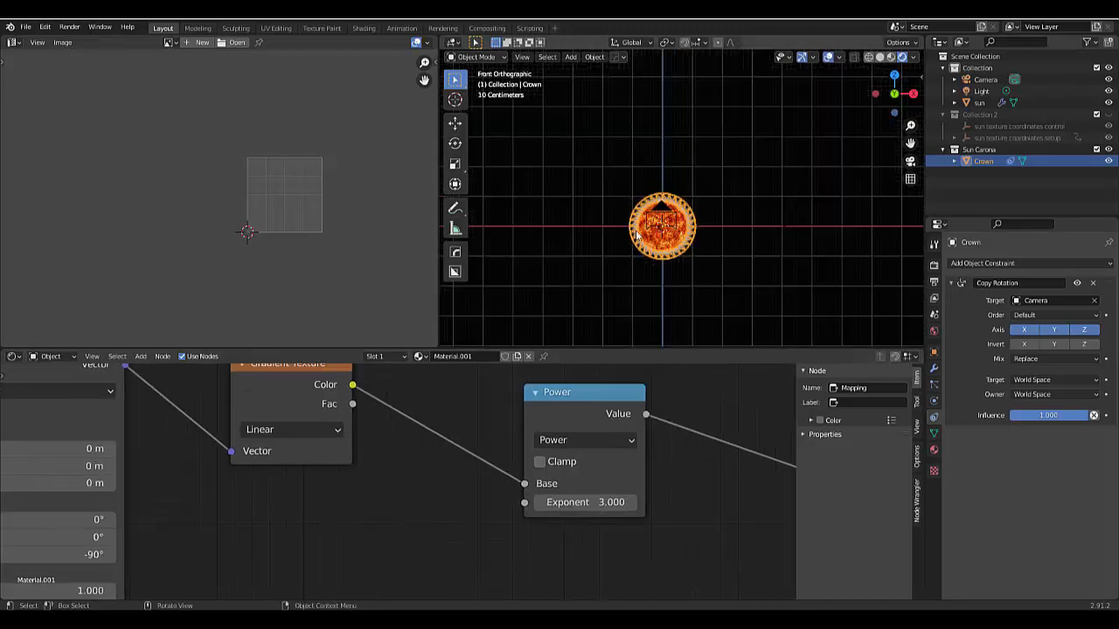
pyautogui.scroll(2, 695, 230)
pyautogui.scroll(6, 695, 230)
pyautogui.scroll(-3, 695, 230)
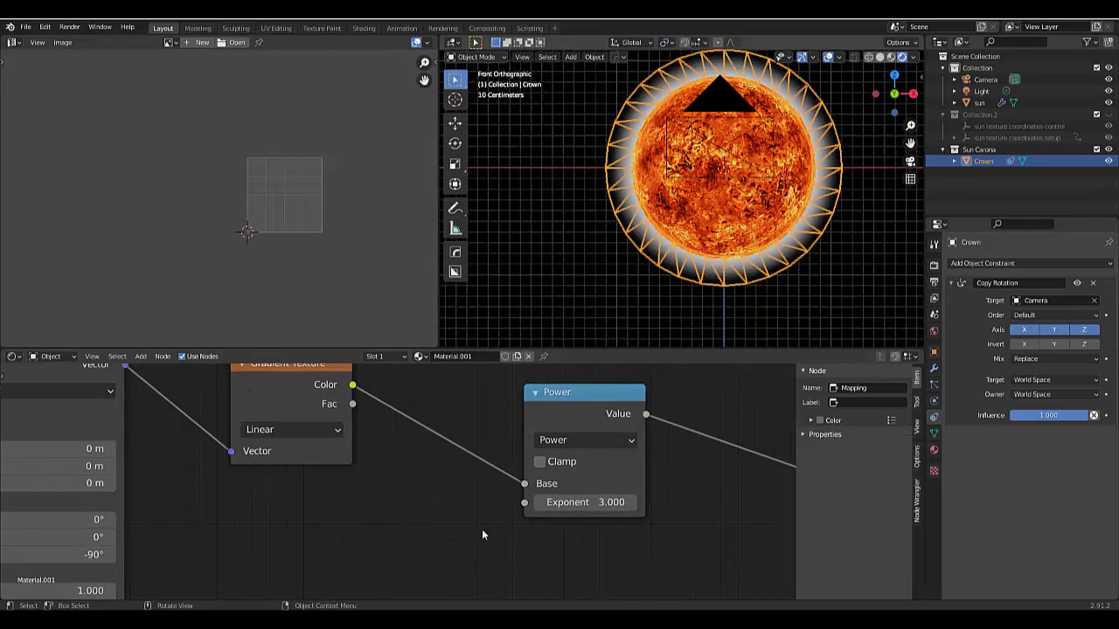
# - Duplicate the Add mix node in the Carona animation frame and place the copy above the frame's ColorRamp
pyautogui.scroll(-5, 403, 518)
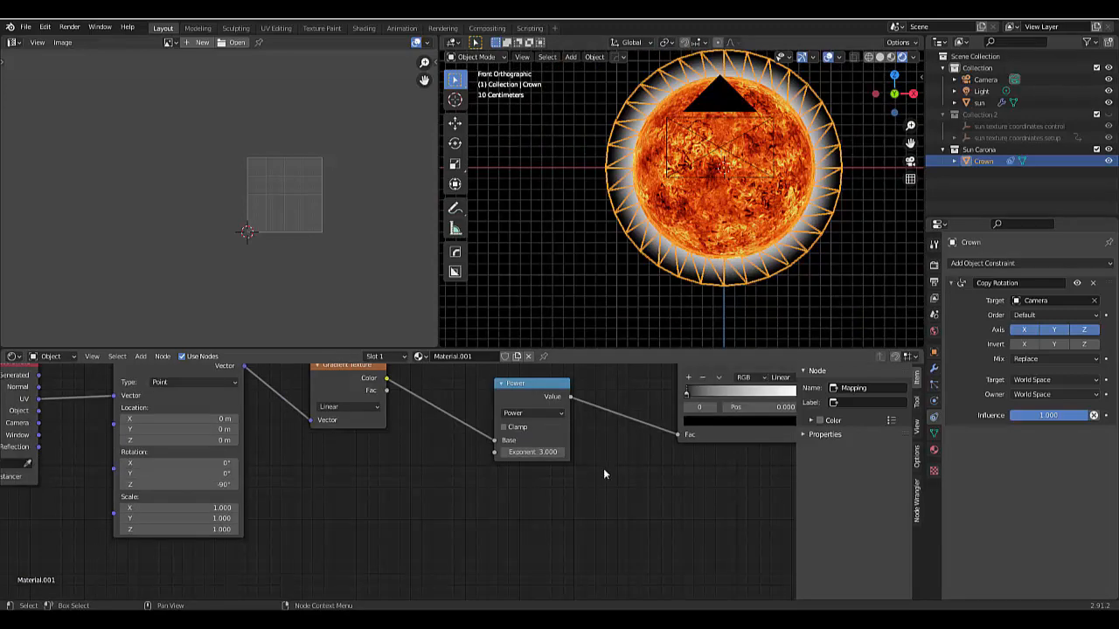
pyautogui.scroll(-4, 452, 510)
pyautogui.scroll(3, 713, 530)
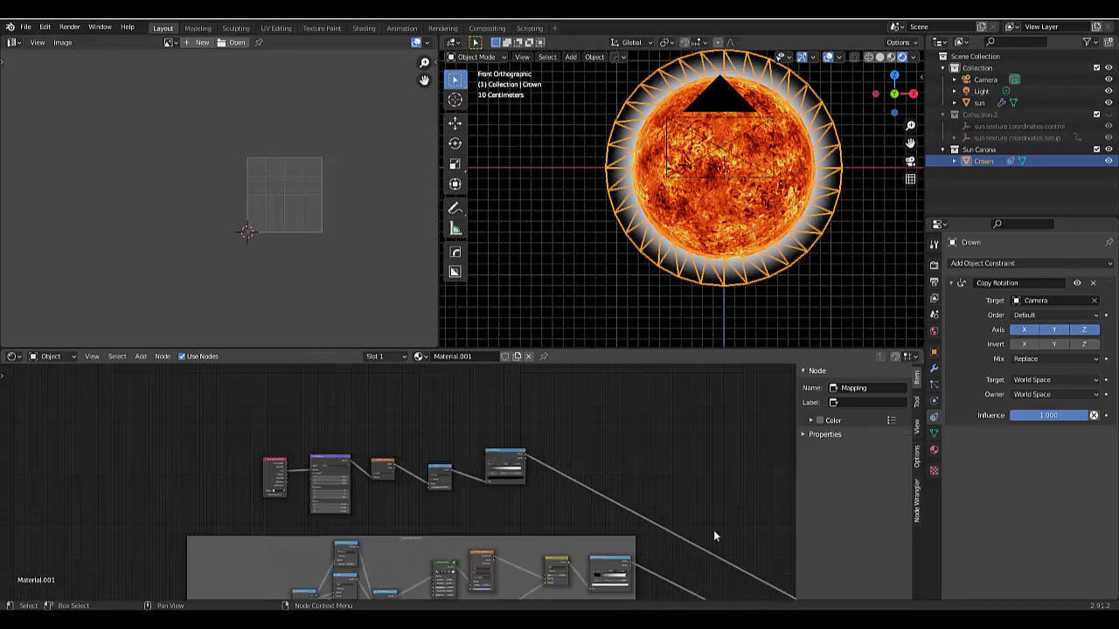
pyautogui.scroll(-2, 480, 477)
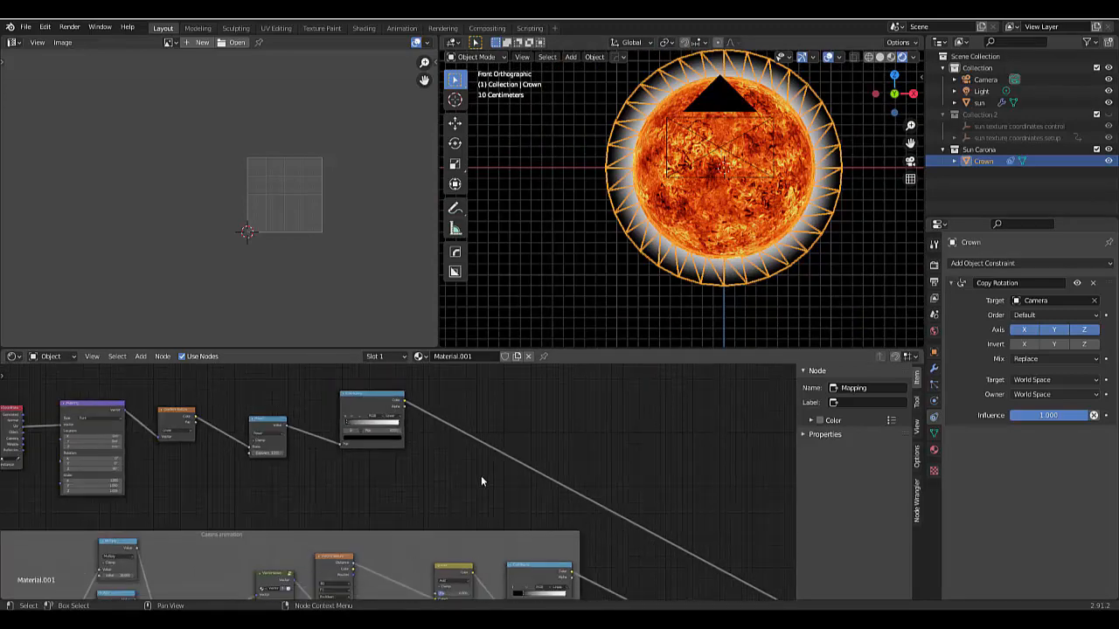
pyautogui.scroll(3, 467, 587)
pyautogui.scroll(2, 466, 588)
pyautogui.click(453, 527)
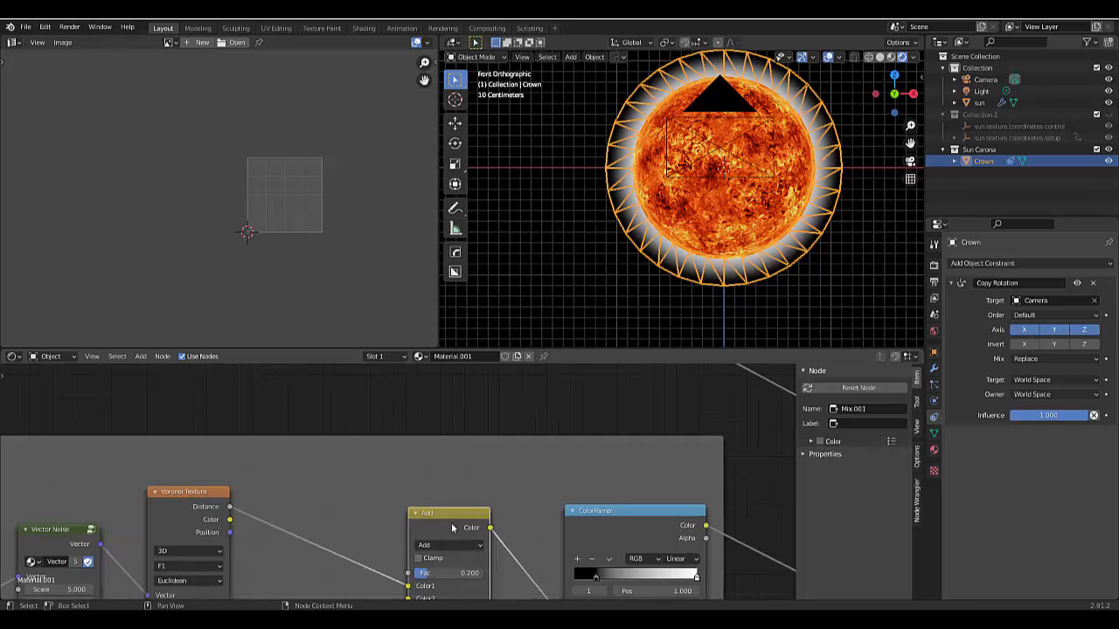
pyautogui.hotkey('shift', 'd')
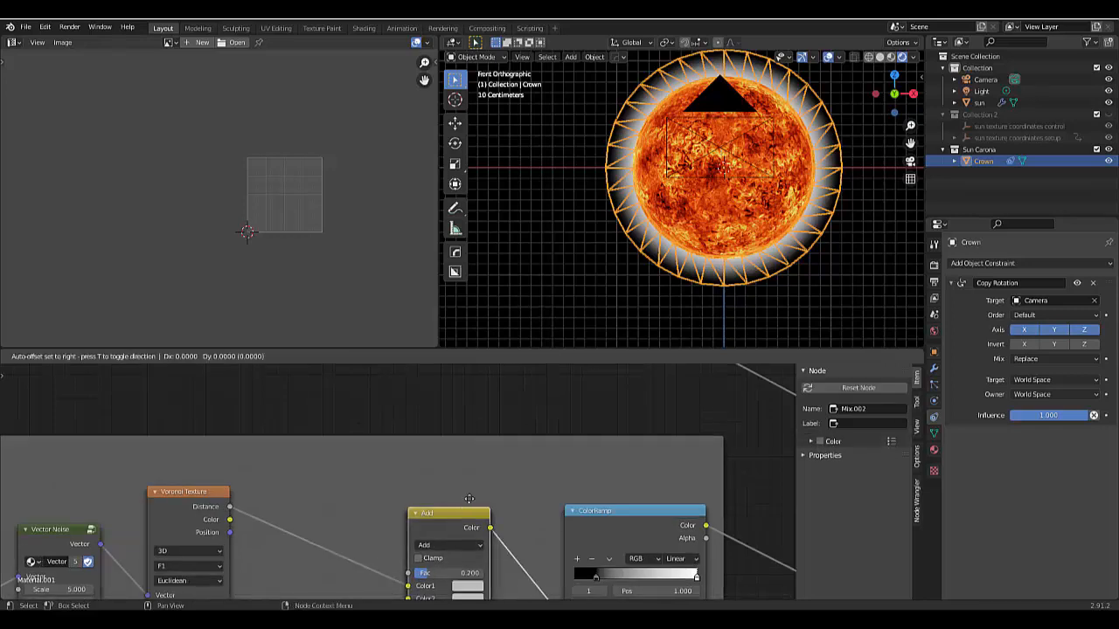
pyautogui.click(510, 551)
# - Detach the duplicated Add node from the Carona animation frame and insert it on the link leaving the gradient's ColorRamp
pyautogui.scroll(-3, 518, 571)
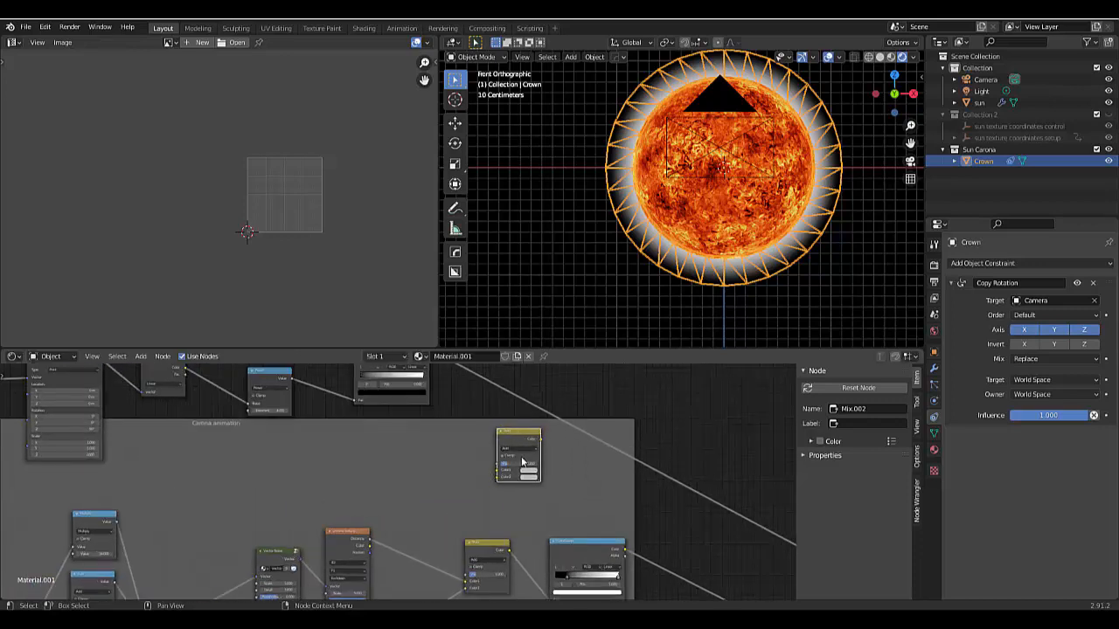
pyautogui.hotkey('alt', 'p')
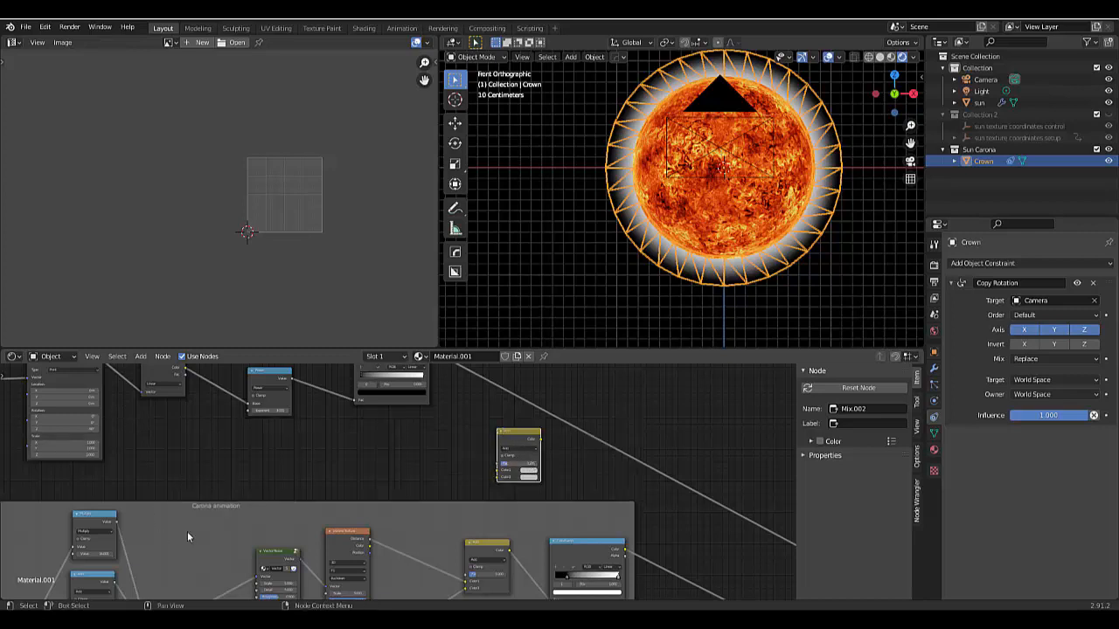
pyautogui.moveTo(520, 444); pyautogui.dragTo(543, 402)
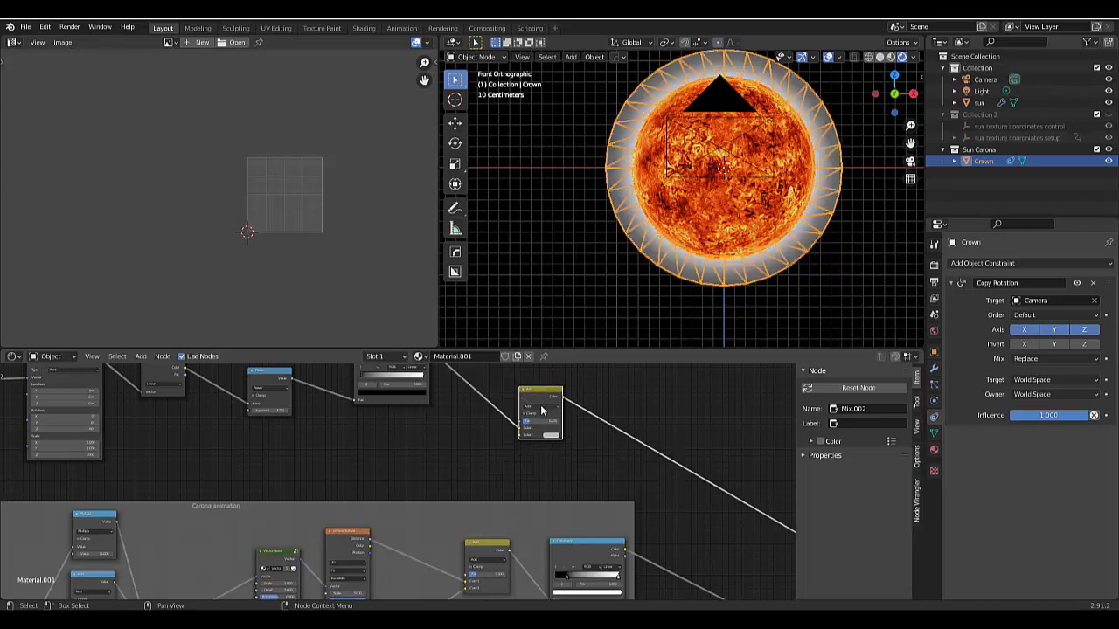
pyautogui.scroll(2, 537, 430)
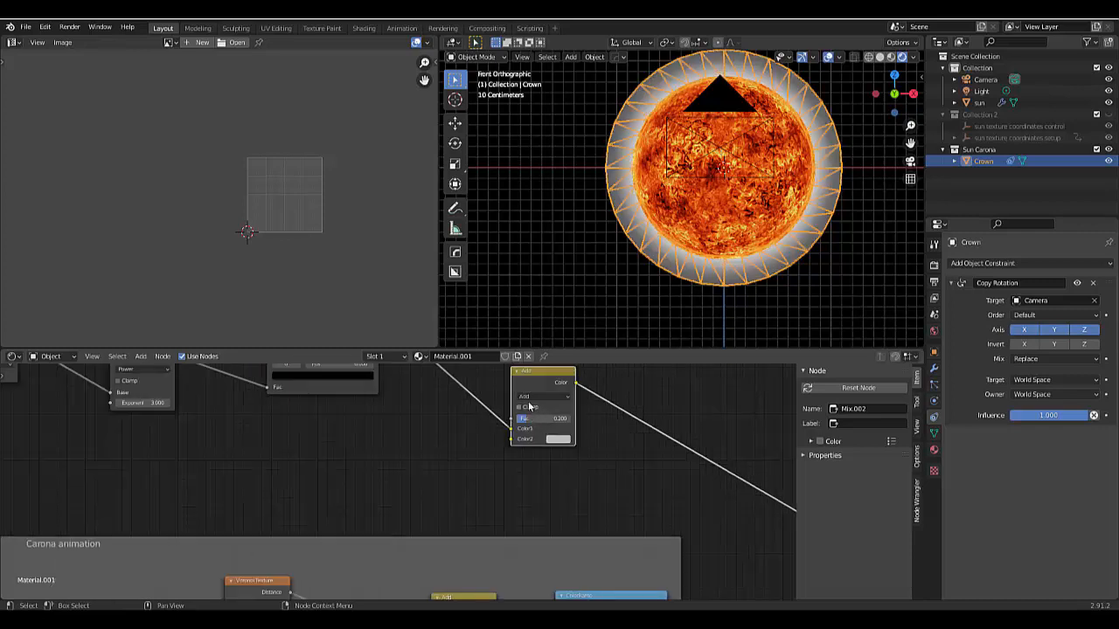
# - Switch the duplicated Add mix node to Multiply blending and raise its Fac to 1.000
pyautogui.click(529, 398)
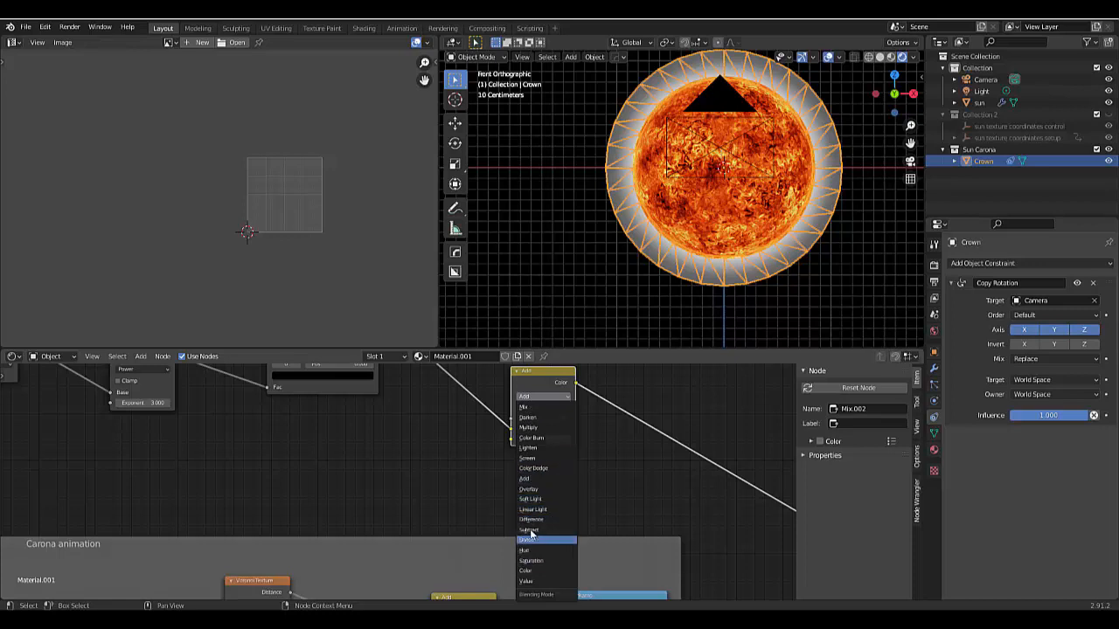
pyautogui.click(532, 430)
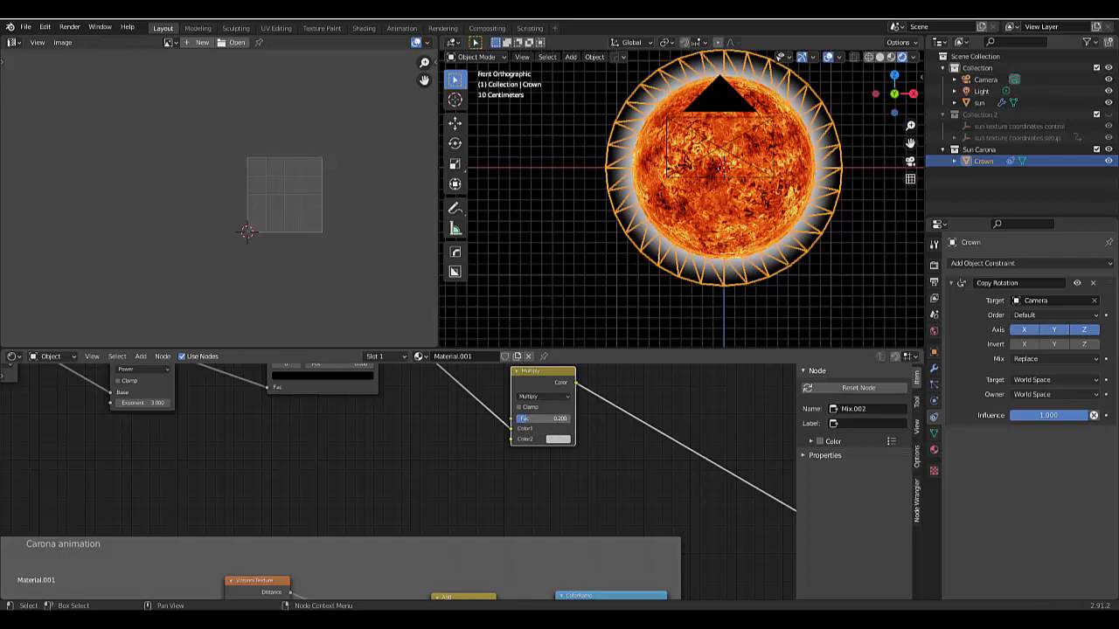
pyautogui.moveTo(531, 420); pyautogui.dragTo(573, 420)
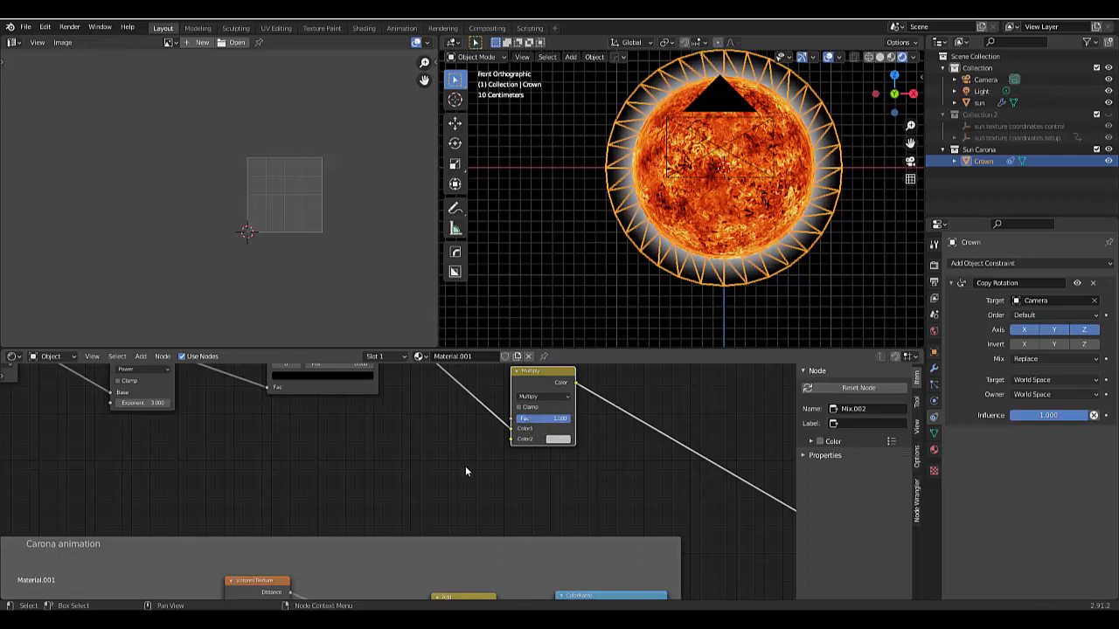
# - Shift the Multiply node away from the gradient's ColorRamp and link the Carona animation ColorRamp's Color output to its Color2 input
pyautogui.scroll(-5, 466, 471)
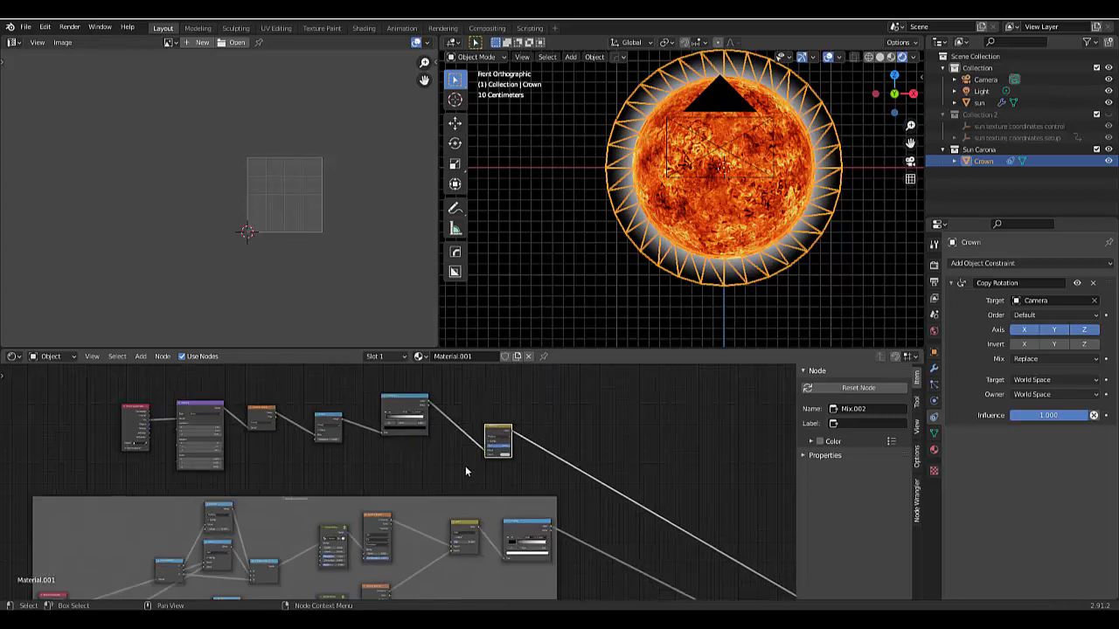
pyautogui.moveTo(496, 427); pyautogui.dragTo(552, 423)
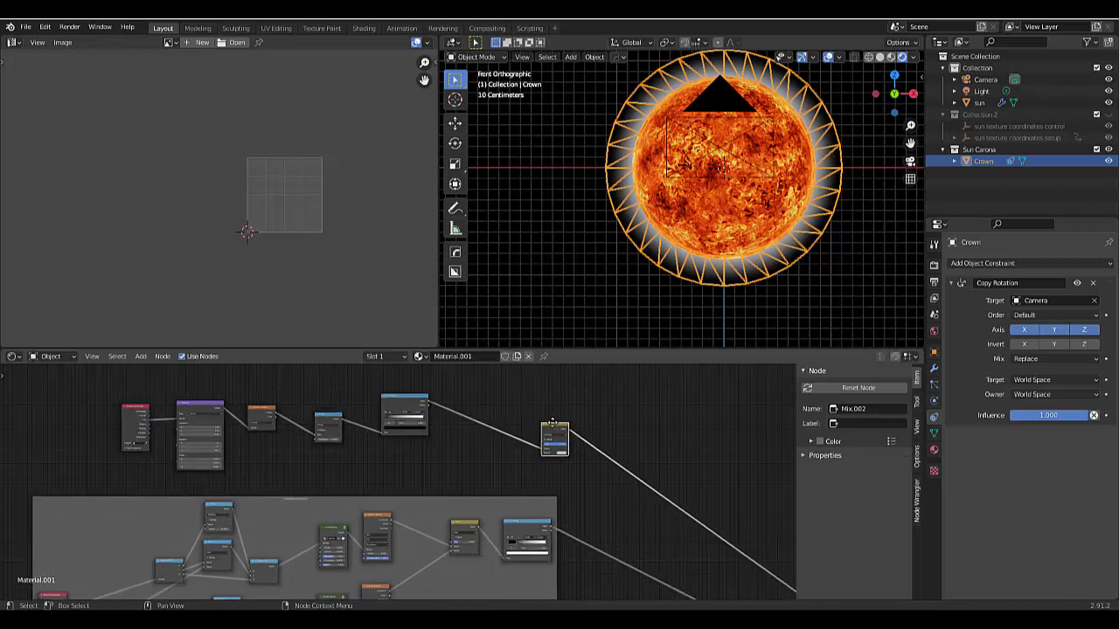
pyautogui.scroll(2, 487, 498)
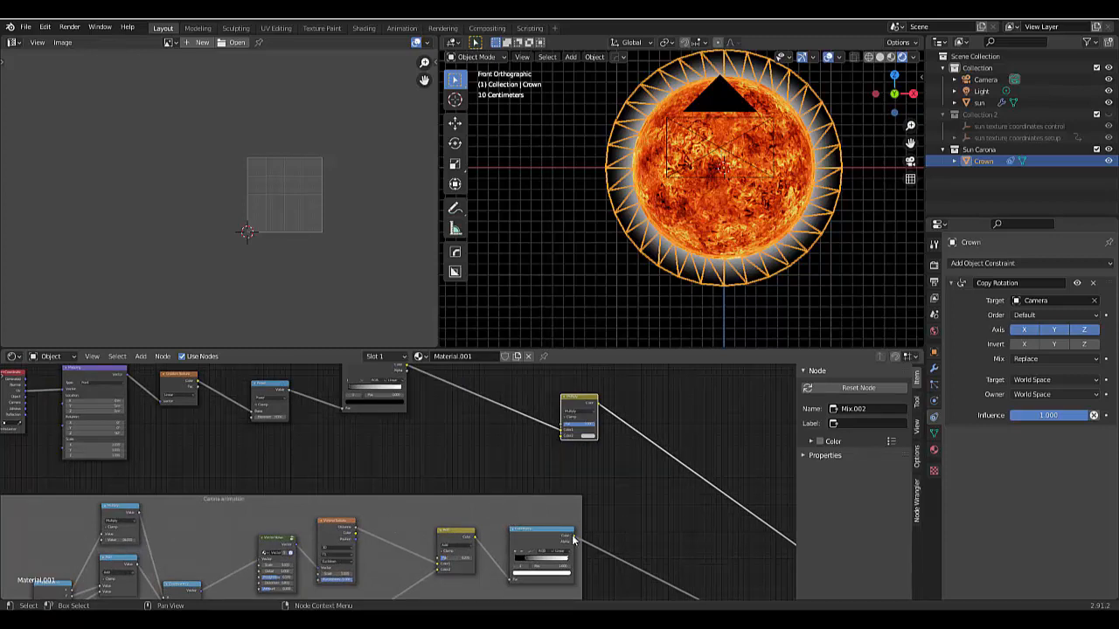
pyautogui.moveTo(573, 540); pyautogui.dragTo(564, 429)
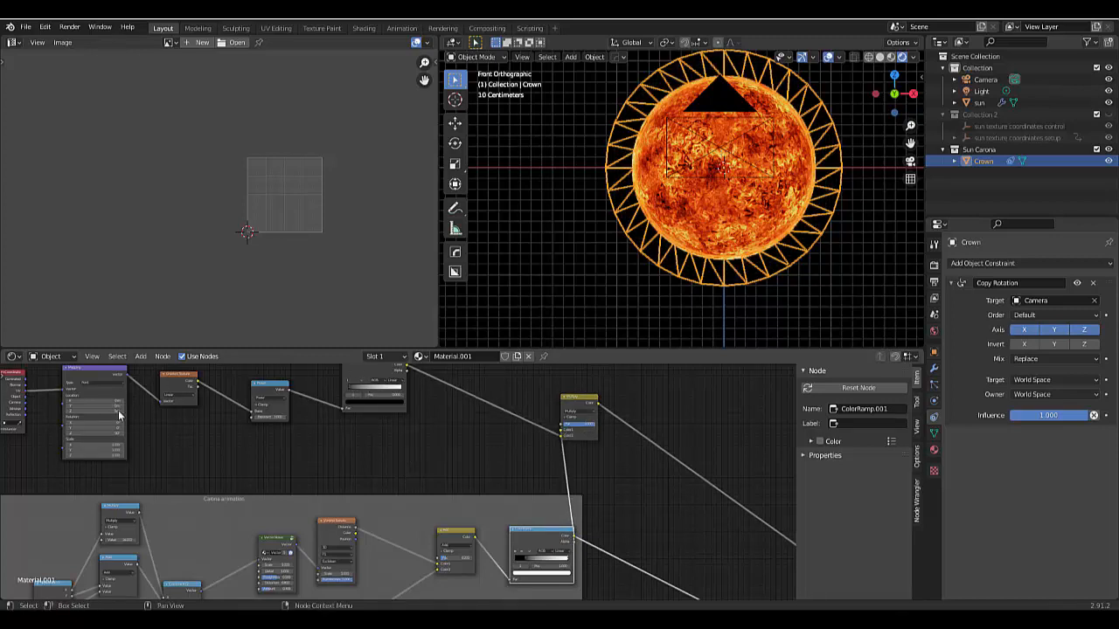
# - Enclose the gradient chain, from the Texture Coordinate node through its ColorRamp, in a frame
pyautogui.press('Home')
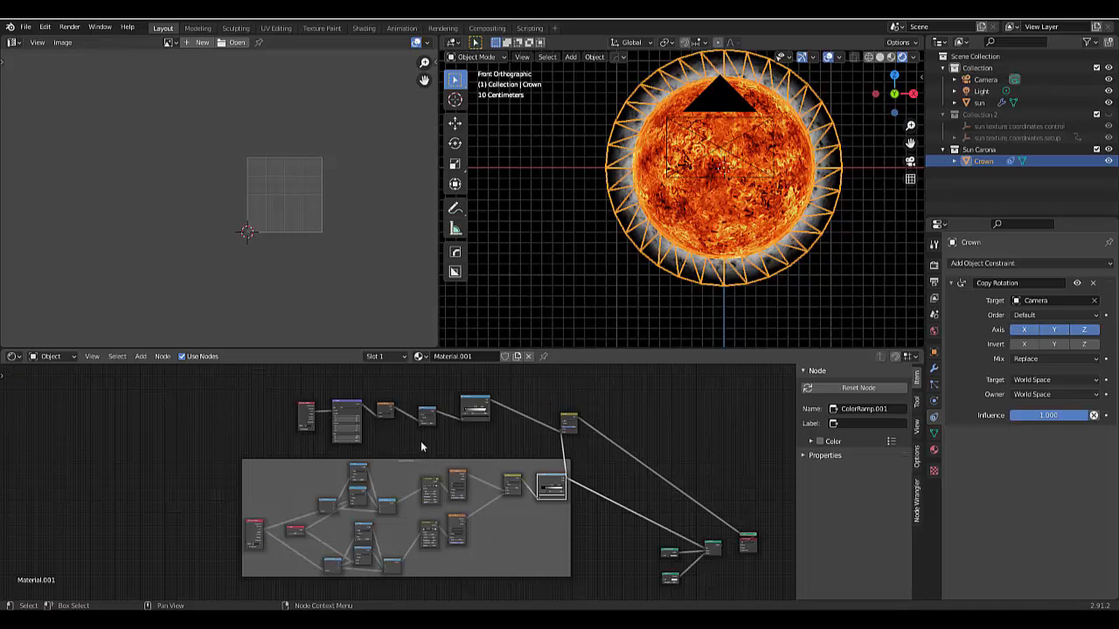
pyautogui.scroll(4, 494, 435)
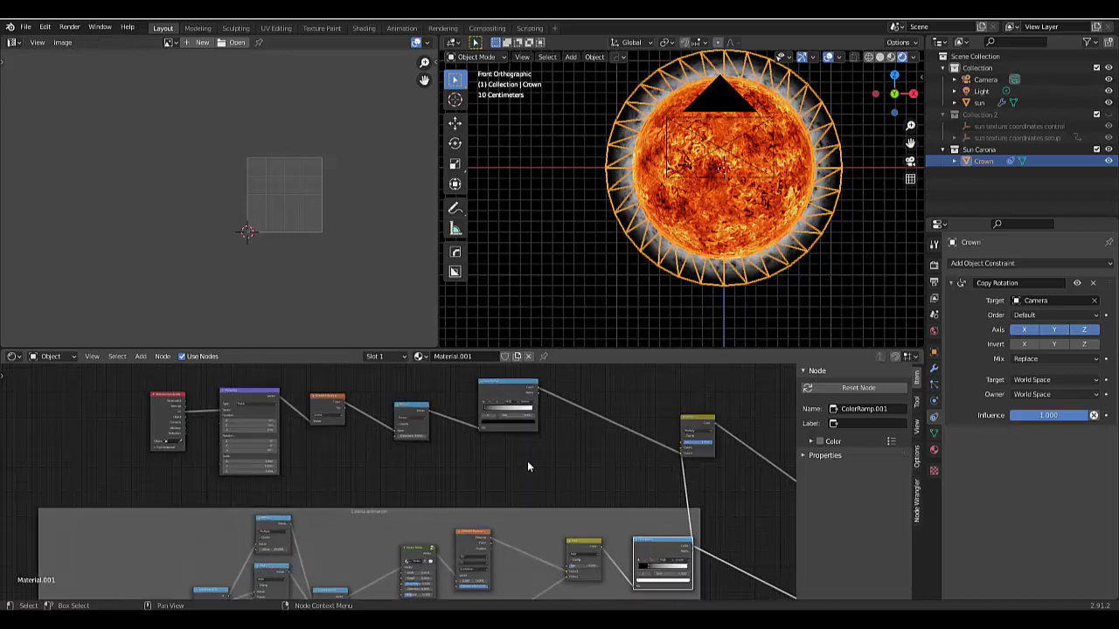
pyautogui.scroll(-1, 527, 467)
pyautogui.moveTo(122, 384); pyautogui.dragTo(564, 459)
pyautogui.hotkey('ctrl', 'j')
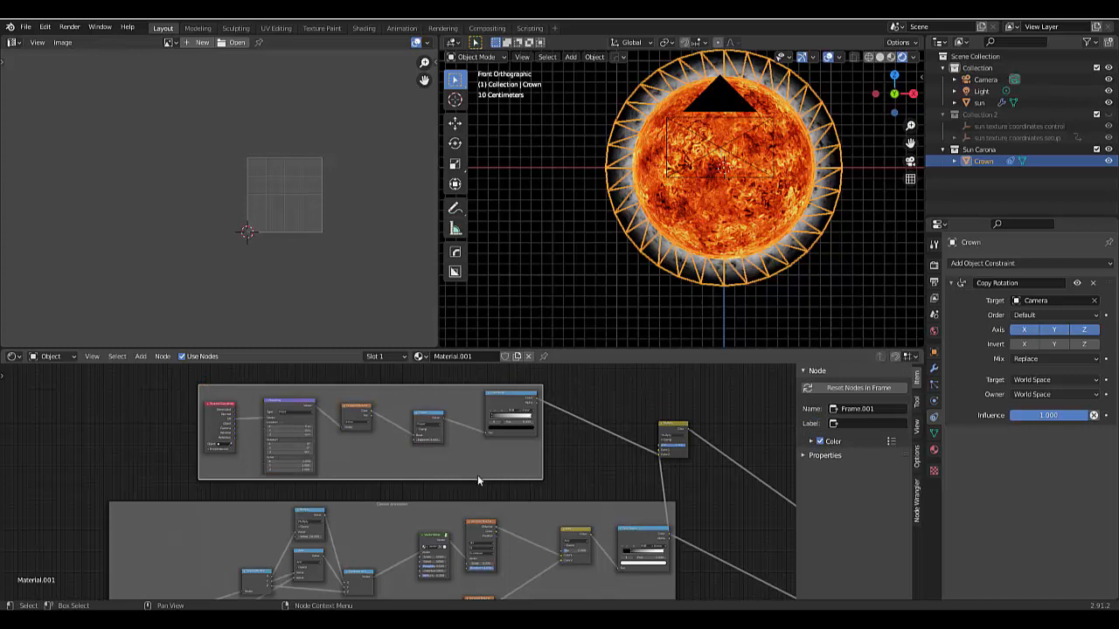
# - Label the new frame around the gradient nodes Crown Fade
pyautogui.scroll(-1, 477, 474)
pyautogui.scroll(1, 472, 466)
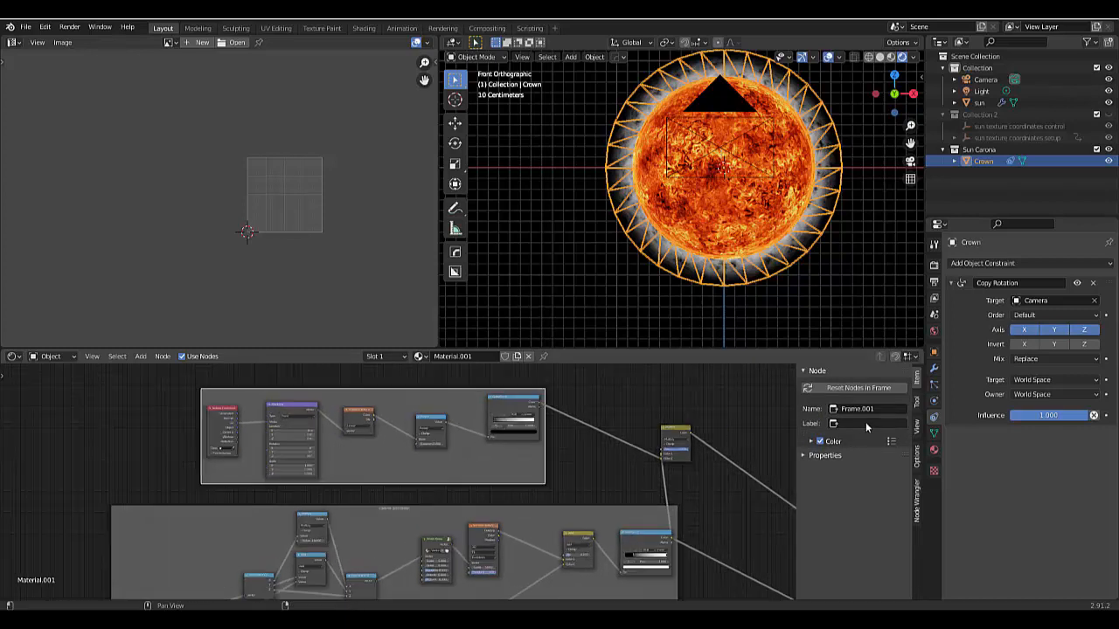
pyautogui.write('Crown Fade')
pyautogui.press('Return')
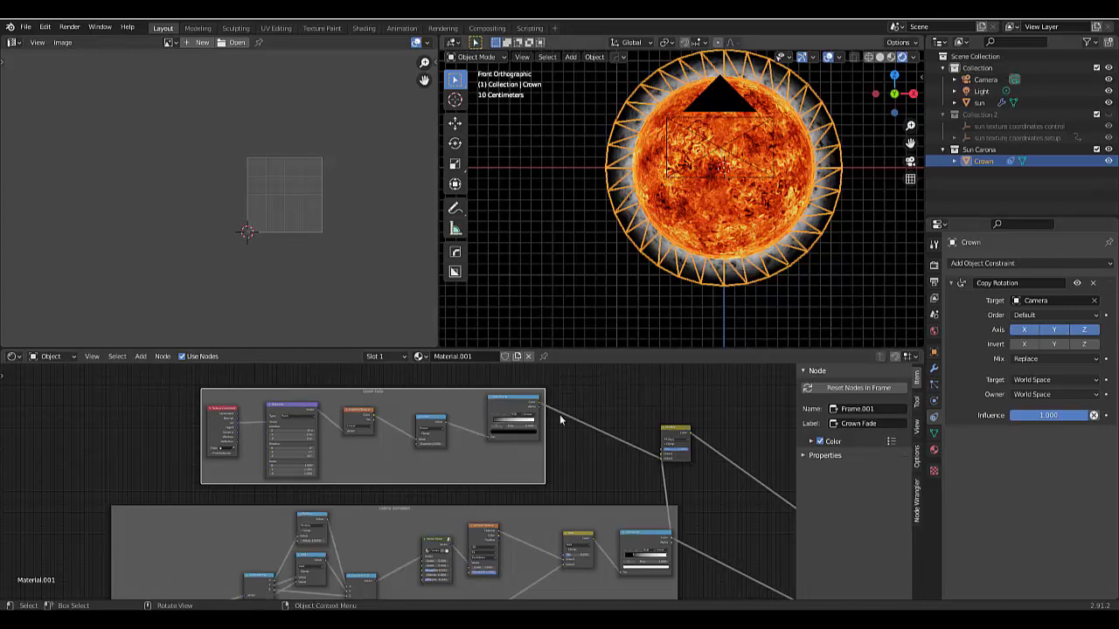
# - Link the Multiply node's Color output to the Mix Shader's Fac input, replacing the Carona animation ColorRamp's link
pyautogui.scroll(-3, 516, 511)
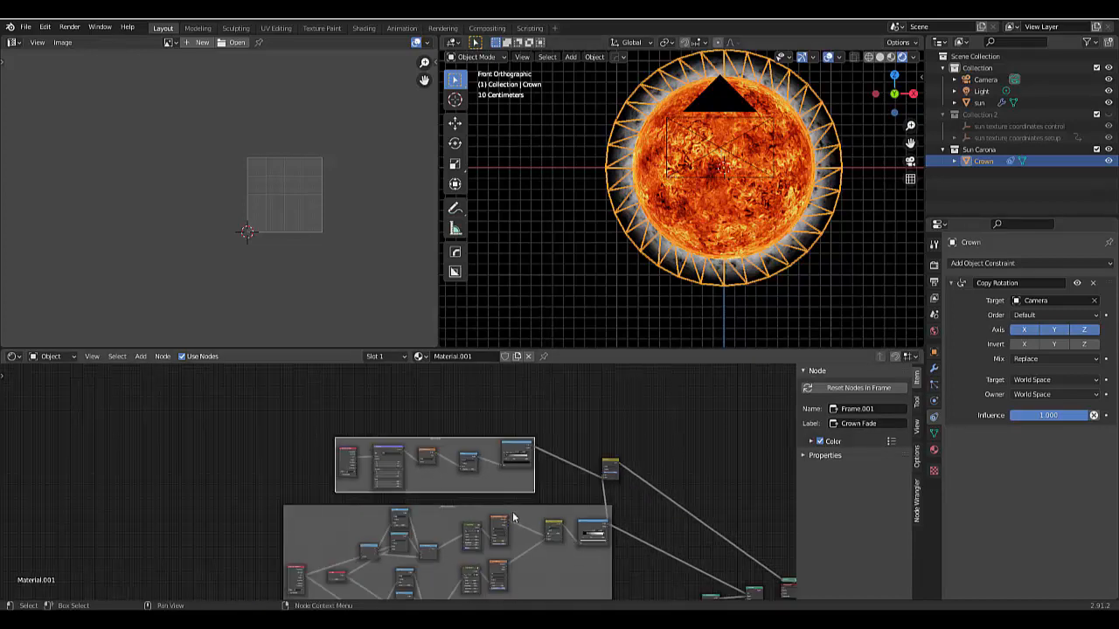
pyautogui.scroll(-4, 513, 519)
pyautogui.scroll(9, 530, 580)
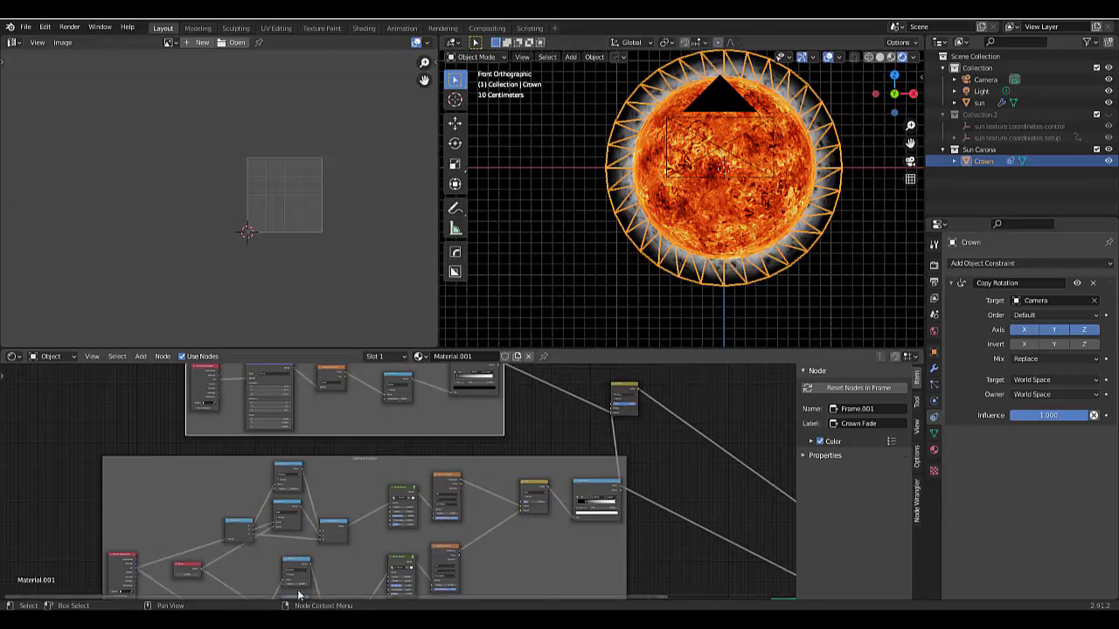
pyautogui.scroll(-3, 512, 471)
pyautogui.scroll(1, 599, 442)
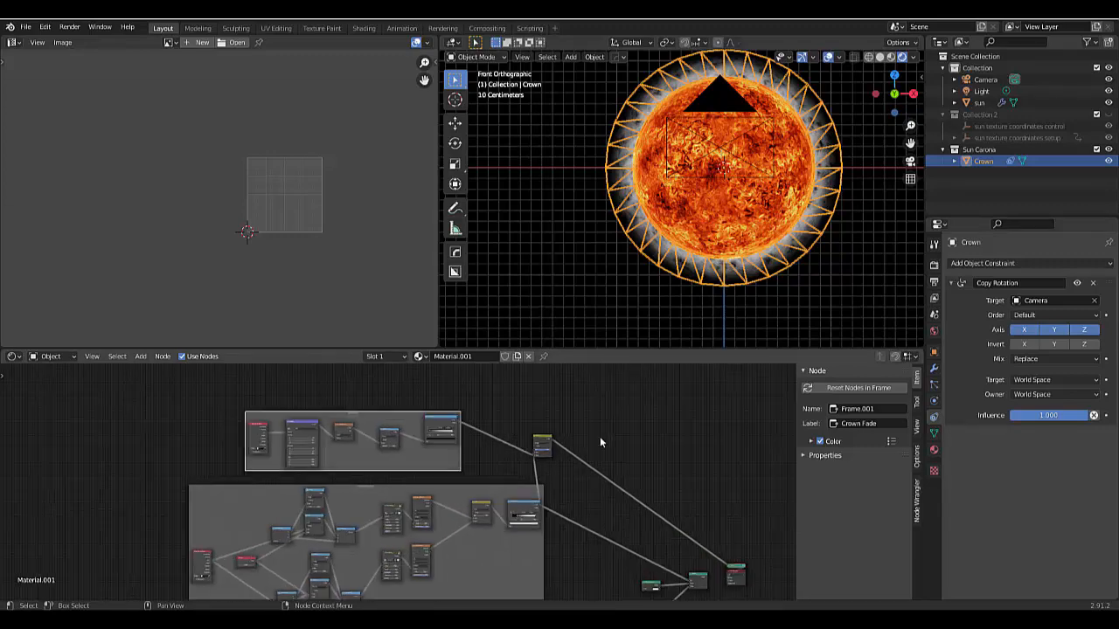
pyautogui.scroll(2, 599, 442)
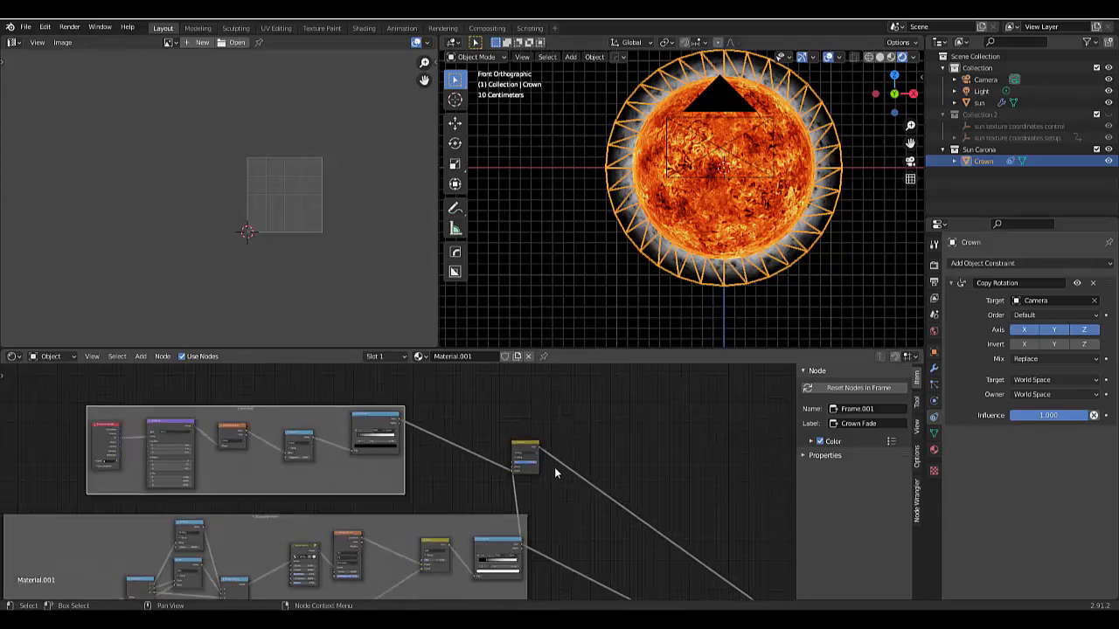
pyautogui.scroll(-3, 555, 472)
pyautogui.scroll(2, 637, 535)
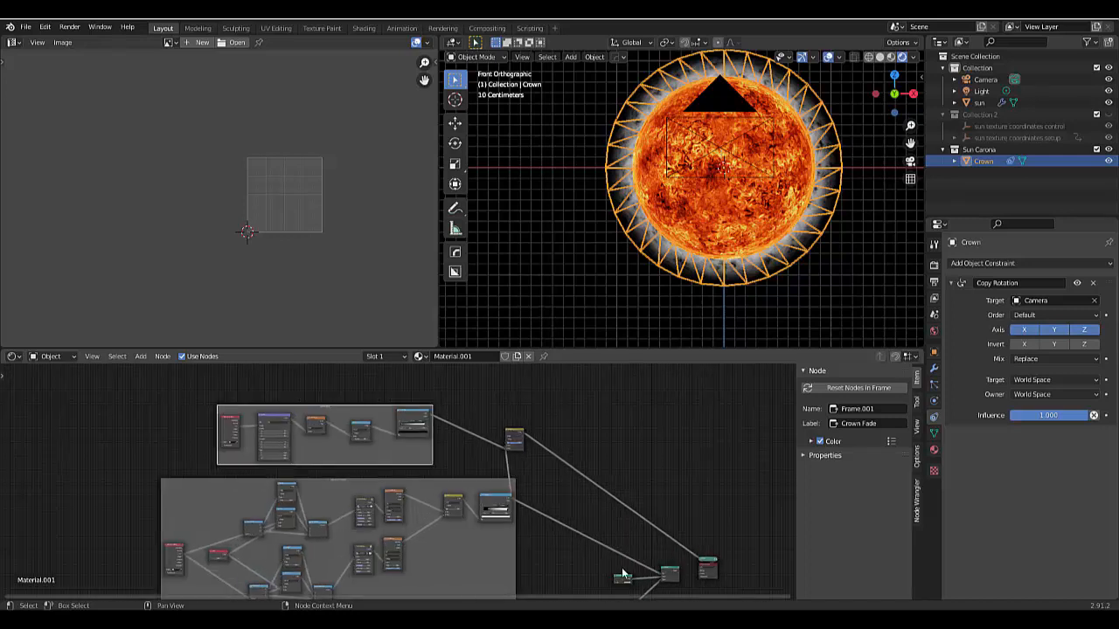
pyautogui.scroll(2, 623, 574)
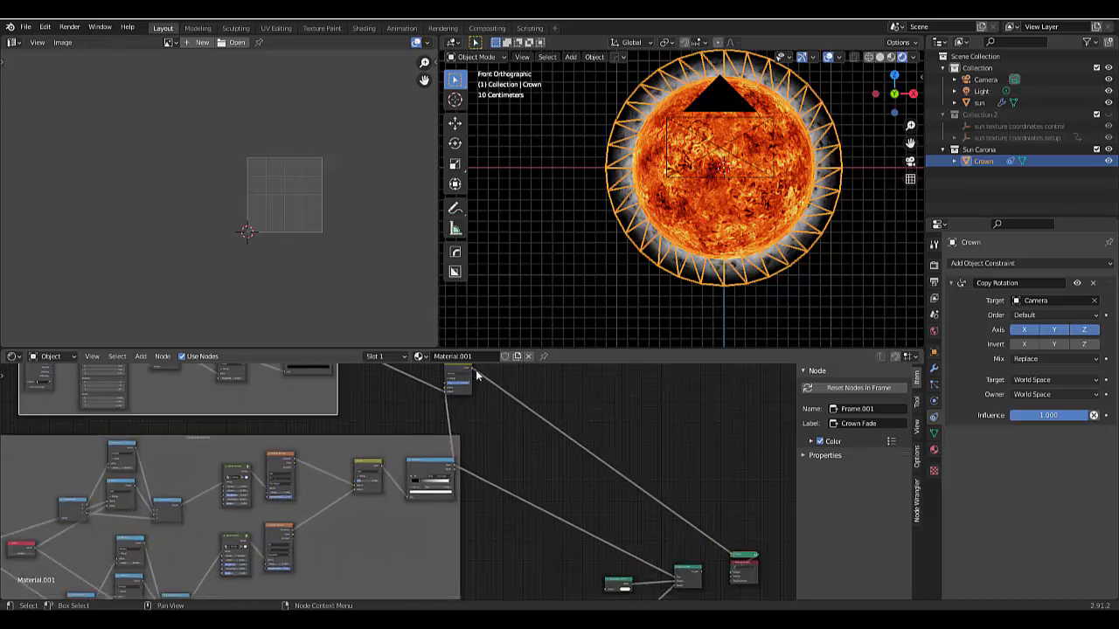
pyautogui.moveTo(475, 369); pyautogui.dragTo(674, 579)
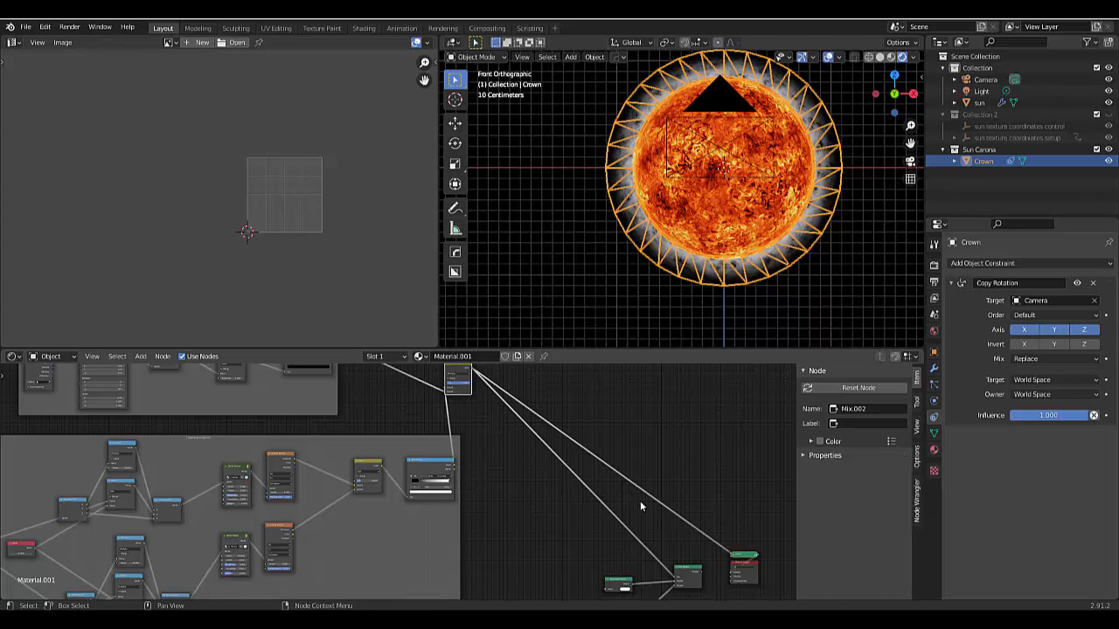
# - Route the Mix Shader's output to the Material Output's Surface in place of the preview emission
pyautogui.scroll(8, 690, 576)
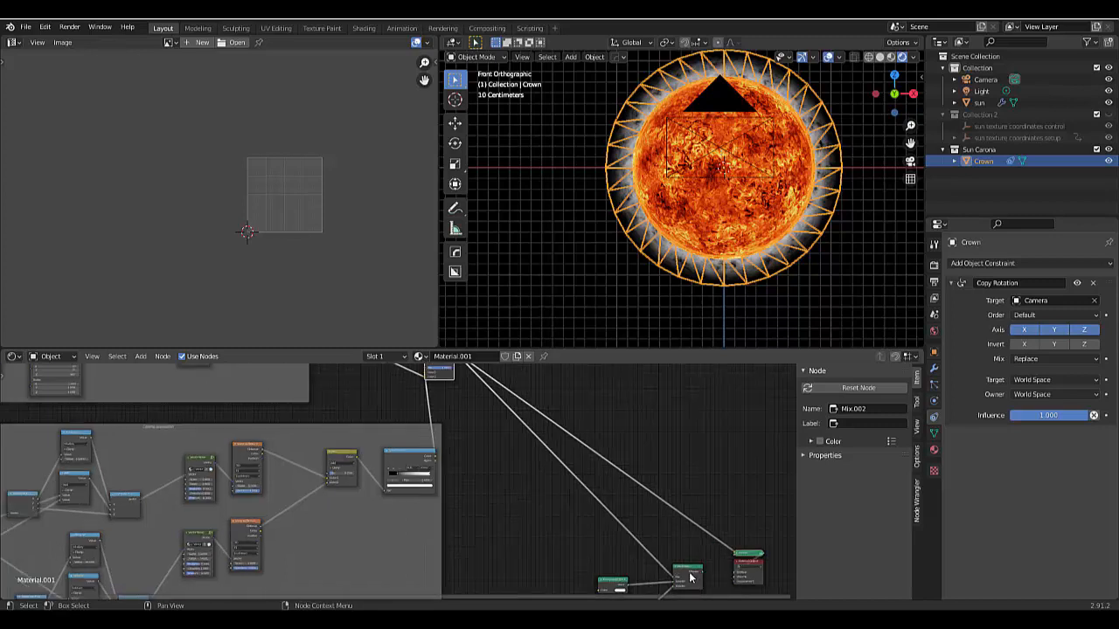
pyautogui.scroll(2, 674, 569)
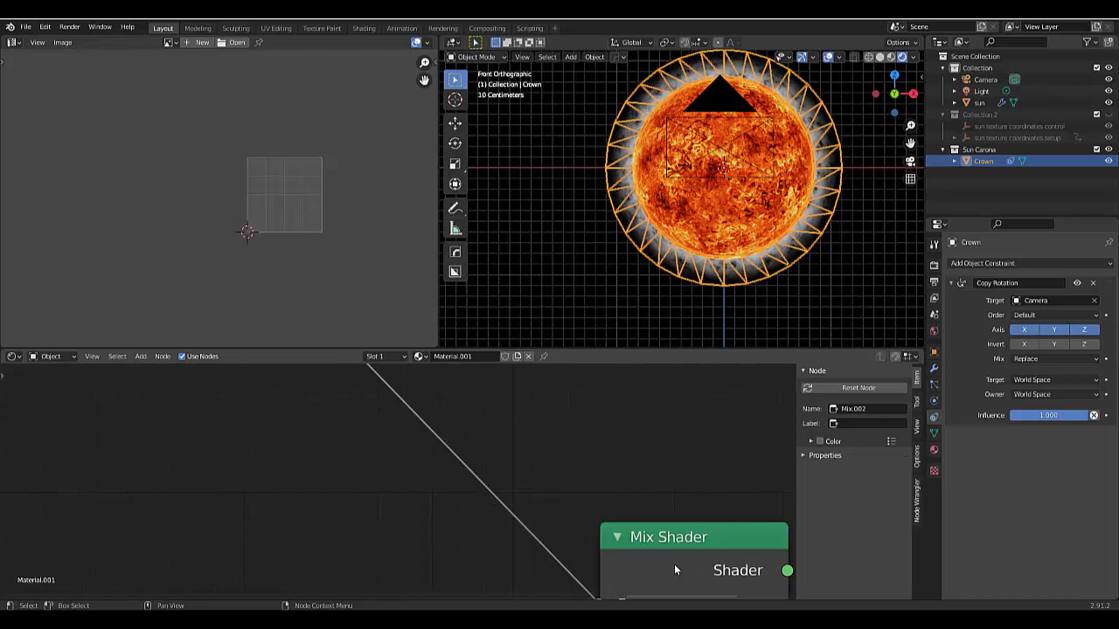
pyautogui.keyDown('ctrl'); pyautogui.keyDown('shift'); pyautogui.click(675, 567); pyautogui.keyUp('shift'); pyautogui.keyUp('ctrl')
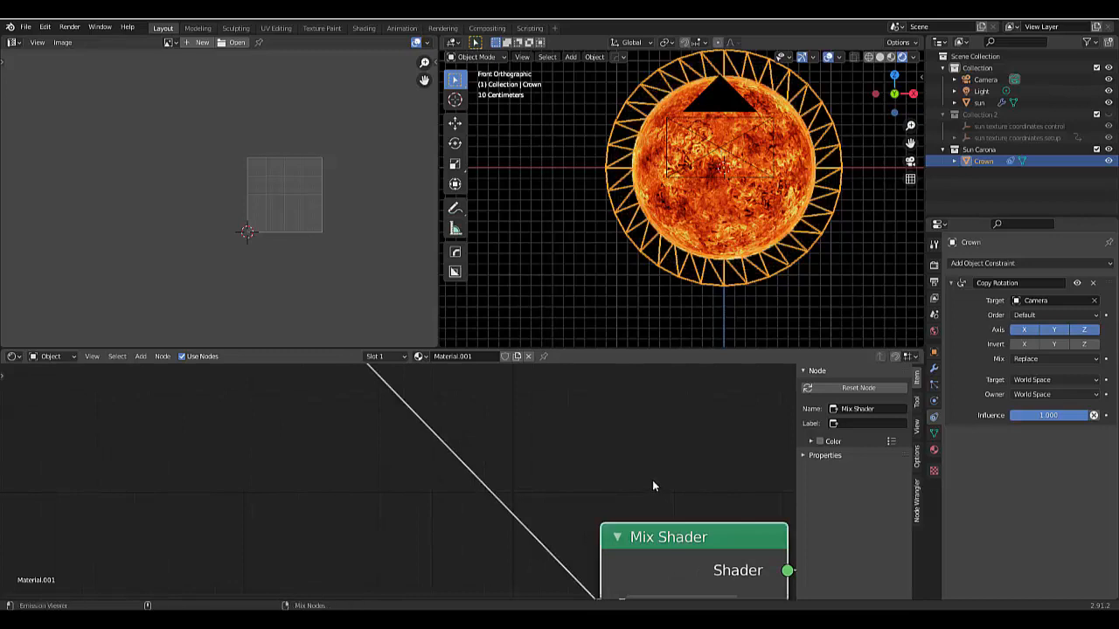
pyautogui.scroll(-5, 620, 458)
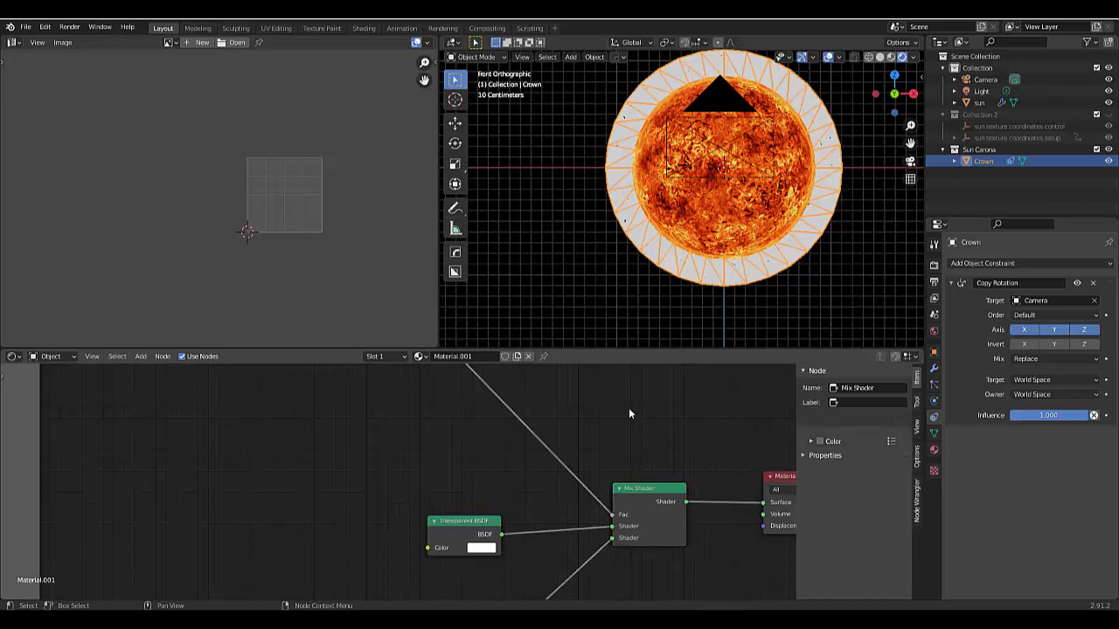
# - Move the Multiply node clear of both frames, between them and the shader nodes
pyautogui.scroll(-2, 628, 408)
pyautogui.scroll(-3, 628, 410)
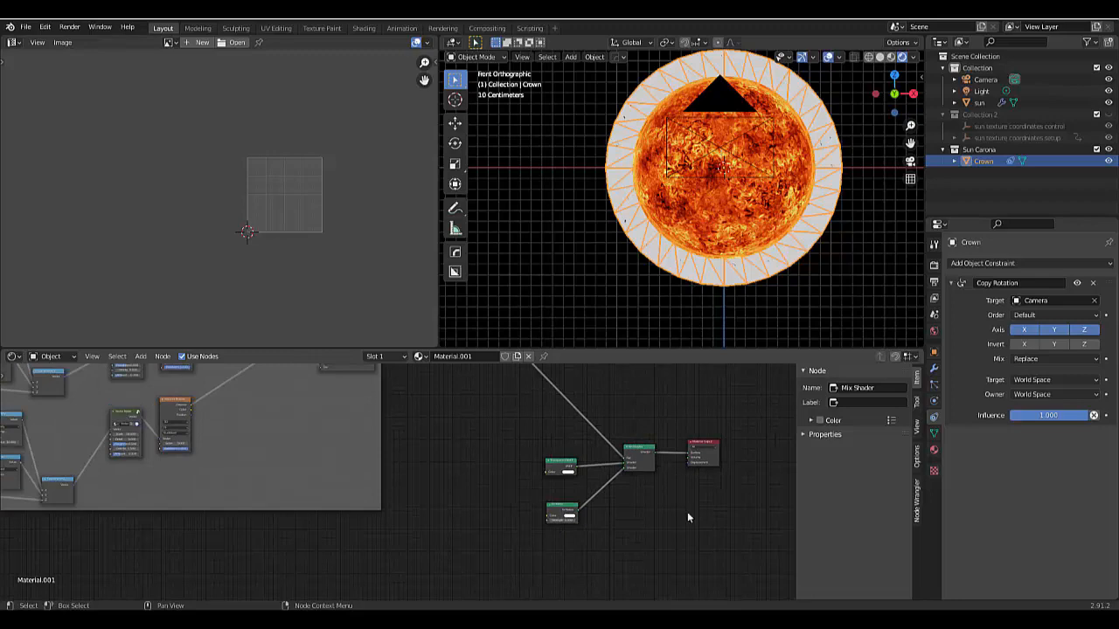
pyautogui.scroll(-3, 686, 513)
pyautogui.scroll(5, 595, 425)
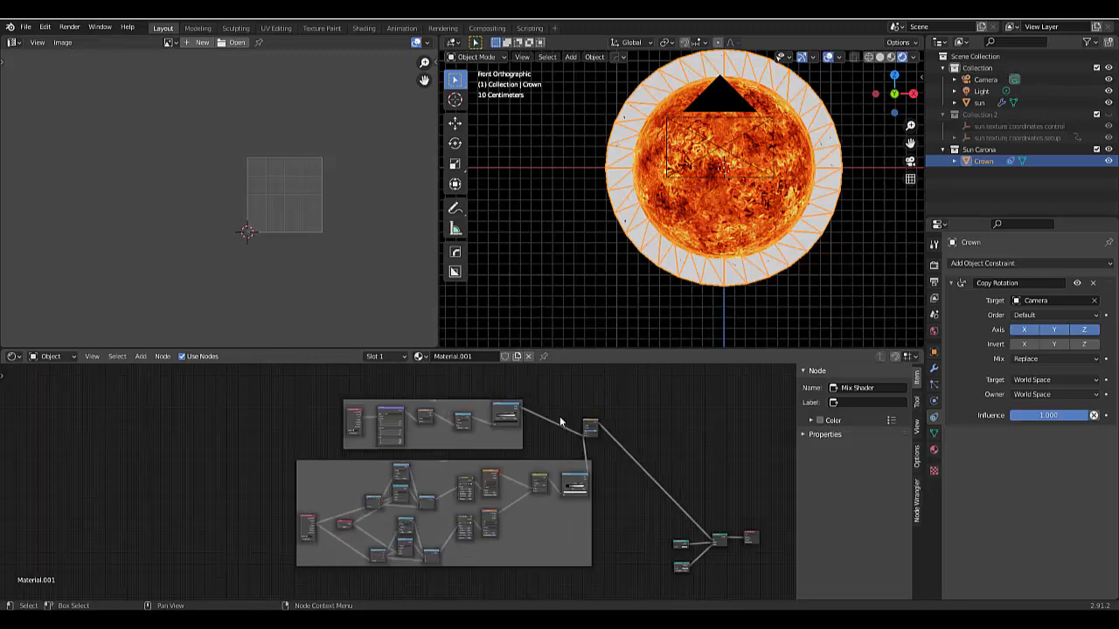
pyautogui.moveTo(598, 423); pyautogui.dragTo(679, 489)
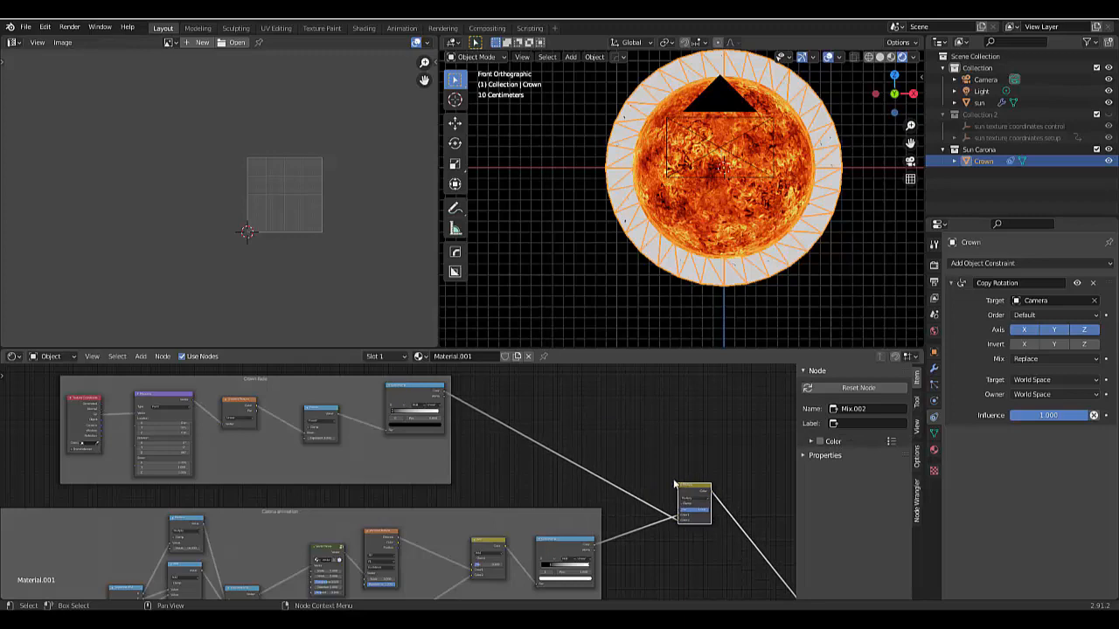
# - Move the black stop of the Carona animation frame's ColorRamp to position 0.677
pyautogui.scroll(6, 615, 489)
pyautogui.scroll(-6, 680, 464)
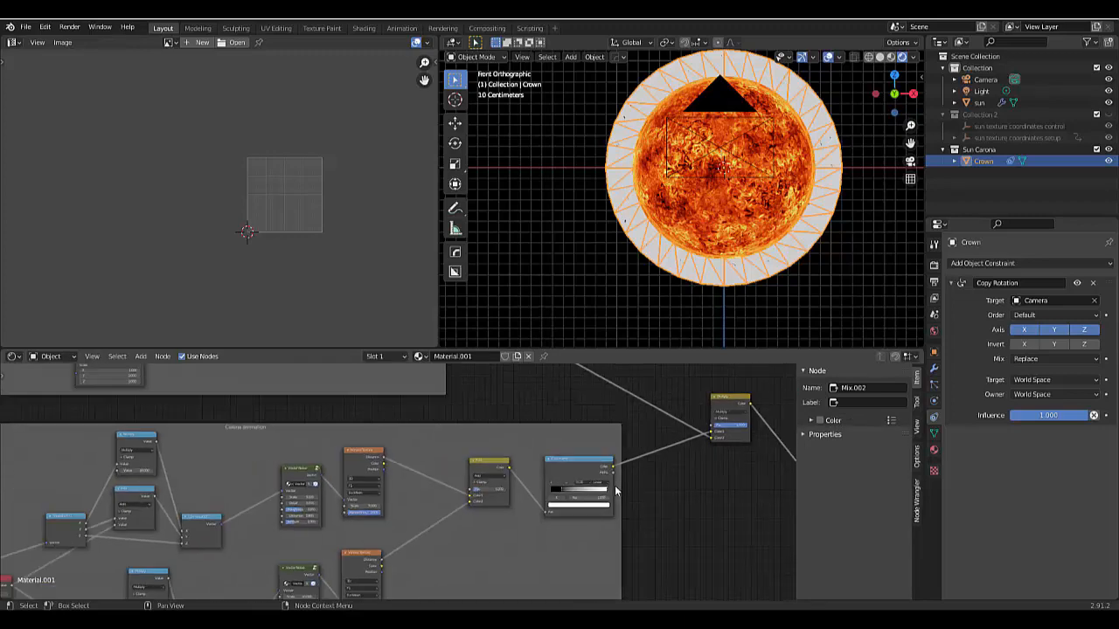
pyautogui.scroll(-5, 615, 490)
pyautogui.scroll(4, 726, 555)
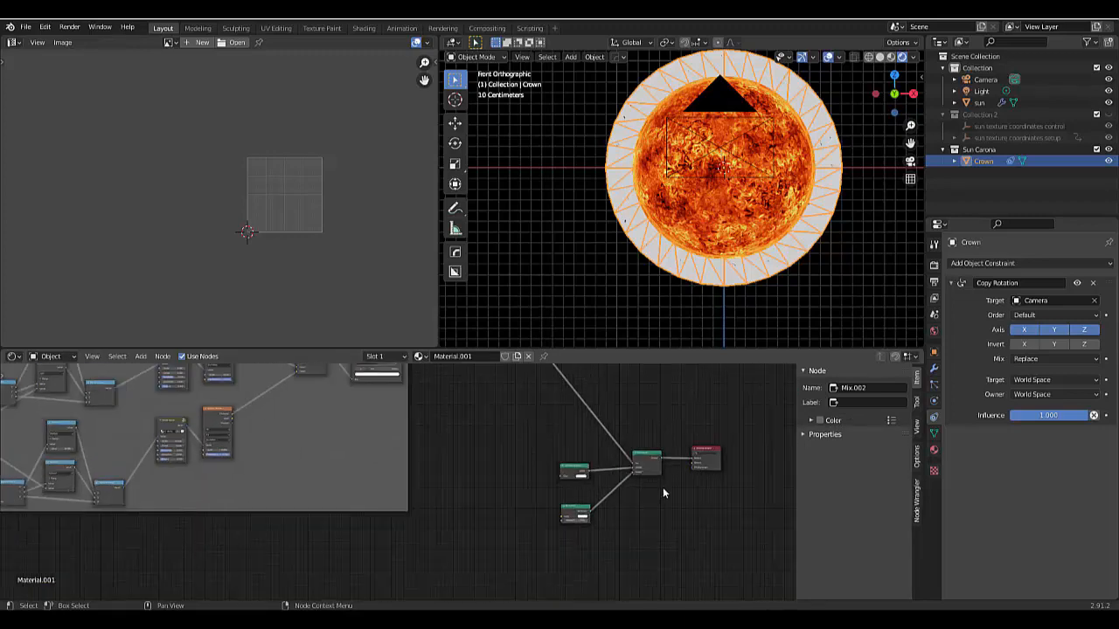
pyautogui.scroll(4, 662, 494)
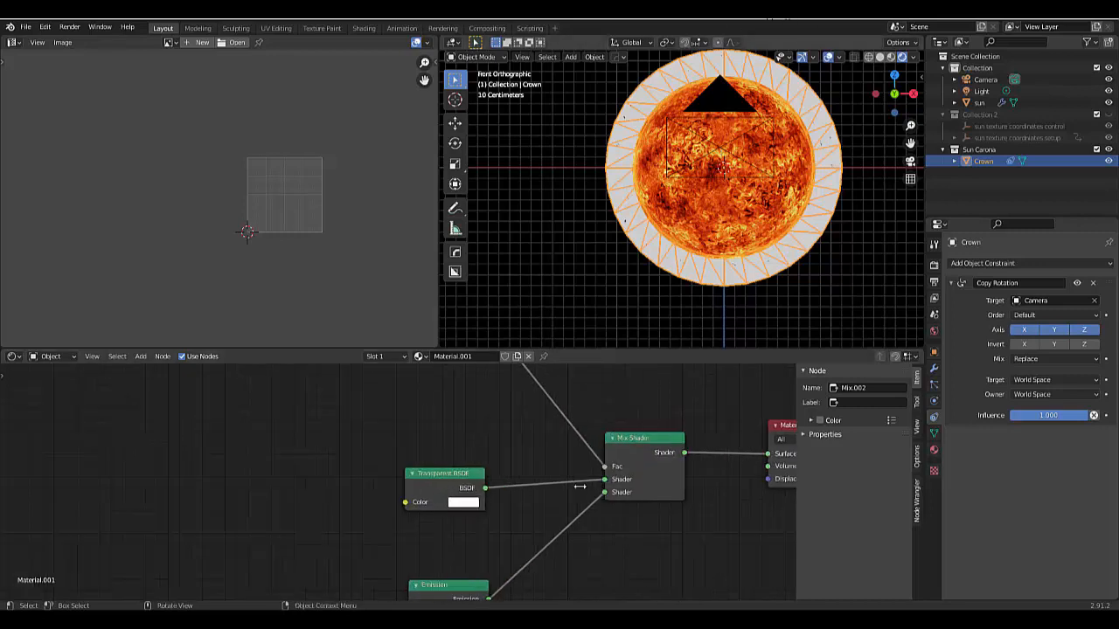
pyautogui.scroll(-6, 493, 522)
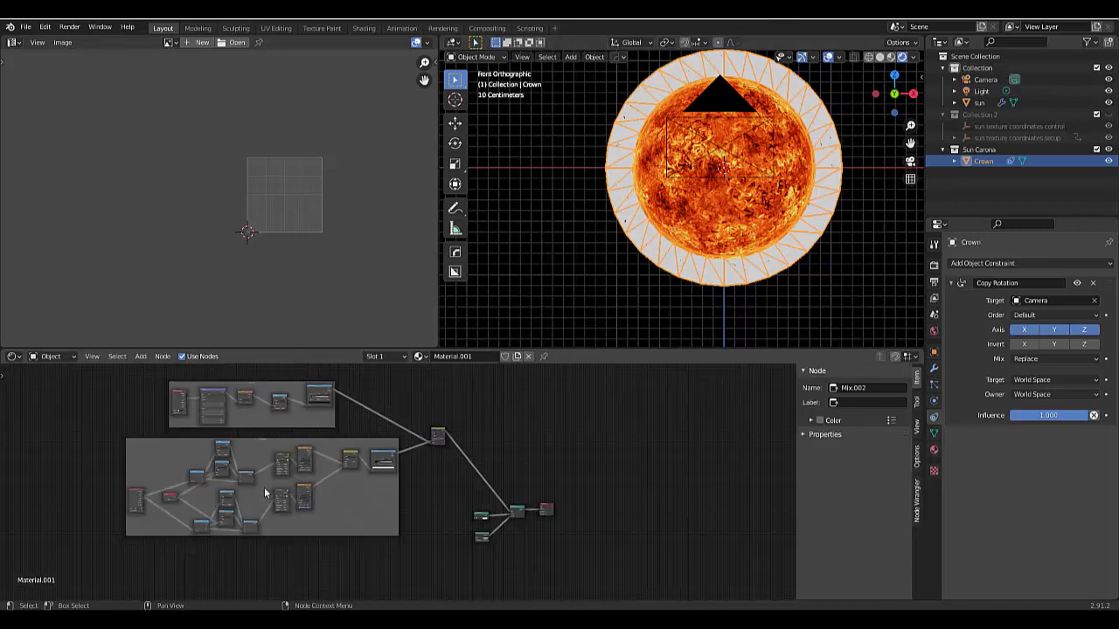
pyautogui.scroll(6, 244, 421)
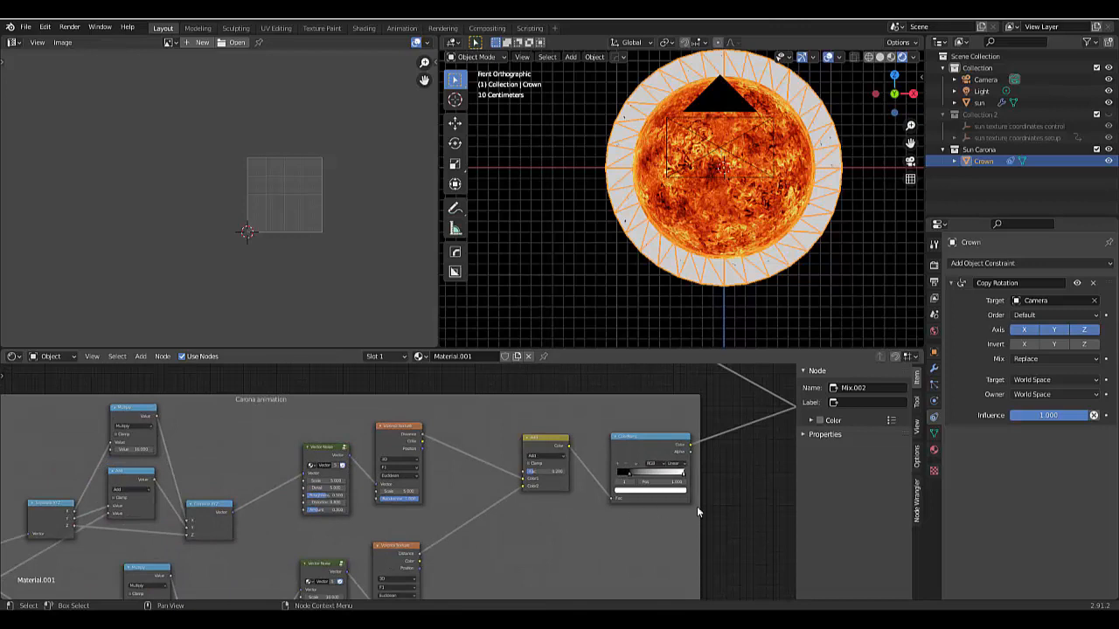
pyautogui.scroll(5, 712, 481)
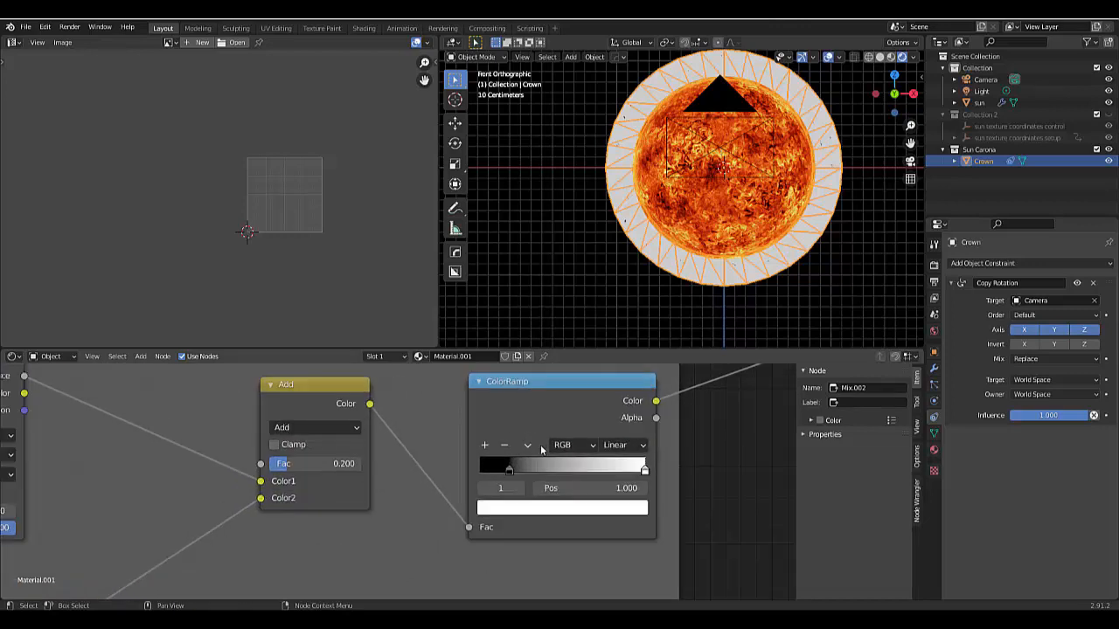
pyautogui.scroll(1, 541, 449)
pyautogui.click(509, 469)
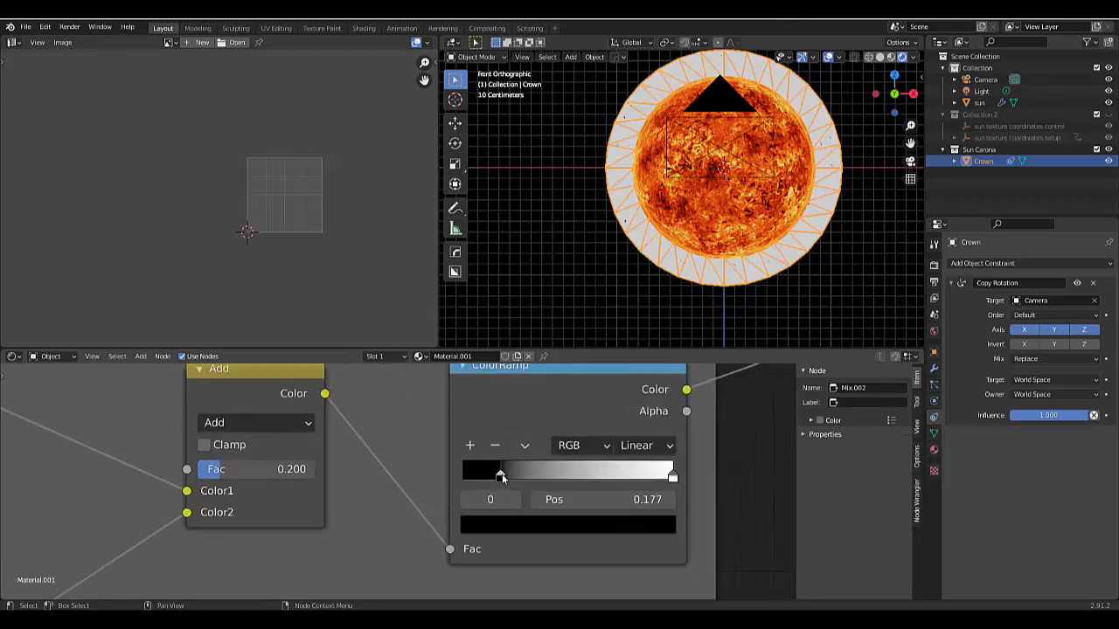
pyautogui.moveTo(522, 477); pyautogui.dragTo(609, 478)
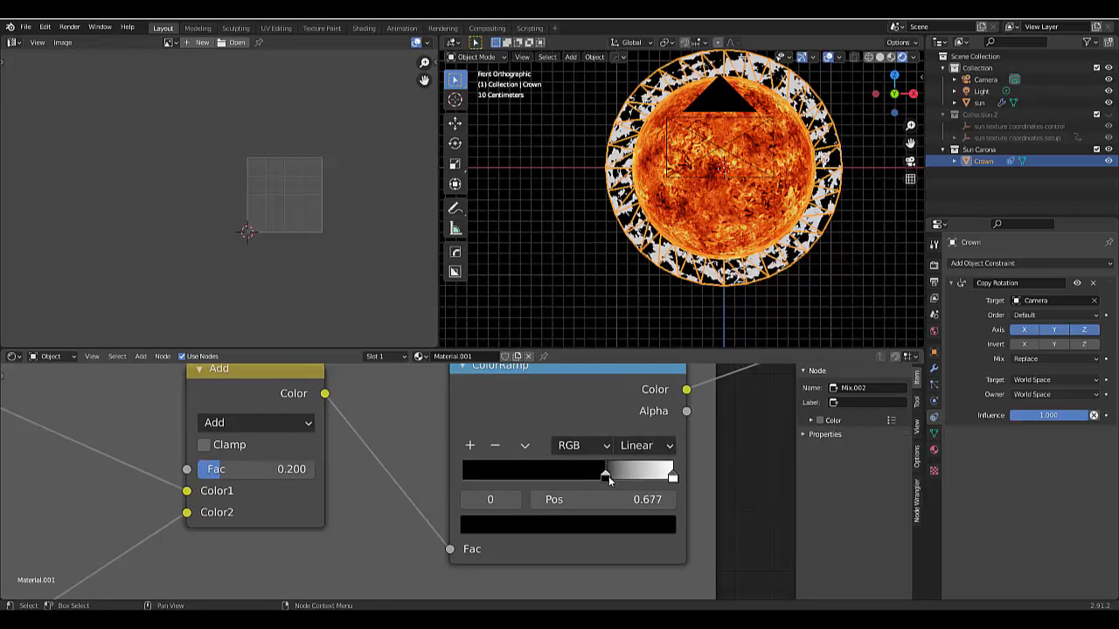
pyautogui.scroll(-2, 708, 537)
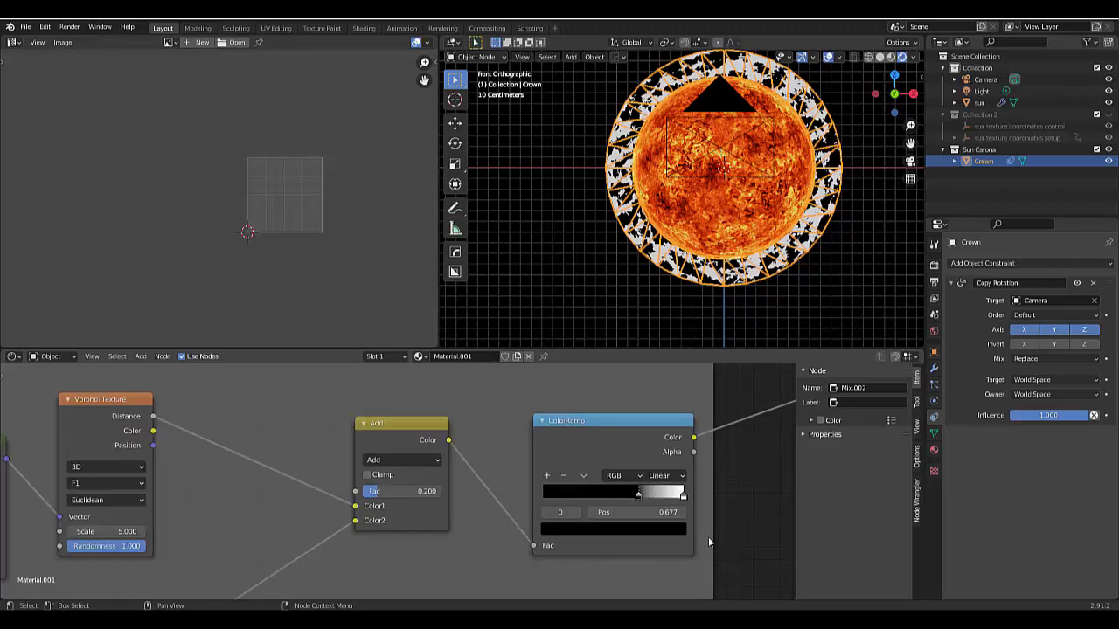
# - Add a middle stop to the Crown fade frame's ColorRamp, color it gray 808080 and move it to position 0.677
pyautogui.scroll(-6, 708, 537)
pyautogui.scroll(4, 633, 479)
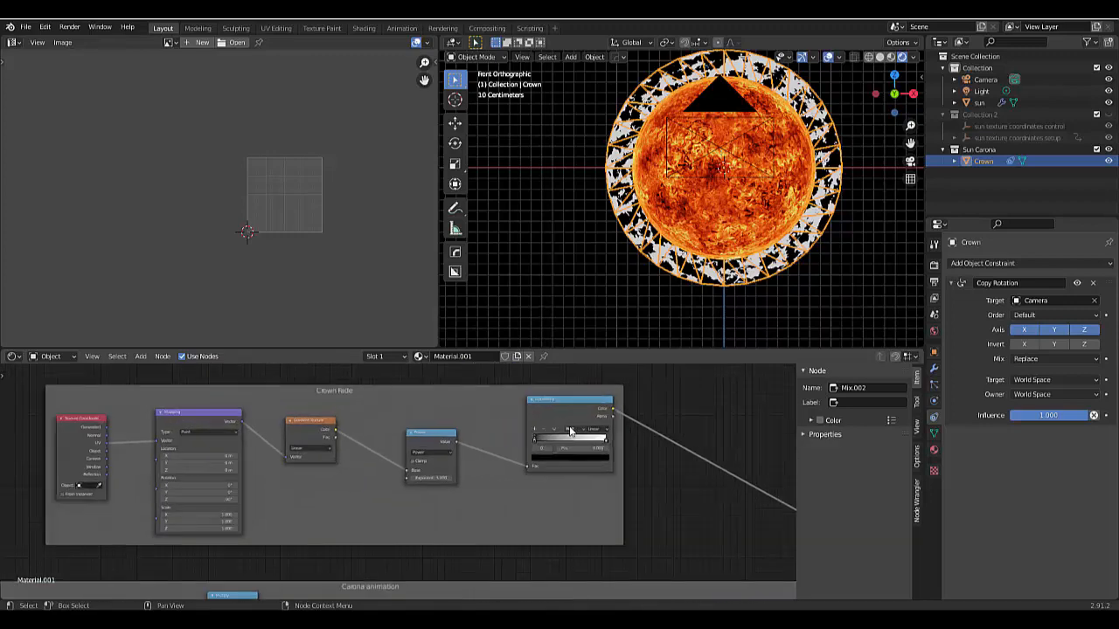
pyautogui.scroll(5, 569, 430)
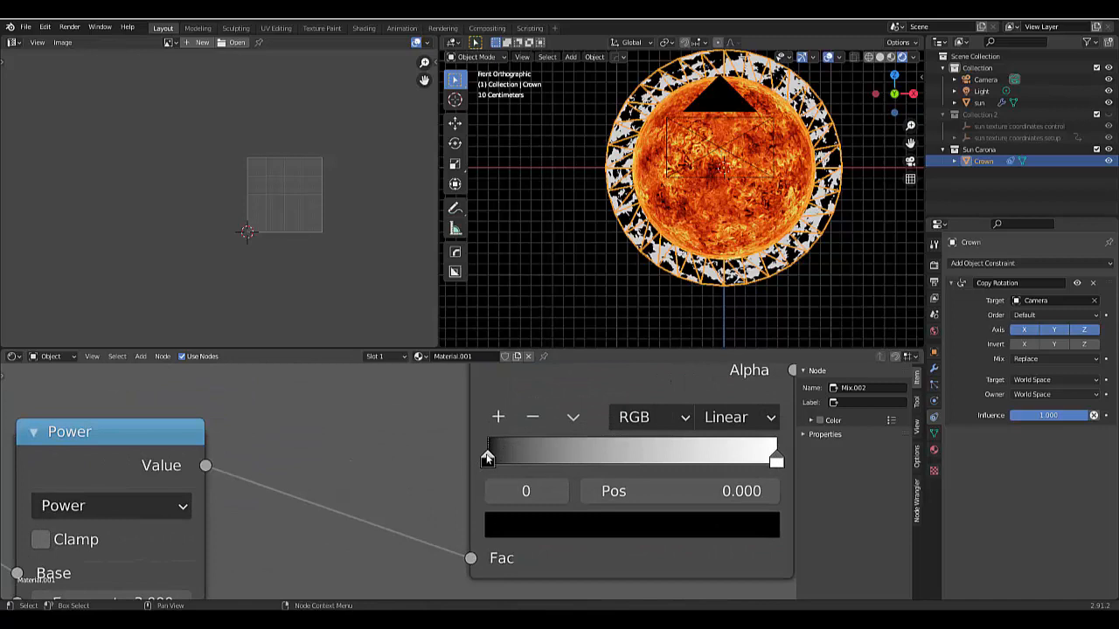
pyautogui.moveTo(486, 455)
pyautogui.mouseDown()
pyautogui.moveTo(510, 456)
pyautogui.moveTo(486, 459)
pyautogui.mouseUp()
pyautogui.click(498, 419)
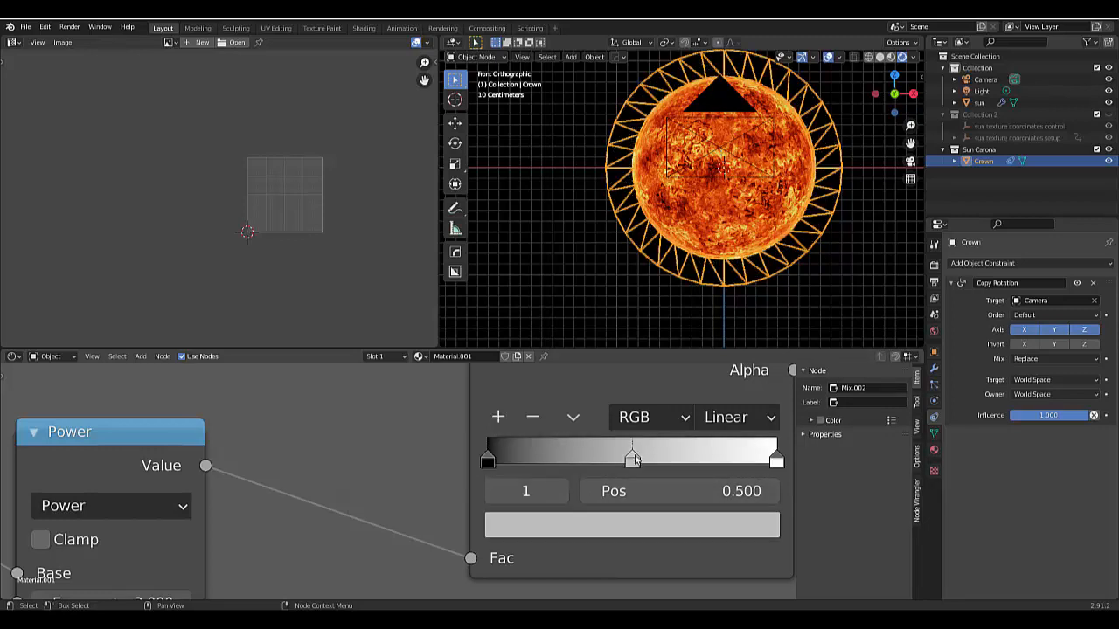
pyautogui.moveTo(609, 463); pyautogui.dragTo(533, 458)
pyautogui.click(537, 529)
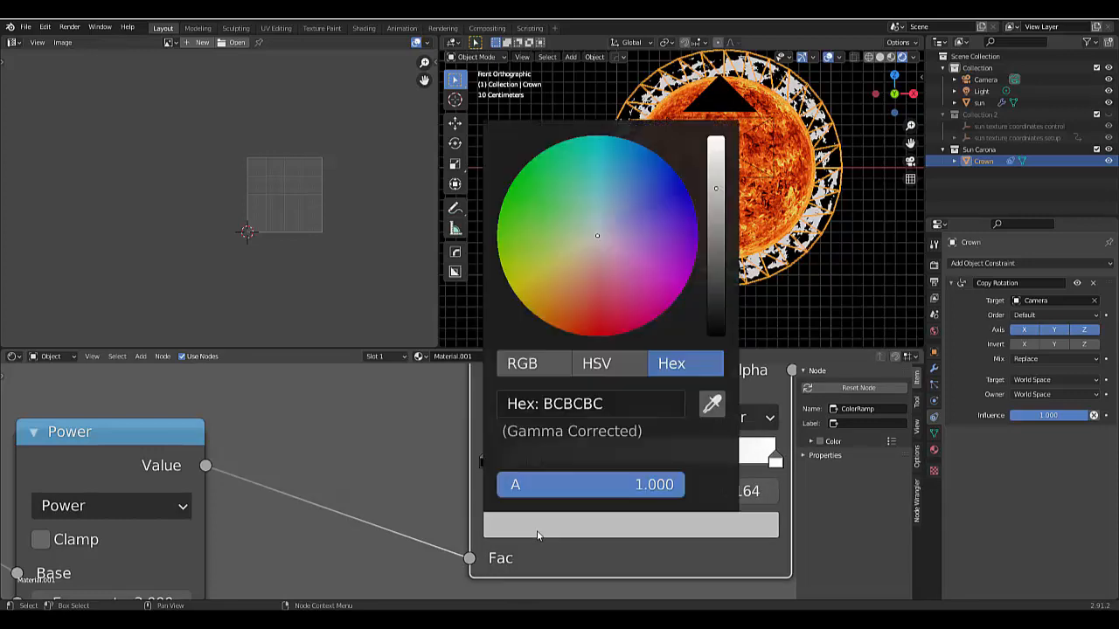
pyautogui.click(715, 228)
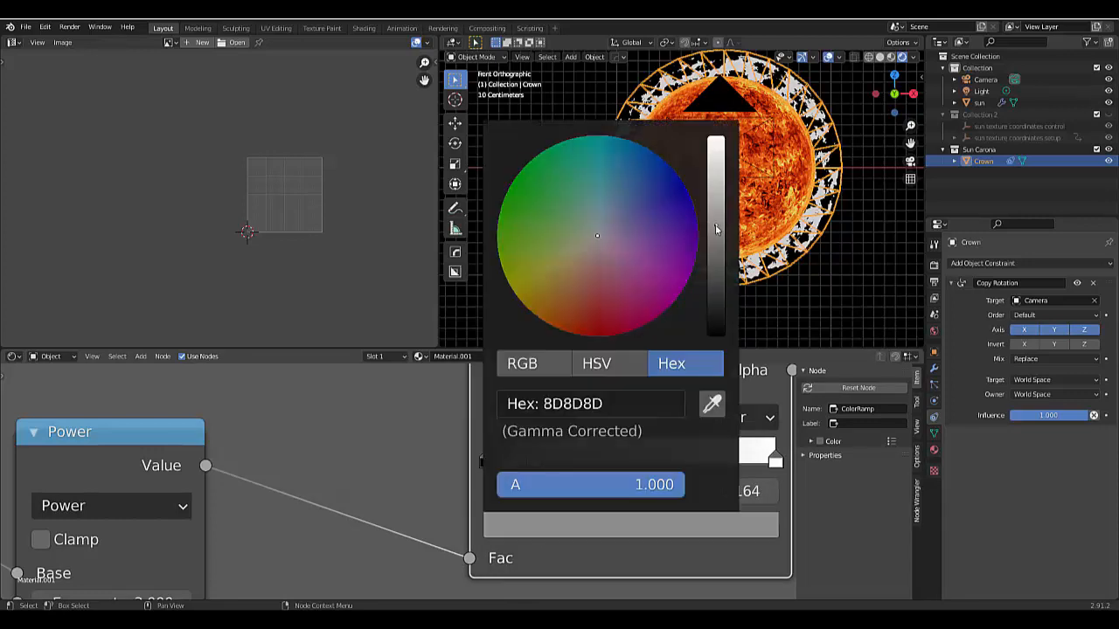
pyautogui.click(717, 240)
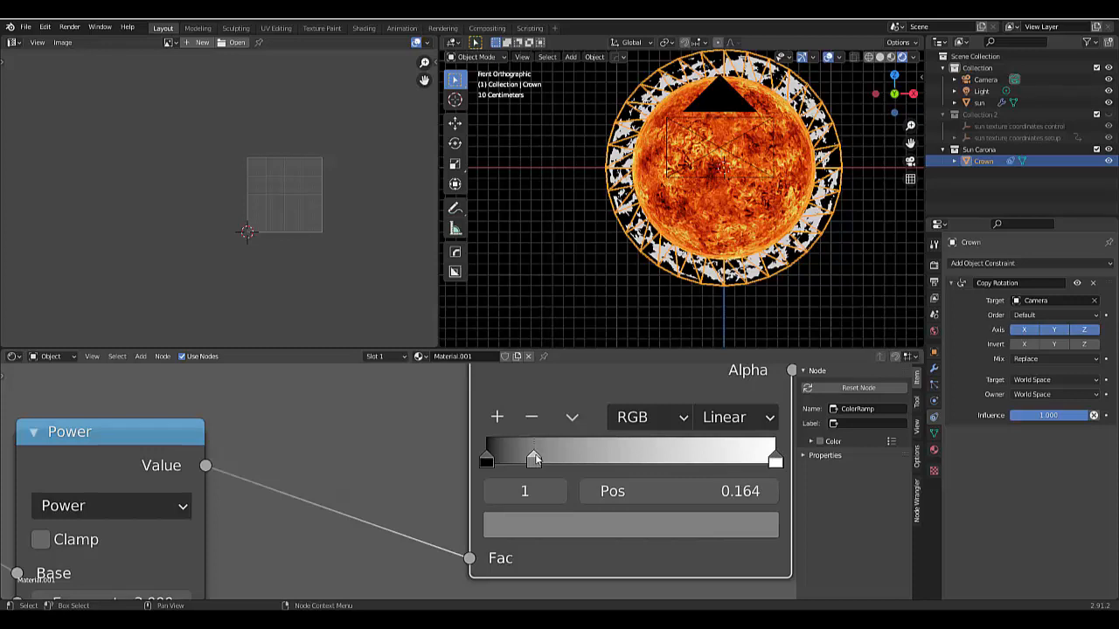
pyautogui.moveTo(543, 455); pyautogui.dragTo(683, 462)
# - Deselect the Crown ring in Object Mode to examine its corona pattern without the selection outline
pyautogui.scroll(2, 776, 262)
pyautogui.scroll(4, 780, 264)
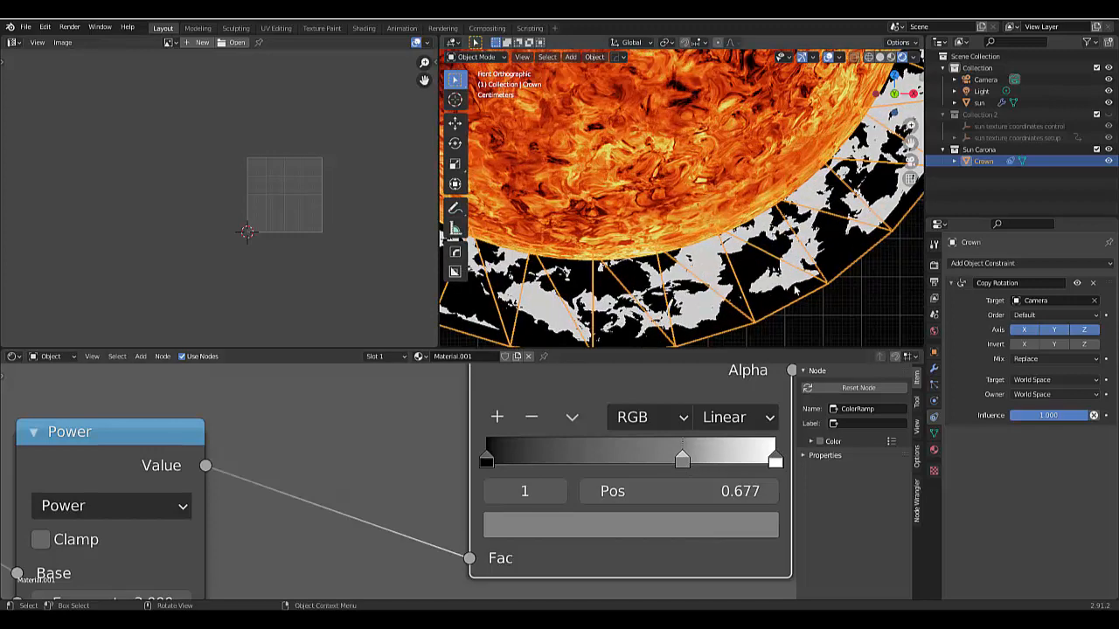
pyautogui.hotkey('ctrl', 'Tab')
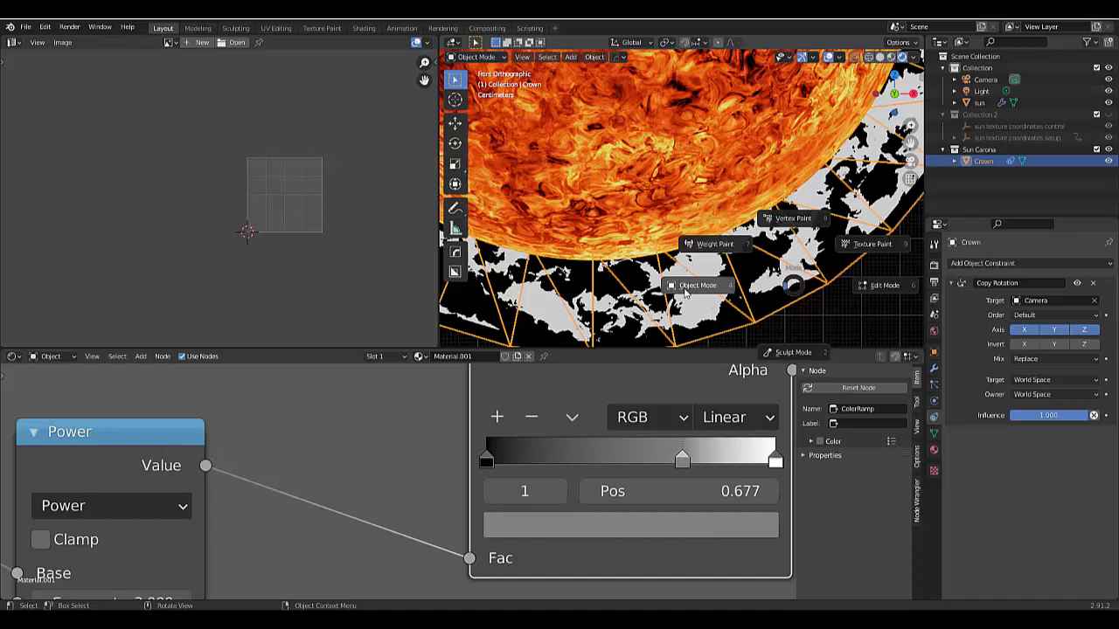
pyautogui.click(685, 288)
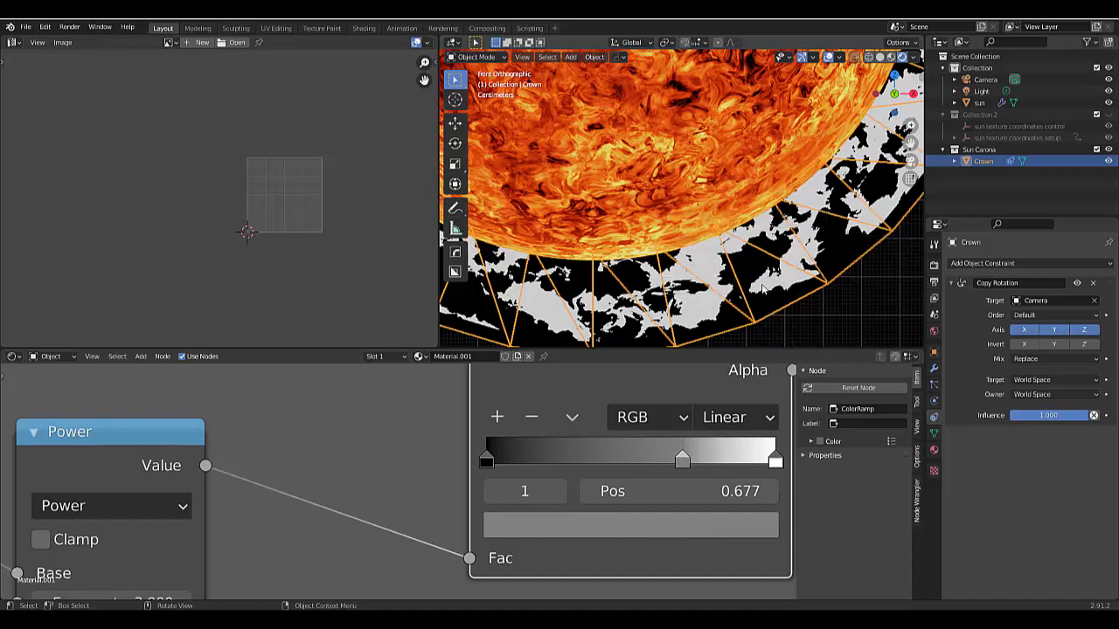
pyautogui.click(827, 308)
pyautogui.click(806, 249)
pyautogui.click(869, 301)
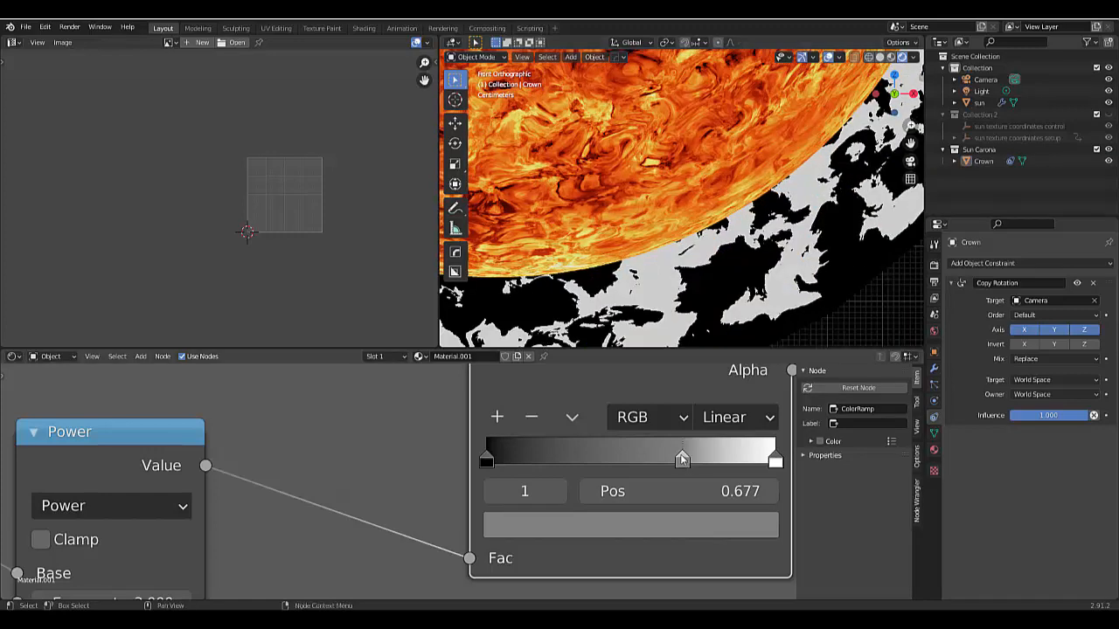
# - Try the Crown fade ramp's middle stop at position 0.900 with a near-black color, and remove that stop
pyautogui.moveTo(712, 463); pyautogui.dragTo(746, 463)
pyautogui.click(705, 527)
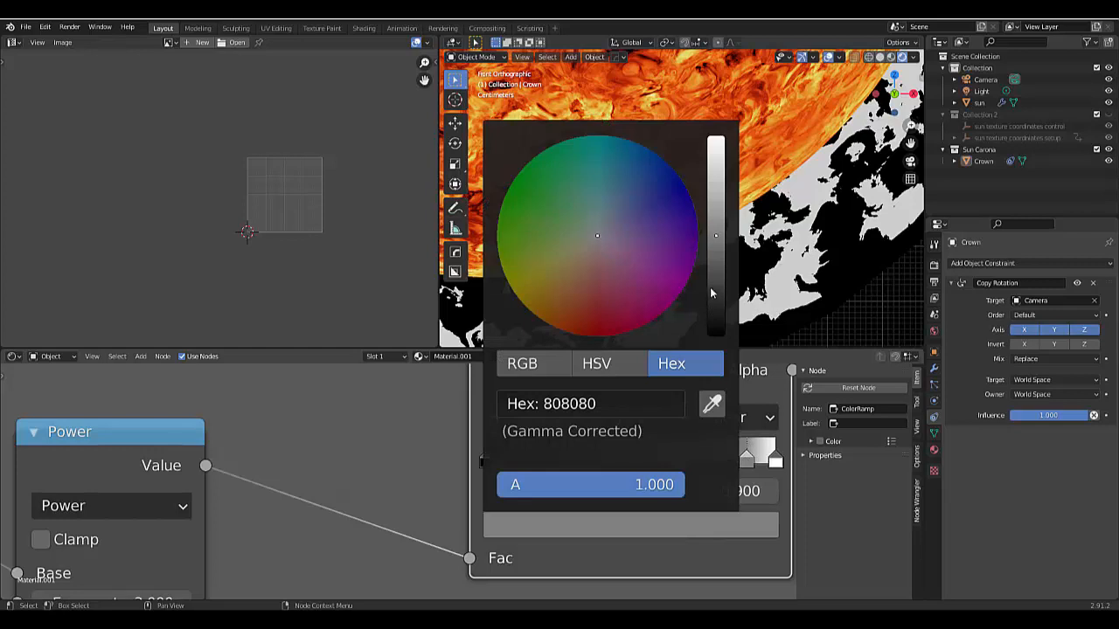
pyautogui.moveTo(716, 236); pyautogui.dragTo(716, 335)
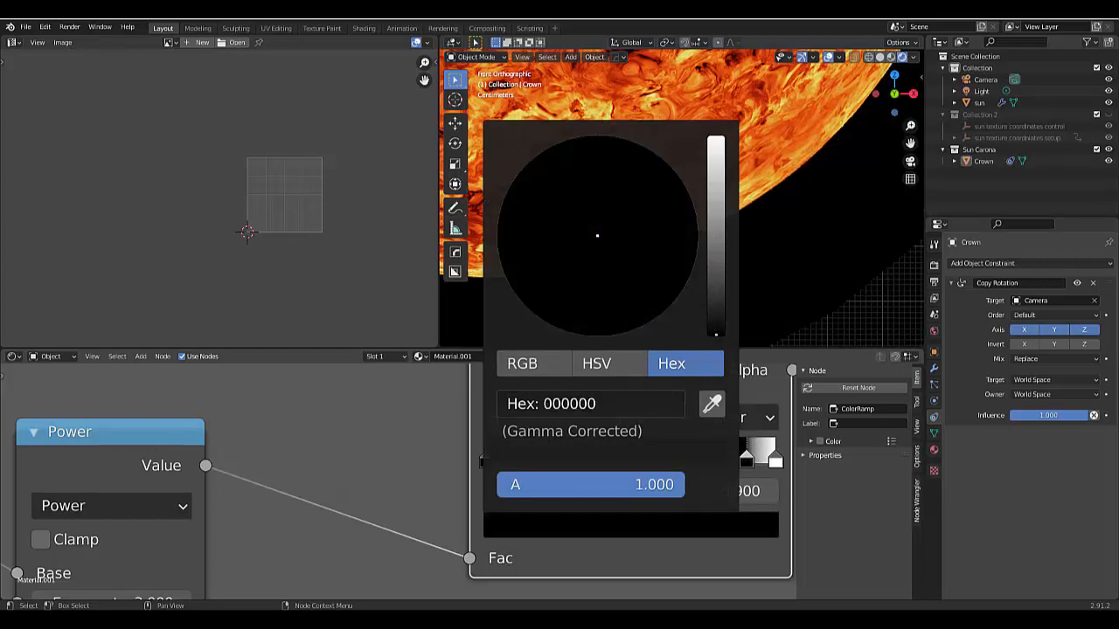
pyautogui.moveTo(715, 334); pyautogui.dragTo(716, 312)
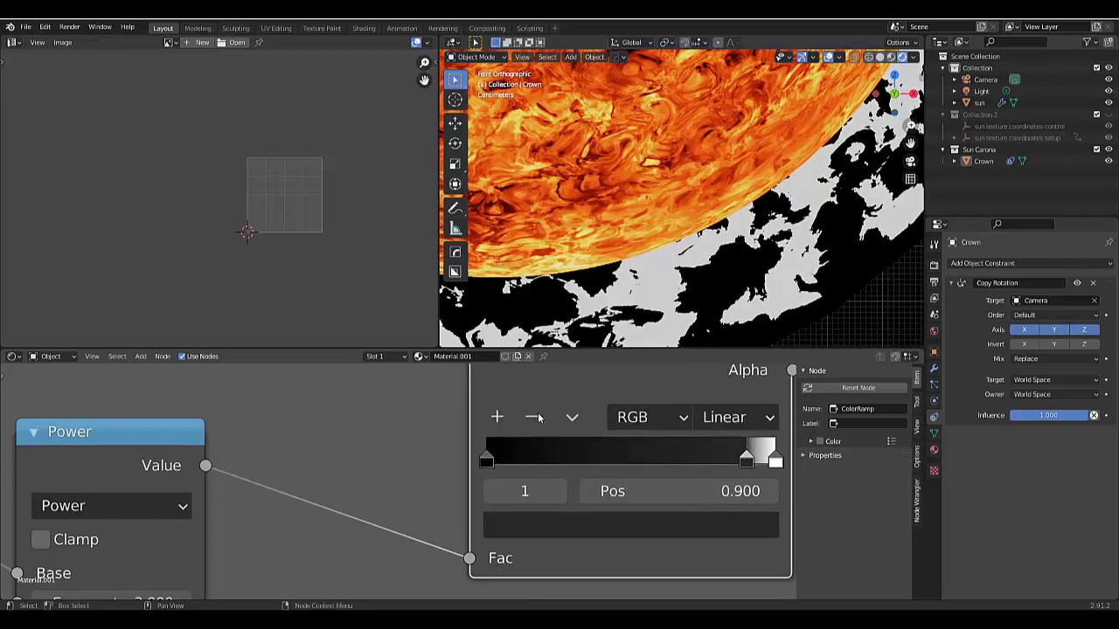
pyautogui.click(532, 418)
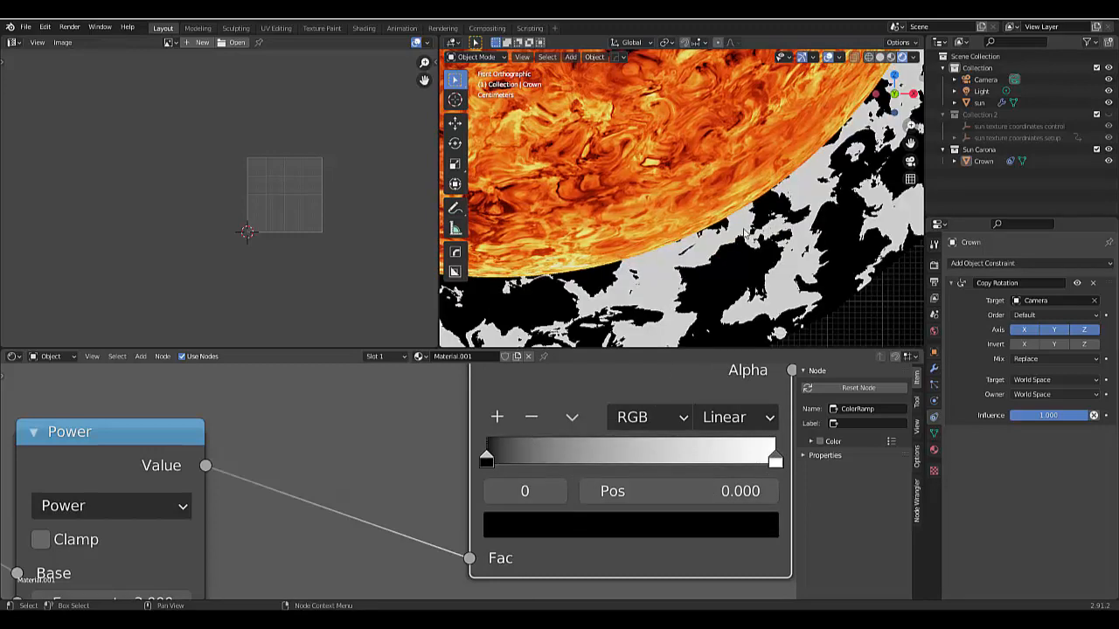
# - Preview the Crown fade ColorRamp's output on the ring and set the Power node's Exponent to 3.400
pyautogui.scroll(-3, 678, 369)
pyautogui.scroll(-2, 708, 227)
pyautogui.scroll(-6, 741, 234)
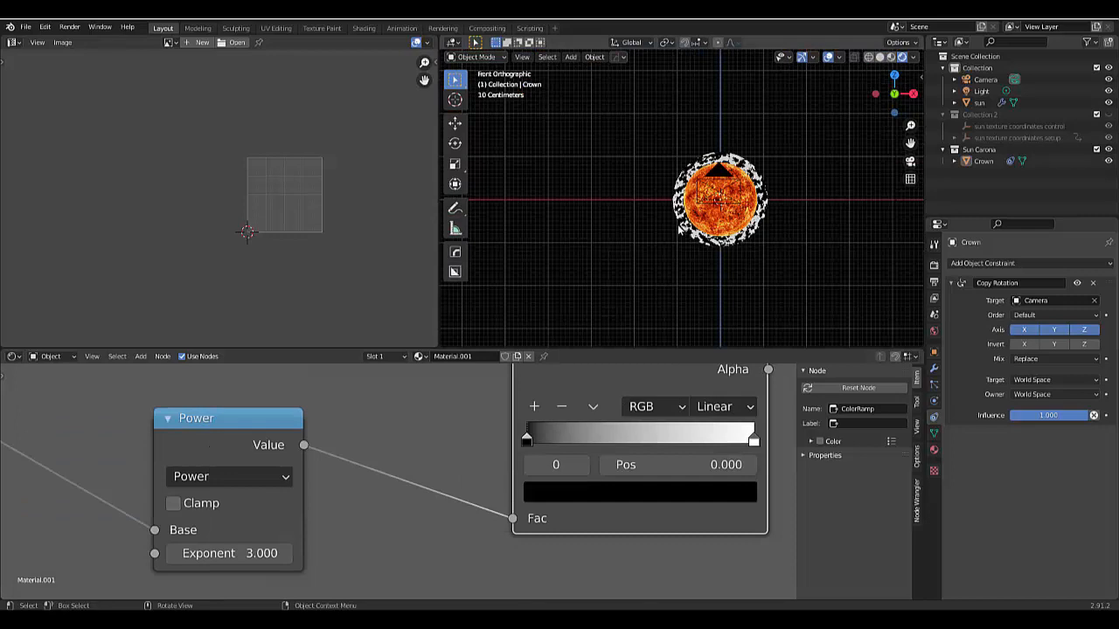
pyautogui.scroll(8, 714, 216)
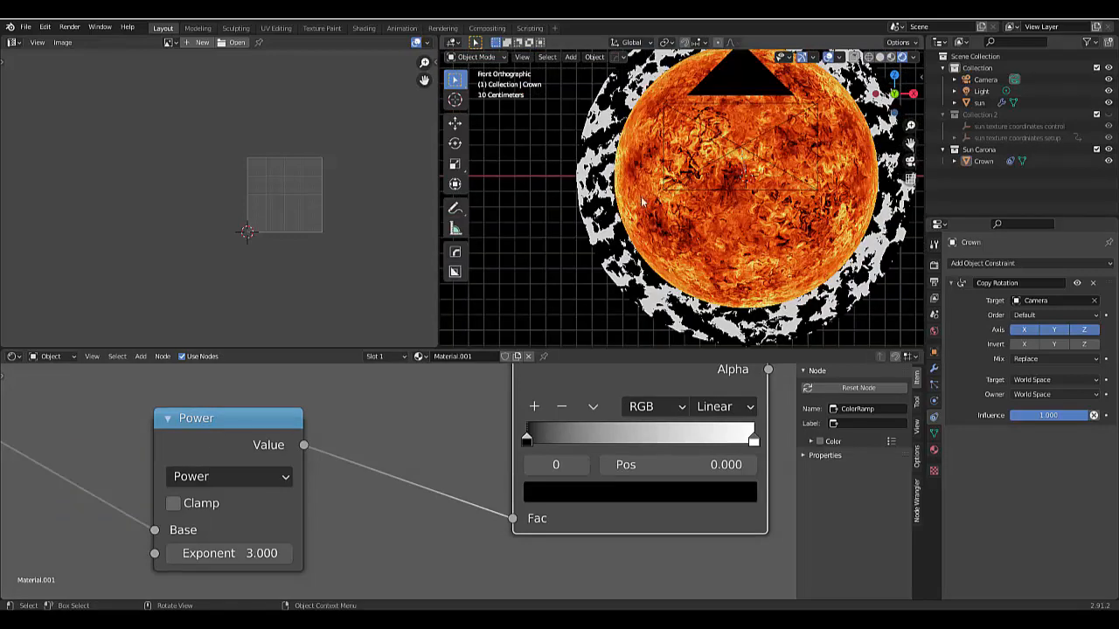
pyautogui.scroll(1, 549, 245)
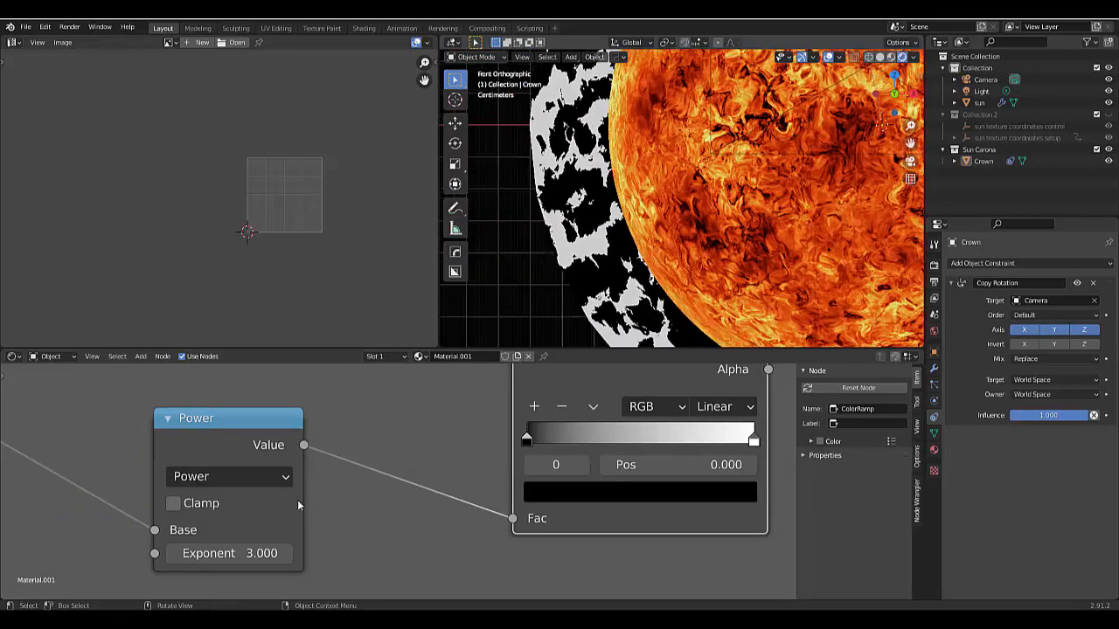
pyautogui.scroll(-1, 301, 518)
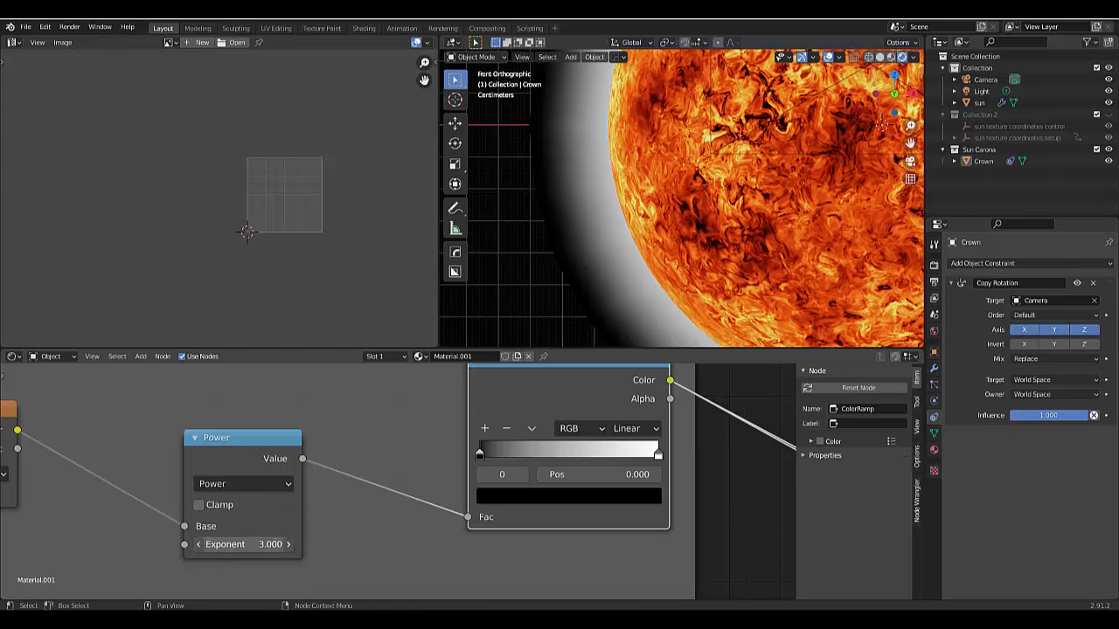
pyautogui.moveTo(243, 544)
pyautogui.mouseDown()
pyautogui.moveTo(262, 544)
pyautogui.moveTo(249, 544)
pyautogui.mouseUp()
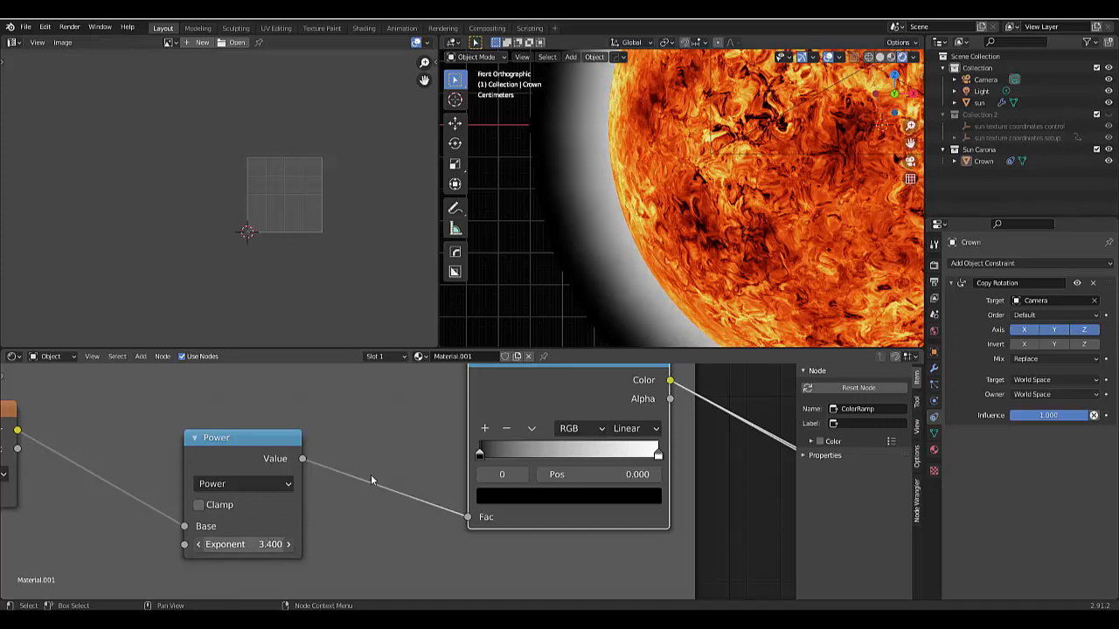
# - Preview the Carona animation ColorRamp's output on the ring and move its black stop to position 0.000
pyautogui.scroll(-4, 324, 544)
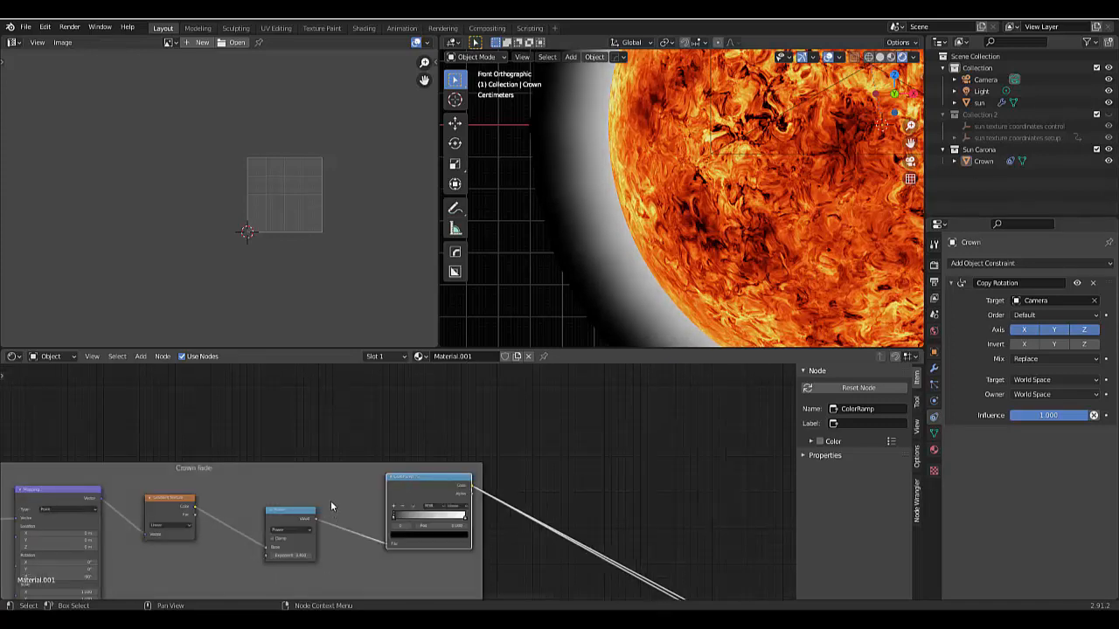
pyautogui.scroll(-6, 331, 504)
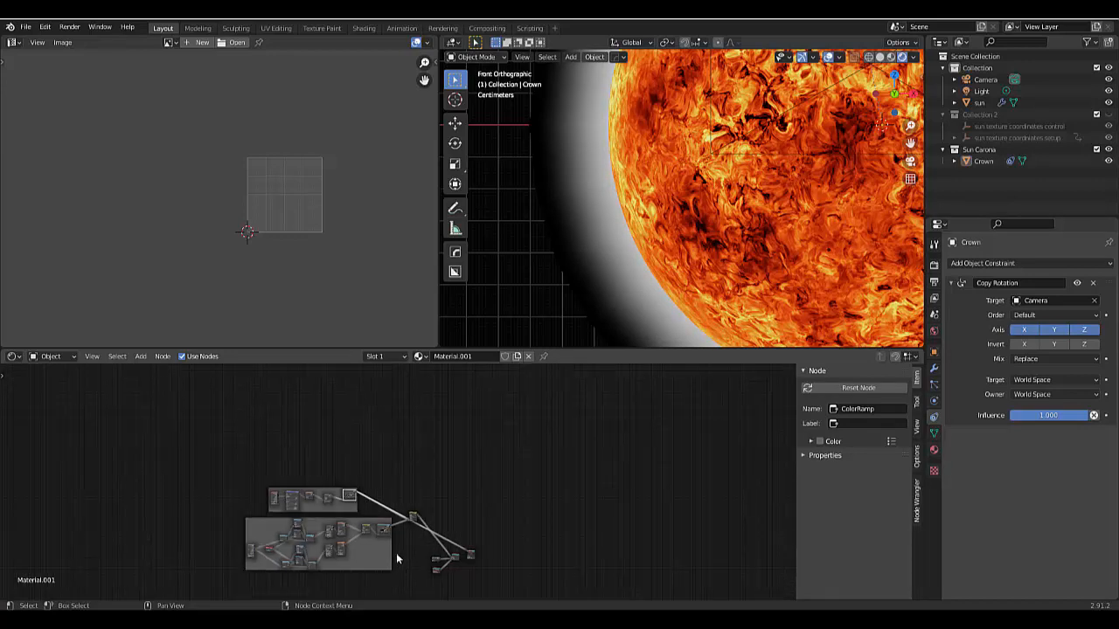
pyautogui.scroll(10, 396, 552)
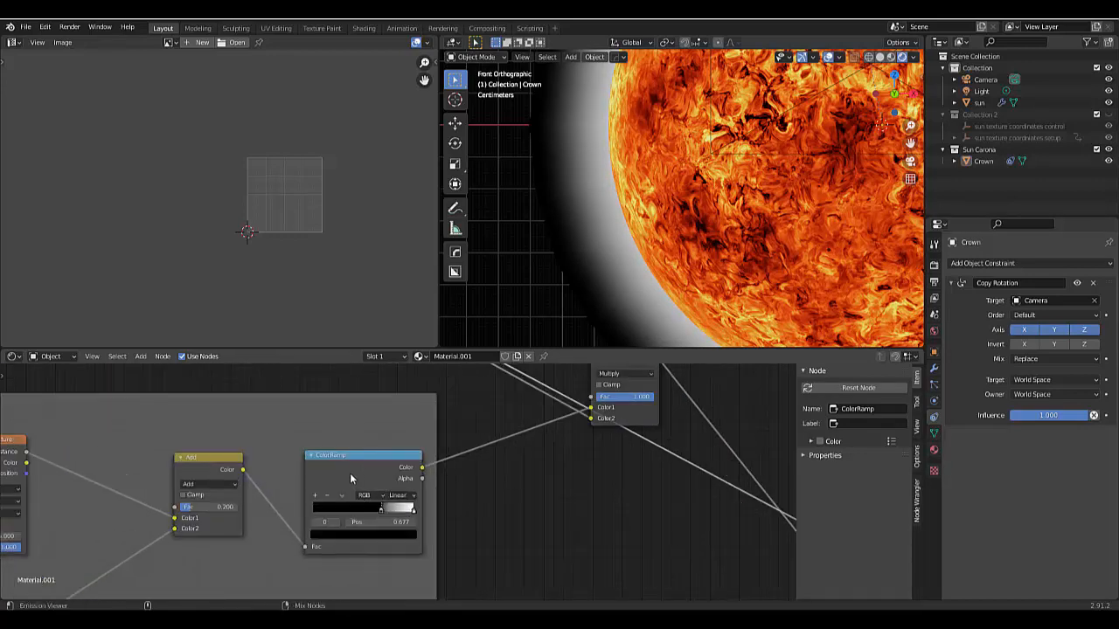
pyautogui.keyDown('ctrl'); pyautogui.keyDown('shift'); pyautogui.click(350, 473); pyautogui.keyUp('shift'); pyautogui.keyUp('ctrl')
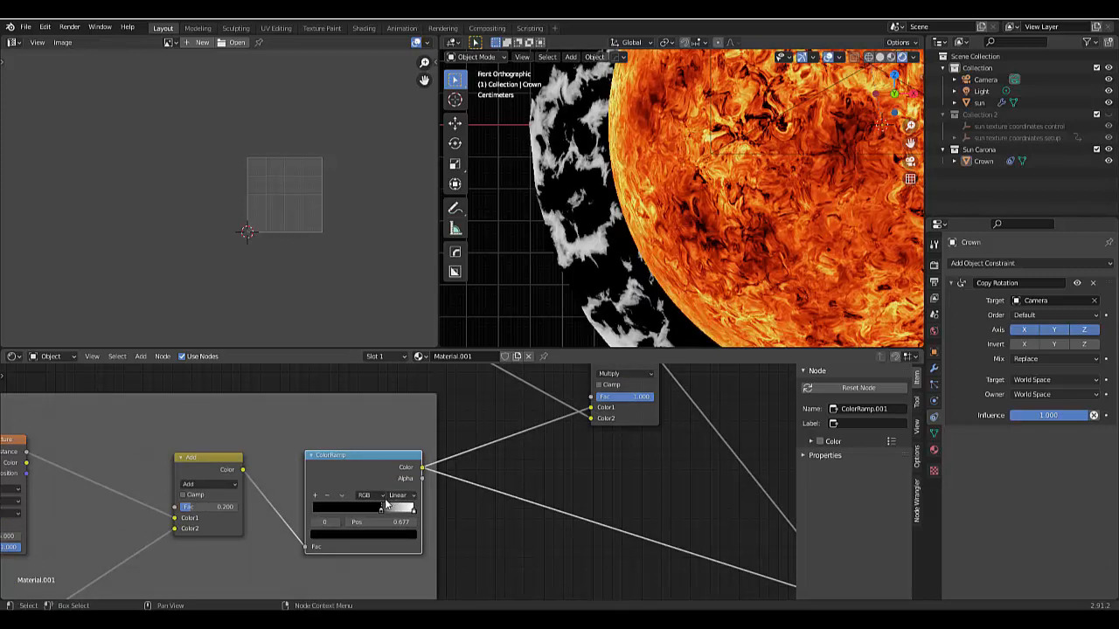
pyautogui.moveTo(377, 513); pyautogui.dragTo(293, 519)
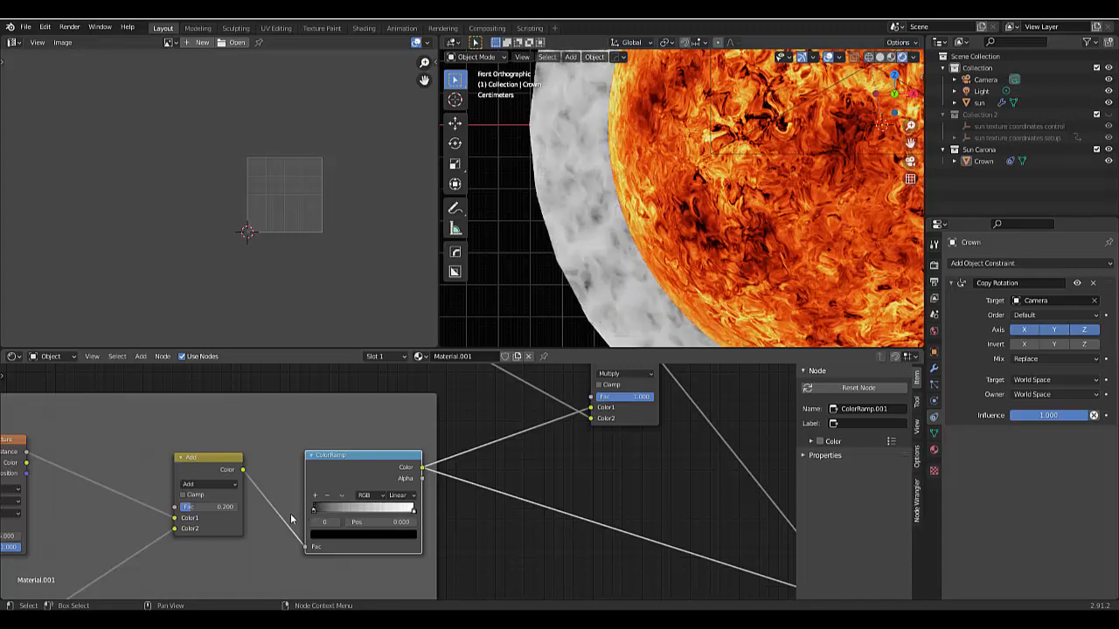
pyautogui.scroll(-6, 605, 289)
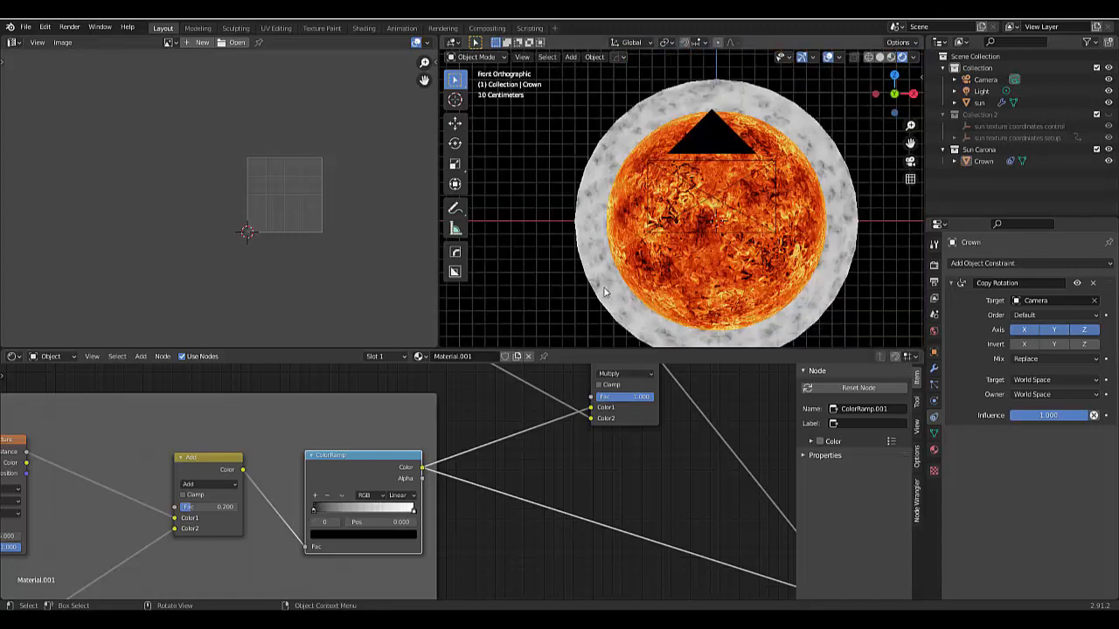
pyautogui.scroll(2, 612, 289)
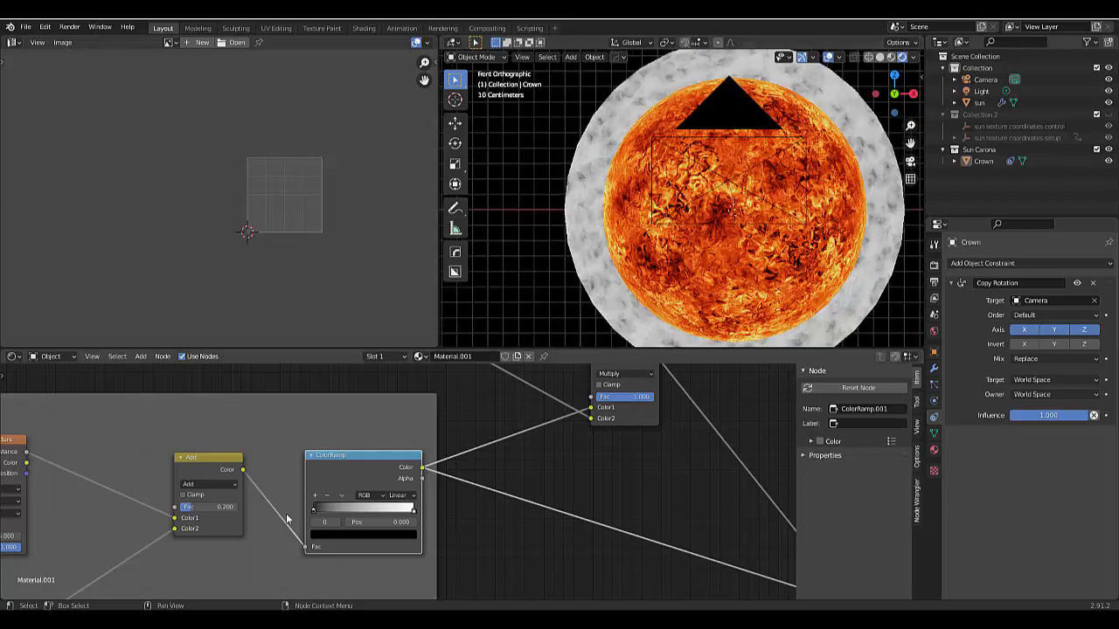
pyautogui.moveTo(324, 516)
pyautogui.mouseDown()
pyautogui.moveTo(350, 514)
pyautogui.moveTo(296, 513)
pyautogui.mouseUp()
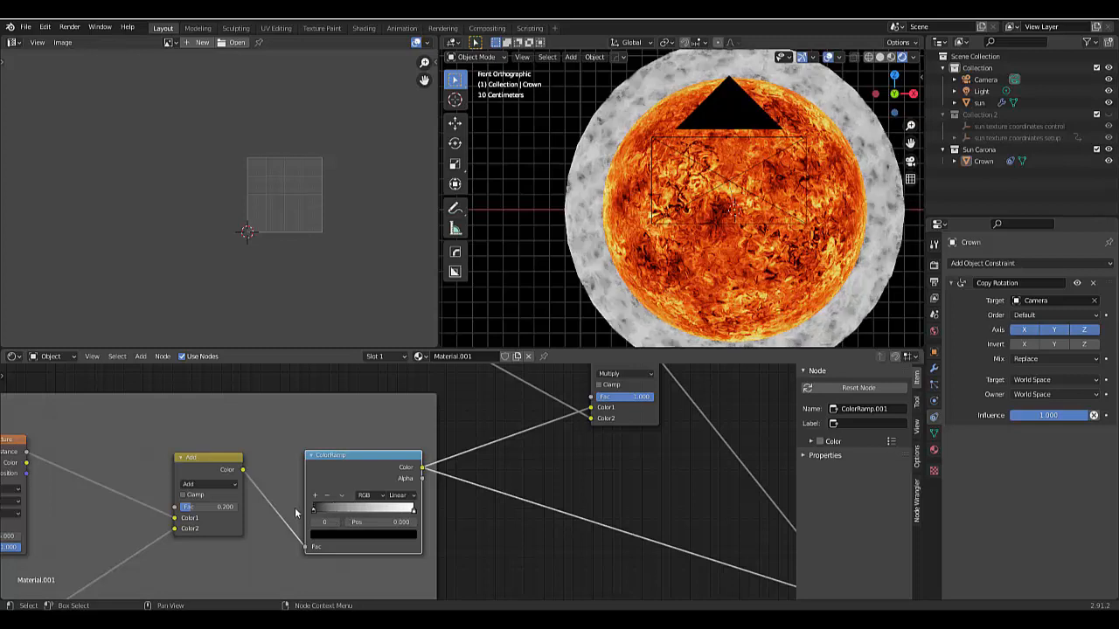
# - Flip the Carona animation frame's ColorRamp so its white stop comes first
pyautogui.click(341, 496)
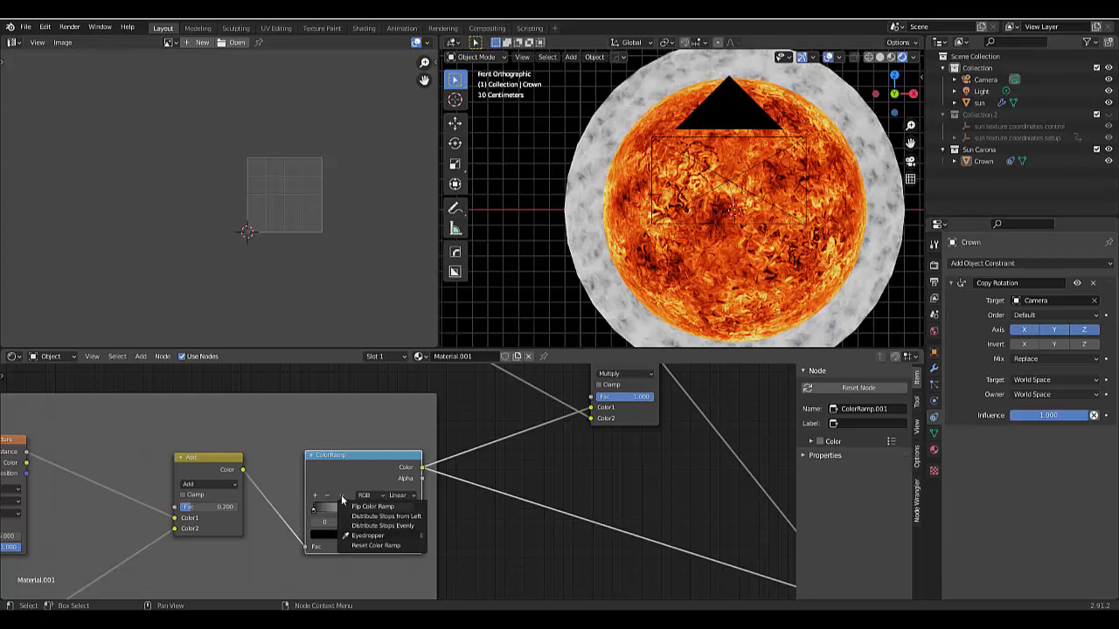
pyautogui.click(354, 507)
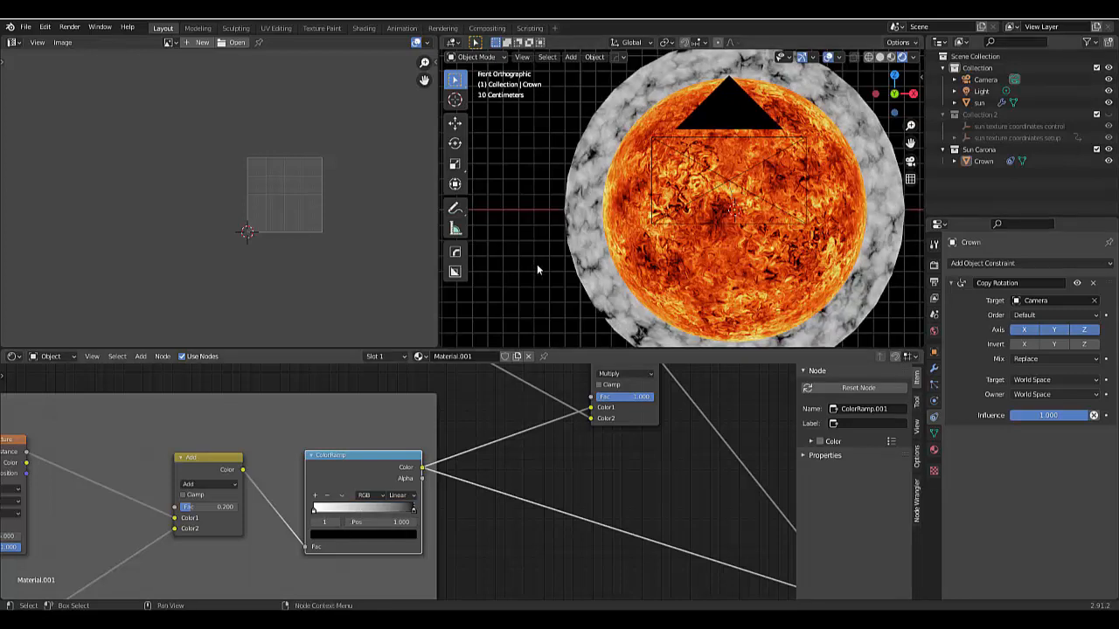
pyautogui.scroll(-2, 549, 254)
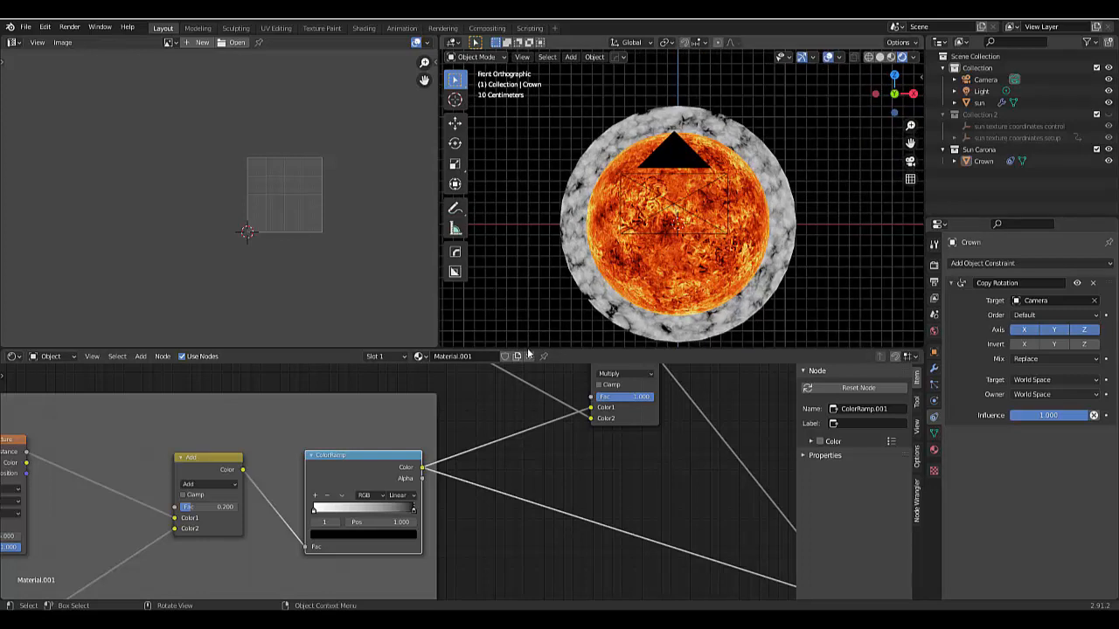
# - Reconnect the Mix Shader's output to the Material Output's Surface, replacing the noise preview
pyautogui.scroll(-3, 494, 520)
pyautogui.scroll(-5, 537, 511)
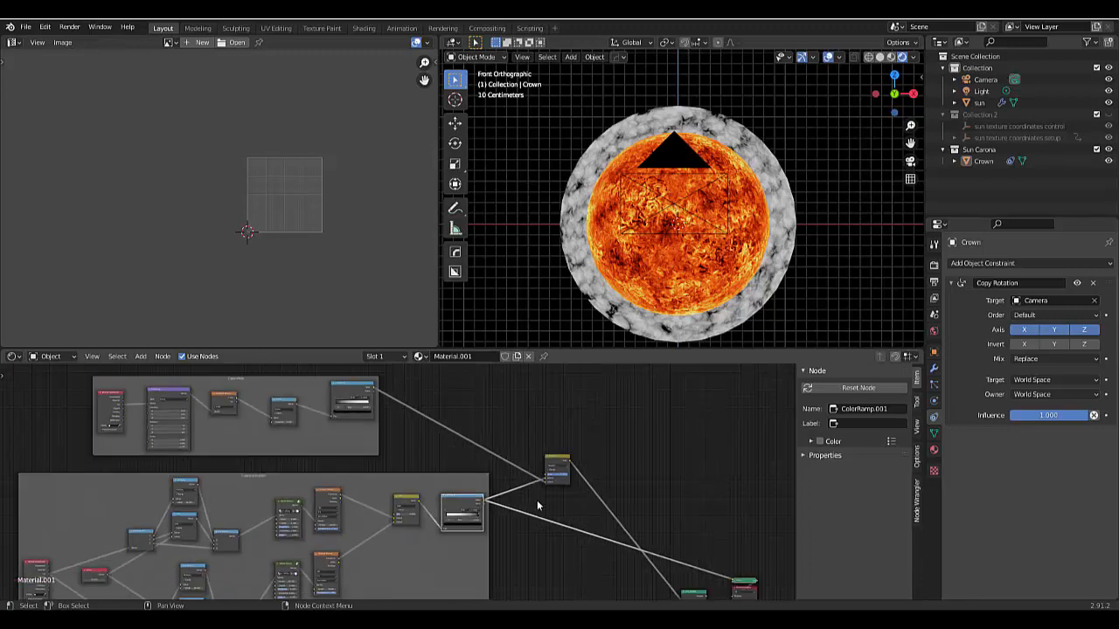
pyautogui.scroll(5, 622, 538)
pyautogui.scroll(4, 621, 537)
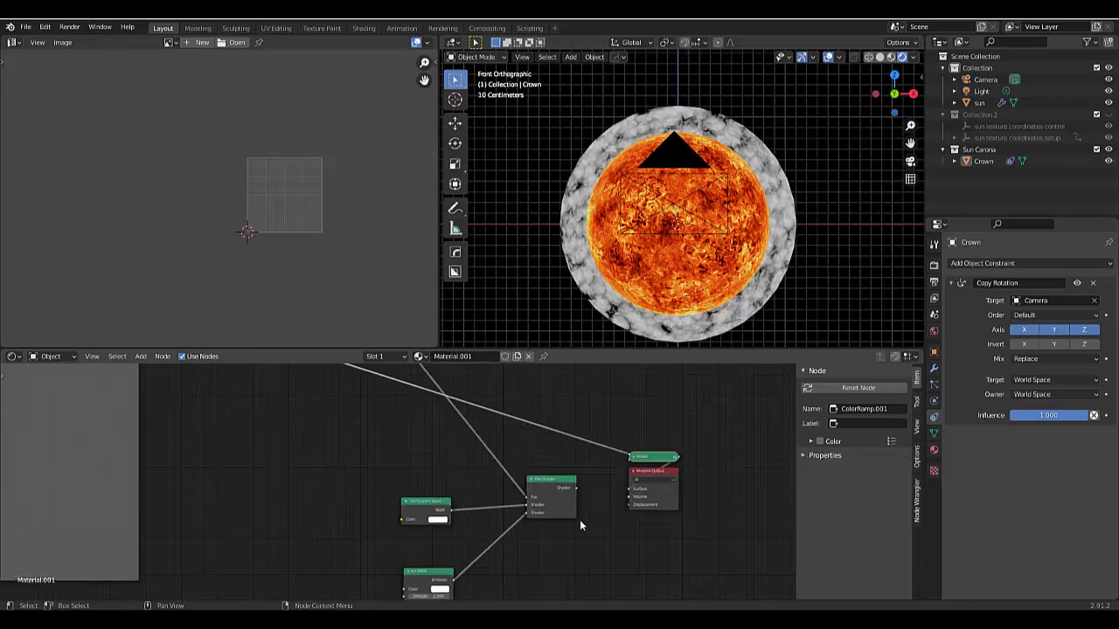
pyautogui.keyDown('ctrl'); pyautogui.keyDown('shift'); pyautogui.click(523, 475); pyautogui.keyUp('shift'); pyautogui.keyUp('ctrl')
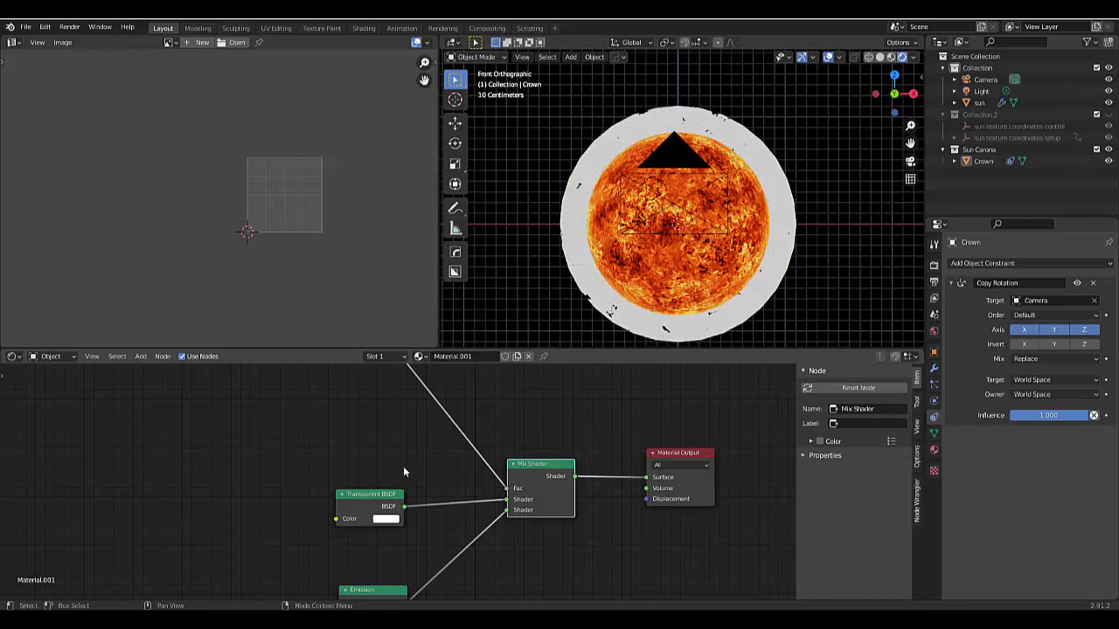
# - Set the Emission node's Strength to 3.000 and open its Color for editing
pyautogui.scroll(-3, 393, 494)
pyautogui.scroll(4, 389, 569)
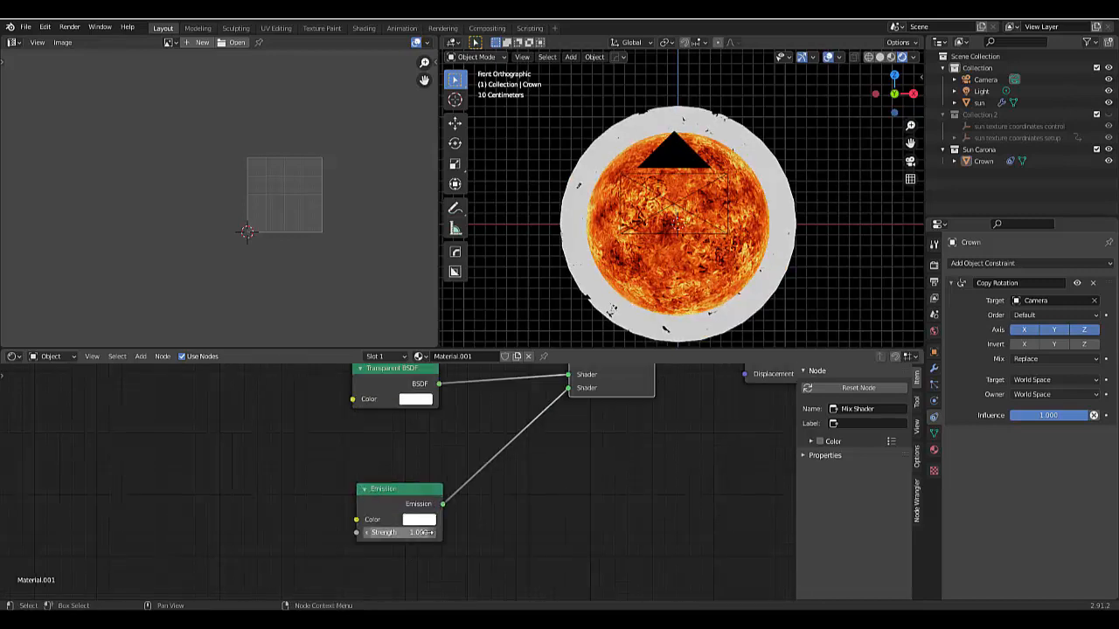
pyautogui.click(428, 532)
pyautogui.write('1.0')
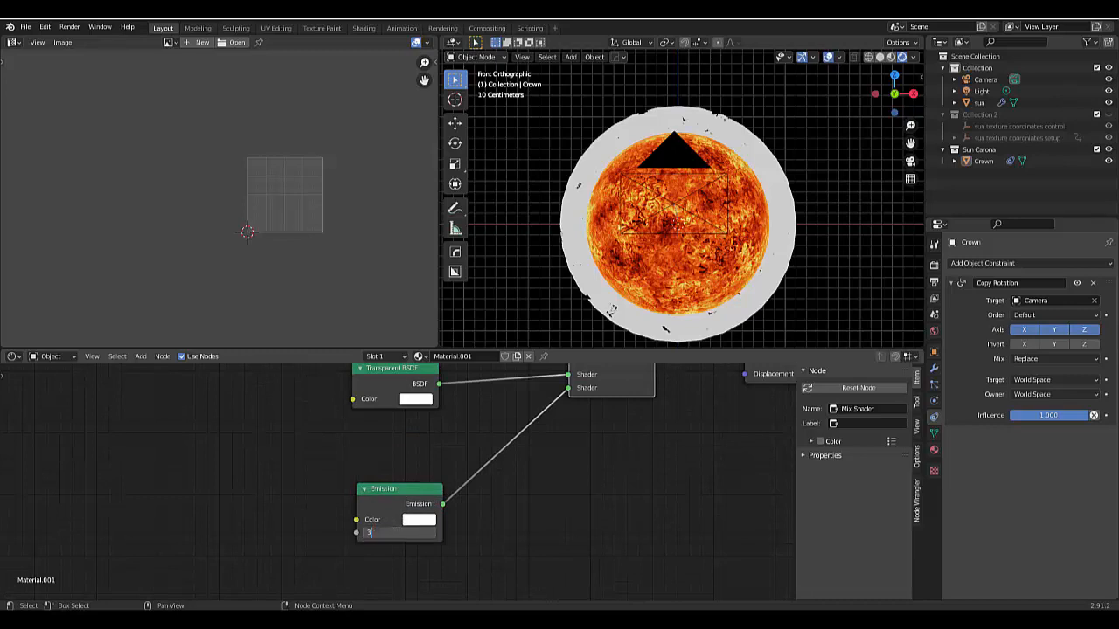
pyautogui.press('Return')
pyautogui.click(415, 521)
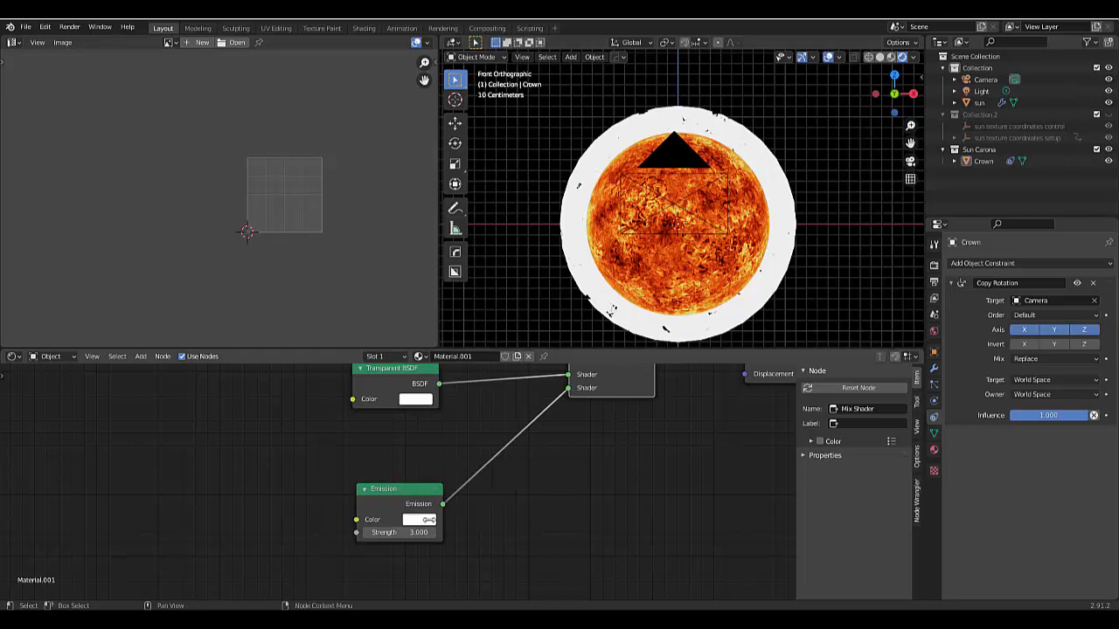
# - Set the Emission node's Color to orange, hex FF510C
pyautogui.click(420, 523)
pyautogui.click(452, 427)
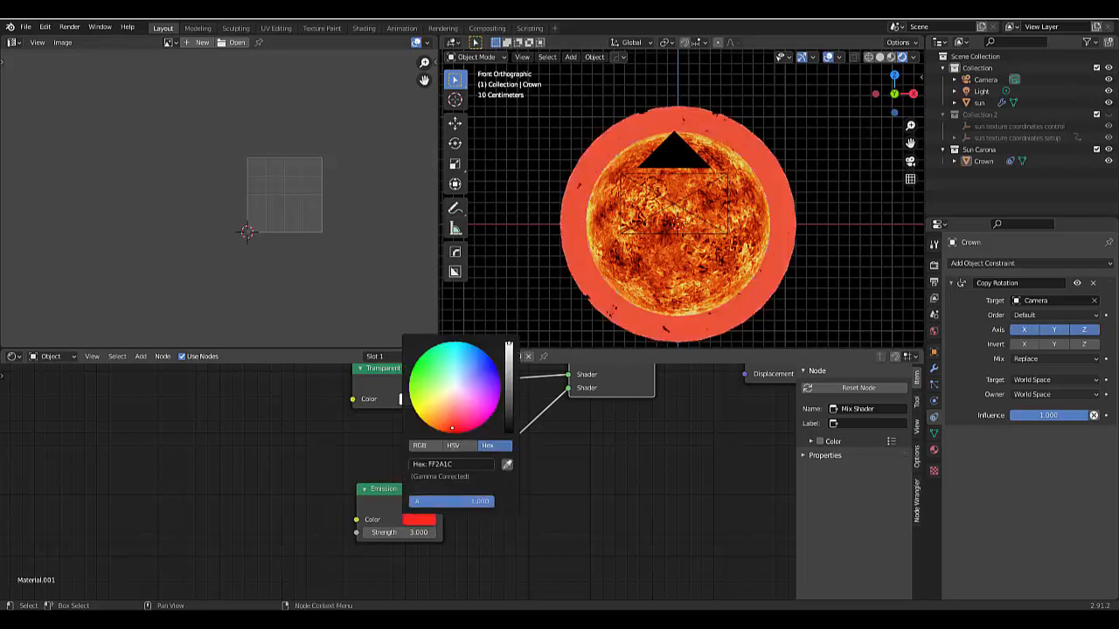
pyautogui.moveTo(452, 432); pyautogui.dragTo(442, 430)
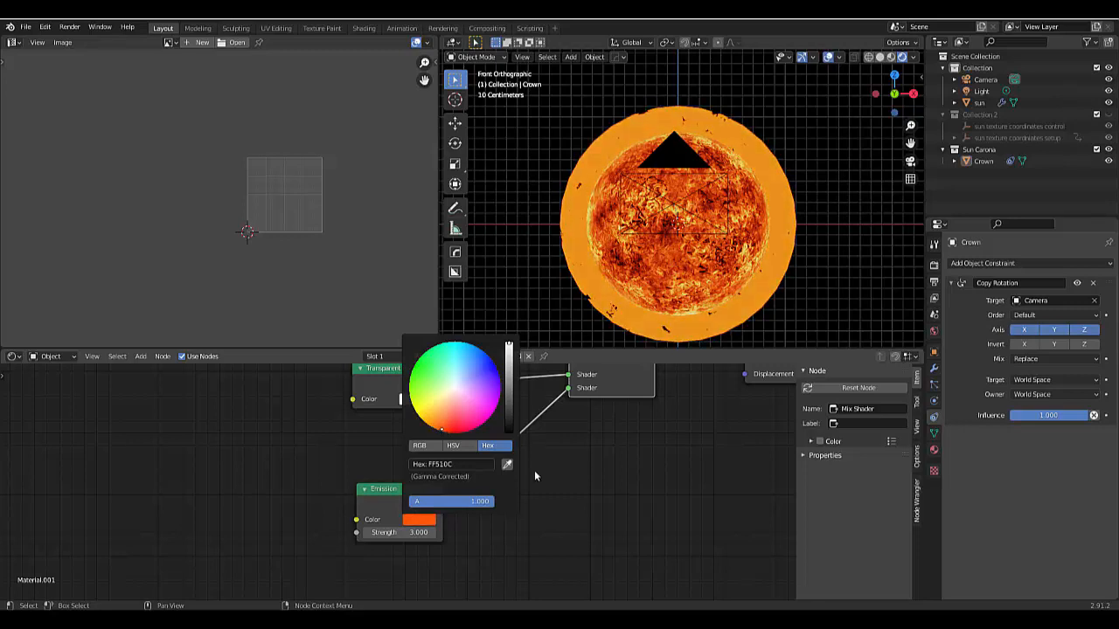
# - Switch the render engine to Cycles and inspect the corona around the sun's edge
pyautogui.click(934, 265)
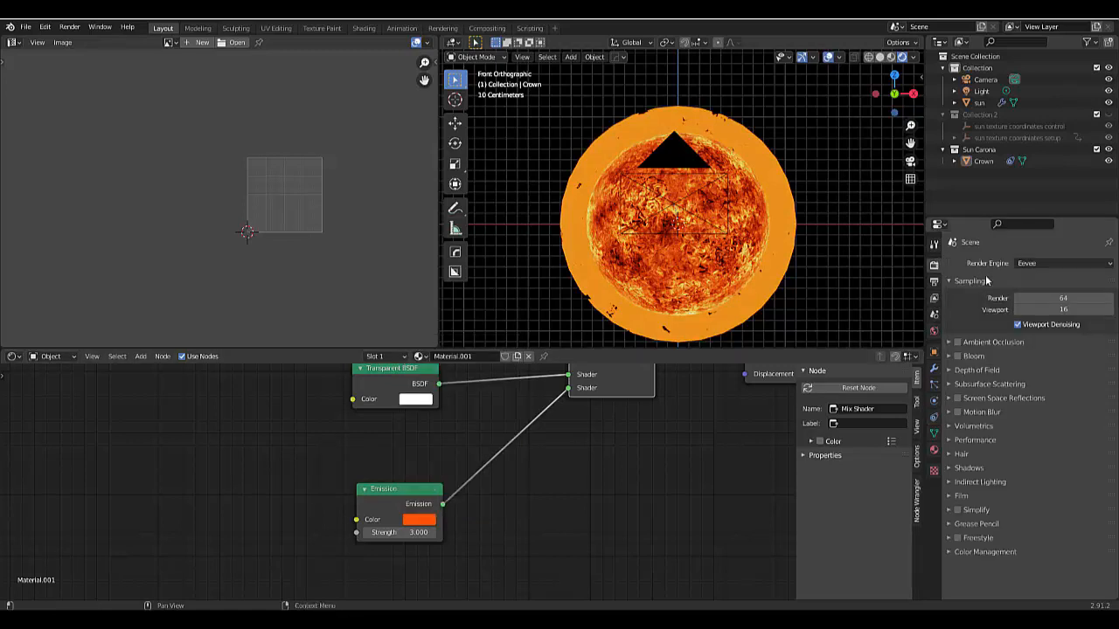
pyautogui.click(1041, 263)
pyautogui.click(1040, 290)
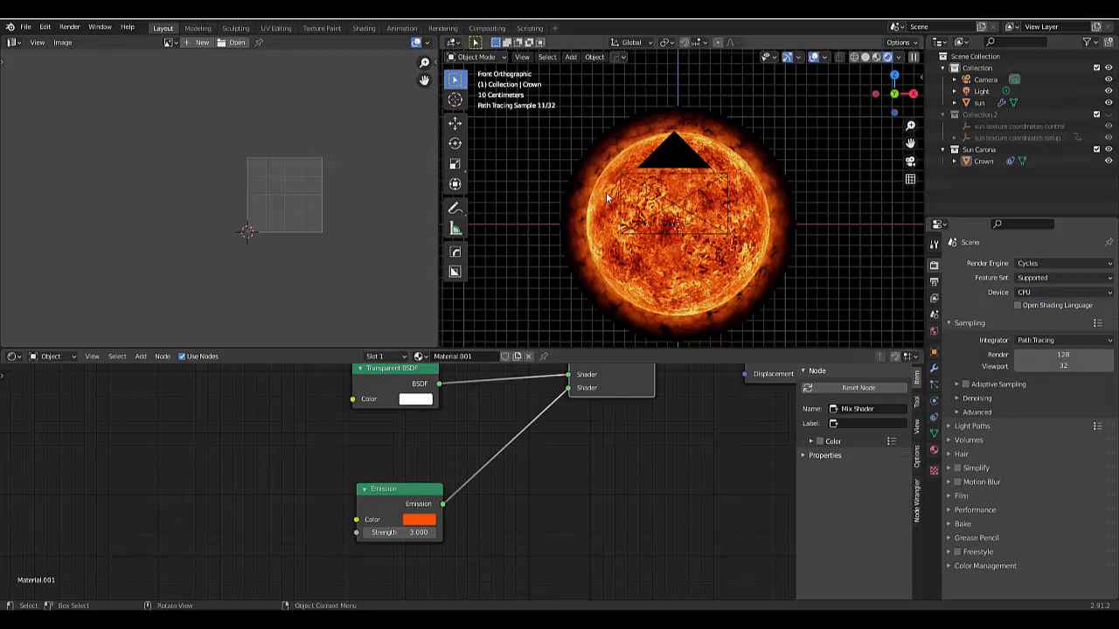
pyautogui.scroll(3, 597, 324)
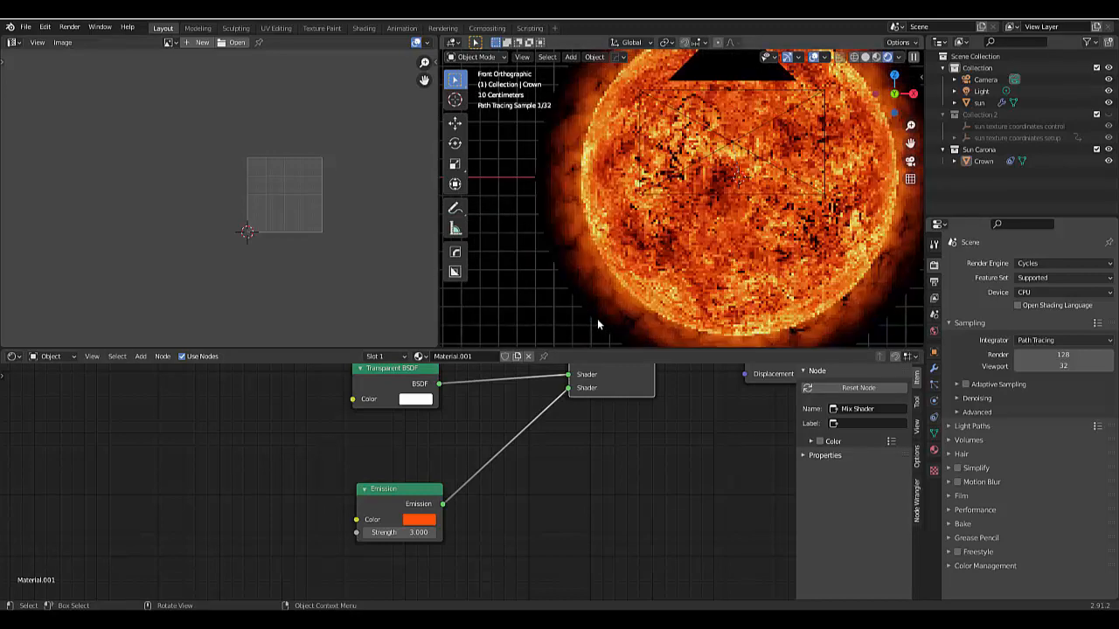
pyautogui.scroll(4, 597, 324)
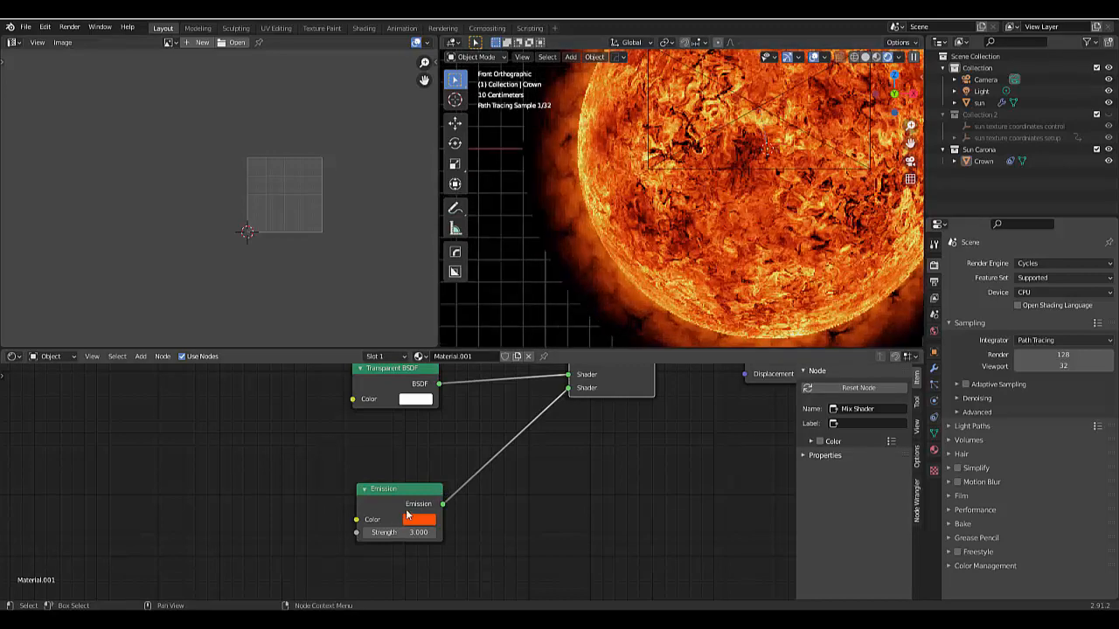
pyautogui.scroll(-4, 711, 269)
pyautogui.scroll(-1, 711, 269)
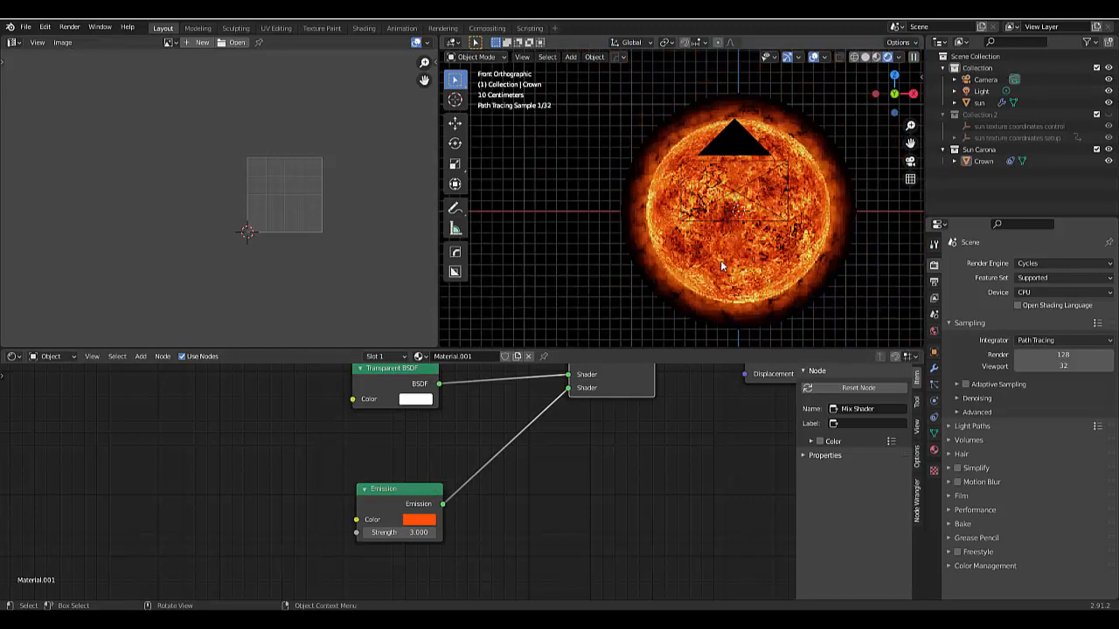
pyautogui.scroll(3, 843, 275)
pyautogui.scroll(-2, 843, 274)
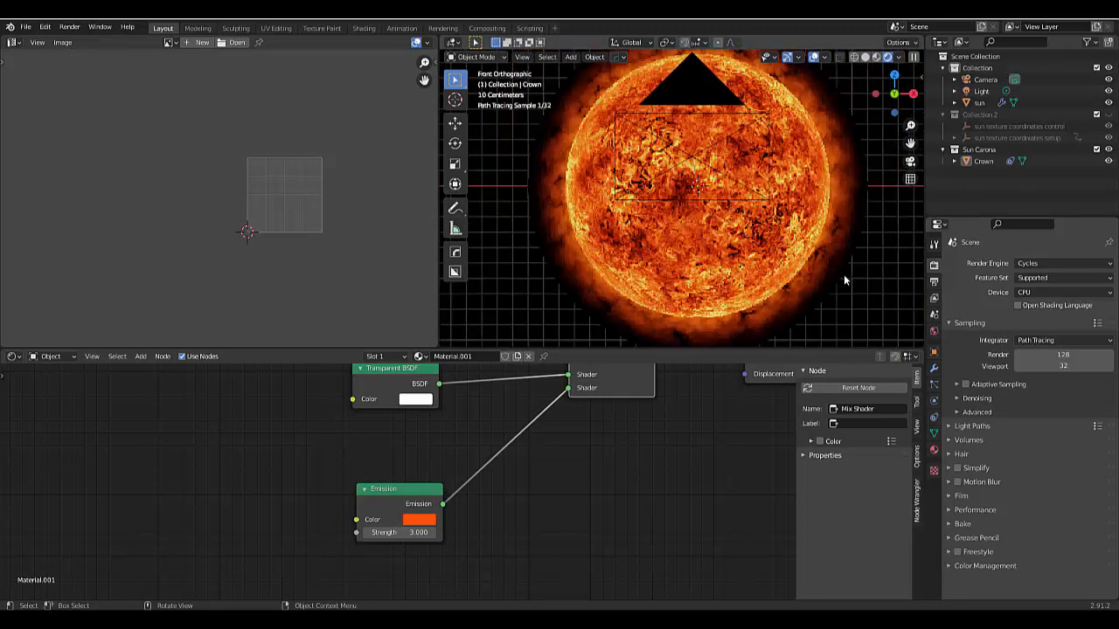
pyautogui.scroll(-1, 843, 274)
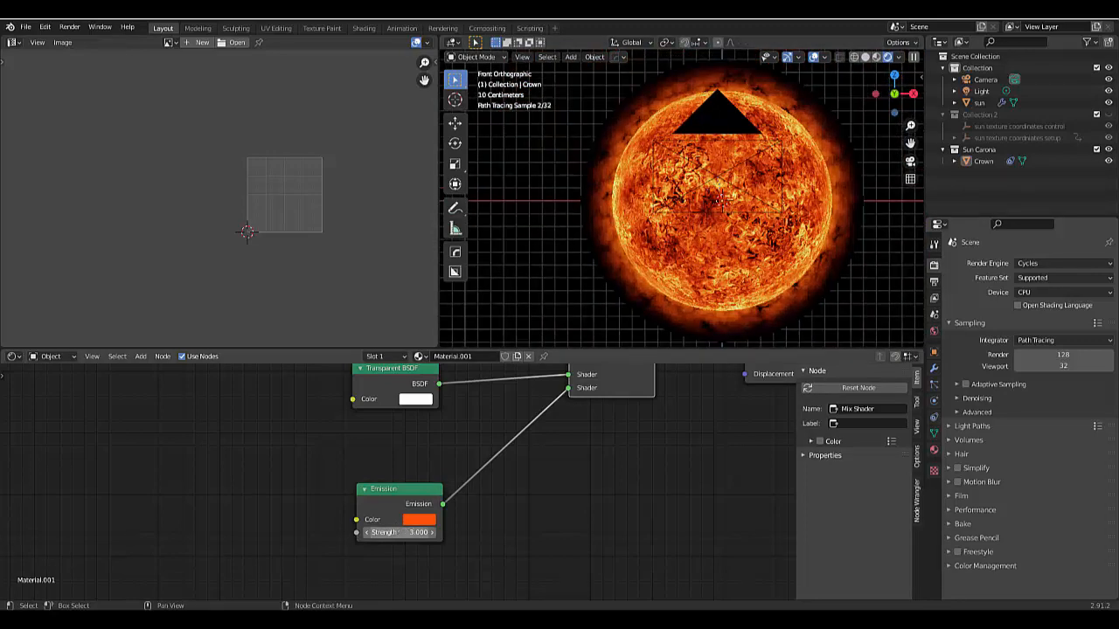
# - Set the Emission node's Strength to 5.000
pyautogui.click(398, 532)
pyautogui.write('4')
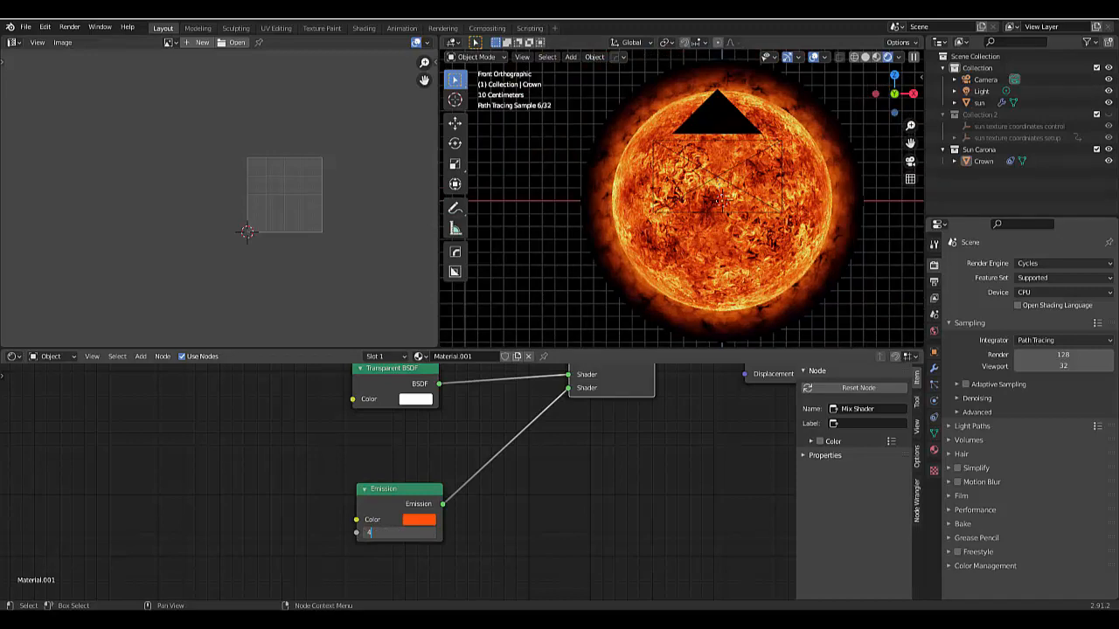
pyautogui.write('.0')
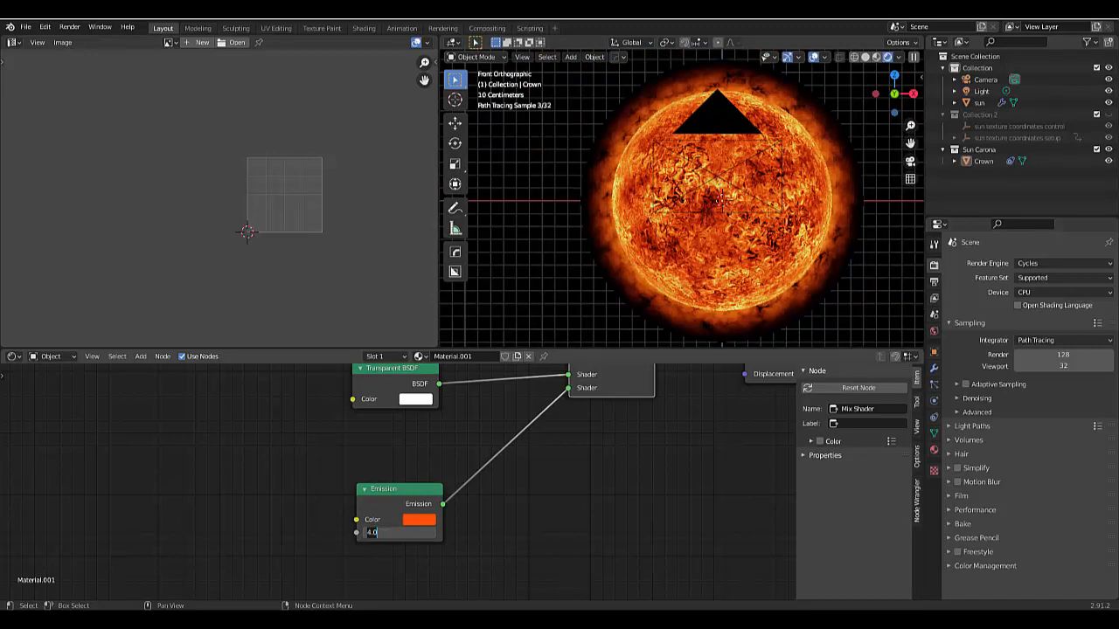
pyautogui.press('BackSpace')
pyautogui.press('BackSpace')
pyautogui.press('BackSpace')
pyautogui.write('5')
pyautogui.press('Return')
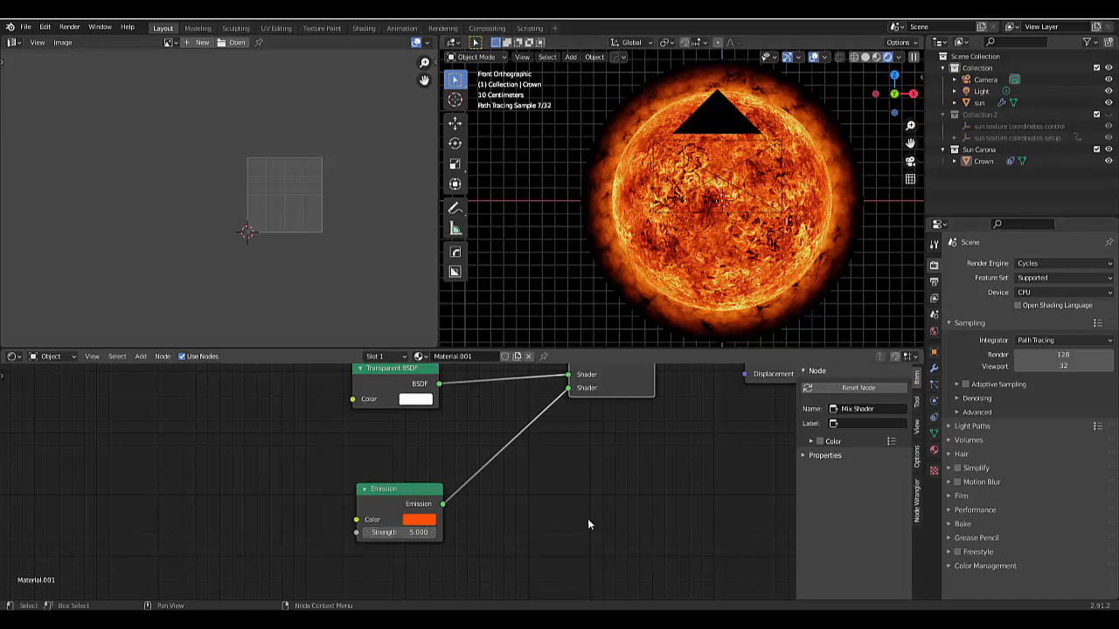
# - Flip the Carona animation frame's ColorRamp to compare the corona's look, and flip it back
pyautogui.scroll(-5, 589, 524)
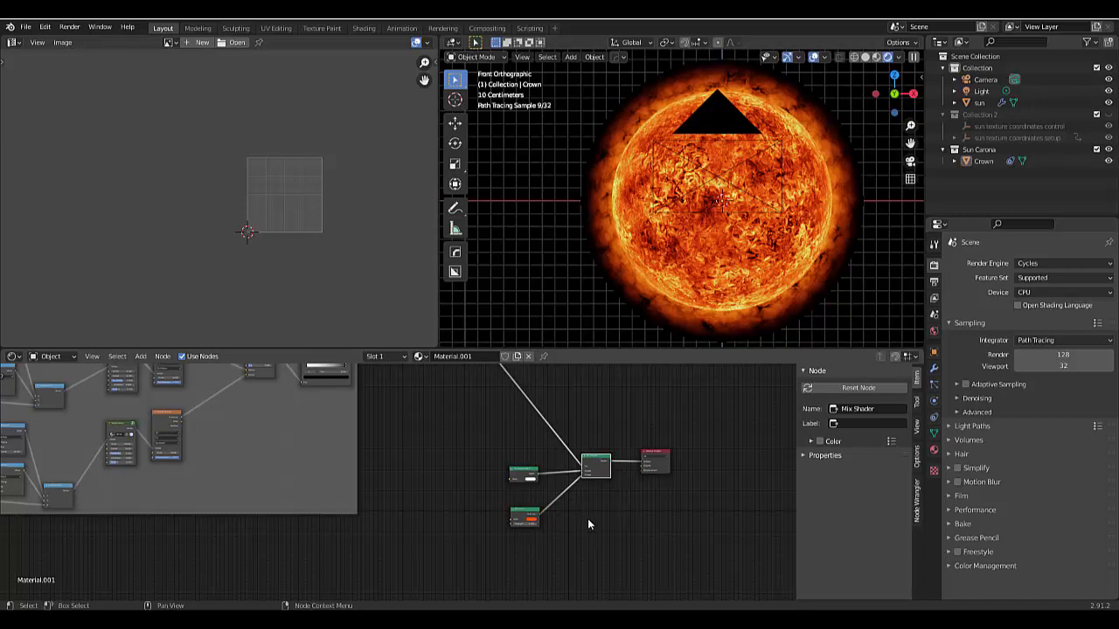
pyautogui.scroll(-2, 588, 524)
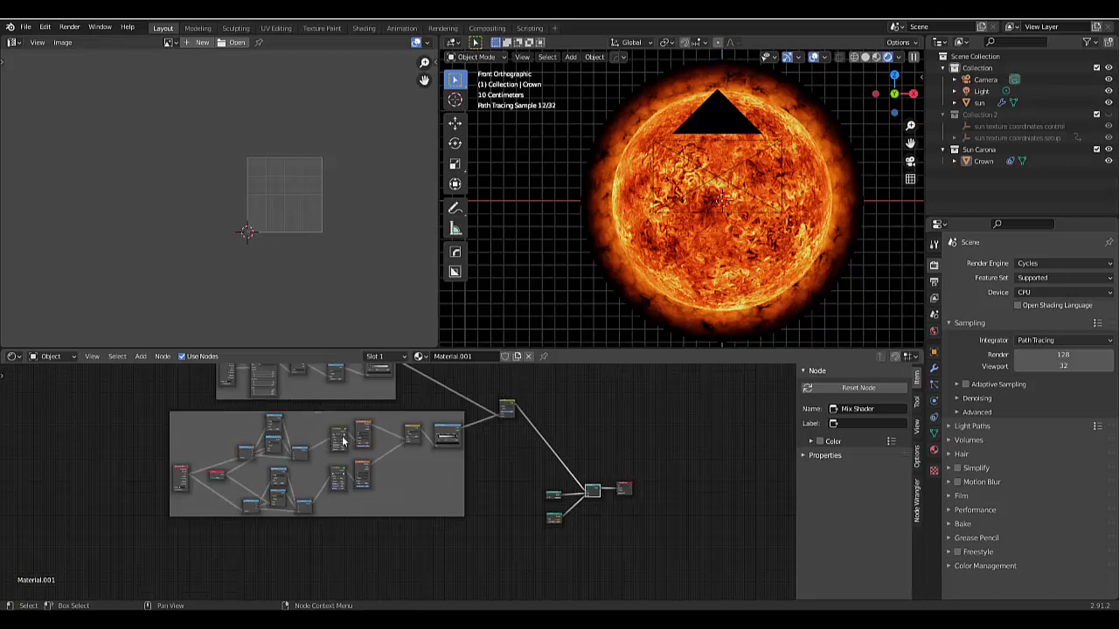
pyautogui.scroll(2, 350, 436)
pyautogui.scroll(6, 472, 444)
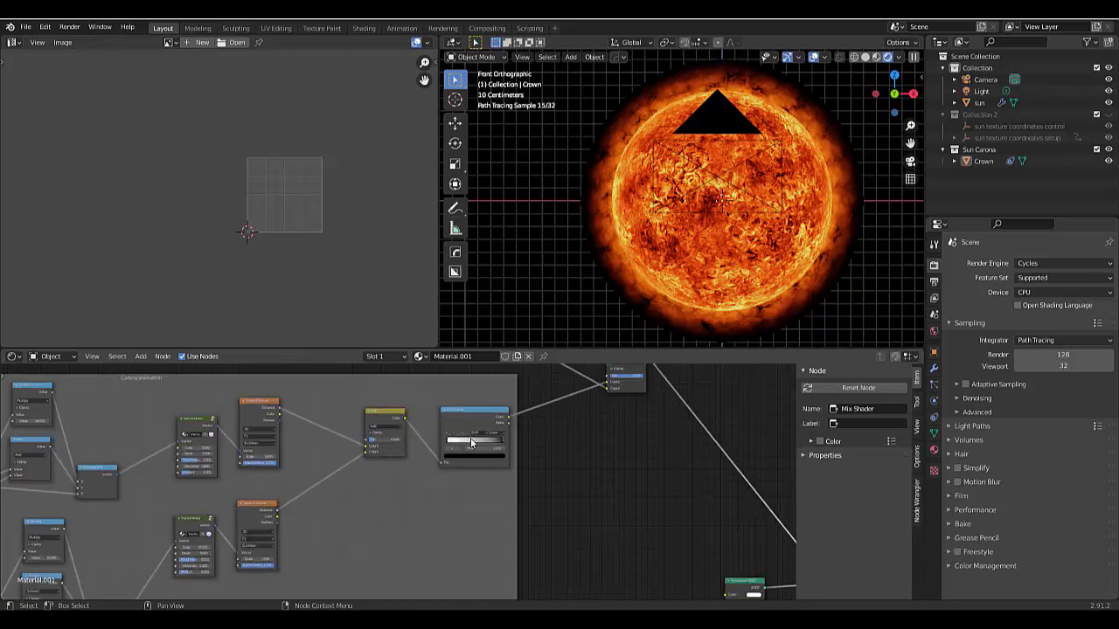
pyautogui.scroll(-3, 471, 443)
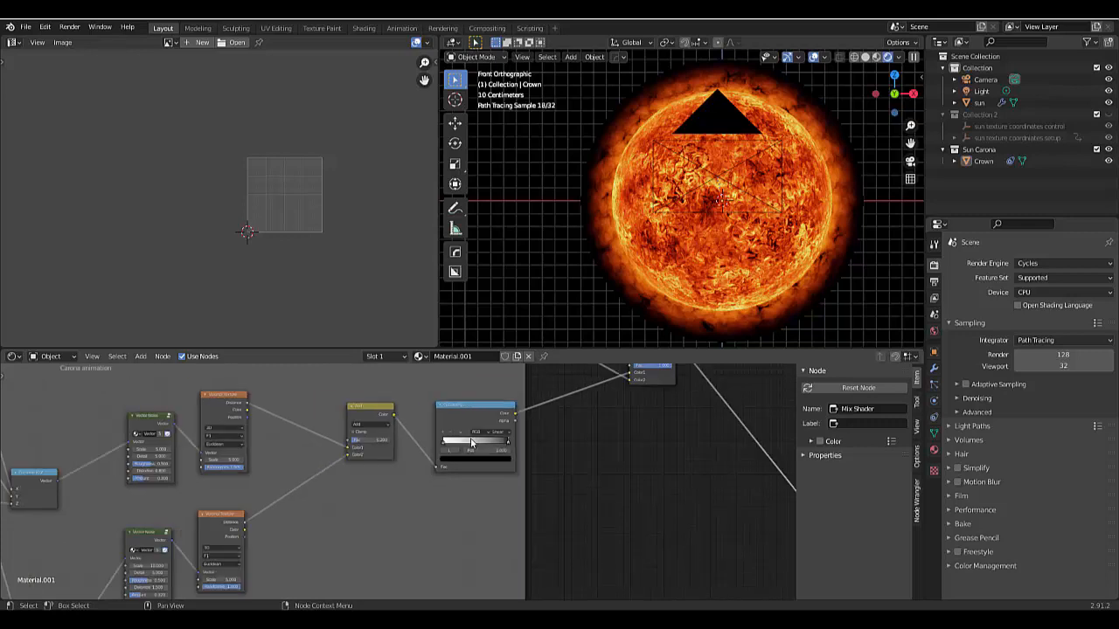
pyautogui.scroll(5, 454, 432)
pyautogui.scroll(2, 450, 429)
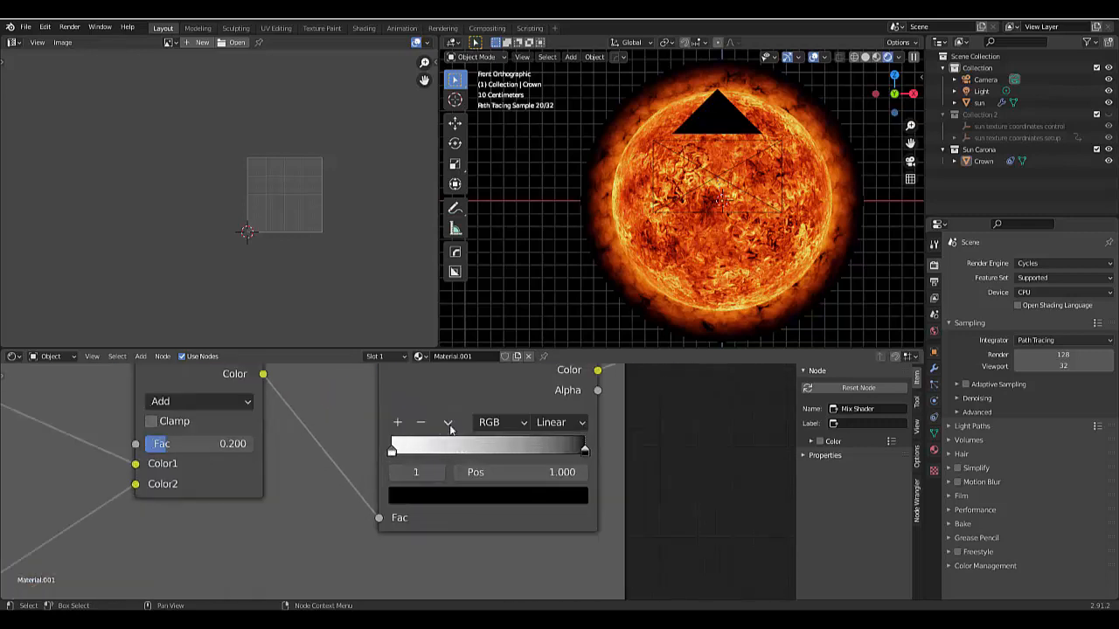
pyautogui.click(448, 423)
pyautogui.click(475, 444)
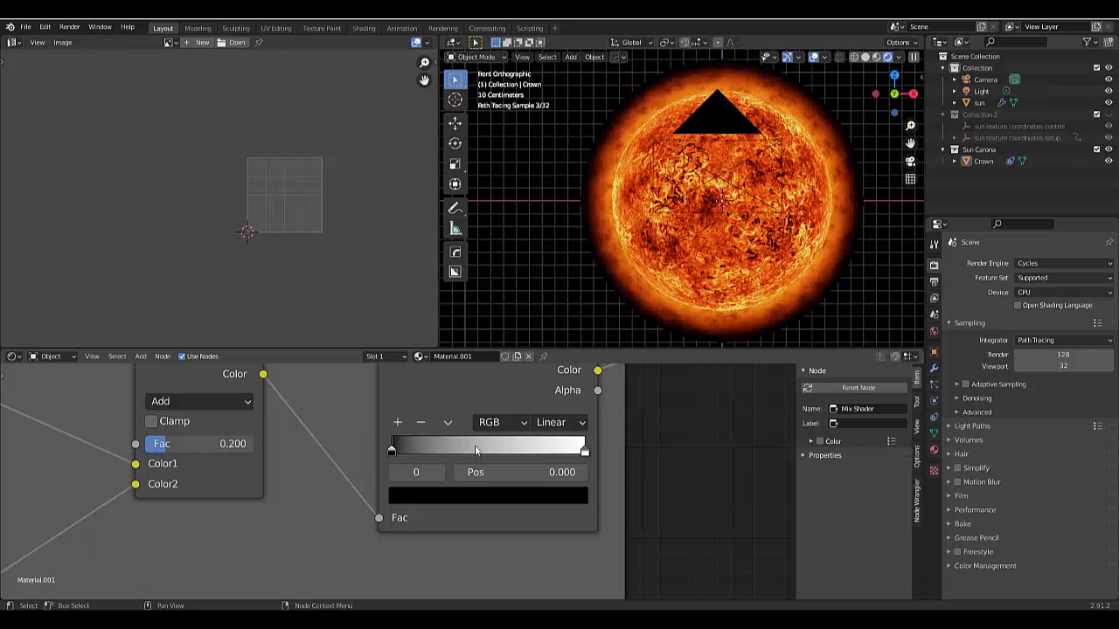
pyautogui.click(449, 423)
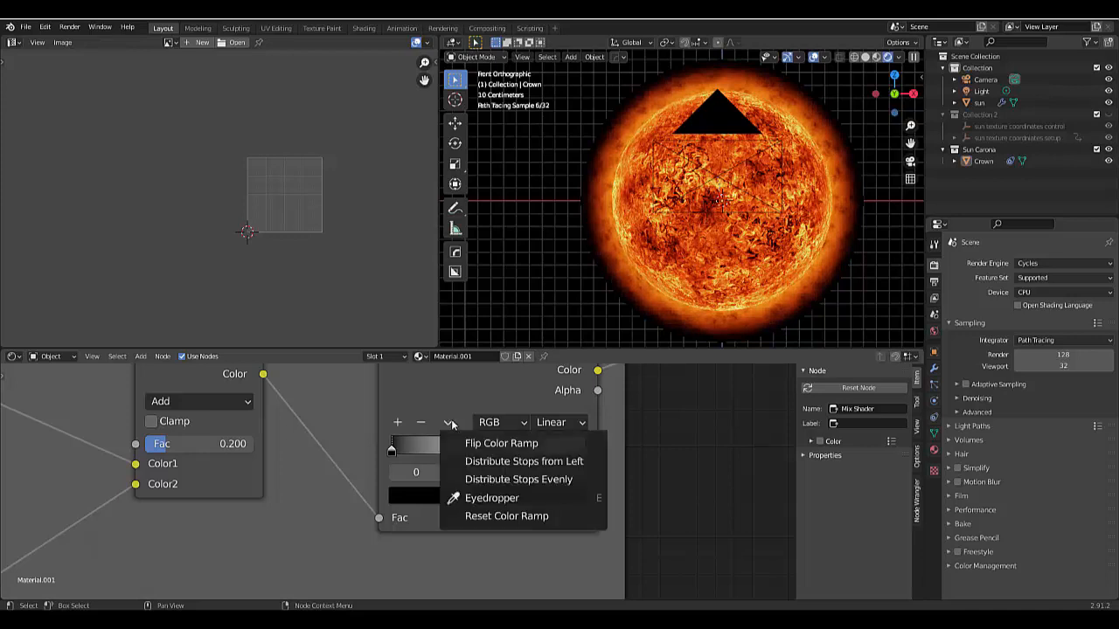
pyautogui.click(489, 443)
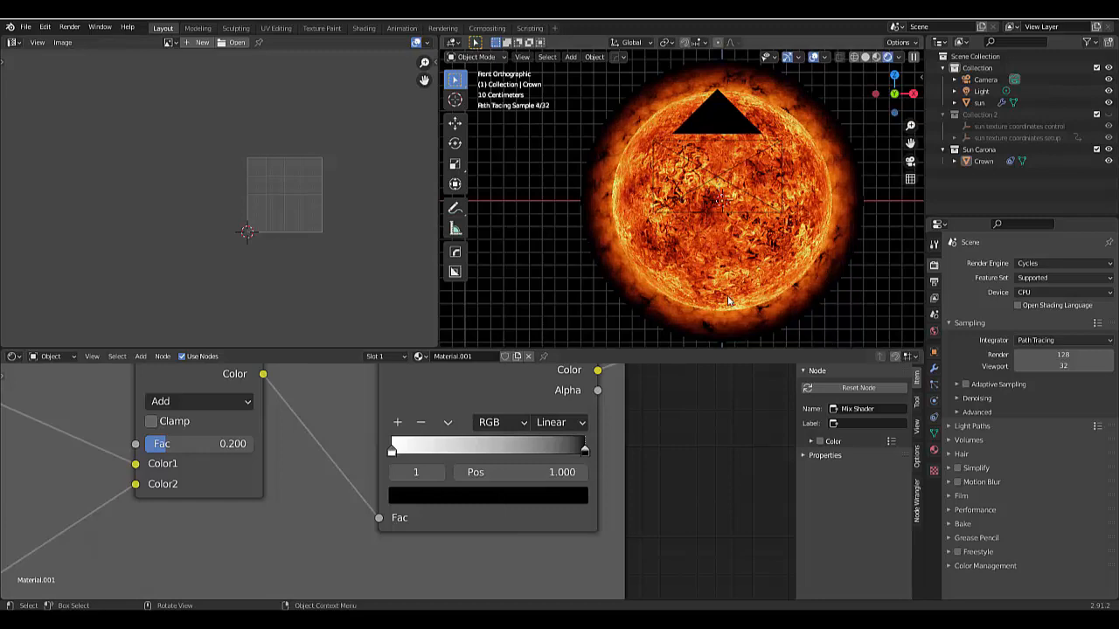
pyautogui.scroll(-2, 566, 256)
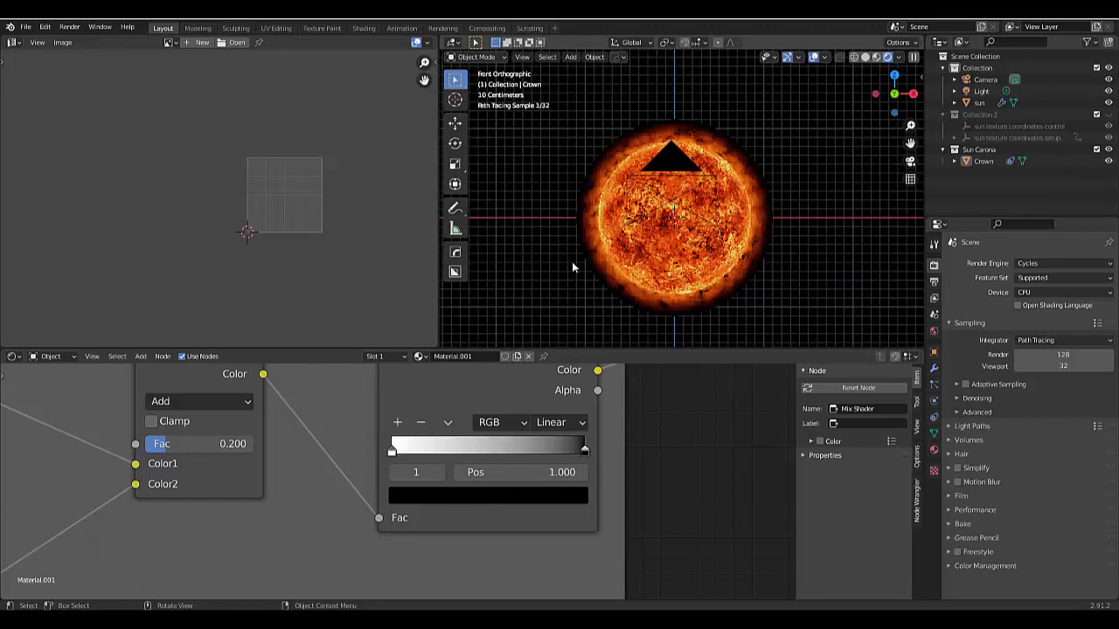
pyautogui.scroll(4, 612, 245)
pyautogui.scroll(-3, 627, 238)
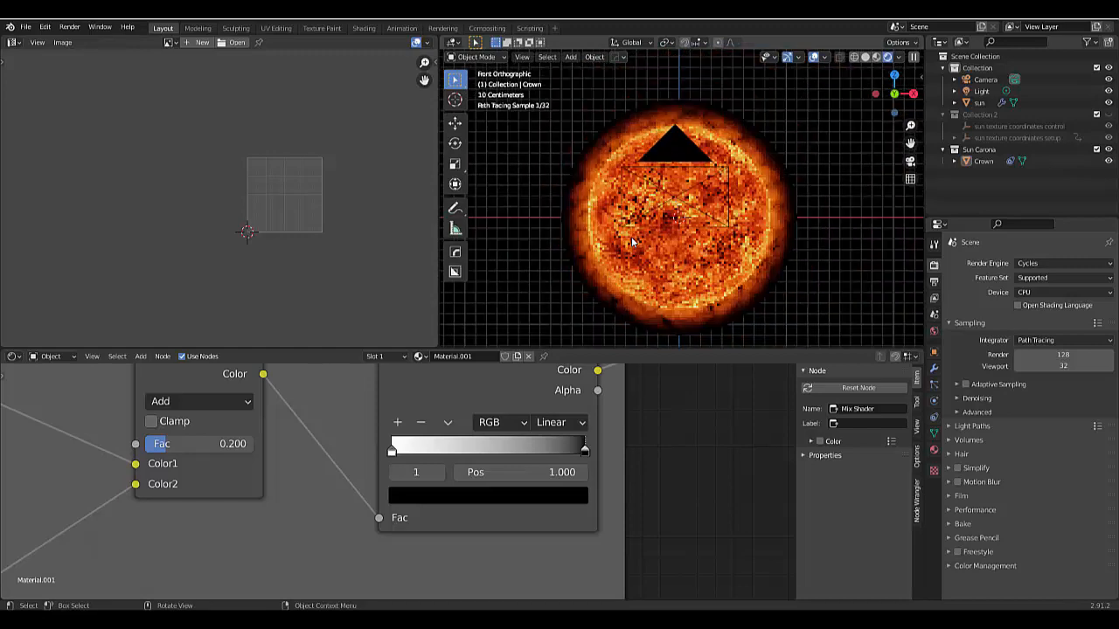
# - Move the Multiply node closer to the ColorRamp of the upper gradient frame
pyautogui.press('Home')
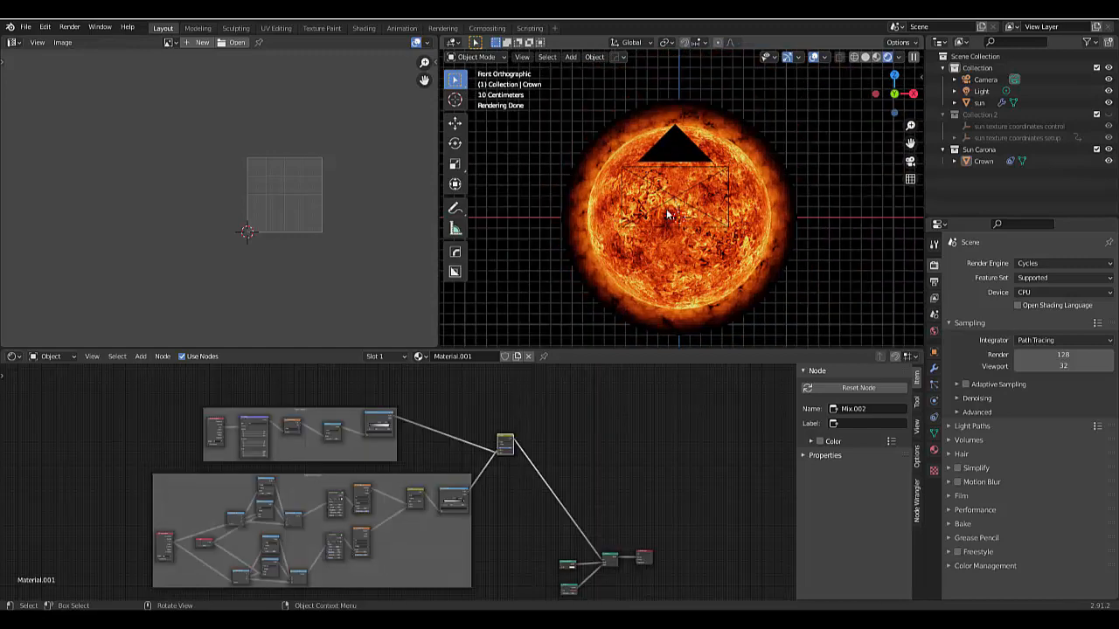
pyautogui.scroll(3, 509, 555)
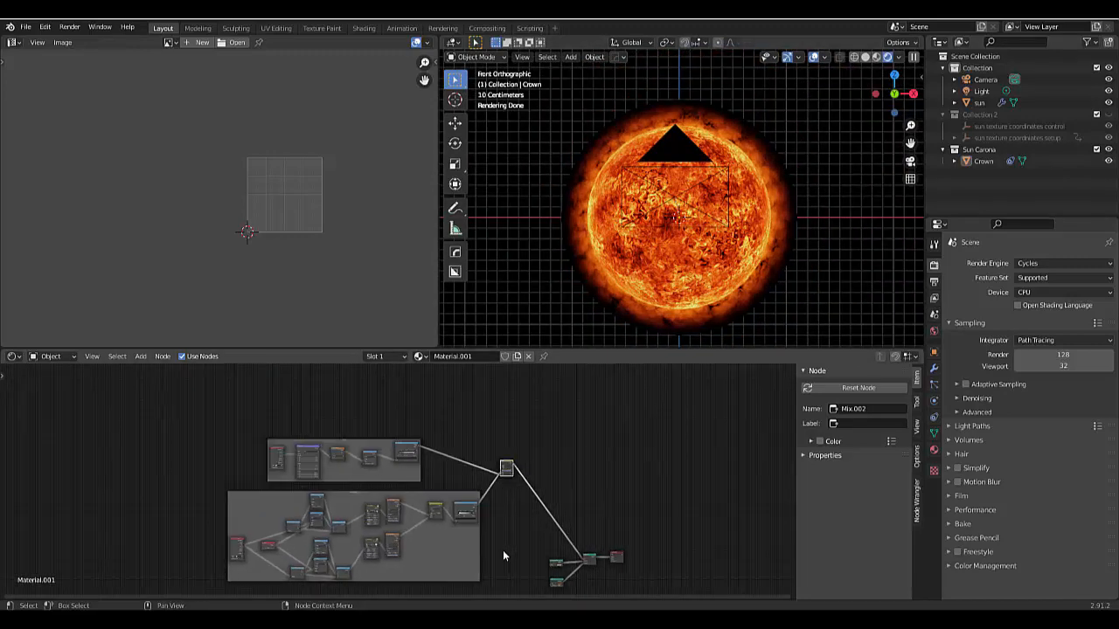
pyautogui.scroll(3, 485, 405)
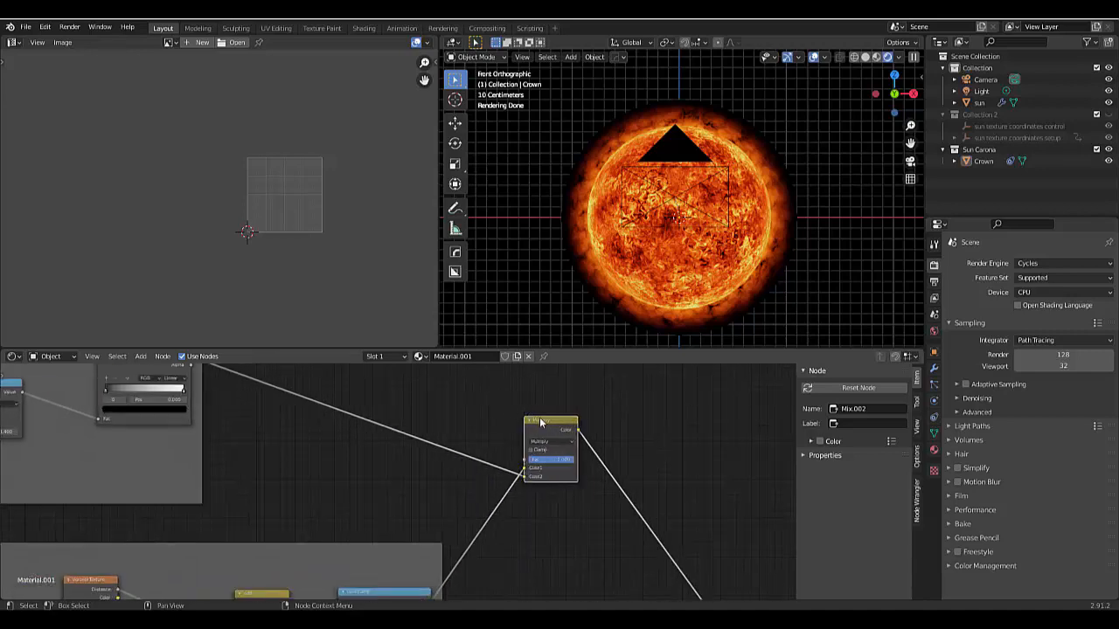
pyautogui.moveTo(540, 412); pyautogui.dragTo(376, 374)
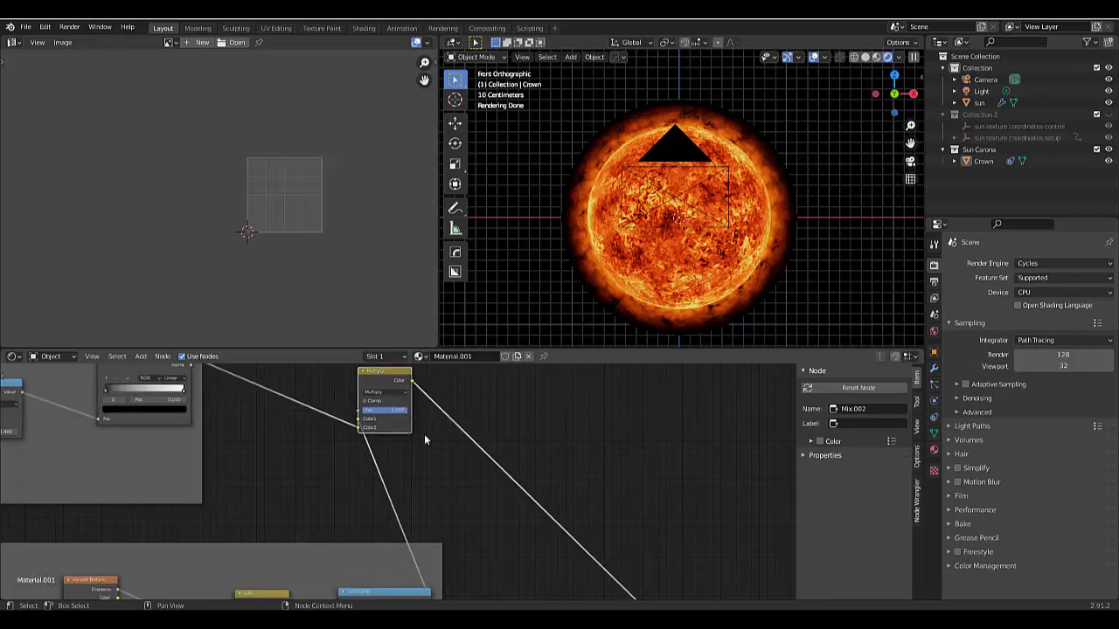
pyautogui.scroll(-3, 444, 474)
pyautogui.scroll(-3, 444, 475)
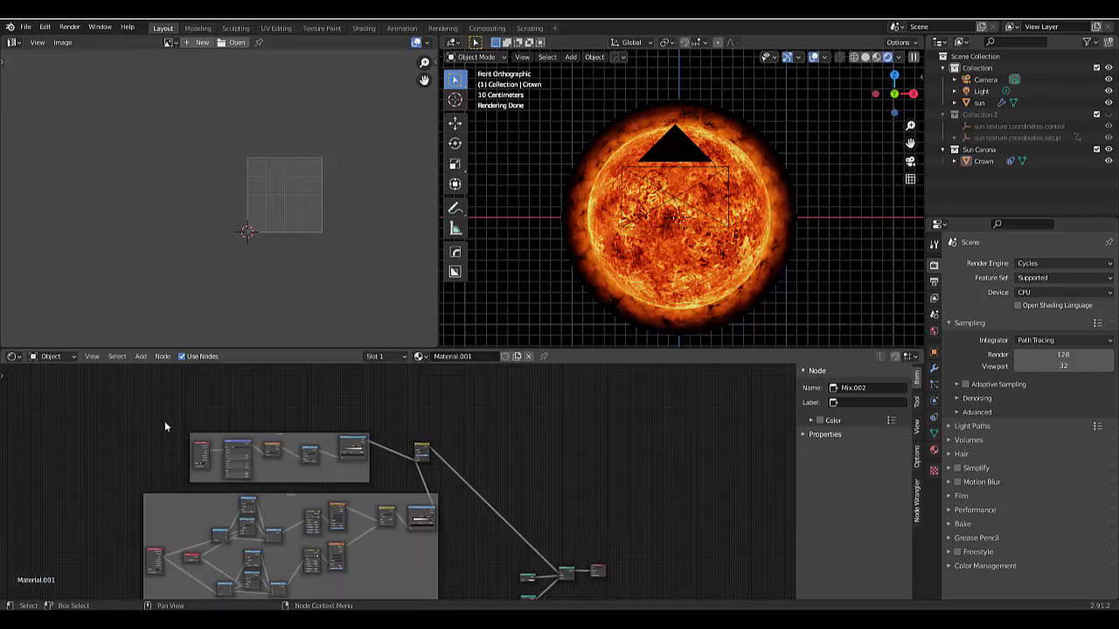
# - Duplicate the upper frame's gradient nodes together with the Multiply node, place the copies above, and detach them from the frame
pyautogui.moveTo(160, 411); pyautogui.dragTo(453, 472)
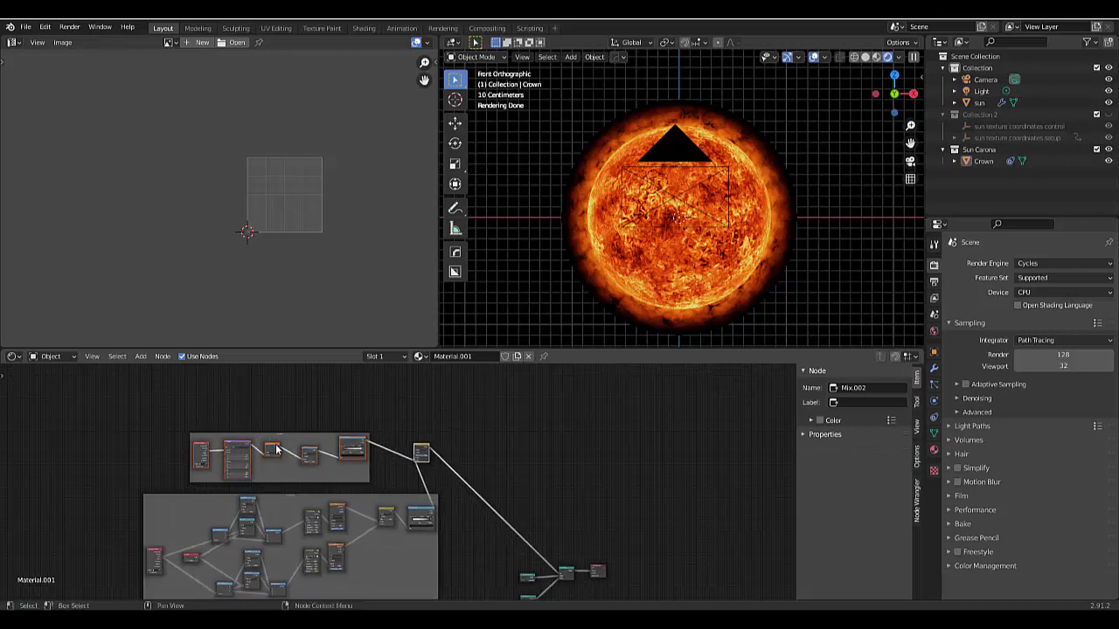
pyautogui.scroll(-3, 274, 447)
pyautogui.scroll(4, 298, 419)
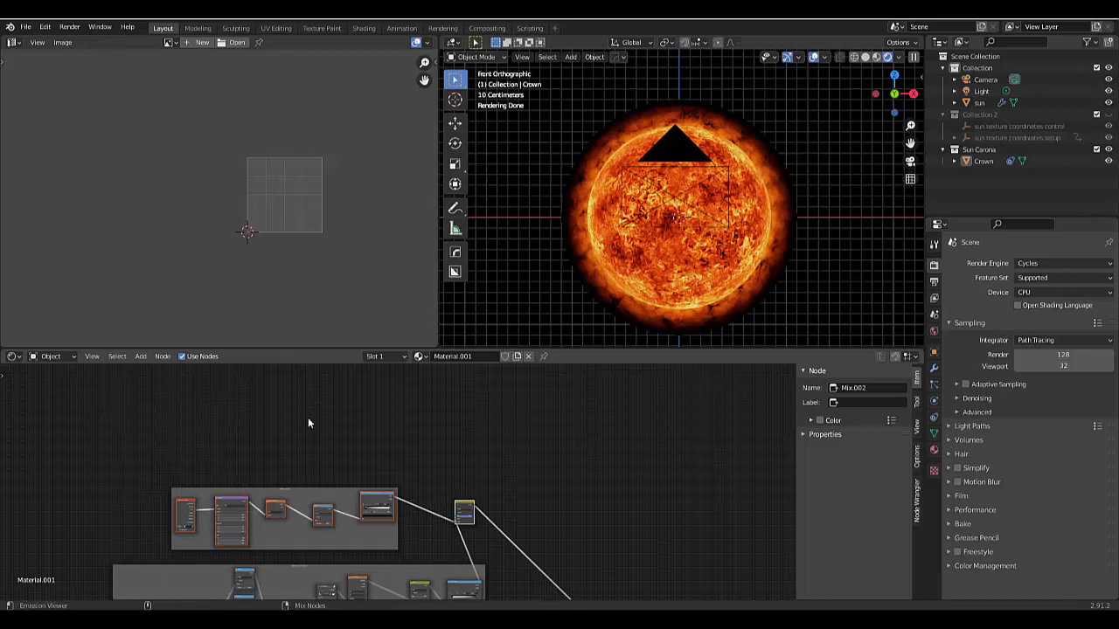
pyautogui.hotkey('ctrl', 'shift', '3')
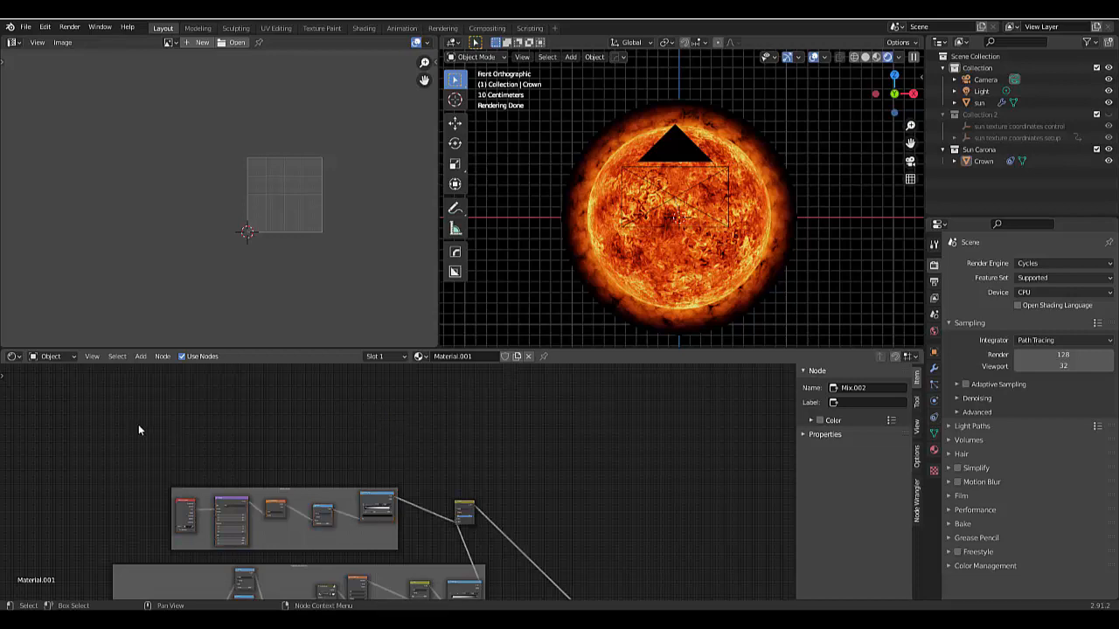
pyautogui.moveTo(138, 424); pyautogui.dragTo(510, 512)
pyautogui.hotkey('shift', 'd')
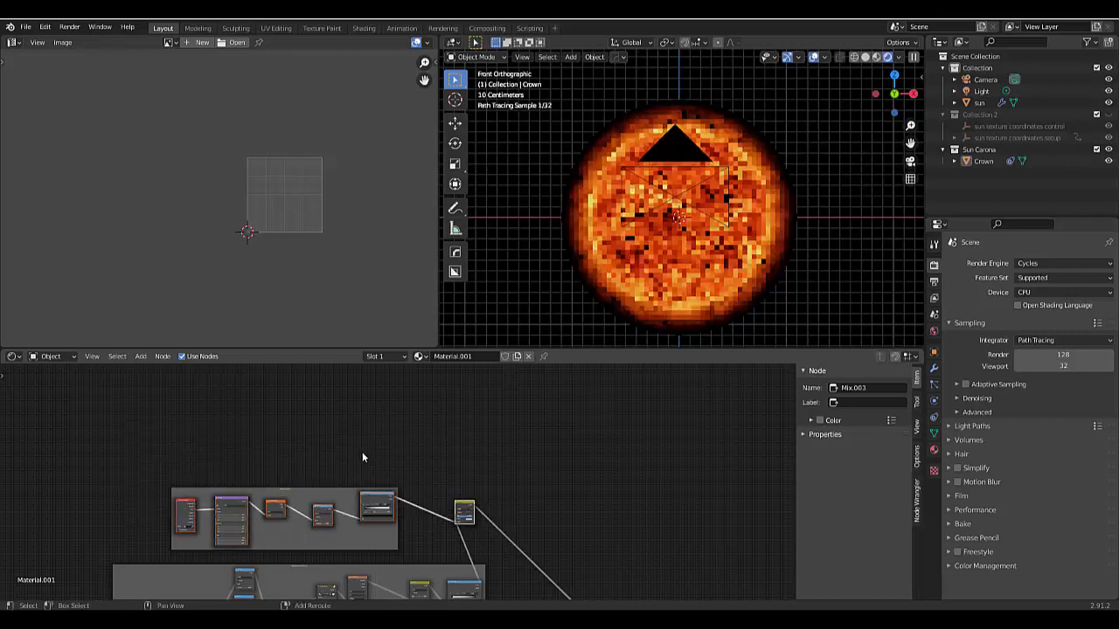
pyautogui.click(390, 382)
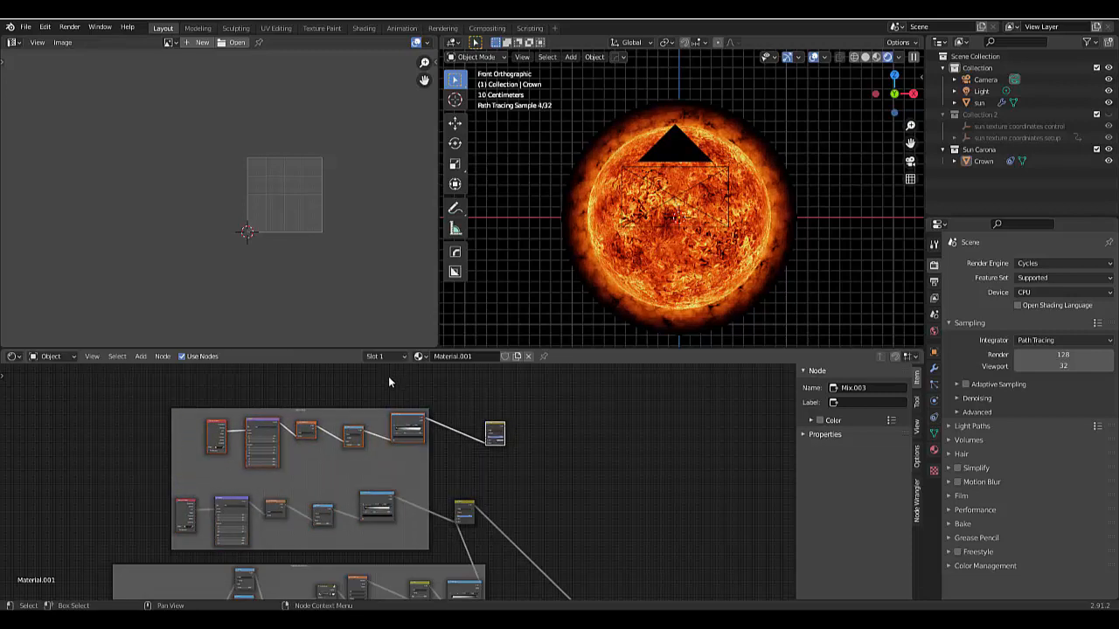
pyautogui.hotkey('alt', 'p')
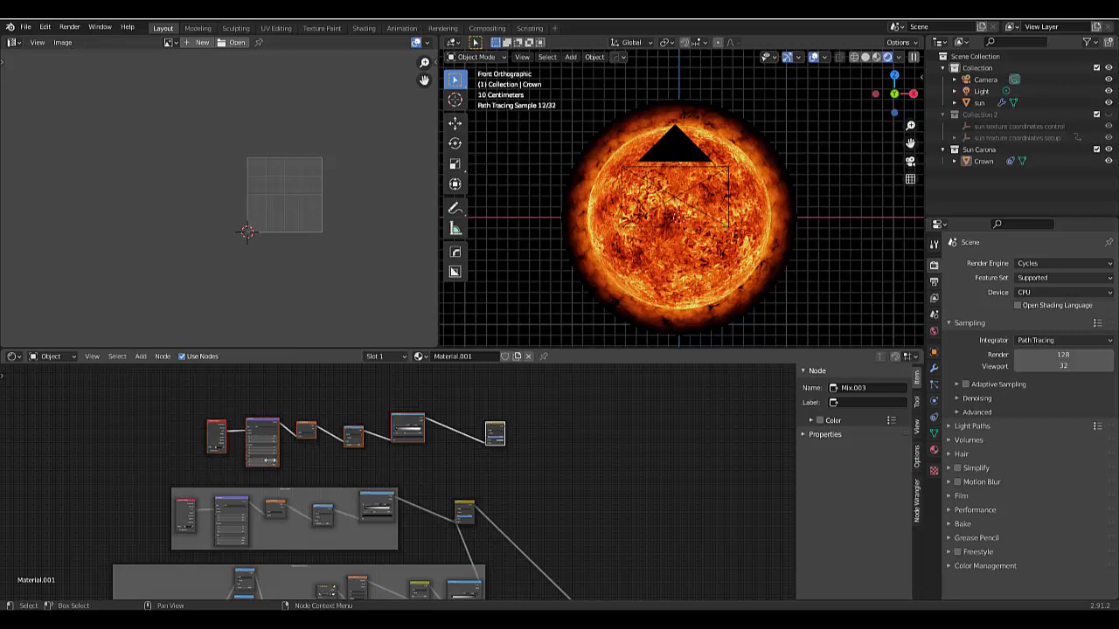
# - Align the duplicated gradient nodes above the original frame and bring the duplicated Multiply node close to their ColorRamp
pyautogui.moveTo(142, 402); pyautogui.dragTo(429, 455)
pyautogui.moveTo(391, 423); pyautogui.dragTo(352, 425)
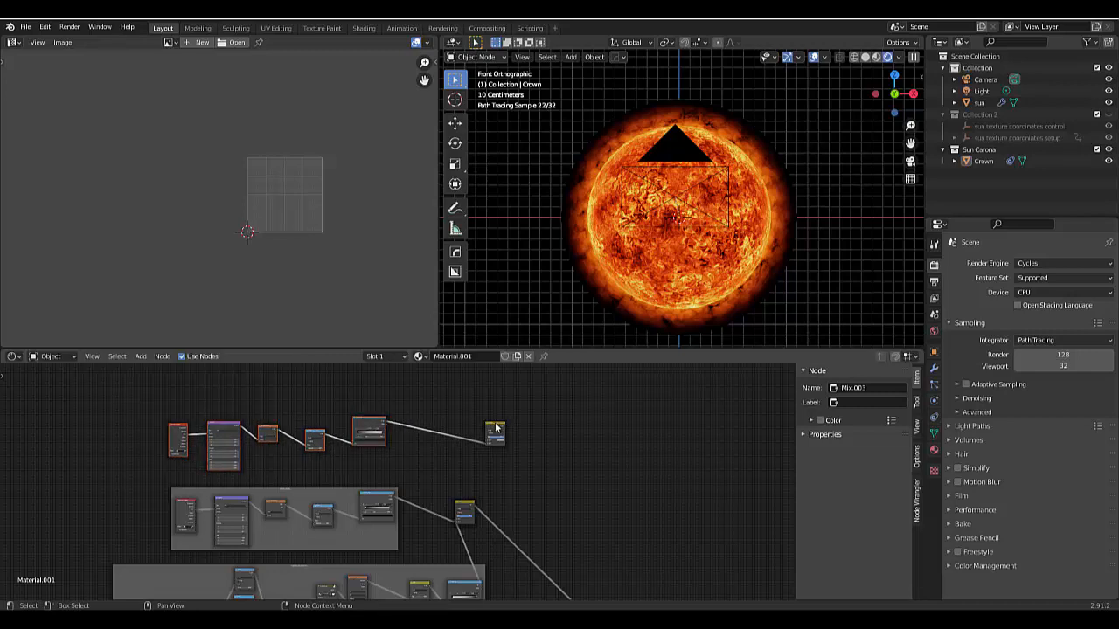
pyautogui.moveTo(495, 428); pyautogui.dragTo(428, 437)
pyautogui.scroll(2, 418, 463)
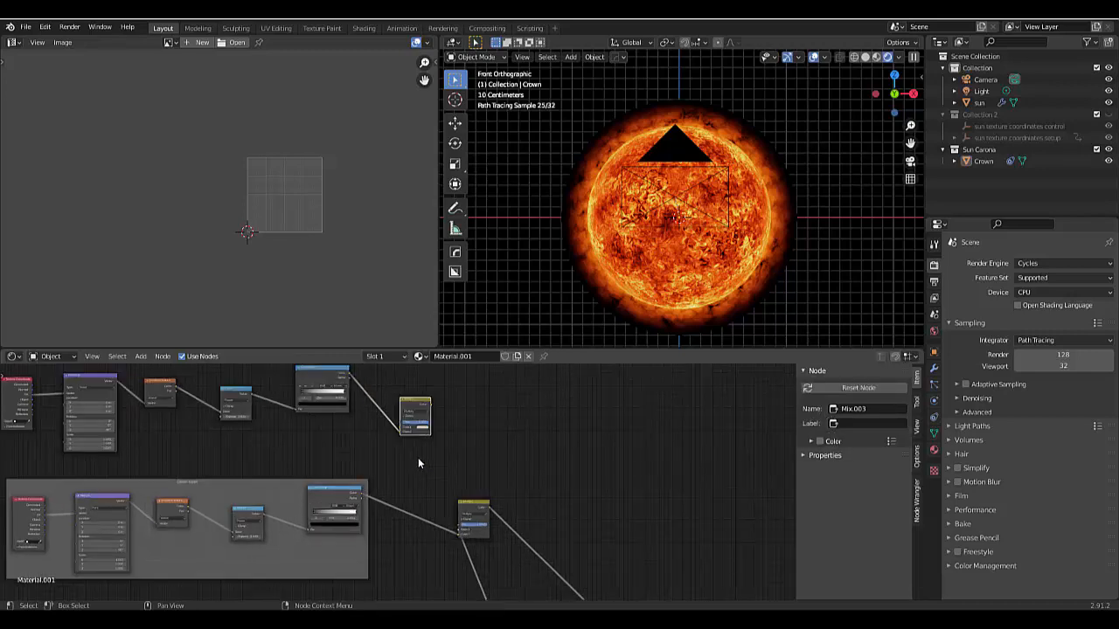
# - Reposition the duplicated Multiply node and link the lower Multiply node's colour output to its free colour input
pyautogui.scroll(1, 418, 463)
pyautogui.moveTo(402, 379); pyautogui.dragTo(464, 394)
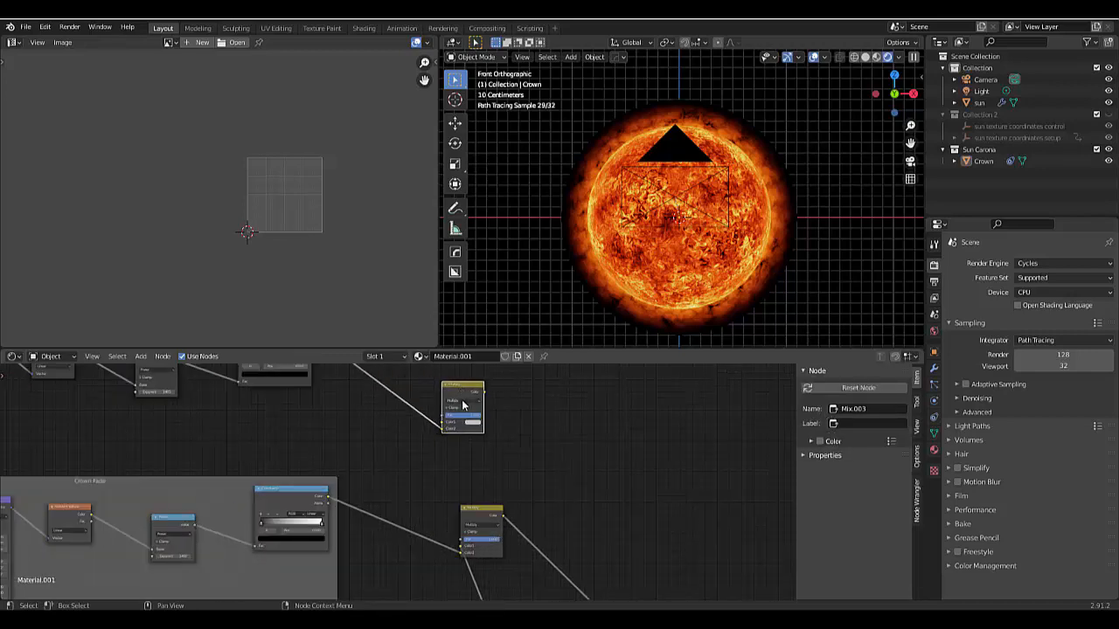
pyautogui.click(462, 400)
pyautogui.moveTo(503, 518); pyautogui.dragTo(441, 428)
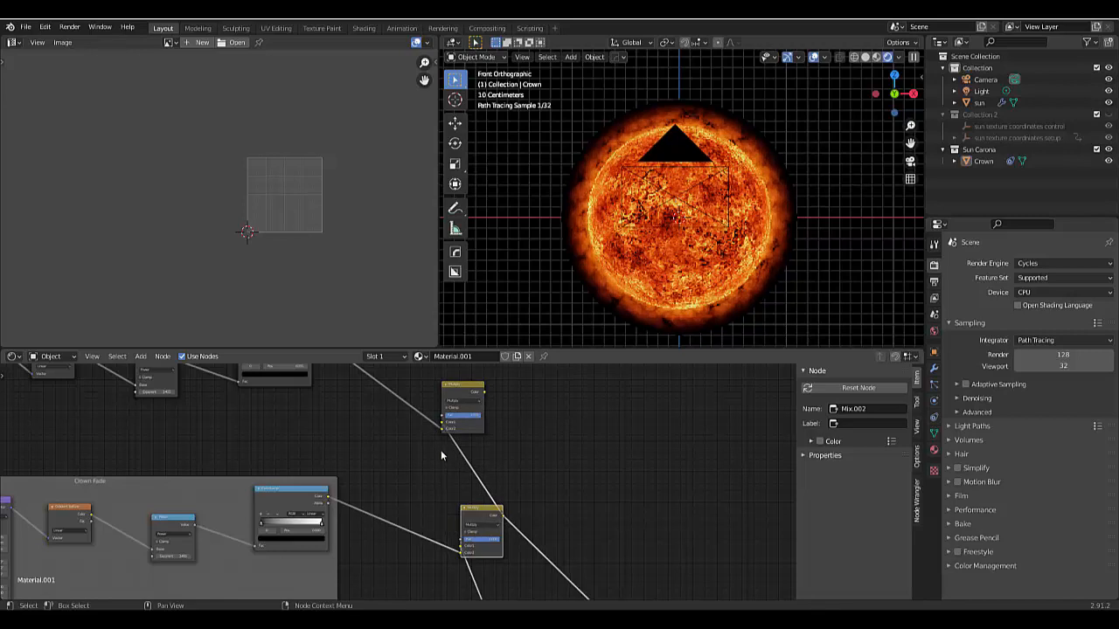
# - Preview the duplicated Multiply node's output on the corona and change its blending mode to Add
pyautogui.click(451, 392)
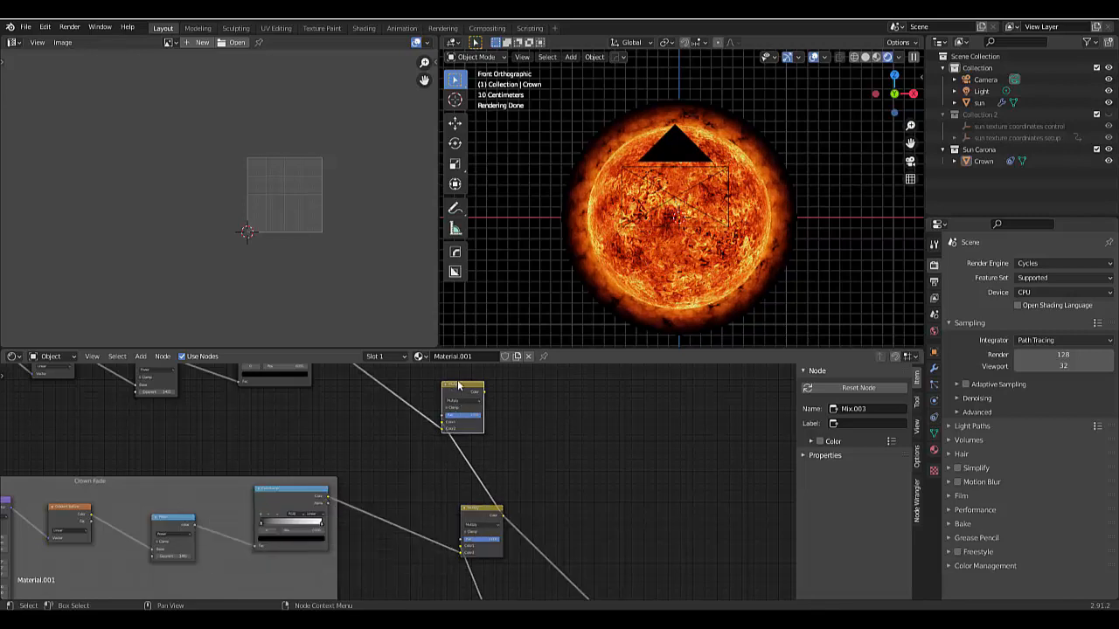
pyautogui.keyDown('ctrl'); pyautogui.keyDown('shift'); pyautogui.click(458, 386); pyautogui.keyUp('shift'); pyautogui.keyUp('ctrl')
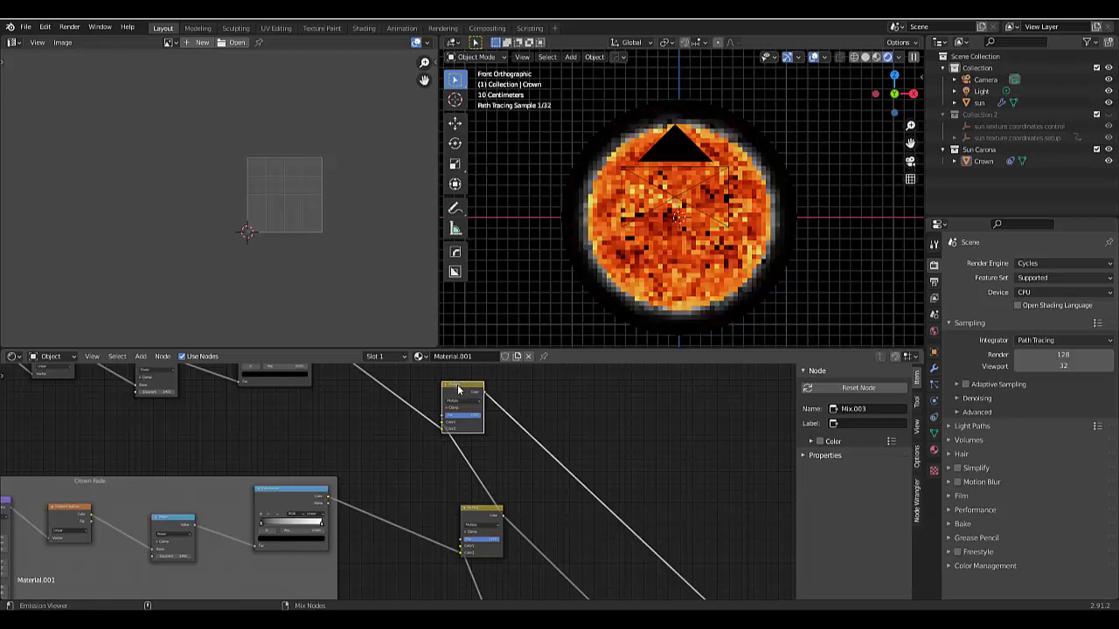
pyautogui.scroll(1, 443, 424)
pyautogui.scroll(4, 443, 423)
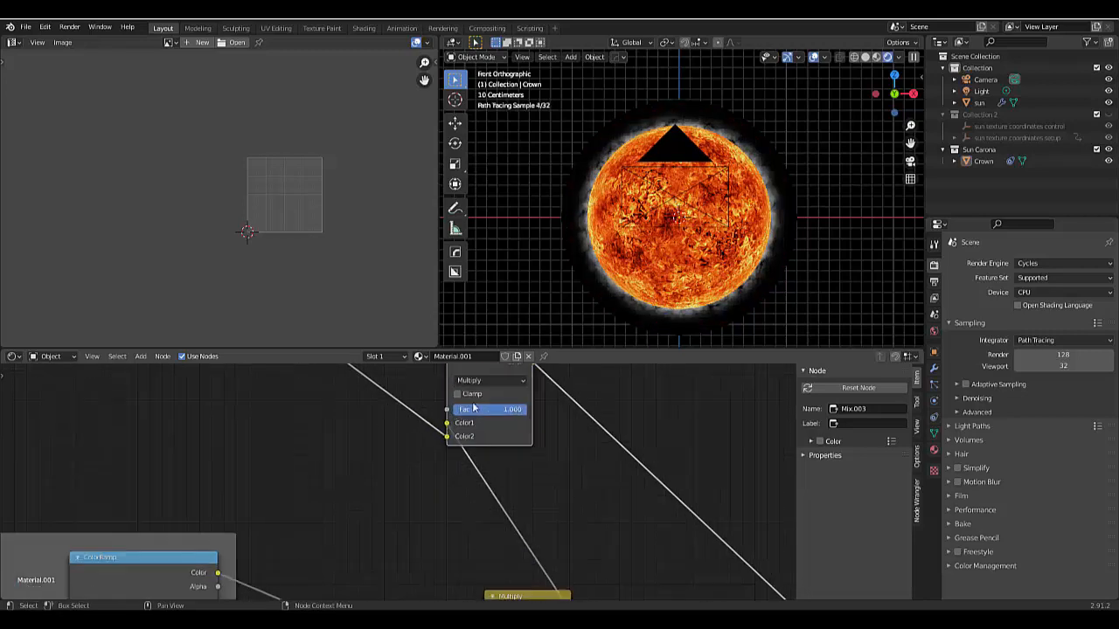
pyautogui.click(487, 373)
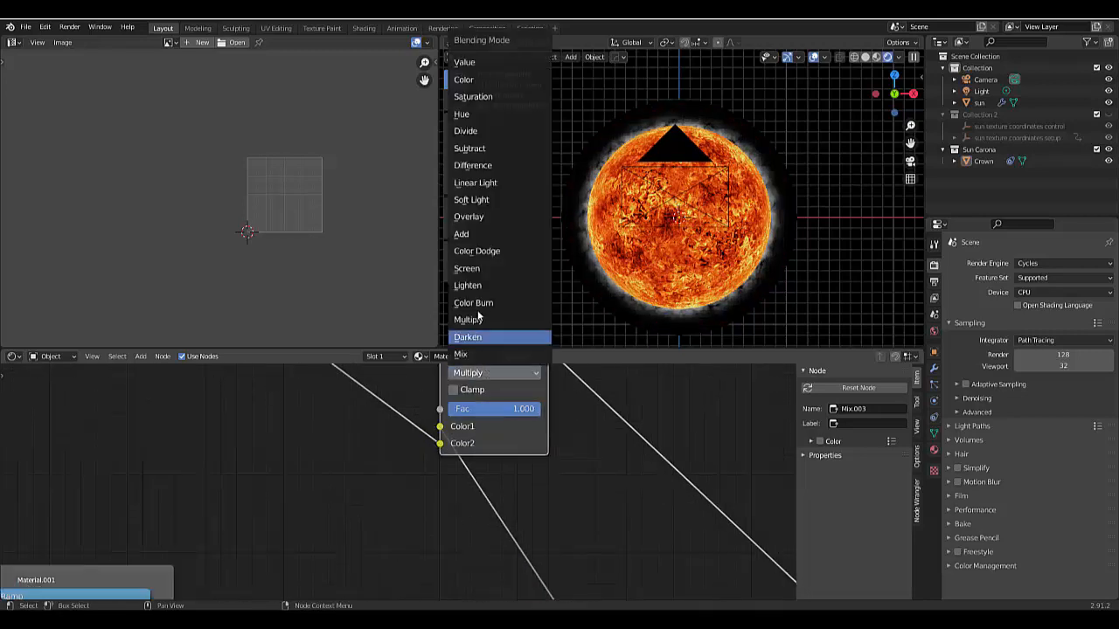
pyautogui.click(473, 234)
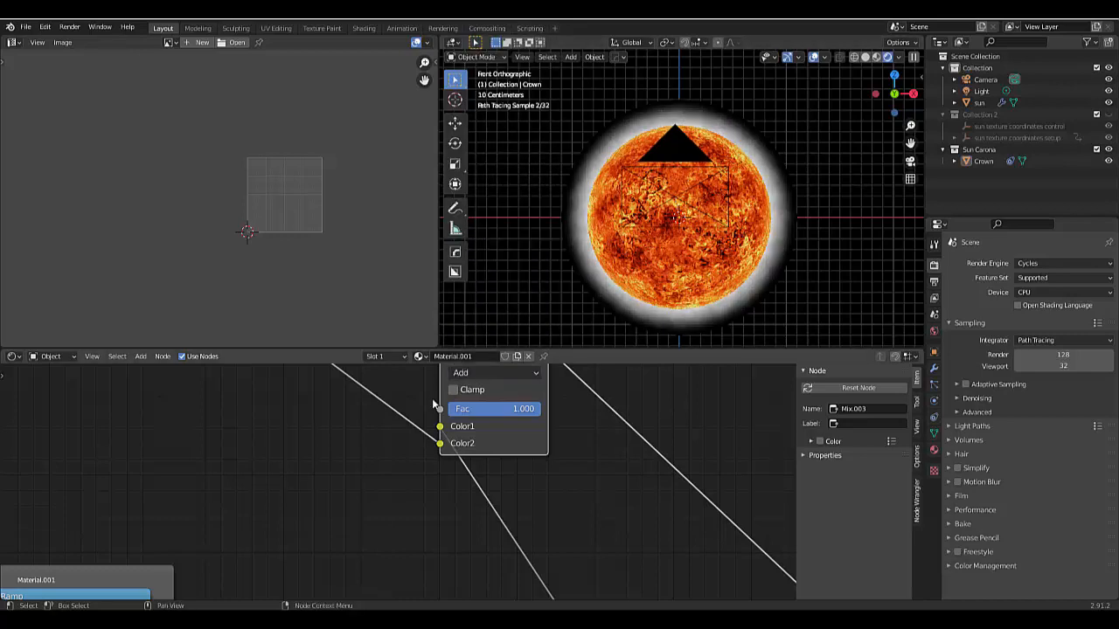
# - Reroute the Add node's output from the Viewer to the Mix Shader's Fac, and reconnect the Mix Shader to the Material Output
pyautogui.scroll(-3, 455, 433)
pyautogui.scroll(-5, 455, 434)
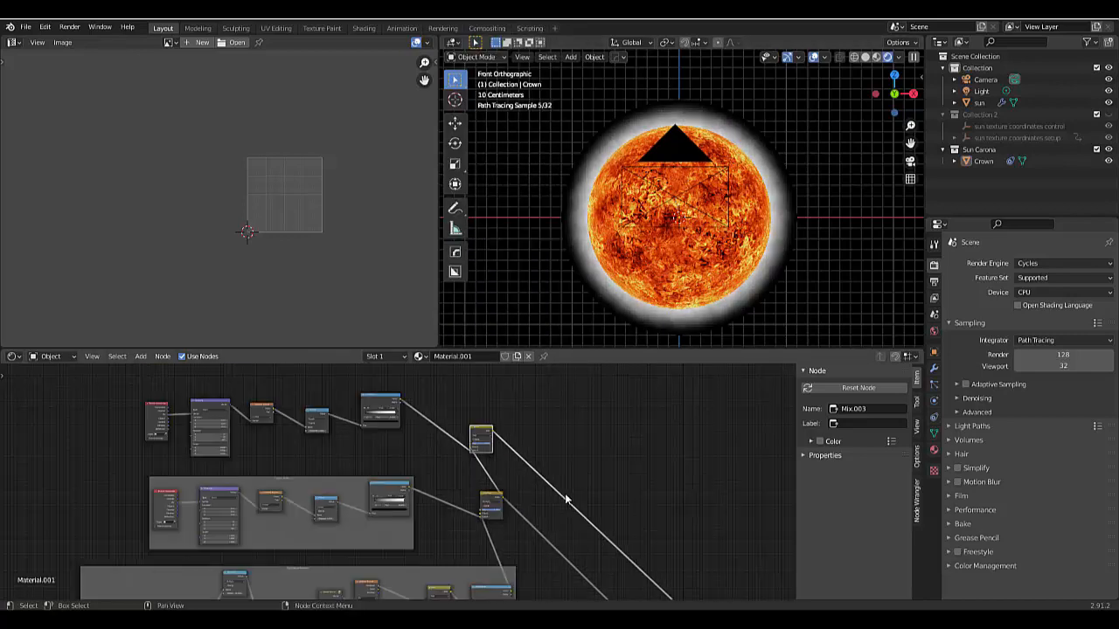
pyautogui.scroll(-4, 585, 494)
pyautogui.scroll(8, 620, 575)
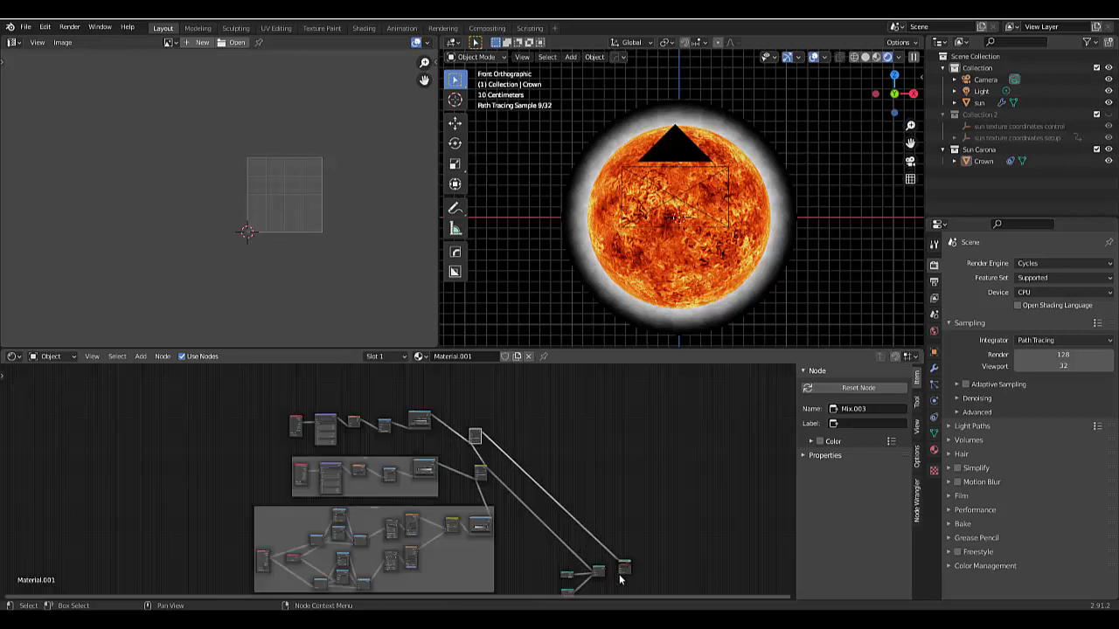
pyautogui.scroll(6, 619, 574)
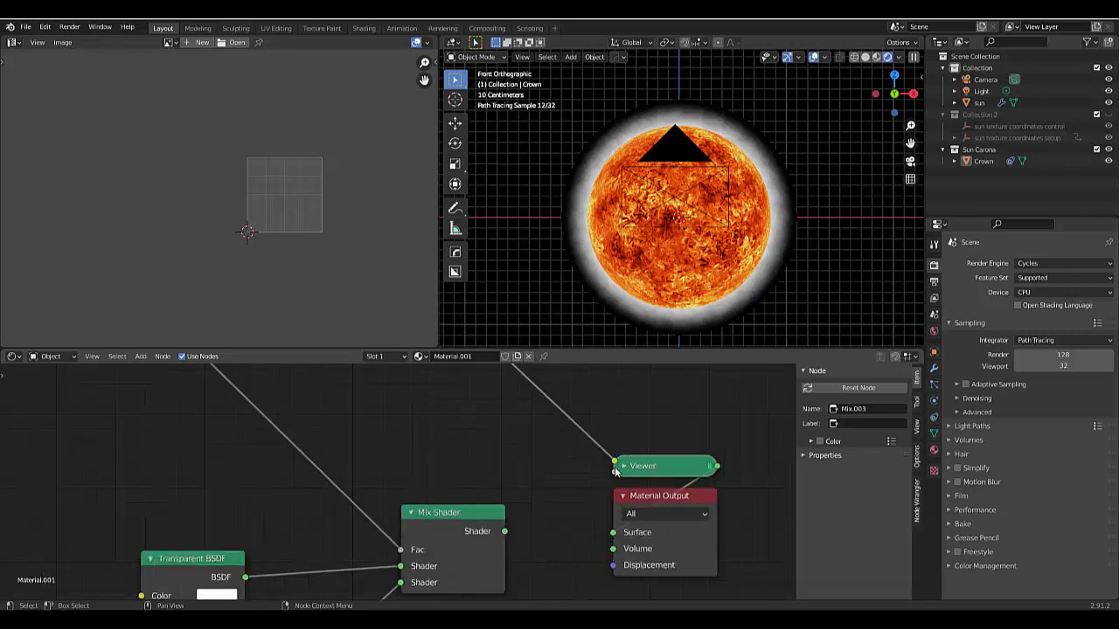
pyautogui.scroll(-3, 552, 487)
pyautogui.scroll(2, 595, 471)
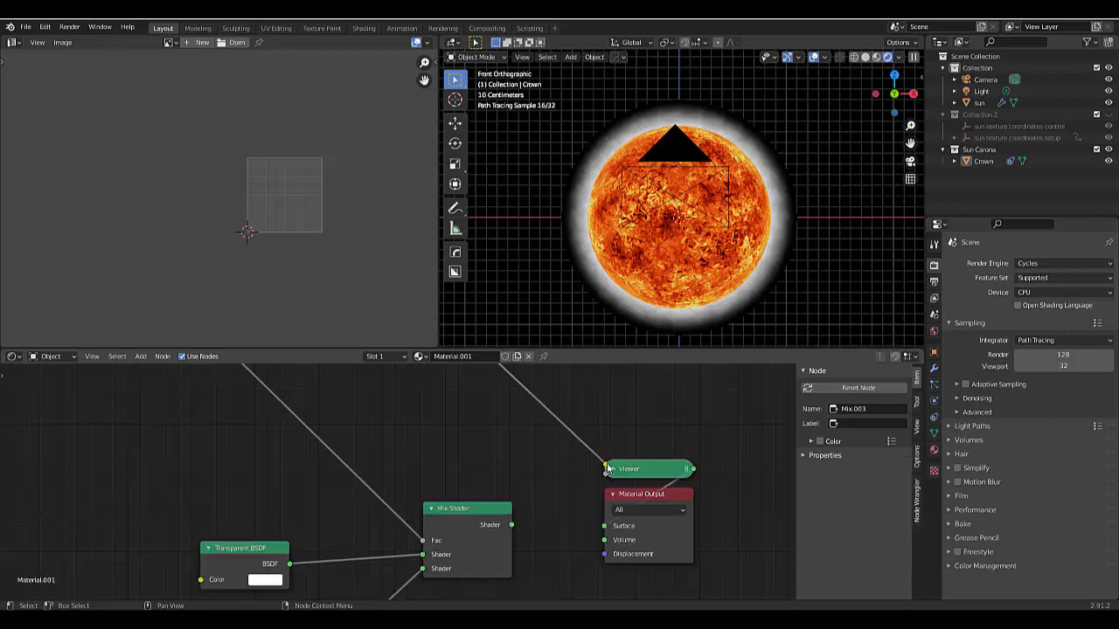
pyautogui.keyDown('ctrl'); pyautogui.keyDown('shift'); pyautogui.click(437, 530); pyautogui.keyUp('shift'); pyautogui.keyUp('ctrl')
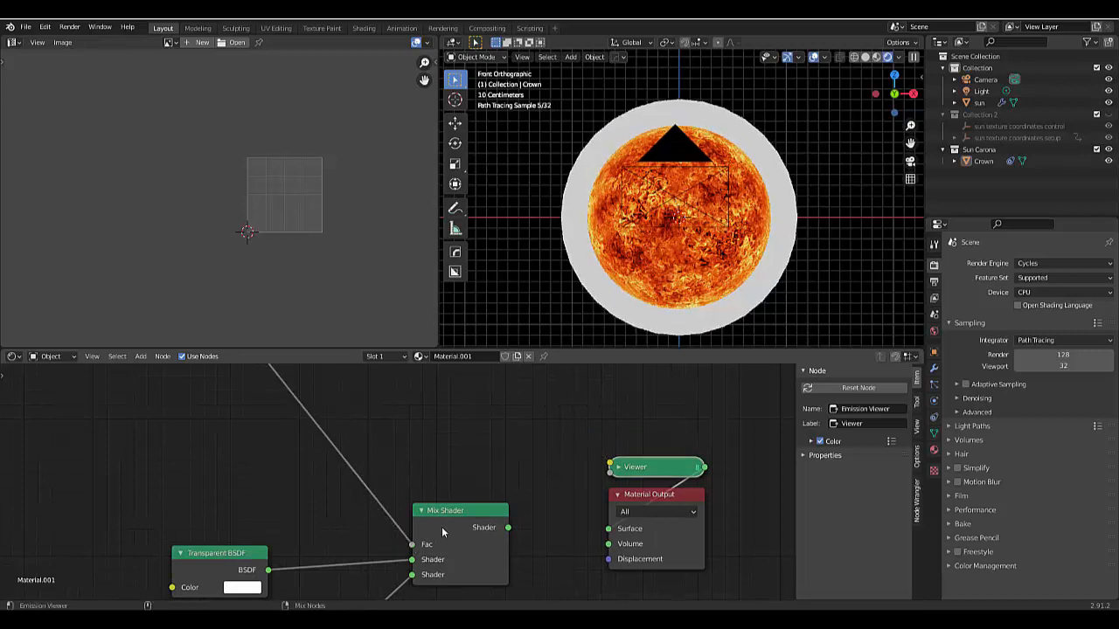
pyautogui.hotkey('ctrl', 'z')
# - Adjust the duplicated gradient's ColorRamp, placing the black stop at 0.273 and the white stop at 1.000
pyautogui.scroll(-8, 592, 470)
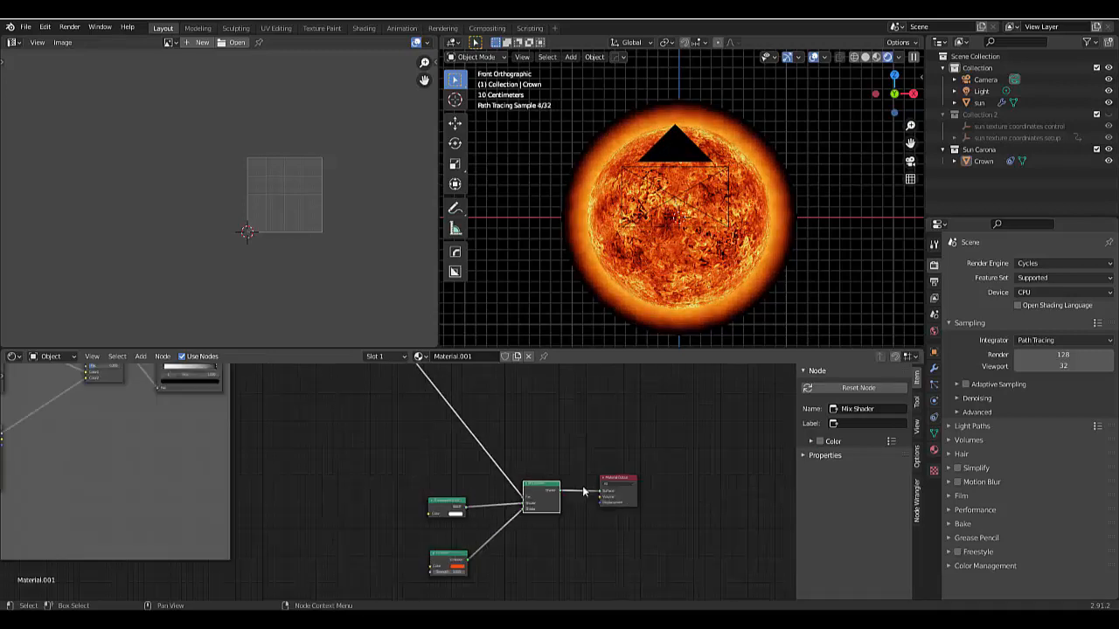
pyautogui.scroll(4, 573, 412)
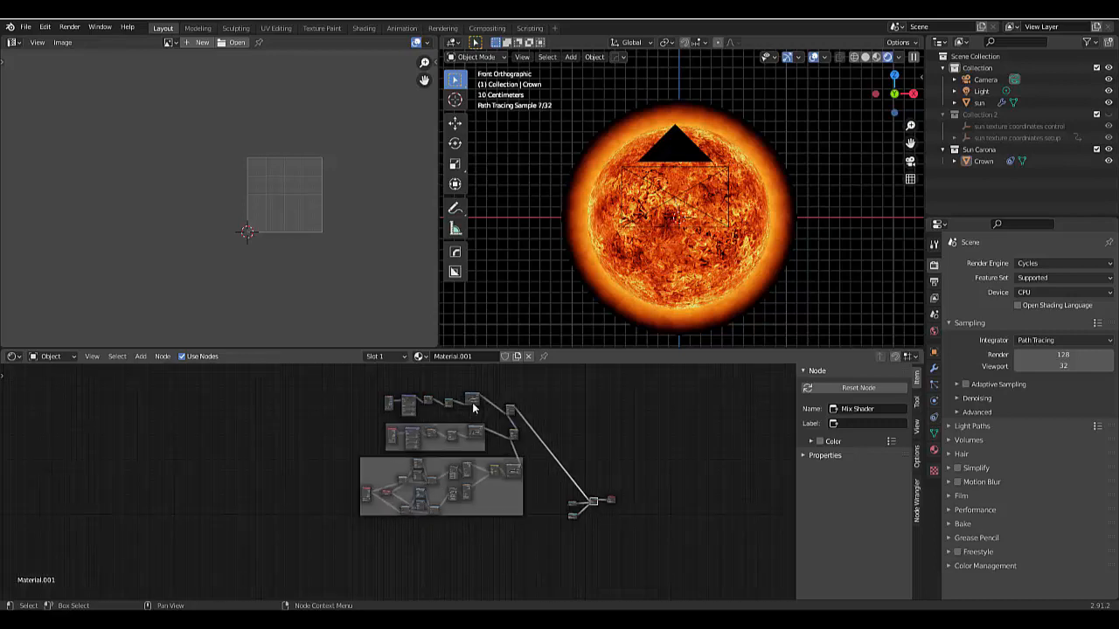
pyautogui.scroll(7, 574, 412)
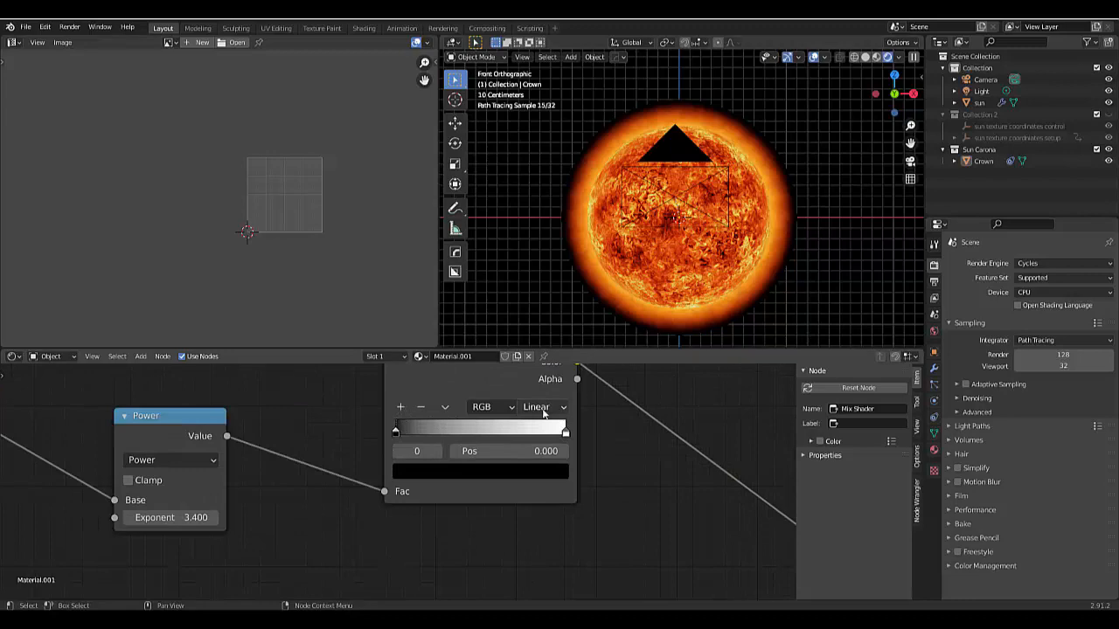
pyautogui.scroll(2, 572, 437)
pyautogui.moveTo(573, 439); pyautogui.dragTo(490, 441)
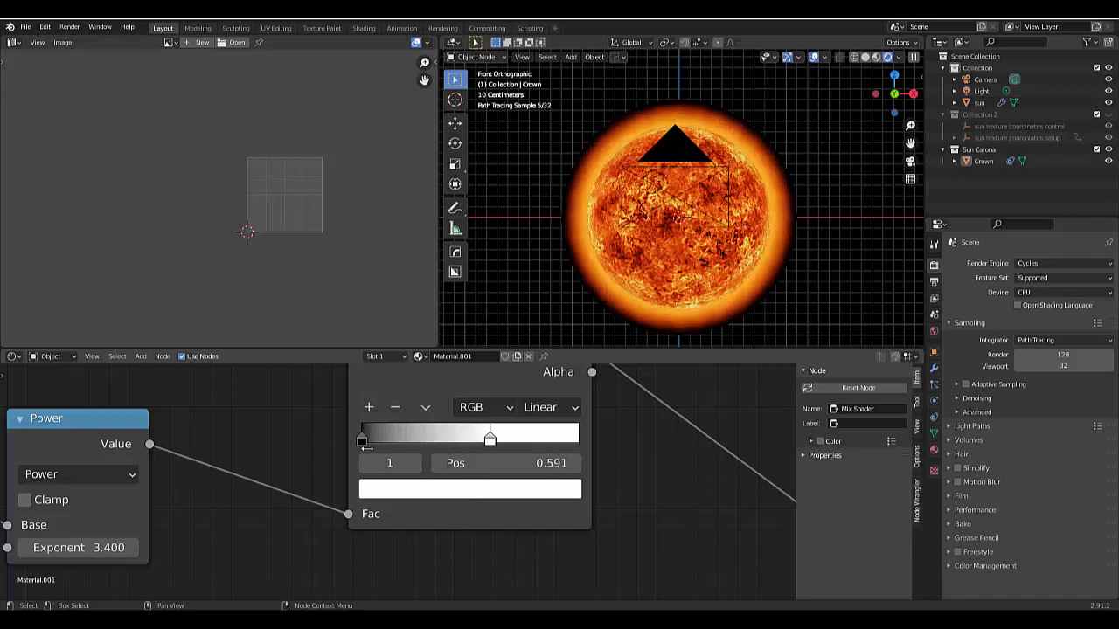
pyautogui.moveTo(361, 436); pyautogui.dragTo(420, 444)
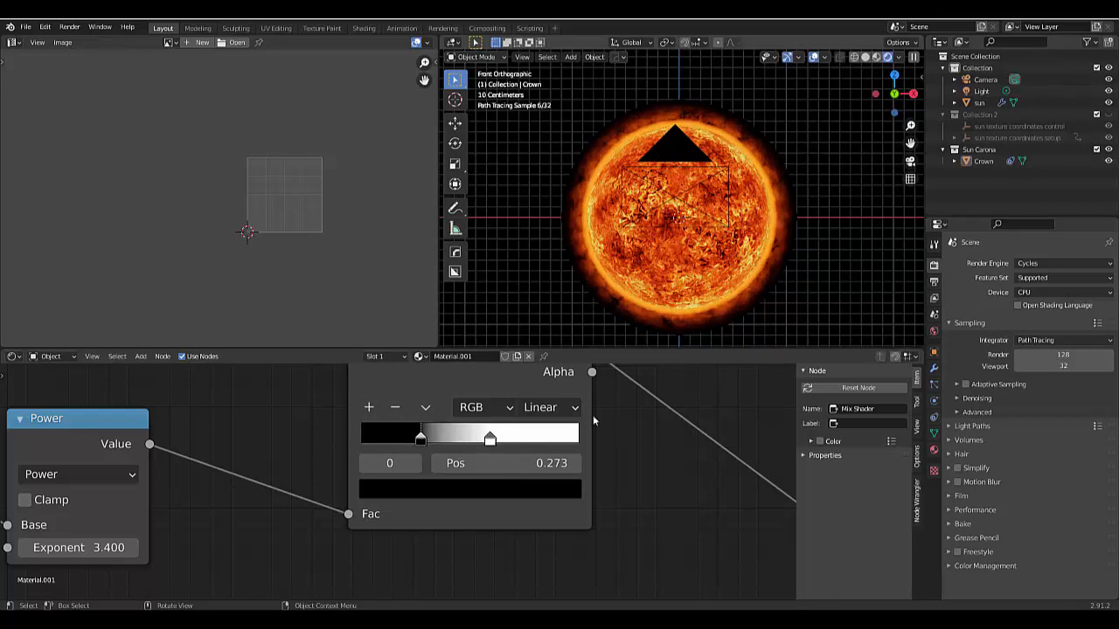
pyautogui.moveTo(490, 438); pyautogui.dragTo(658, 450)
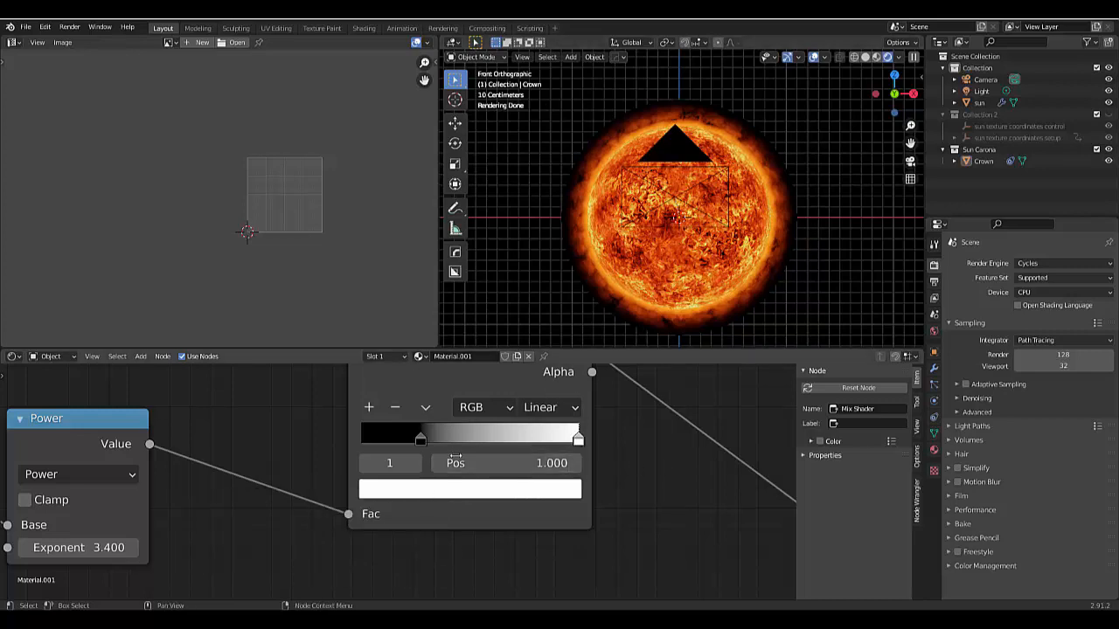
# - Try flipping the duplicated gradient's ColorRamp with the black stop moved to 0, and flip it back to its original direction
pyautogui.moveTo(420, 438); pyautogui.dragTo(361, 438)
pyautogui.click(425, 407)
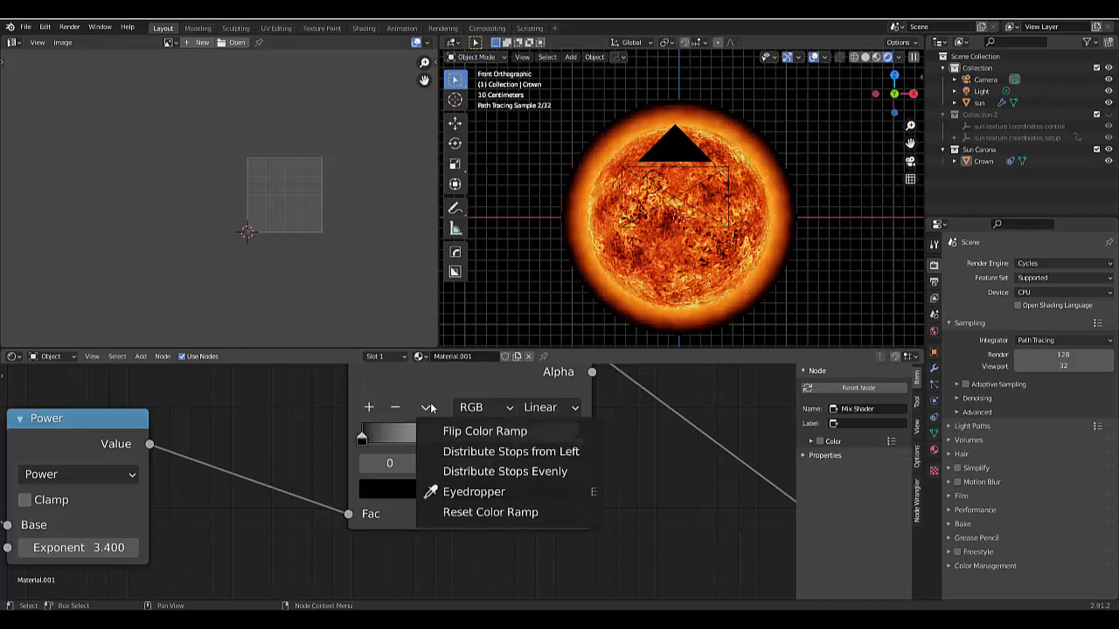
pyautogui.click(454, 429)
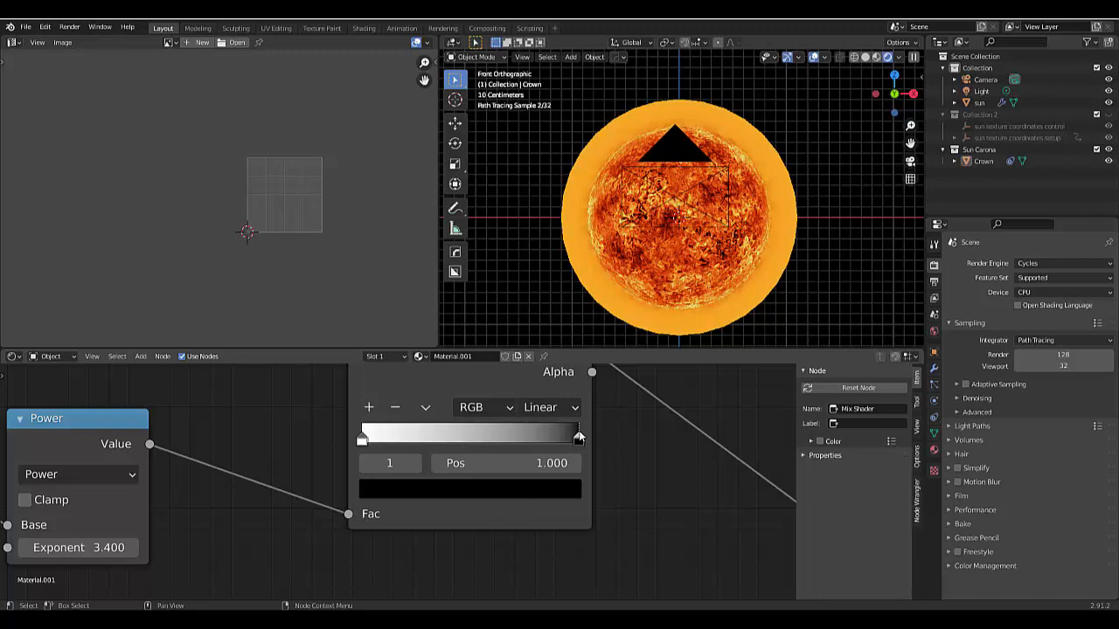
pyautogui.moveTo(579, 441); pyautogui.dragTo(486, 442)
pyautogui.hotkey('ctrl', 'z')
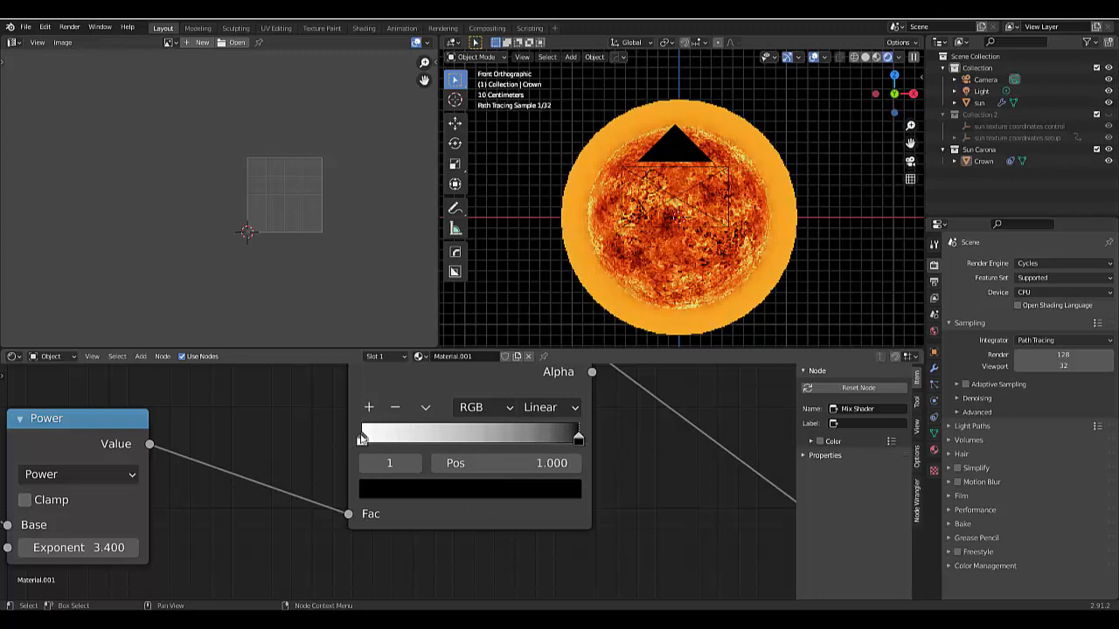
pyautogui.moveTo(362, 439)
pyautogui.mouseDown()
pyautogui.moveTo(546, 438)
pyautogui.moveTo(359, 439)
pyautogui.mouseUp()
pyautogui.click(426, 407)
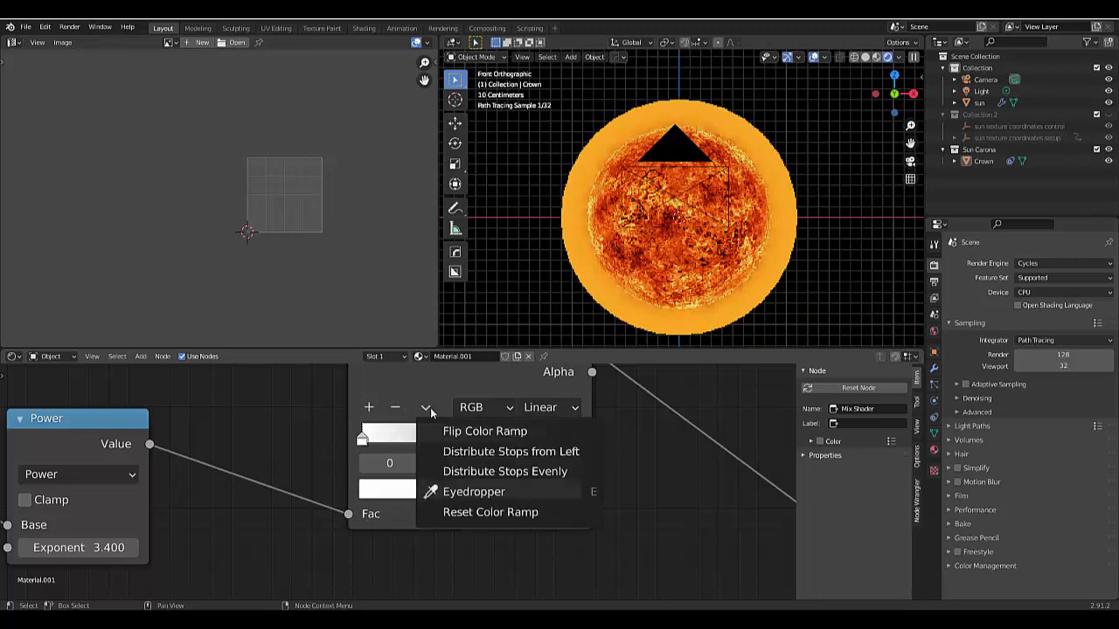
pyautogui.click(450, 429)
# - Try the ColorRamp with the white stop at 1.000 and the black stop at 0.755, inspecting the corona's edge up close
pyautogui.moveTo(579, 439); pyautogui.dragTo(564, 439)
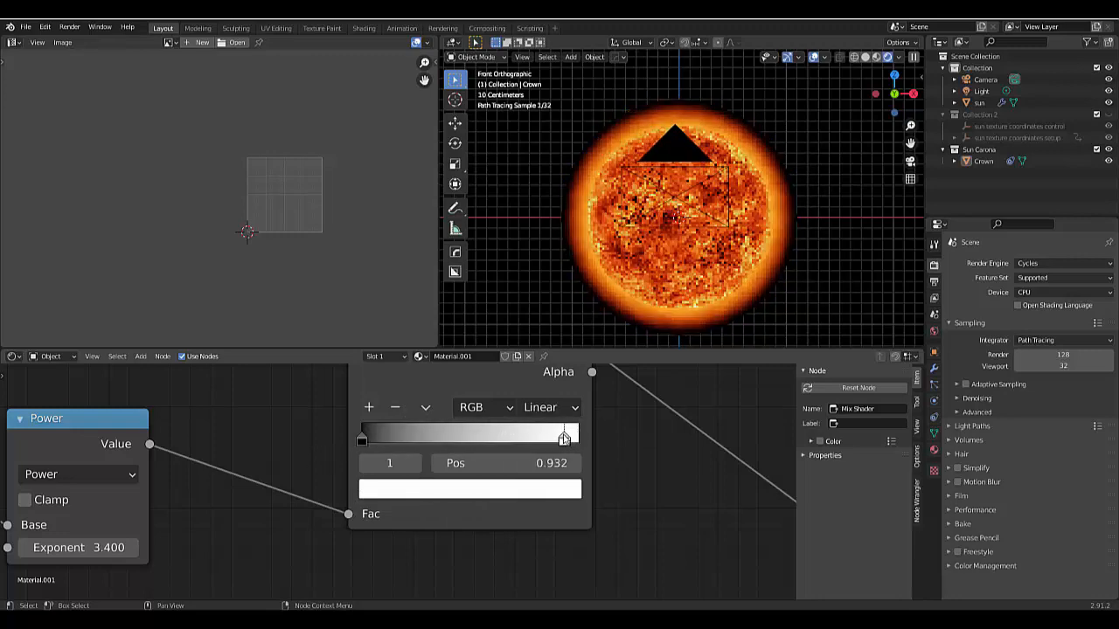
pyautogui.moveTo(478, 438); pyautogui.dragTo(656, 472)
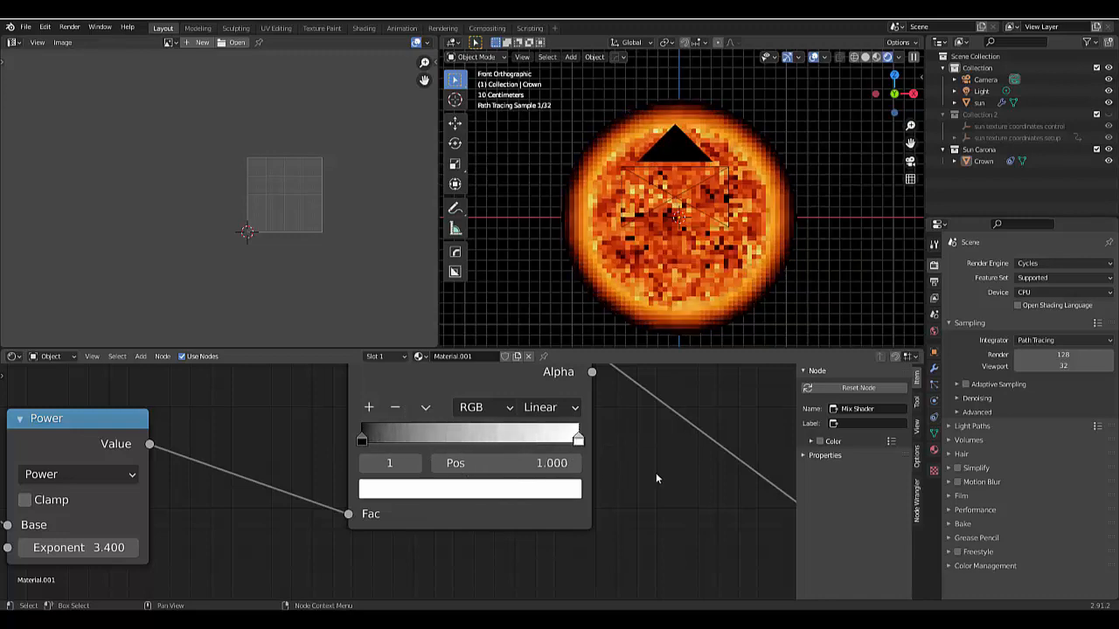
pyautogui.moveTo(361, 437); pyautogui.dragTo(525, 443)
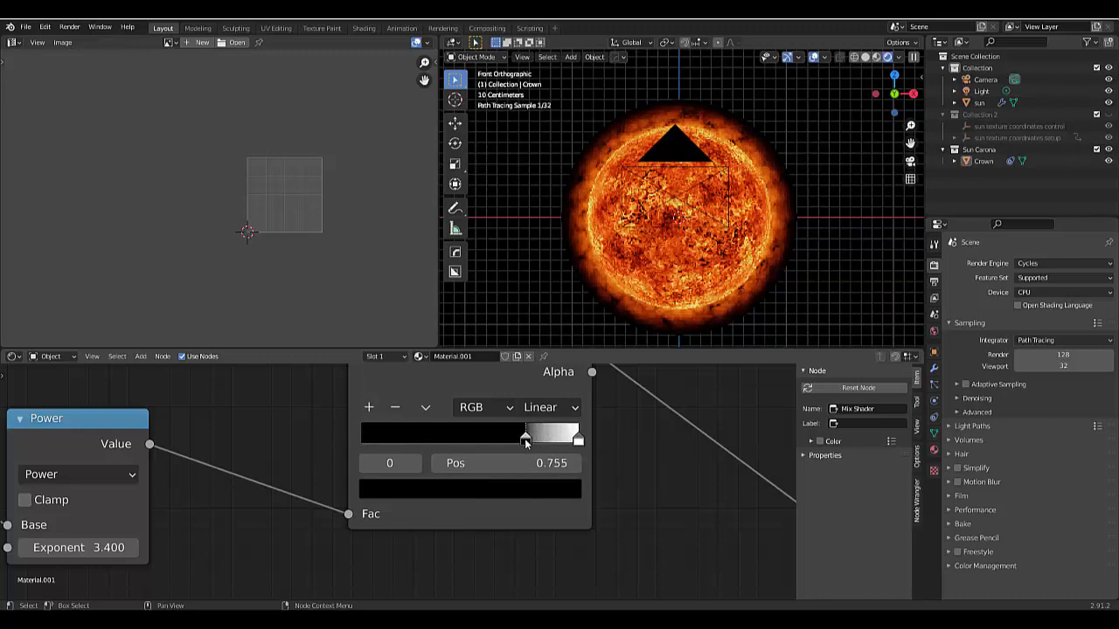
pyautogui.scroll(8, 689, 321)
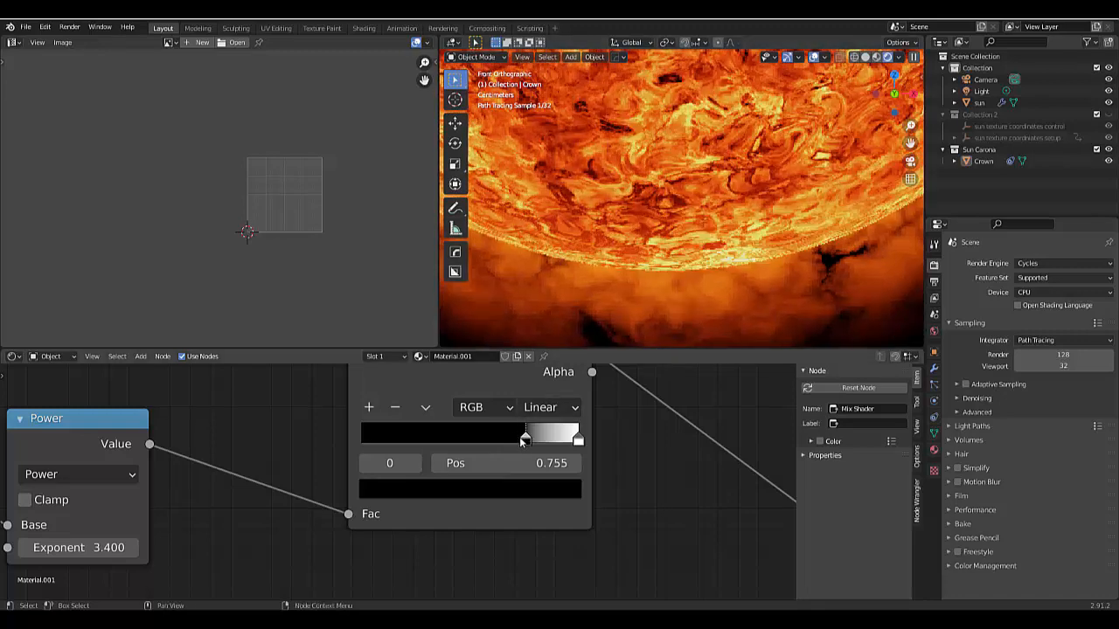
# - Try a softer gradient on the ColorRamp, with the black stop at 0.127 and the white stop at 0.550
pyautogui.moveTo(524, 442); pyautogui.dragTo(408, 480)
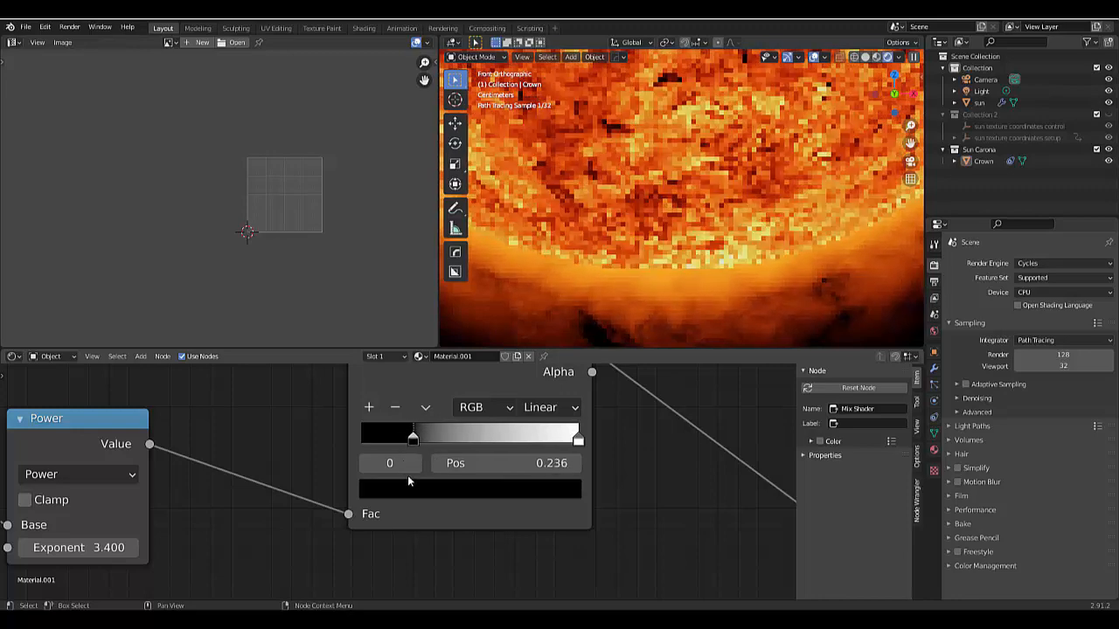
pyautogui.hotkey('ctrl', 'z')
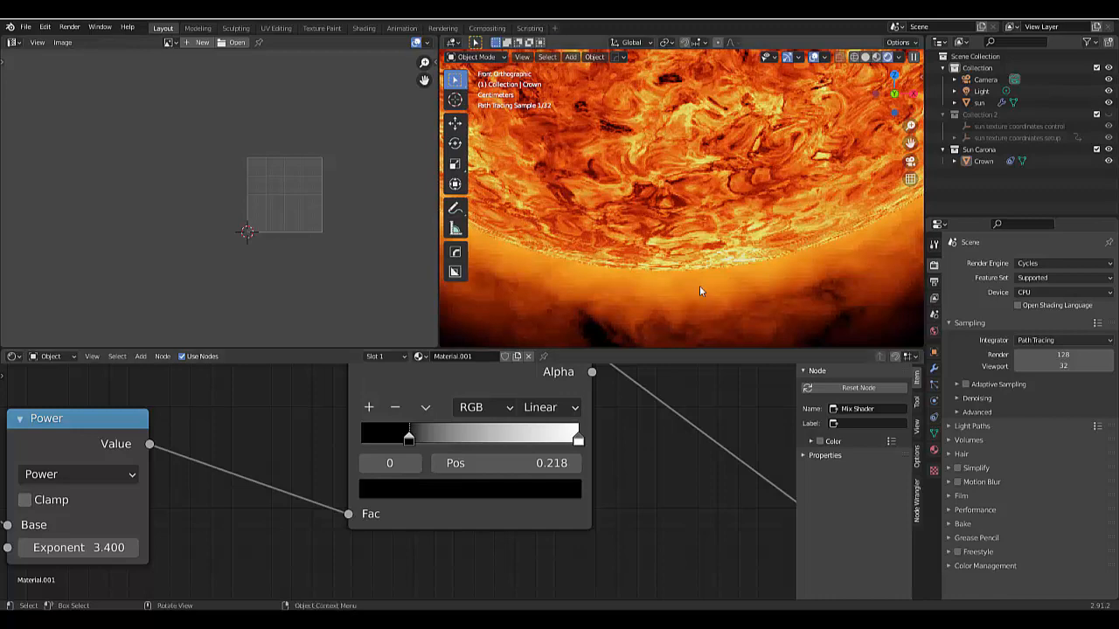
pyautogui.moveTo(579, 437); pyautogui.dragTo(468, 463)
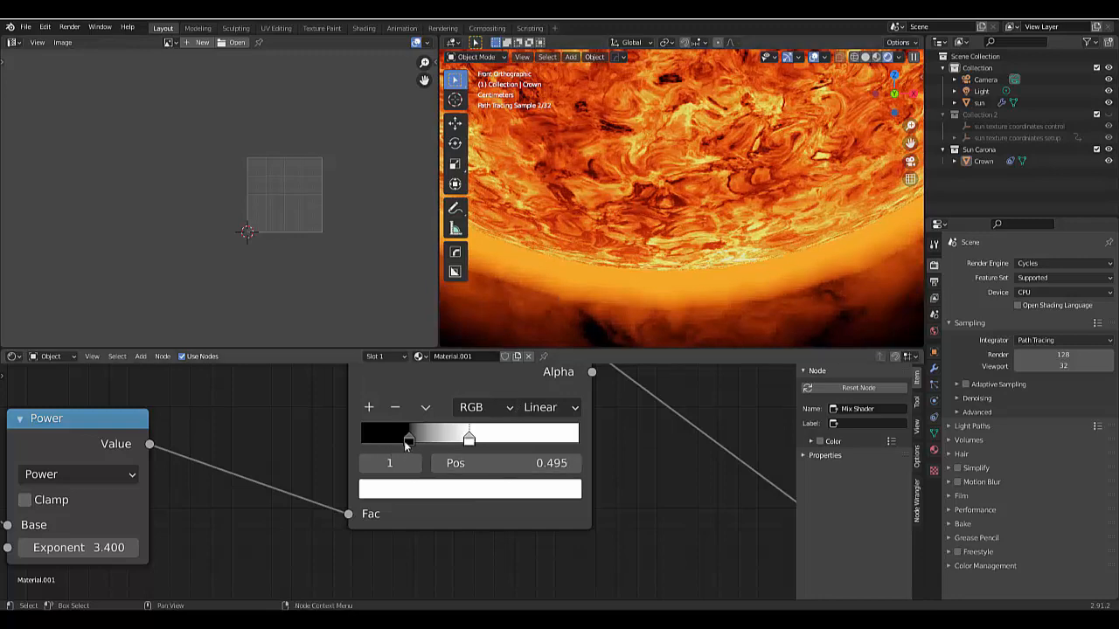
pyautogui.moveTo(409, 440)
pyautogui.mouseDown()
pyautogui.moveTo(367, 439)
pyautogui.moveTo(388, 442)
pyautogui.mouseUp()
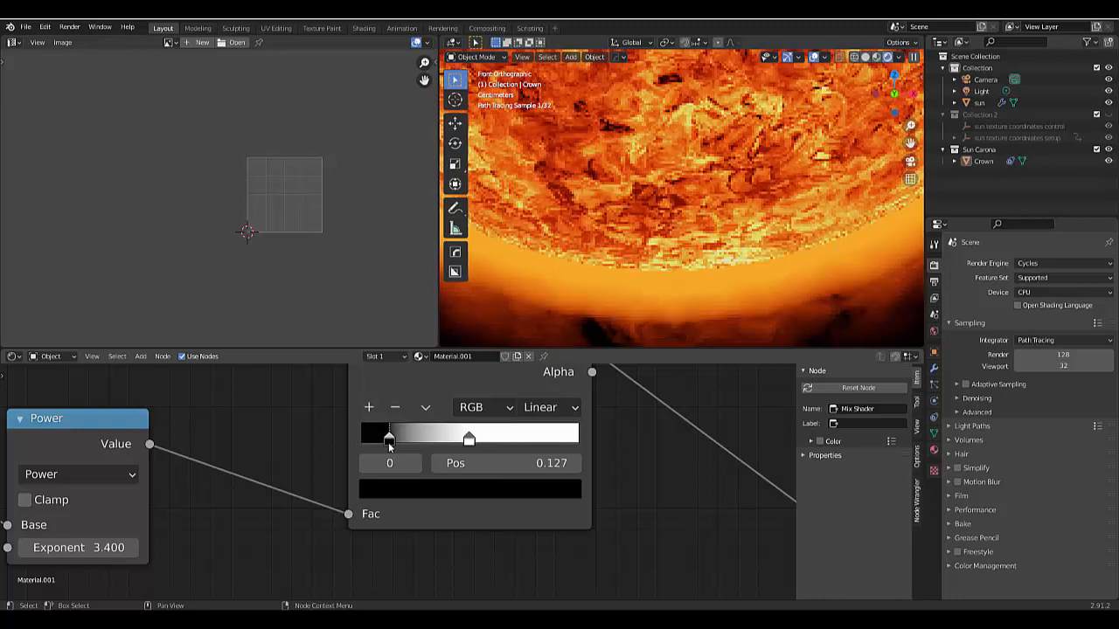
pyautogui.moveTo(467, 439); pyautogui.dragTo(482, 436)
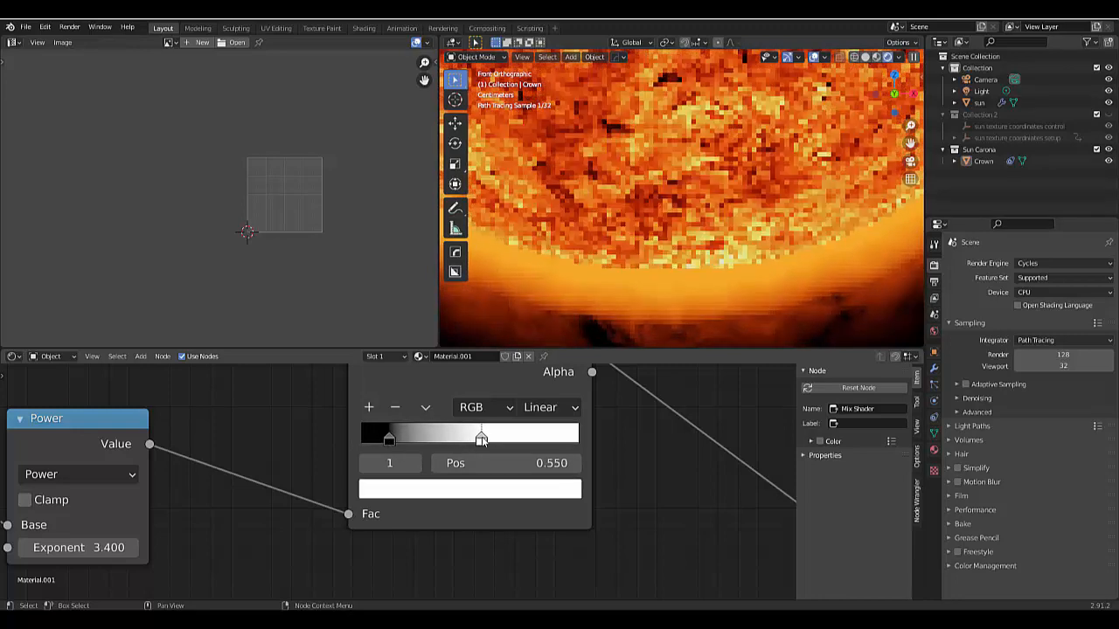
# - Try the ColorRamp's black stop at 0.155 with the white stop at about 0.495, and check the corona's glow
pyautogui.moveTo(380, 441); pyautogui.dragTo(392, 441)
pyautogui.moveTo(482, 437)
pyautogui.mouseDown()
pyautogui.moveTo(579, 437)
pyautogui.moveTo(484, 448)
pyautogui.mouseUp()
pyautogui.moveTo(395, 440)
pyautogui.mouseDown()
pyautogui.moveTo(446, 442)
pyautogui.moveTo(394, 449)
pyautogui.mouseUp()
pyautogui.scroll(-8, 673, 260)
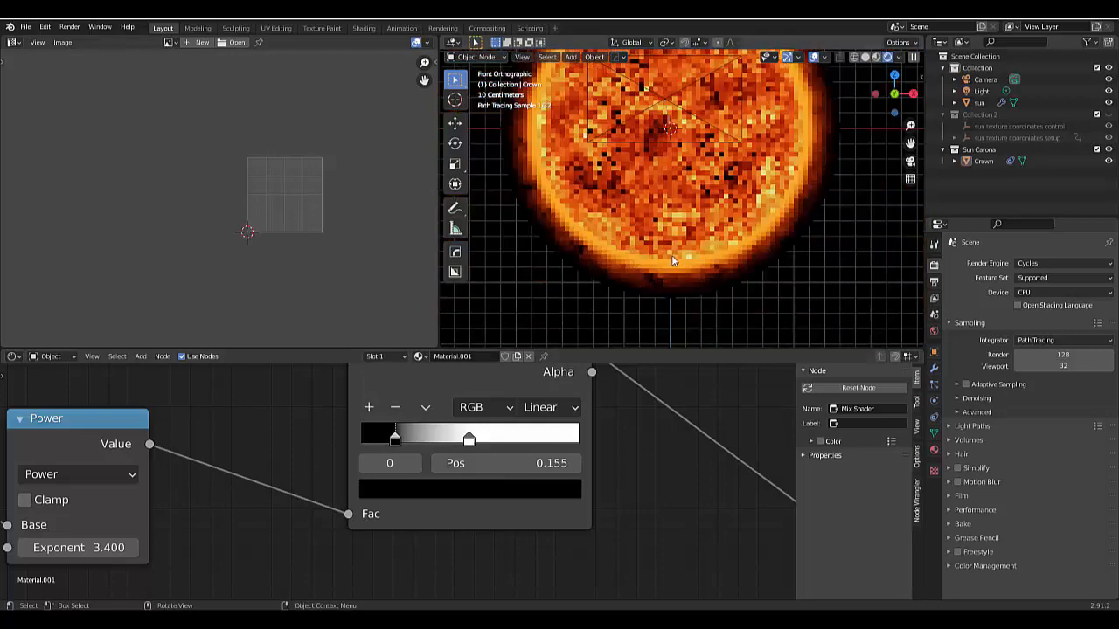
pyautogui.scroll(-2, 673, 260)
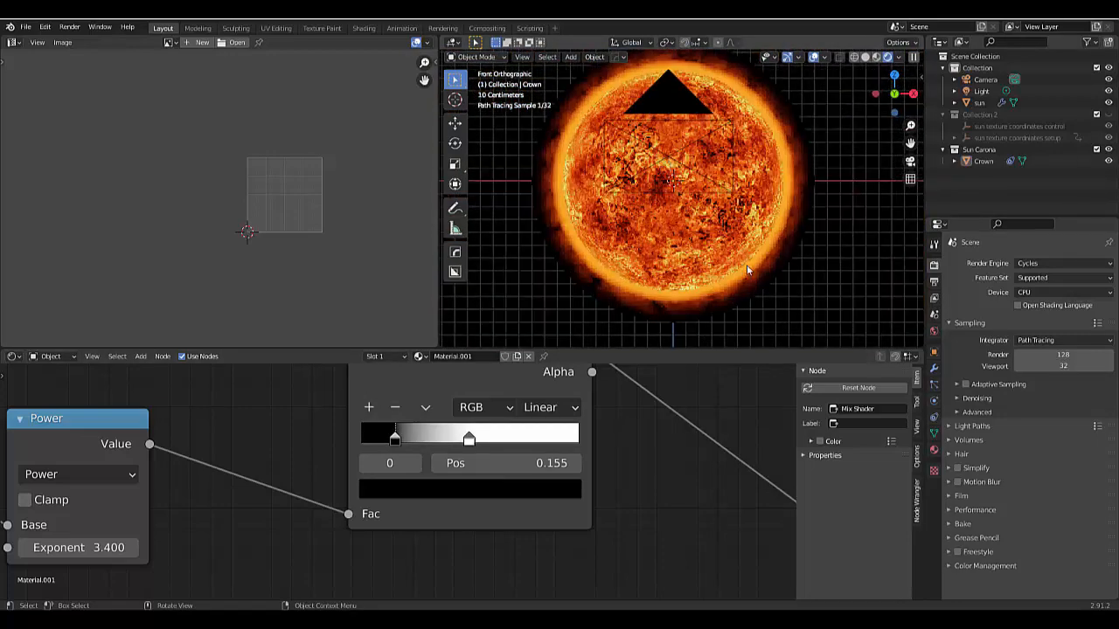
pyautogui.scroll(5, 654, 302)
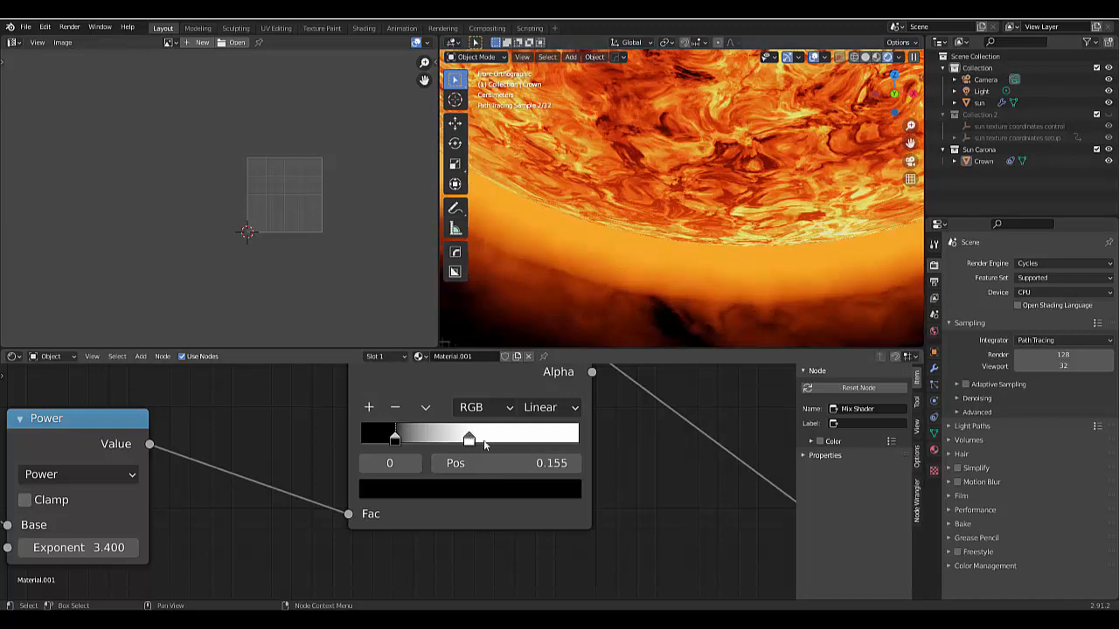
# - Narrow the ColorRamp's falloff by placing the white stop at 0.577 and the black stop a short distance before it
pyautogui.moveTo(470, 438); pyautogui.dragTo(594, 440)
pyautogui.moveTo(393, 438); pyautogui.dragTo(445, 439)
pyautogui.moveTo(578, 441); pyautogui.dragTo(487, 437)
pyautogui.scroll(-6, 753, 319)
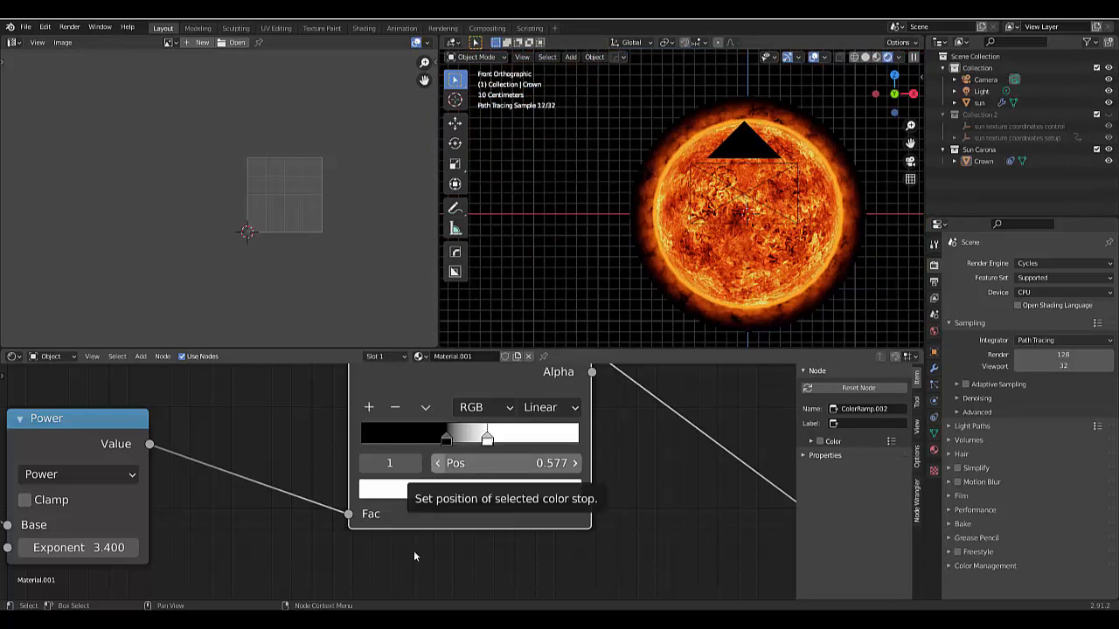
# - Try an exponent of 4.400 on the duplicated gradient's Power node and undo it
pyautogui.scroll(-1, 428, 539)
pyautogui.scroll(-2, 443, 527)
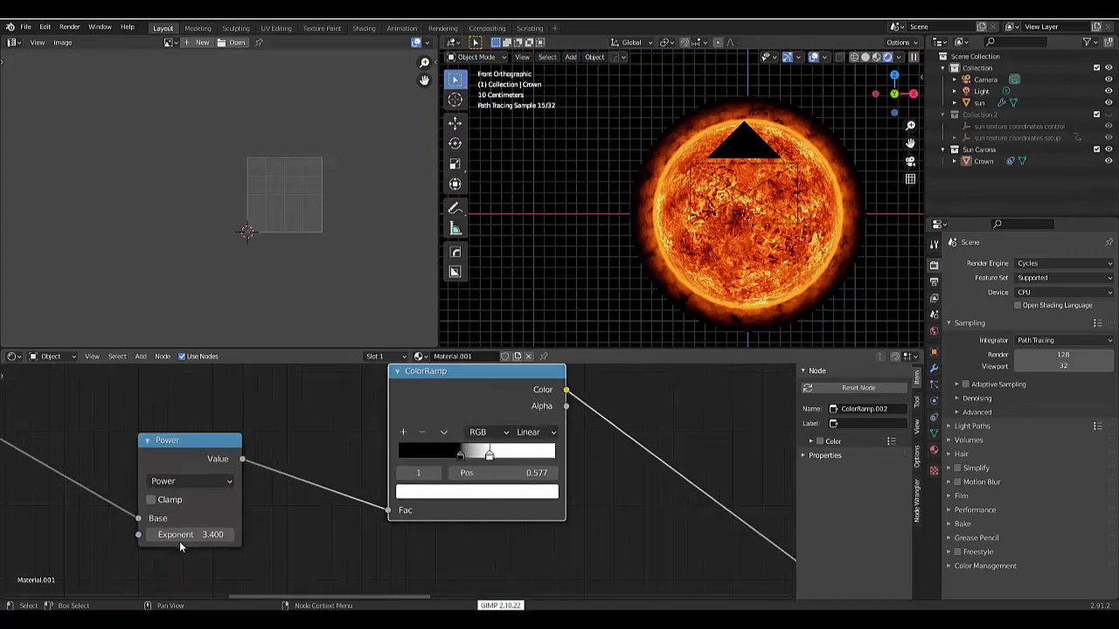
pyautogui.scroll(3, 180, 542)
pyautogui.moveTo(223, 512)
pyautogui.mouseDown()
pyautogui.moveTo(253, 511)
pyautogui.moveTo(174, 511)
pyautogui.moveTo(238, 511)
pyautogui.mouseUp()
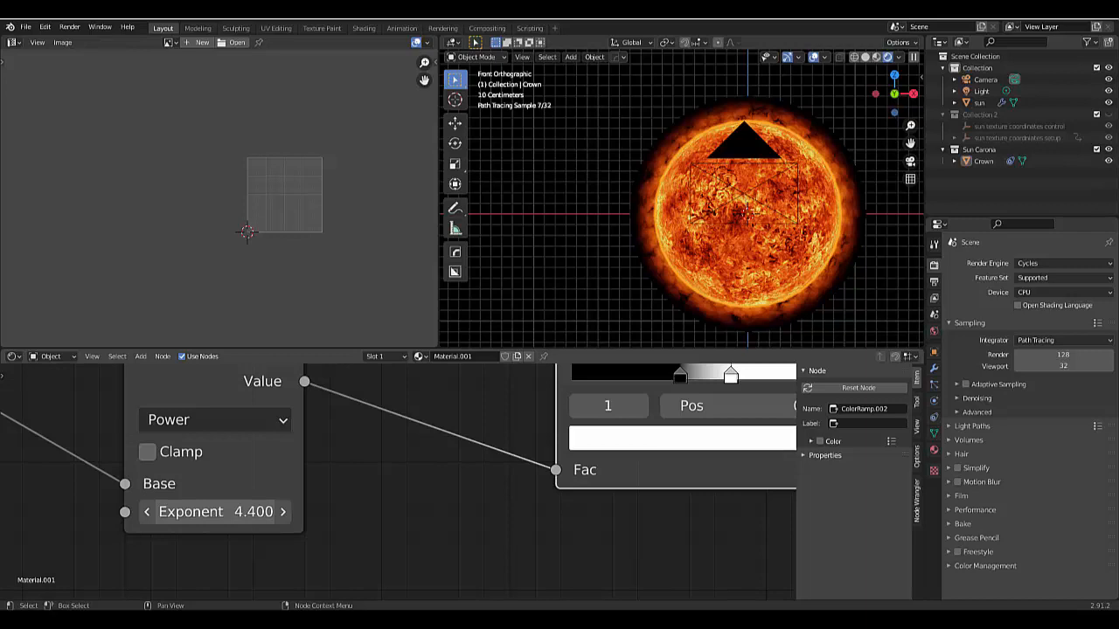
pyautogui.hotkey('ctrl', 'z')
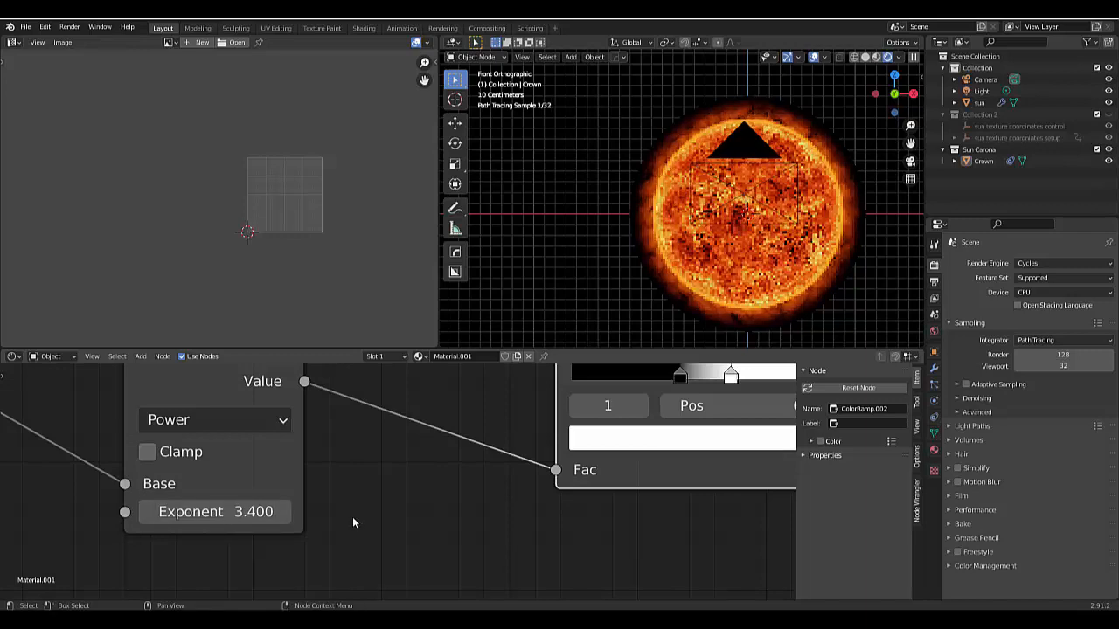
pyautogui.click(214, 511)
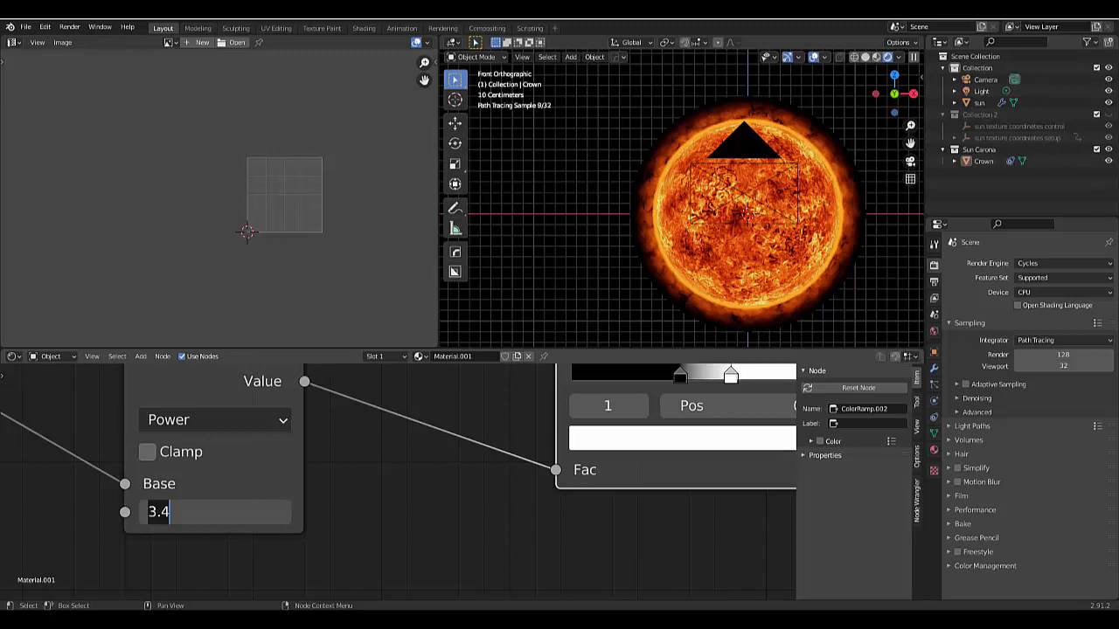
pyautogui.press('Return')
# - Try an exponent of 4 on the Power node while viewing the corona's edge up close
pyautogui.scroll(8, 542, 176)
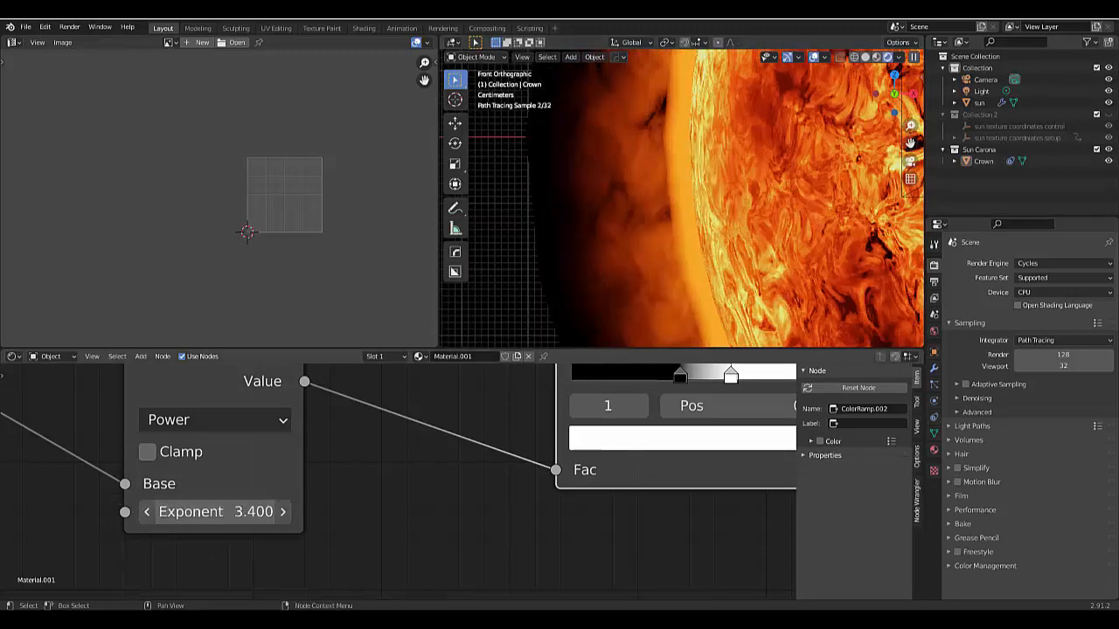
pyautogui.click(219, 514)
pyautogui.write('4')
pyautogui.press('Return')
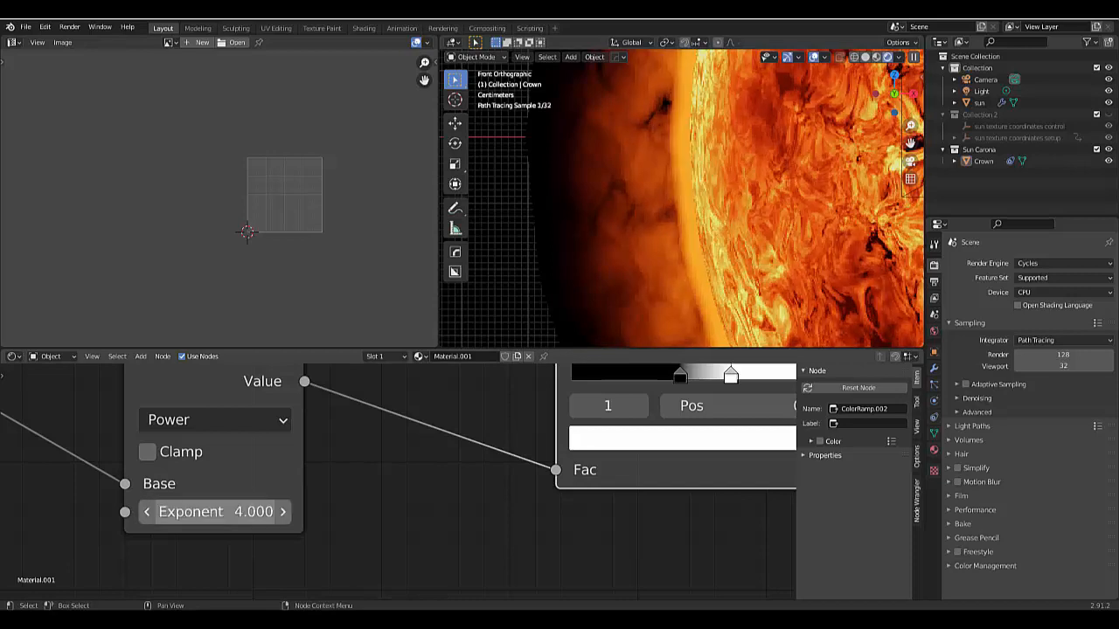
# - Set the Power node's exponent to 4.5 and check the corona around the whole sun
pyautogui.click(218, 513)
pyautogui.write('4')
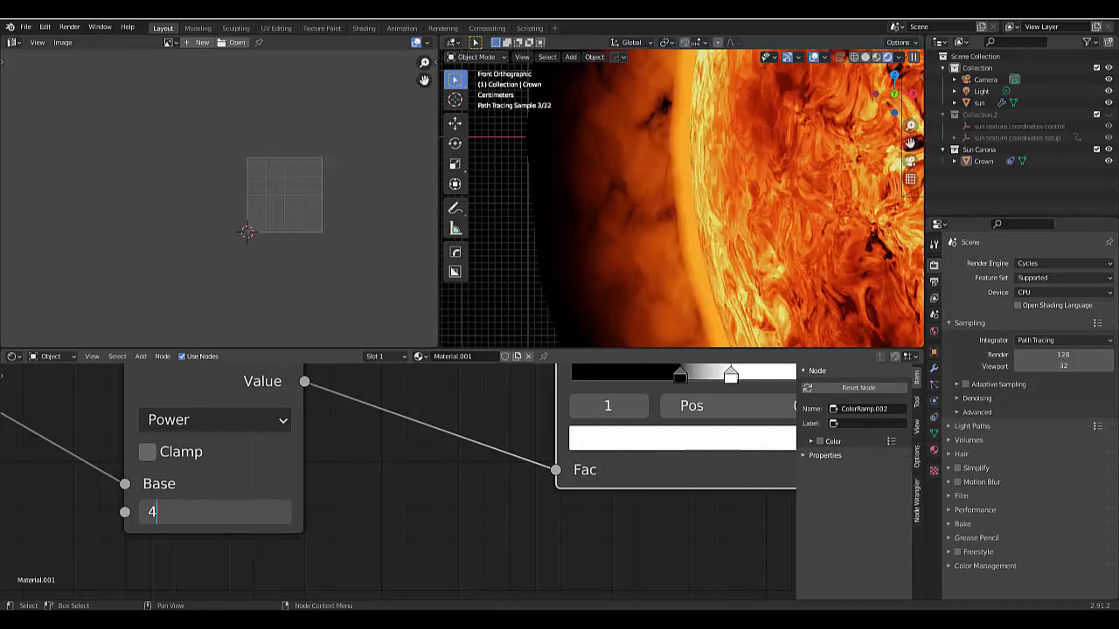
pyautogui.write('.5')
pyautogui.press('Return')
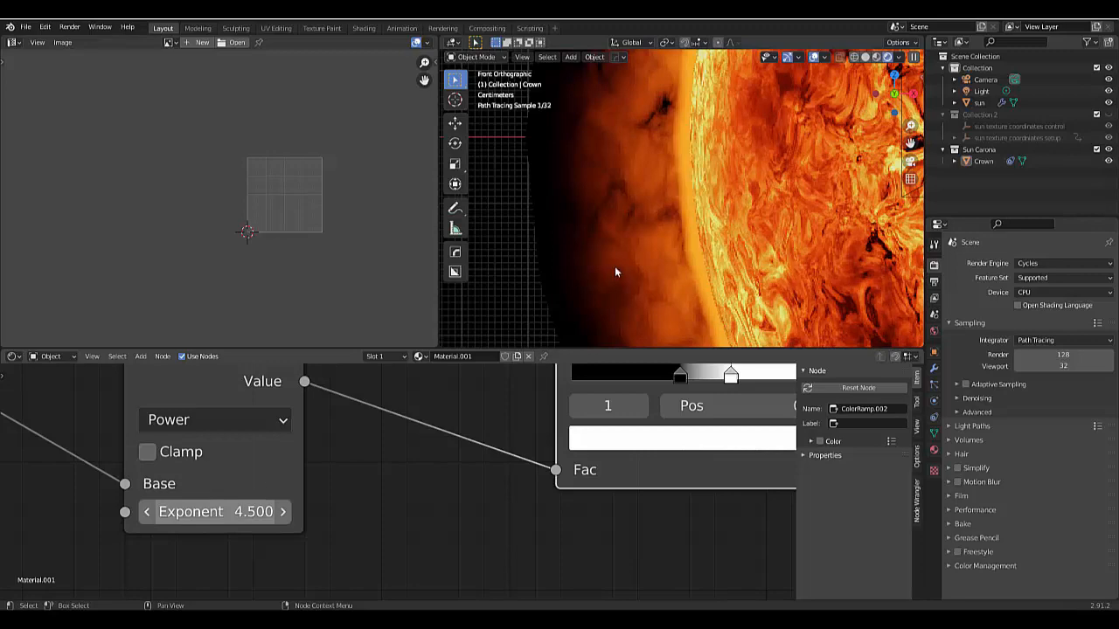
pyautogui.scroll(-8, 658, 204)
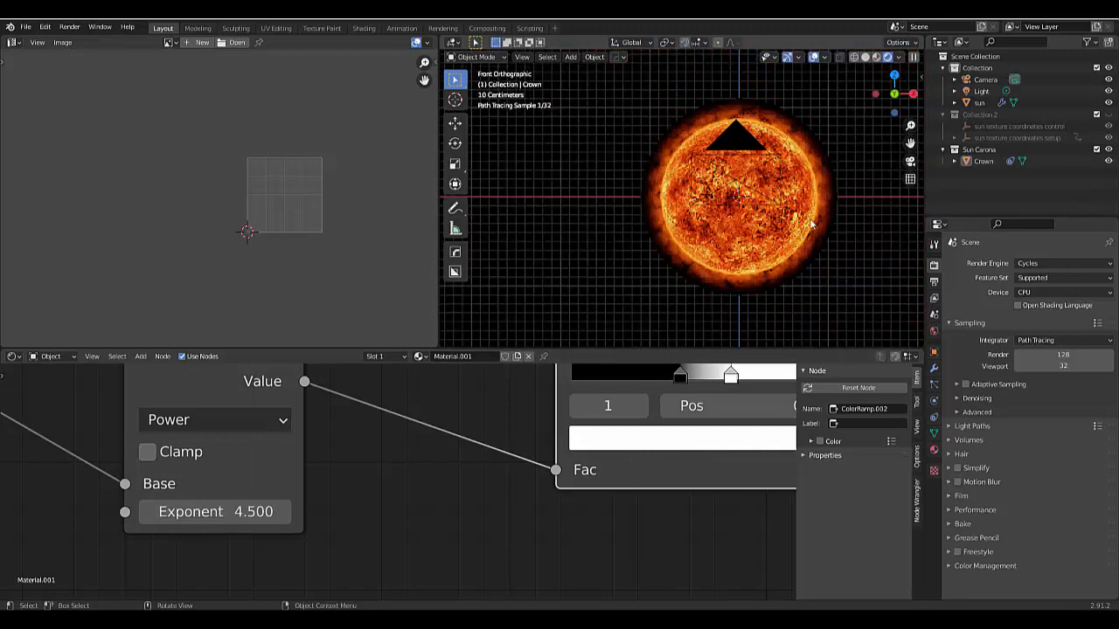
pyautogui.scroll(1, 811, 225)
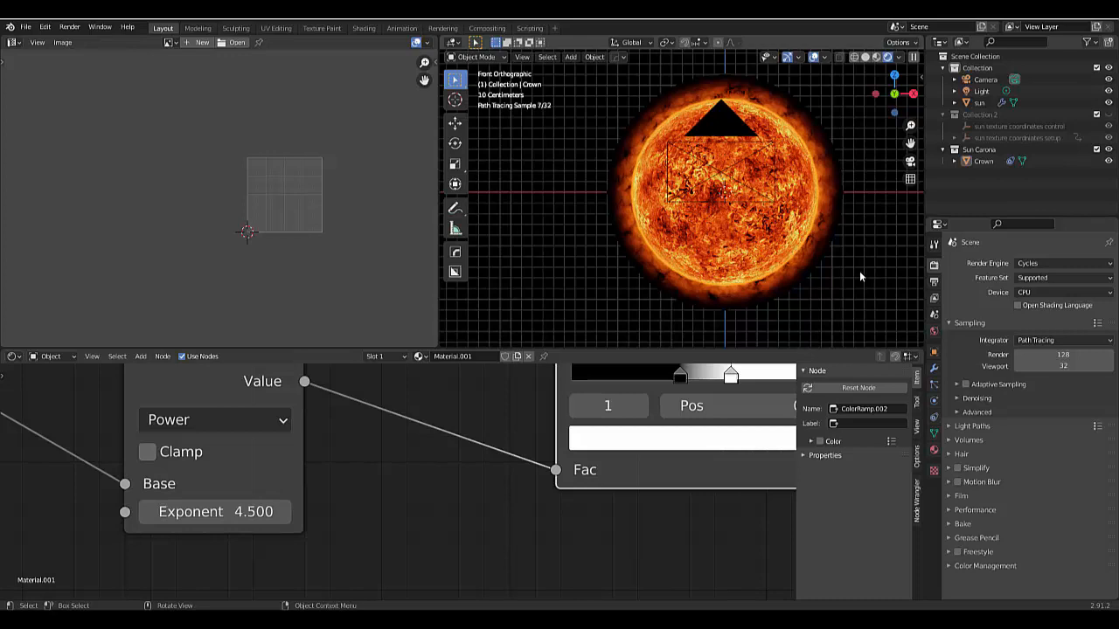
# - Set the strength of the corona material's orange Emission shader to 20
pyautogui.scroll(-1, 454, 480)
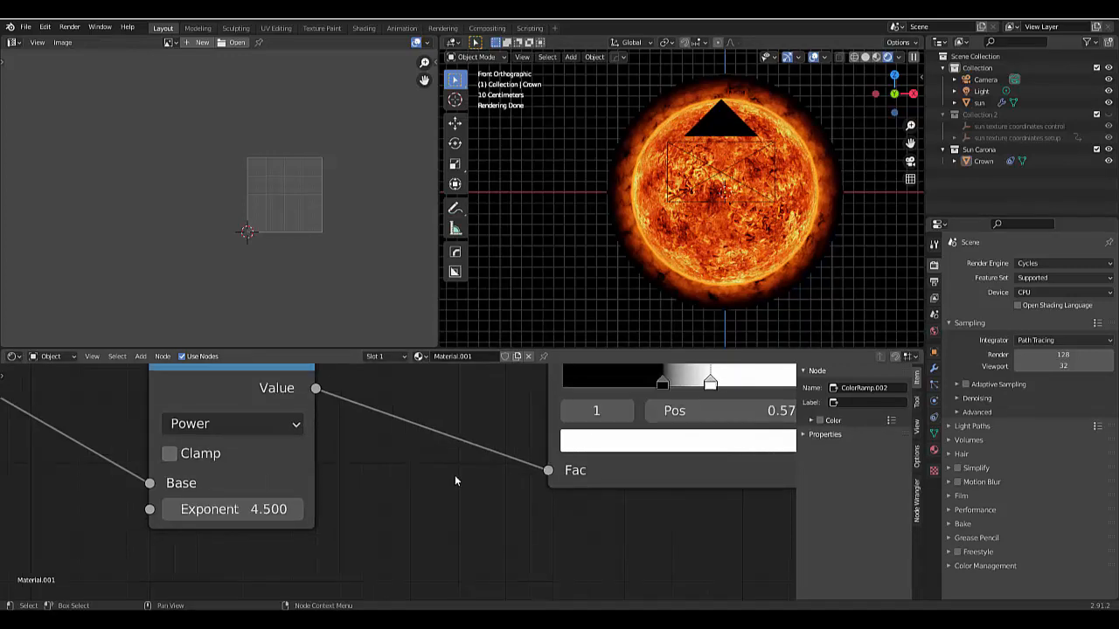
pyautogui.scroll(-10, 532, 467)
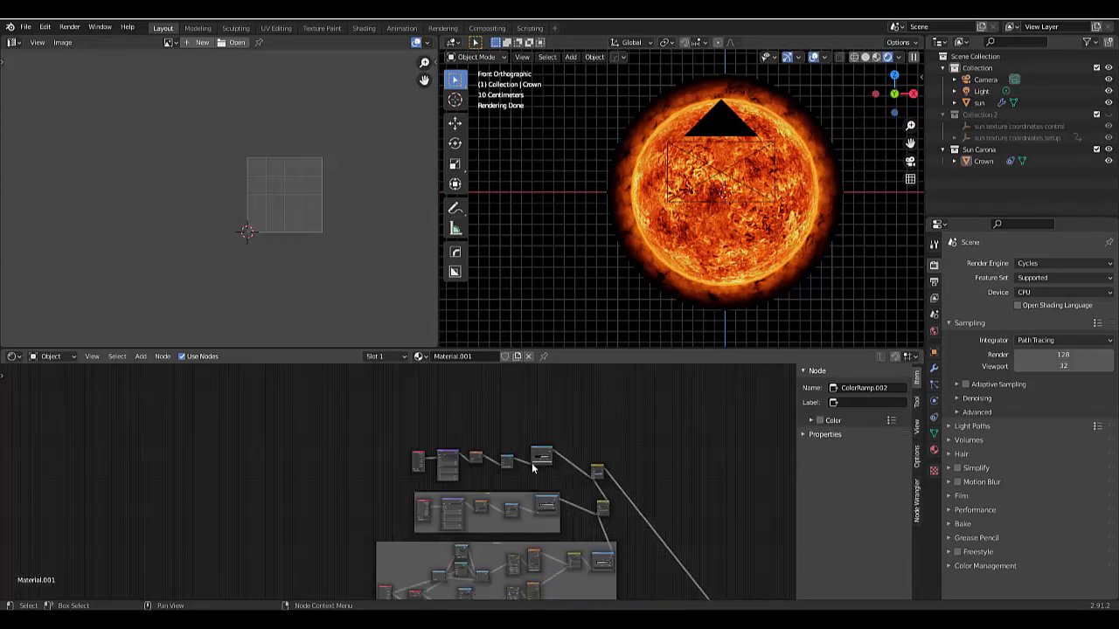
pyautogui.scroll(-1, 547, 467)
pyautogui.scroll(3, 626, 558)
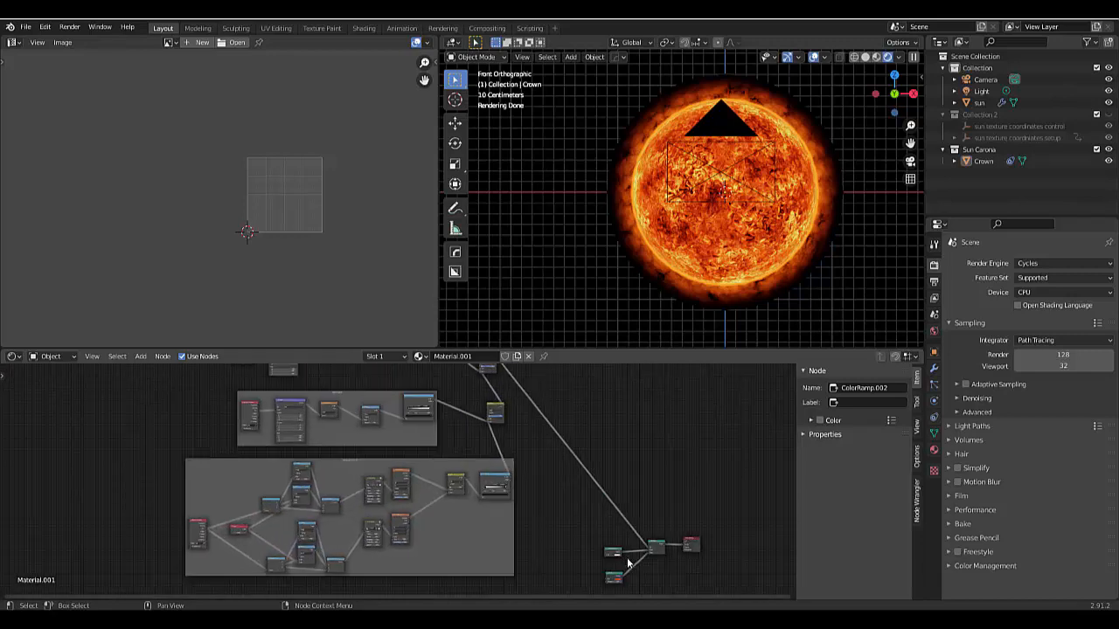
pyautogui.scroll(6, 627, 563)
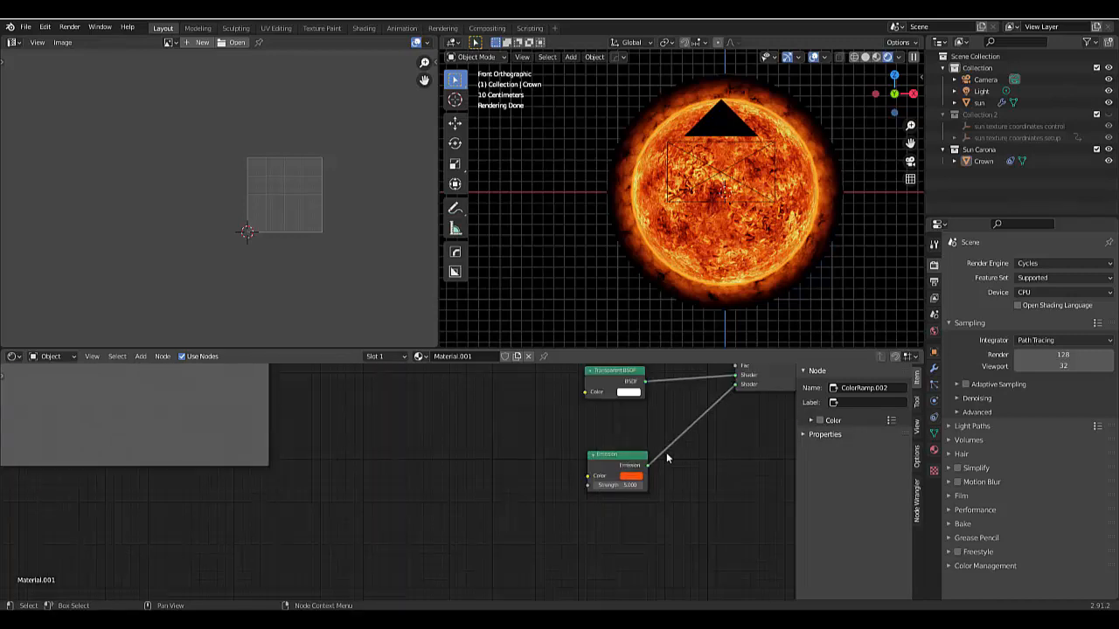
pyautogui.scroll(3, 666, 451)
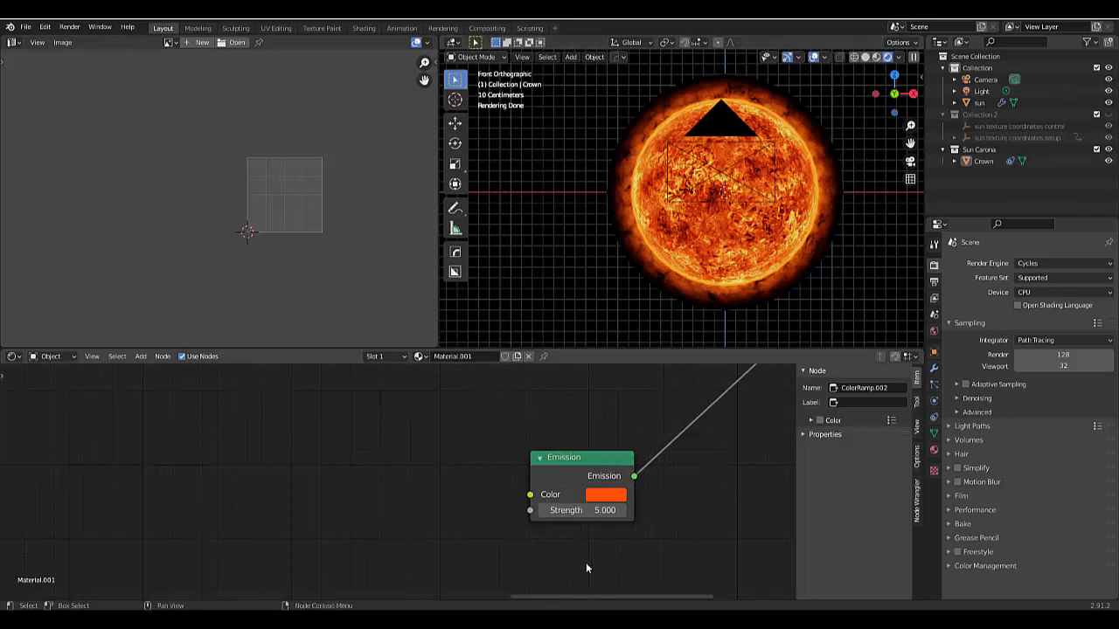
pyautogui.click(579, 510)
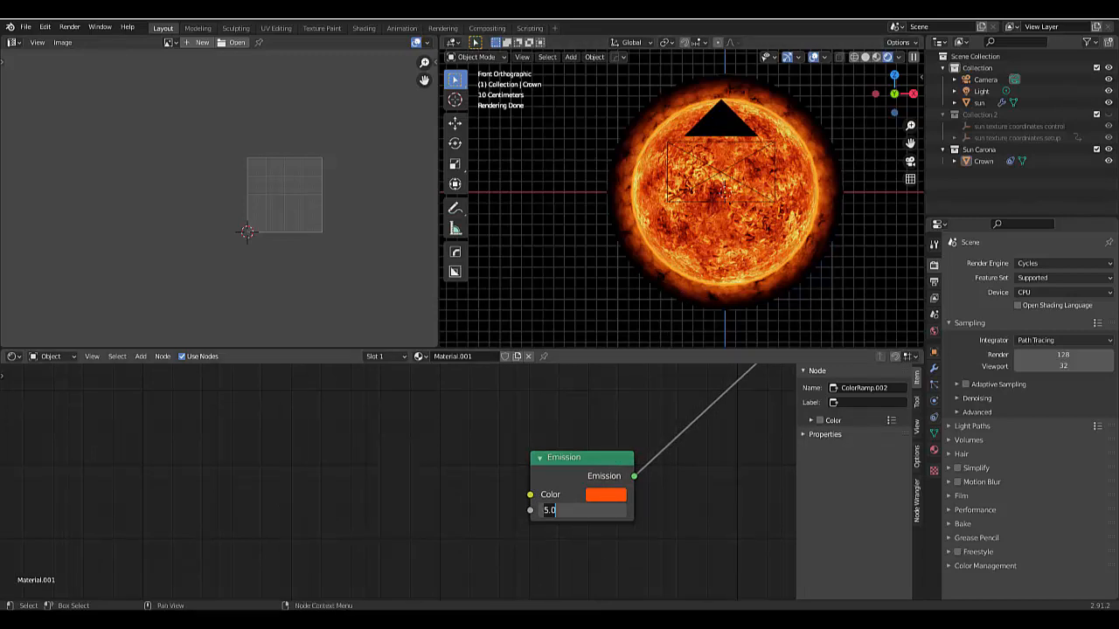
pyautogui.write('20')
pyautogui.press('Return')
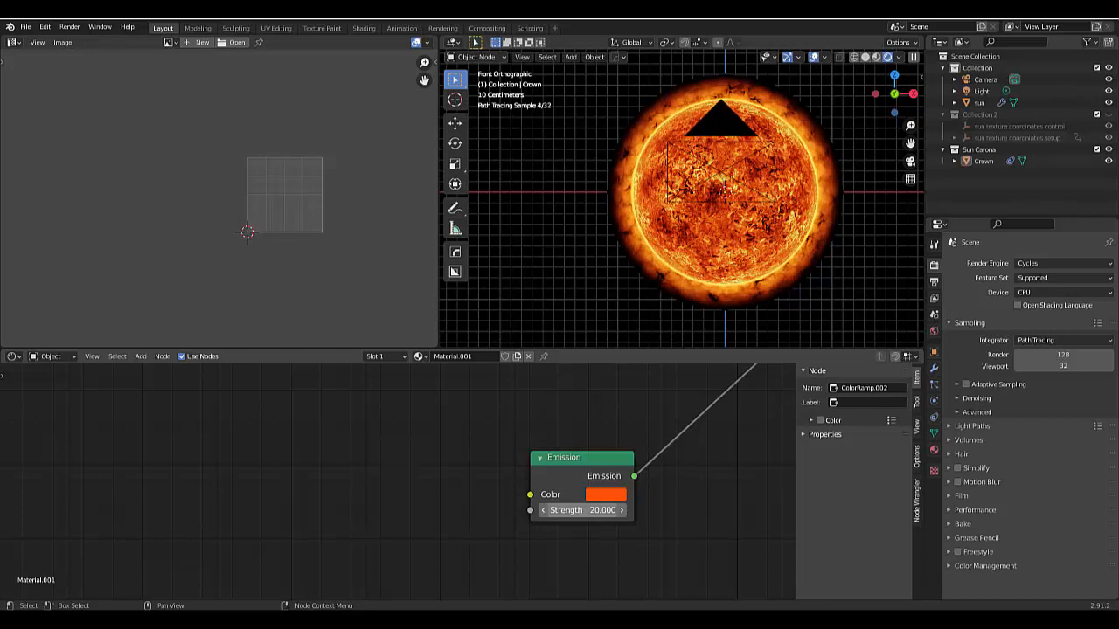
# - Try strengths of 50 and 100 on the corona material's orange Emission shader, and set it back to 20
pyautogui.click(591, 510)
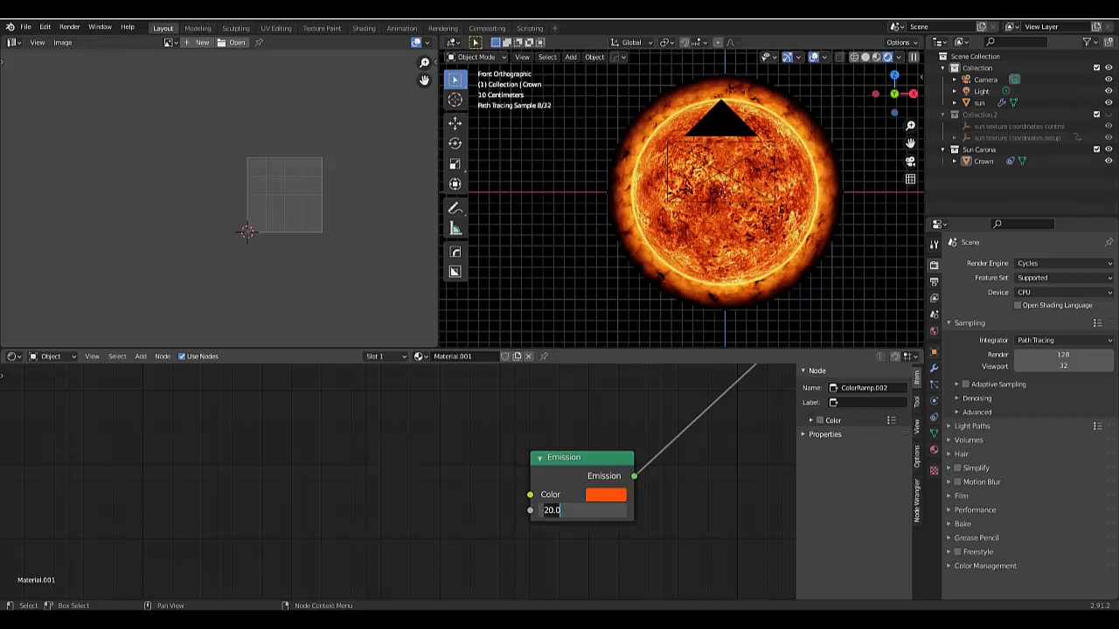
pyautogui.write('50')
pyautogui.press('Return')
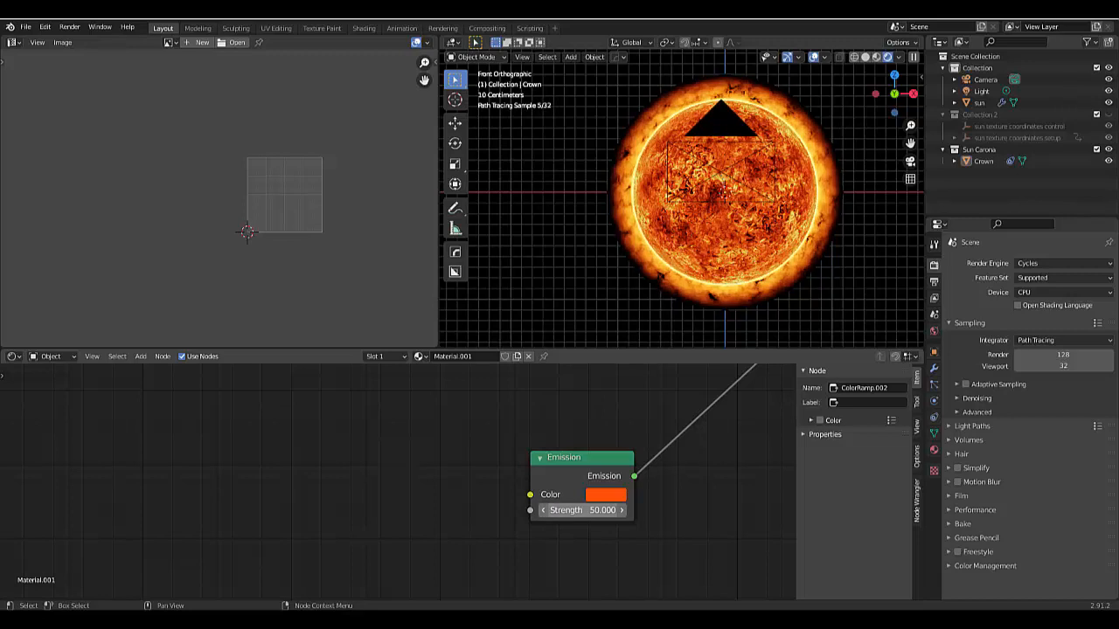
pyautogui.click(605, 512)
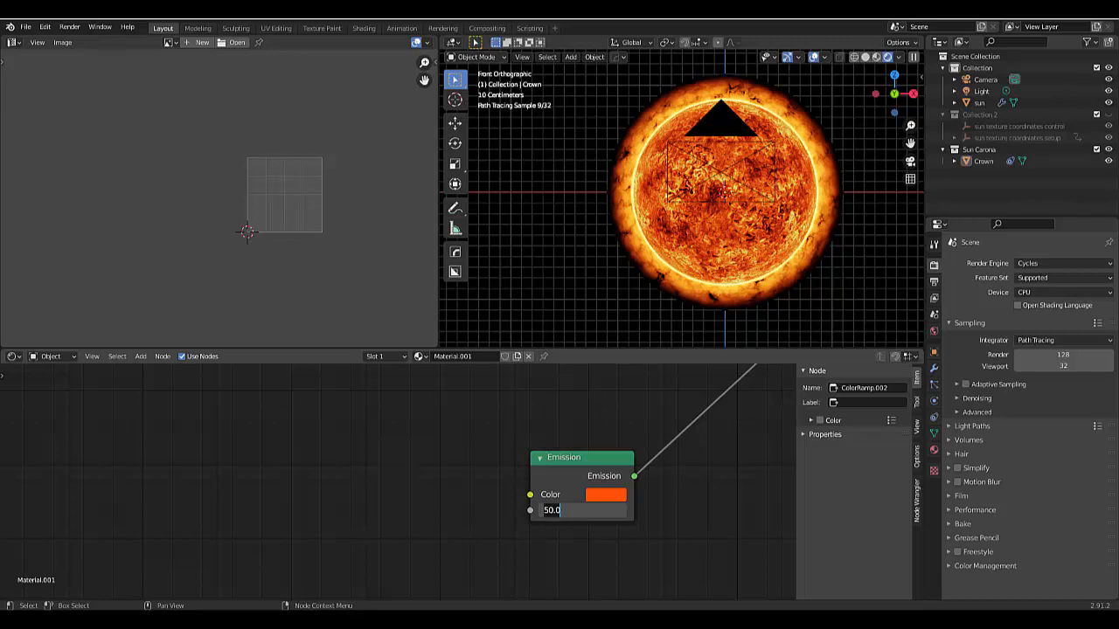
pyautogui.write('100')
pyautogui.press('Return')
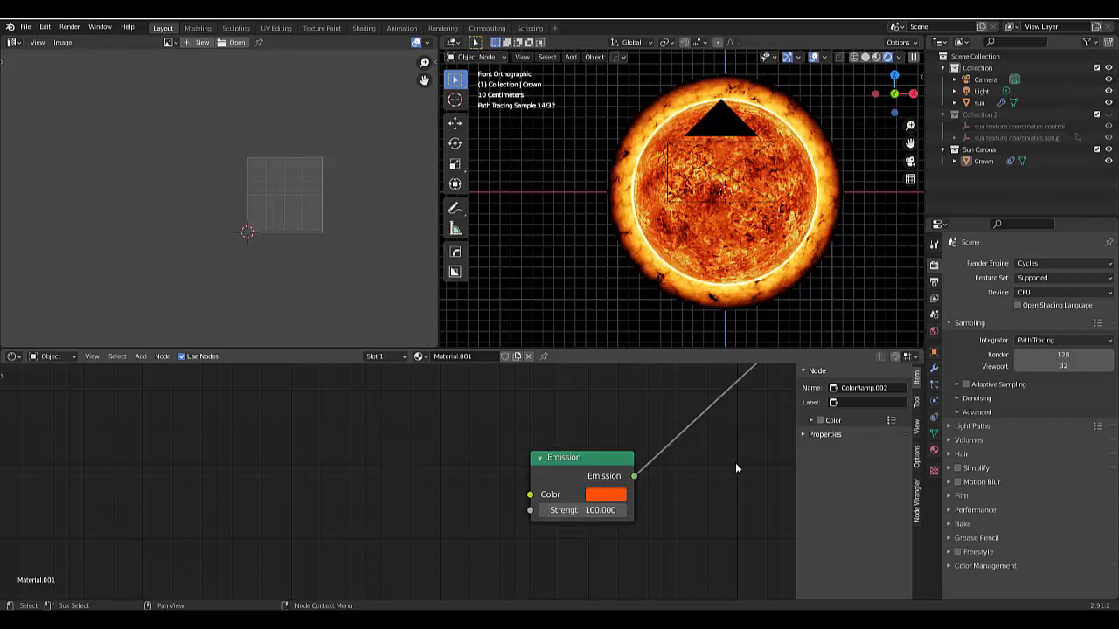
pyautogui.click(600, 510)
pyautogui.write('2')
pyautogui.press('Return')
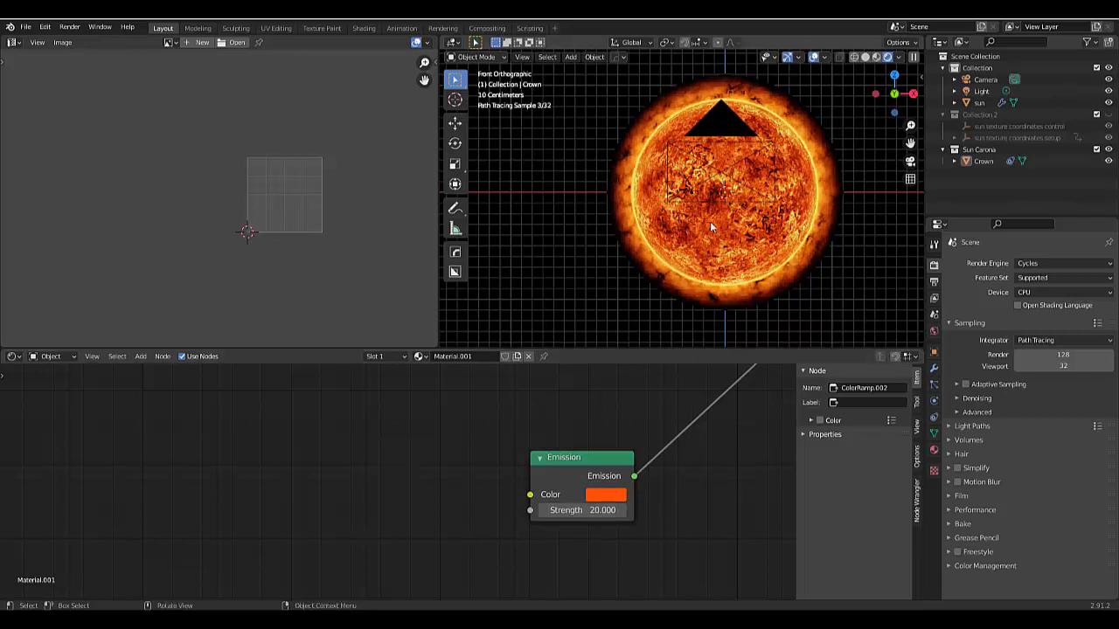
# - Try a strength of 20 on the Emission shader of the sun sphere's material and undo it
pyautogui.click(715, 140)
pyautogui.scroll(-4, 558, 469)
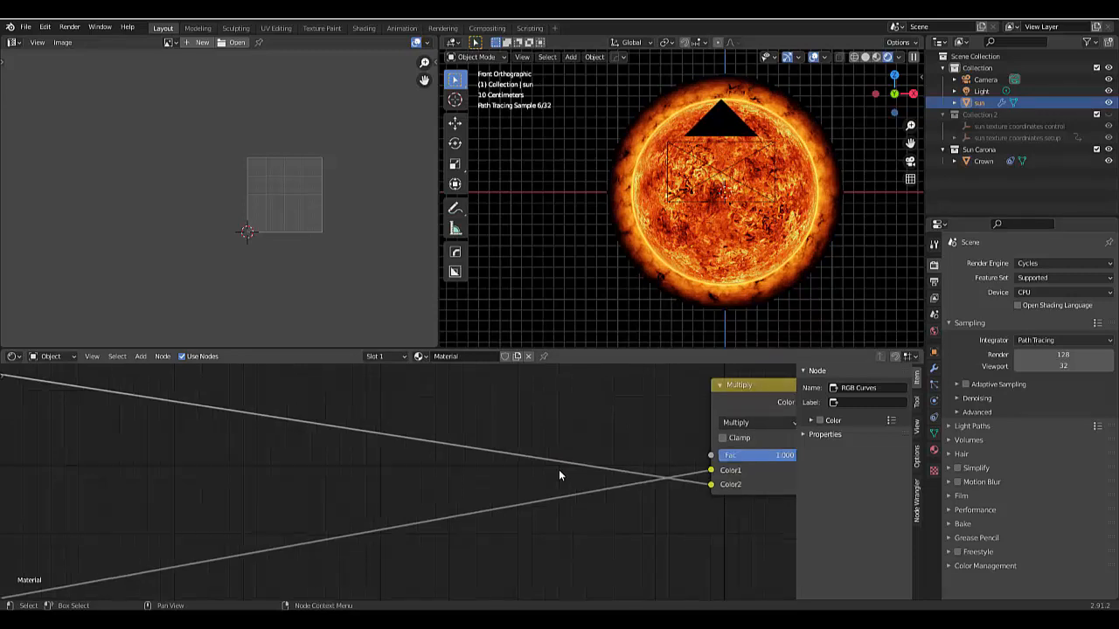
pyautogui.scroll(-1, 581, 496)
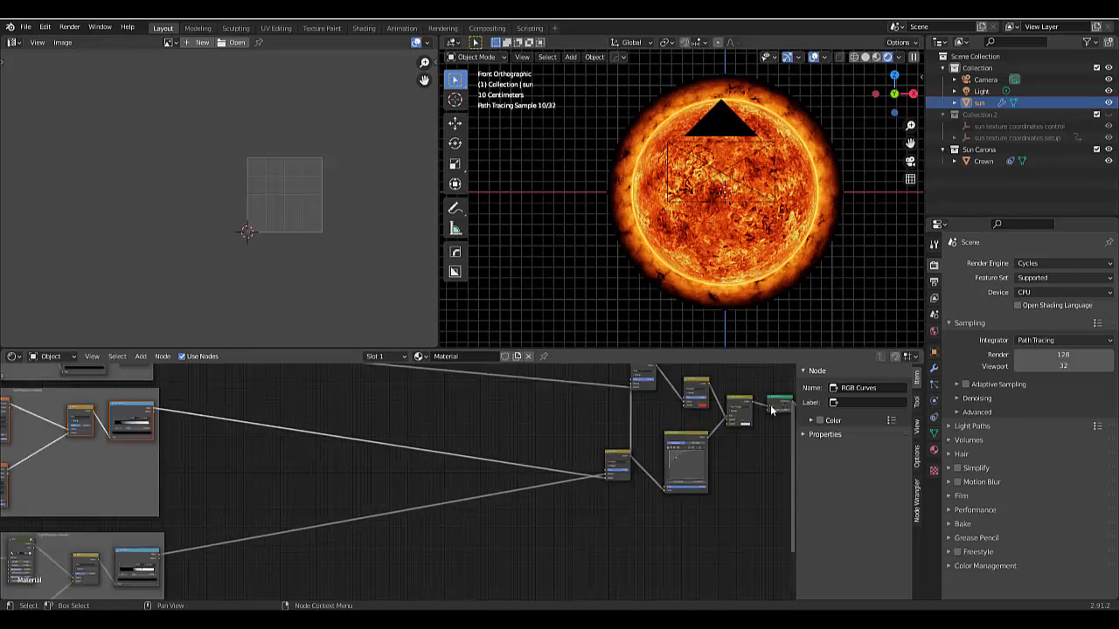
pyautogui.scroll(3, 770, 409)
pyautogui.scroll(-3, 736, 455)
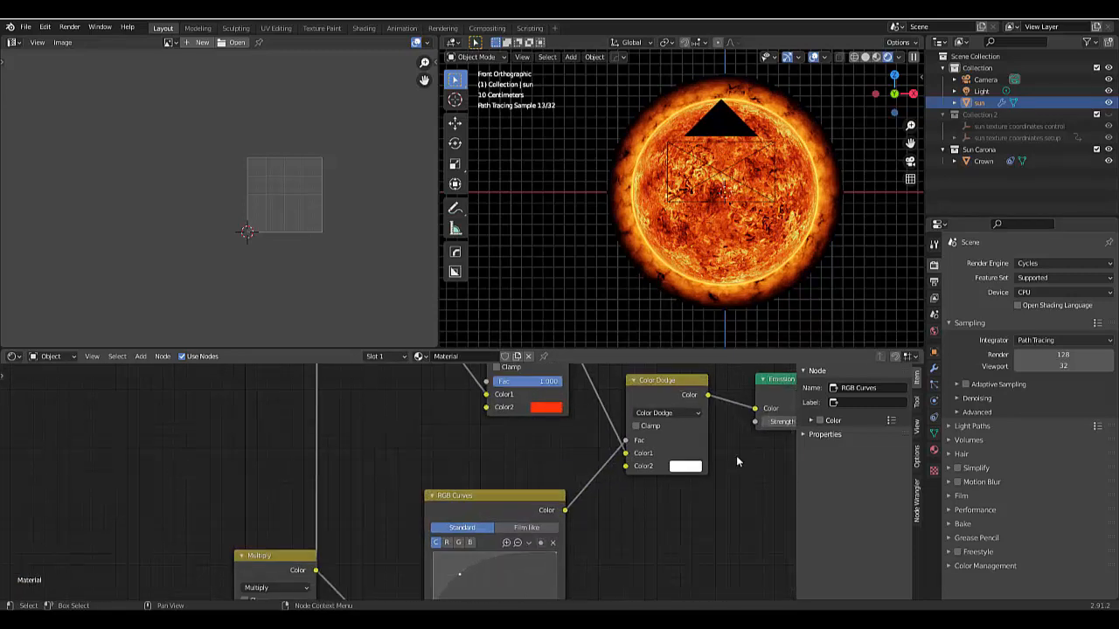
pyautogui.scroll(-3, 703, 459)
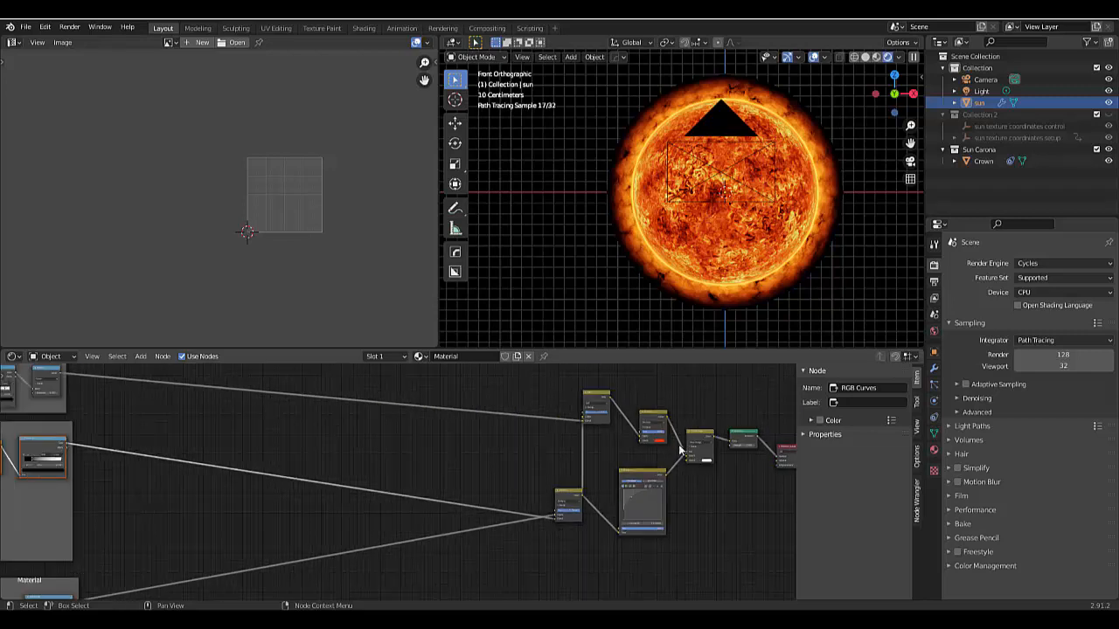
pyautogui.scroll(4, 668, 439)
pyautogui.scroll(4, 669, 442)
pyautogui.scroll(-6, 672, 443)
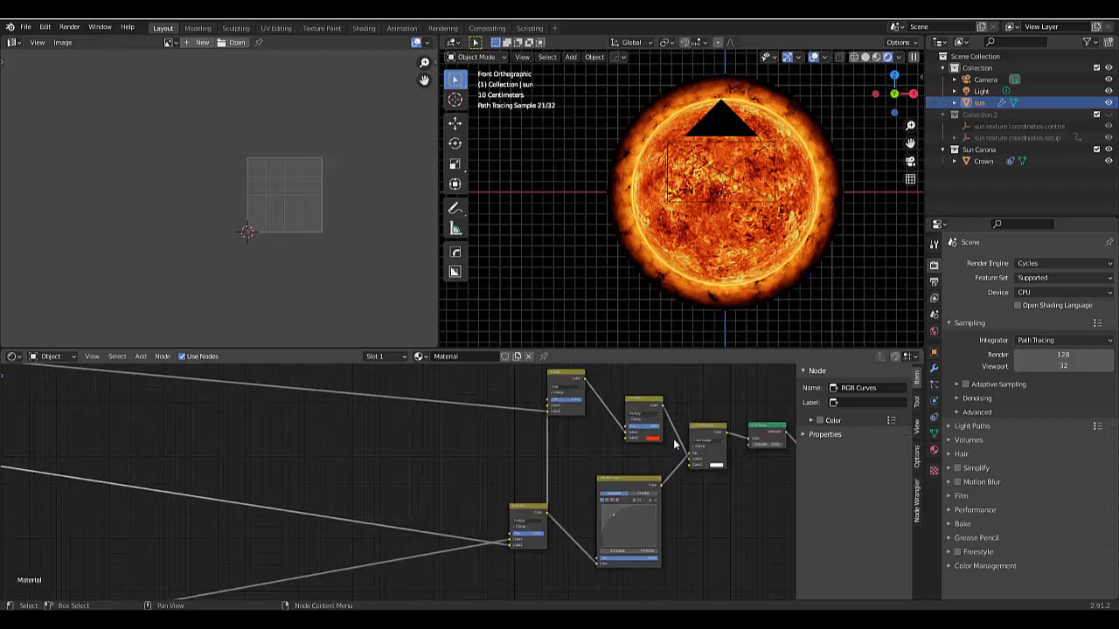
pyautogui.scroll(-2, 758, 449)
pyautogui.scroll(3, 757, 443)
pyautogui.click(743, 443)
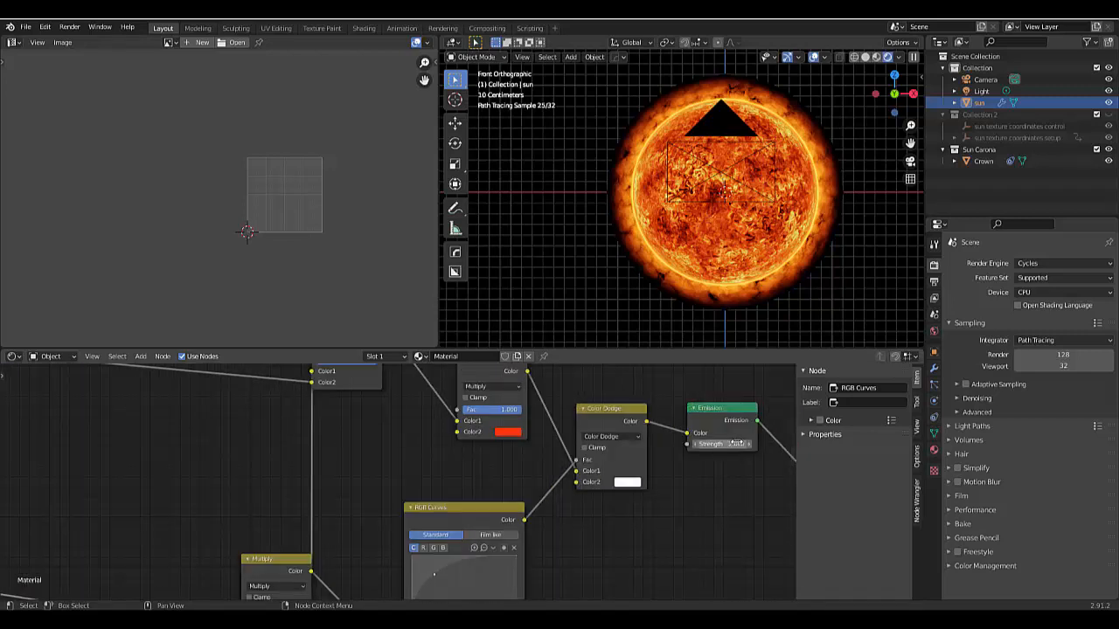
pyautogui.write('20')
pyautogui.press('Return')
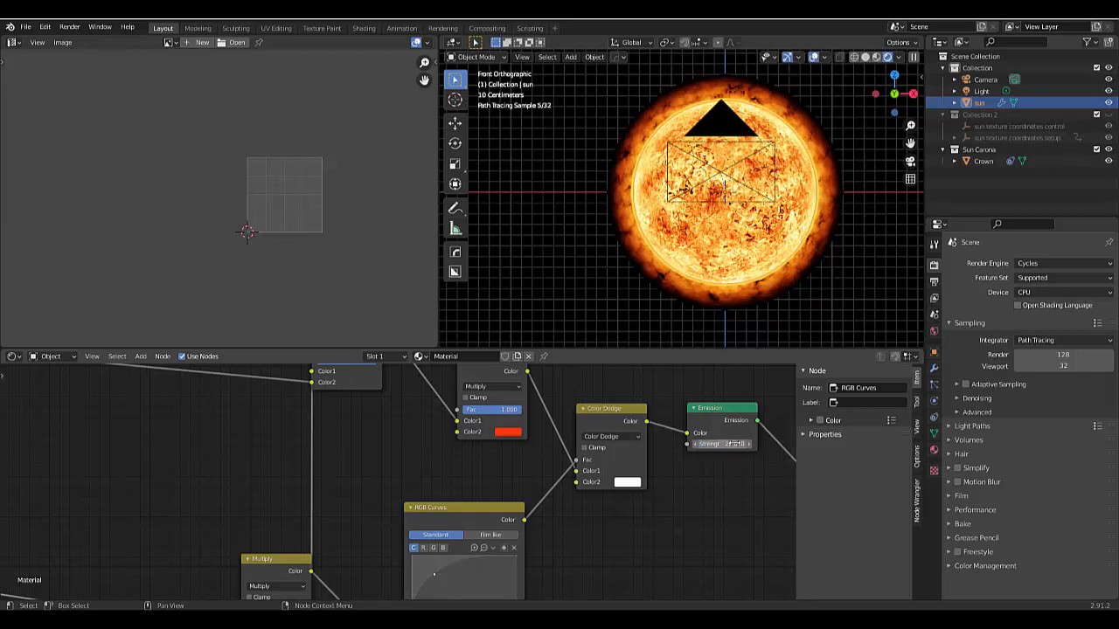
pyautogui.hotkey('ctrl', 'z')
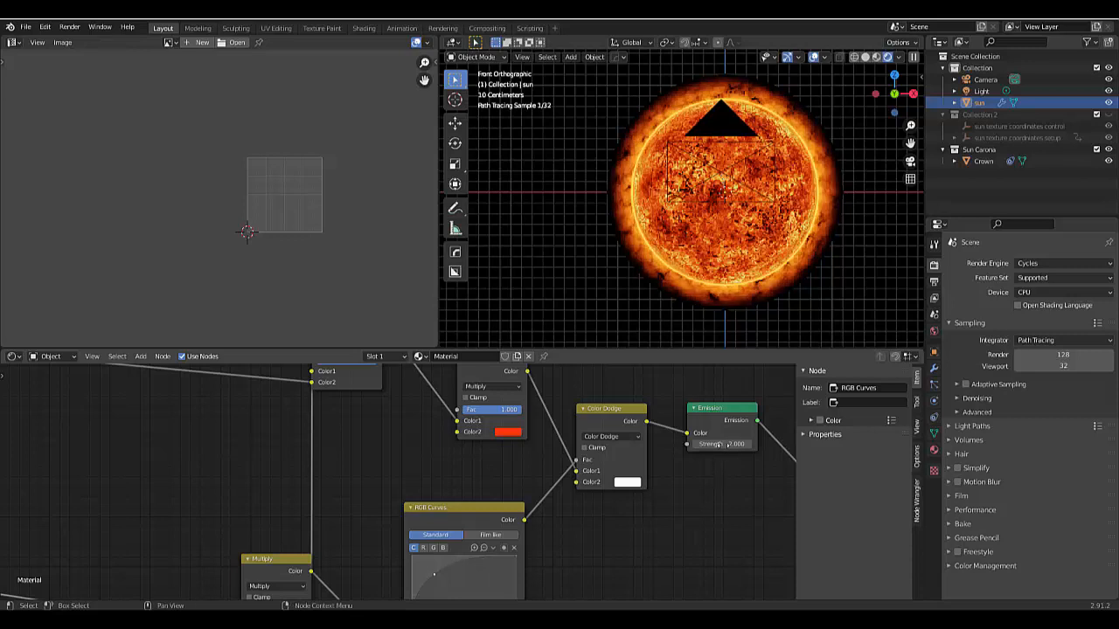
# - Set the strength of the sun material's Emission shader to 3
pyautogui.click(718, 444)
pyautogui.write('3')
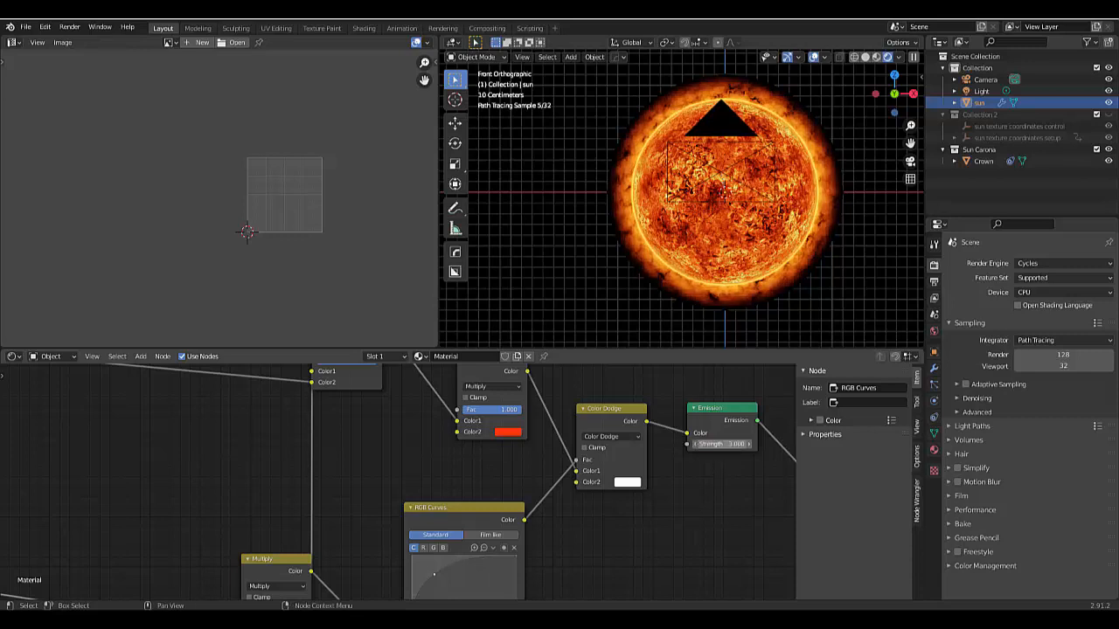
pyautogui.press('Return')
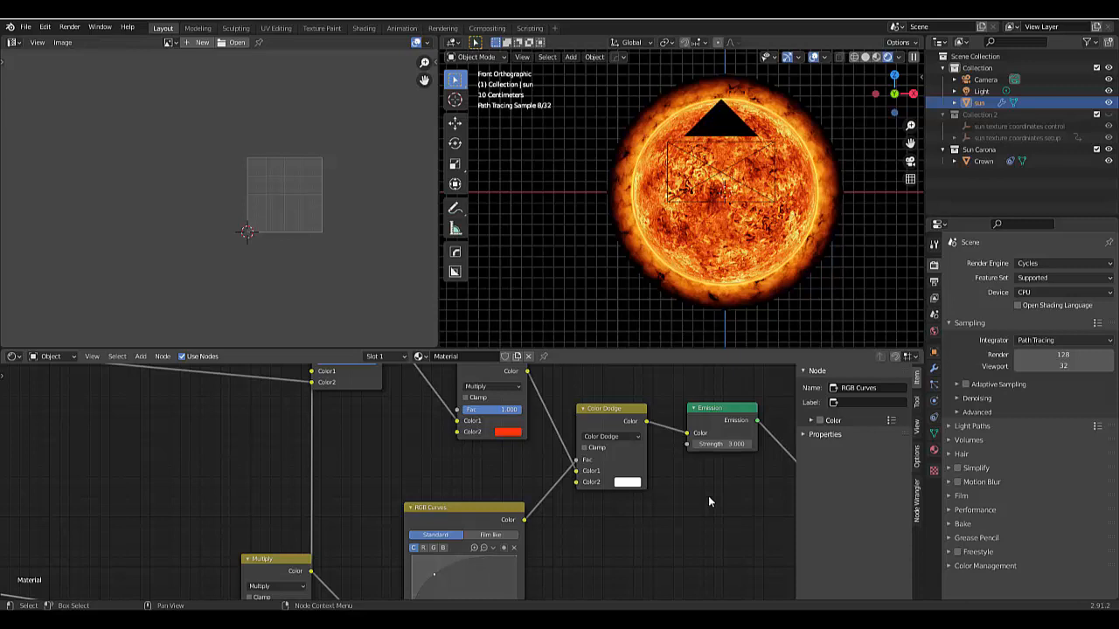
# - Try a strength of 15 on the Emission shader of the Crown object's corona material
pyautogui.click(720, 297)
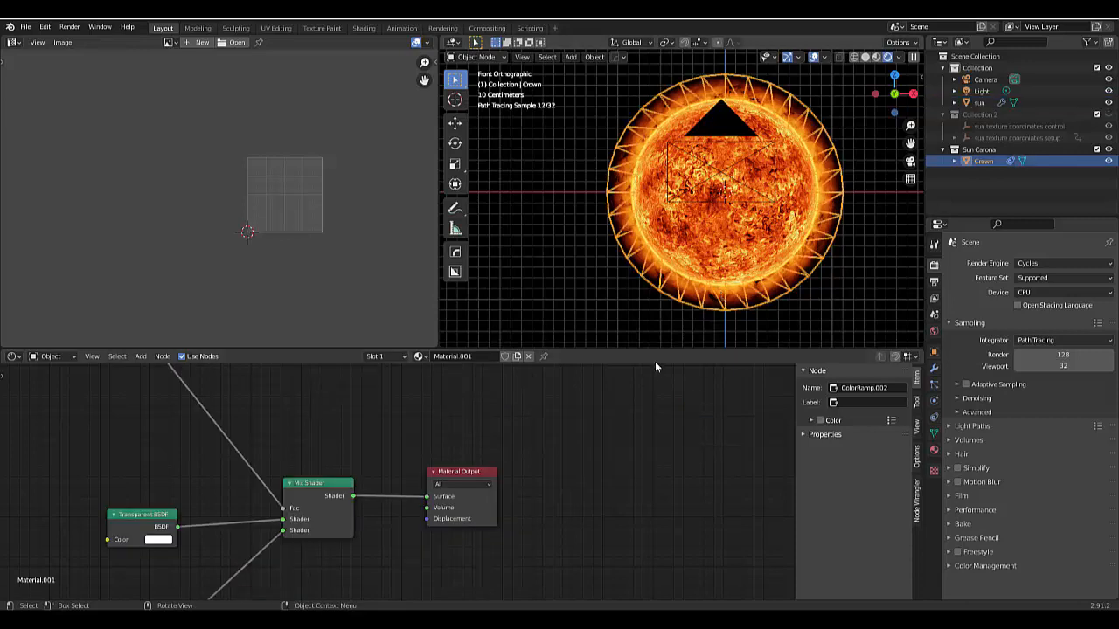
pyautogui.scroll(-12, 364, 468)
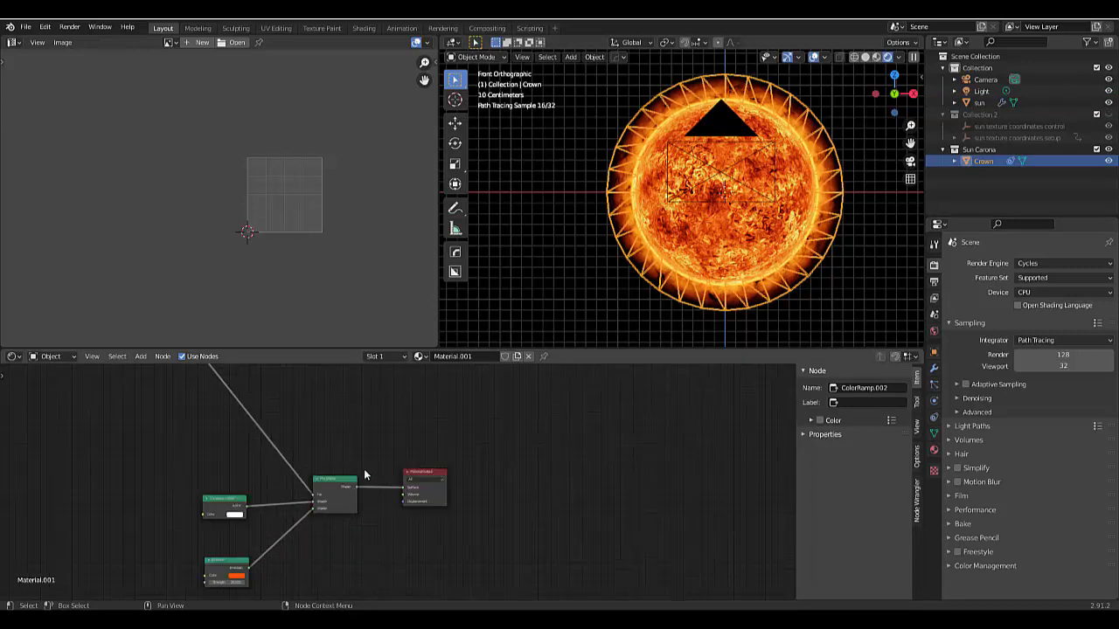
pyautogui.scroll(9, 254, 526)
pyautogui.scroll(6, 343, 530)
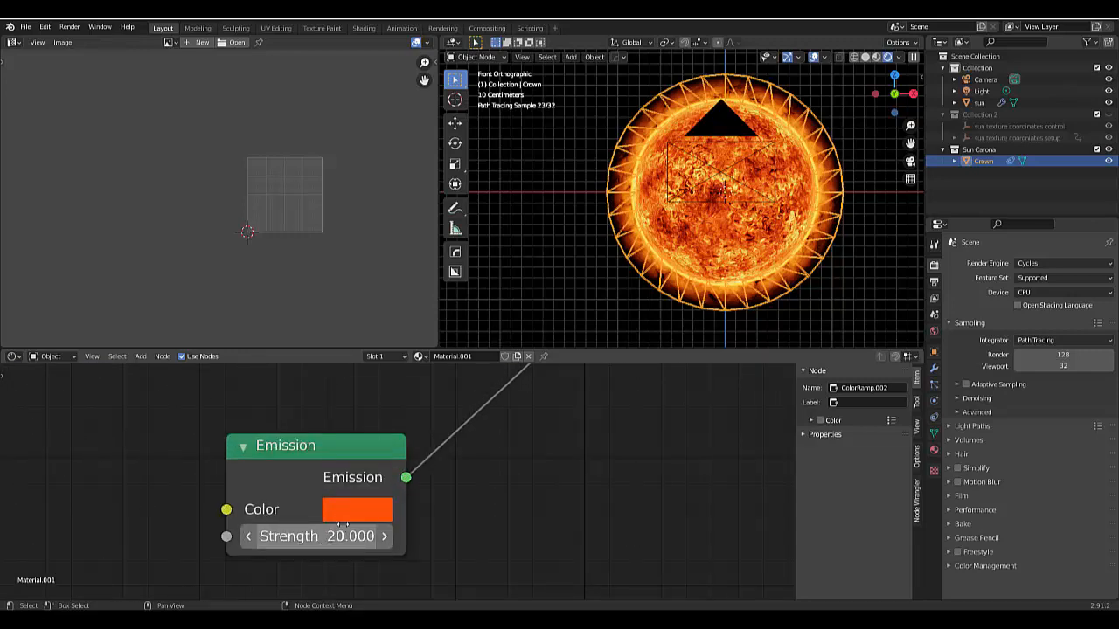
pyautogui.click(343, 512)
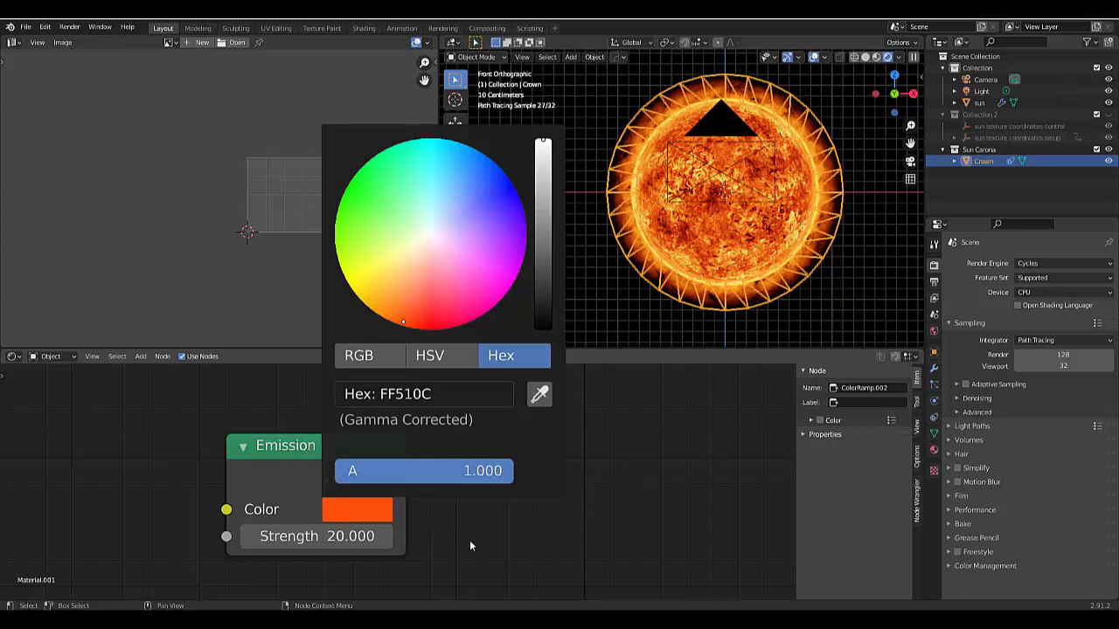
pyautogui.click(332, 535)
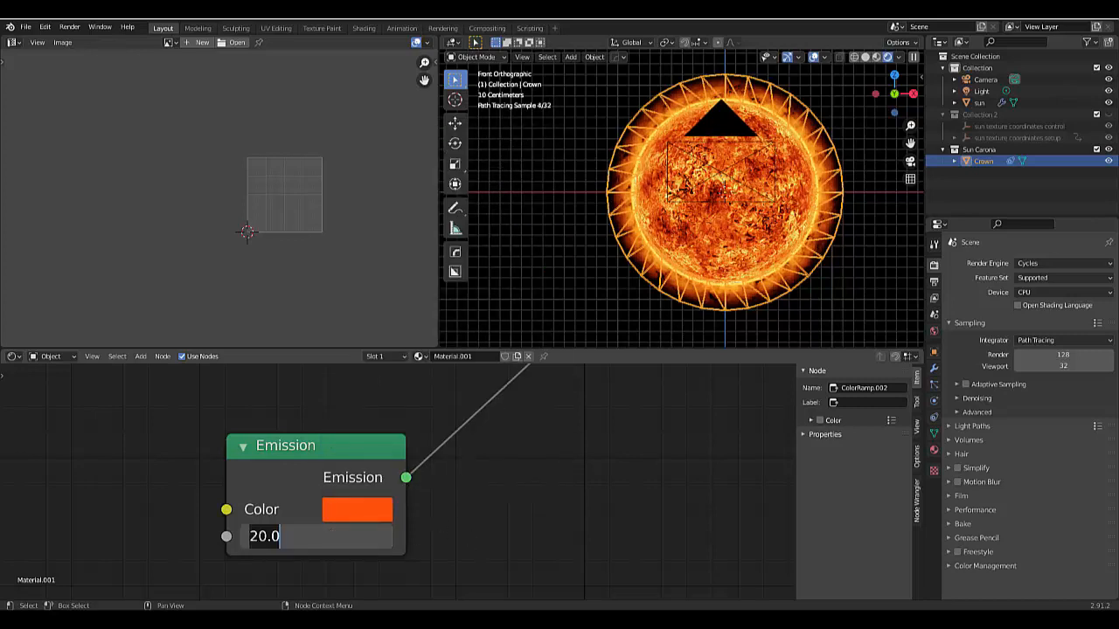
pyautogui.write('15')
pyautogui.press('Return')
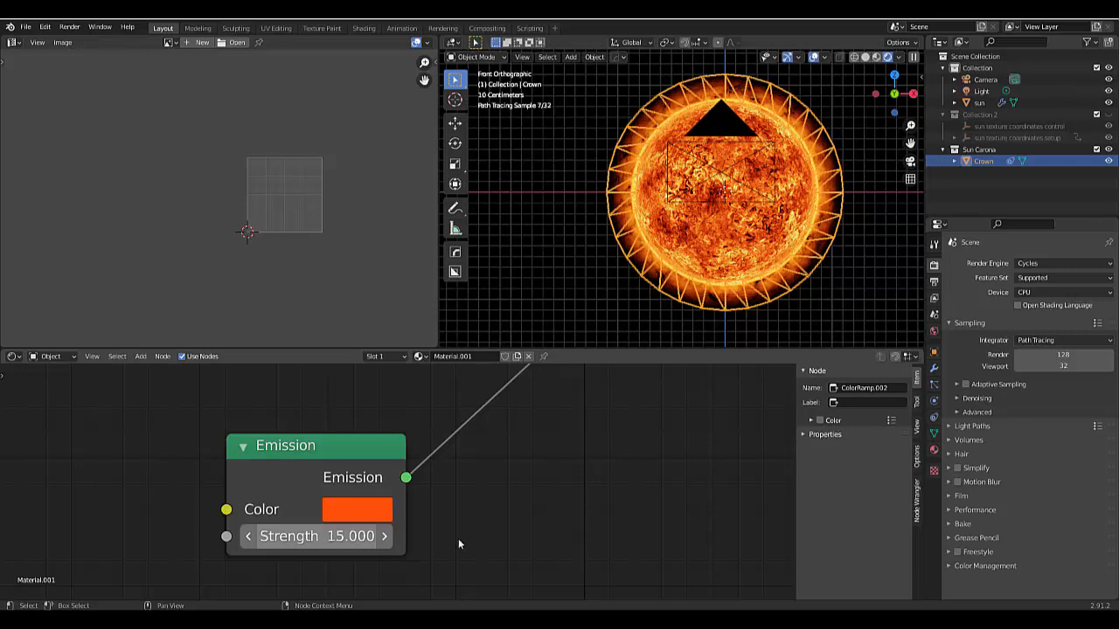
# - Try a corona emission strength of 10 with the Crown deselected for a clear view, and return the strength to 20
pyautogui.click(332, 535)
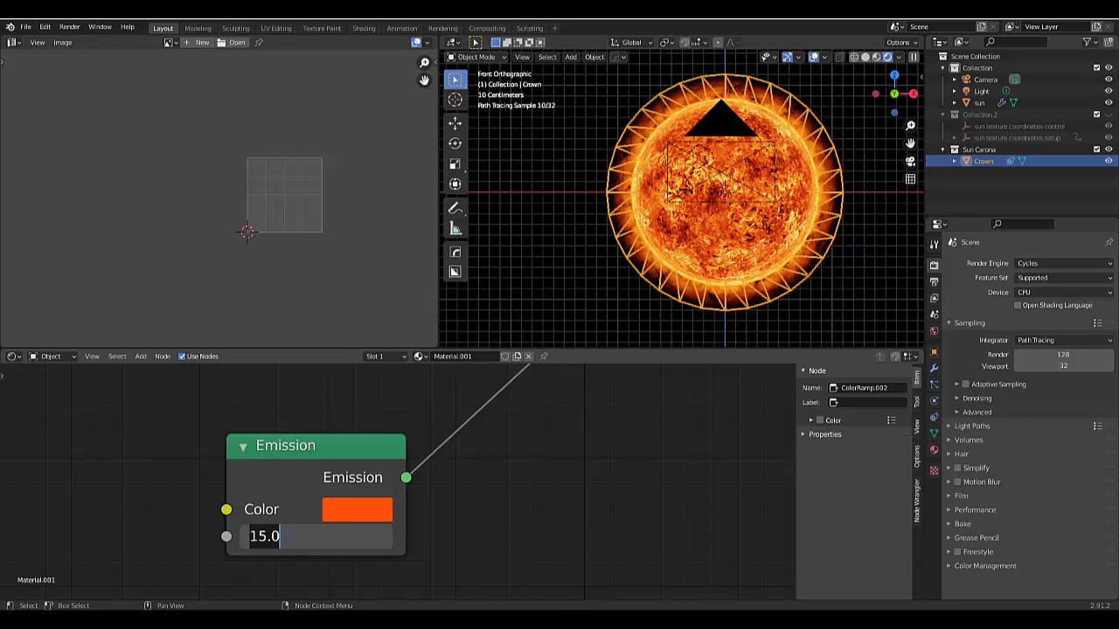
pyautogui.write('10')
pyautogui.press('Return')
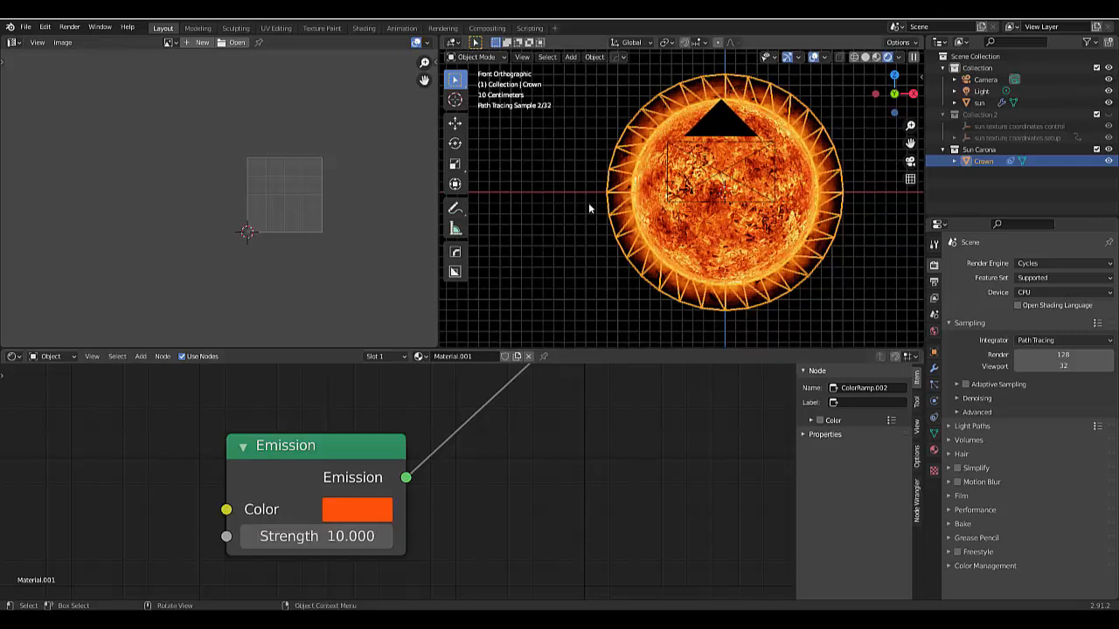
pyautogui.click(602, 213)
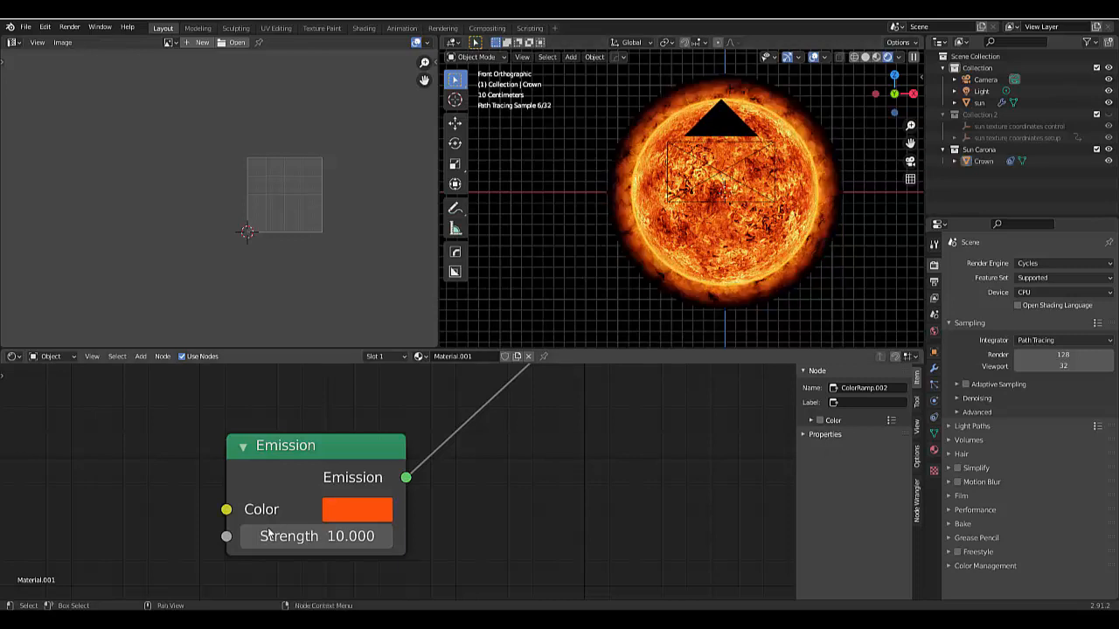
pyautogui.click(332, 536)
pyautogui.write('20')
pyautogui.press('Return')
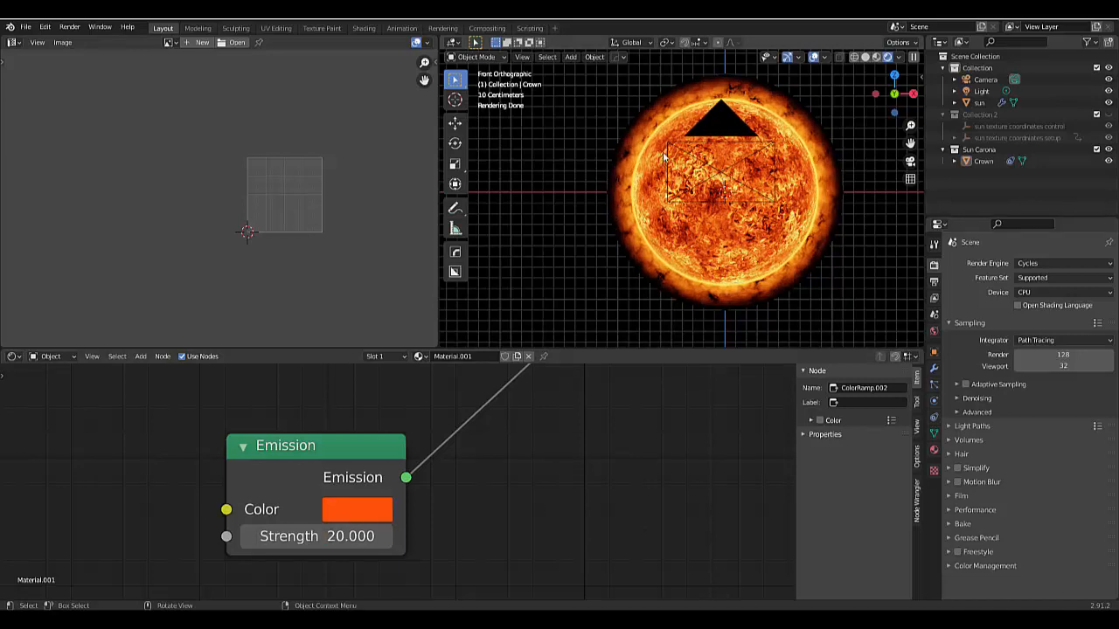
# - Examine the corona material's node tree, from the shader output to the gradient chains and the Crown Fade frame
pyautogui.scroll(-3, 585, 476)
pyautogui.scroll(-6, 586, 473)
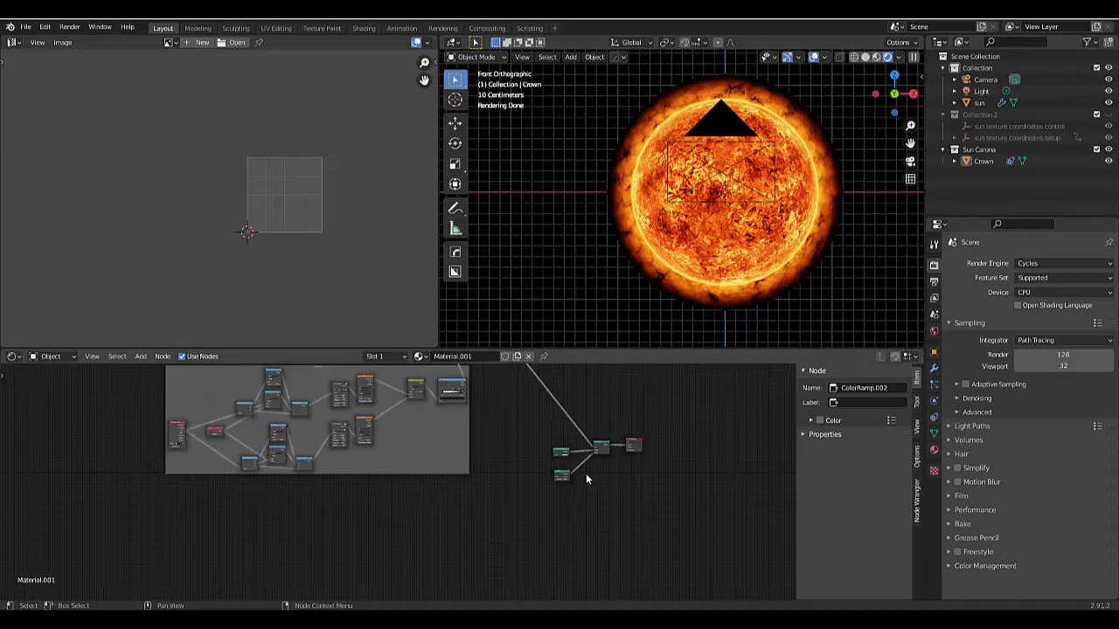
pyautogui.scroll(6, 527, 417)
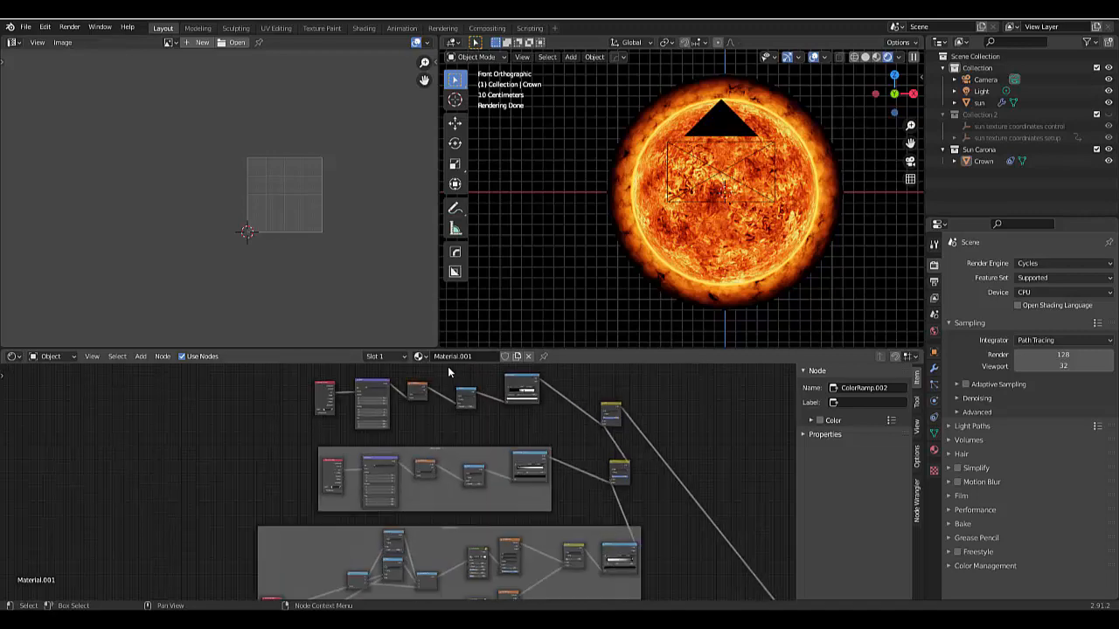
pyautogui.scroll(2, 477, 476)
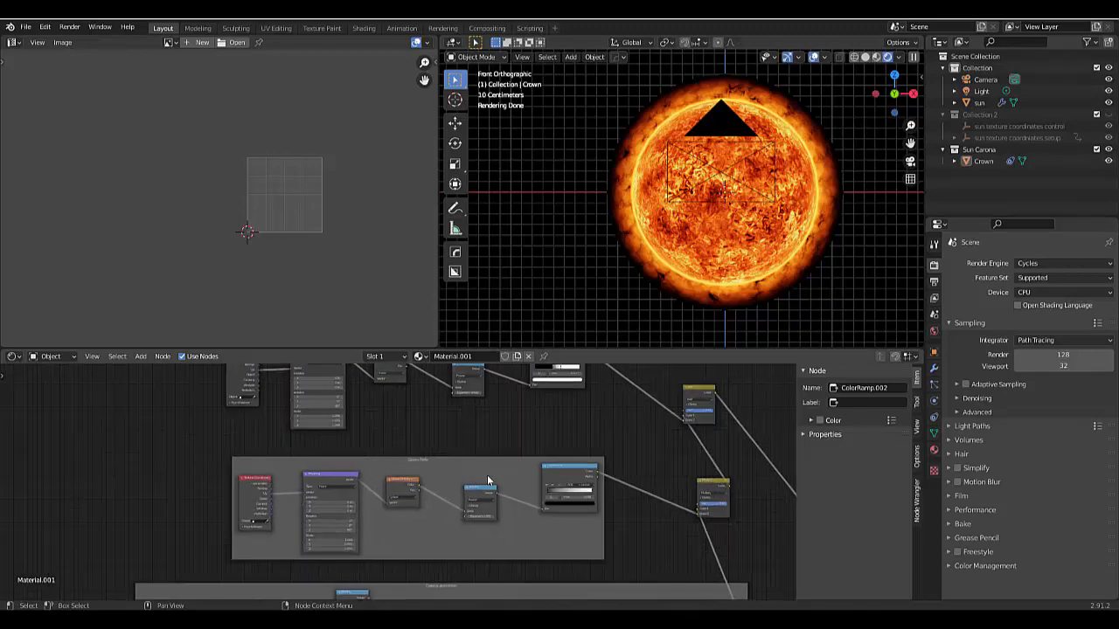
pyautogui.scroll(2, 488, 481)
pyautogui.scroll(-2, 488, 481)
pyautogui.scroll(-3, 489, 481)
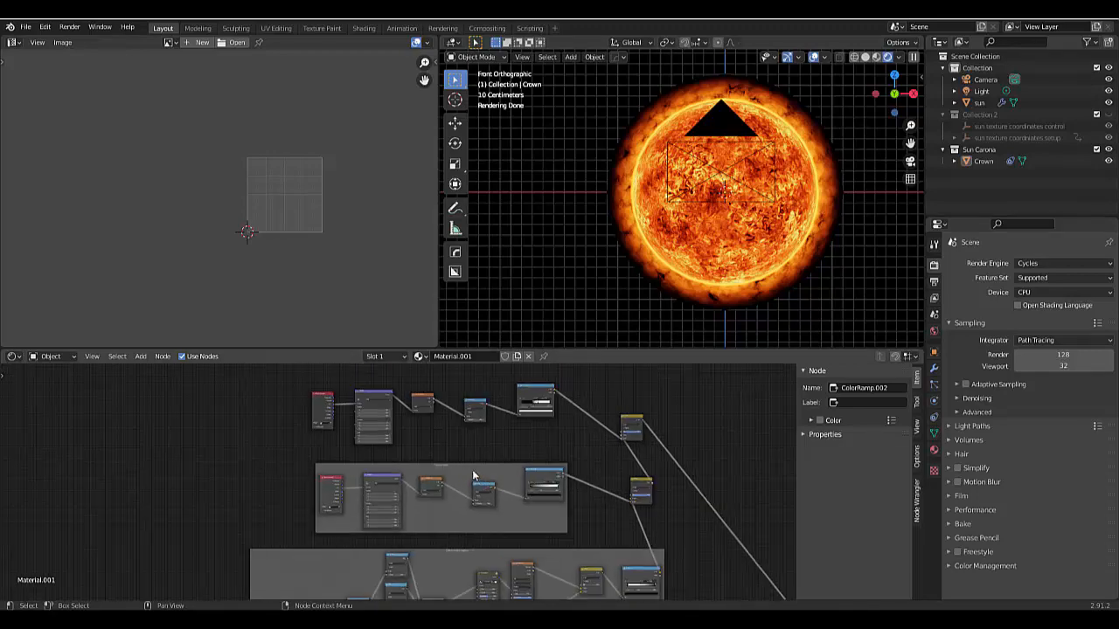
pyautogui.scroll(5, 475, 474)
pyautogui.scroll(-4, 472, 475)
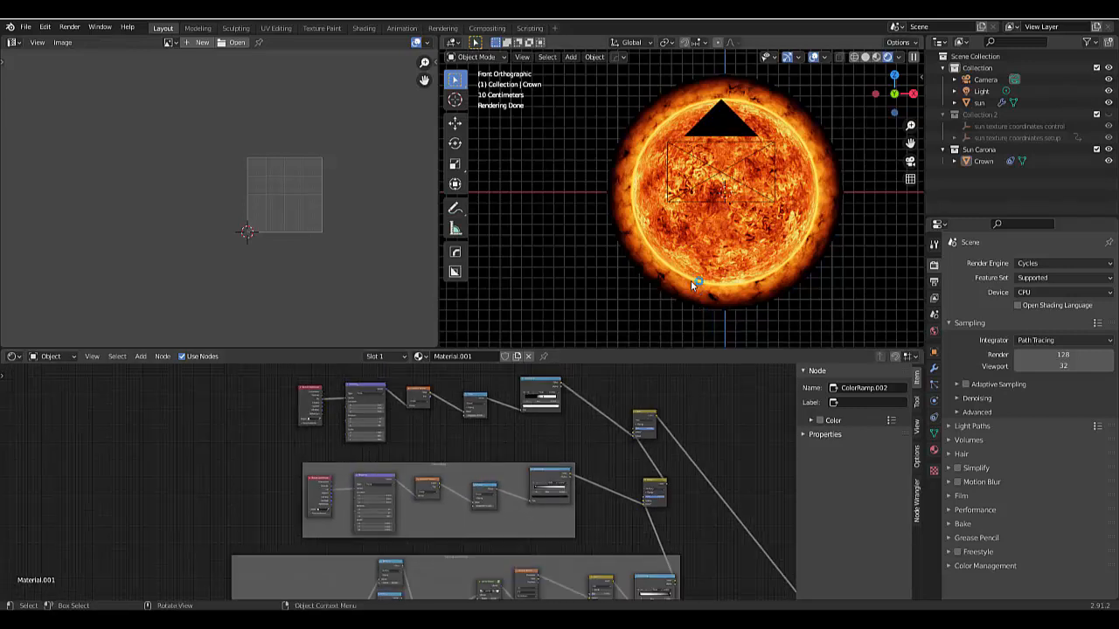
pyautogui.scroll(-1, 412, 484)
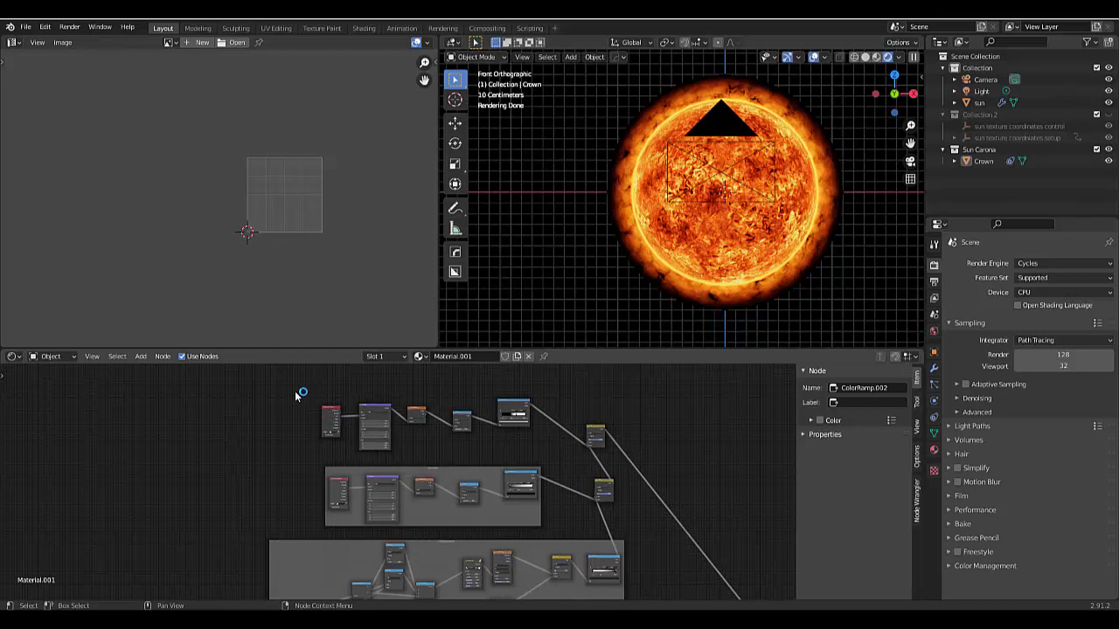
pyautogui.click(410, 487)
pyautogui.moveTo(288, 462); pyautogui.dragTo(516, 508)
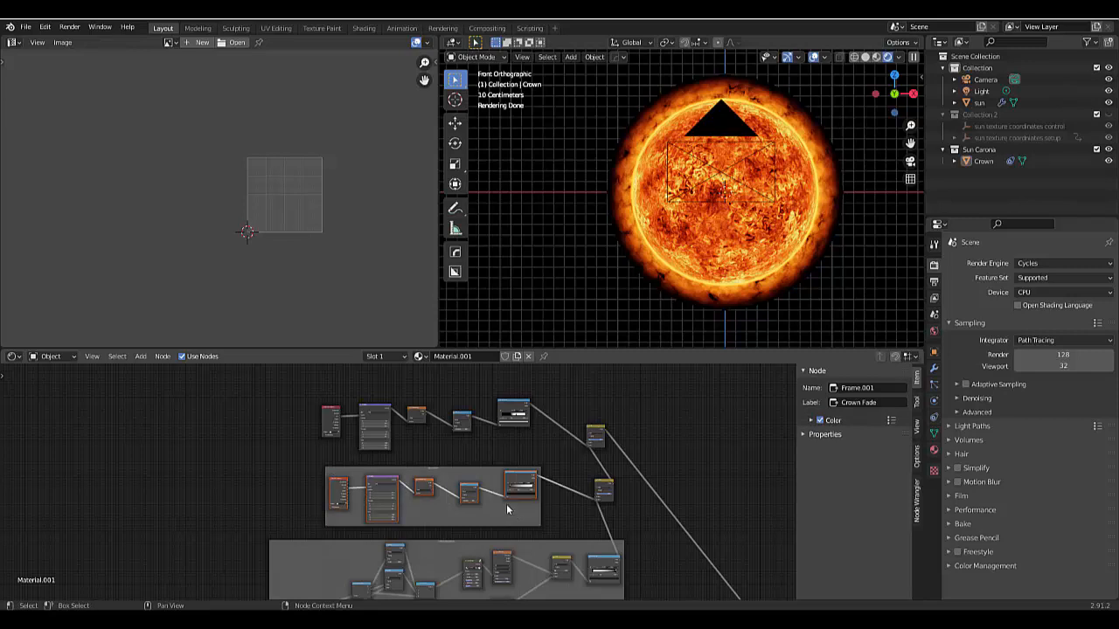
pyautogui.scroll(2, 466, 495)
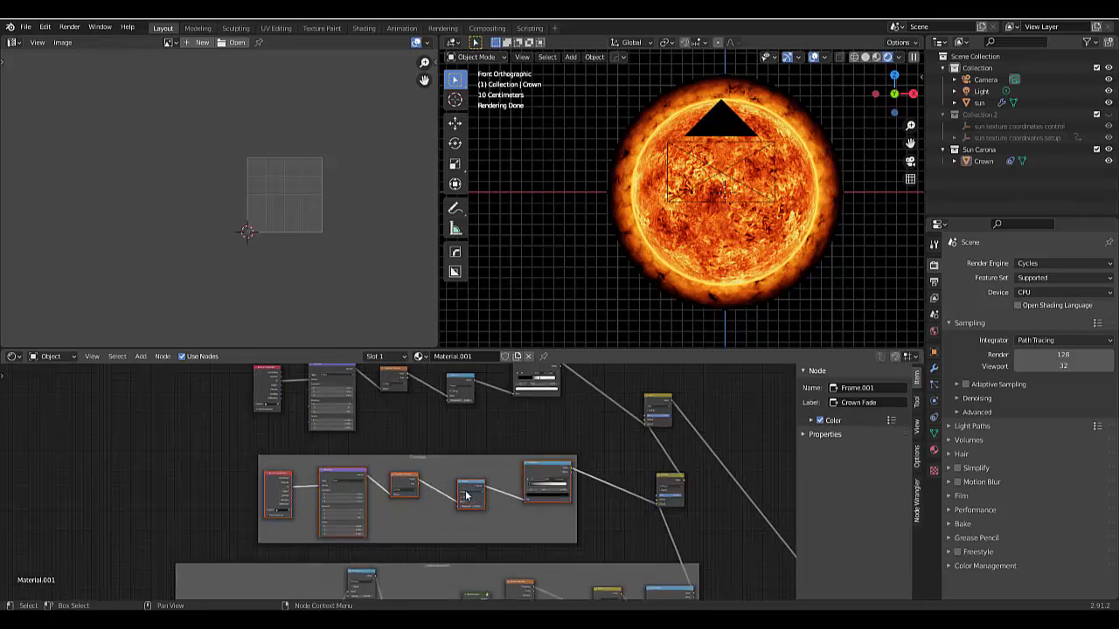
pyautogui.click(533, 477)
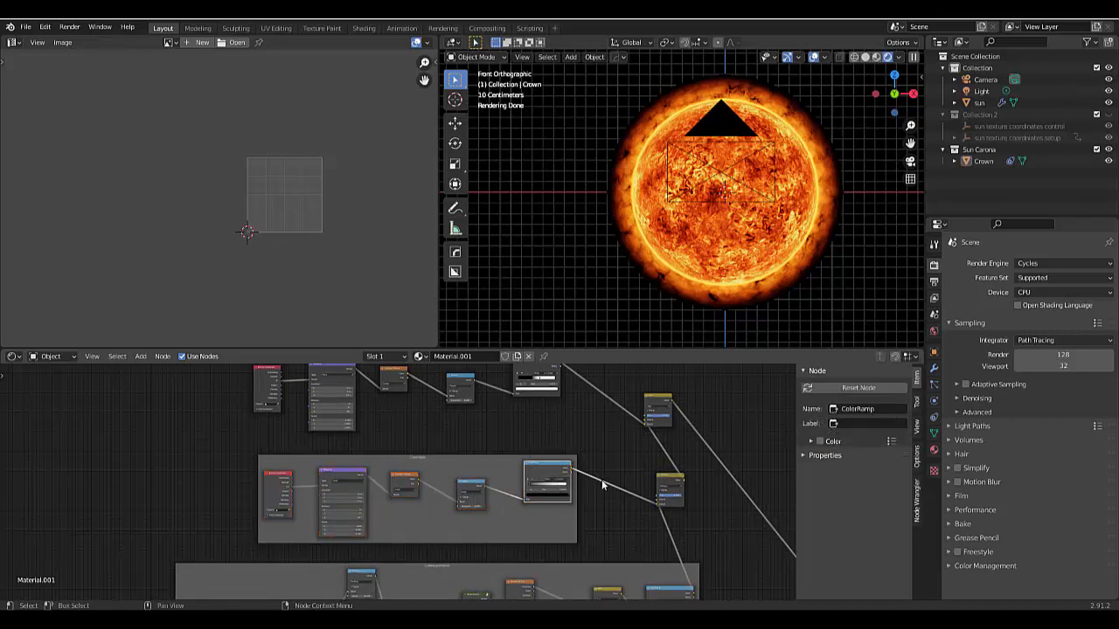
pyautogui.moveTo(587, 530); pyautogui.dragTo(239, 475)
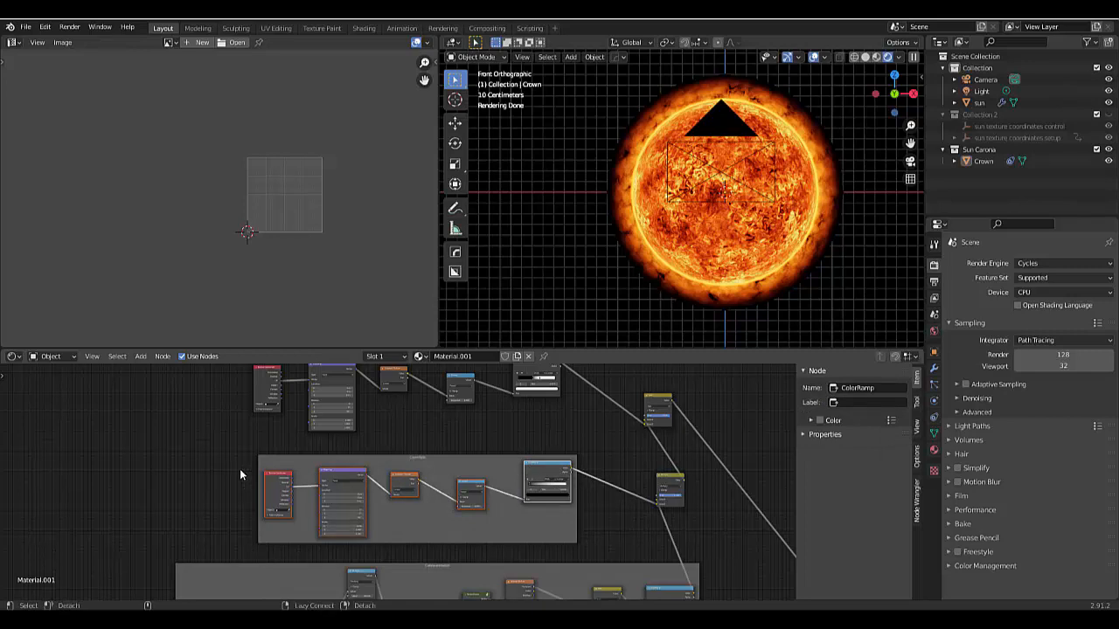
pyautogui.click(269, 482)
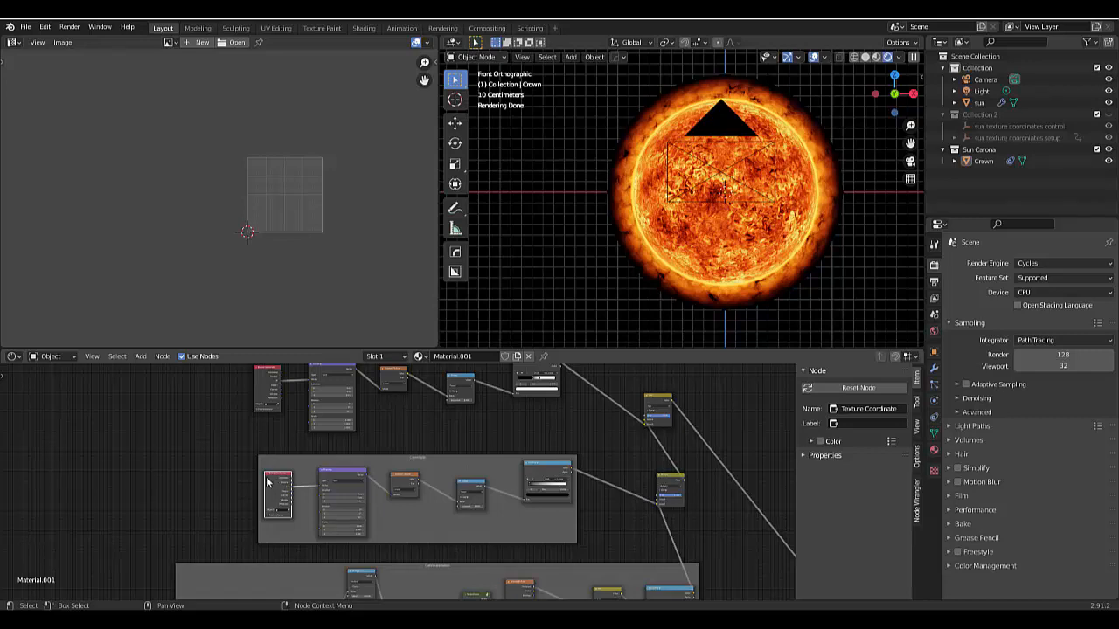
pyautogui.click(204, 464)
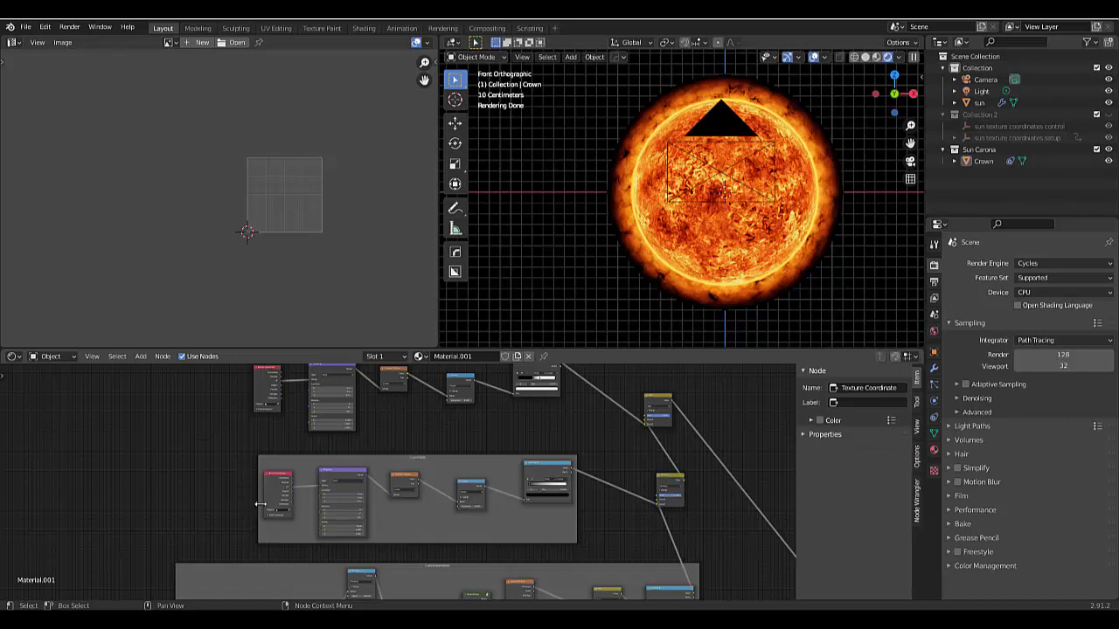
# - Select the Crown, detach the gradient chain's nodes from the Crown Fade frame and delete the frame
pyautogui.click(760, 305)
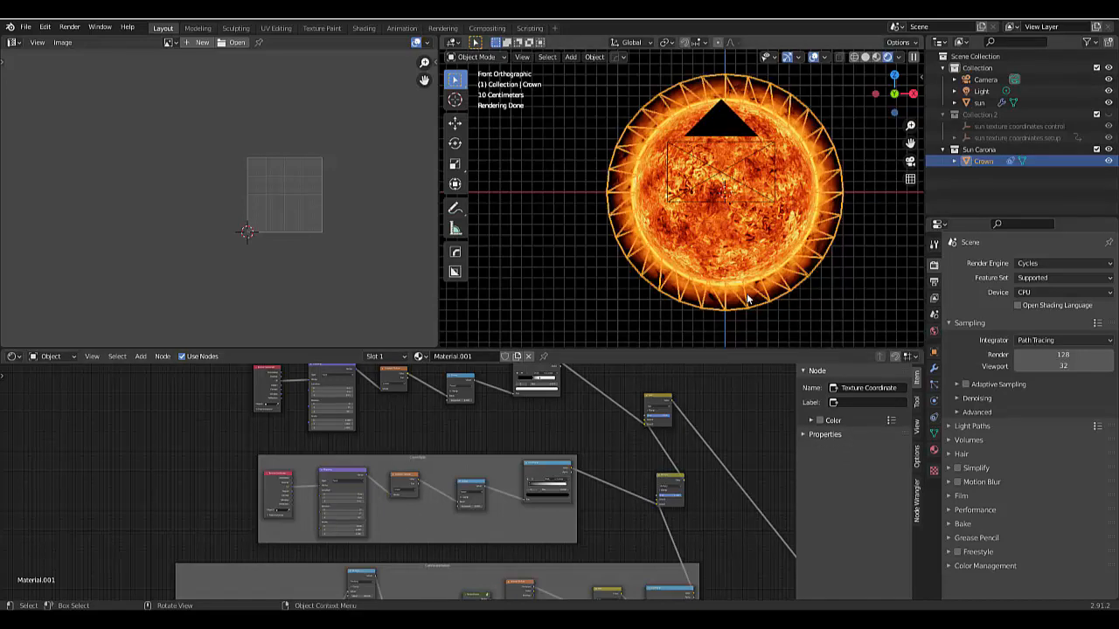
pyautogui.click(263, 465)
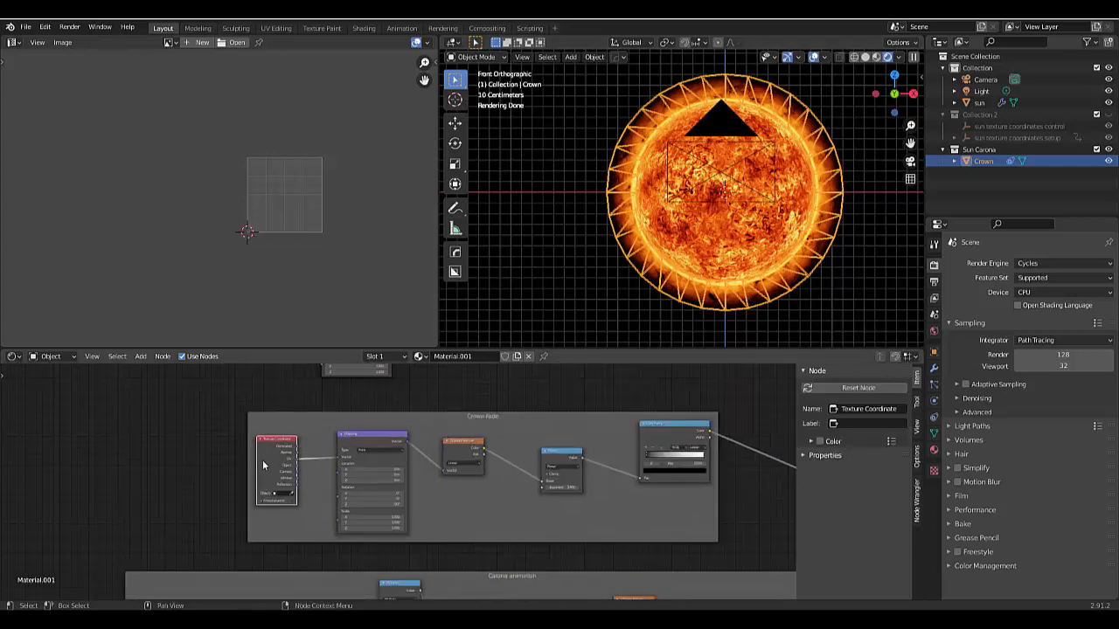
pyautogui.press('alt')
pyautogui.moveTo(274, 452)
pyautogui.mouseDown()
pyautogui.moveTo(295, 422)
pyautogui.moveTo(286, 453)
pyautogui.mouseUp()
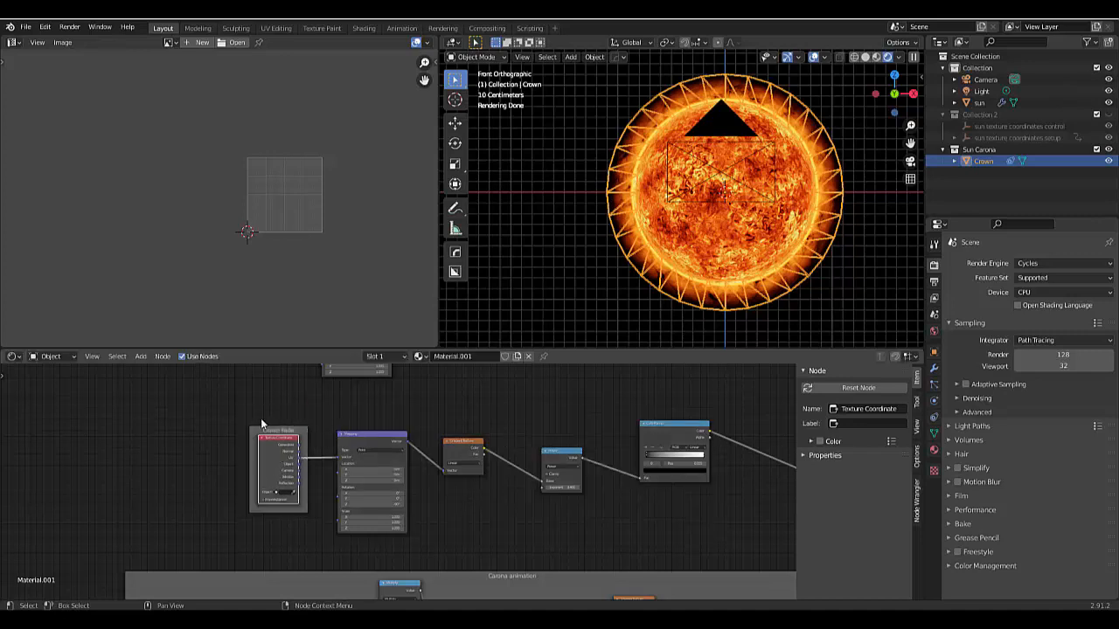
pyautogui.click(254, 508)
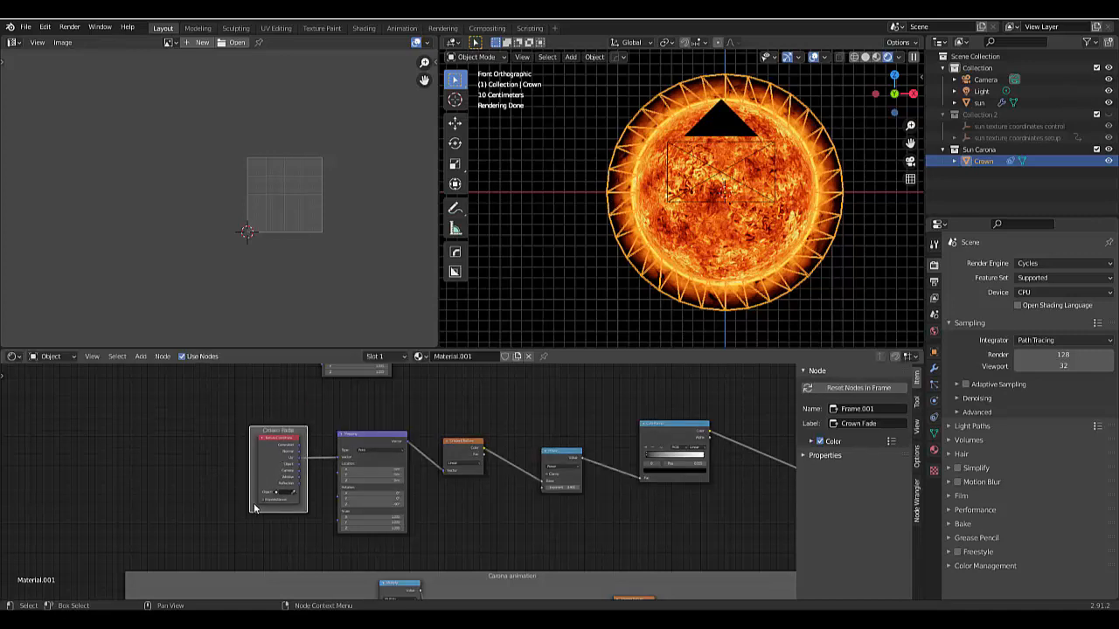
pyautogui.press('x')
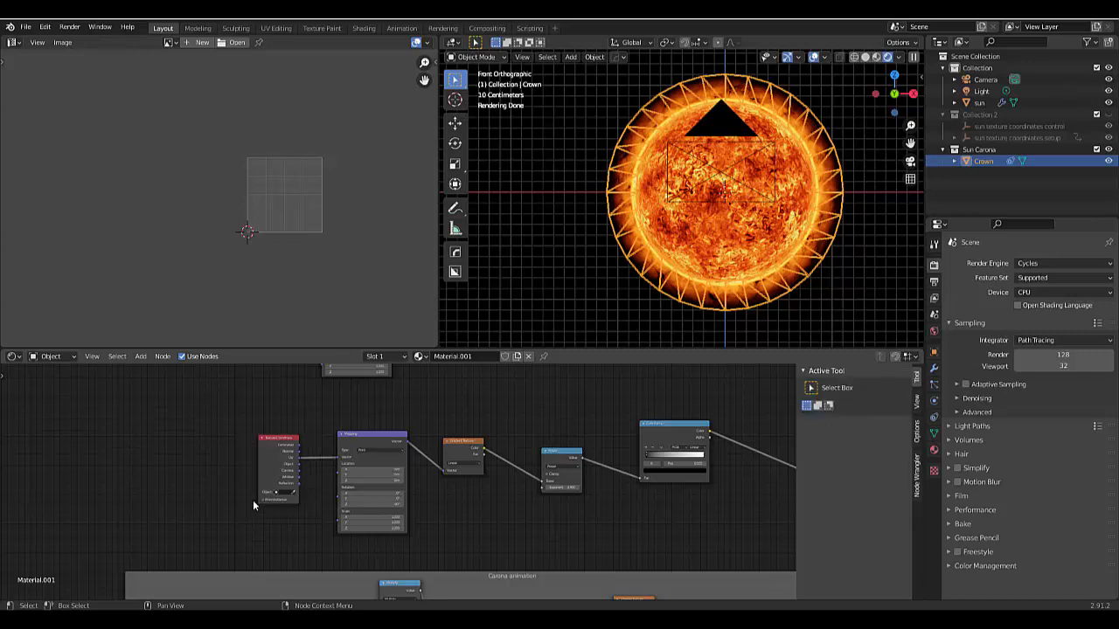
# - Join both gradient chains and their two mix nodes into a new frame labelled "Fade and highlight"
pyautogui.scroll(-5, 253, 494)
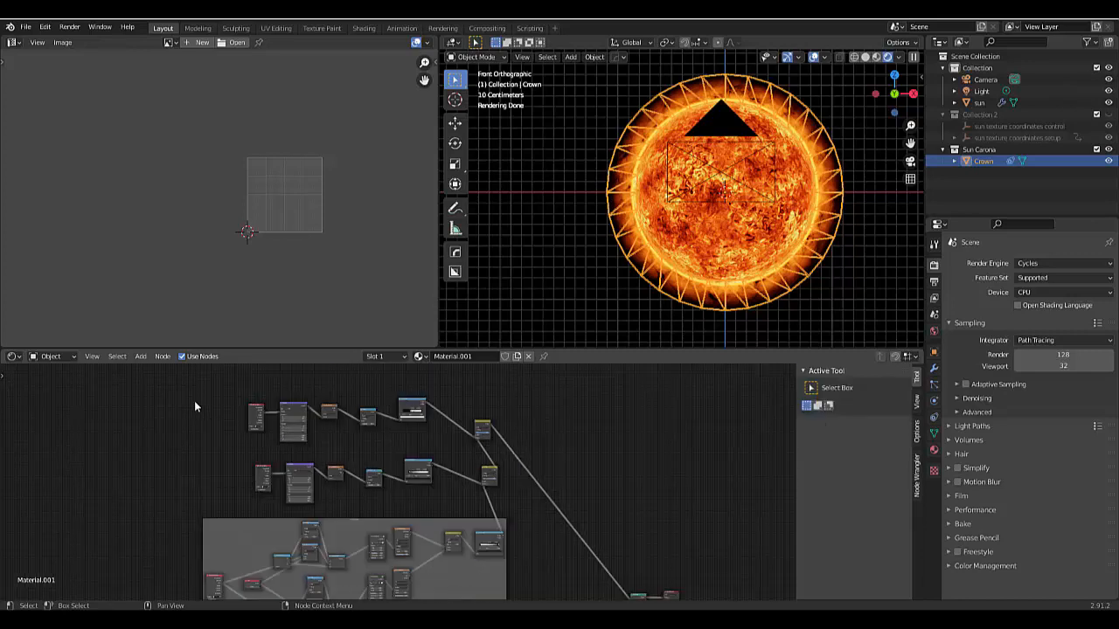
pyautogui.moveTo(194, 401); pyautogui.dragTo(494, 497)
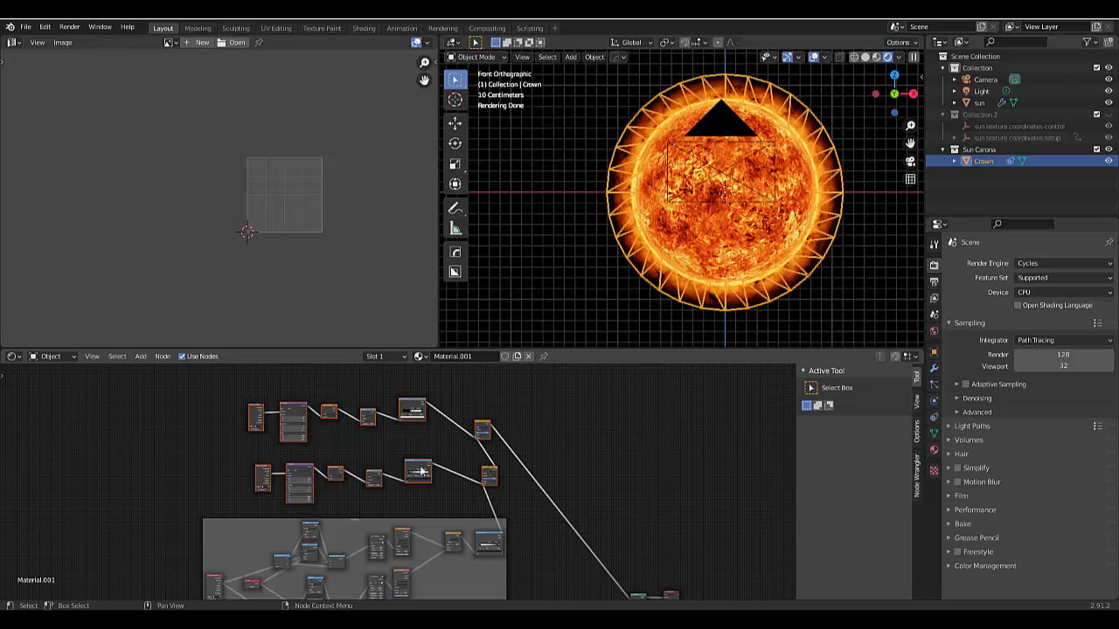
pyautogui.hotkey('ctrl', 'j')
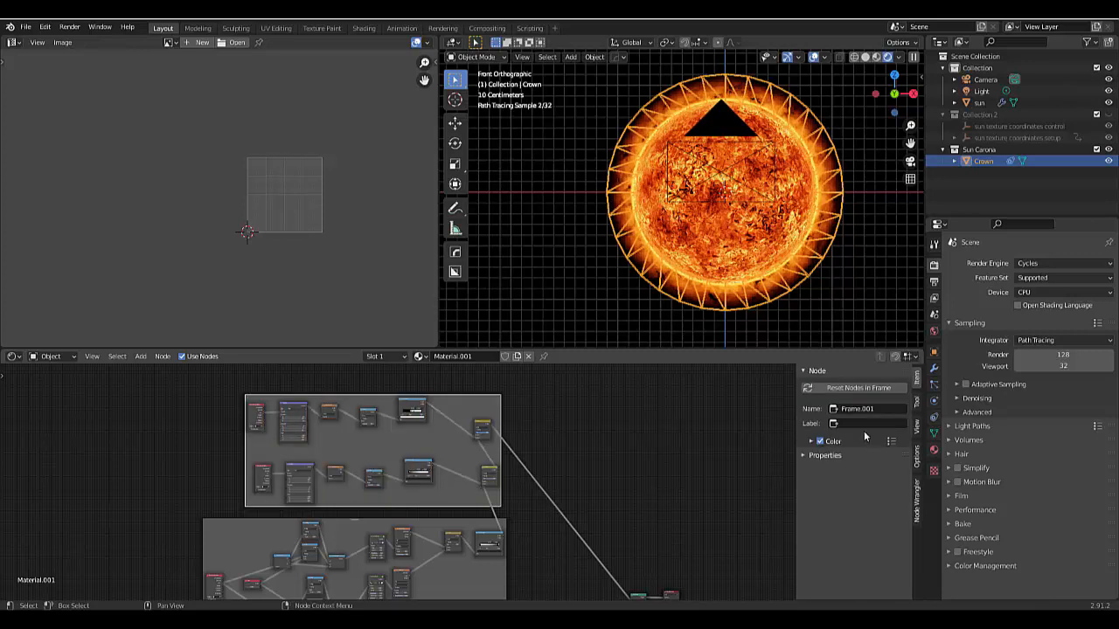
pyautogui.click(860, 426)
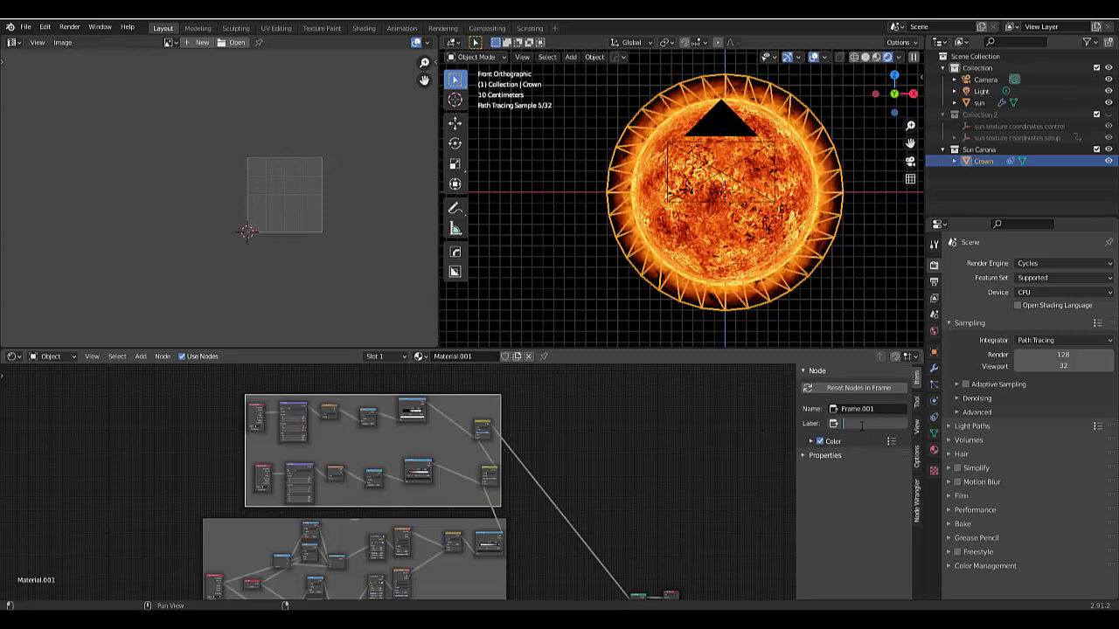
pyautogui.write('Fade and highlight')
pyautogui.press('Return')
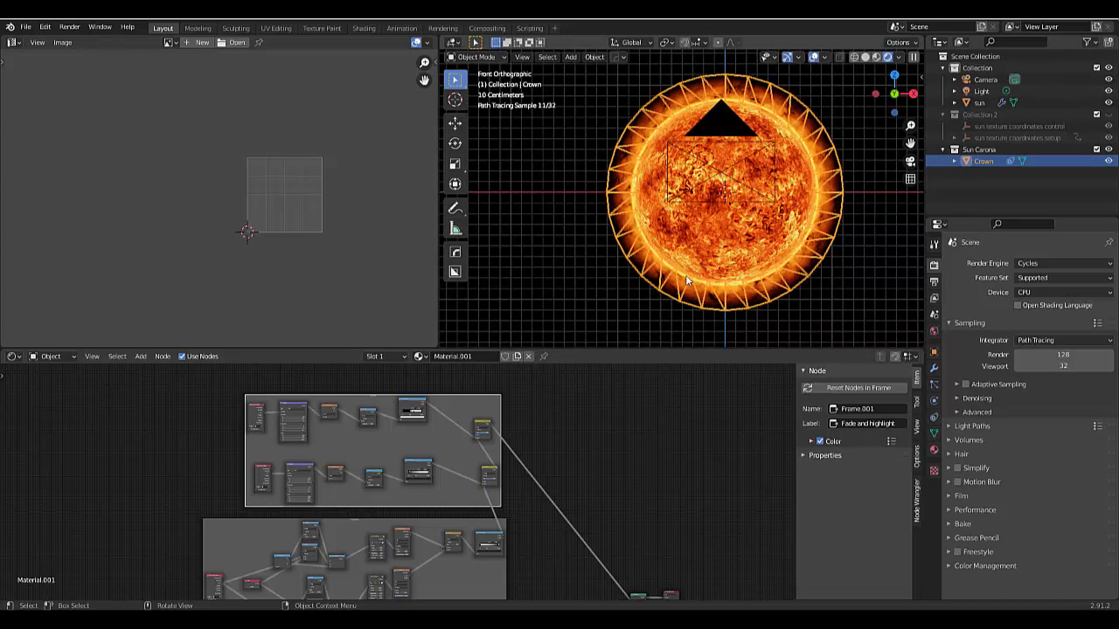
# - Insert a Math node on the link between the Multiply mix node and the mix node that follows it
pyautogui.scroll(1, 481, 474)
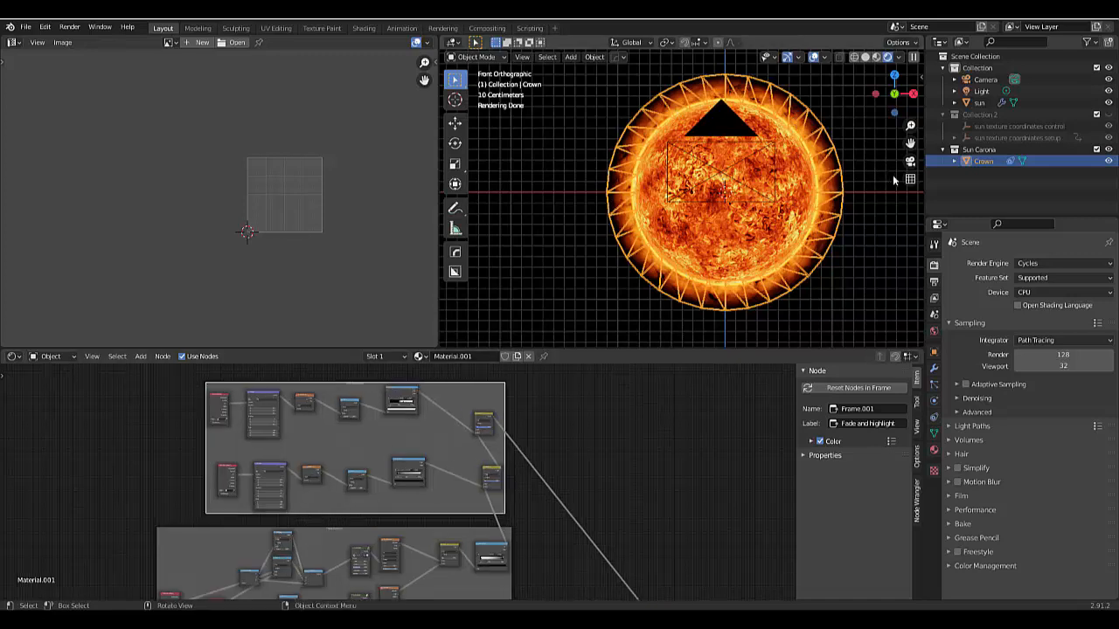
pyautogui.click(555, 446)
pyautogui.scroll(3, 484, 495)
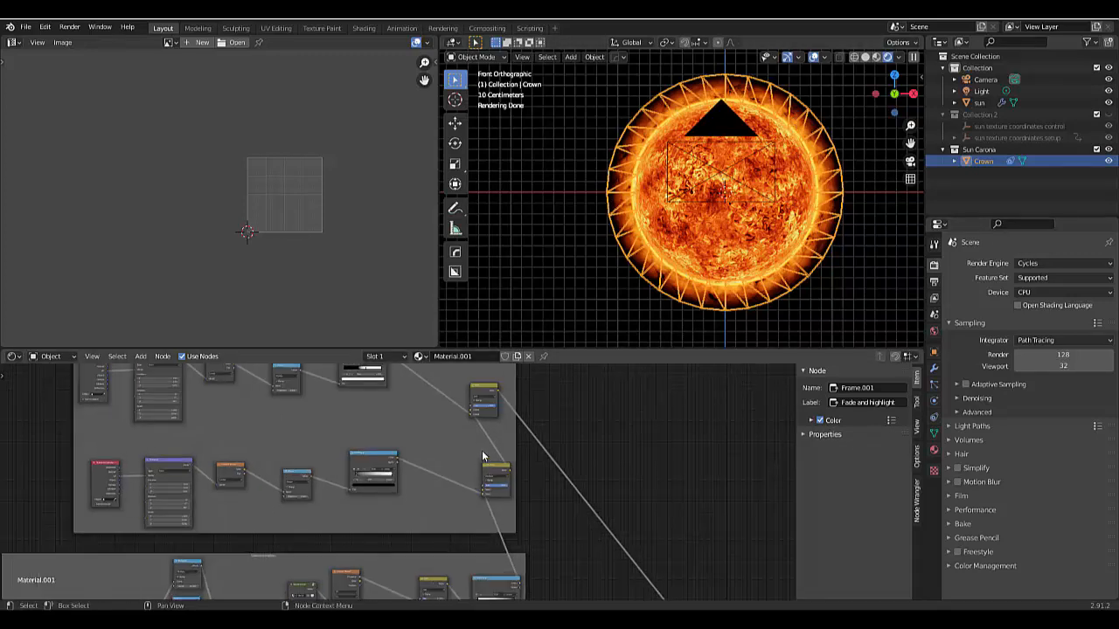
pyautogui.hotkey('shift', 'a')
pyautogui.moveTo(482, 455)
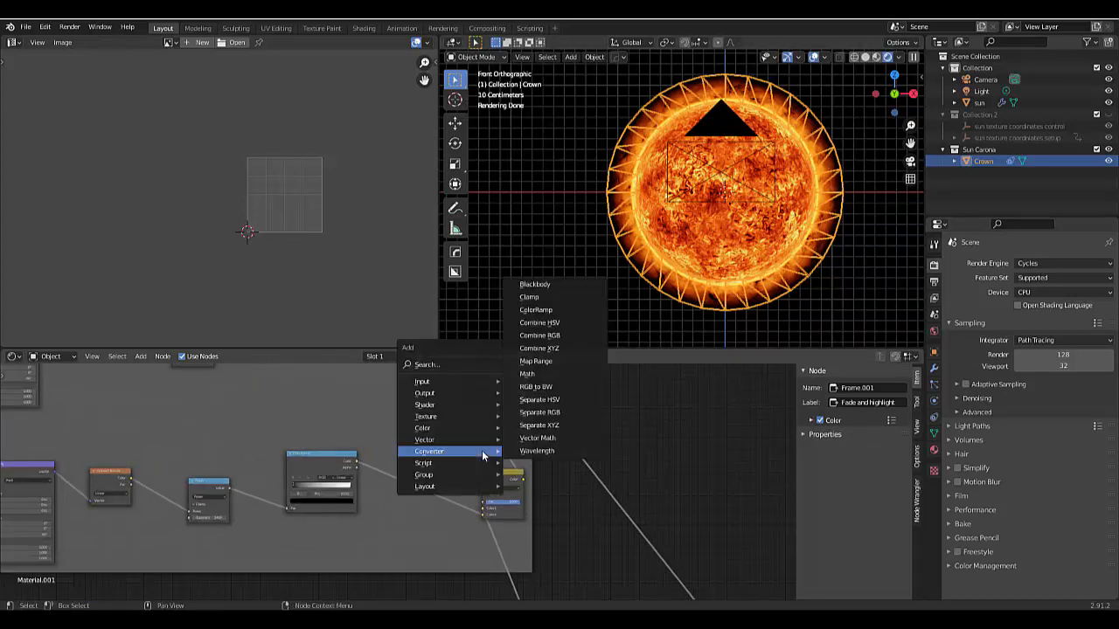
pyautogui.click(533, 373)
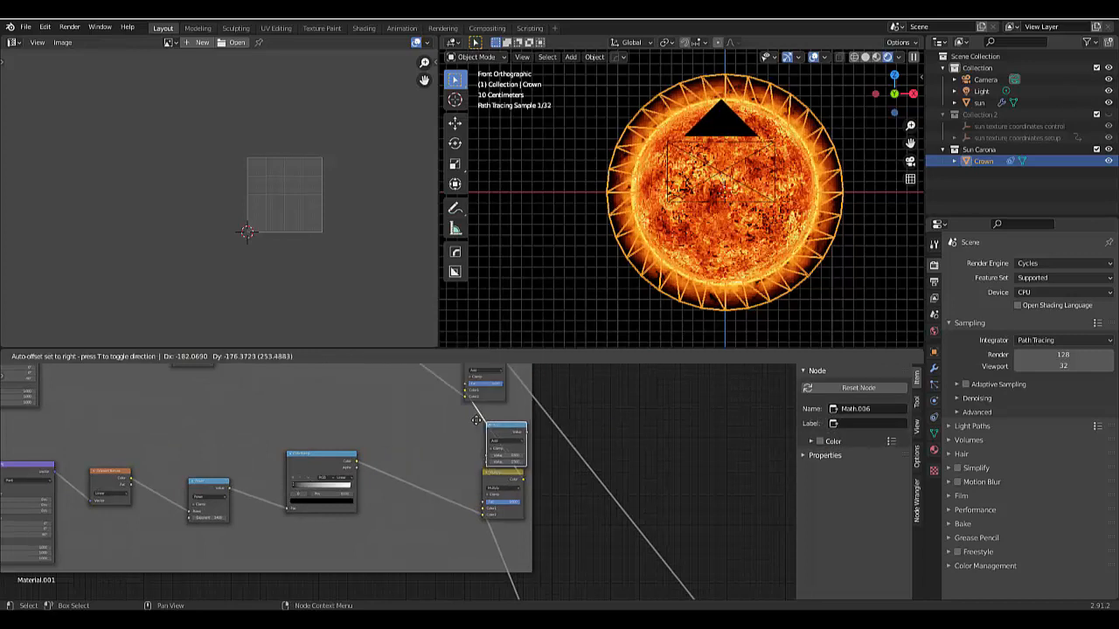
pyautogui.click(540, 421)
# - Set the new Math node's operation to Power
pyautogui.click(567, 441)
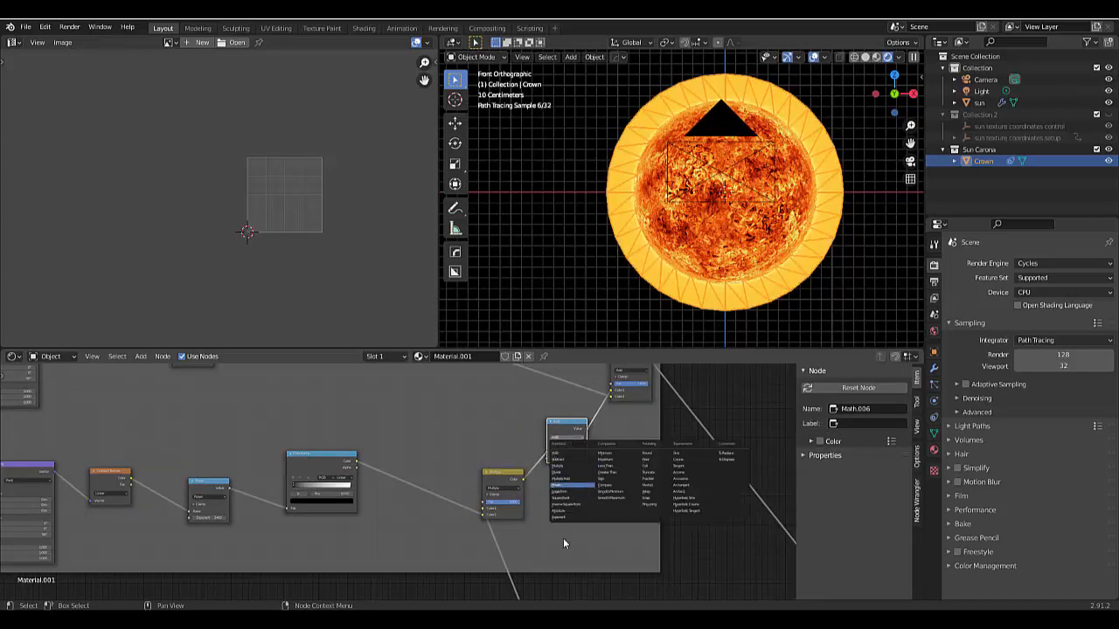
pyautogui.press('Escape')
pyautogui.scroll(2, 559, 472)
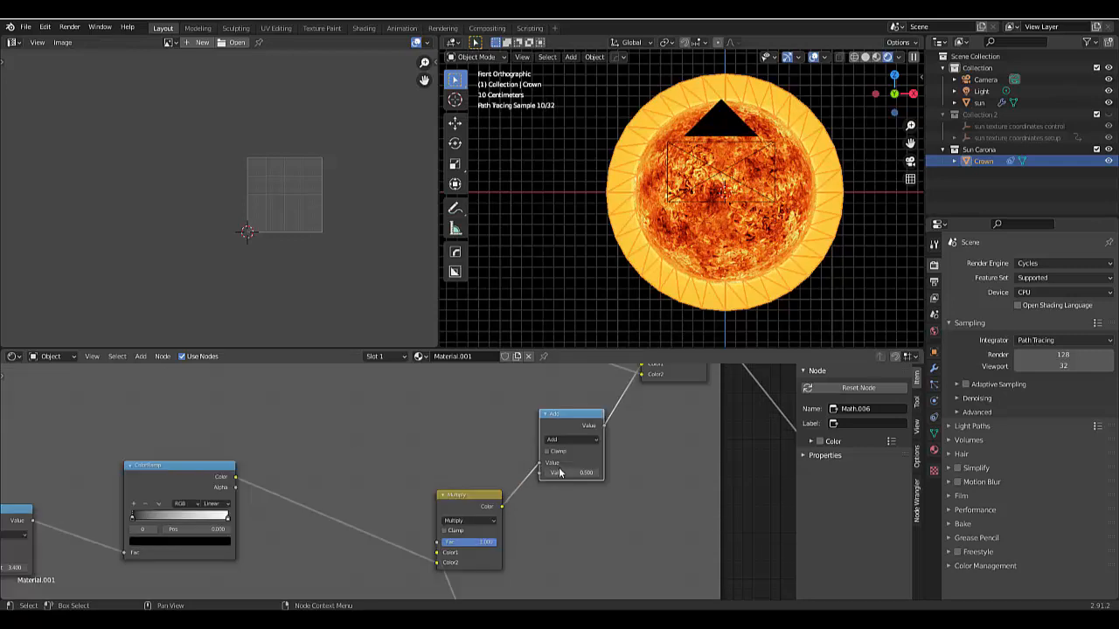
pyautogui.scroll(2, 560, 472)
pyautogui.click(553, 425)
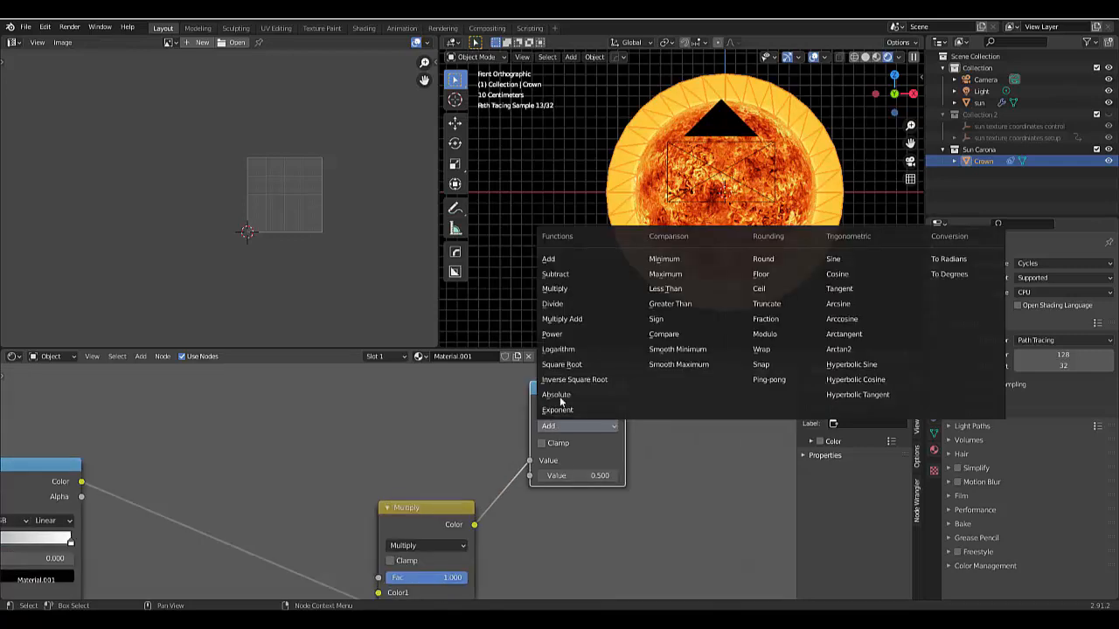
pyautogui.click(552, 334)
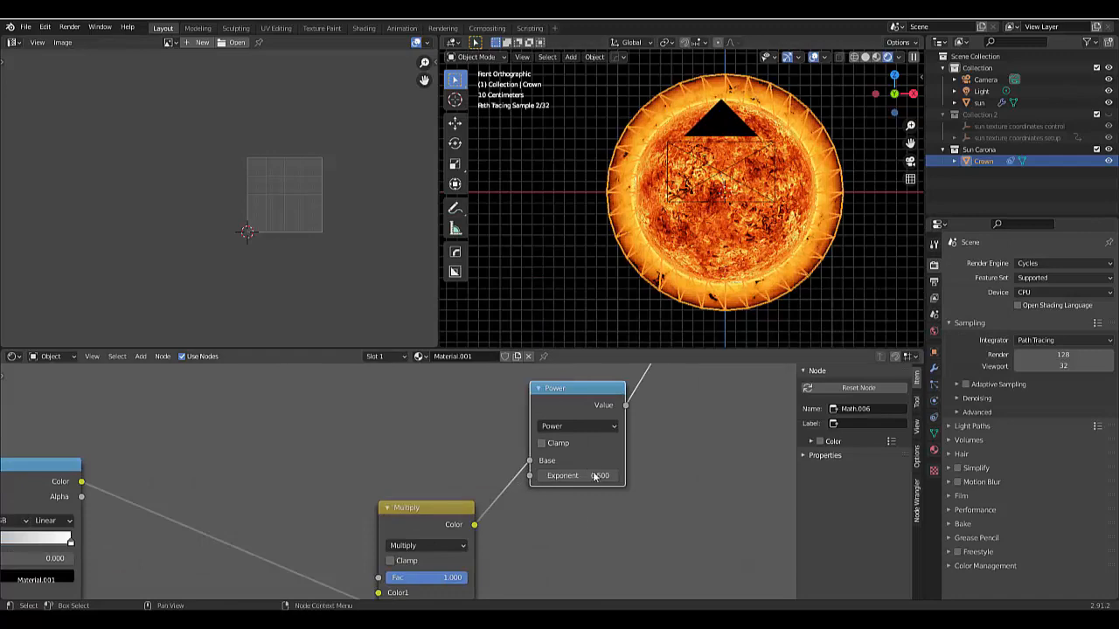
# - Try exponents of 1, 0.6 and 0.8 on the Power node, with the Crown deselected for a clear view
pyautogui.scroll(1, 594, 477)
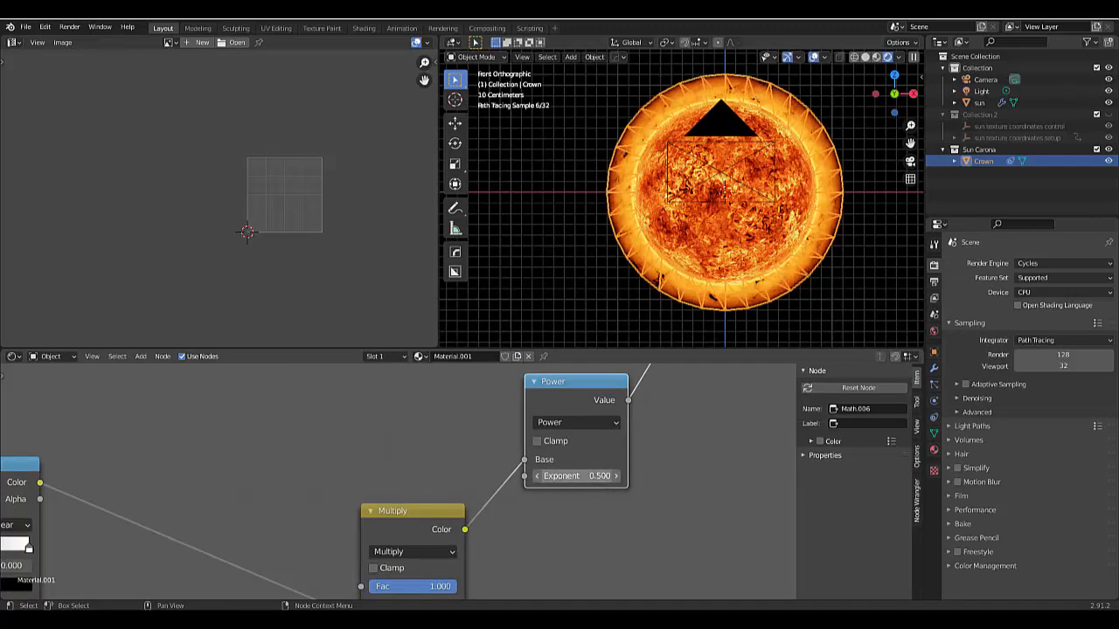
pyautogui.moveTo(586, 476)
pyautogui.mouseDown()
pyautogui.moveTo(607, 476)
pyautogui.moveTo(587, 477)
pyautogui.mouseUp()
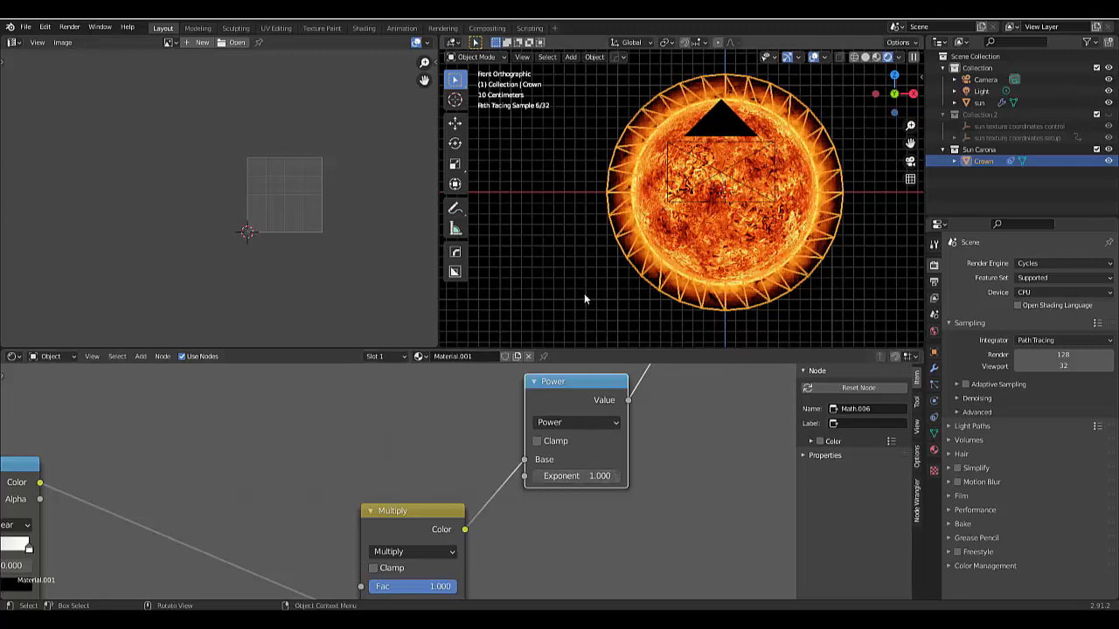
pyautogui.click(584, 292)
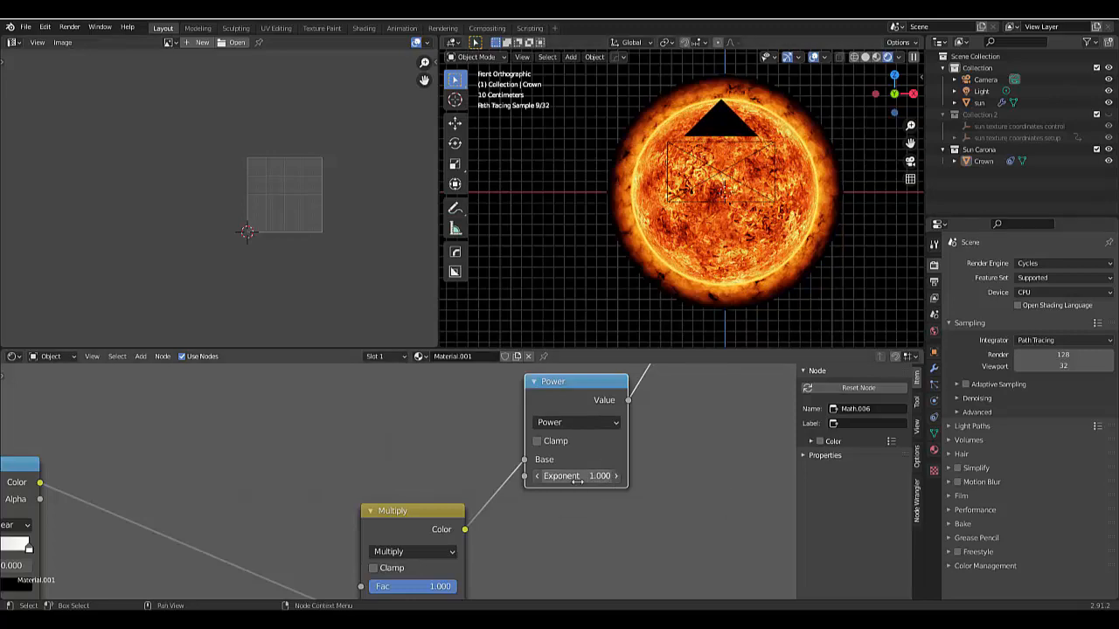
pyautogui.moveTo(578, 476)
pyautogui.mouseDown()
pyautogui.moveTo(561, 476)
pyautogui.moveTo(573, 476)
pyautogui.mouseUp()
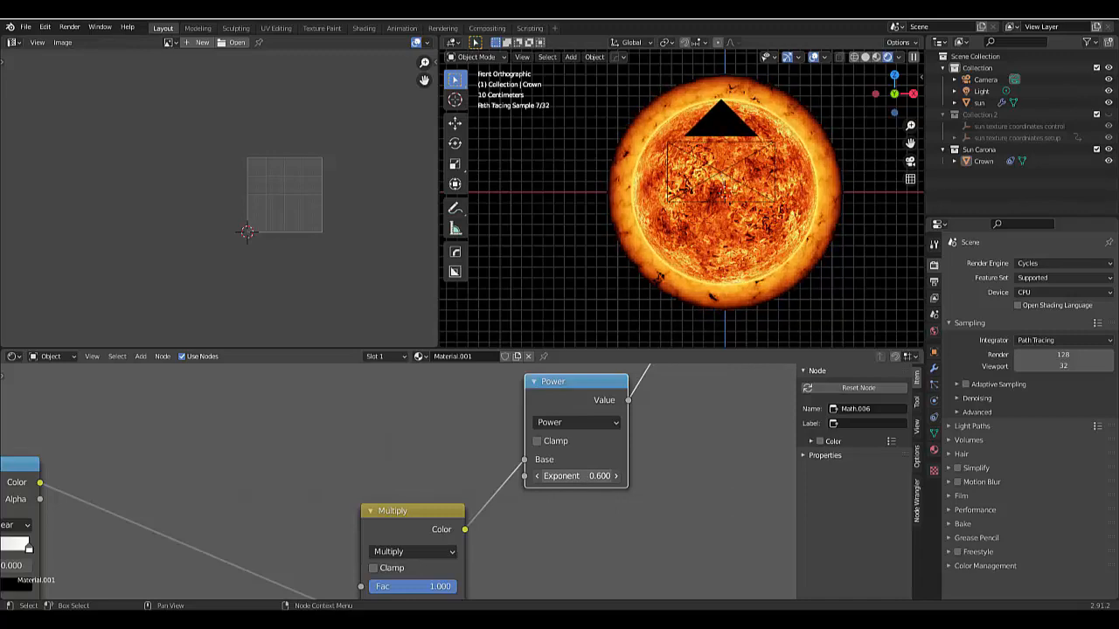
pyautogui.moveTo(572, 476); pyautogui.dragTo(580, 476)
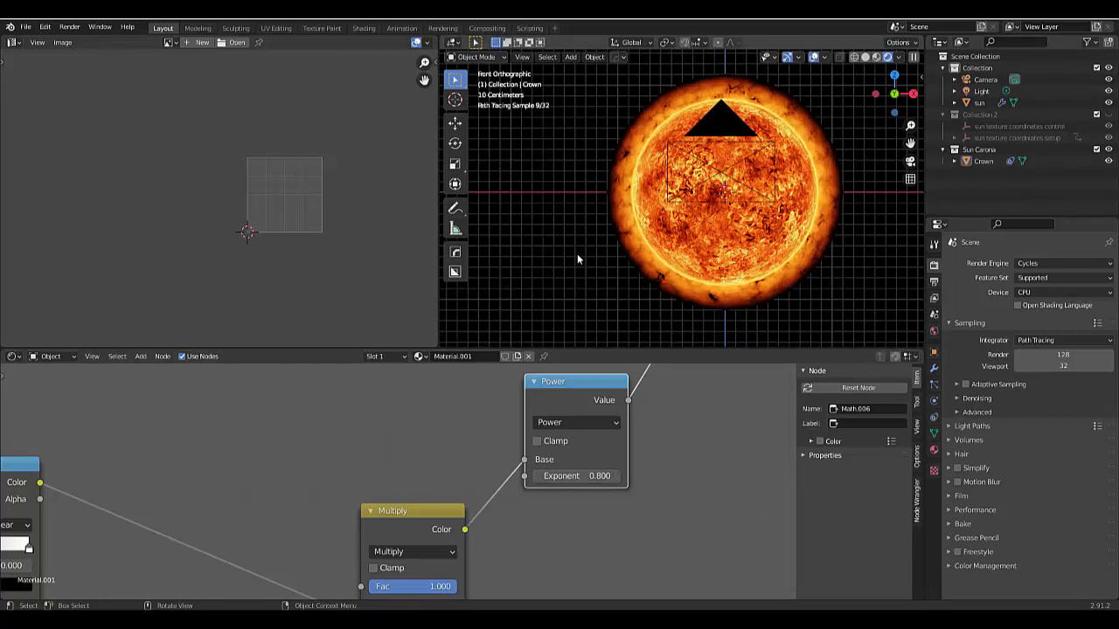
# - Check the corona up close through the camera view and set the Power node's exponent to 0.75
pyautogui.press('KP_0')
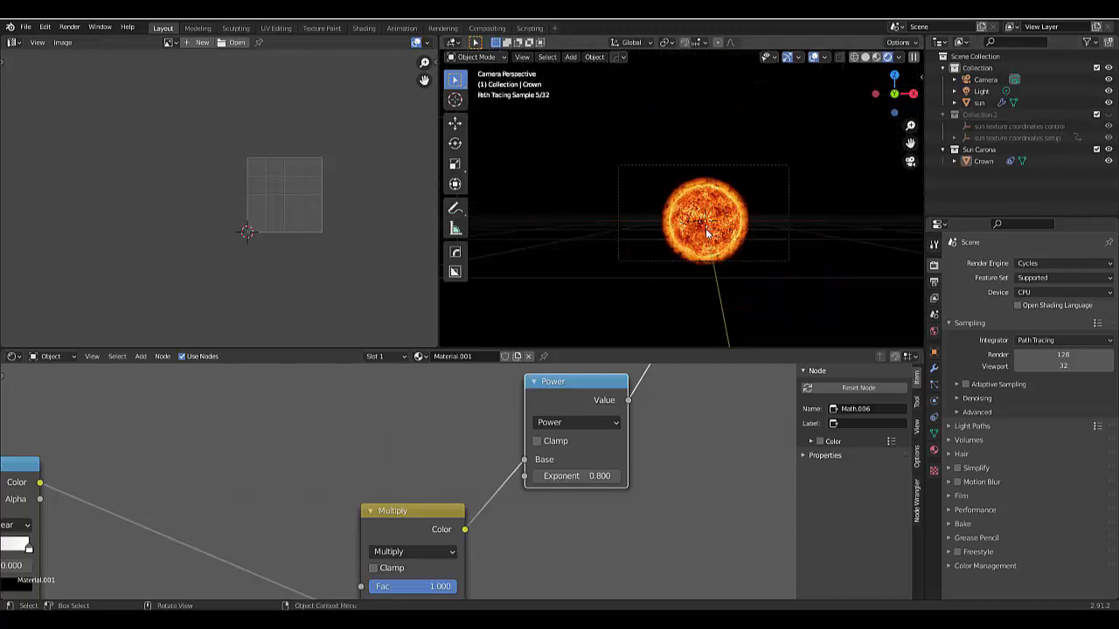
pyautogui.scroll(8, 707, 248)
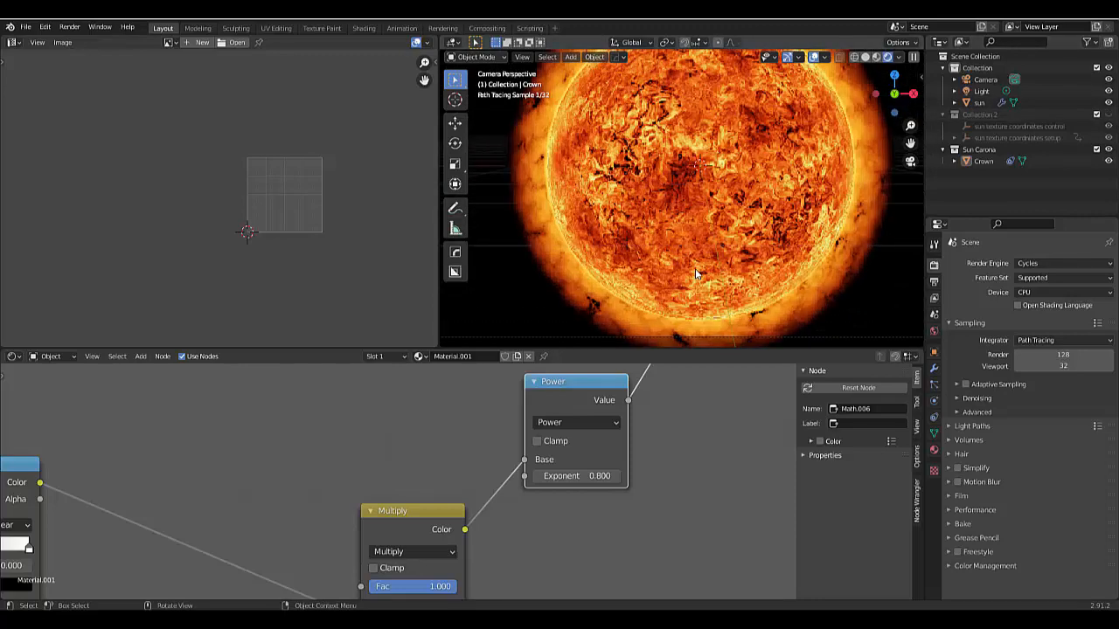
pyautogui.scroll(-3, 696, 274)
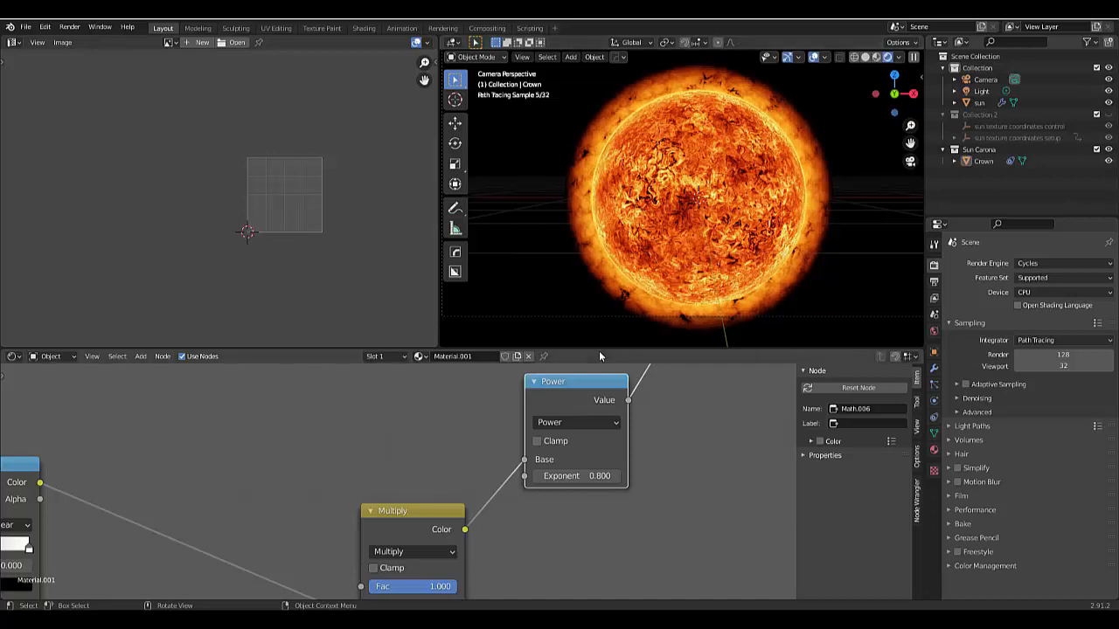
pyautogui.click(581, 476)
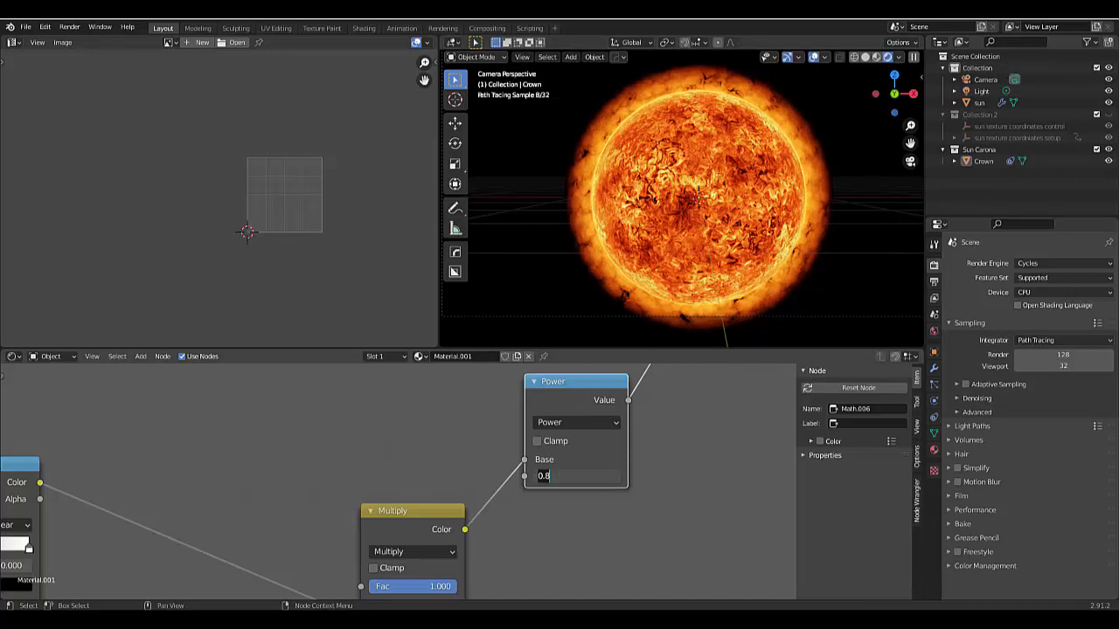
pyautogui.write('0.75')
pyautogui.press('Return')
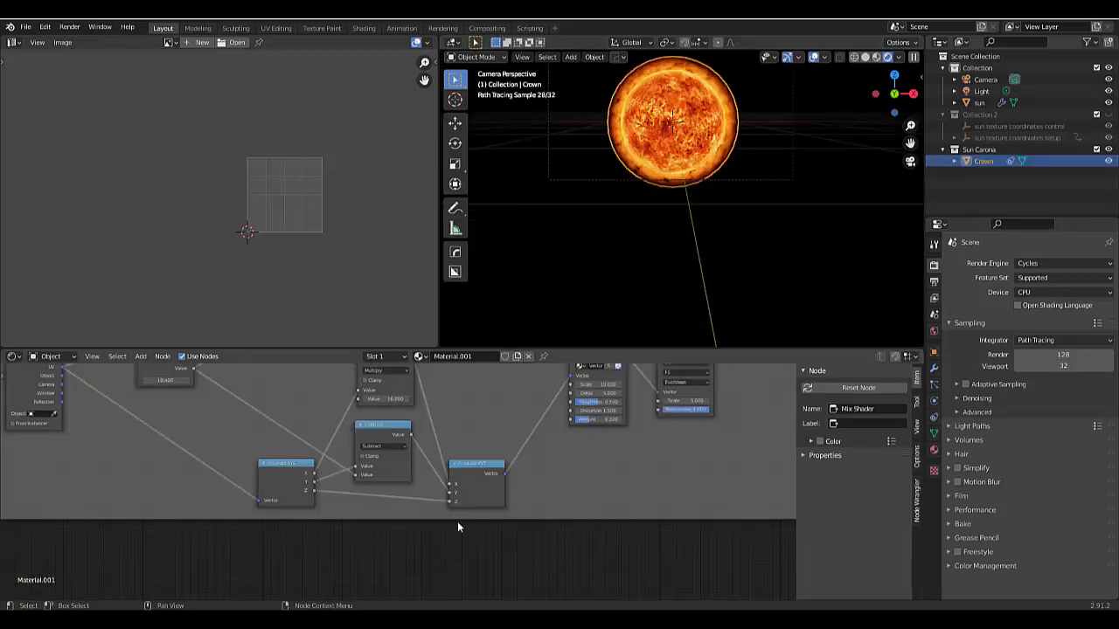
pyautogui.scroll(-1, 391, 541)
pyautogui.scroll(-3, 592, 257)
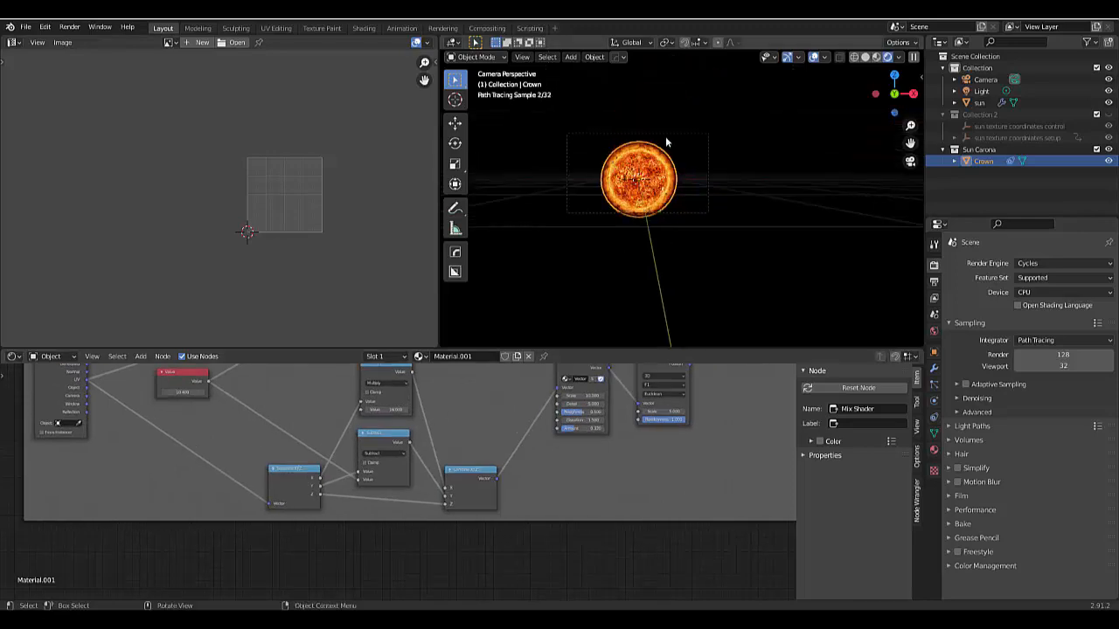
# - Examine the corona's fade and texture up close along the sun's upper rim in the rendered camera view
pyautogui.scroll(4, 666, 136)
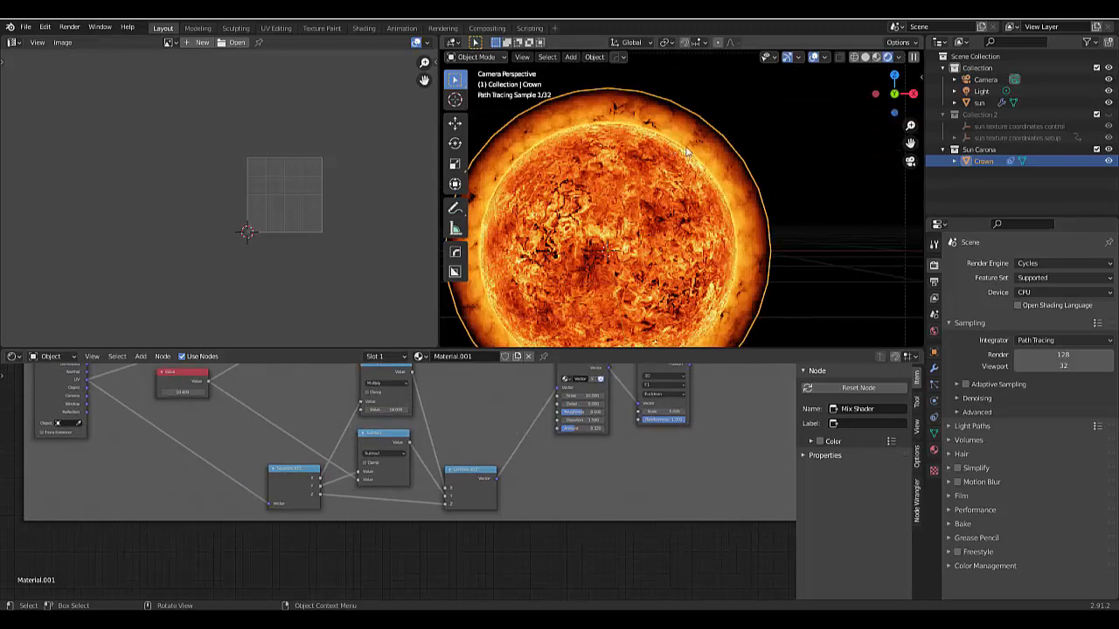
pyautogui.scroll(2, 706, 134)
pyautogui.scroll(3, 795, 253)
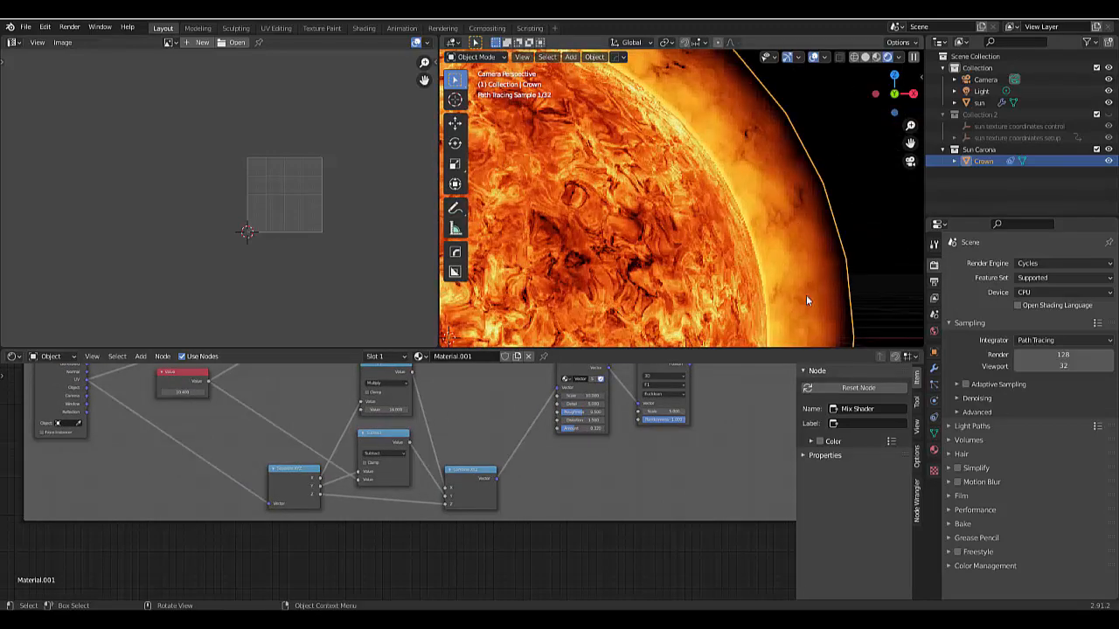
pyautogui.scroll(-3, 789, 249)
pyautogui.scroll(5, 753, 168)
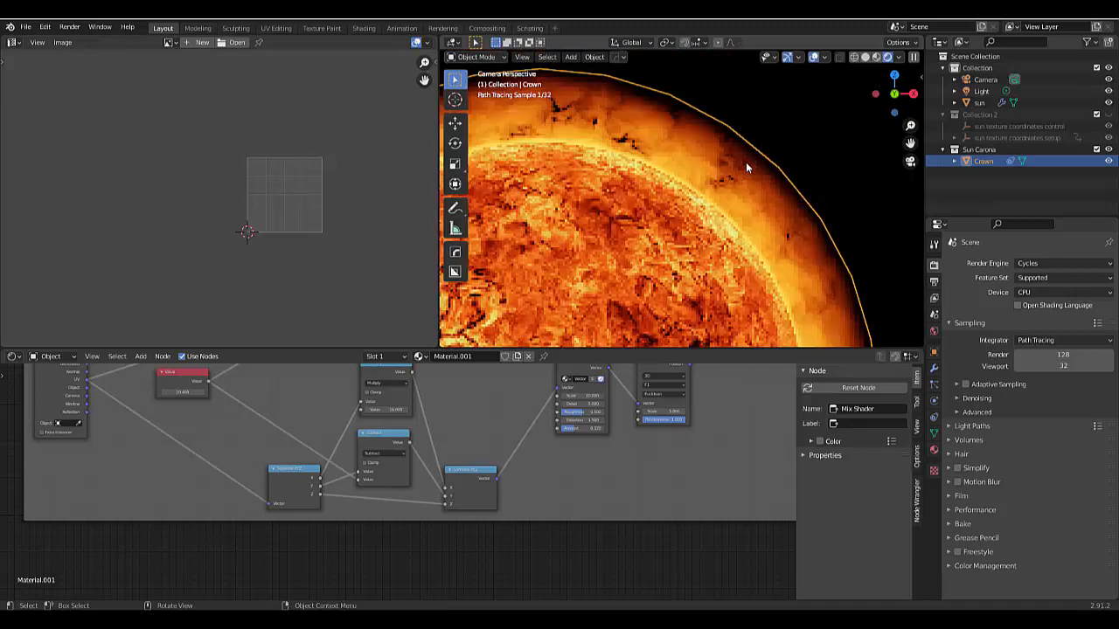
pyautogui.scroll(1, 790, 281)
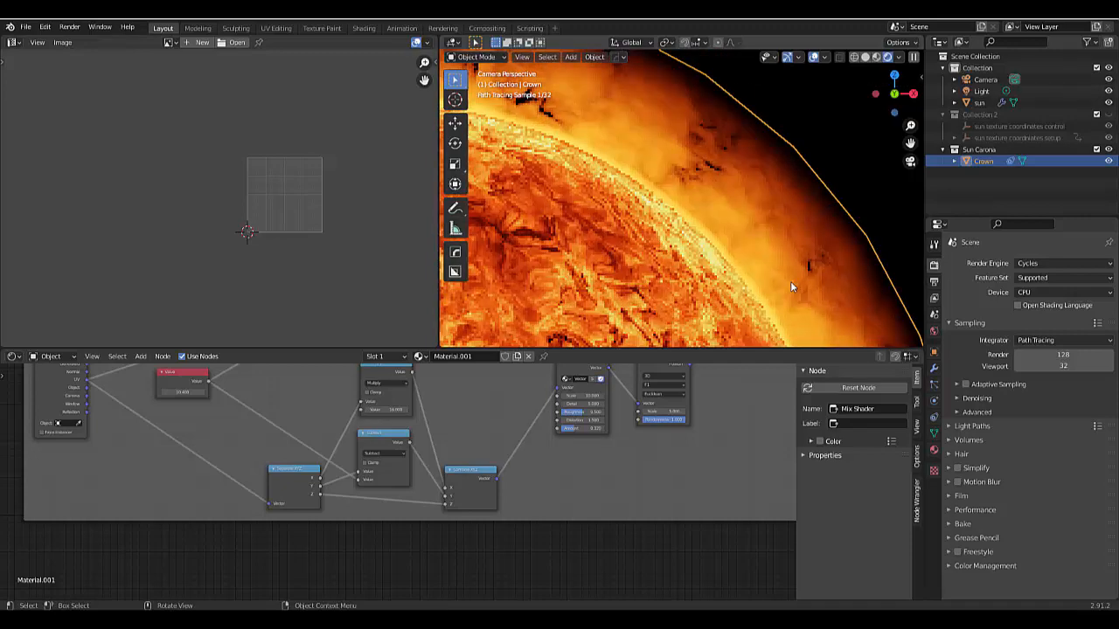
pyautogui.scroll(2, 710, 196)
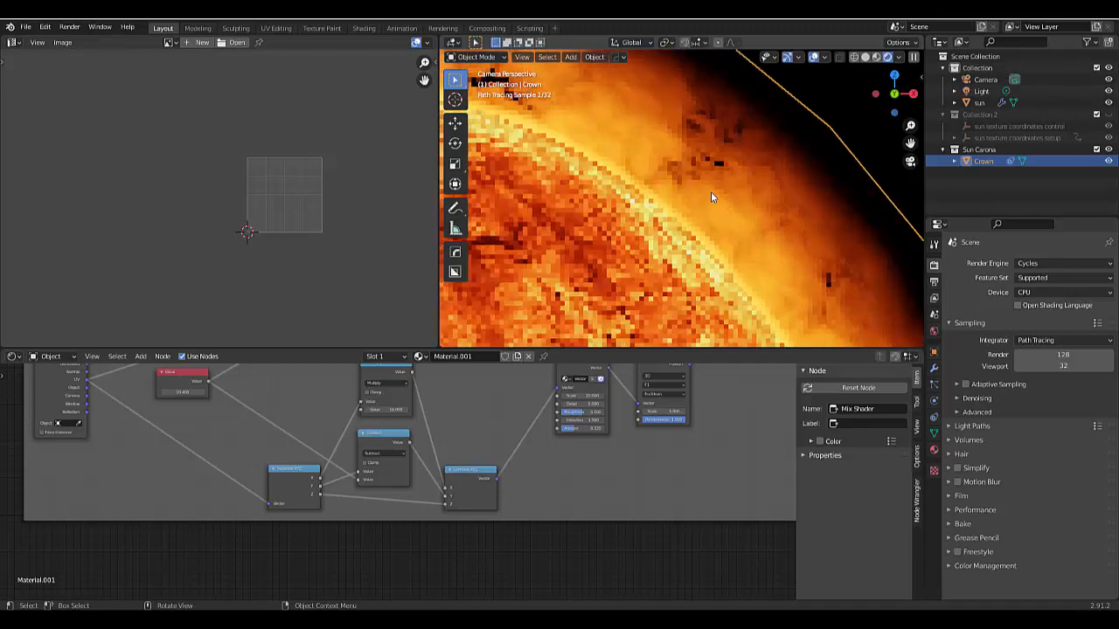
pyautogui.scroll(-3, 732, 224)
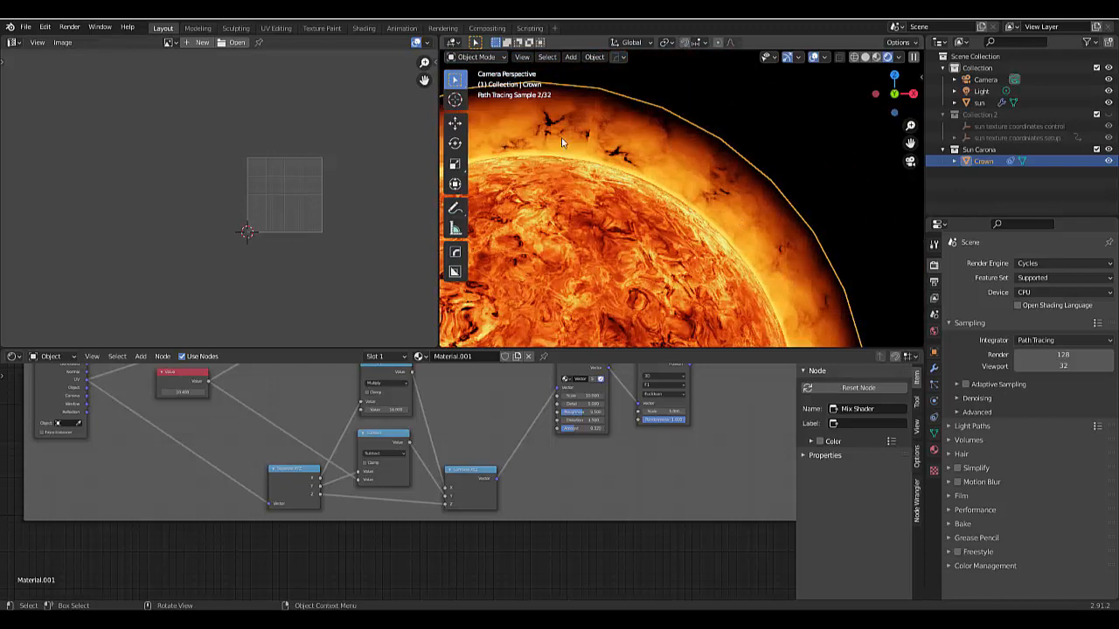
pyautogui.scroll(5, 561, 137)
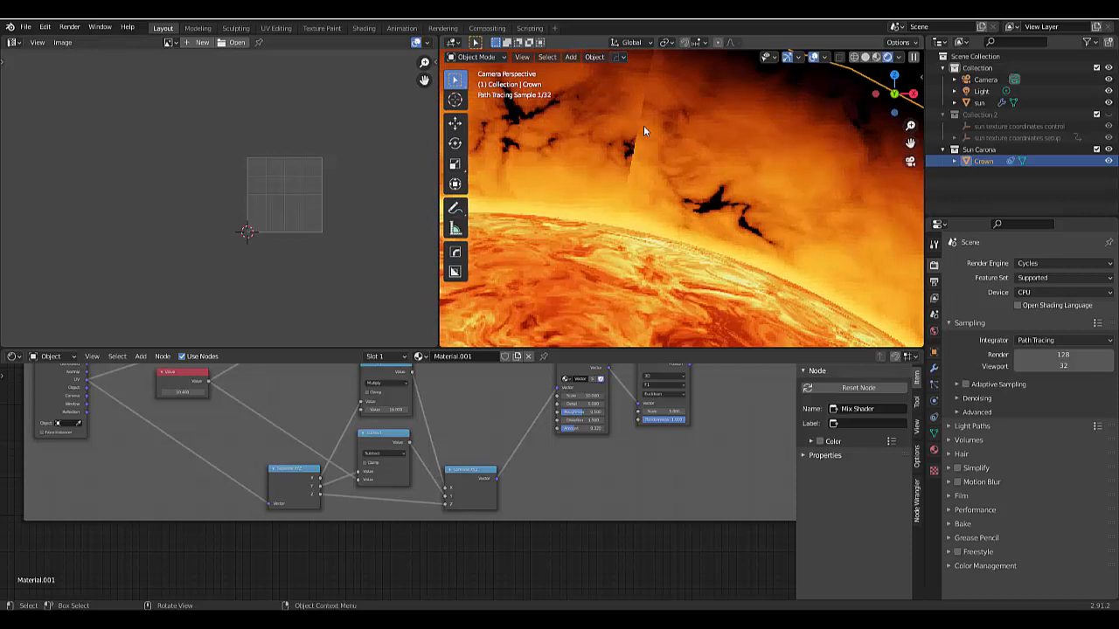
# - Select the Crown mesh edge that lies along the texture seam, using edge selection in Edit Mode
pyautogui.hotkey('ctrl', 'Tab')
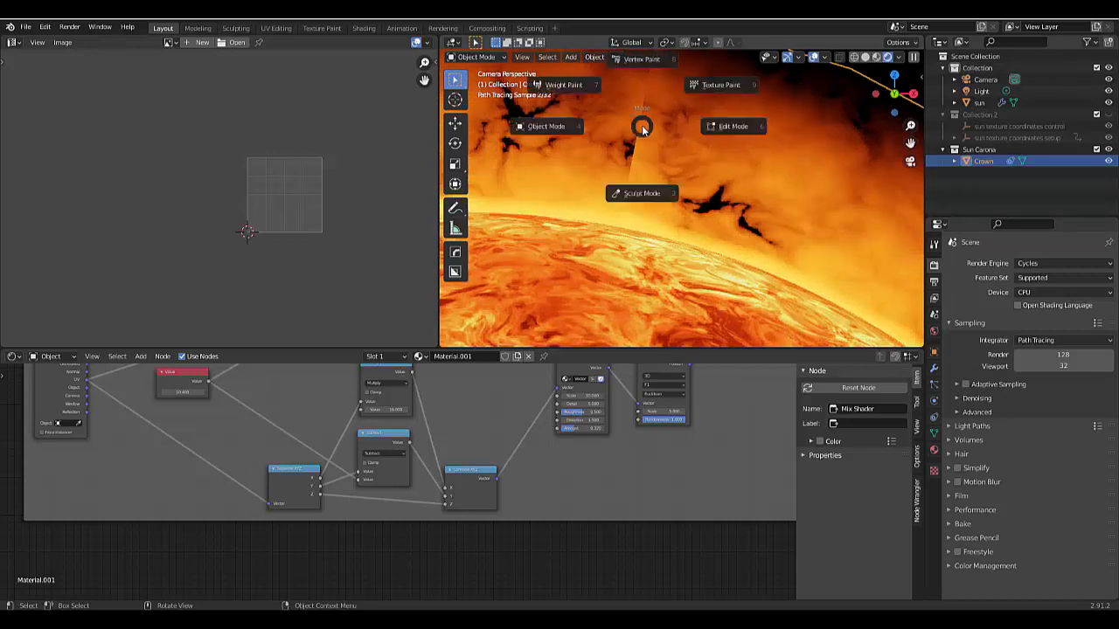
pyautogui.click(662, 127)
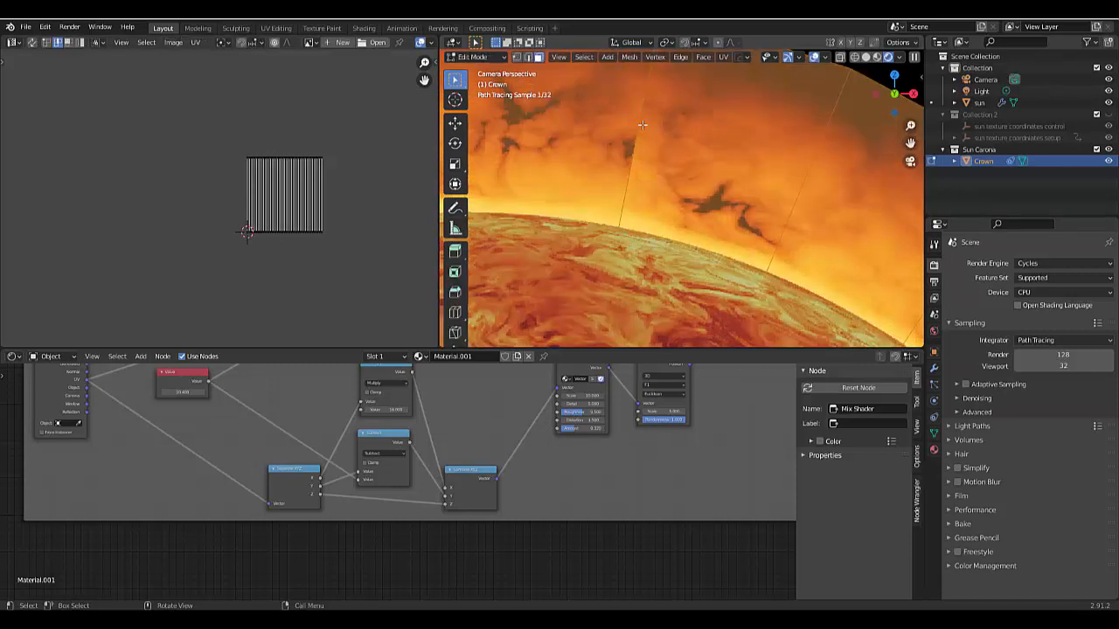
pyautogui.press('2')
pyautogui.click(642, 125)
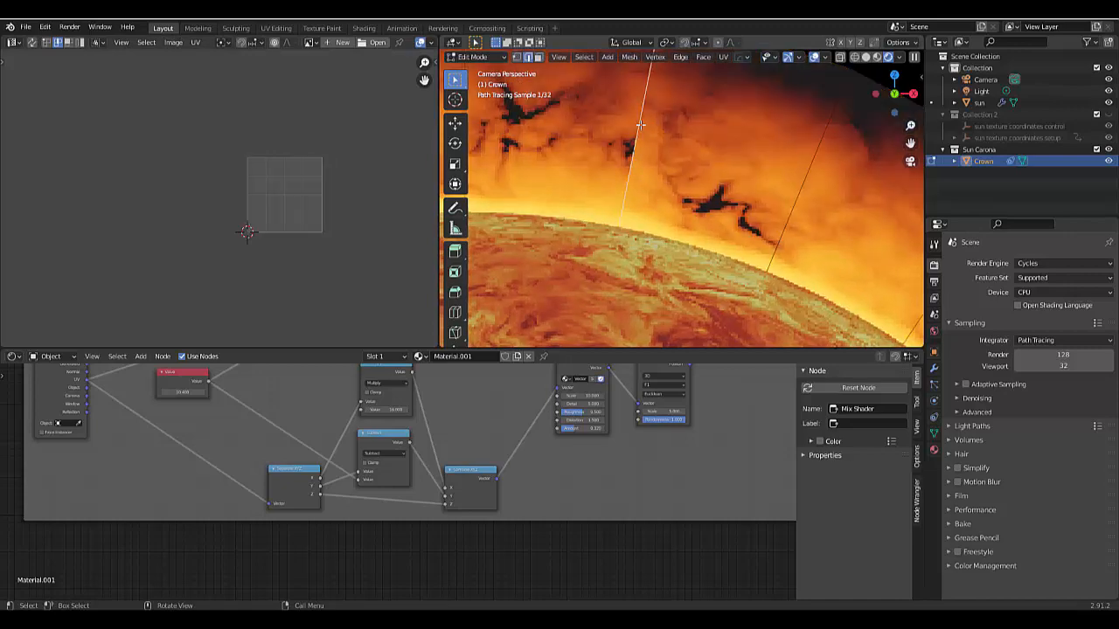
pyautogui.scroll(-4, 757, 165)
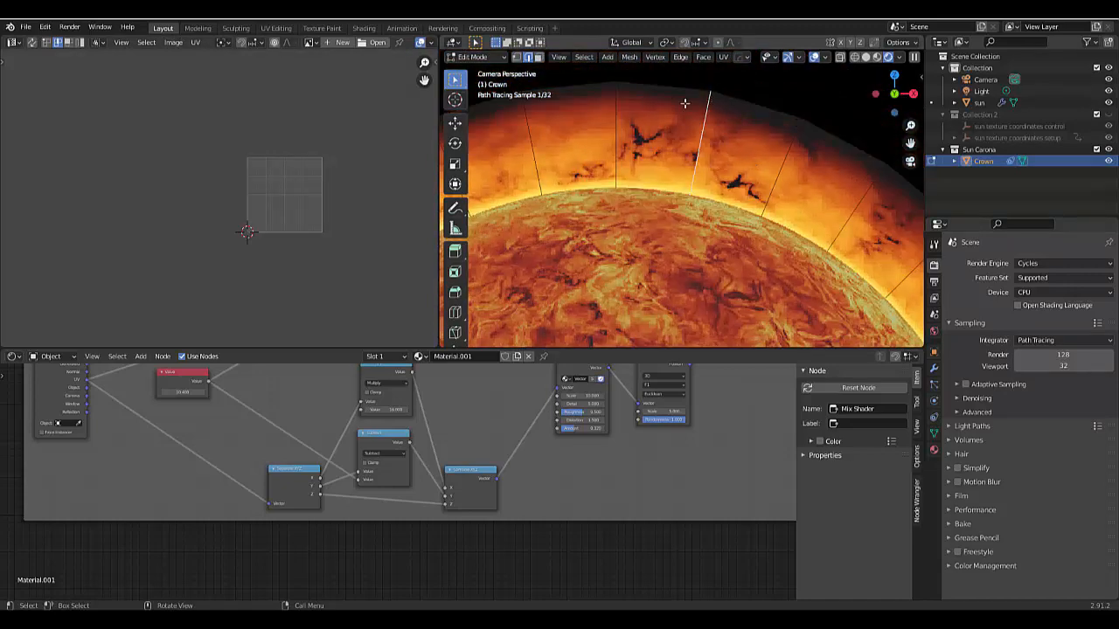
pyautogui.scroll(3, 684, 103)
pyautogui.scroll(3, 712, 142)
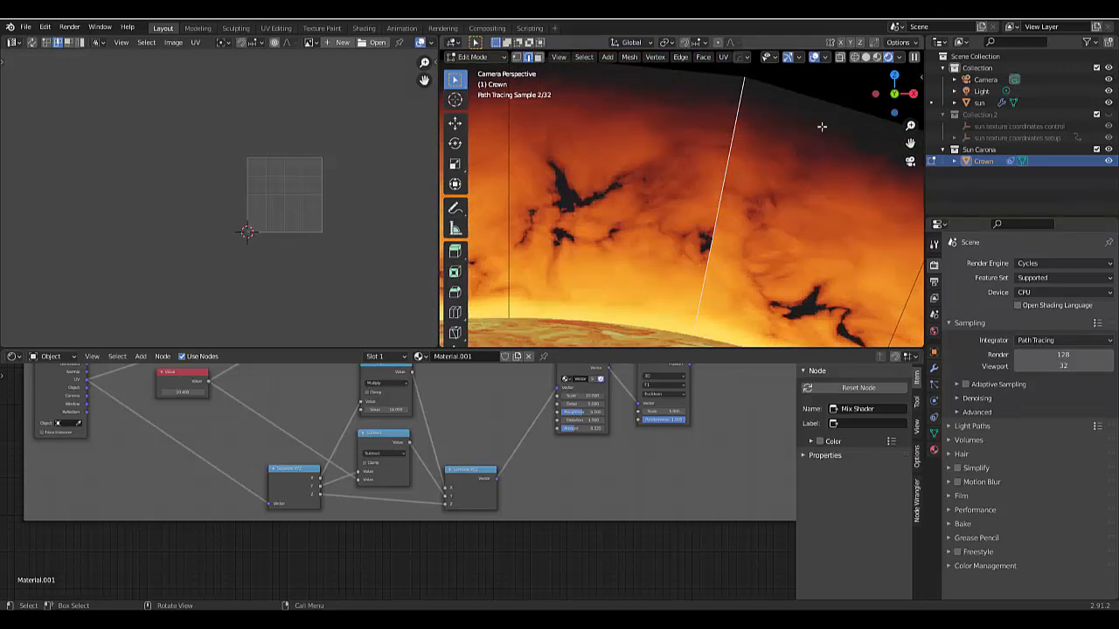
# - Show the 3D view in solid shading and widen it over the UV editor, framing the seam edge of the Crown
pyautogui.click(865, 57)
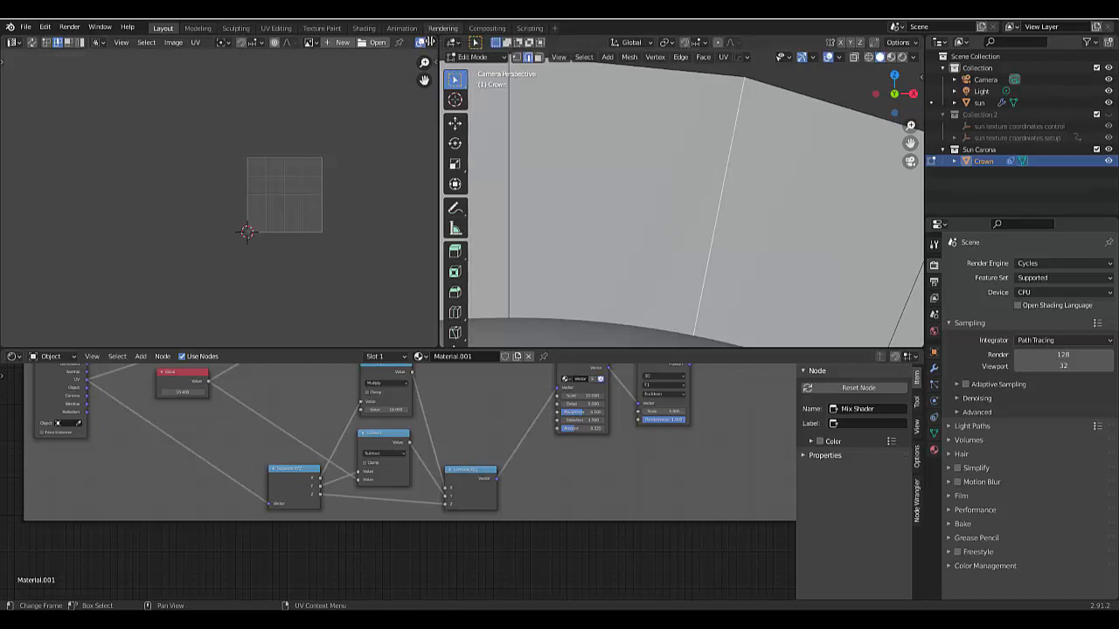
pyautogui.moveTo(431, 42)
pyautogui.mouseDown()
pyautogui.moveTo(389, 44)
pyautogui.moveTo(473, 41)
pyautogui.moveTo(392, 42)
pyautogui.moveTo(419, 40)
pyautogui.mouseUp()
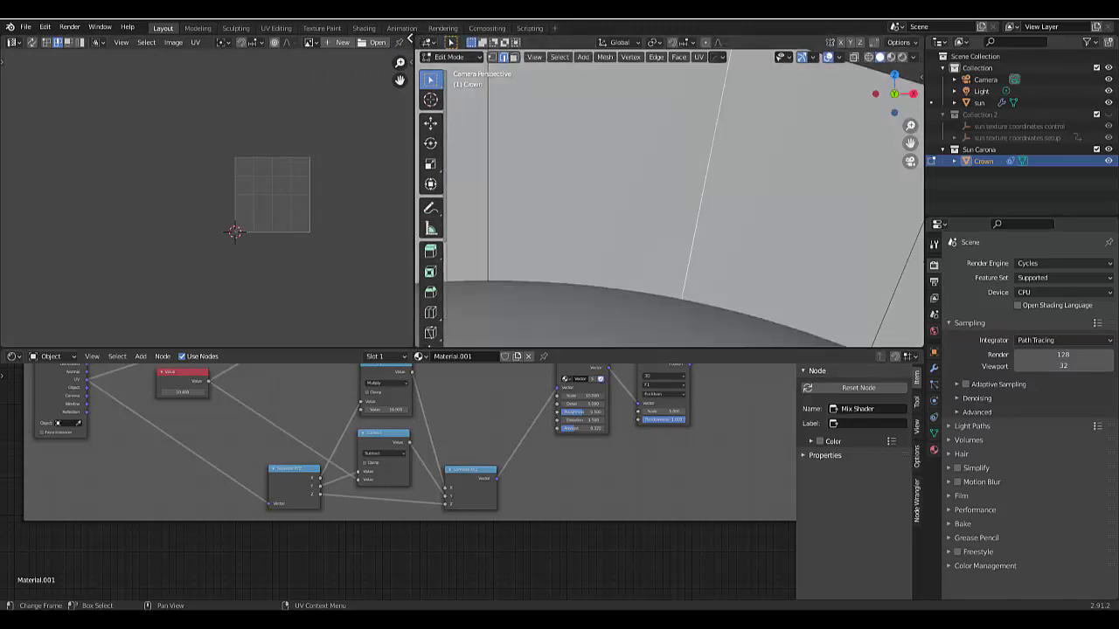
pyautogui.moveTo(416, 38); pyautogui.dragTo(292, 230)
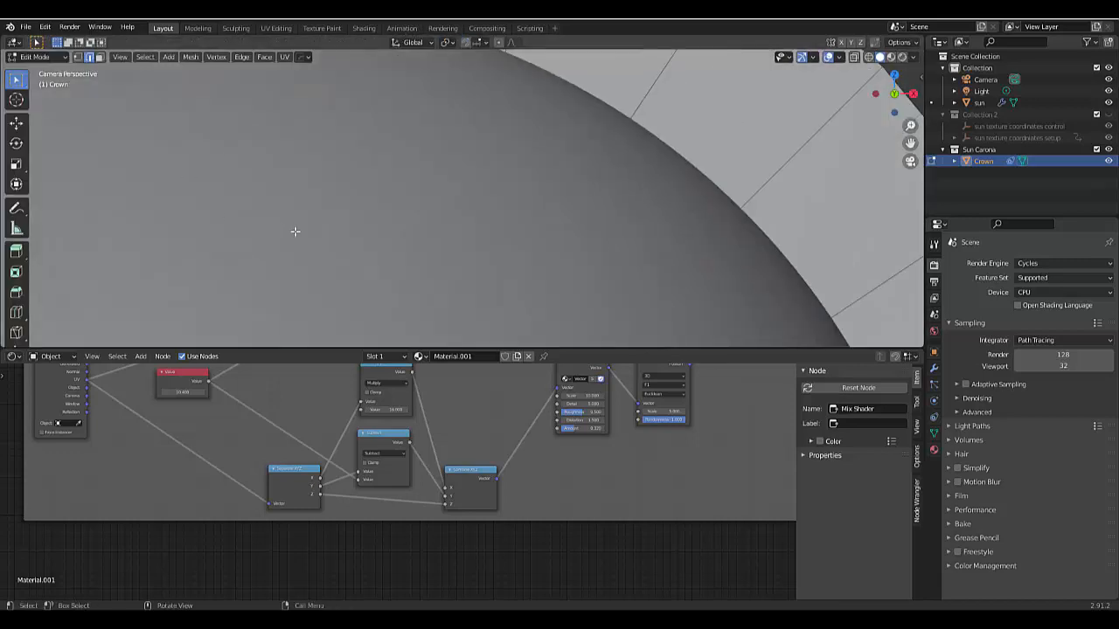
pyautogui.scroll(-4, 297, 232)
pyautogui.scroll(5, 348, 190)
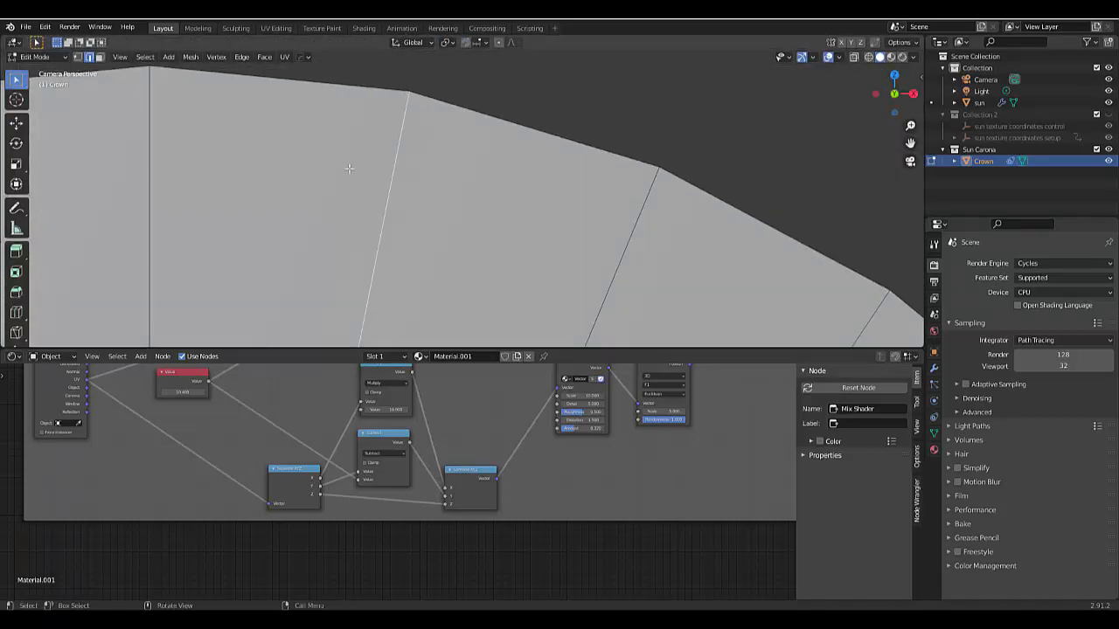
pyautogui.scroll(-4, 349, 168)
pyautogui.scroll(4, 358, 271)
pyautogui.scroll(-4, 354, 262)
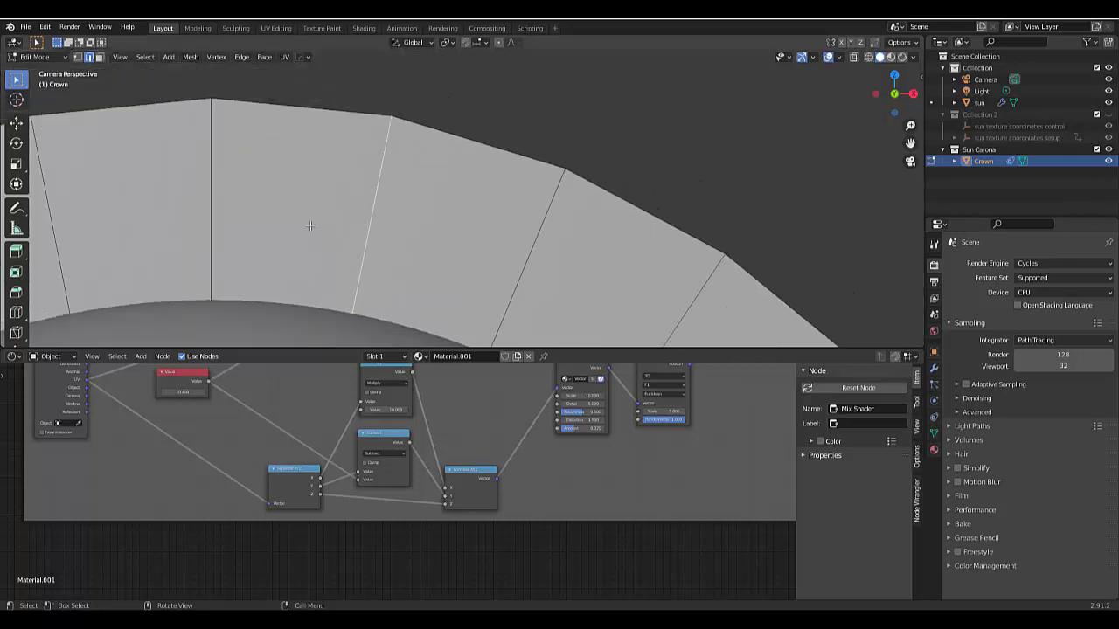
pyautogui.scroll(4, 307, 222)
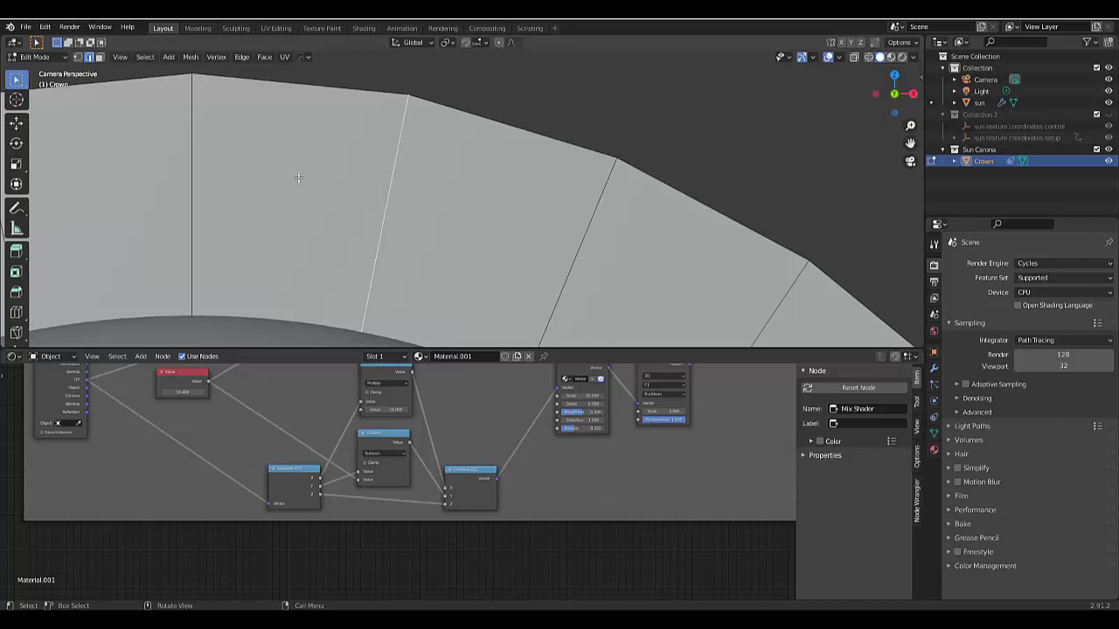
# - Put the Crown into Vertex Paint mode and set the Draw brush colour to black
pyautogui.click(35, 57)
pyautogui.hotkey('ctrl', 'Tab')
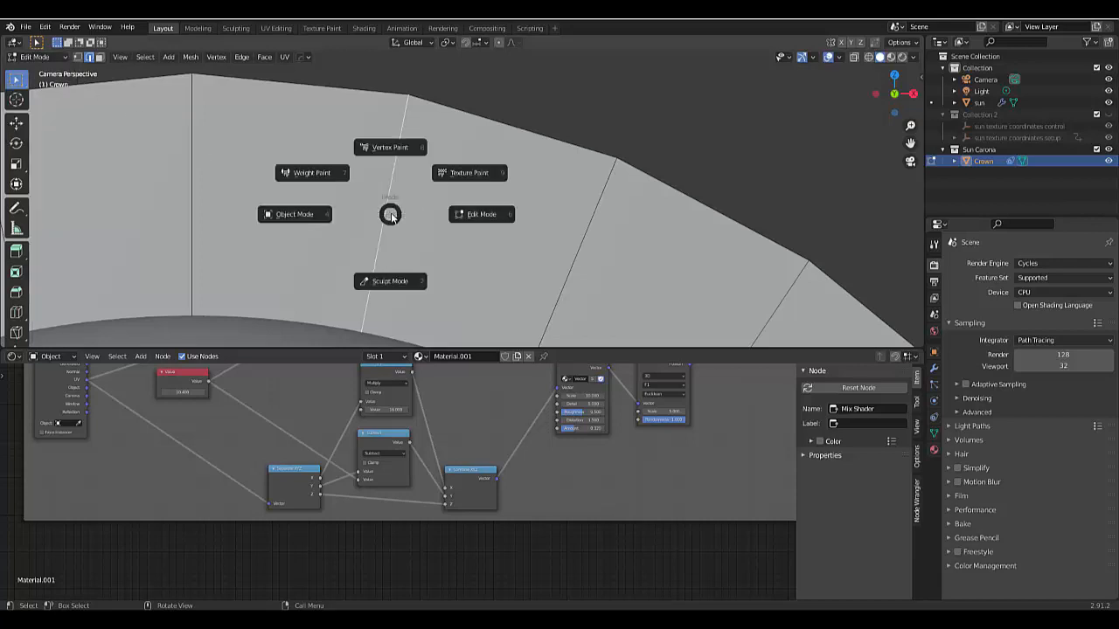
pyautogui.click(391, 155)
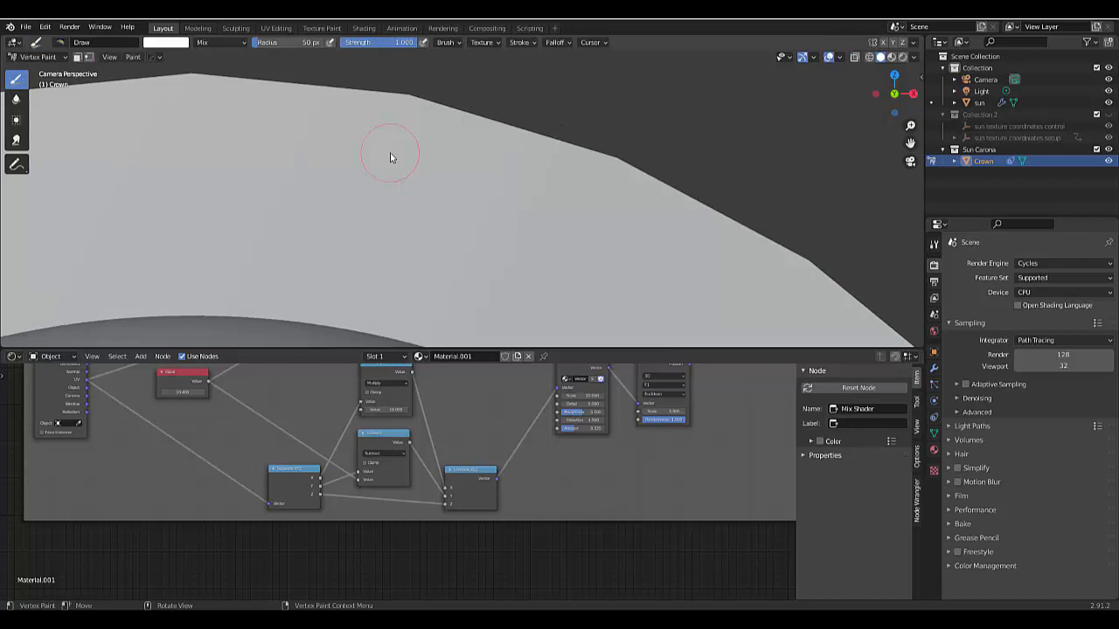
pyautogui.click(61, 42)
pyautogui.click(166, 94)
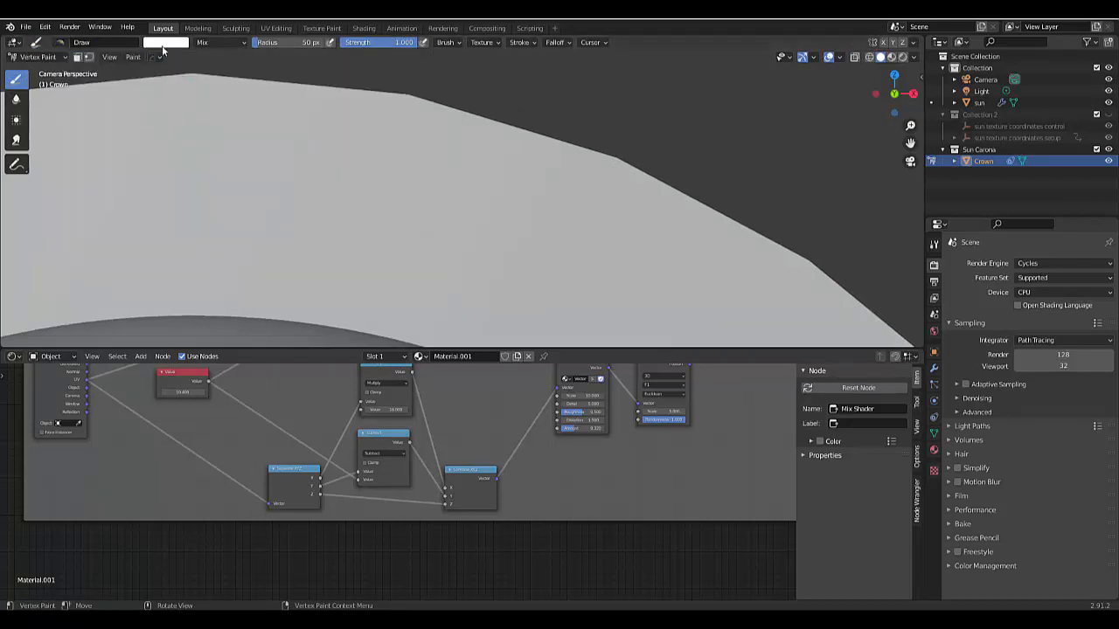
pyautogui.click(151, 48)
pyautogui.moveTo(247, 86); pyautogui.dragTo(245, 139)
# - Locate the seam in rendered view and paint black on the Crown's vertices along that edge in solid shading
pyautogui.click(903, 56)
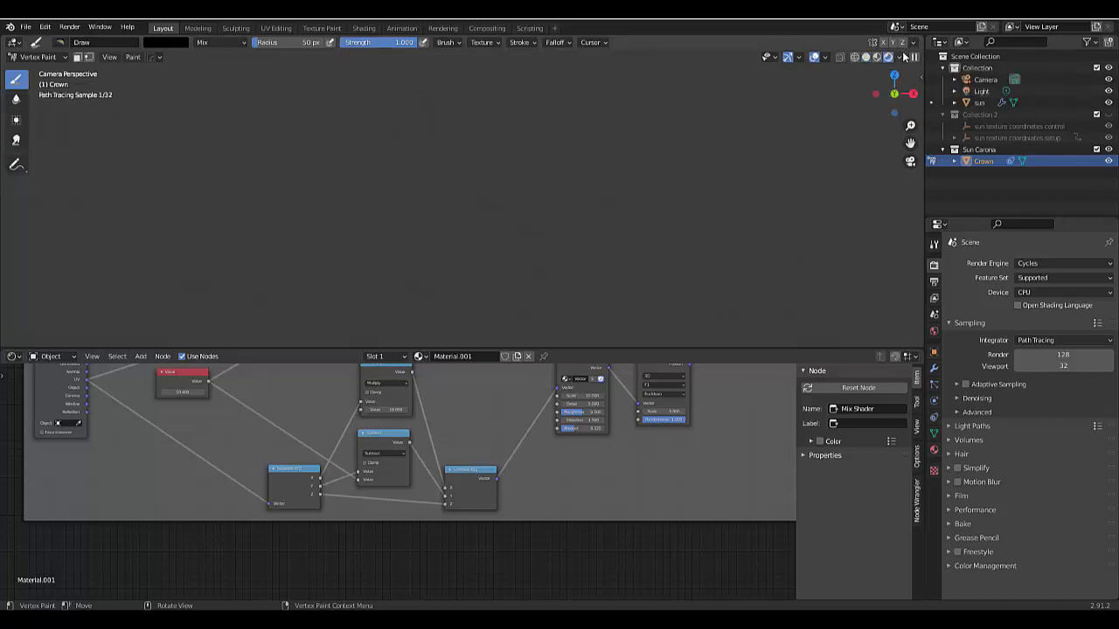
pyautogui.click(856, 57)
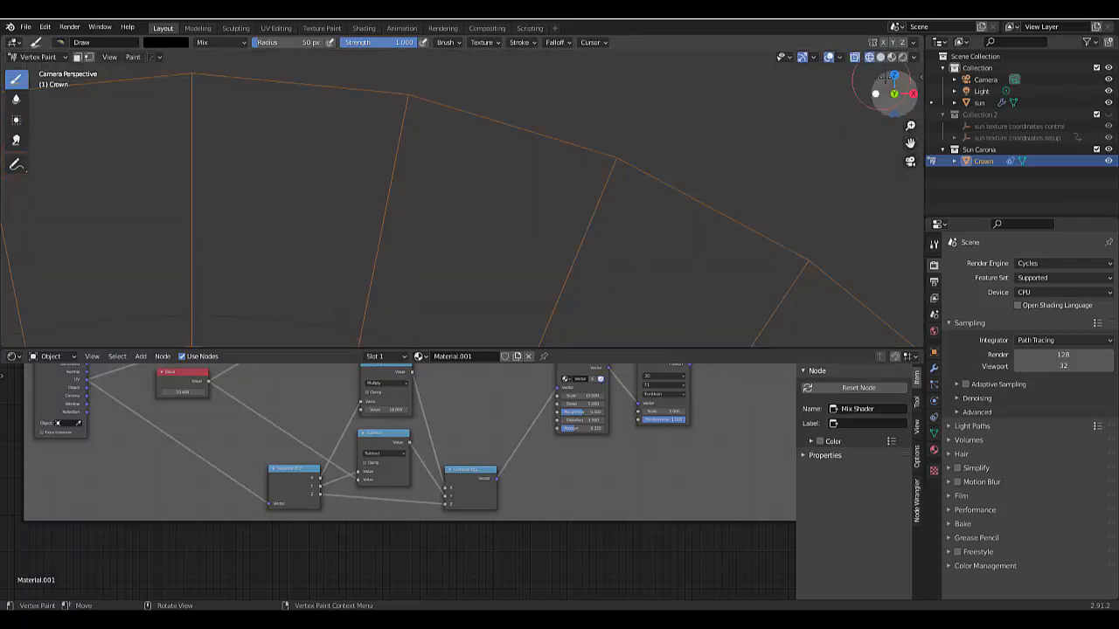
pyautogui.click(880, 57)
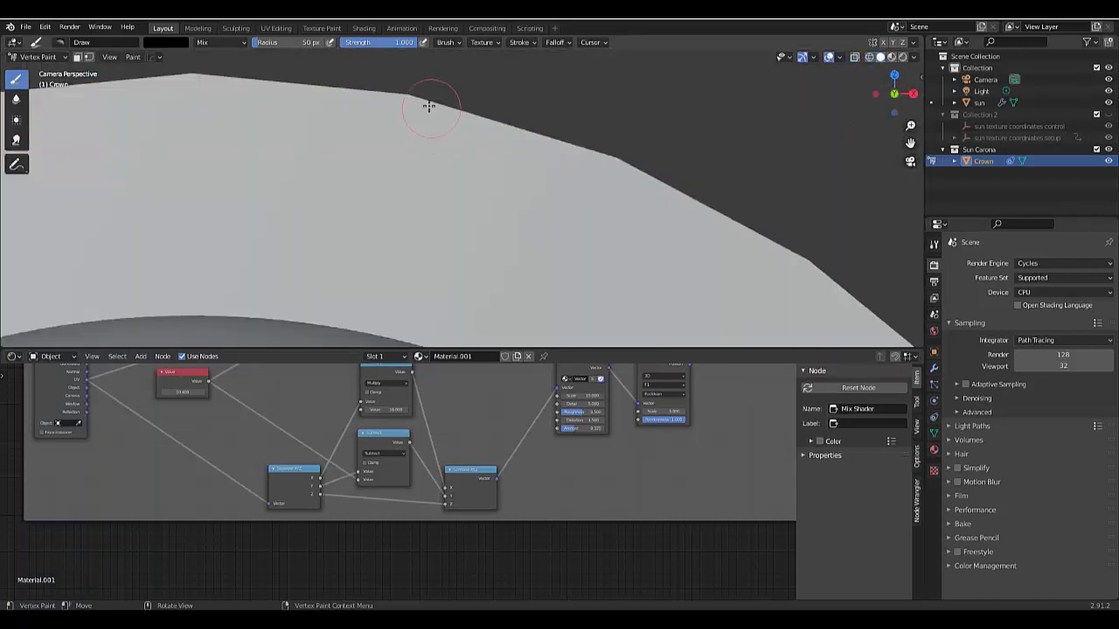
pyautogui.click(406, 94)
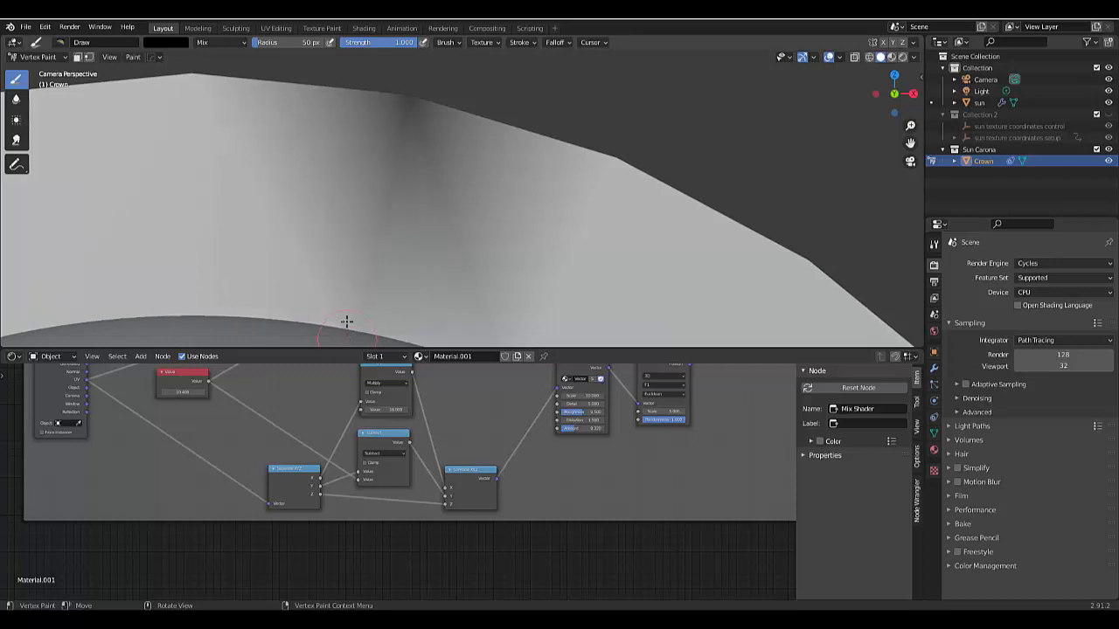
pyautogui.scroll(-5, 379, 284)
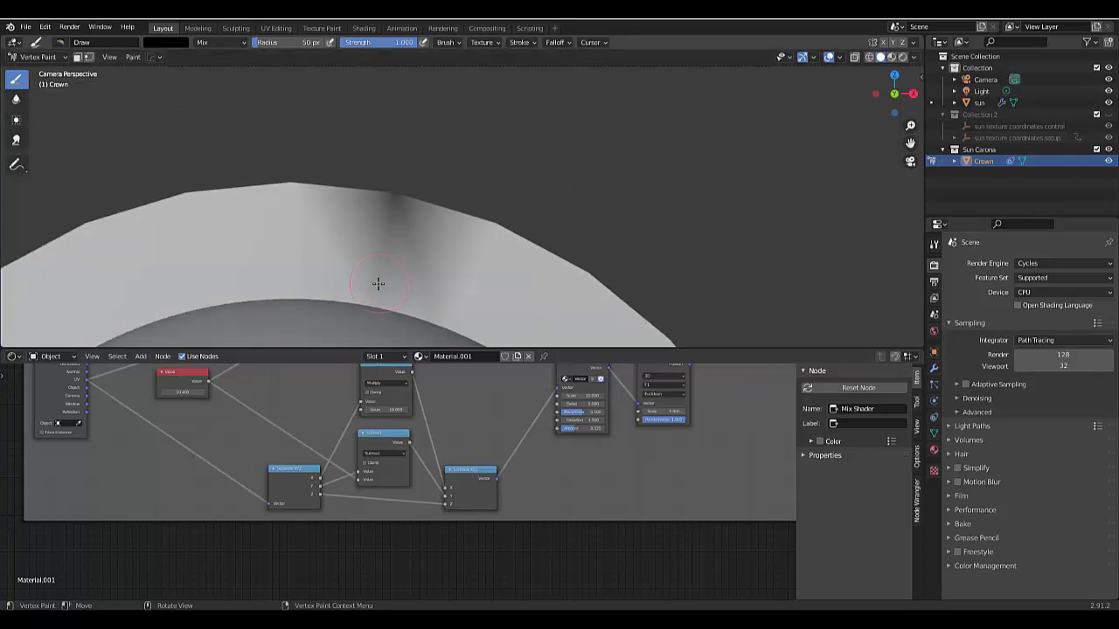
pyautogui.scroll(-2, 377, 283)
pyautogui.moveTo(376, 278)
pyautogui.mouseDown()
pyautogui.moveTo(386, 250)
pyautogui.moveTo(377, 293)
pyautogui.mouseUp()
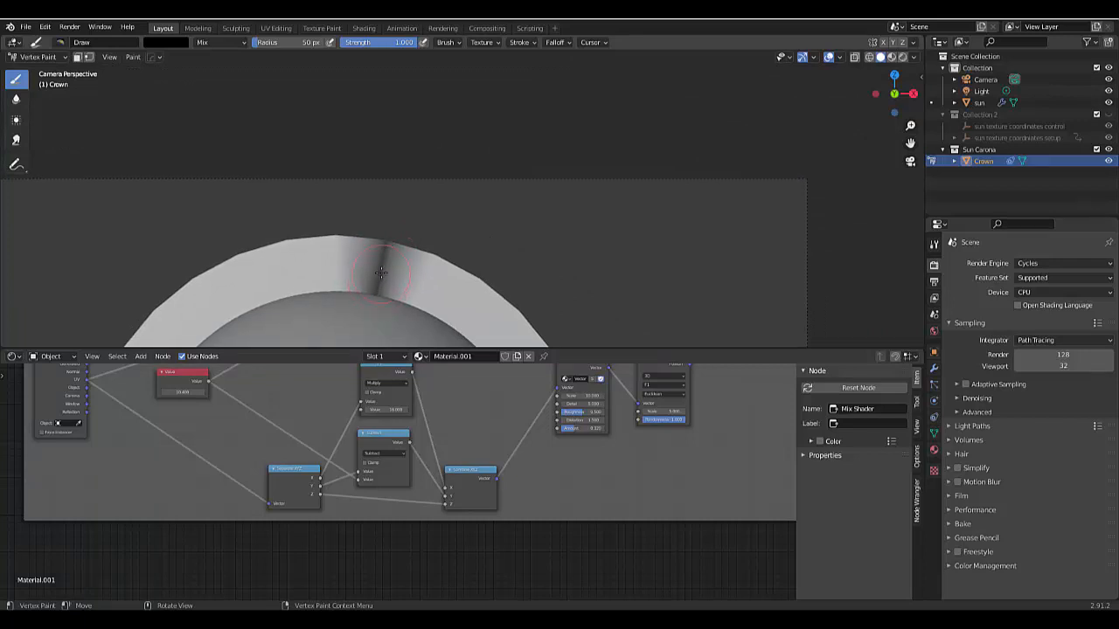
pyautogui.moveTo(381, 273)
pyautogui.mouseDown()
pyautogui.moveTo(384, 232)
pyautogui.moveTo(378, 284)
pyautogui.mouseUp()
pyautogui.scroll(3, 379, 284)
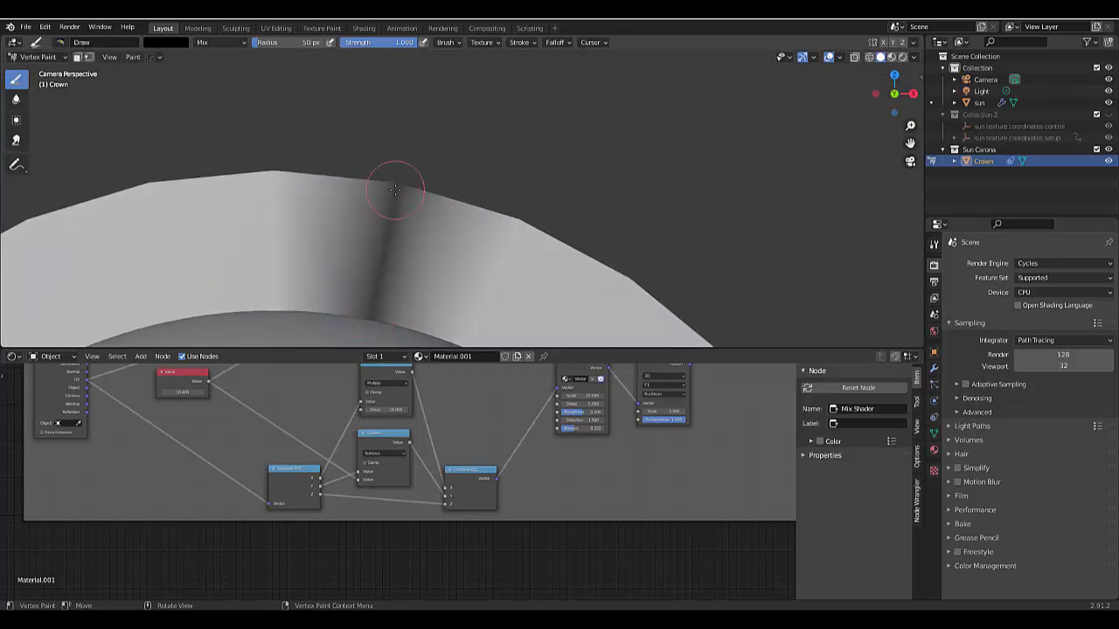
pyautogui.moveTo(391, 194)
pyautogui.mouseDown()
pyautogui.moveTo(376, 212)
pyautogui.moveTo(375, 284)
pyautogui.mouseUp()
pyautogui.moveTo(401, 192); pyautogui.dragTo(388, 237)
# - Set the brush radius to 75 px and paint over the seam edge again from outer to inner rim
pyautogui.press('f')
pyautogui.click(404, 251)
pyautogui.moveTo(404, 190); pyautogui.dragTo(381, 280)
pyautogui.scroll(2, 376, 253)
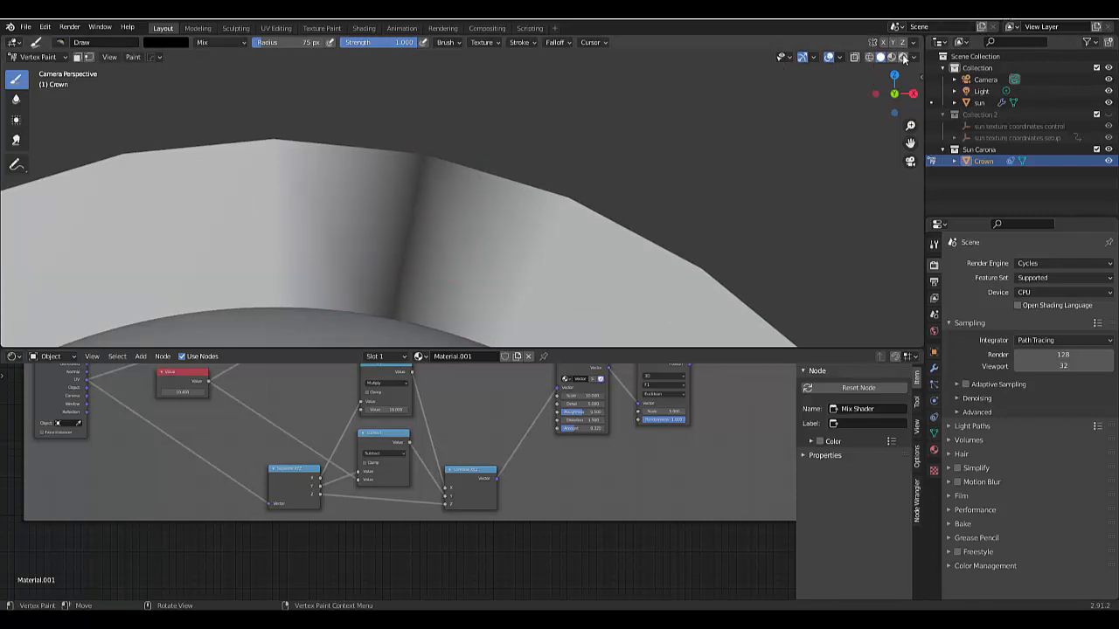
# - Return the viewport to rendered shading and the Crown to Object Mode
pyautogui.click(901, 57)
pyautogui.hotkey('ctrl', 'Tab')
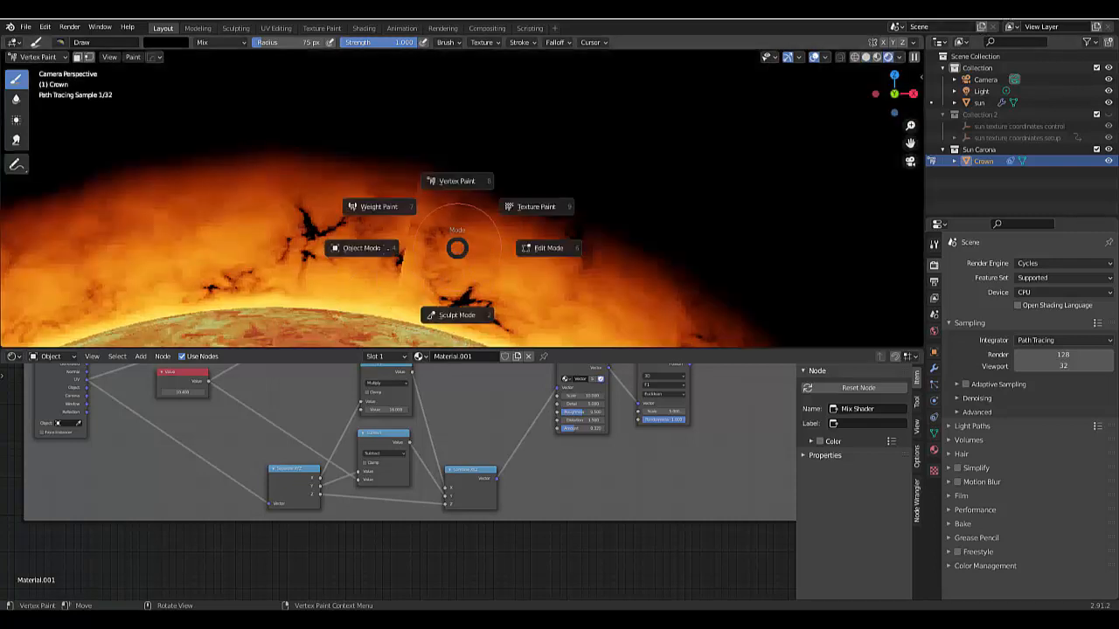
pyautogui.click(382, 249)
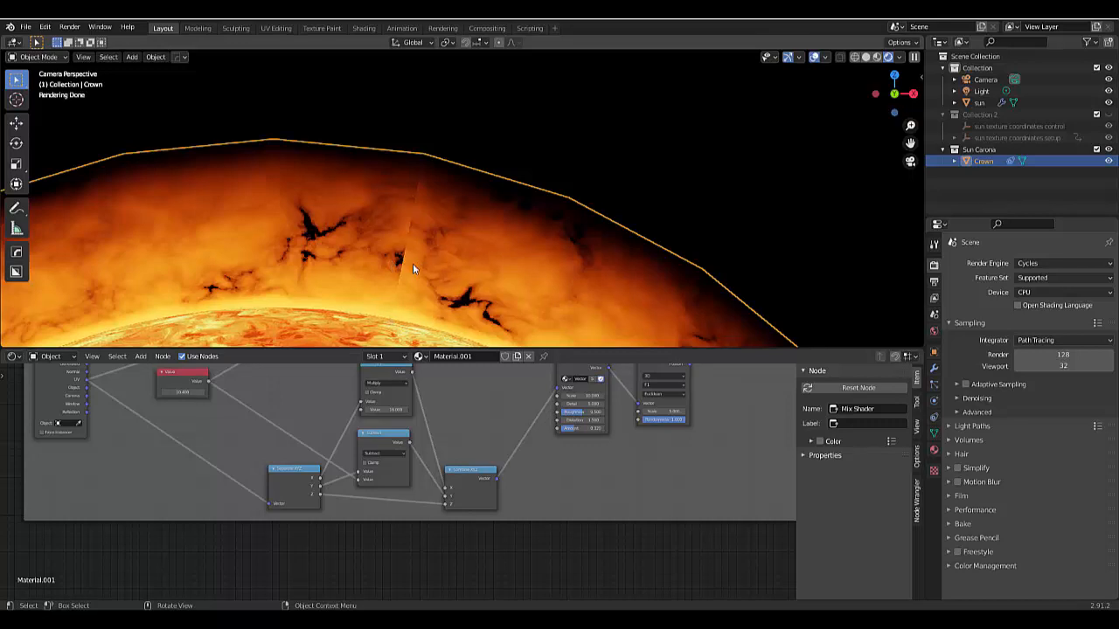
# - Duplicate the final Add mix node in the Fade and highlight frame and place the copy directly above it
pyautogui.scroll(-6, 389, 530)
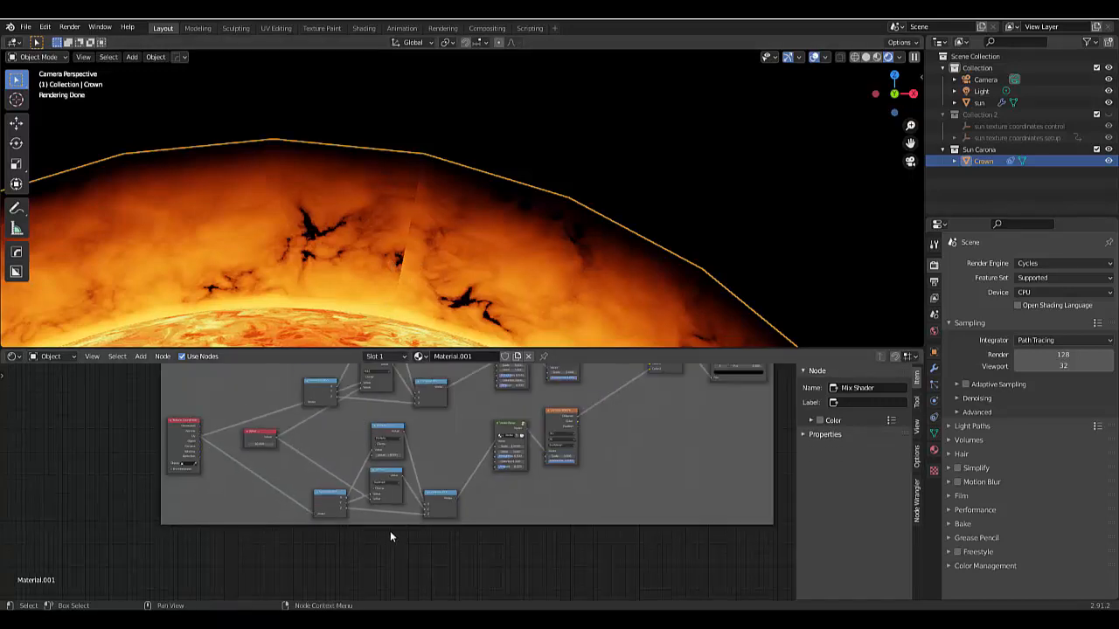
pyautogui.scroll(-1, 438, 503)
pyautogui.scroll(7, 525, 381)
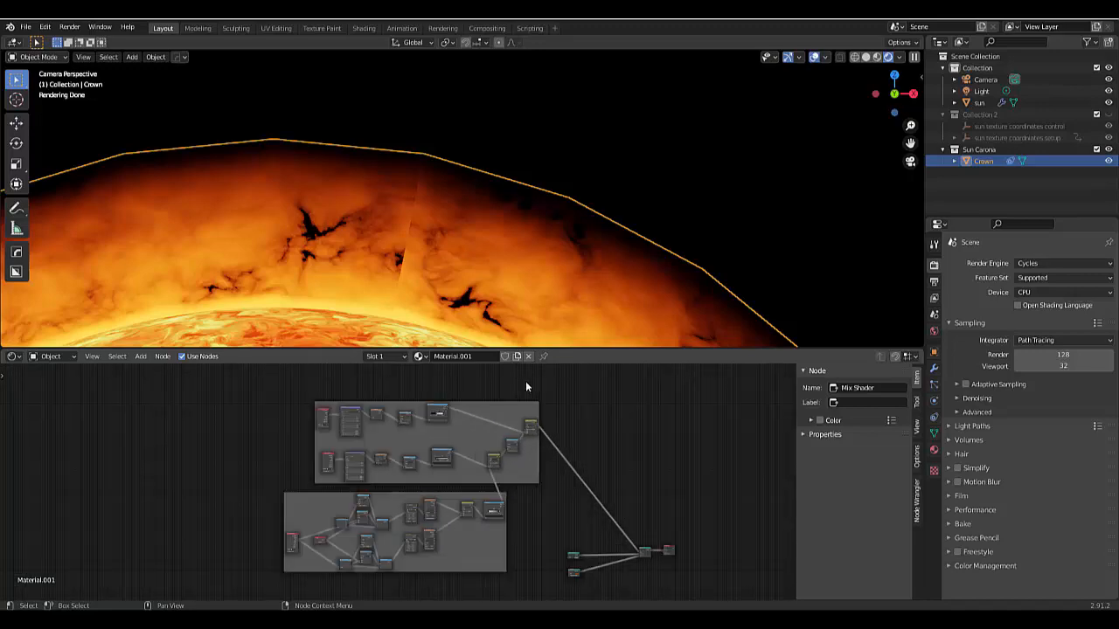
pyautogui.scroll(3, 529, 433)
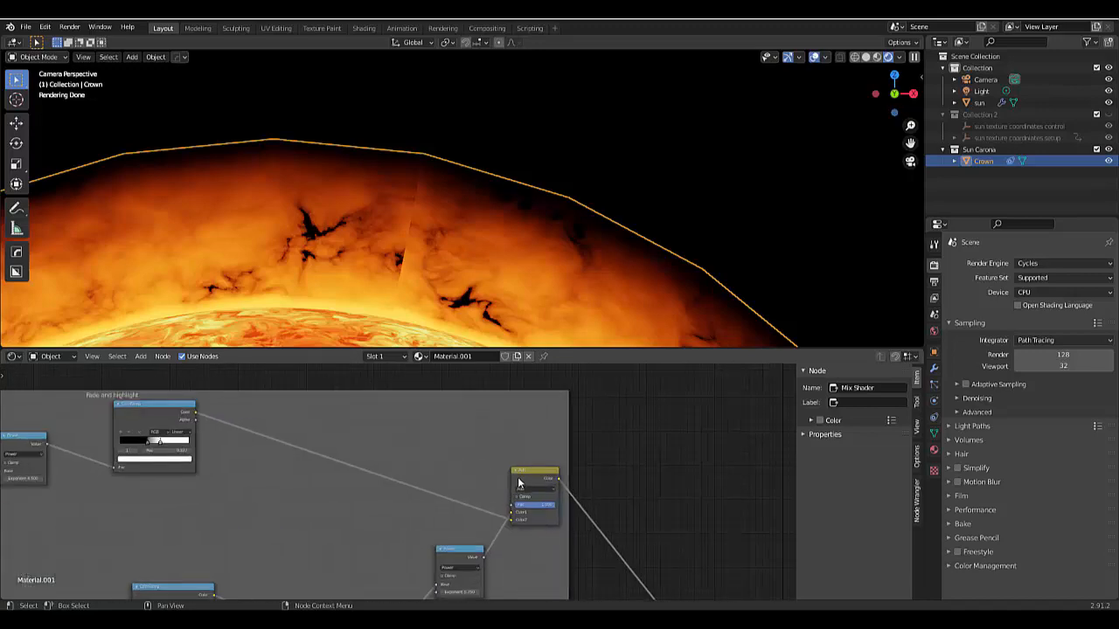
pyautogui.click(518, 482)
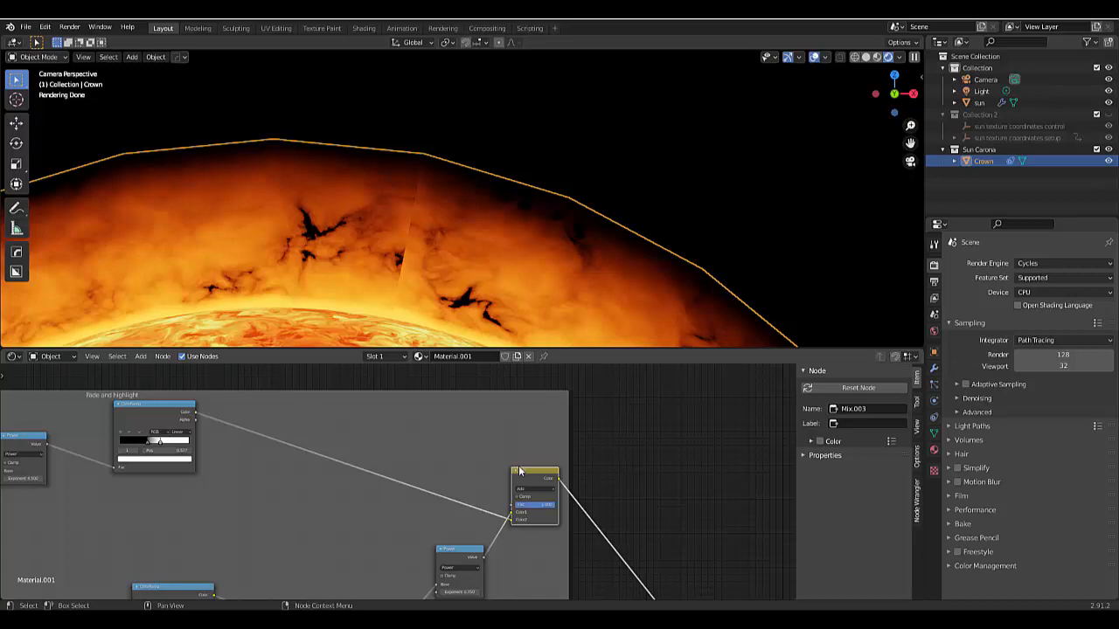
pyautogui.press('shift')
pyautogui.hotkey('shift', 'd')
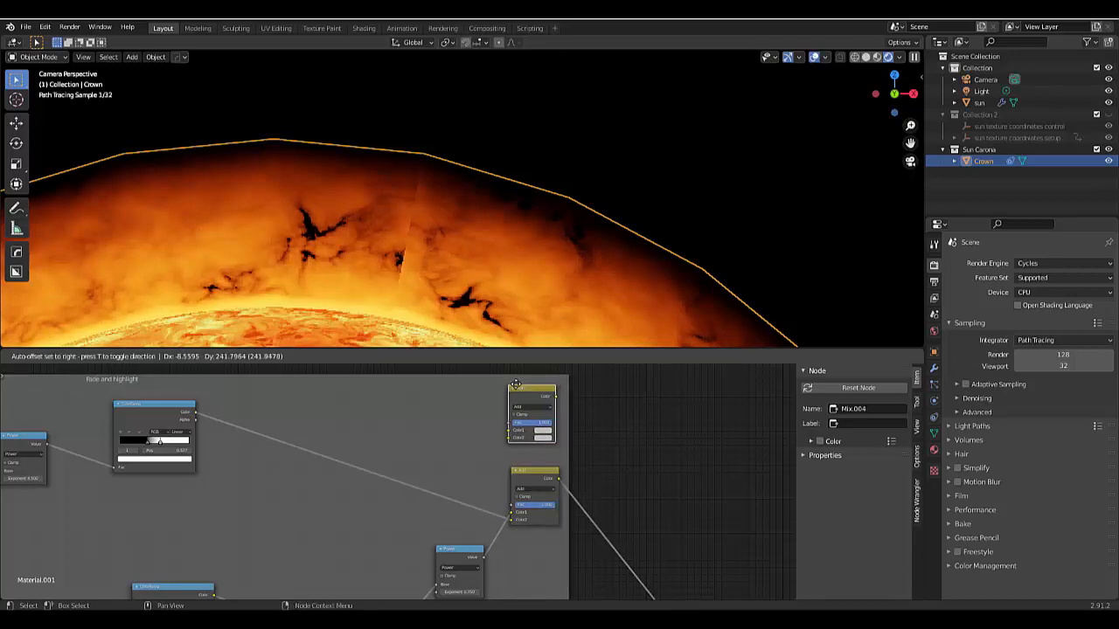
pyautogui.click(518, 384)
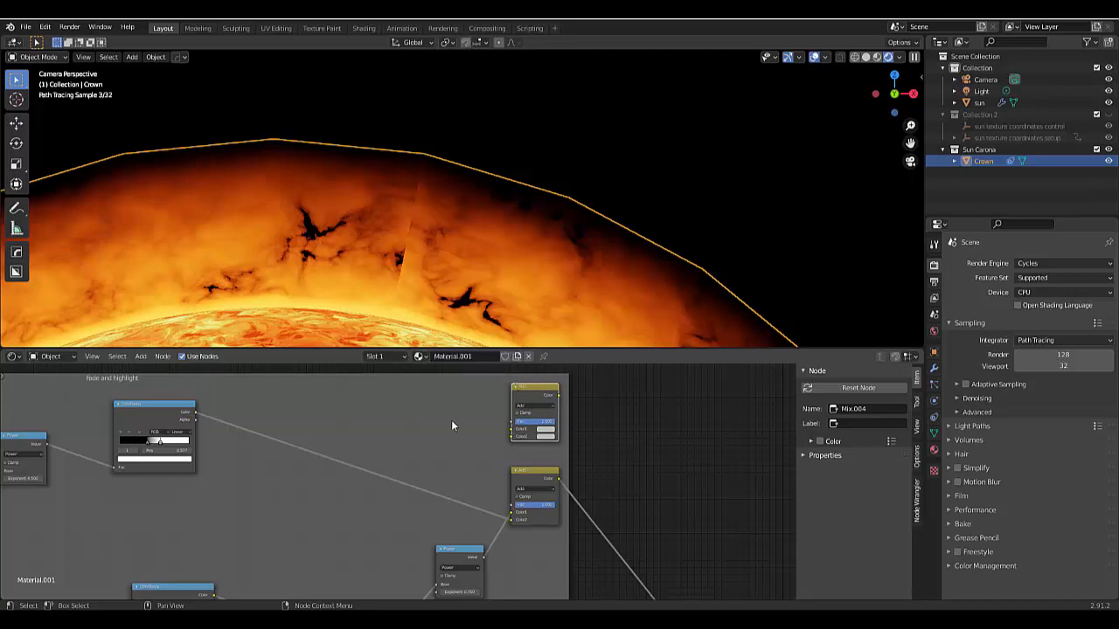
# - Add a Vertex Color node beside the duplicated Add node in the Fade and highlight frame
pyautogui.hotkey('shift', 'a')
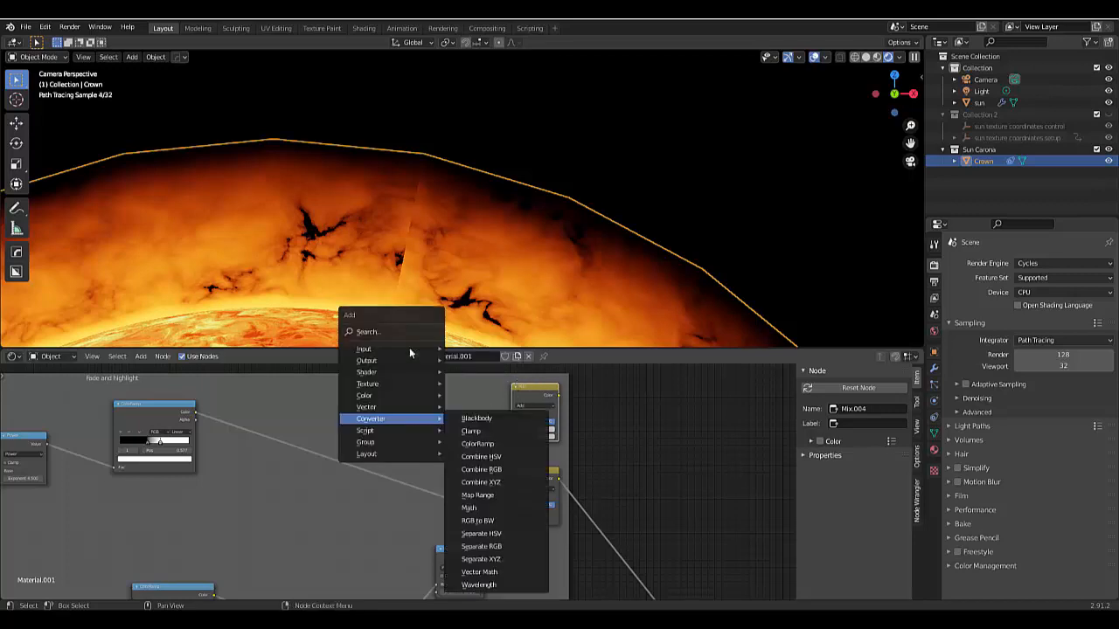
pyautogui.moveTo(405, 349)
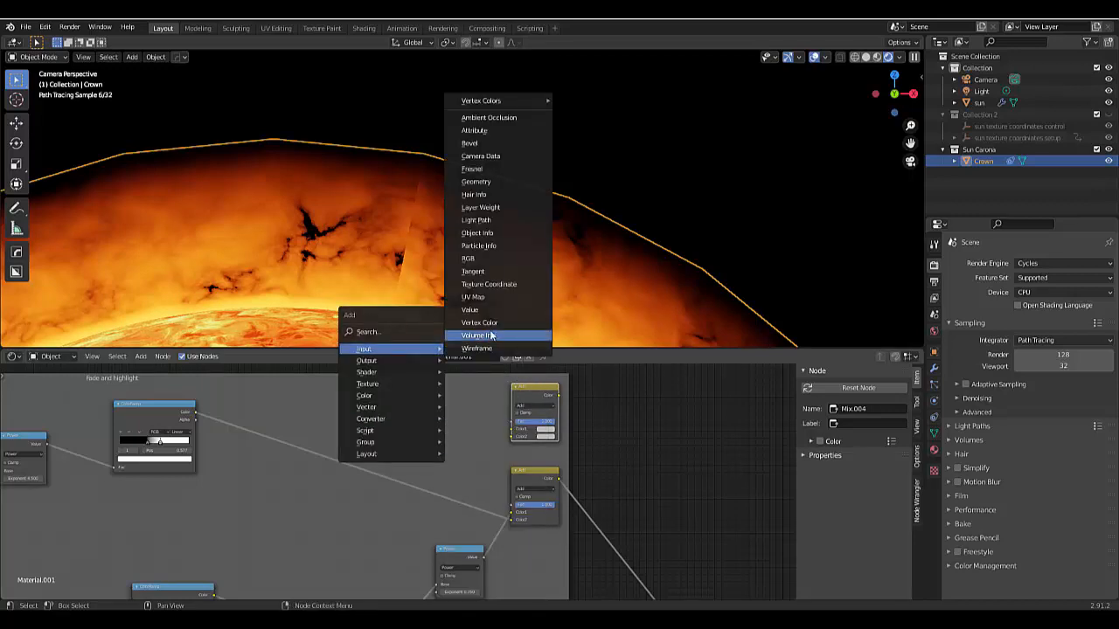
pyautogui.click(486, 323)
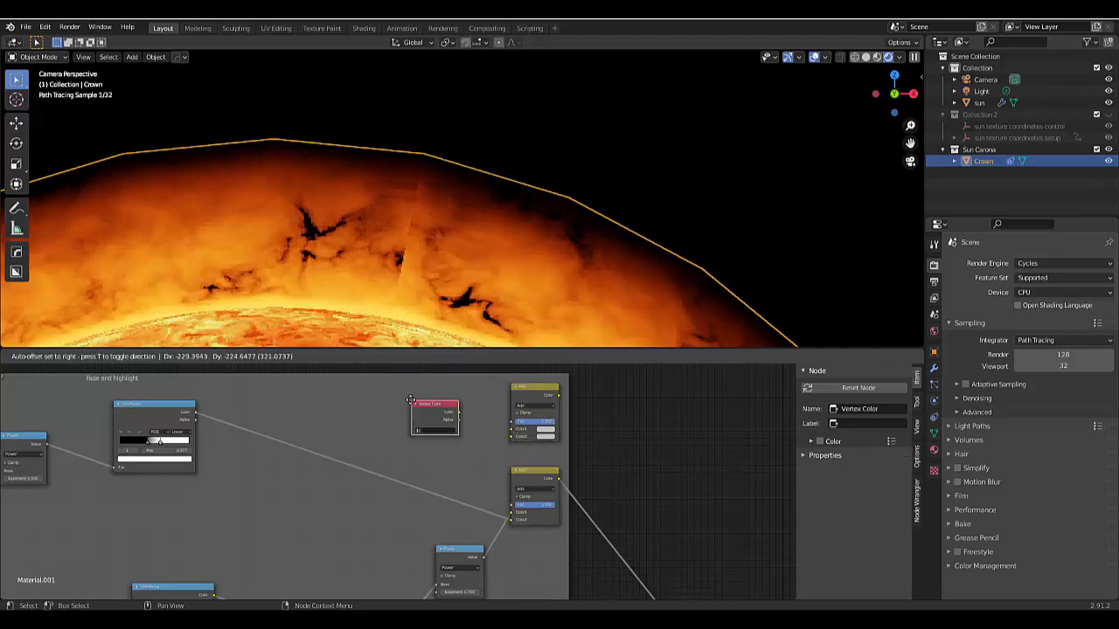
pyautogui.click(410, 399)
pyautogui.scroll(2, 397, 424)
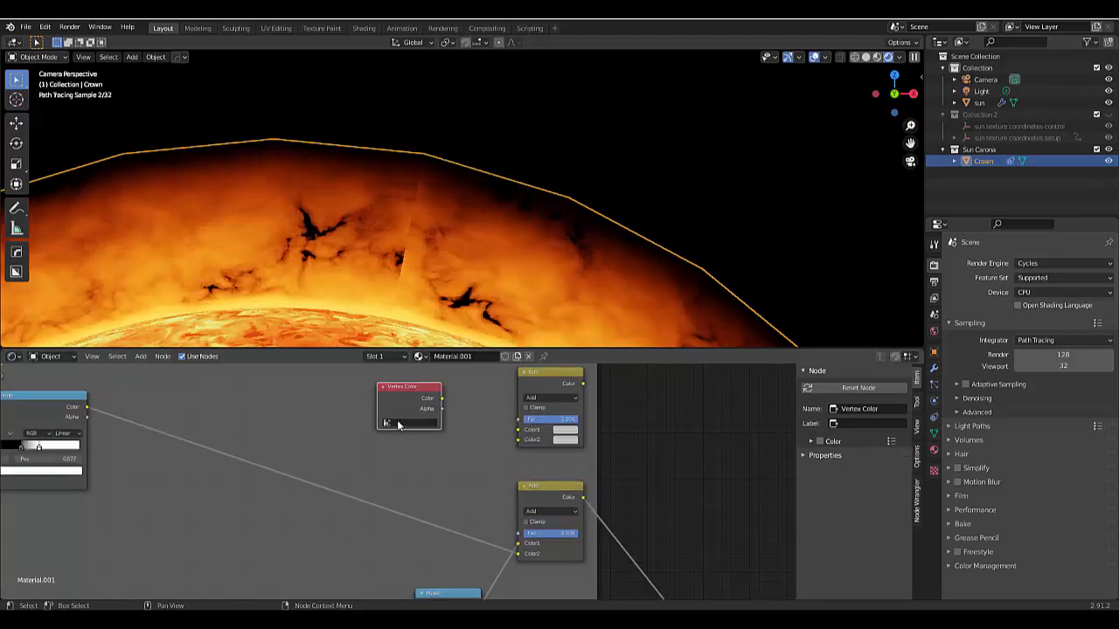
# - Set the Vertex Color node to the Col layer and feed its Color into the duplicate's Color2, with the original Add node in Color1
pyautogui.click(397, 425)
pyautogui.click(402, 438)
pyautogui.moveTo(583, 504); pyautogui.dragTo(519, 430)
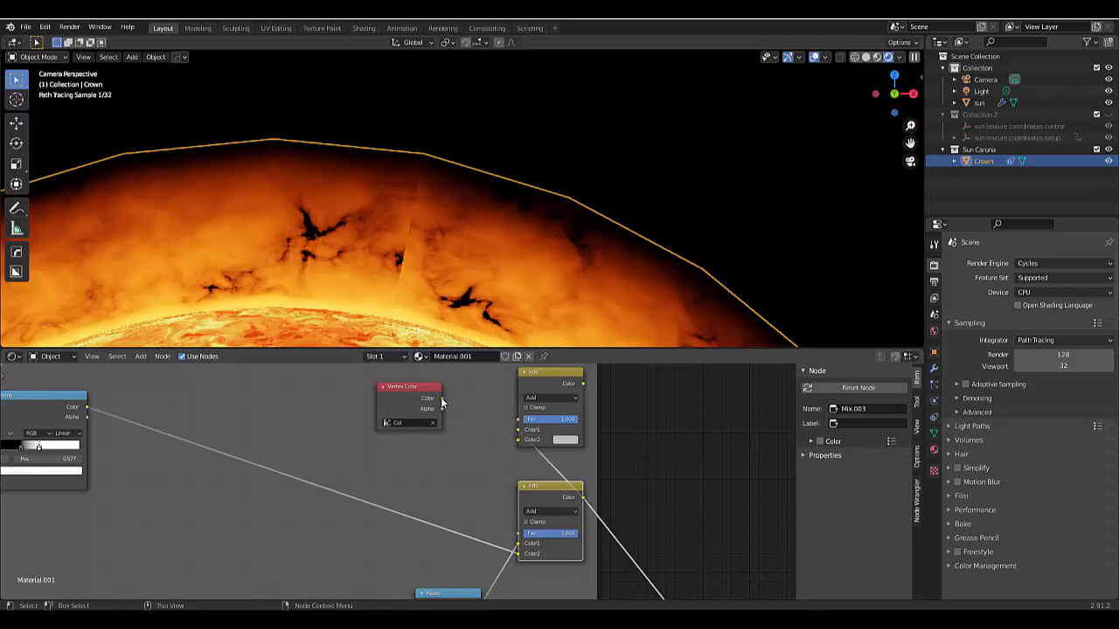
pyautogui.moveTo(442, 400); pyautogui.dragTo(518, 440)
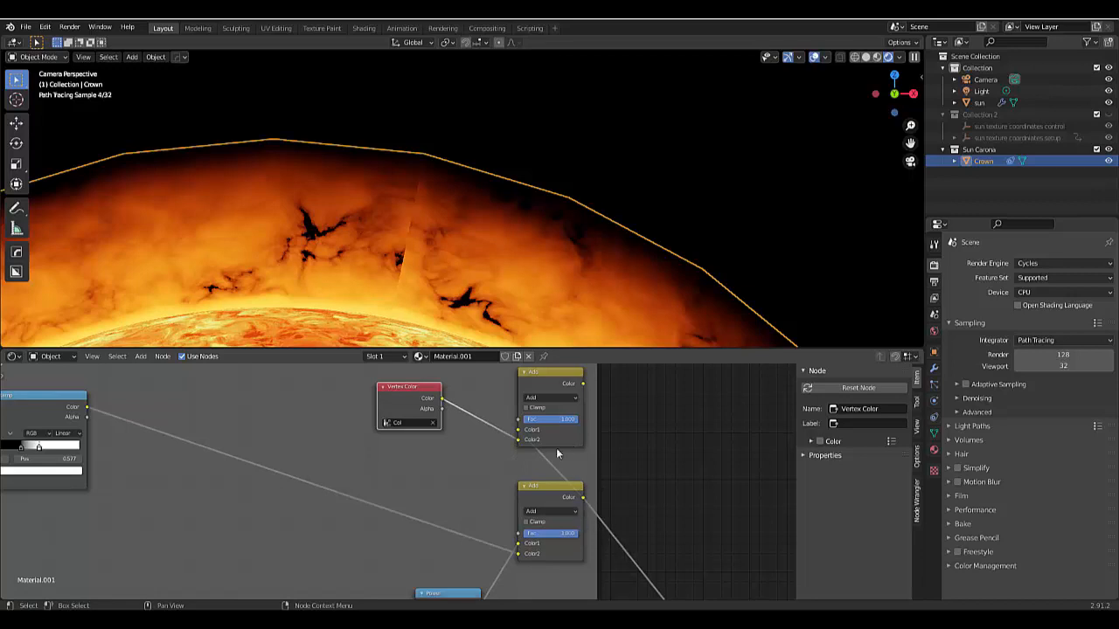
# - Move the Transparent, Emission, Mix Shader and output nodes up beside the Fade and highlight frame
pyautogui.scroll(-8, 557, 452)
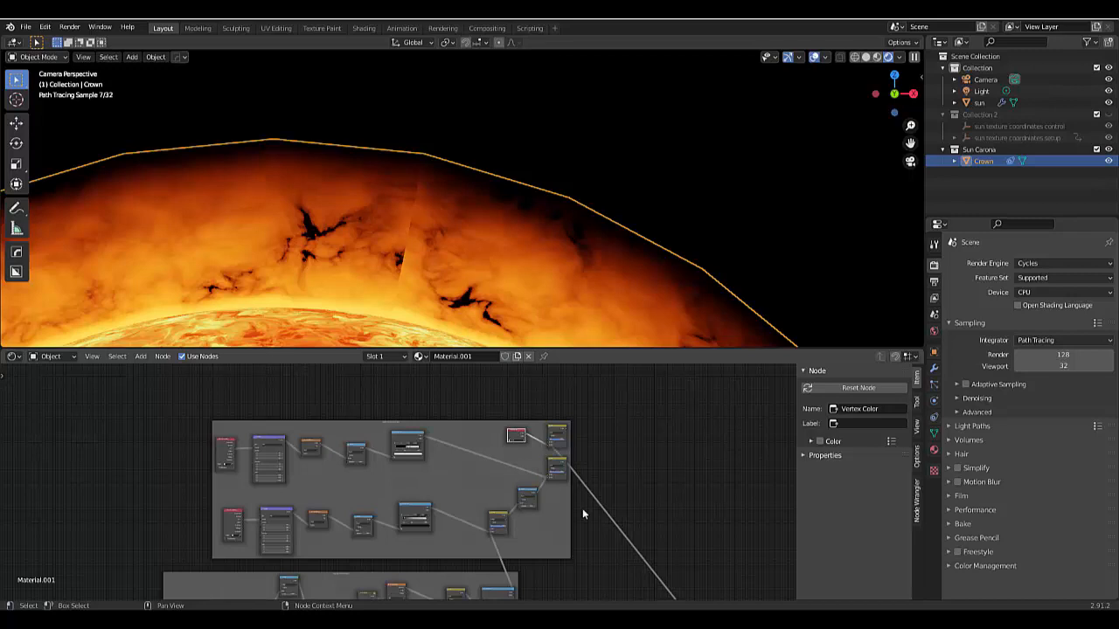
pyautogui.scroll(5, 569, 428)
pyautogui.scroll(-8, 581, 441)
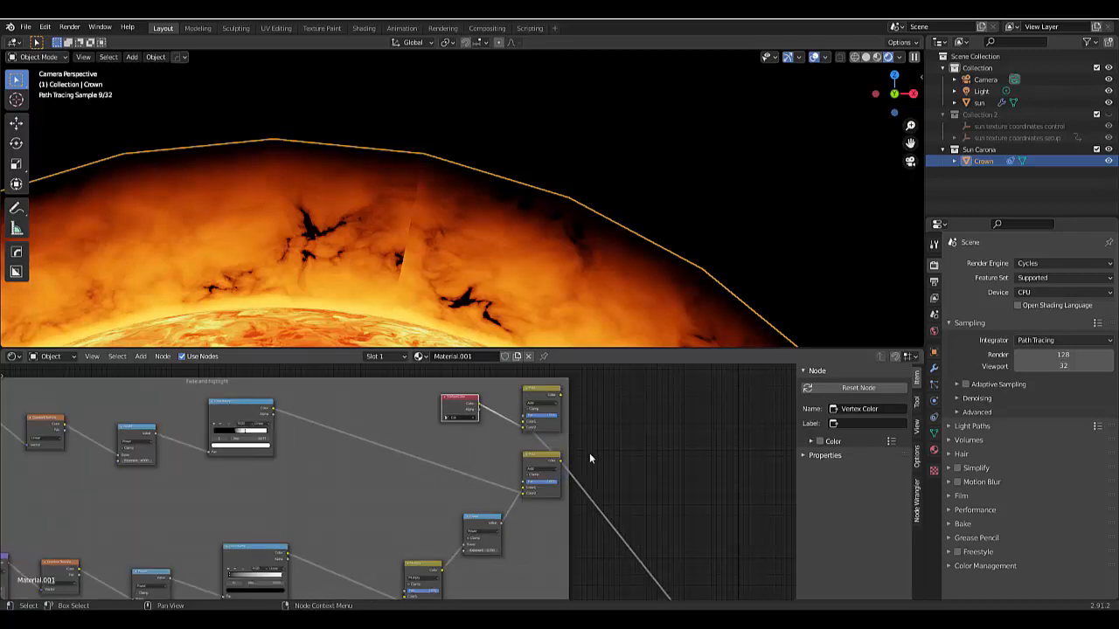
pyautogui.scroll(2, 627, 581)
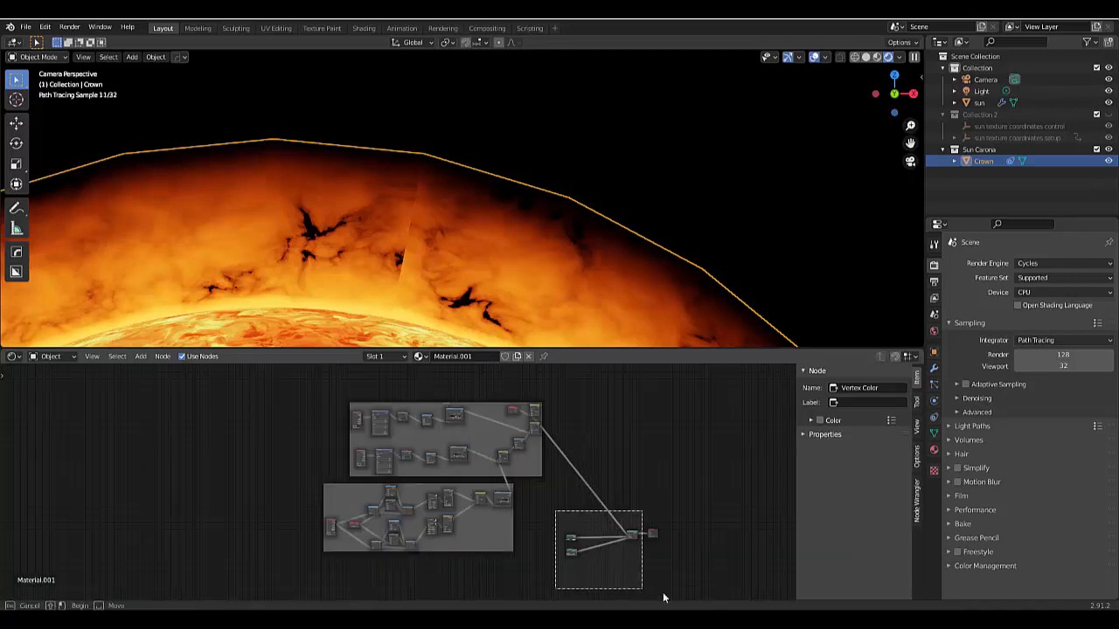
pyautogui.moveTo(636, 541); pyautogui.dragTo(616, 439)
# - Connect the duplicated Add node's output to the Mix Shader's Fac and shift the Fade and highlight frame slightly away from the shader nodes
pyautogui.scroll(3, 547, 403)
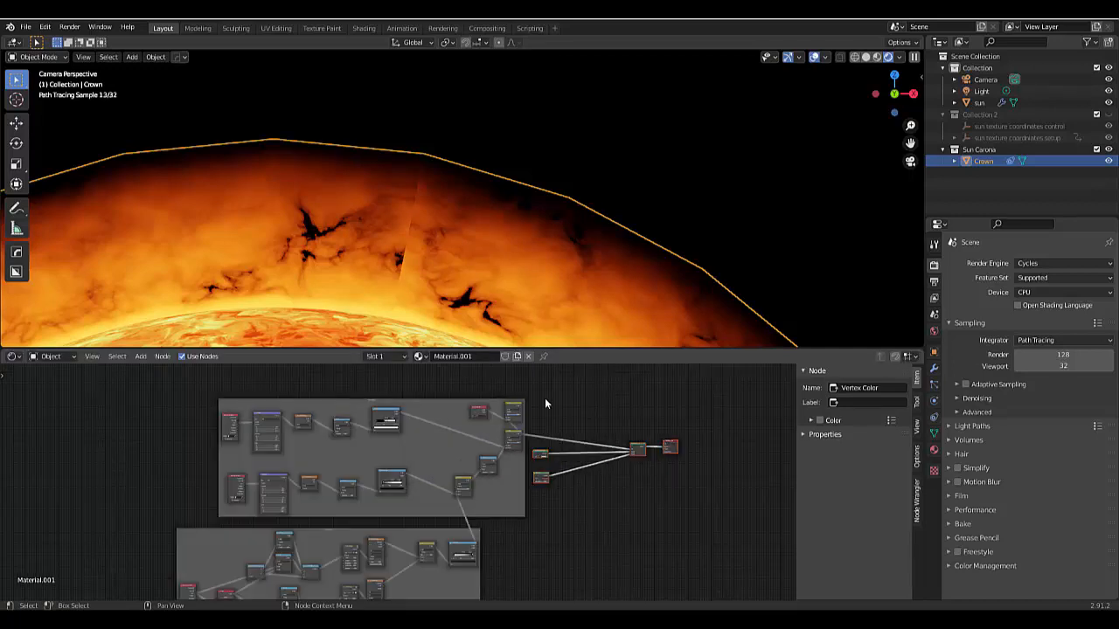
pyautogui.scroll(3, 565, 443)
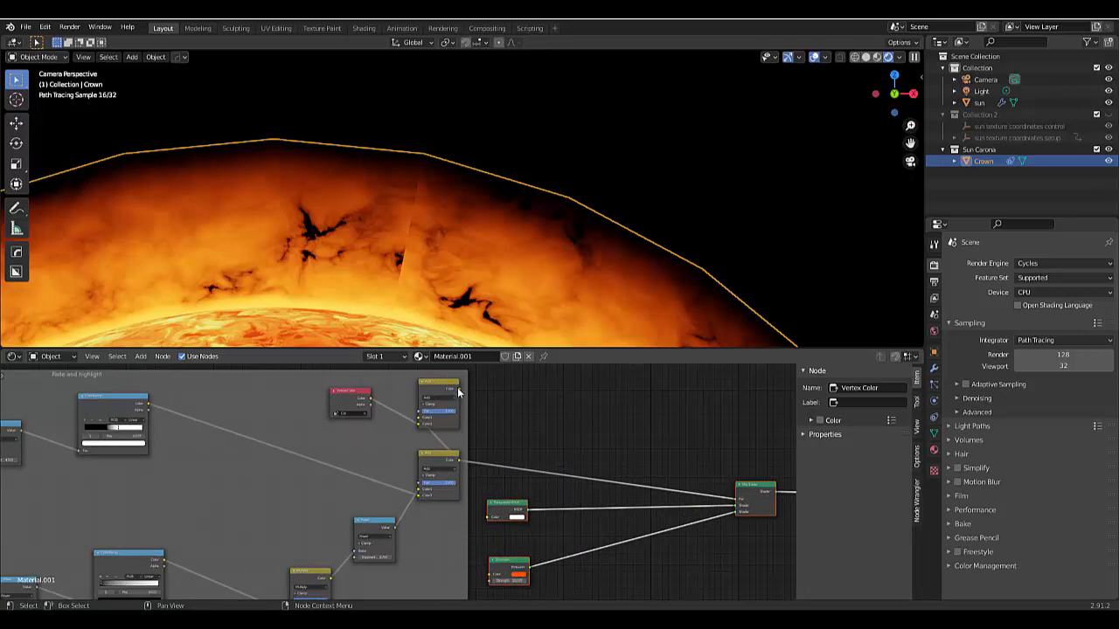
pyautogui.moveTo(458, 393); pyautogui.dragTo(739, 500)
pyautogui.rightClick(740, 500)
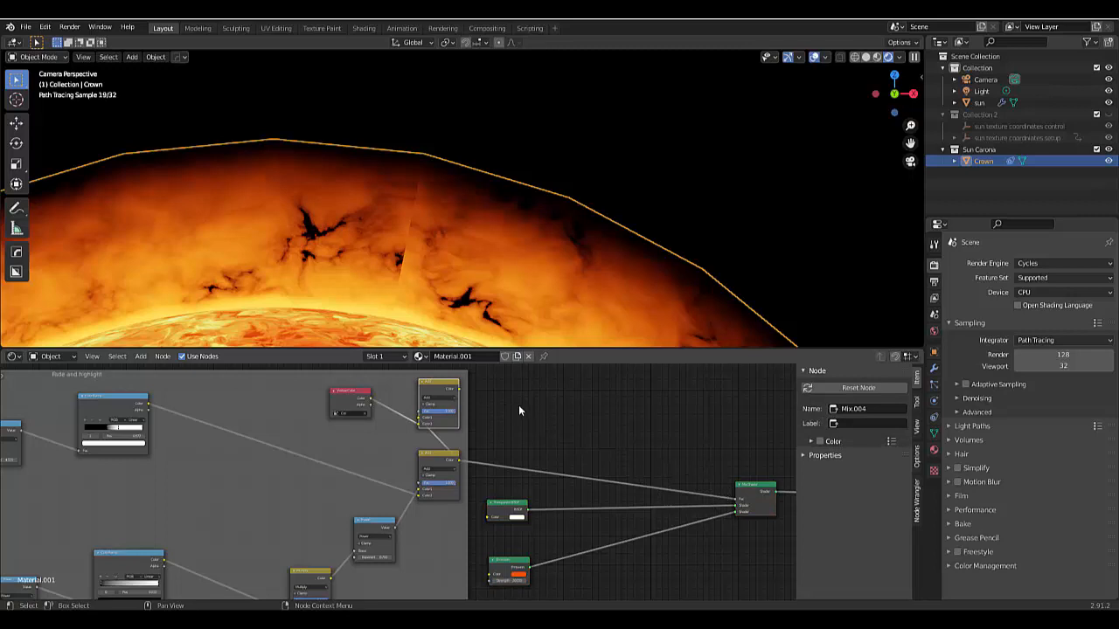
pyautogui.moveTo(460, 393); pyautogui.dragTo(739, 499)
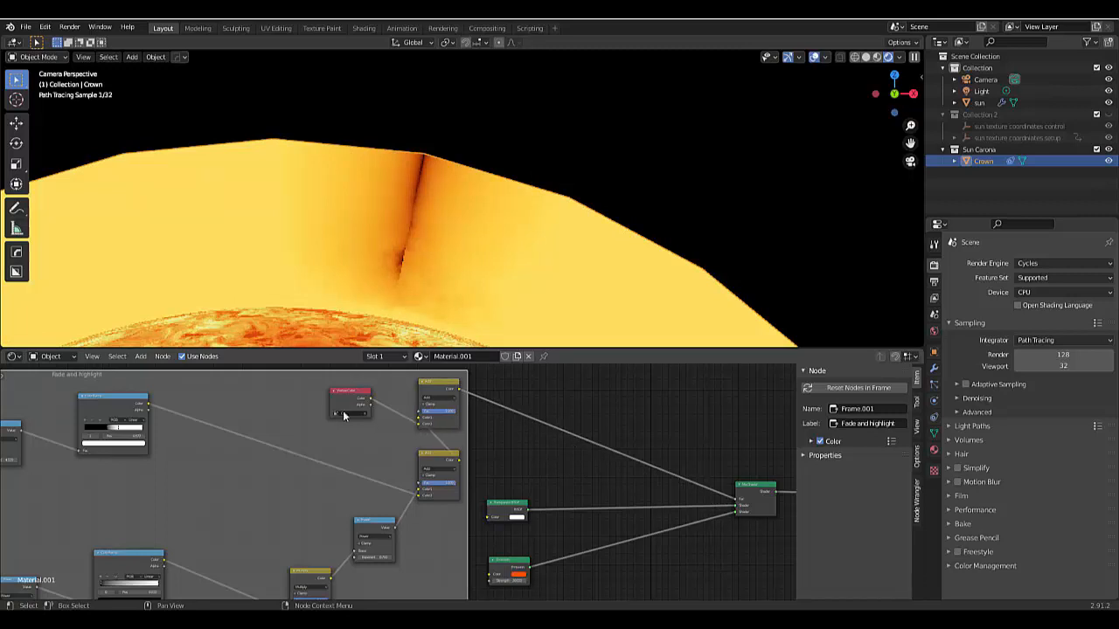
pyautogui.press('g')
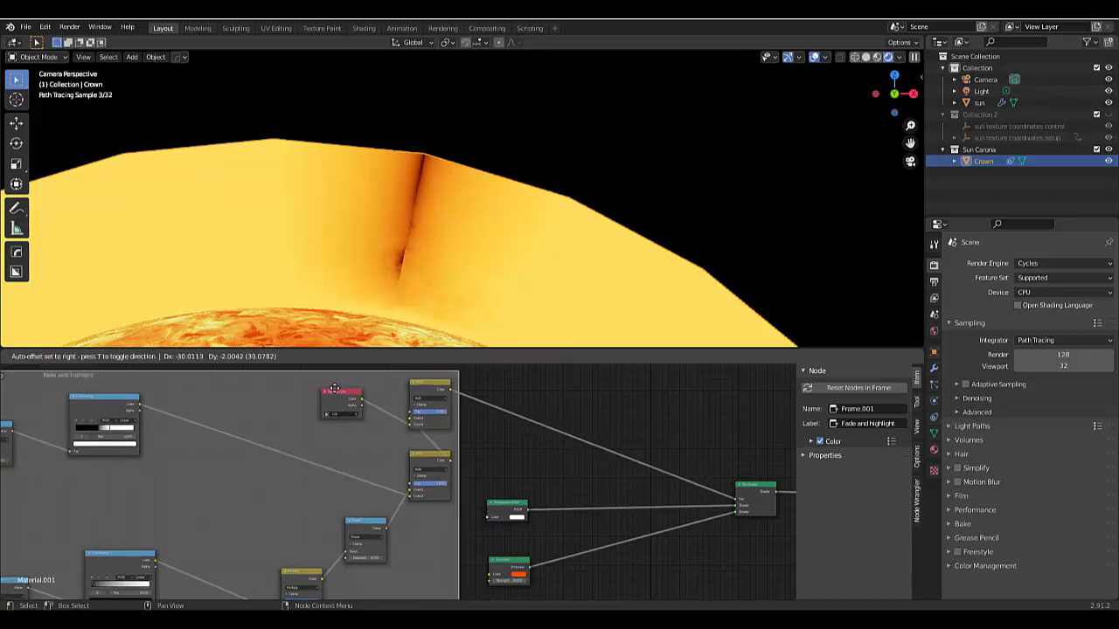
pyautogui.click(397, 404)
# - Try the Vertex Color node's Alpha output in the duplicate's Color2, and reconnect the Color output instead
pyautogui.scroll(2, 378, 401)
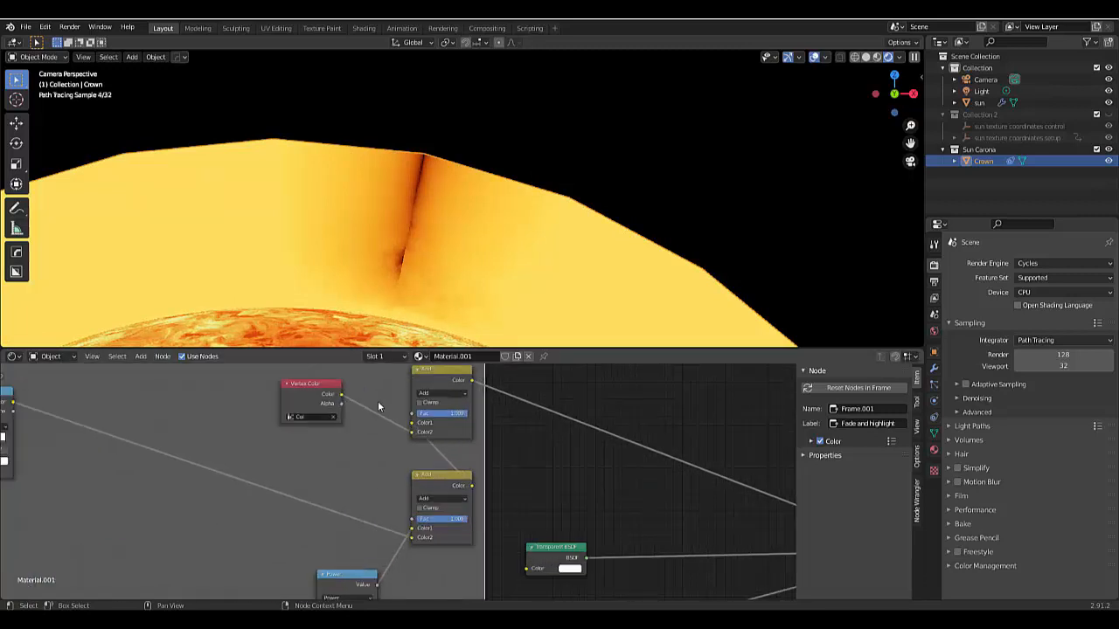
pyautogui.scroll(3, 377, 401)
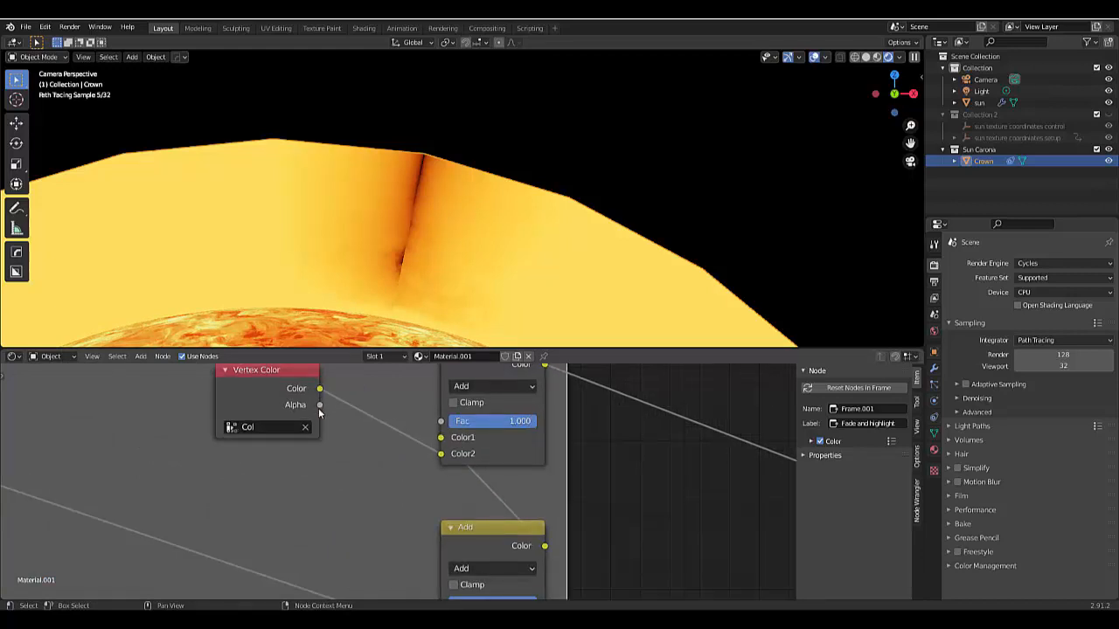
pyautogui.moveTo(428, 453); pyautogui.dragTo(441, 457)
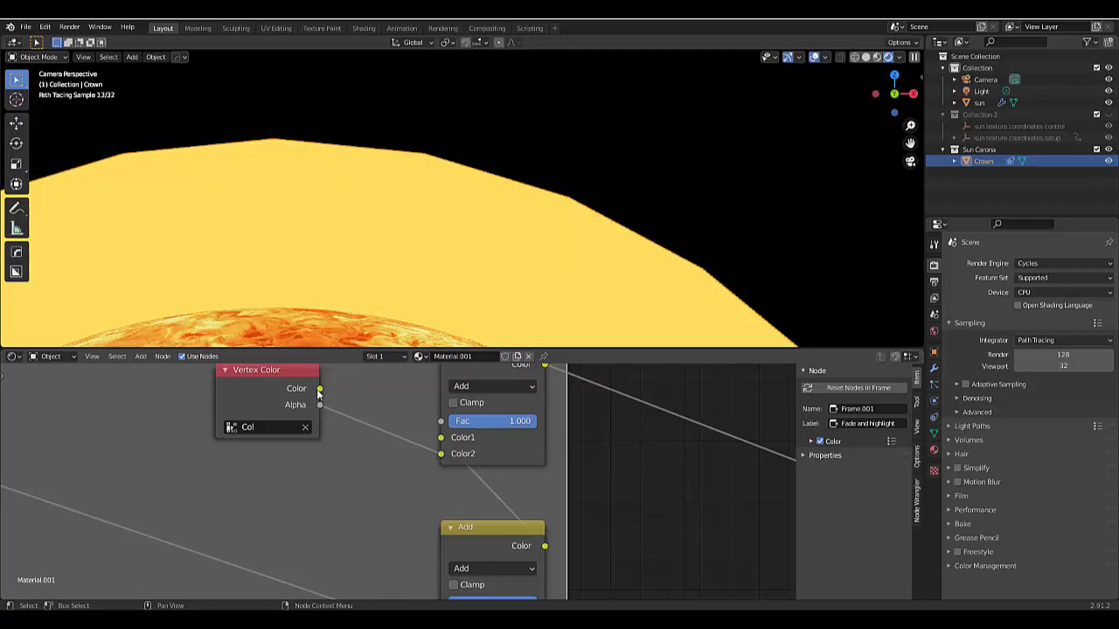
pyautogui.moveTo(320, 389); pyautogui.dragTo(440, 454)
# - Change the duplicated mix node's blending mode to Multiply and check the masked seam in the rendered corona
pyautogui.click(482, 388)
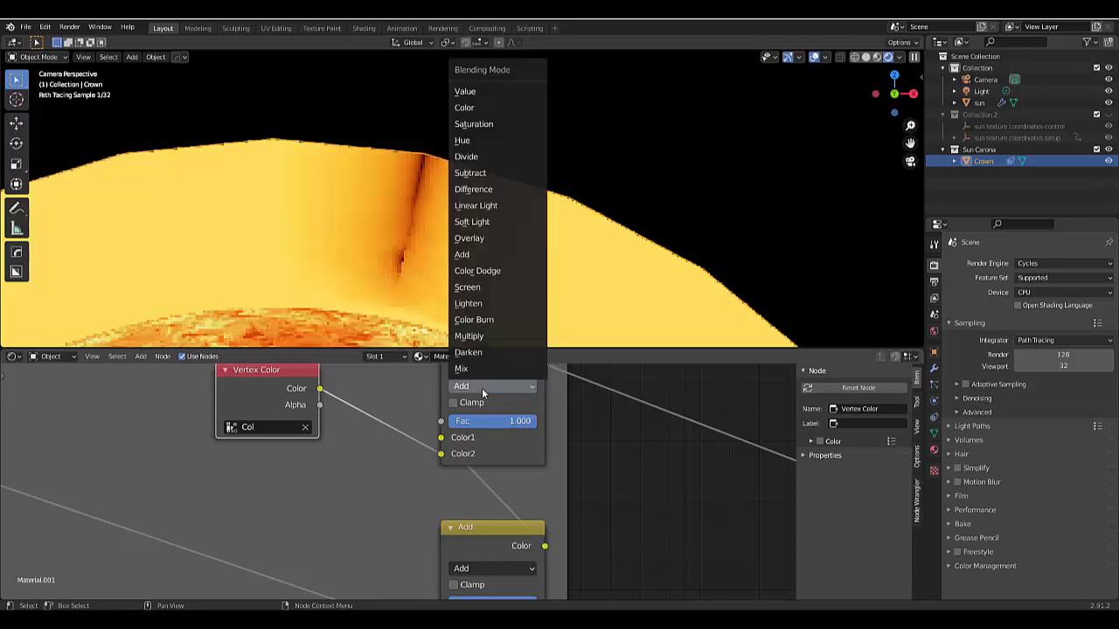
pyautogui.click(473, 339)
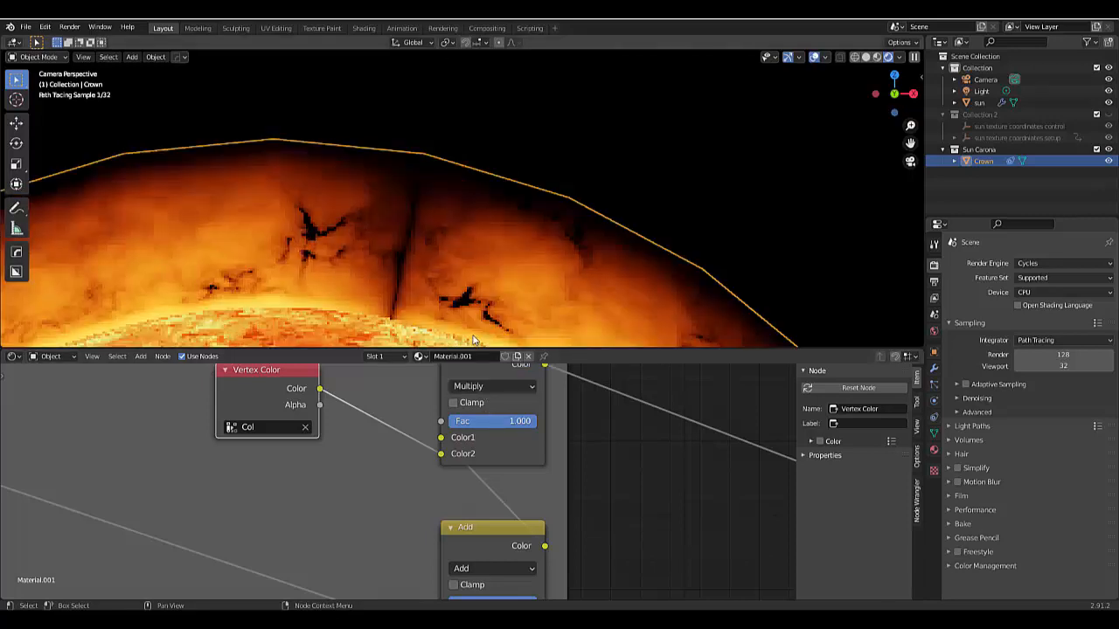
pyautogui.scroll(-3, 407, 236)
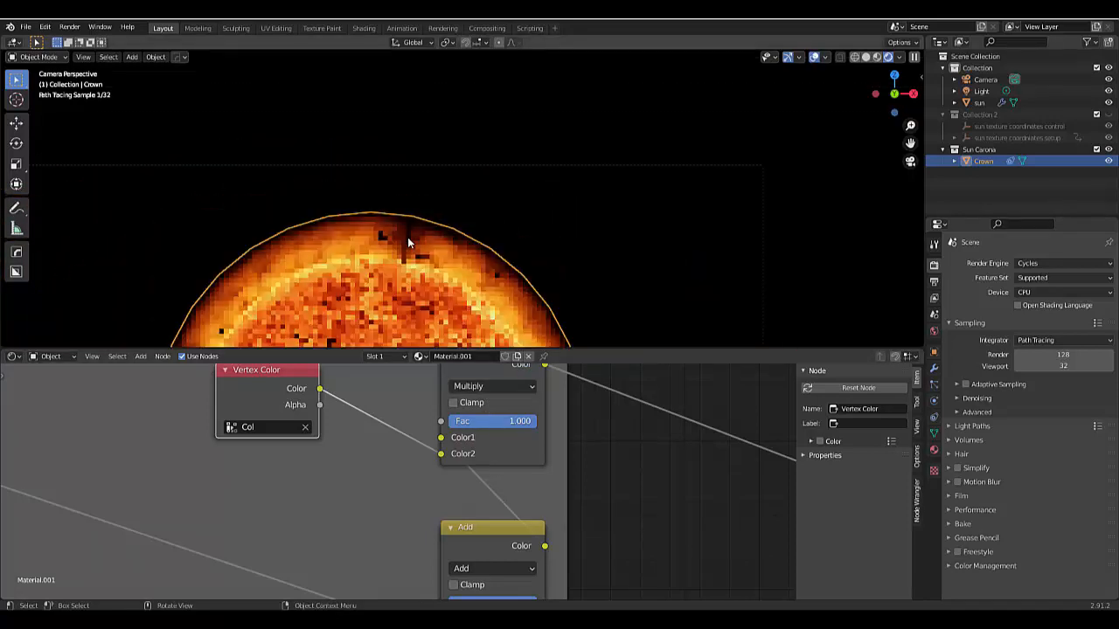
pyautogui.scroll(4, 408, 237)
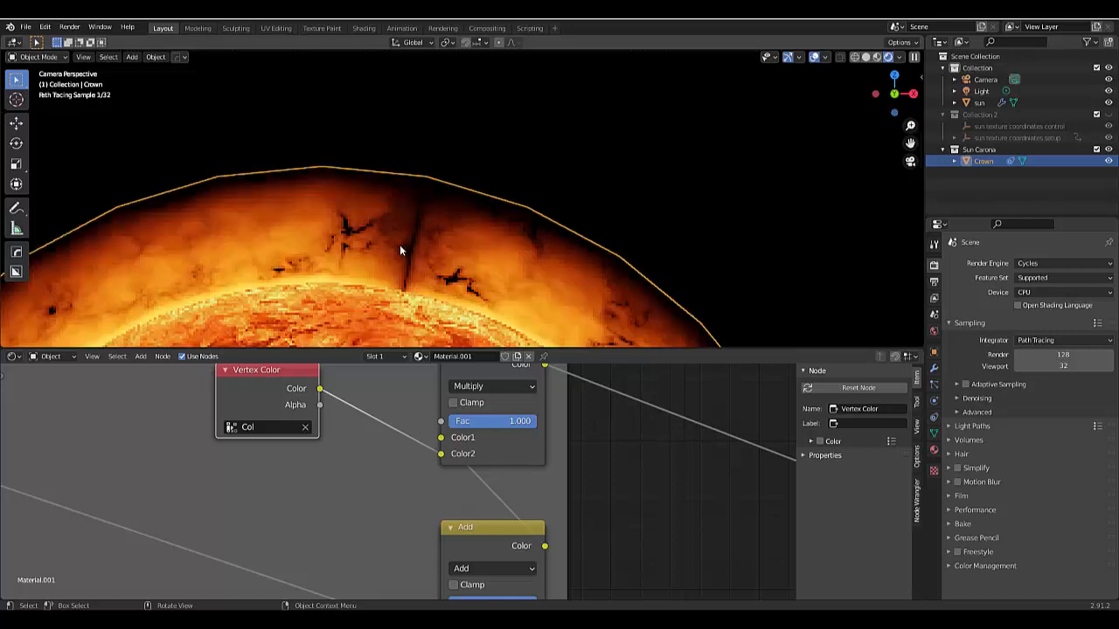
# - Duplicate the Crown object in place, cancelling the move so the copy sits exactly over the original
pyautogui.scroll(-2, 401, 245)
pyautogui.scroll(-3, 464, 255)
pyautogui.scroll(-1, 463, 254)
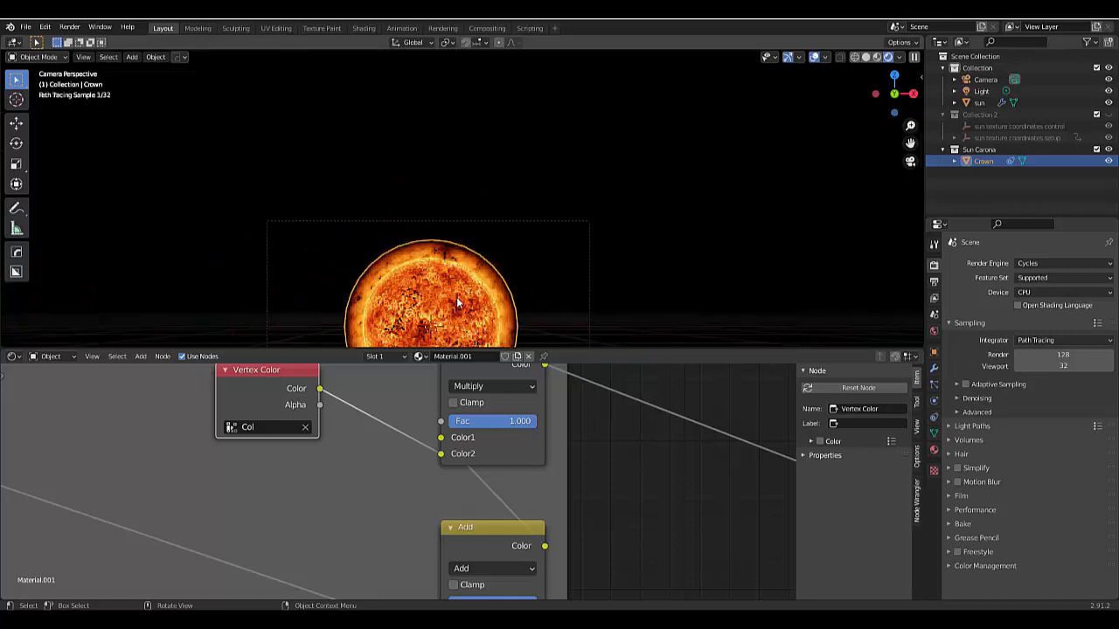
pyautogui.scroll(4, 505, 246)
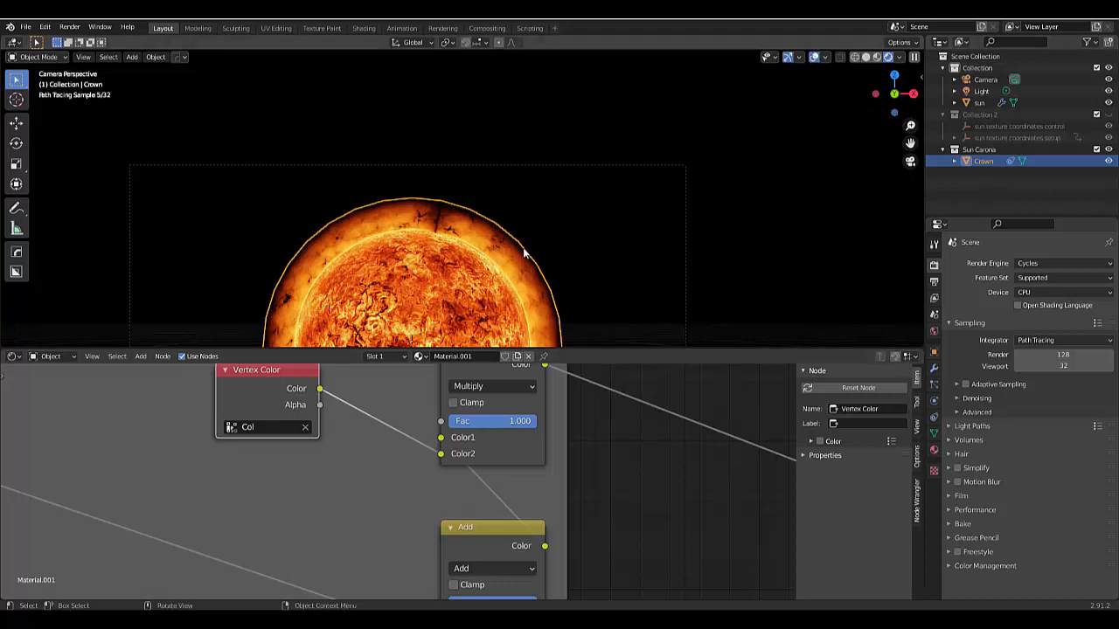
pyautogui.hotkey('shift', 'd')
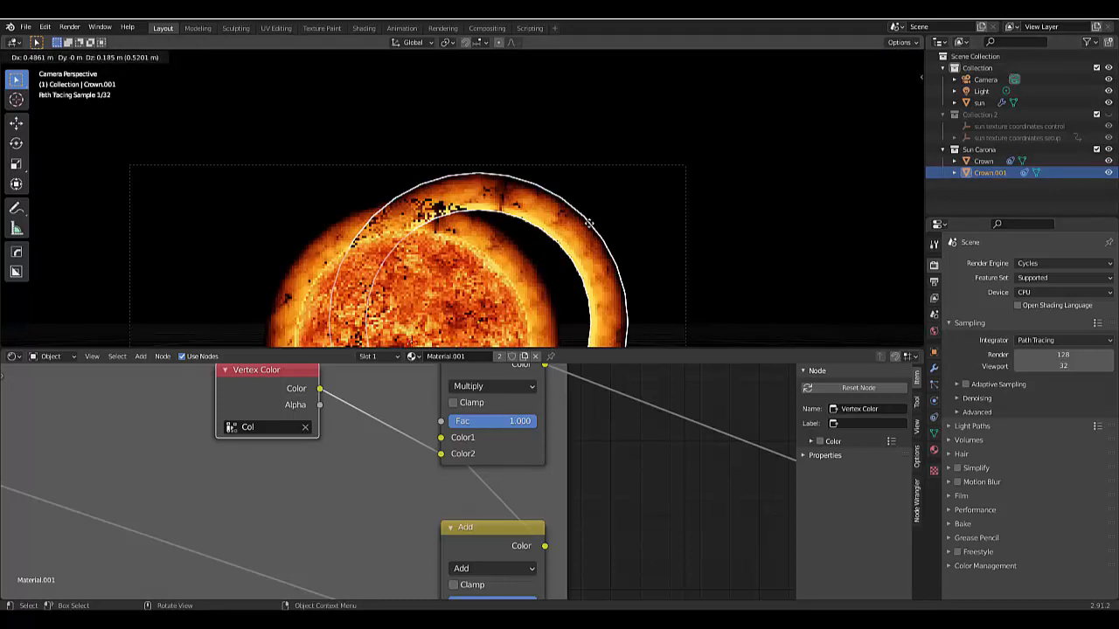
pyautogui.press('Escape')
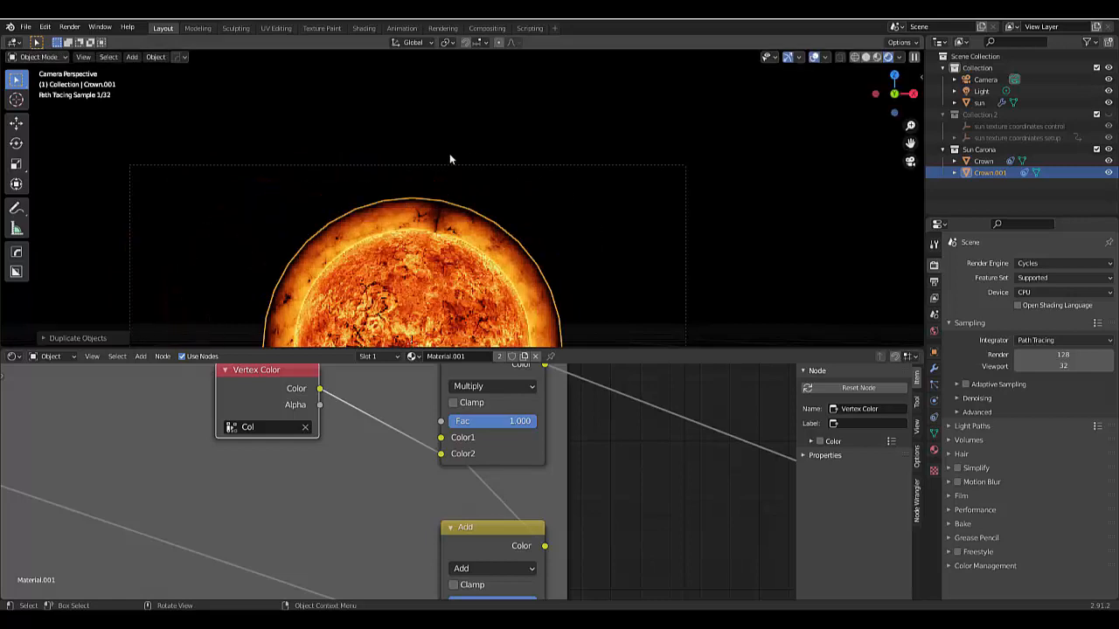
# - Put the duplicated Crown into Edit Mode and select all its faces in face select mode
pyautogui.hotkey('ctrl', 'Tab')
pyautogui.click(483, 259)
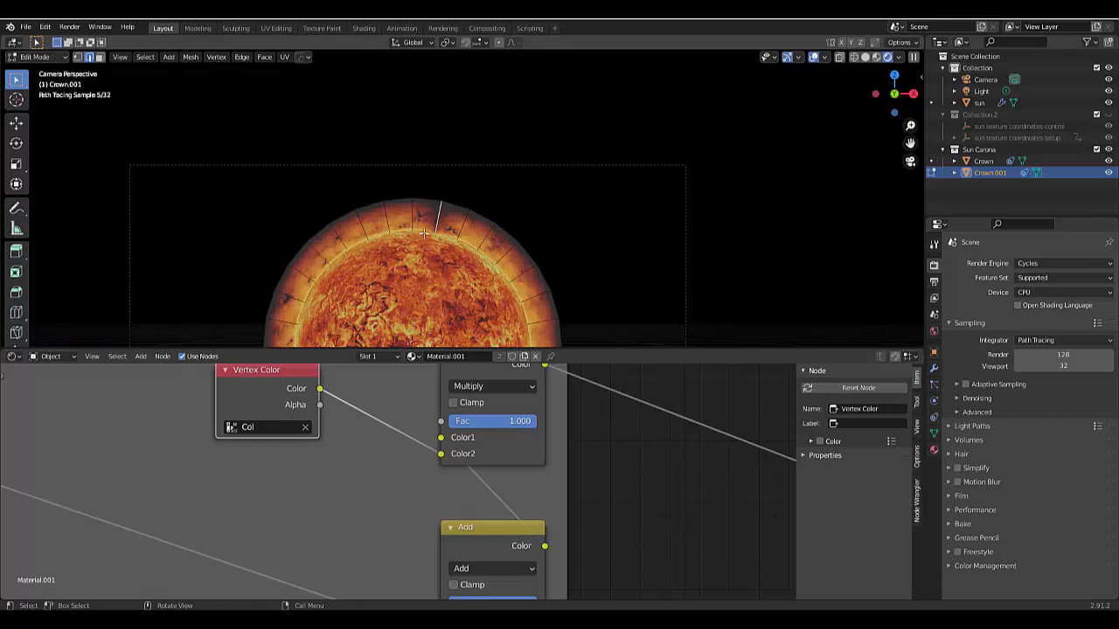
pyautogui.press('3')
pyautogui.hotkey('ctrl', 'Tab')
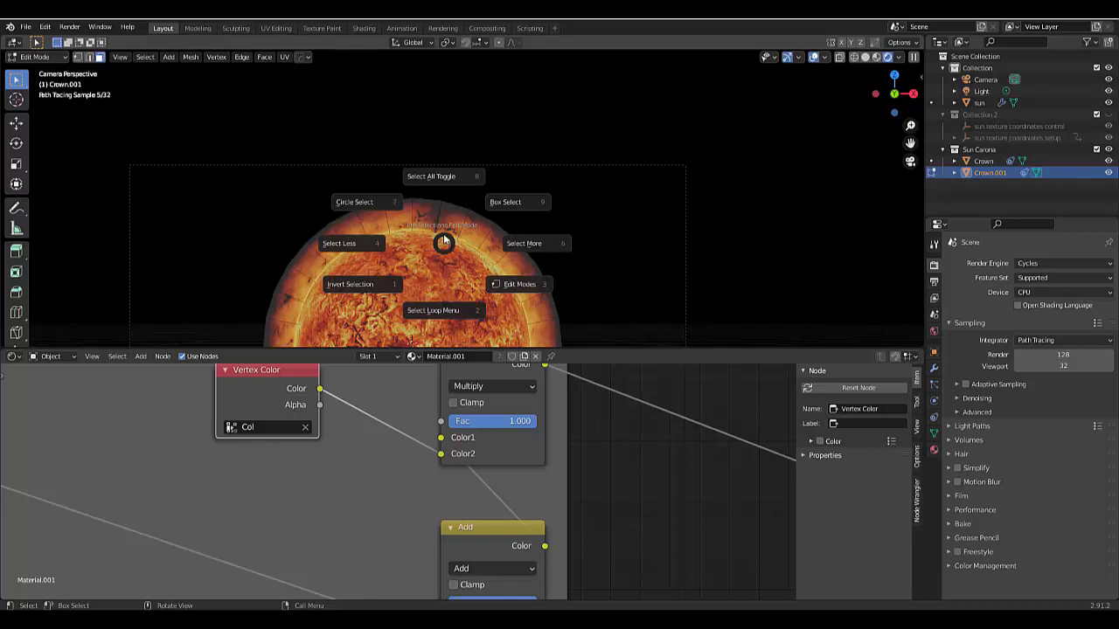
pyautogui.click(437, 171)
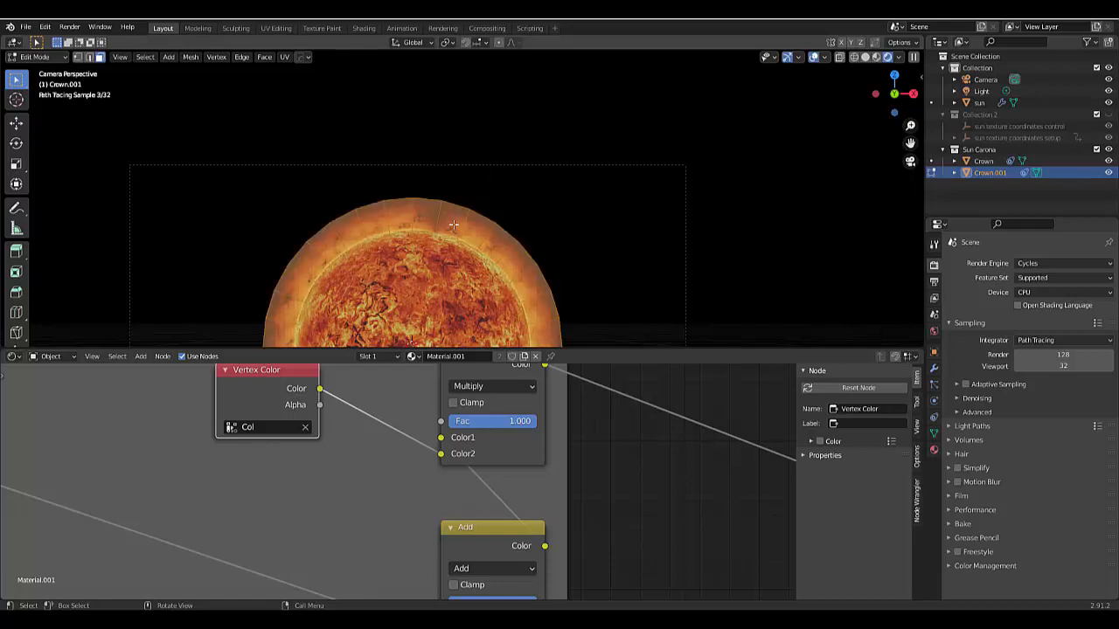
pyautogui.scroll(5, 454, 224)
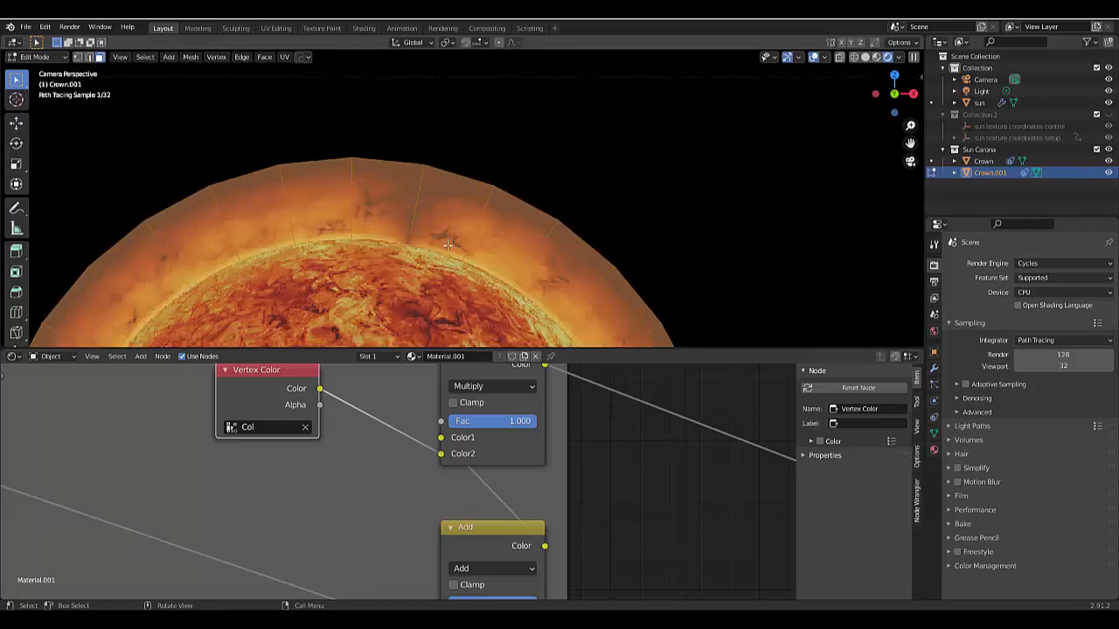
# - Select the two faces beside the texture seam on the duplicated Crown, invert the selection and delete all the other faces
pyautogui.click(448, 245)
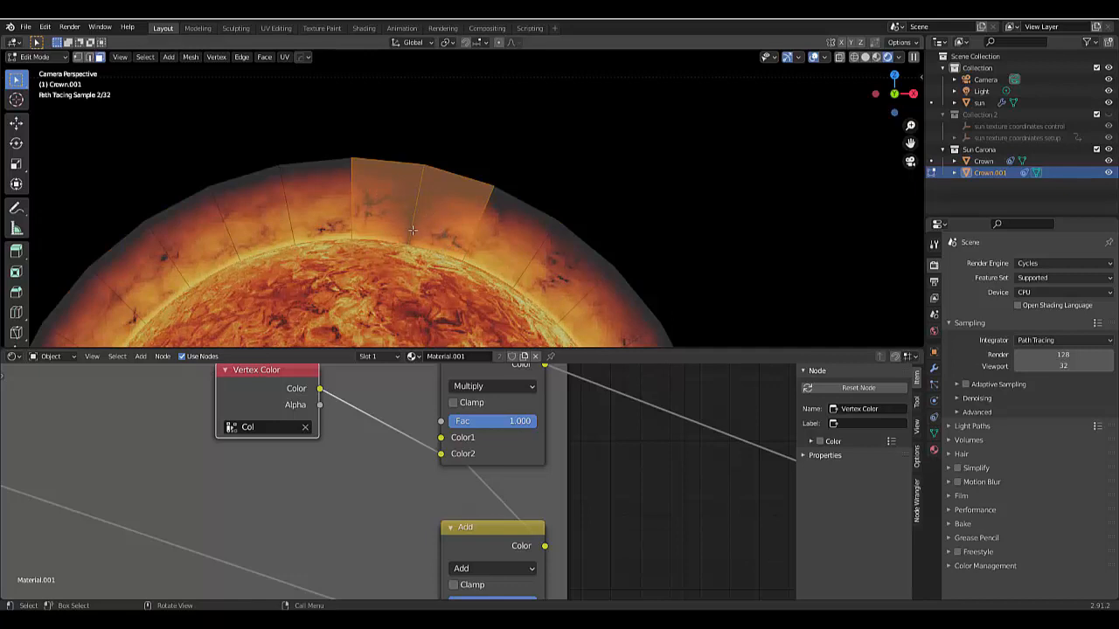
pyautogui.scroll(-3, 410, 248)
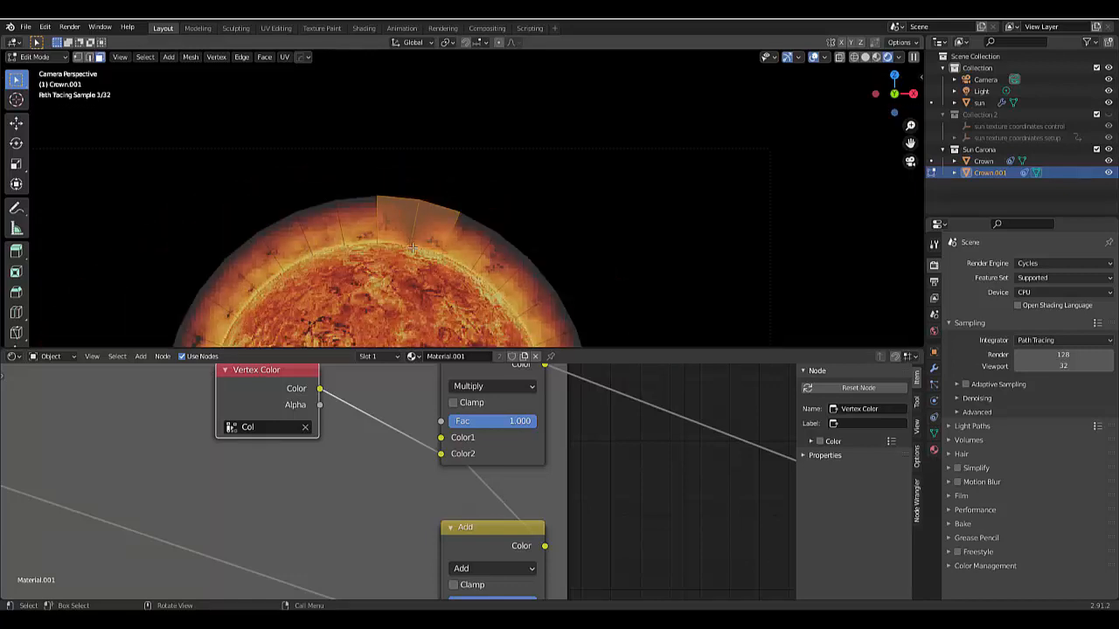
pyautogui.hotkey('ctrl', 'i')
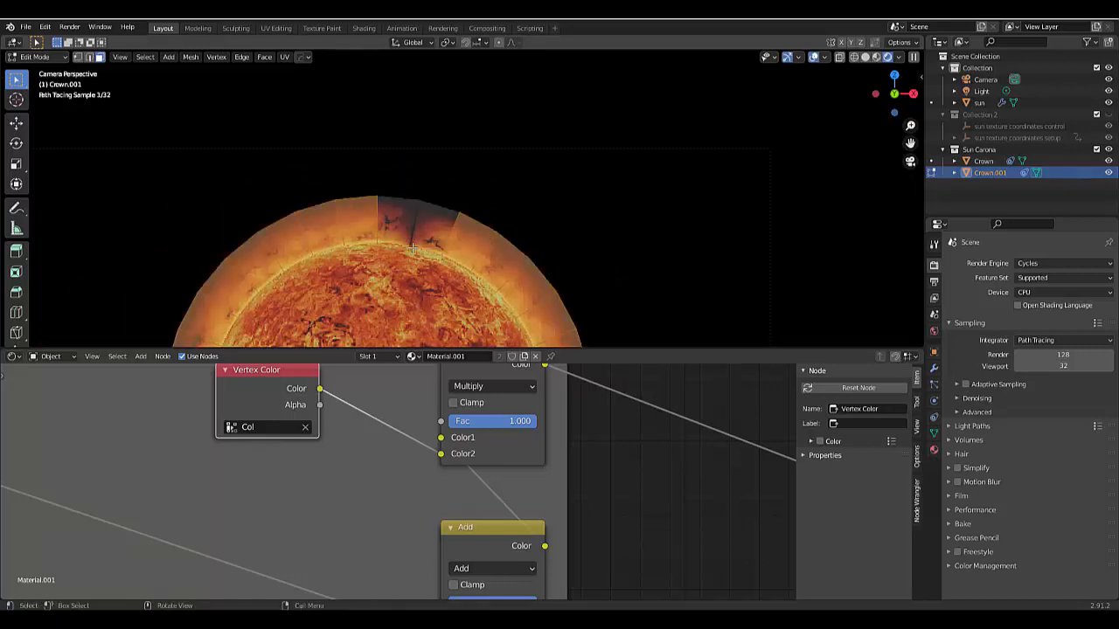
pyautogui.press('x')
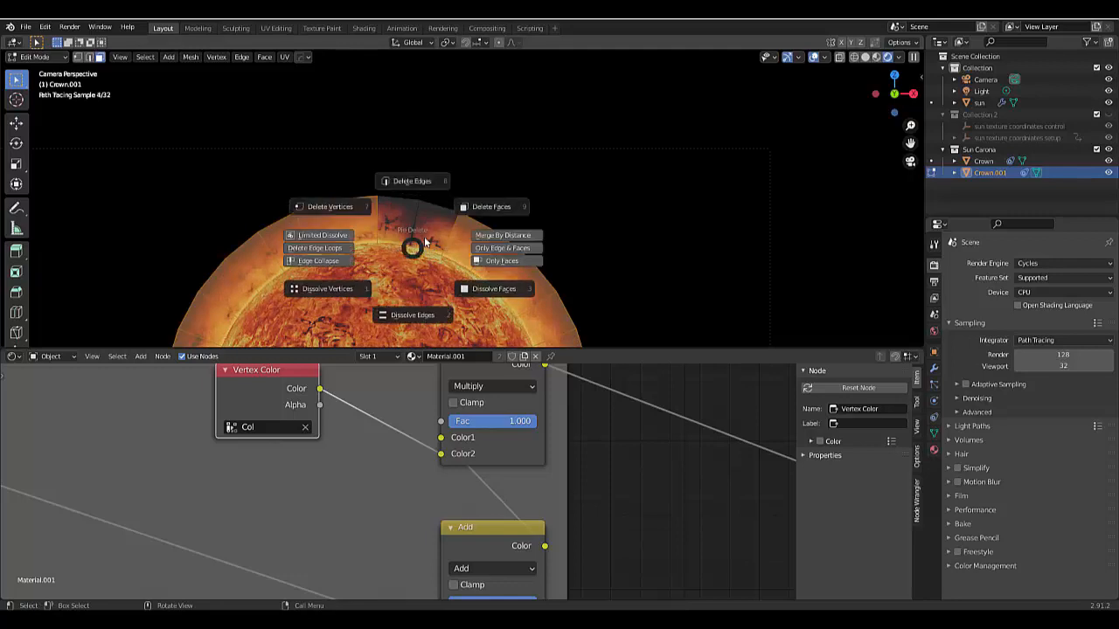
pyautogui.click(456, 220)
# - Select the two remaining faces and split the 3D viewport to show their UVs in a UV Editor beside it
pyautogui.scroll(3, 385, 210)
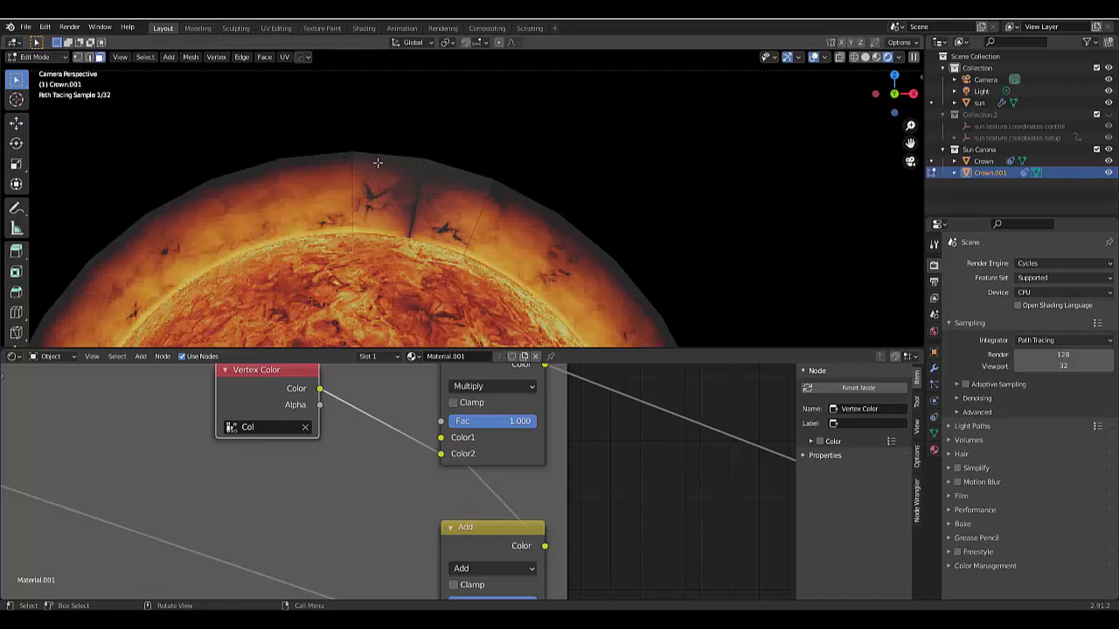
pyautogui.moveTo(378, 161); pyautogui.dragTo(455, 218)
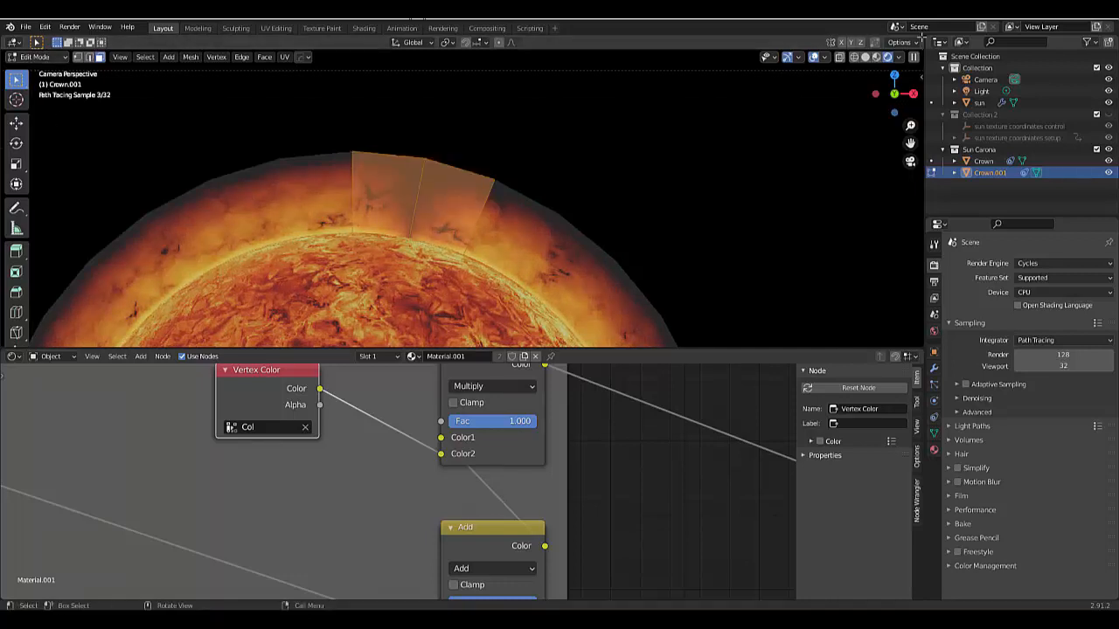
pyautogui.moveTo(921, 35); pyautogui.dragTo(582, 79)
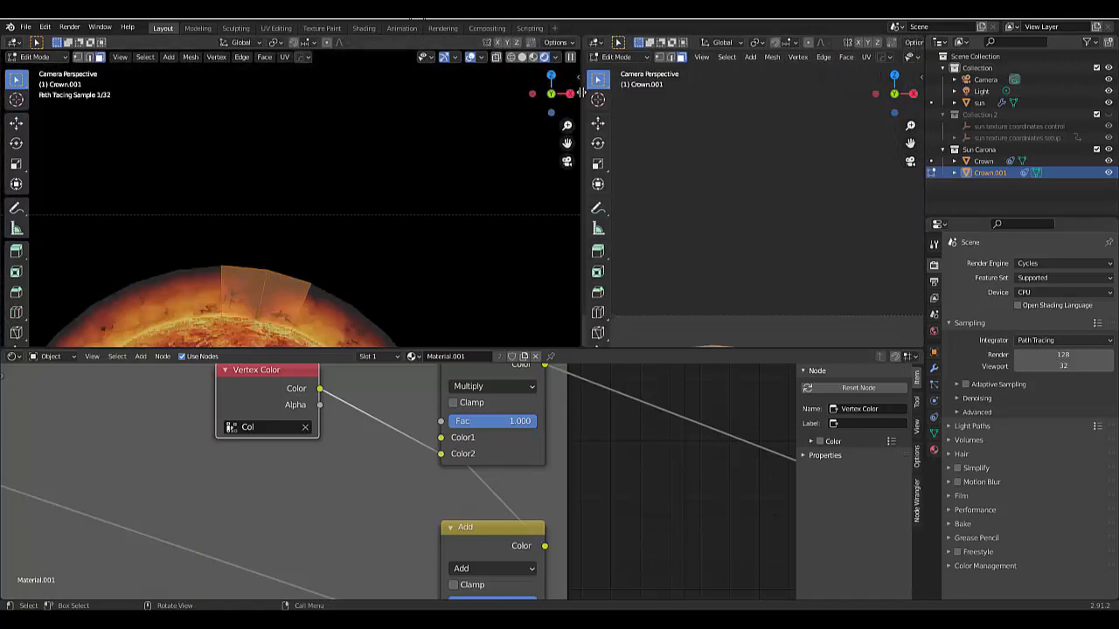
pyautogui.scroll(6, 220, 290)
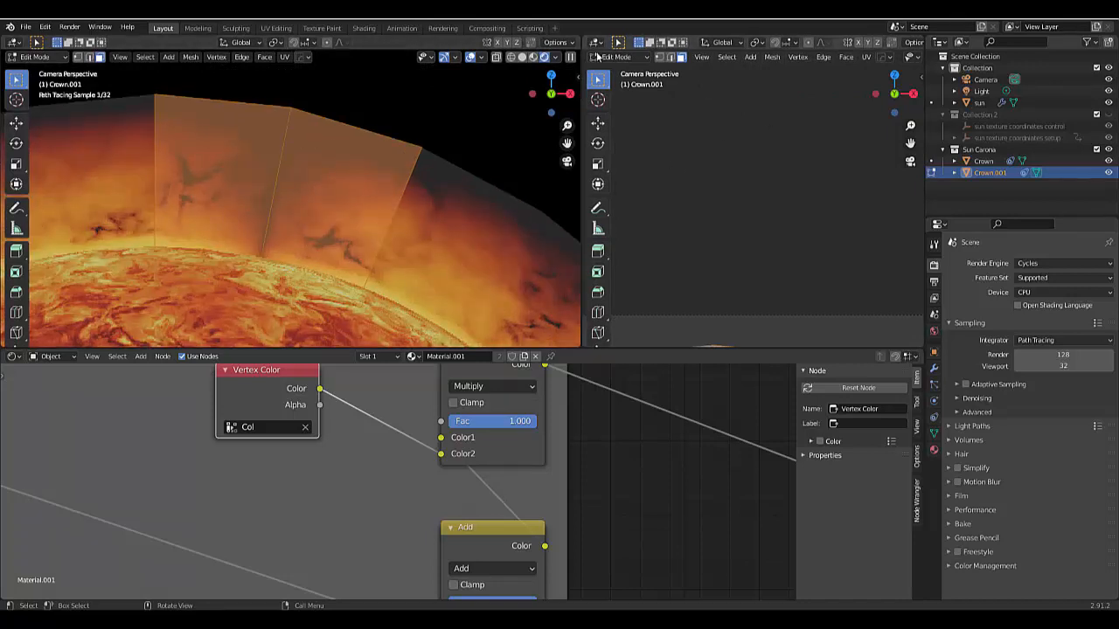
pyautogui.click(594, 42)
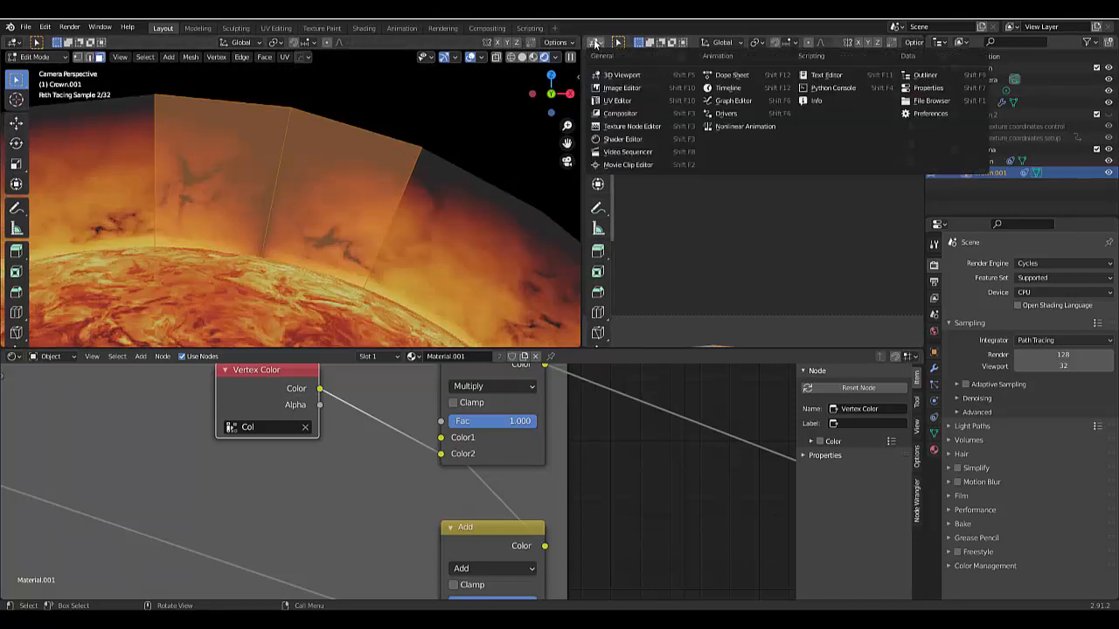
pyautogui.click(625, 100)
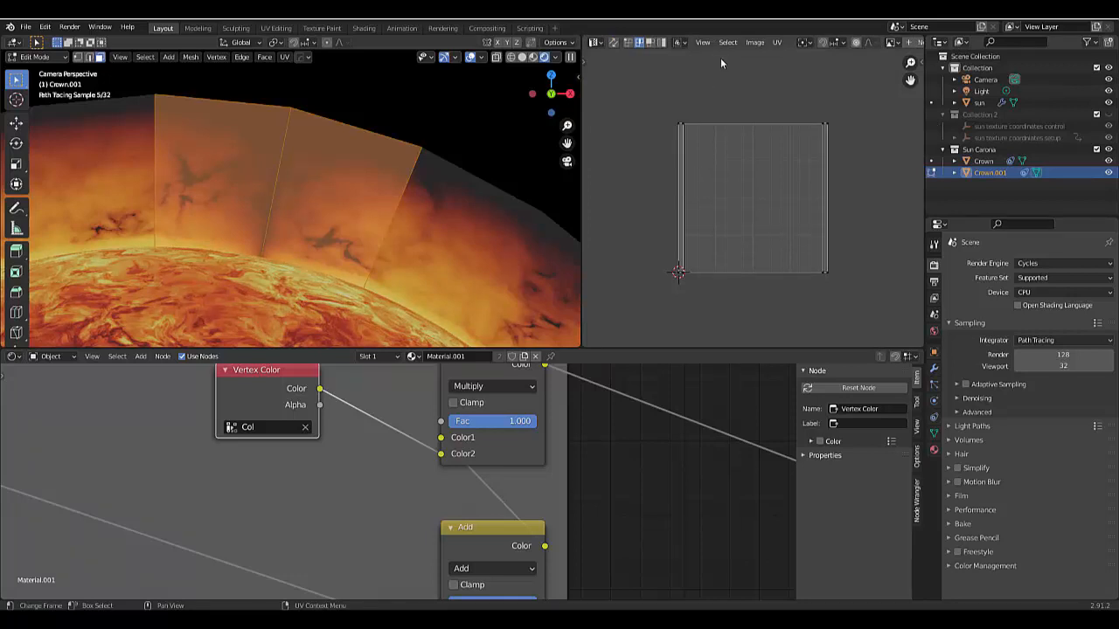
pyautogui.click(594, 44)
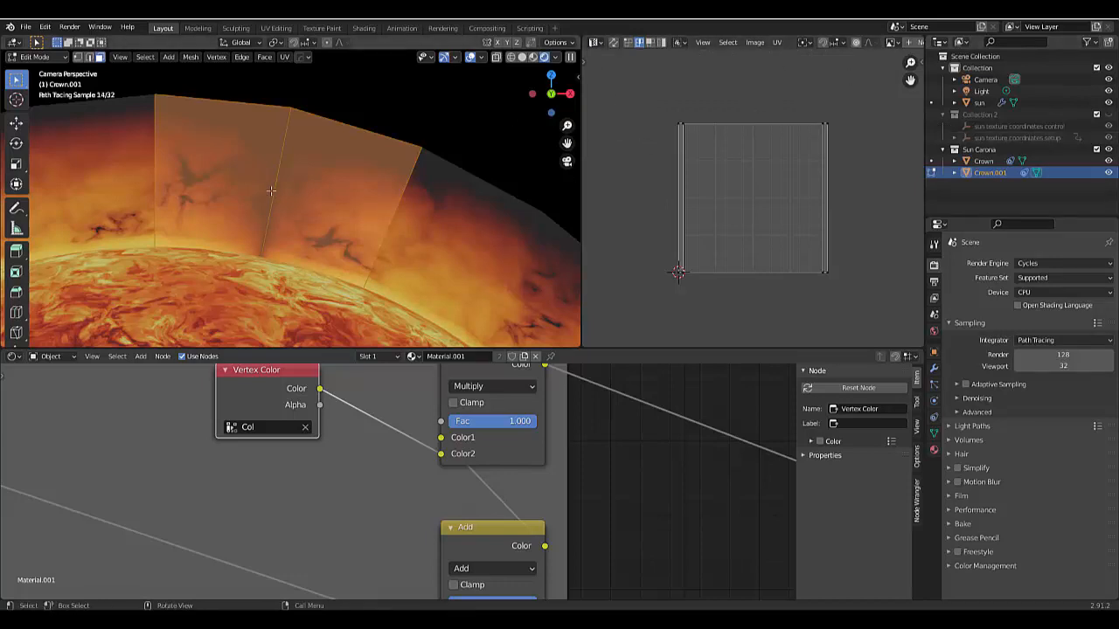
# - Put the duplicated strip into Vertex Paint mode and invert its vertex colors, checking the mask in Solid shading
pyautogui.hotkey('ctrl', 'Tab')
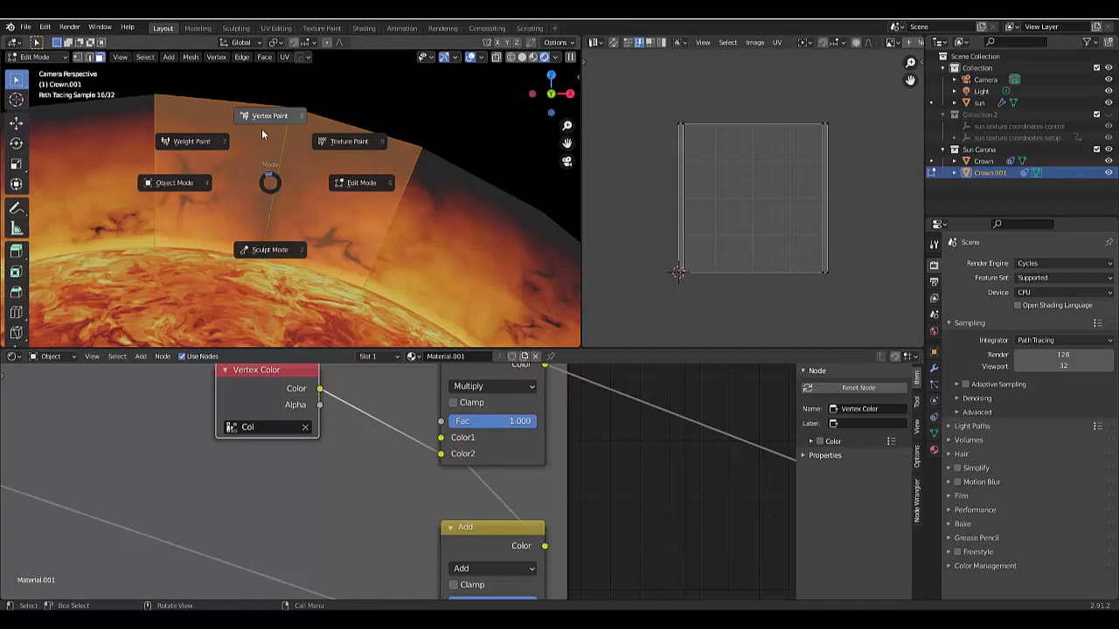
pyautogui.click(261, 128)
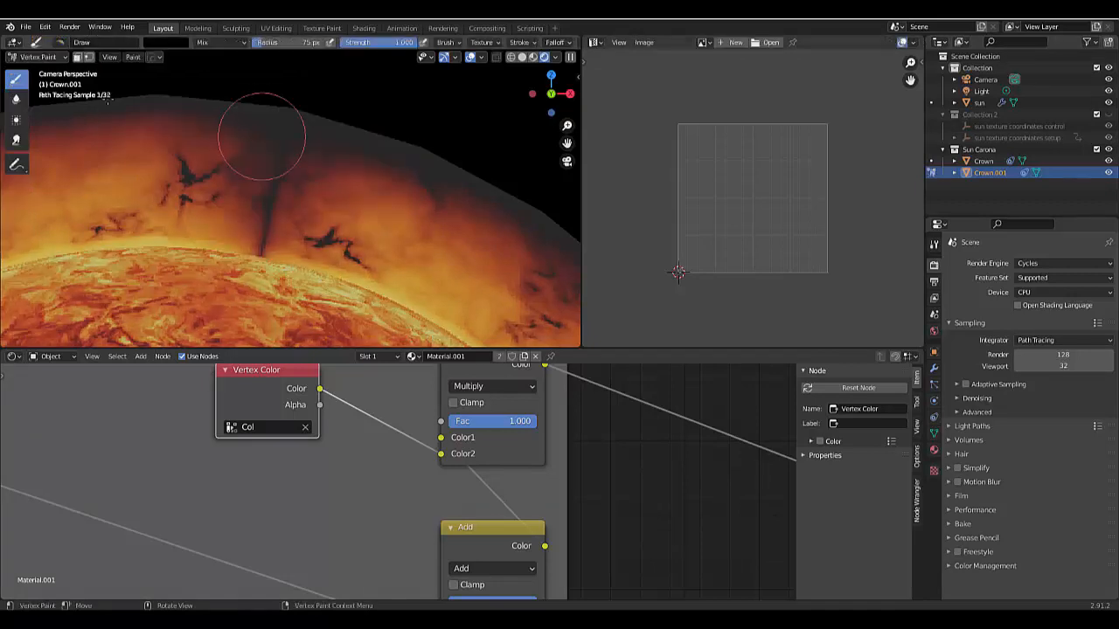
pyautogui.click(133, 57)
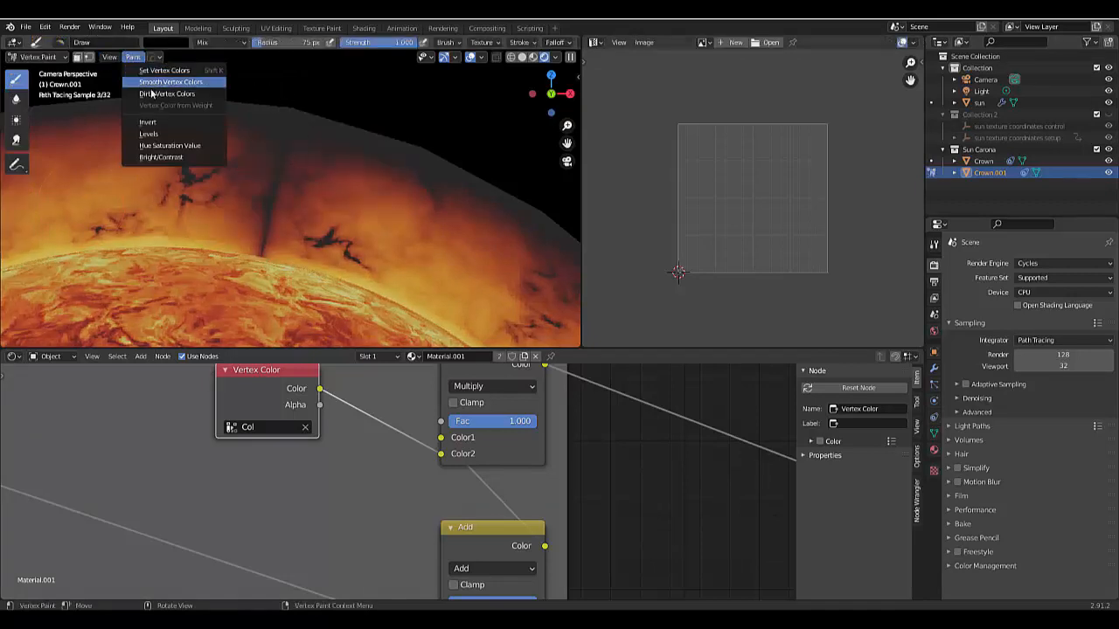
pyautogui.click(524, 57)
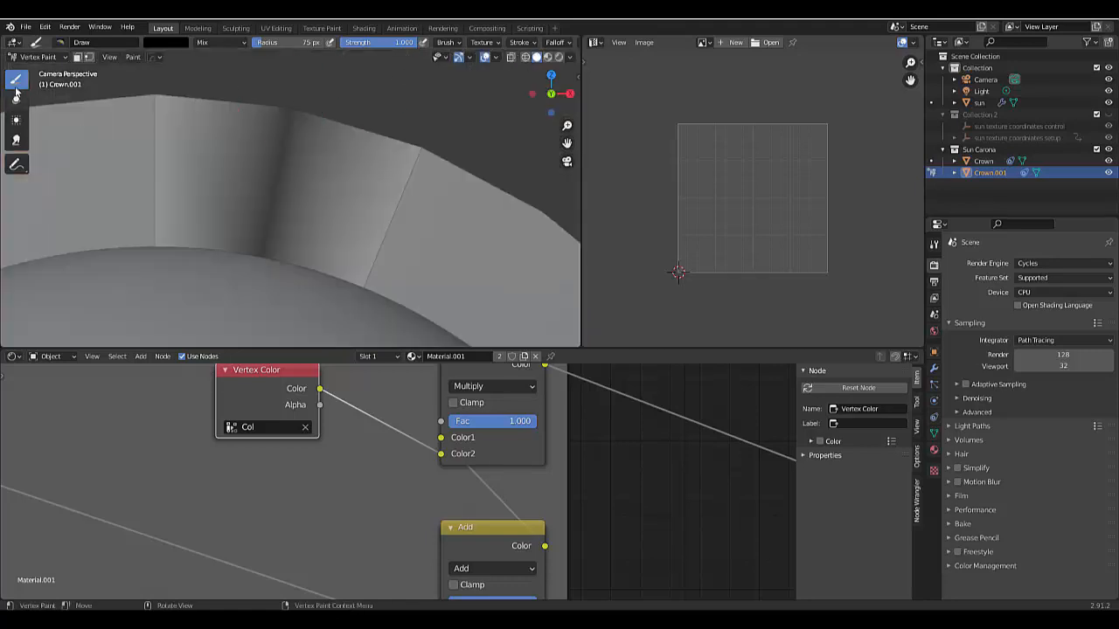
pyautogui.click(133, 57)
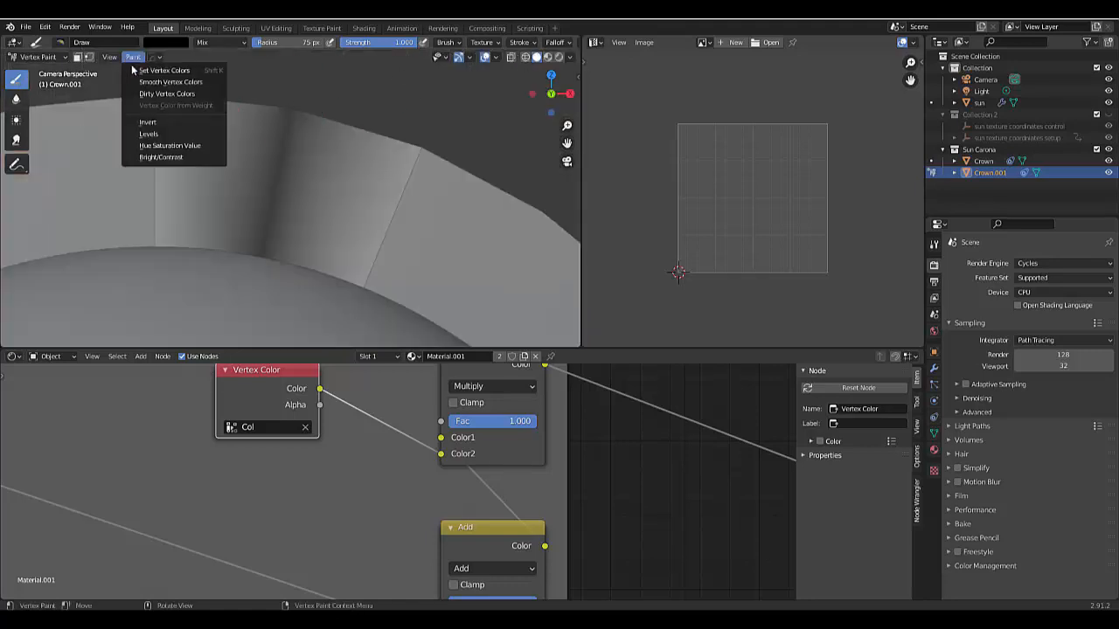
pyautogui.click(164, 134)
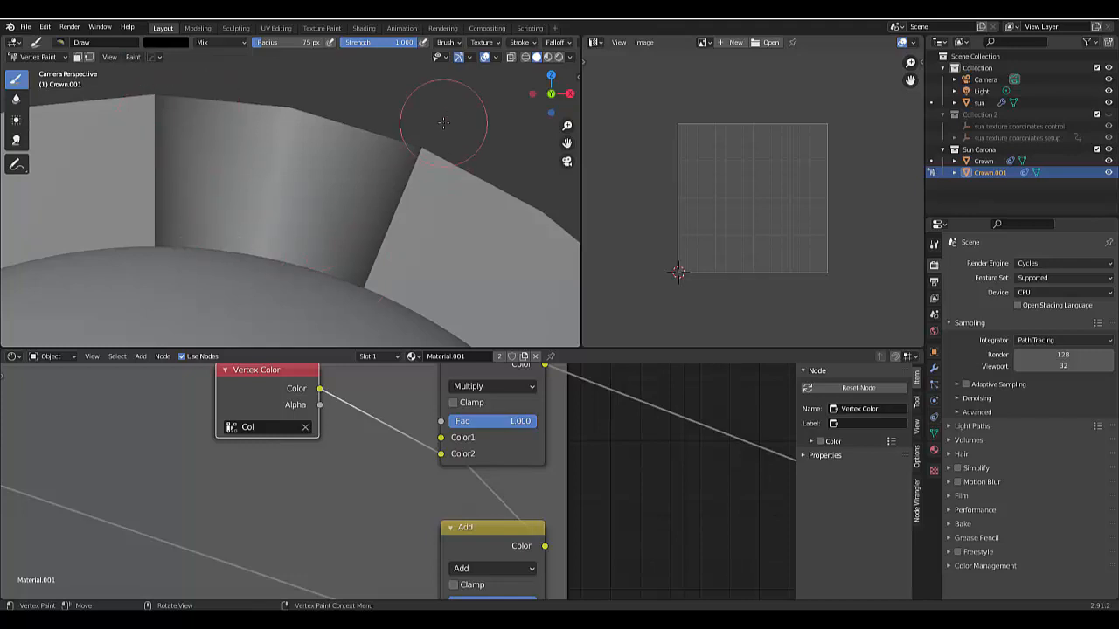
pyautogui.scroll(-2, 288, 263)
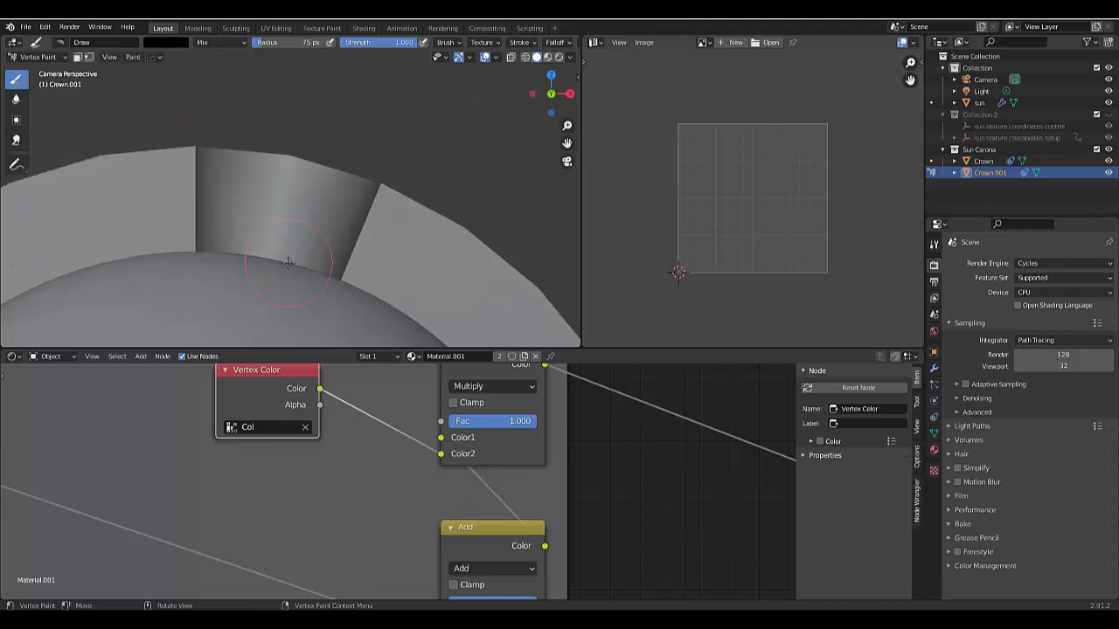
# - Return the strip to Object Mode and move it very slightly along its local Z axis, off the original Crown
pyautogui.hotkey('ctrl', 'Tab')
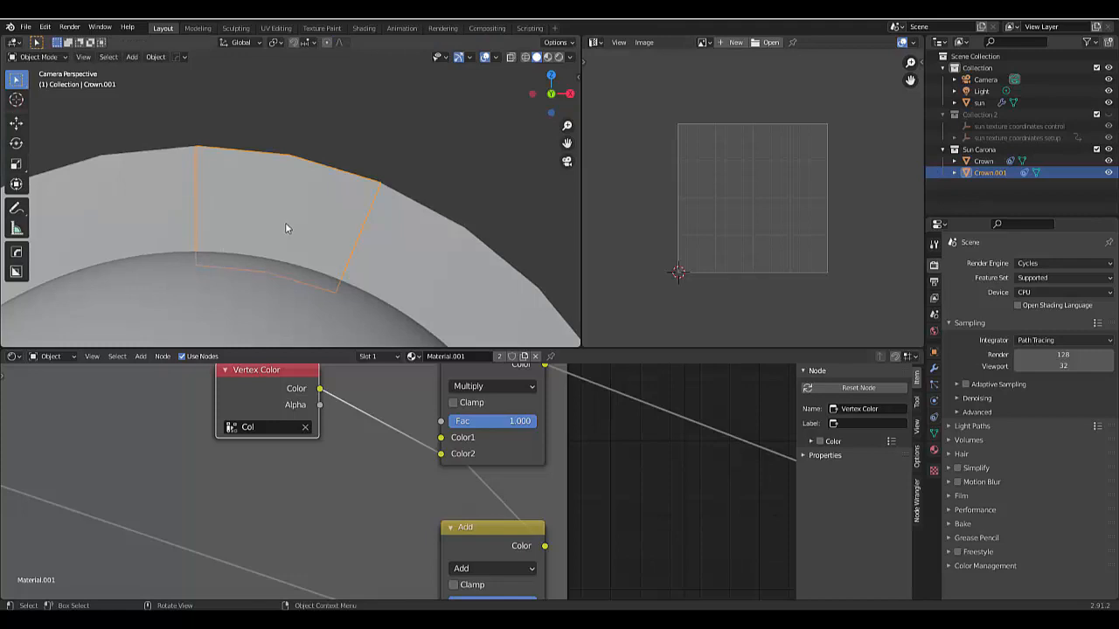
pyautogui.scroll(-5, 284, 228)
pyautogui.moveTo(285, 228); pyautogui.dragTo(263, 174, button='middle')
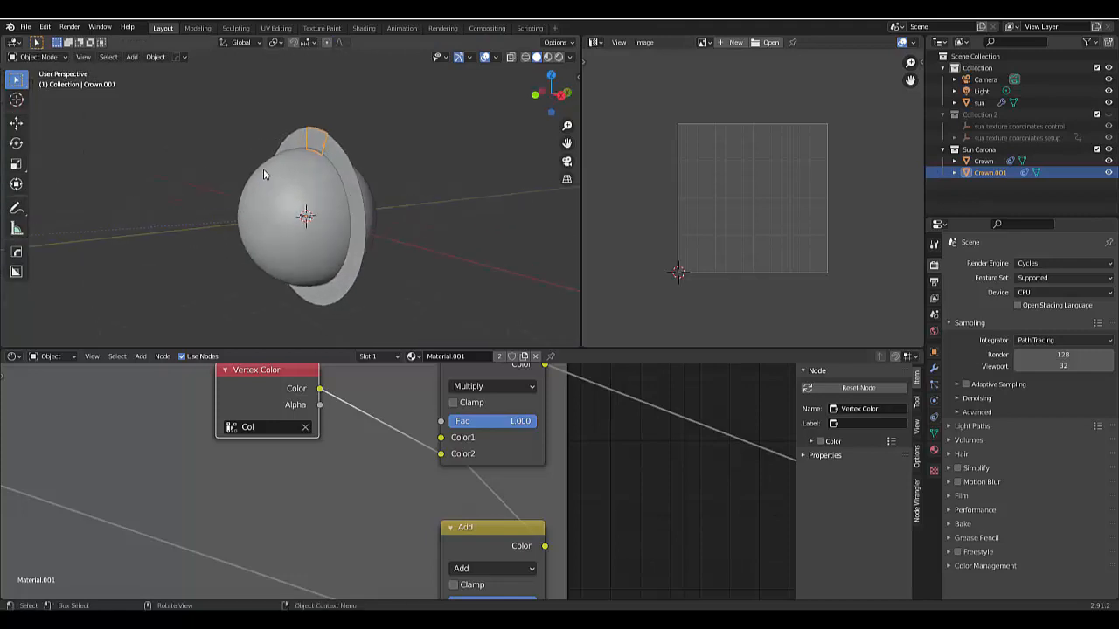
pyautogui.scroll(6, 293, 156)
pyautogui.scroll(2, 307, 131)
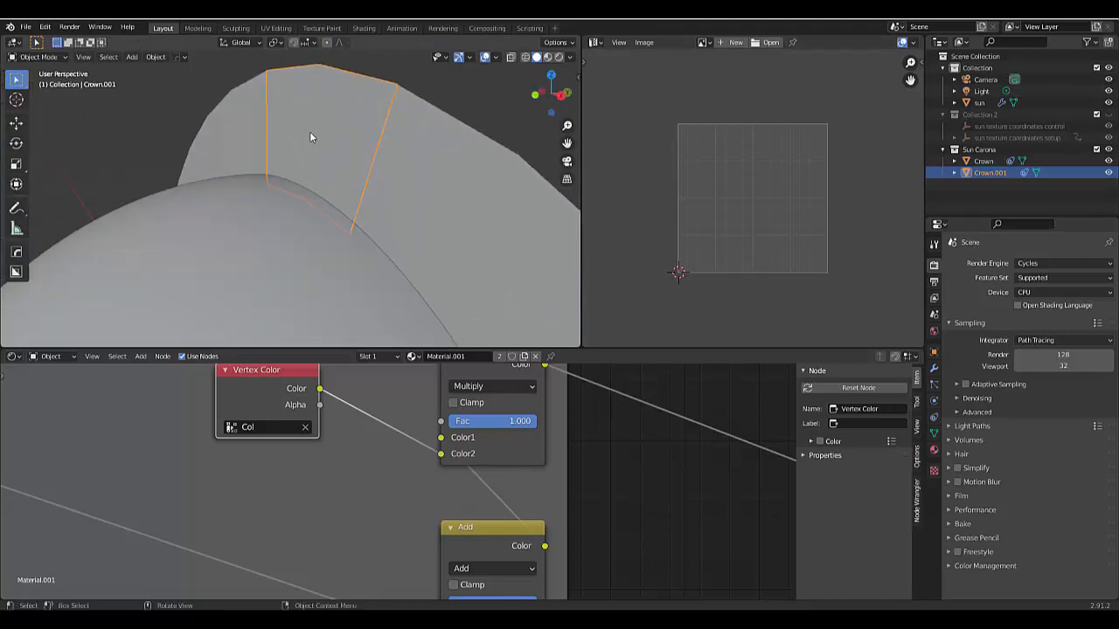
pyautogui.press('g')
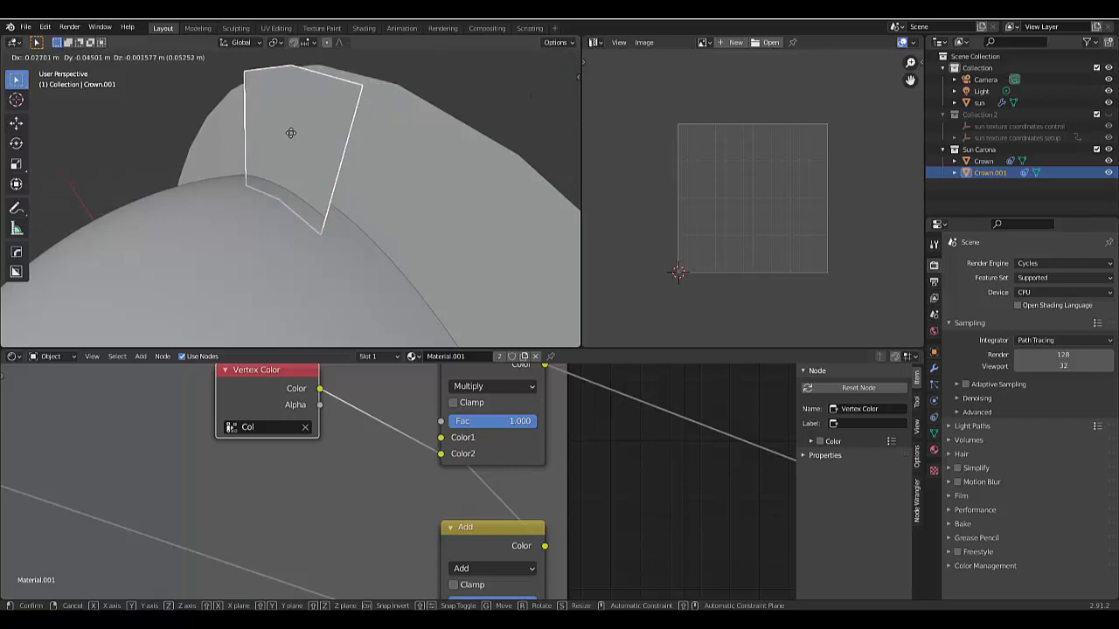
pyautogui.press('z')
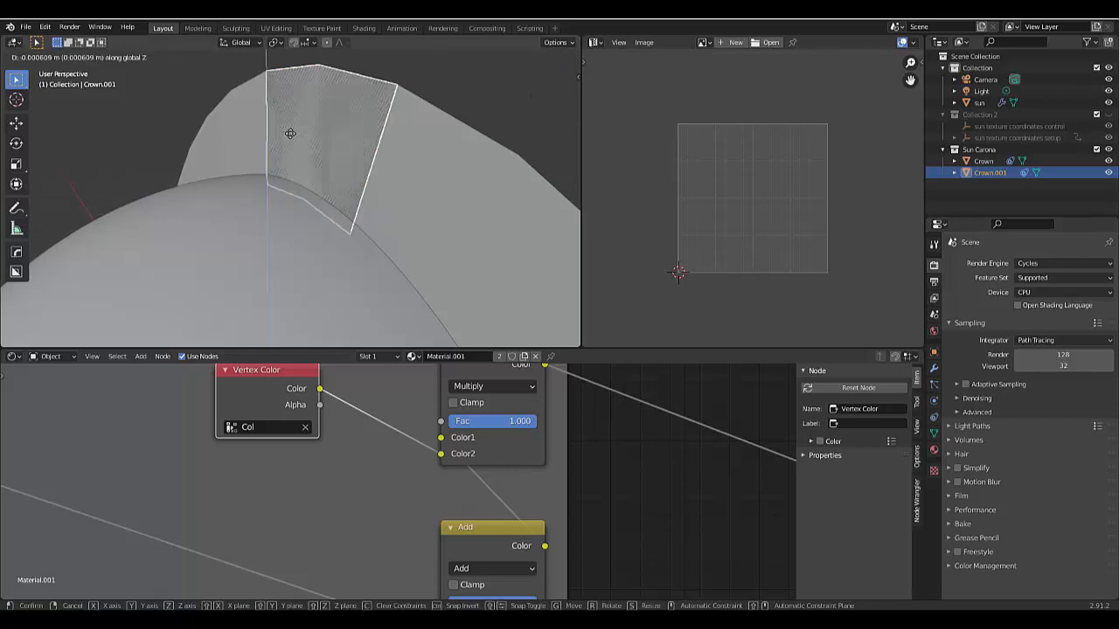
pyautogui.press('z')
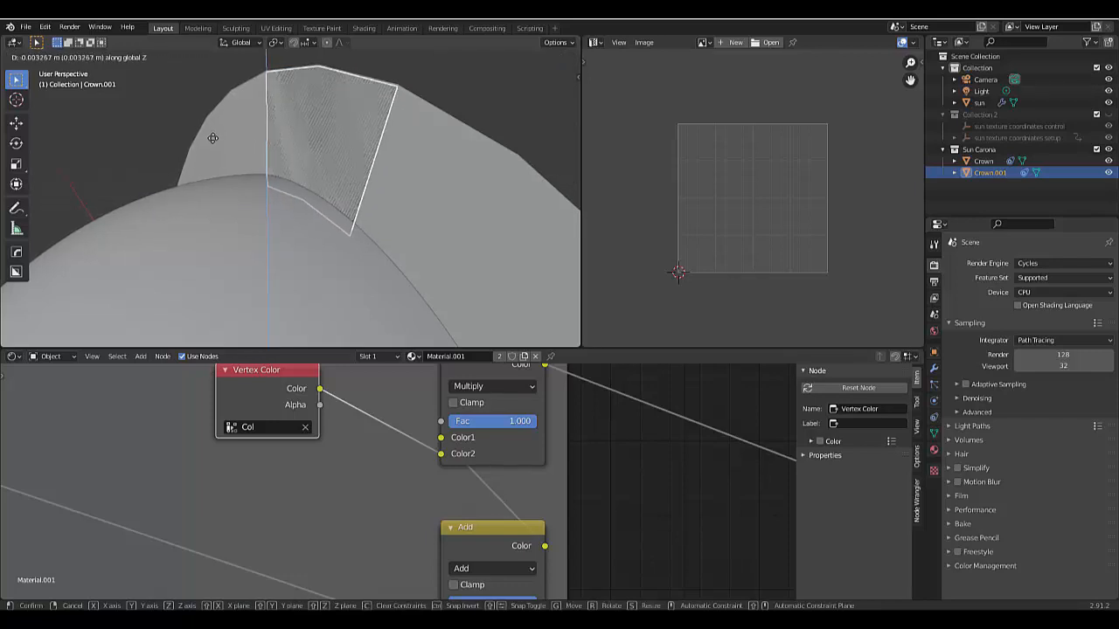
pyautogui.click(311, 125)
pyautogui.scroll(-3, 282, 197)
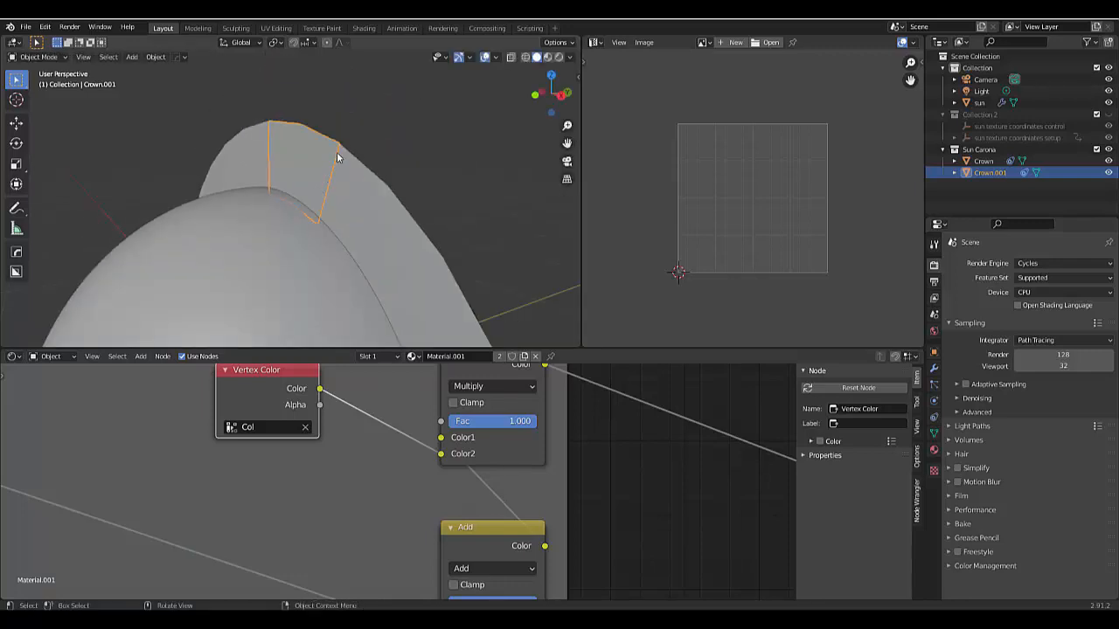
# - Nudge the strip along its local Z axis once more from a side view, and inspect the seam in Rendered shading
pyautogui.scroll(3, 338, 154)
pyautogui.moveTo(315, 145); pyautogui.dragTo(312, 201, button='middle')
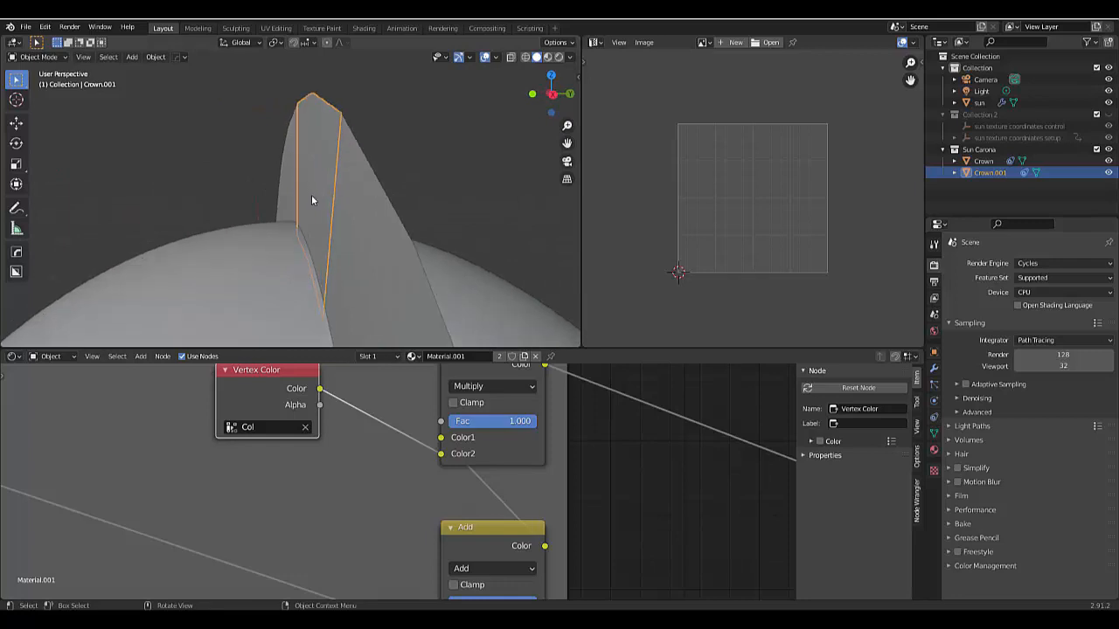
pyautogui.press('g')
pyautogui.press('z')
pyautogui.press('z')
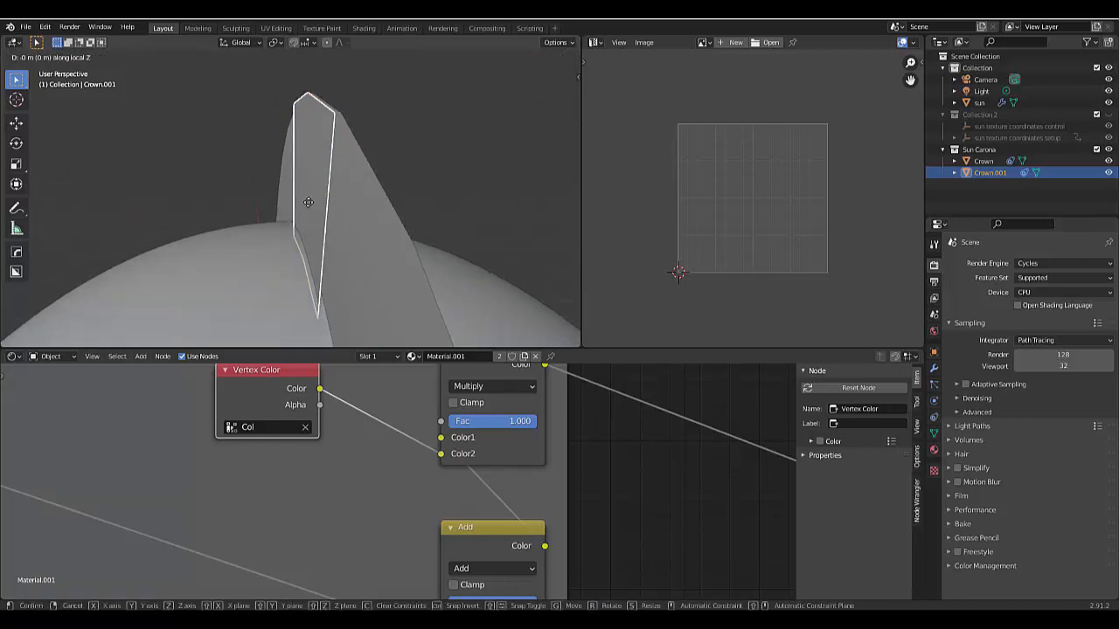
pyautogui.click(308, 201)
pyautogui.moveTo(316, 203); pyautogui.dragTo(433, 202, button='middle')
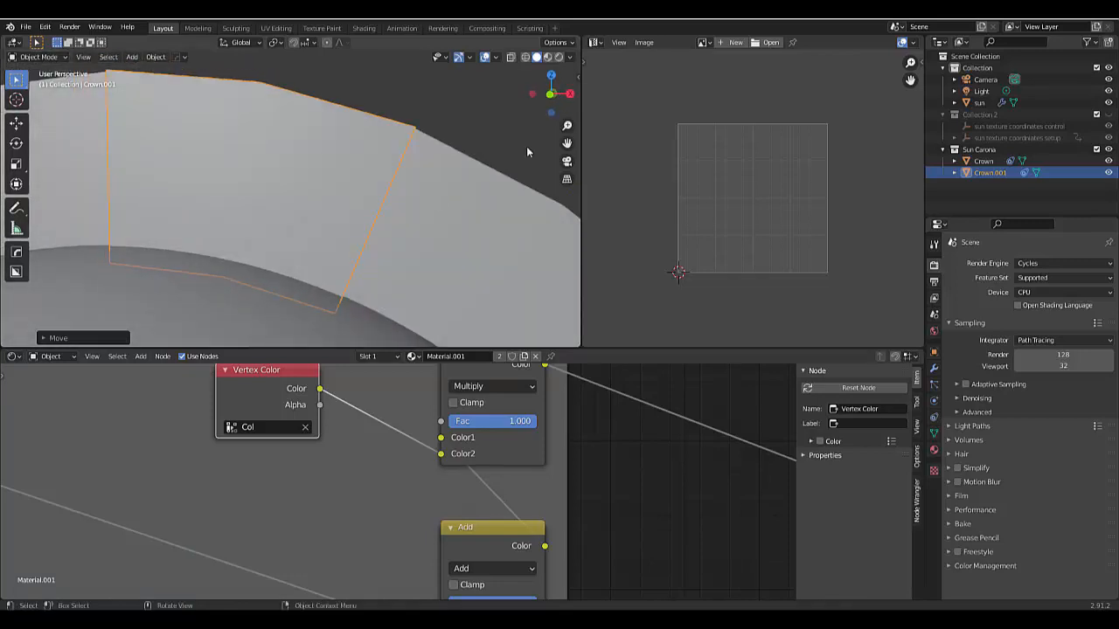
pyautogui.click(558, 57)
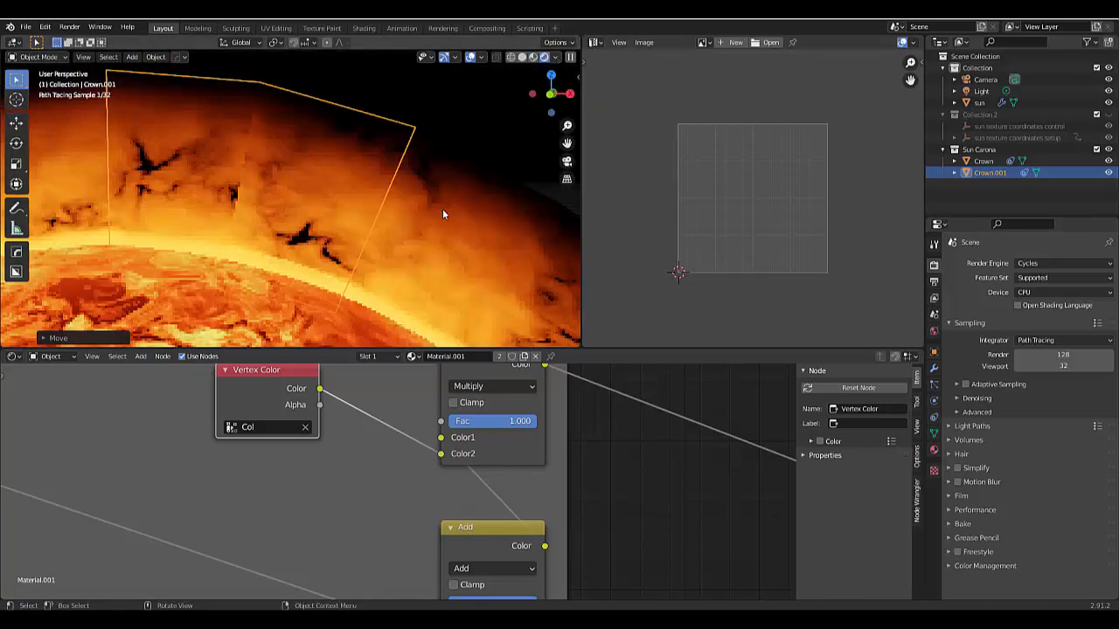
pyautogui.scroll(-2, 361, 195)
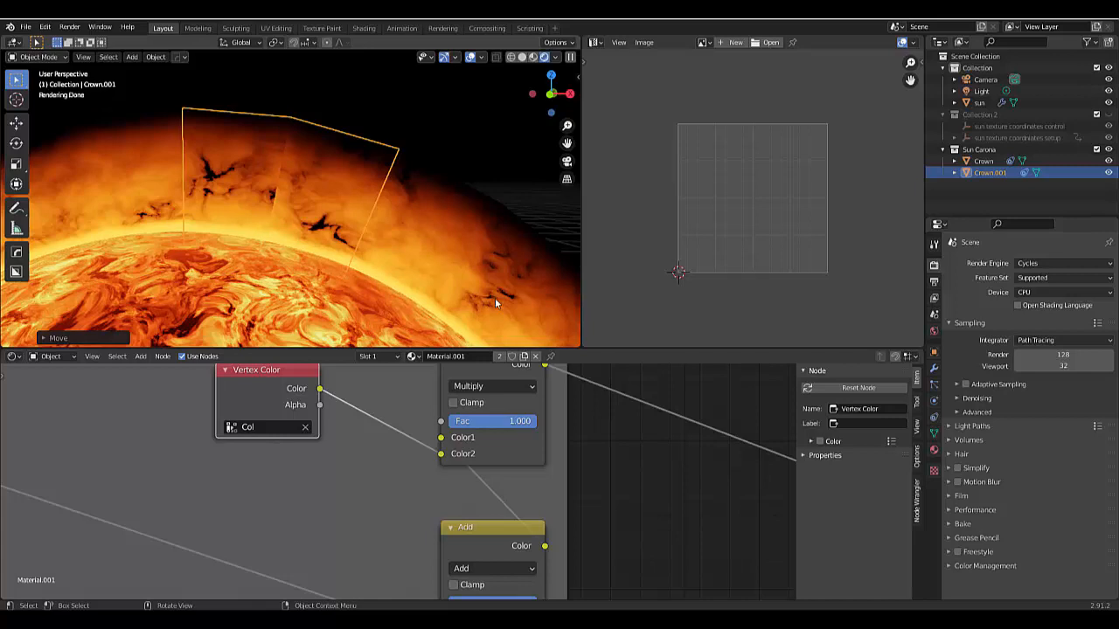
# - In Edit Mode, select the strip's UV island at the high-X end of the UV square and stitch it to the opposite island
pyautogui.hotkey('ctrl', 'Tab')
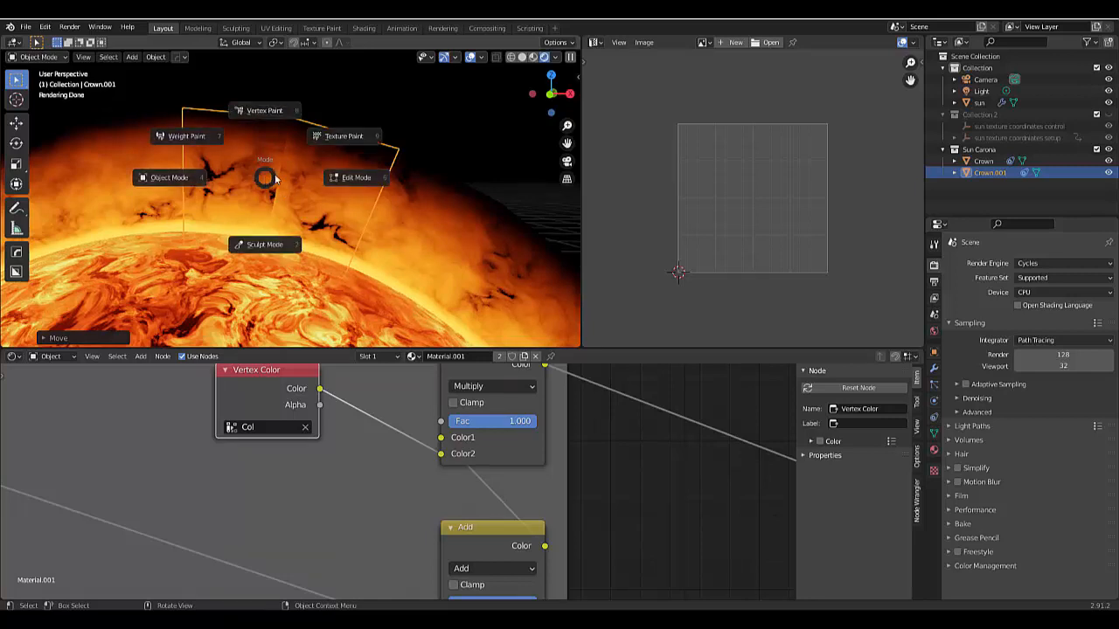
pyautogui.click(350, 178)
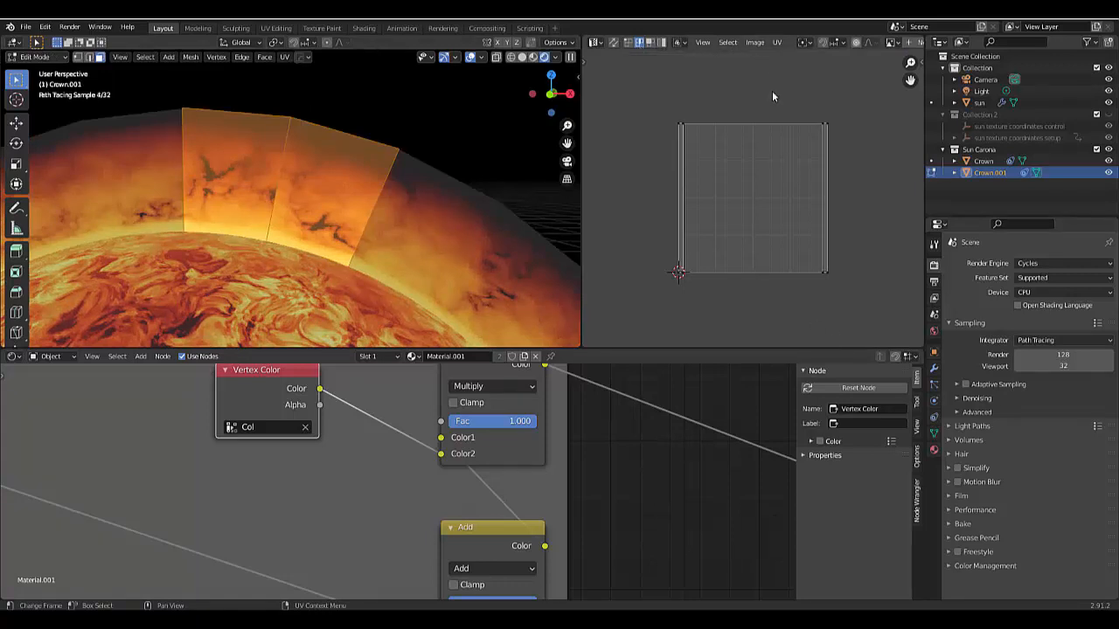
pyautogui.moveTo(771, 93); pyautogui.dragTo(886, 338)
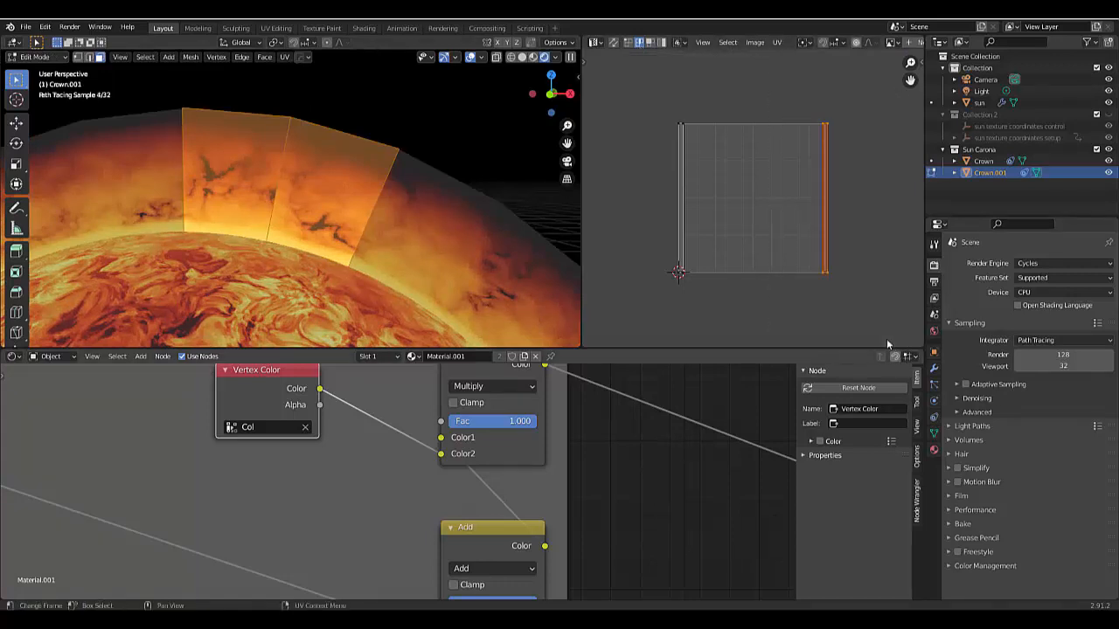
pyautogui.rightClick(654, 153)
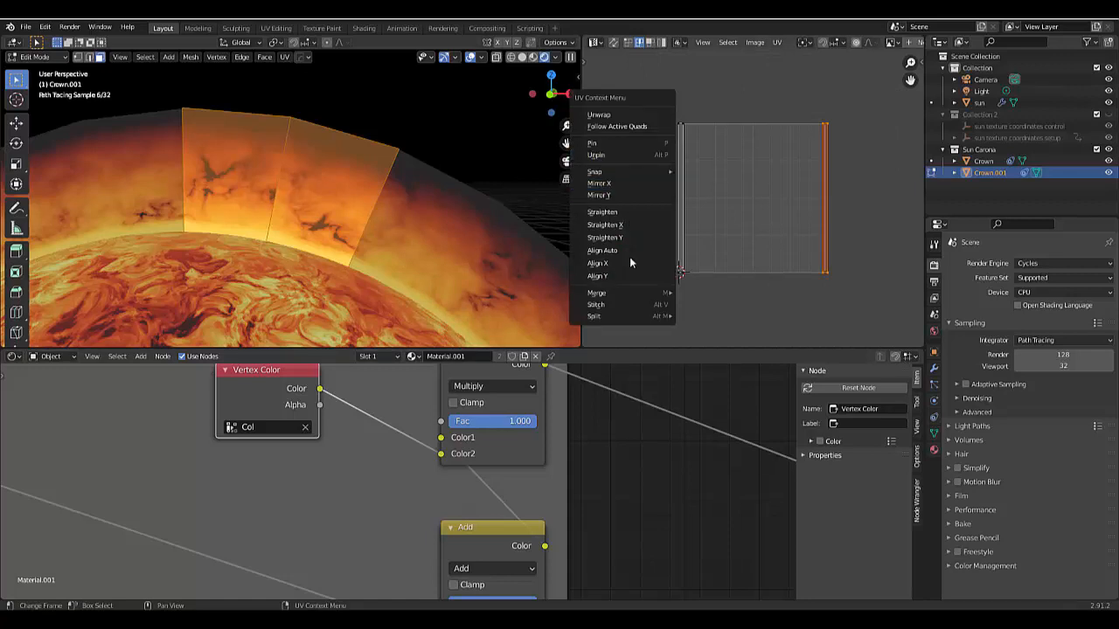
pyautogui.click(622, 303)
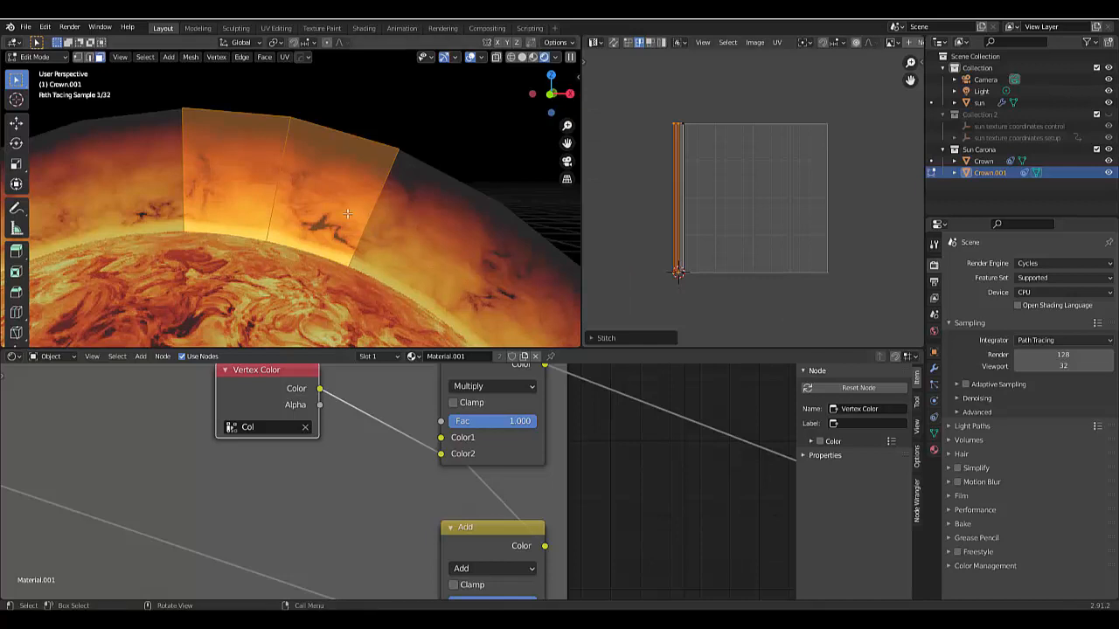
# - Return the stitched strip to Object Mode, deselect it and inspect the corona seam in the rendered view
pyautogui.hotkey('ctrl', 'Tab')
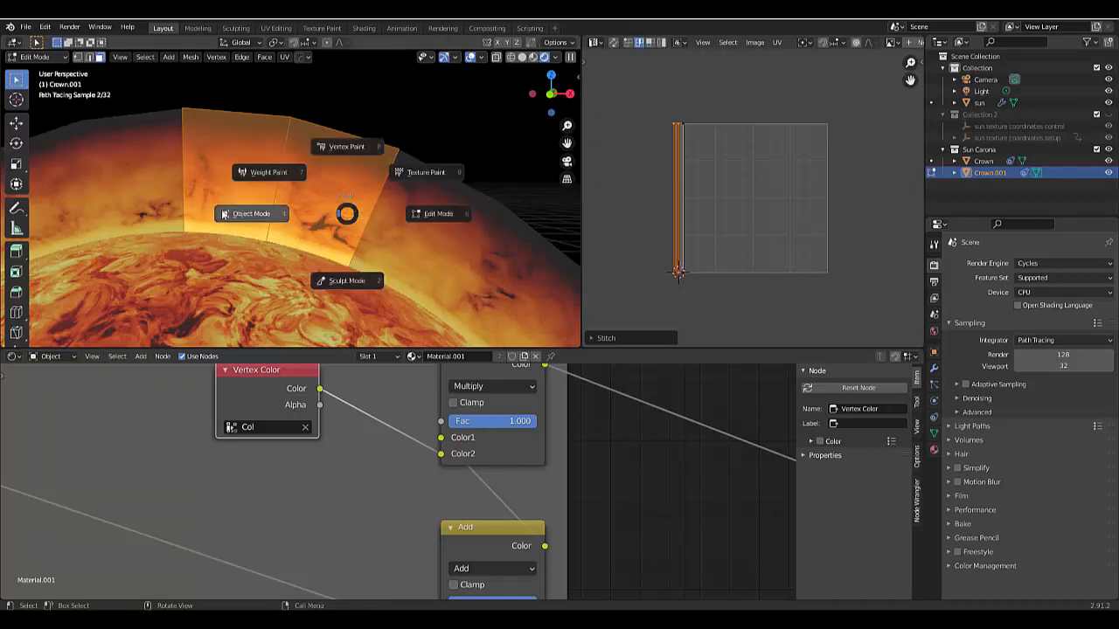
pyautogui.click(256, 215)
pyautogui.click(415, 109)
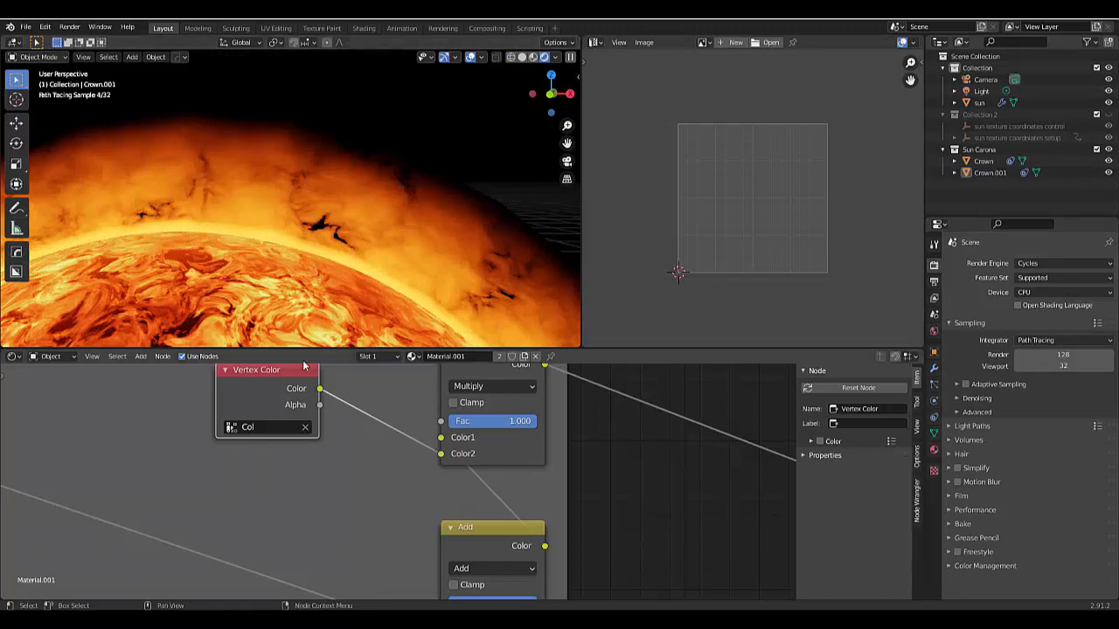
pyautogui.scroll(-8, 341, 253)
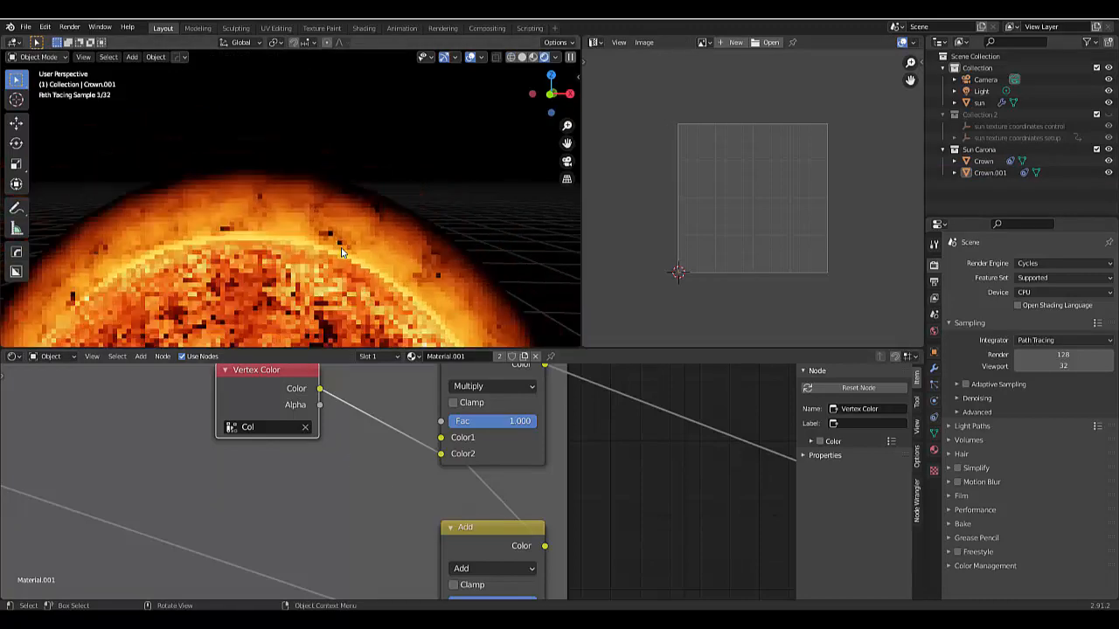
pyautogui.scroll(5, 305, 253)
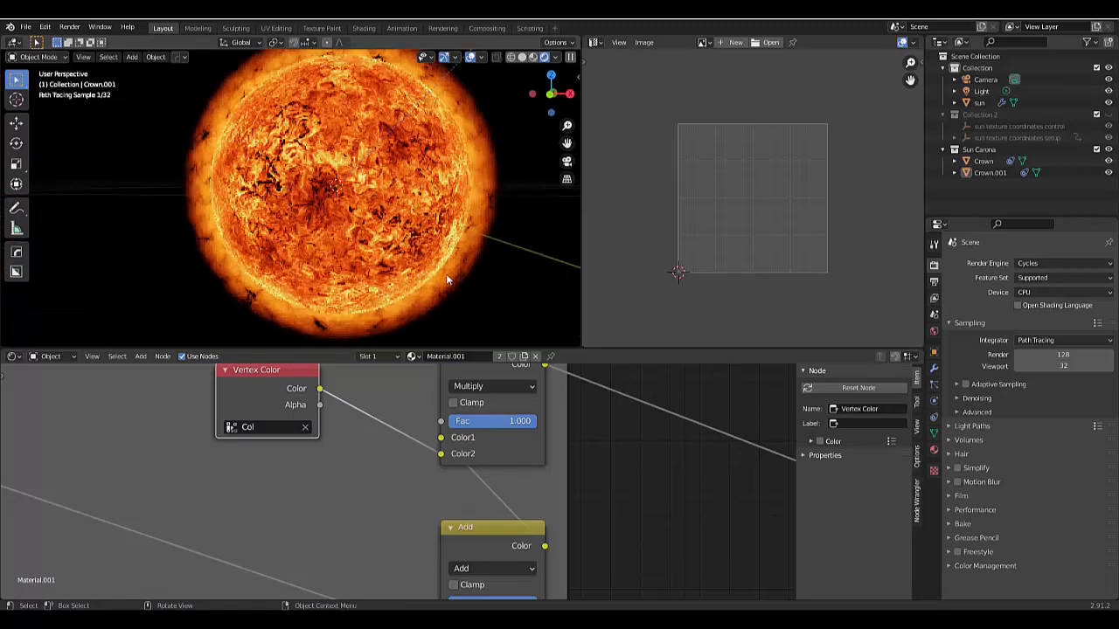
# - Rename the Crown.001 object as "Seam fix crown"
pyautogui.doubleClick(990, 172)
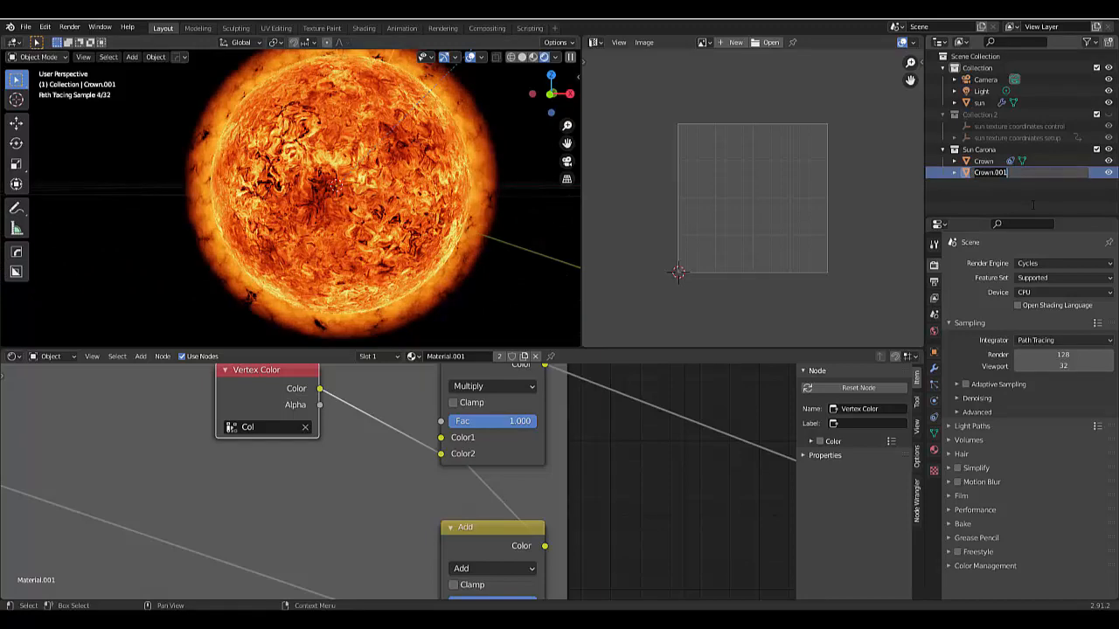
pyautogui.write('Su')
pyautogui.press('Return')
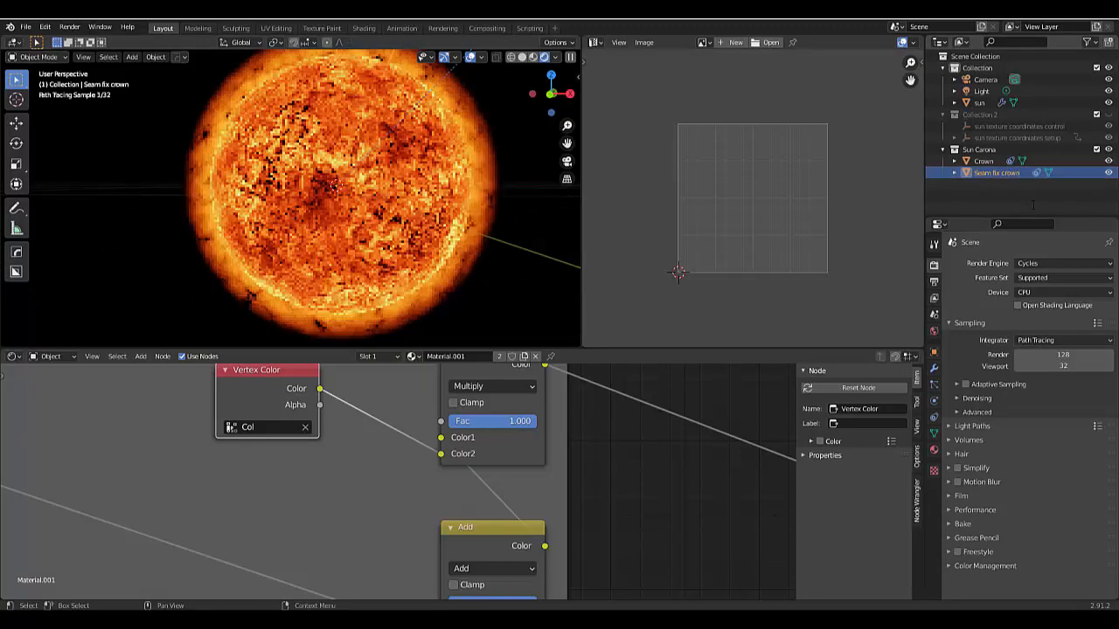
# - Examine the sun and its corona from several angles and distances, and locate the camera in the scene
pyautogui.scroll(-1, 365, 225)
pyautogui.scroll(-1, 363, 223)
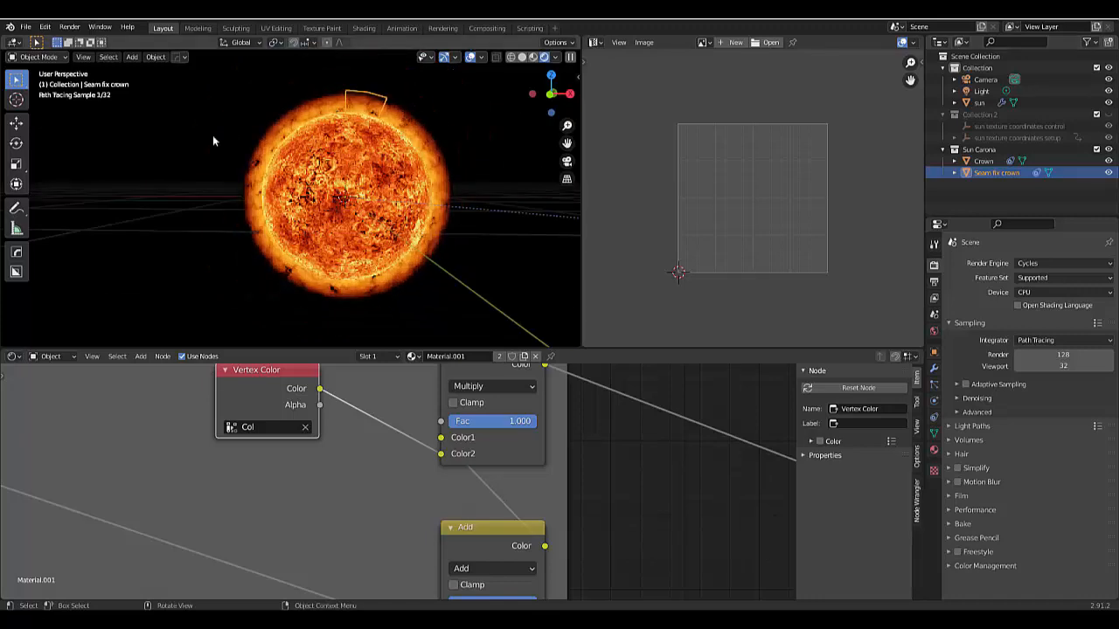
pyautogui.click(212, 135)
pyautogui.scroll(2, 327, 144)
pyautogui.scroll(-1, 368, 214)
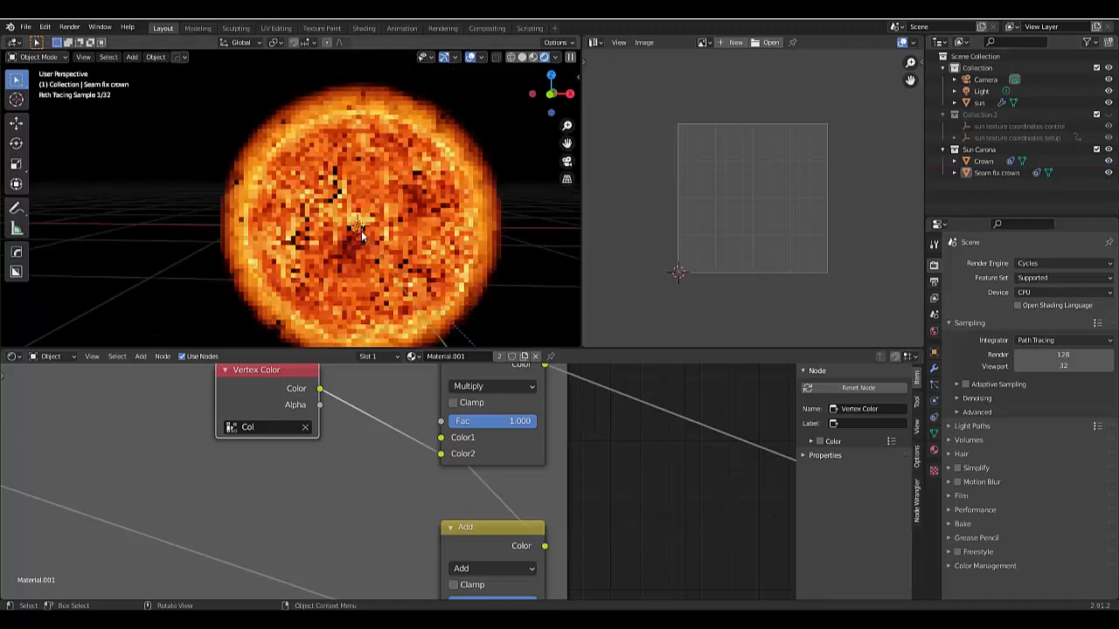
pyautogui.moveTo(491, 293); pyautogui.dragTo(439, 287, button='middle')
pyautogui.scroll(-3, 433, 243)
pyautogui.scroll(-2, 443, 253)
pyautogui.click(500, 258)
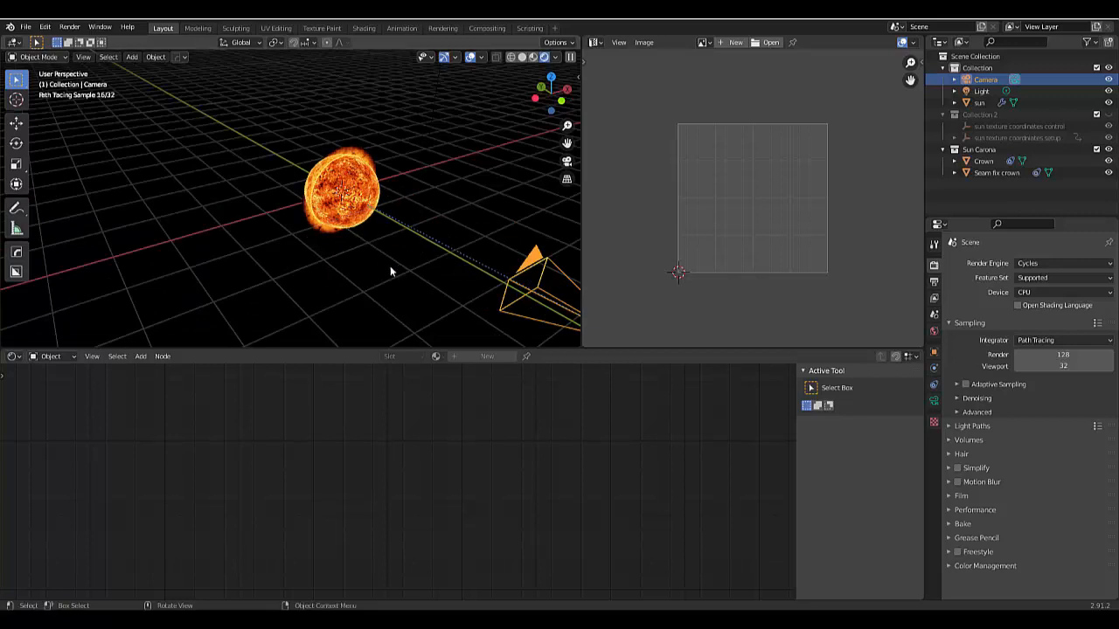
# - Add a Bezier circle around the sun and scale it uniformly by about 7.4 so it also encloses the camera
pyautogui.hotkey('shift', 'a')
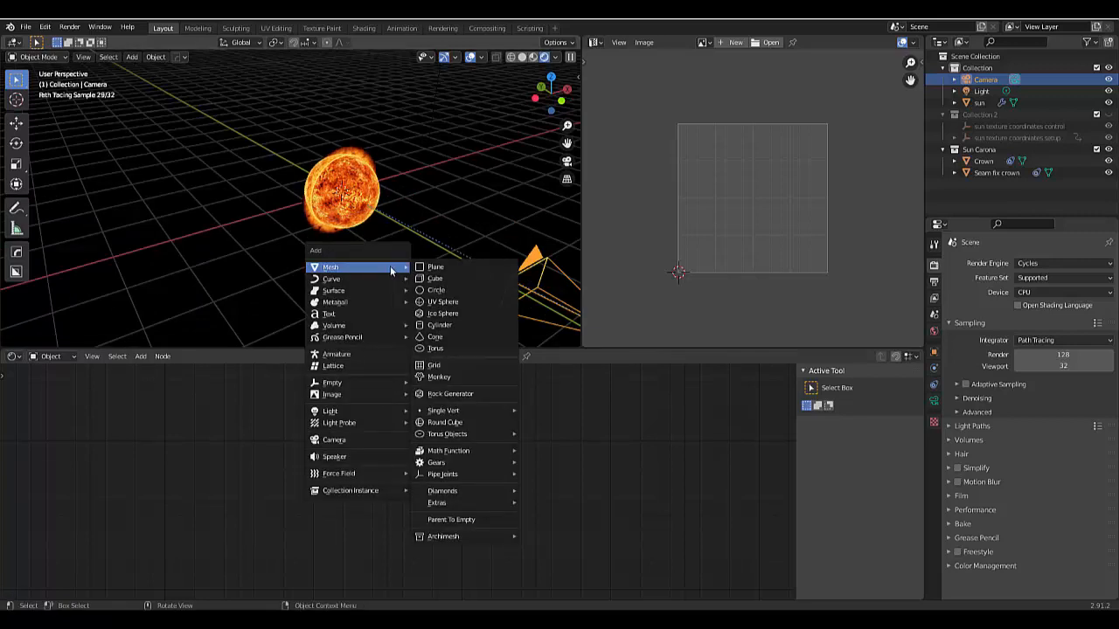
pyautogui.moveTo(374, 278)
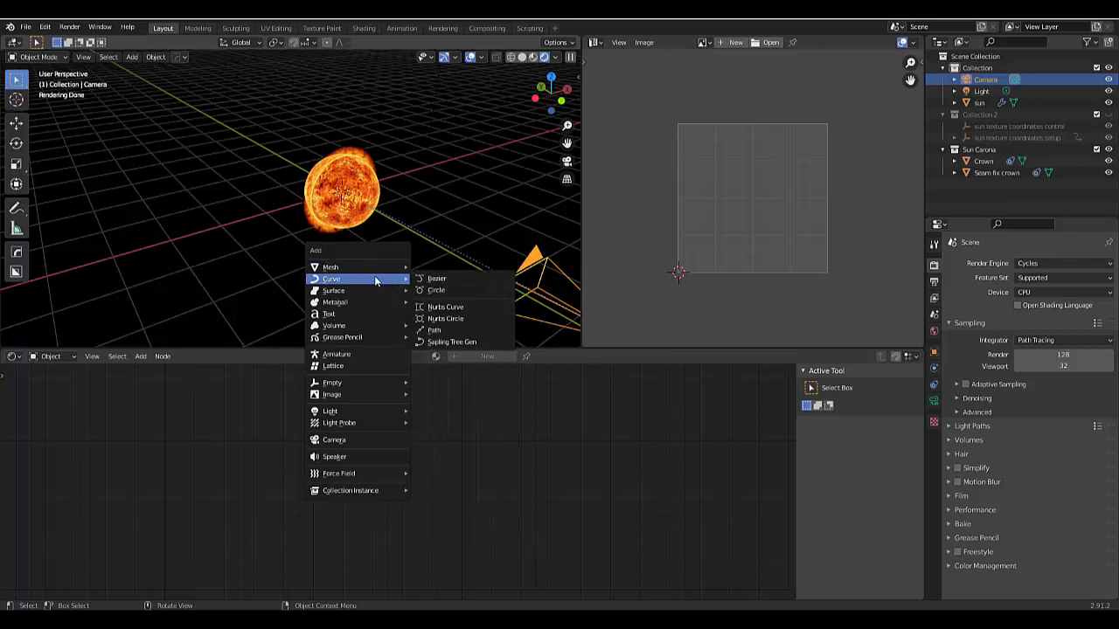
pyautogui.click(443, 291)
pyautogui.press('s')
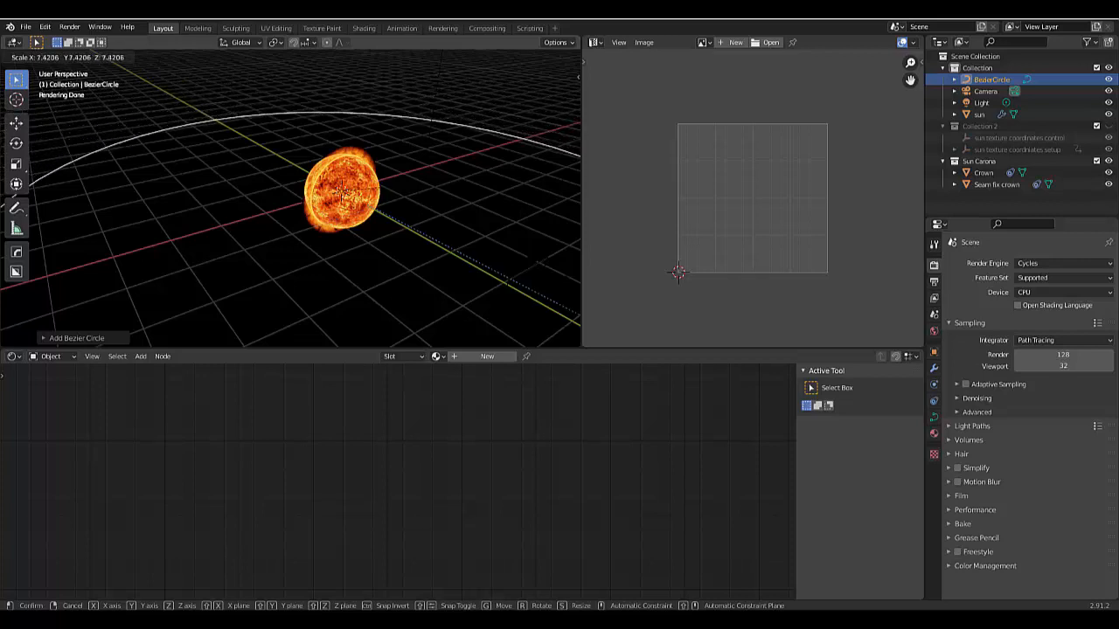
pyautogui.click(63, 115)
pyautogui.scroll(-3, 179, 182)
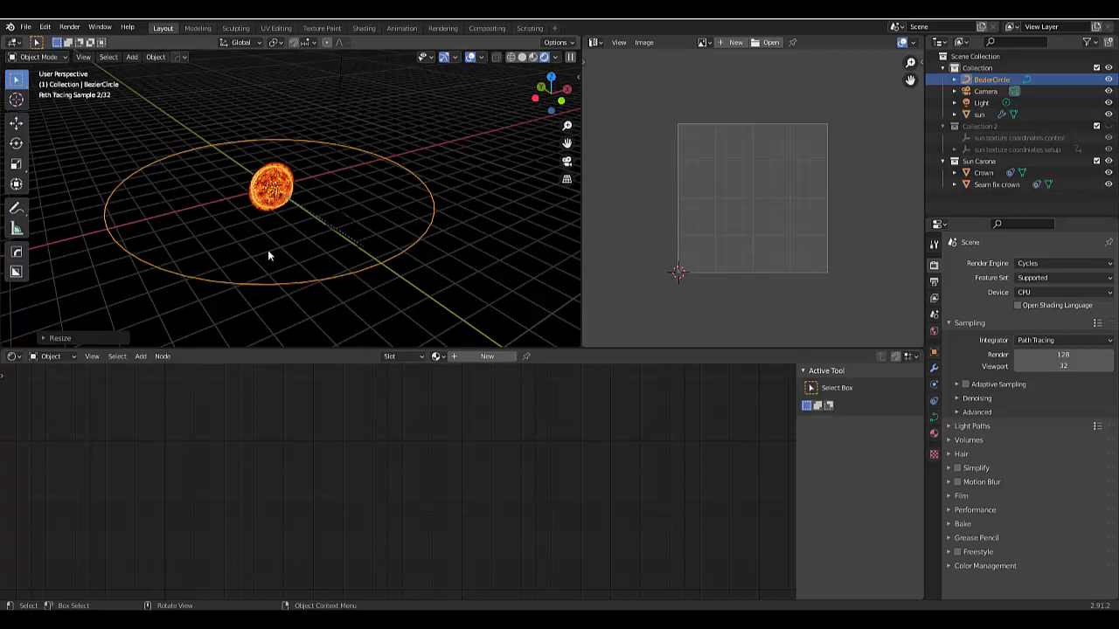
pyautogui.scroll(1, 267, 250)
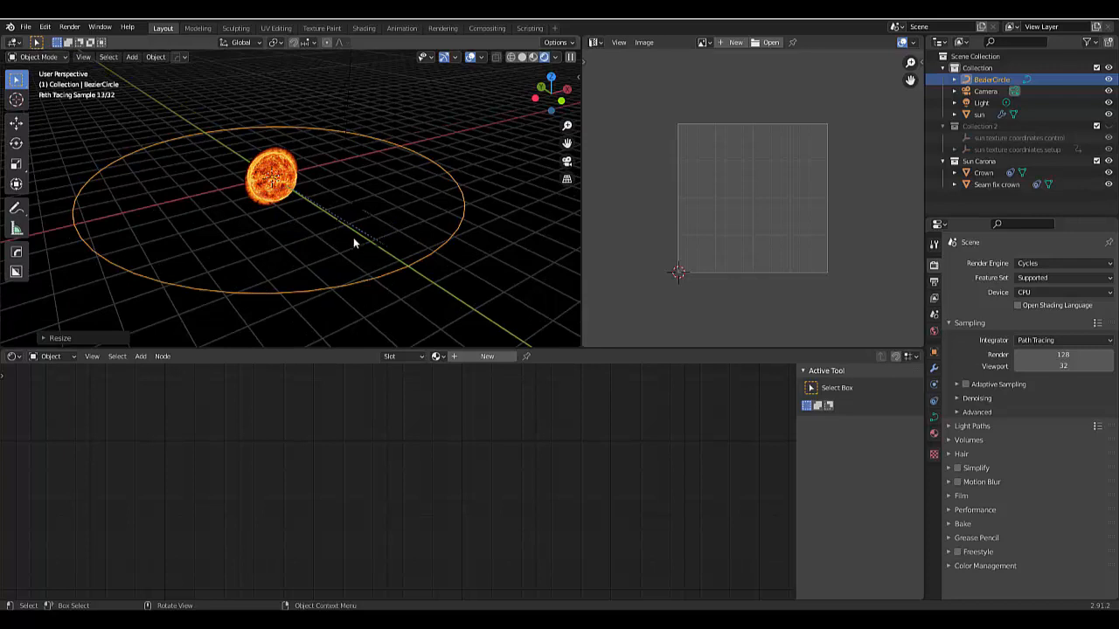
# - Parent the camera to the Bezier circle
pyautogui.keyDown('shift'); pyautogui.click(351, 231); pyautogui.keyUp('shift')
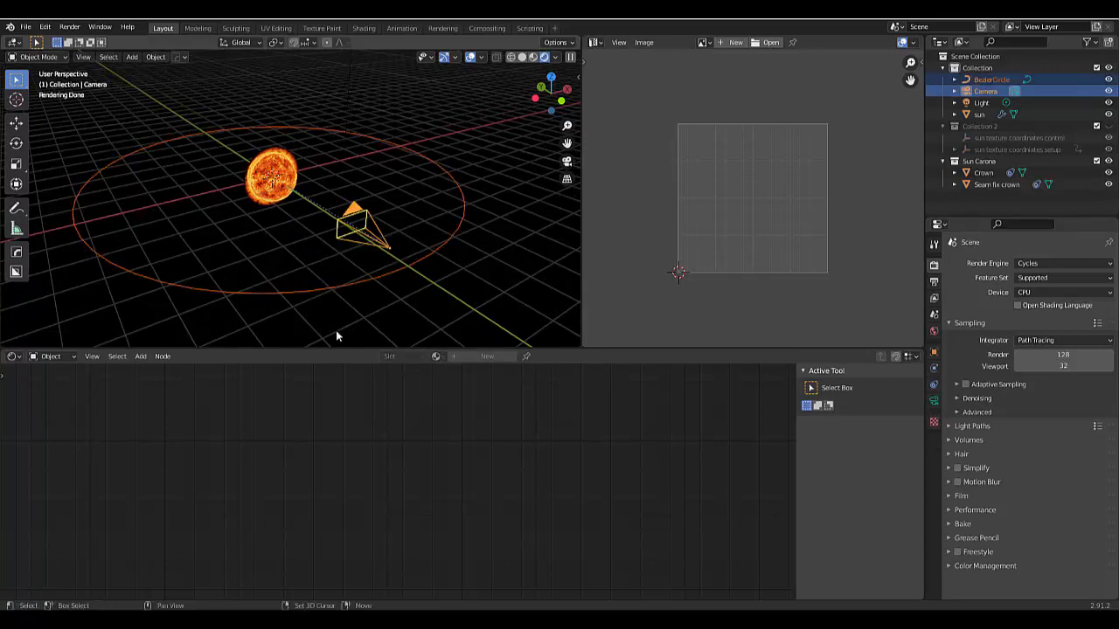
pyautogui.click(341, 255)
pyautogui.keyDown('shift'); pyautogui.click(326, 285); pyautogui.keyUp('shift')
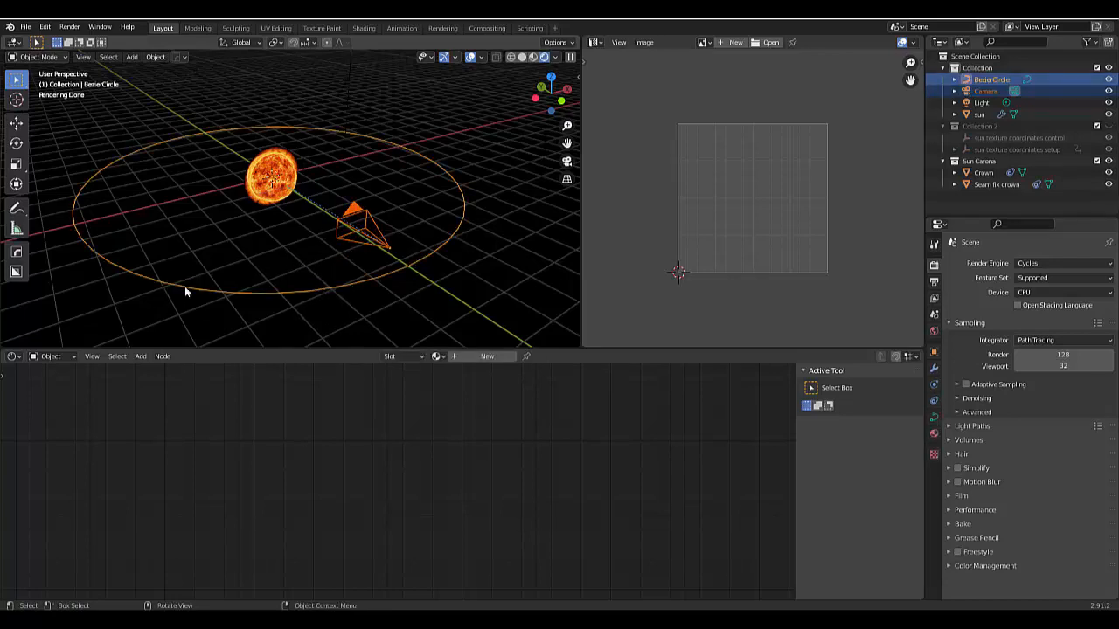
pyautogui.hotkey('ctrl', 'p')
pyautogui.click(351, 276)
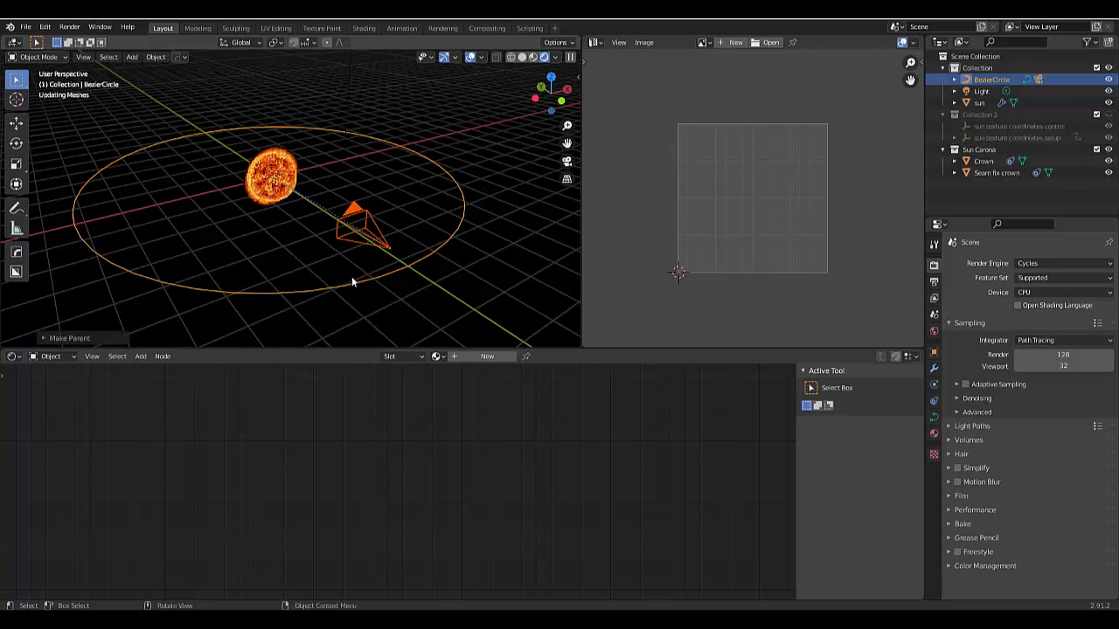
# - Rename the BezierCircle object as "Camera rig" and deselect it
pyautogui.doubleClick(981, 78)
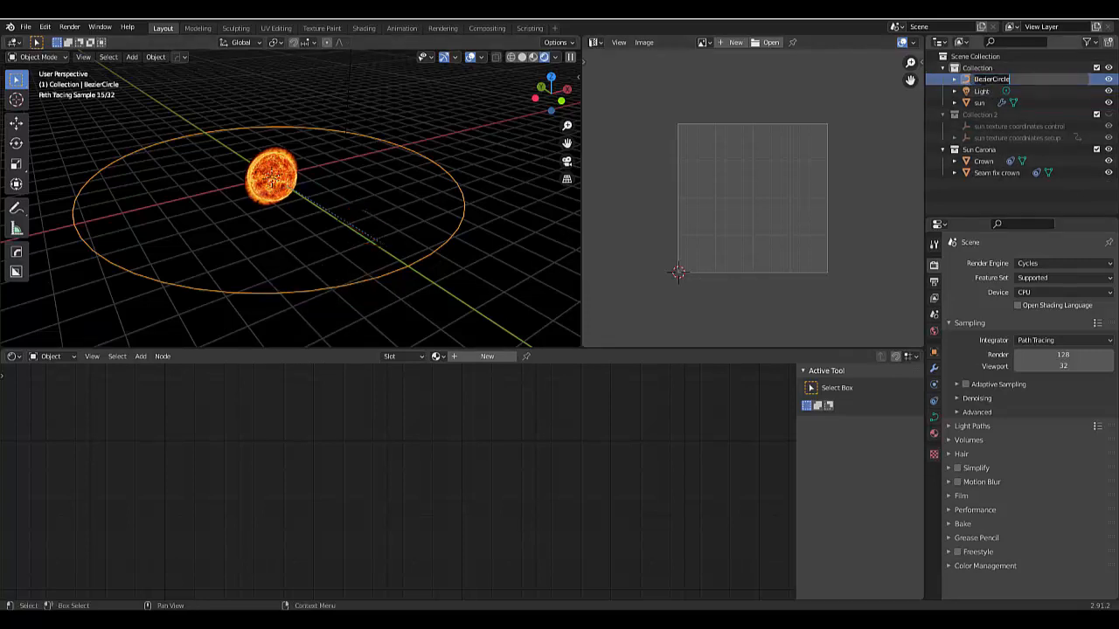
pyautogui.write('Camera r')
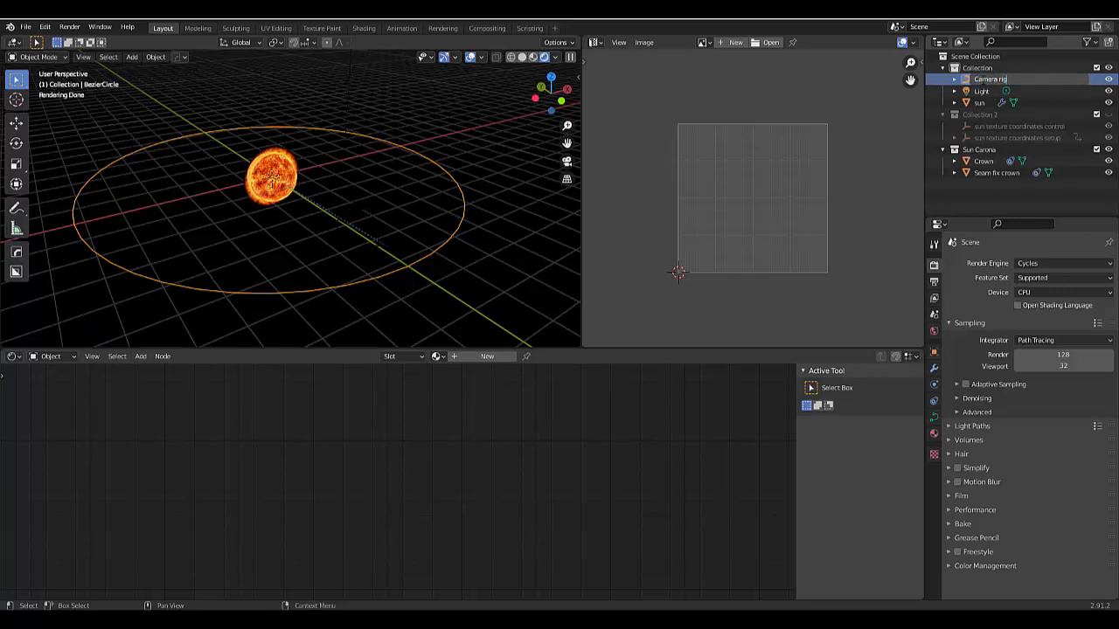
pyautogui.write('ig')
pyautogui.press('Return')
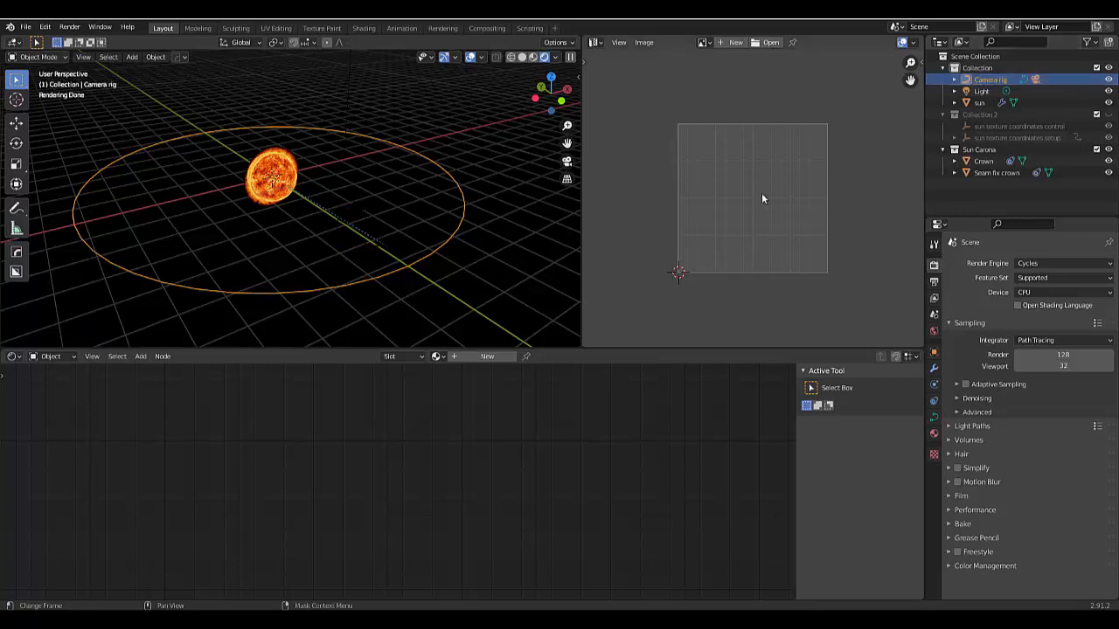
pyautogui.click(354, 297)
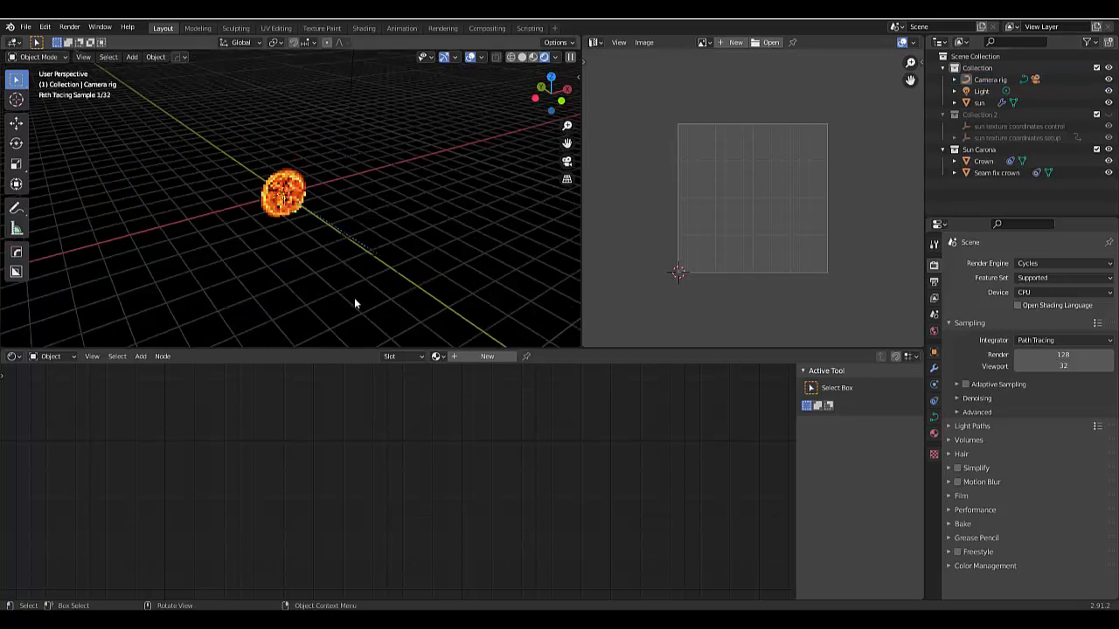
# - Turn the image editor into a wider second 3D Viewport with Rendered shading, and set the original viewport to Solid shading
pyautogui.click(601, 44)
pyautogui.click(616, 76)
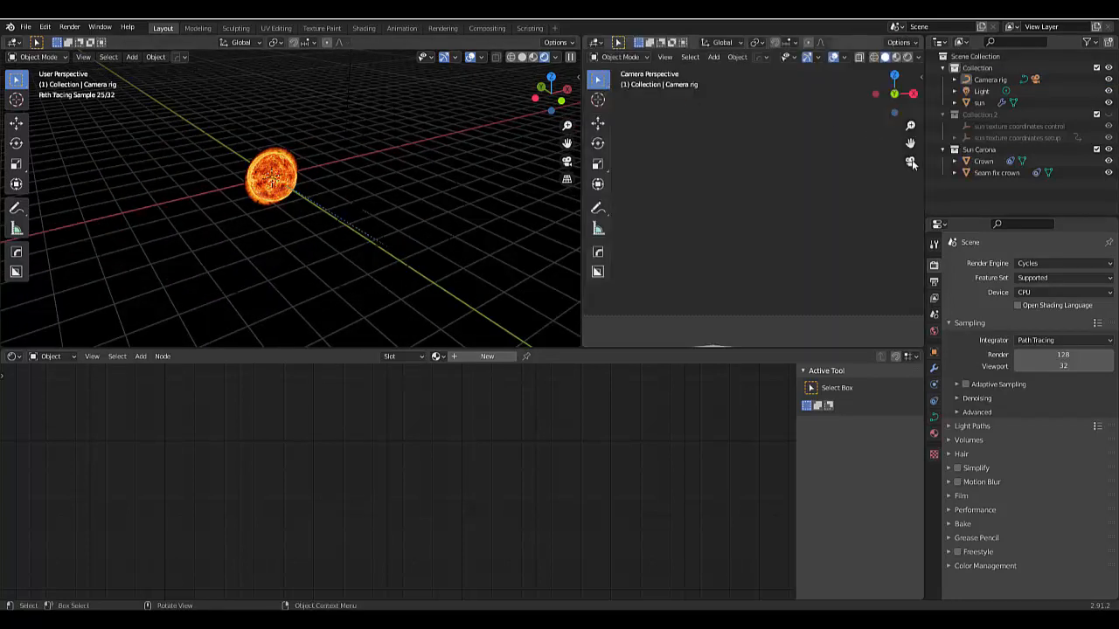
pyautogui.click(910, 163)
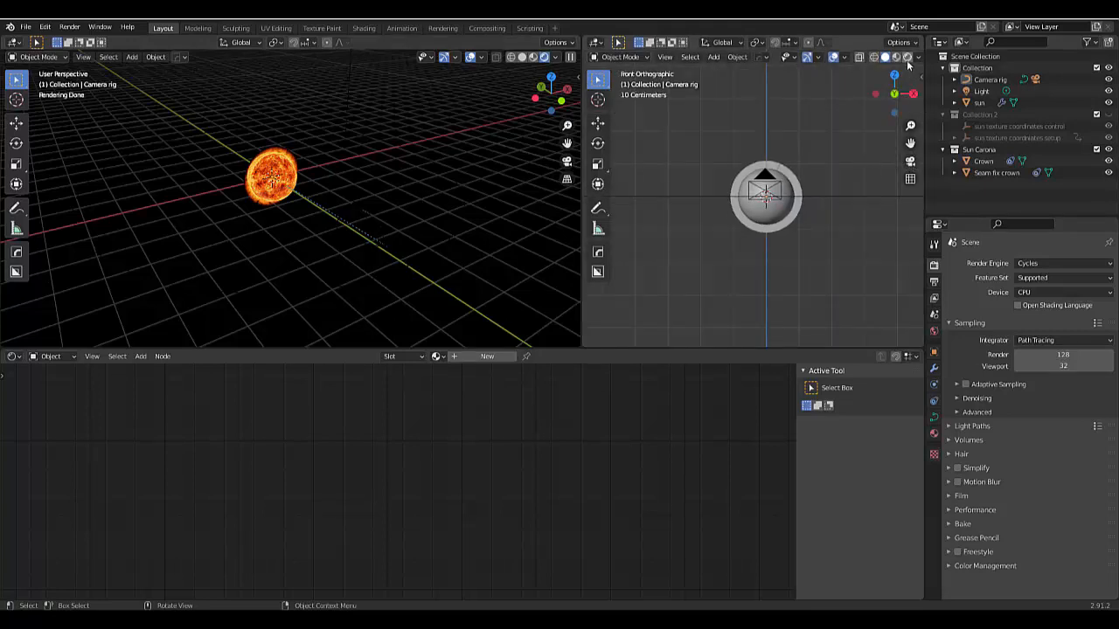
pyautogui.click(907, 59)
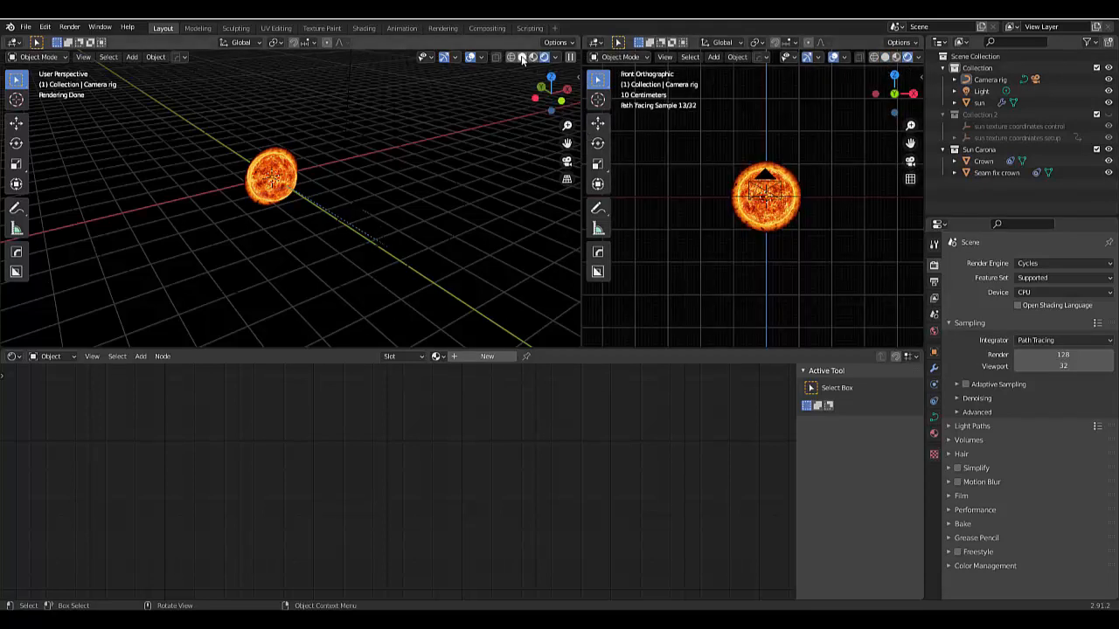
pyautogui.click(522, 58)
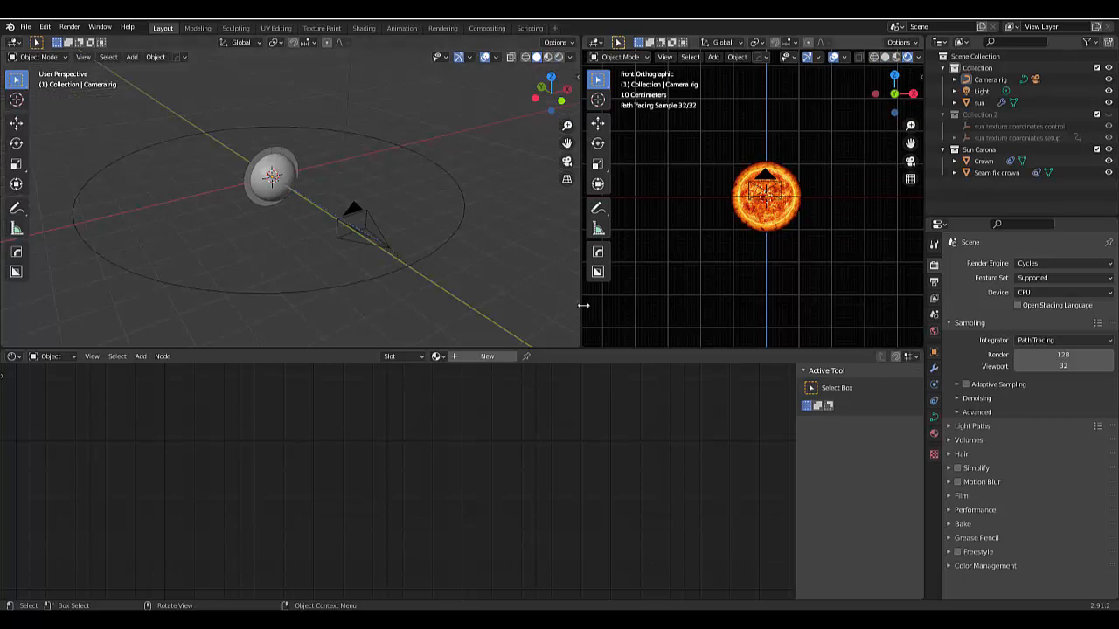
pyautogui.moveTo(581, 305); pyautogui.dragTo(261, 278)
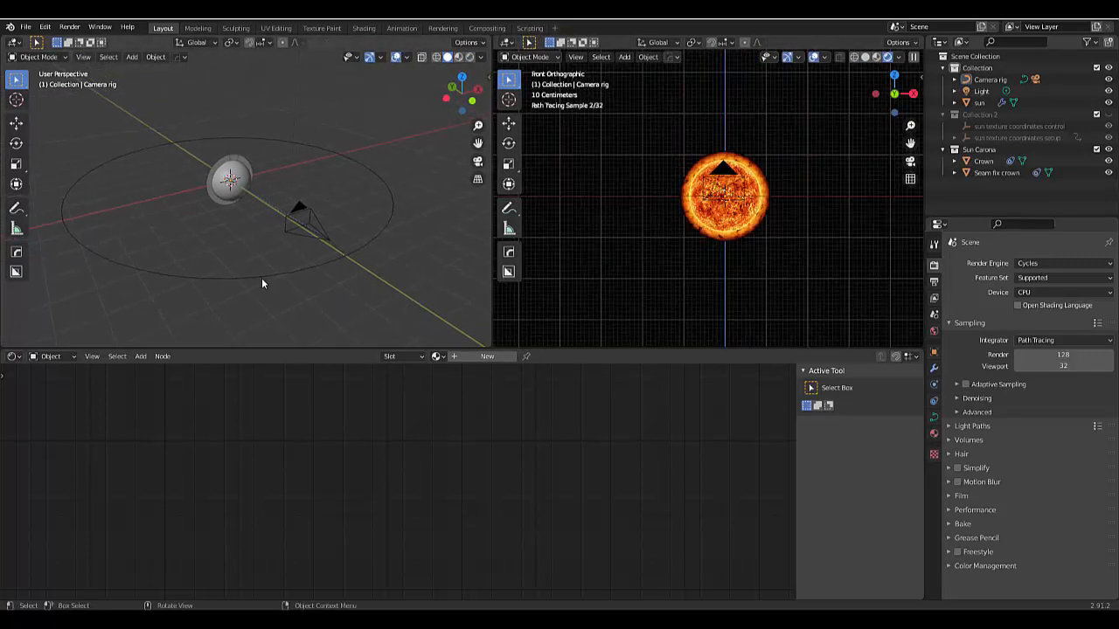
# - Test the Camera rig by rotating it about the global Z axis, and cancel the rotation
pyautogui.click(261, 278)
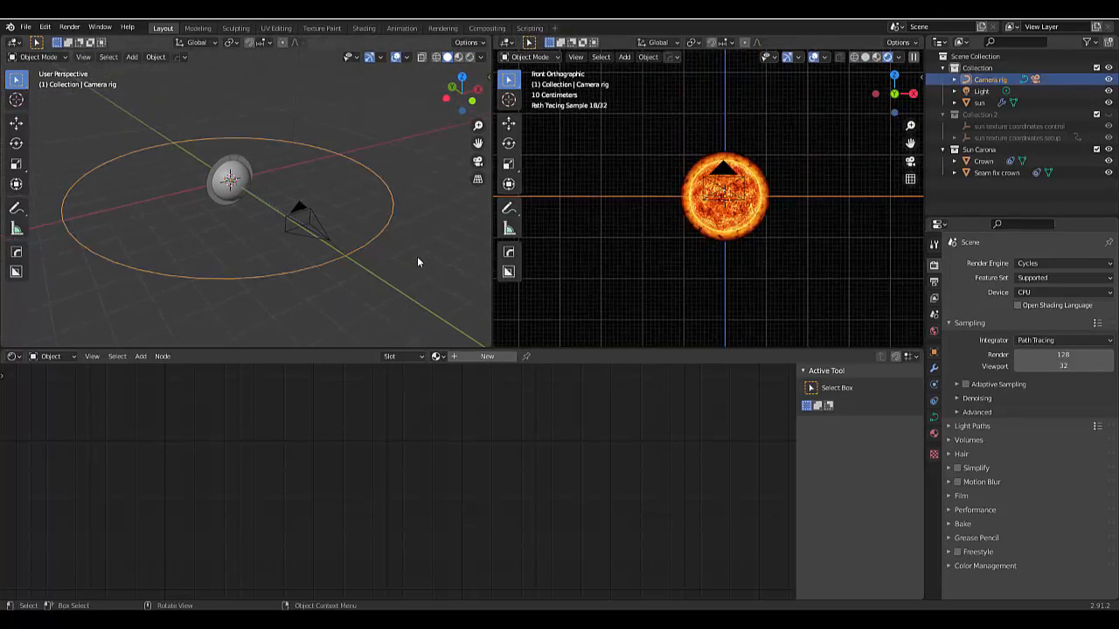
pyautogui.press('r')
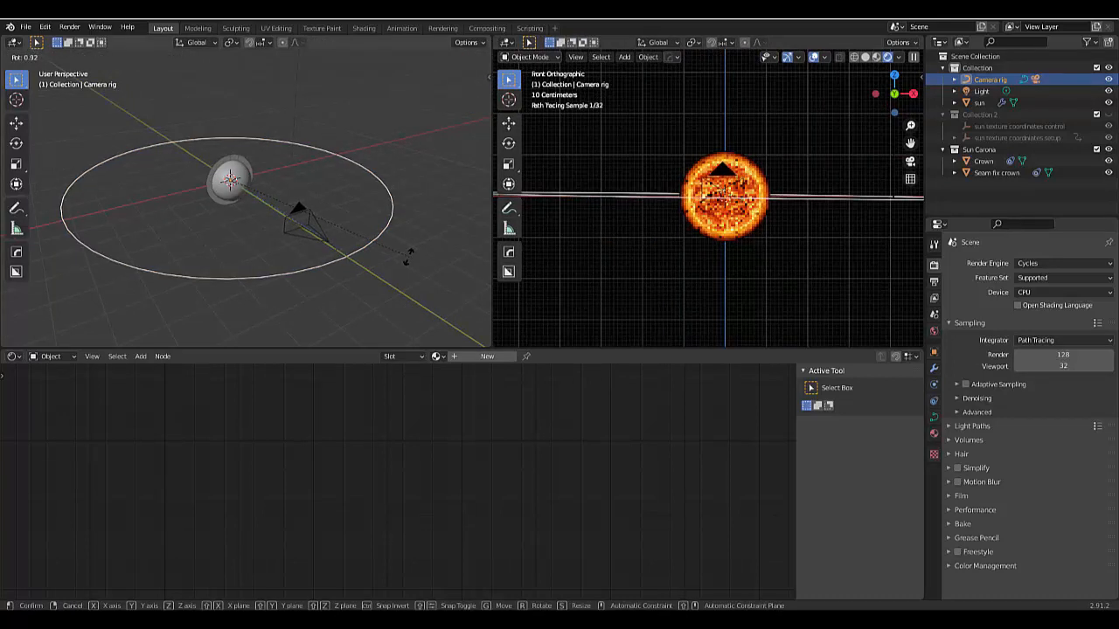
pyautogui.press('z')
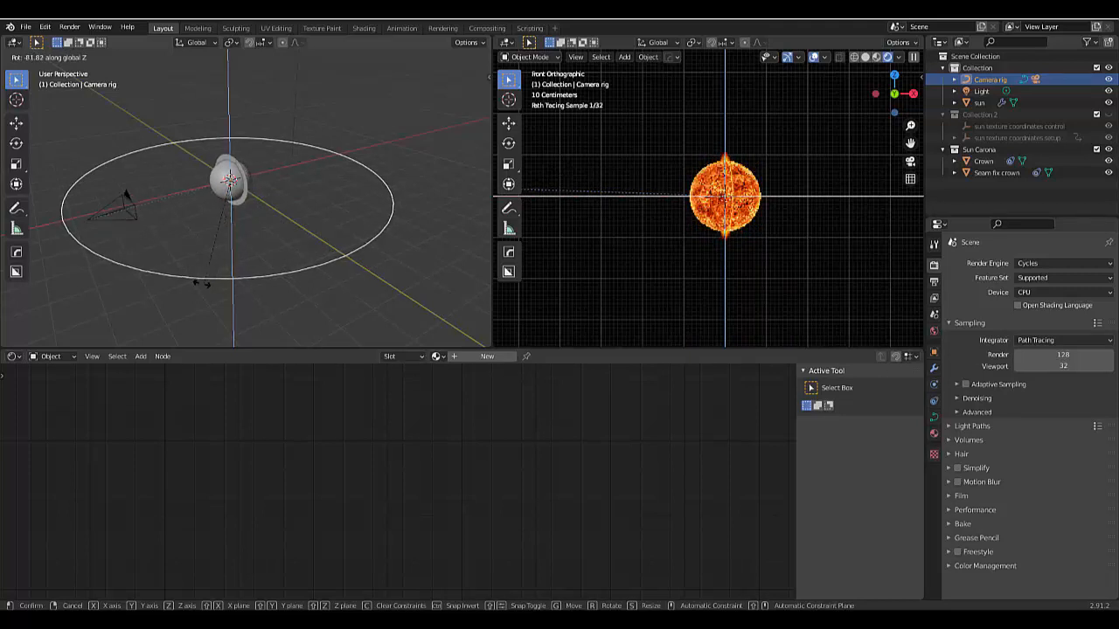
pyautogui.click(271, 279)
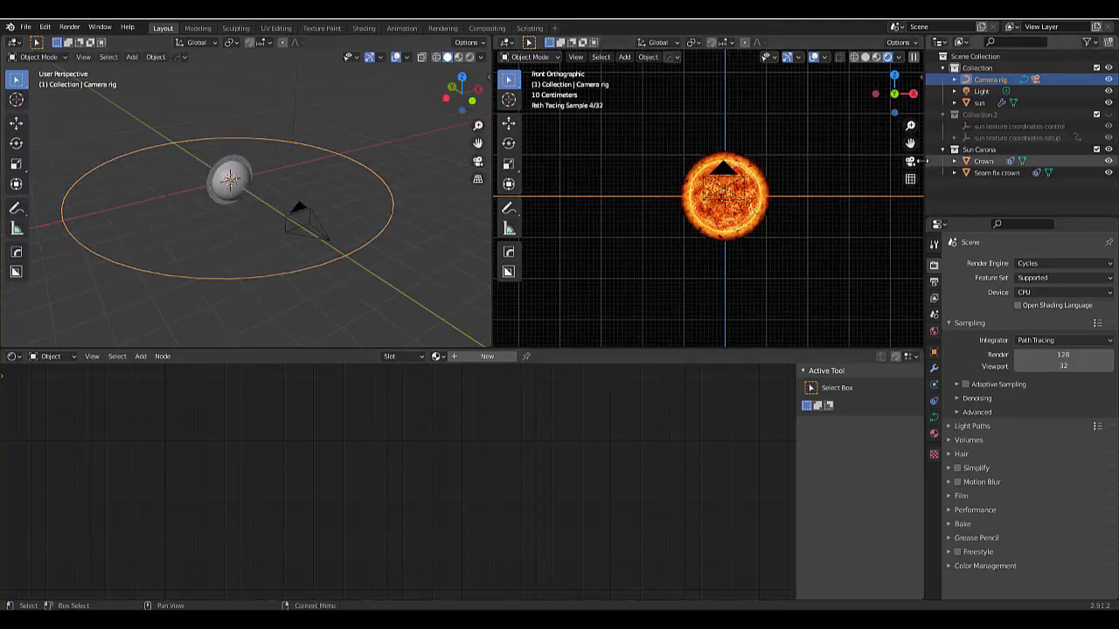
# - Switch the rendered viewport to the active camera's view and fit the camera frame in it
pyautogui.press('KP_0')
pyautogui.scroll(-6, 680, 164)
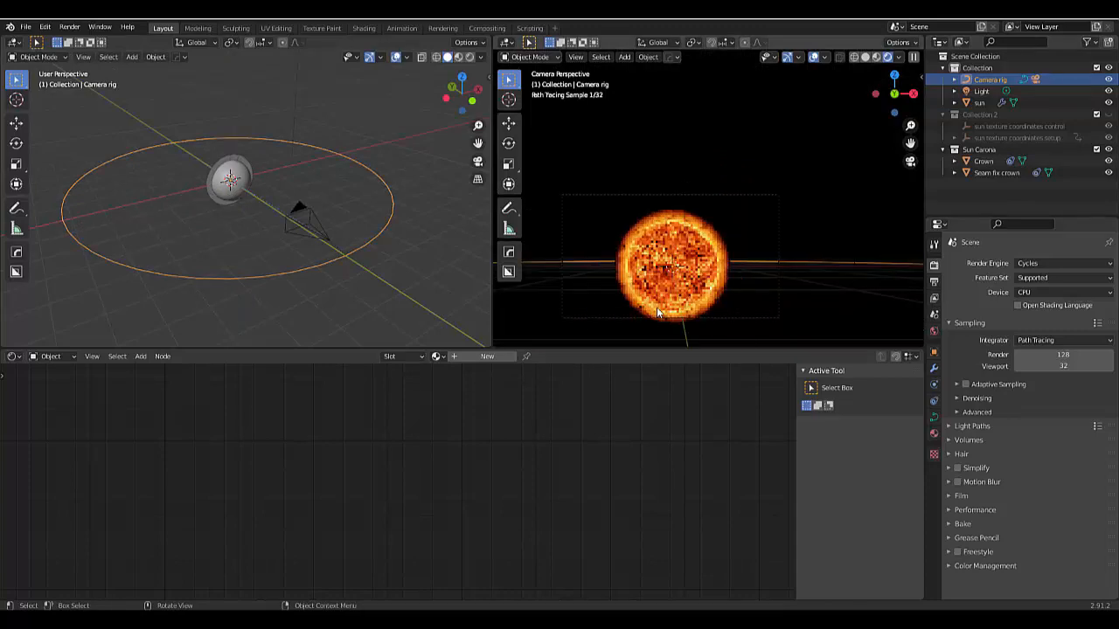
pyautogui.scroll(2, 660, 297)
# - Try a full orbit of the Camera rig about the global Z axis while watching the camera view, and cancel it
pyautogui.press('r')
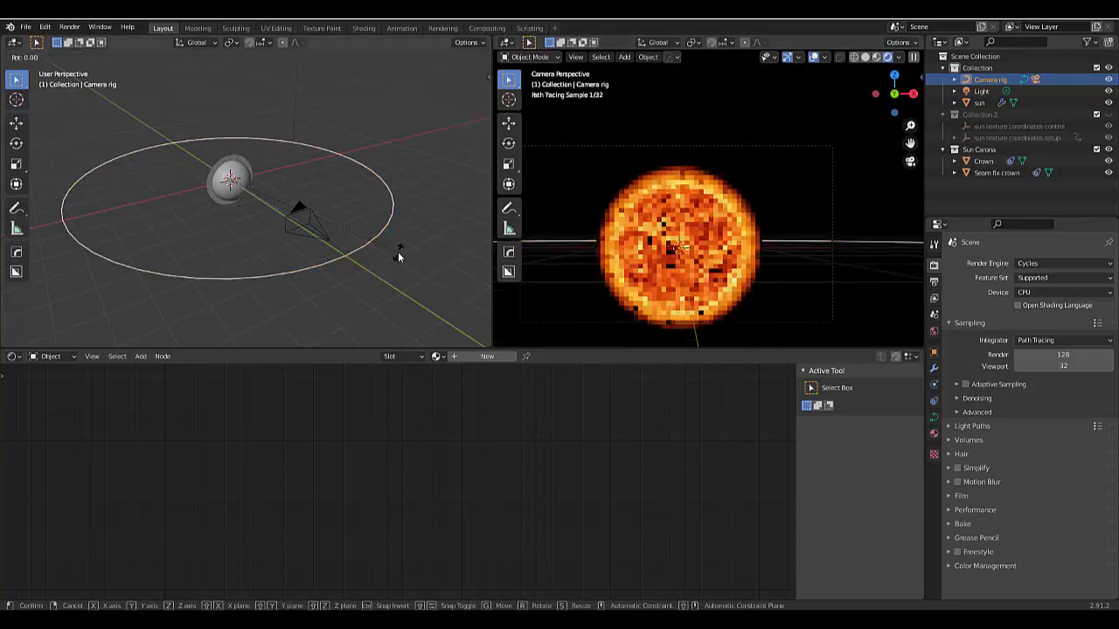
pyautogui.press('z')
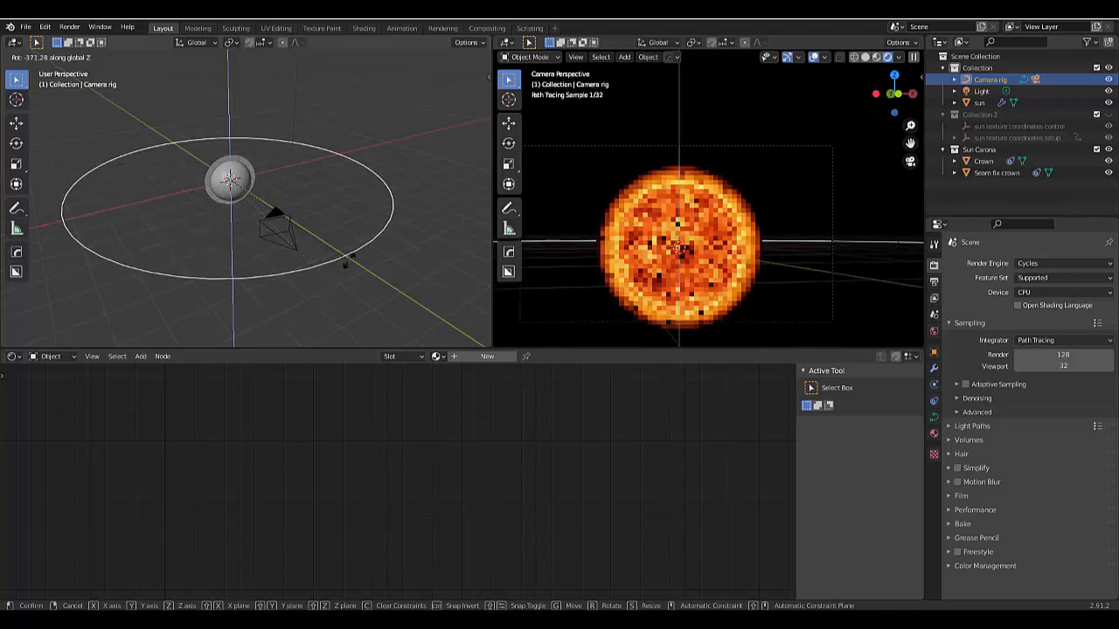
pyautogui.click(296, 273)
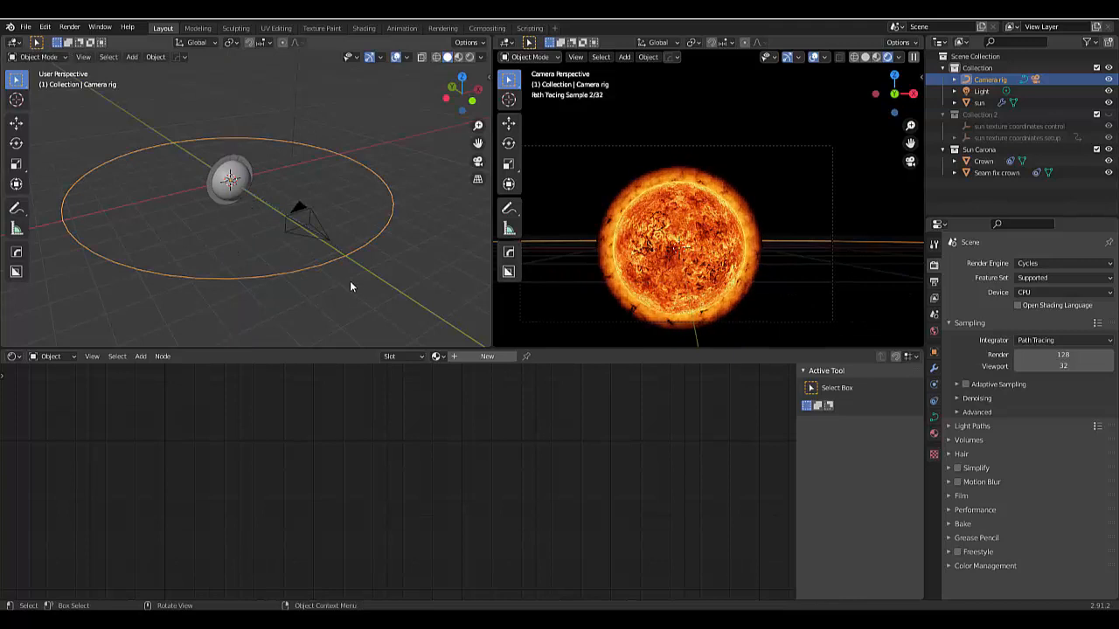
pyautogui.scroll(-4, 350, 280)
pyautogui.scroll(4, 350, 281)
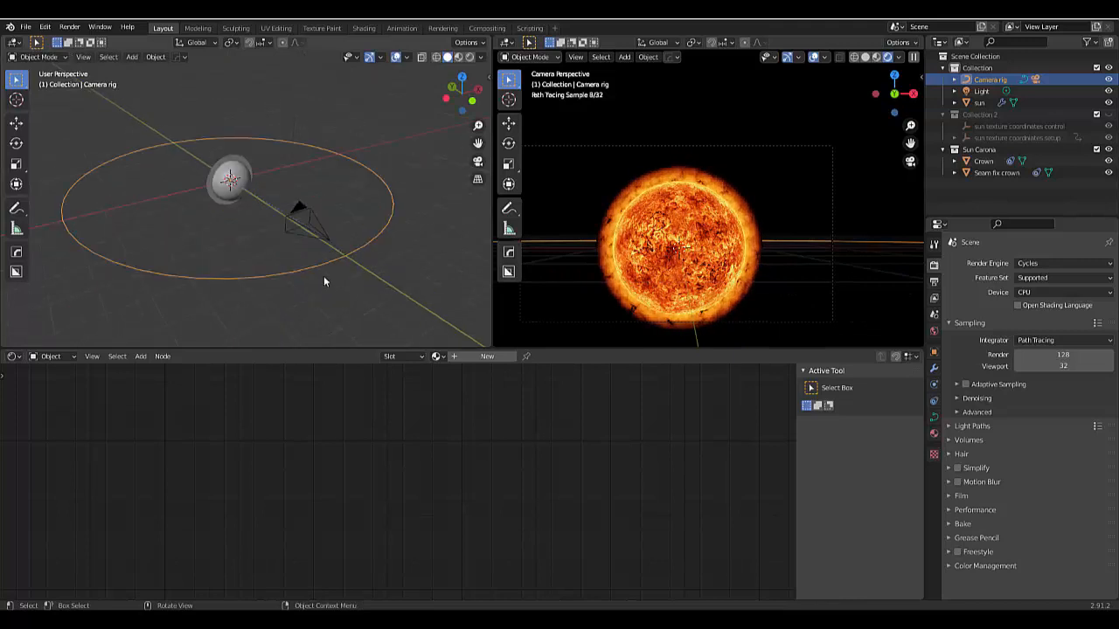